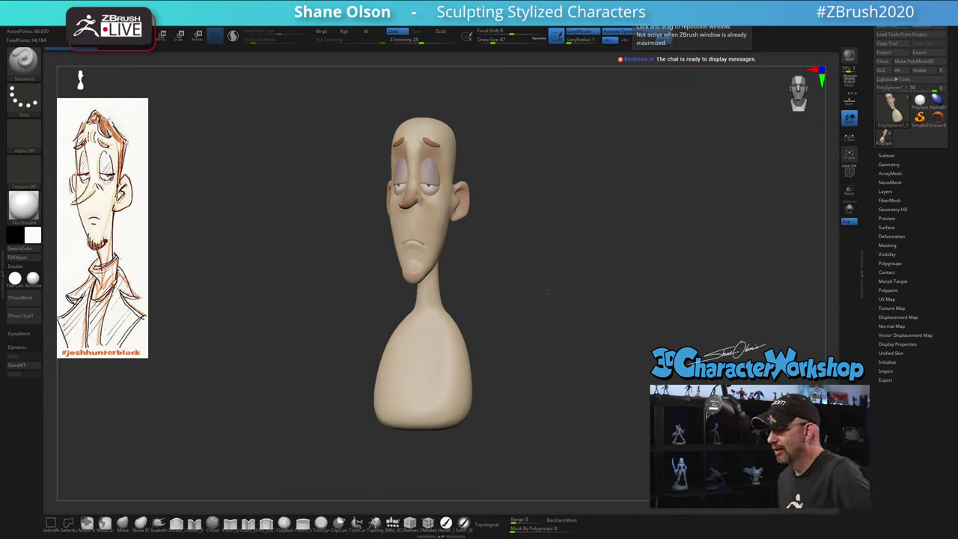
drag(546, 284, 550, 264)
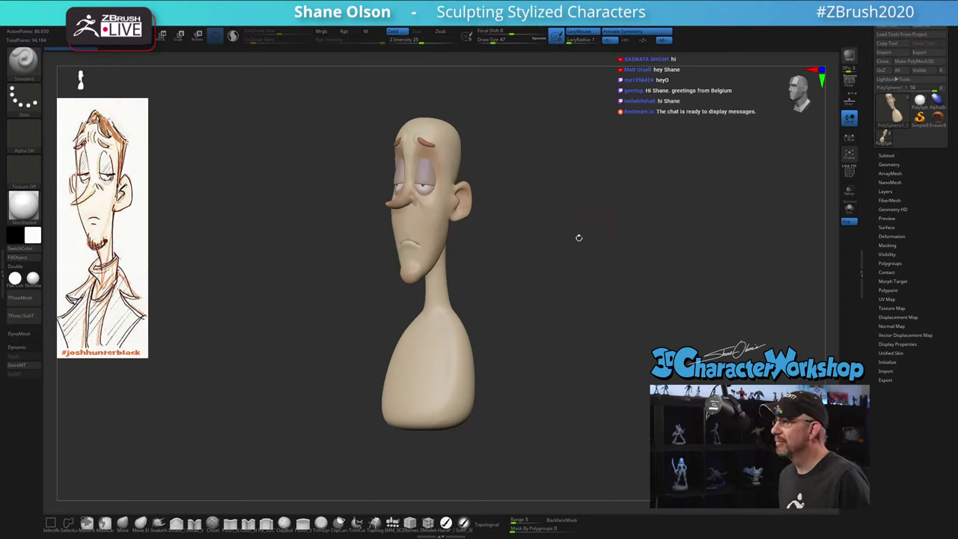
shift+drag(577, 237, 591, 274)
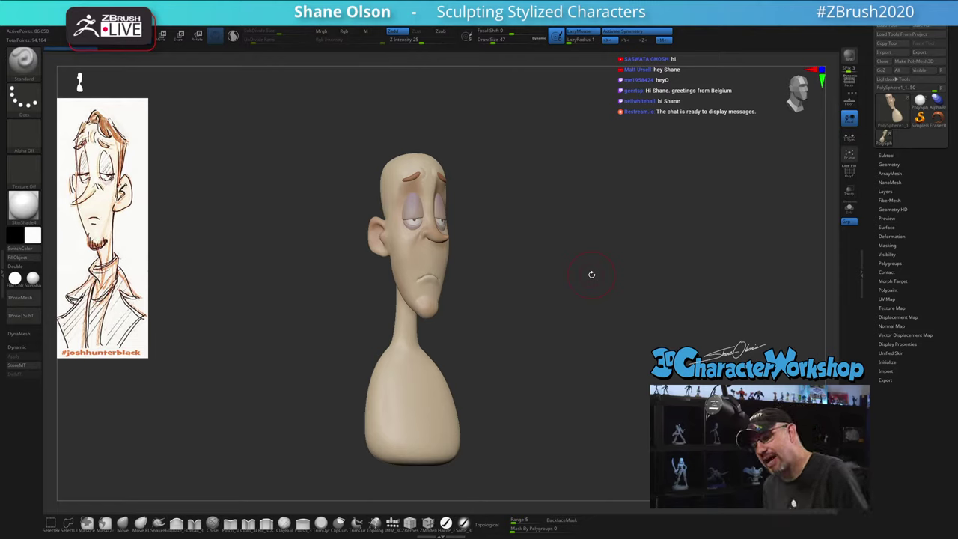
mouse_move(590, 274)
mouse_down()
mouse_move(569, 285)
mouse_move(558, 275)
mouse_up()
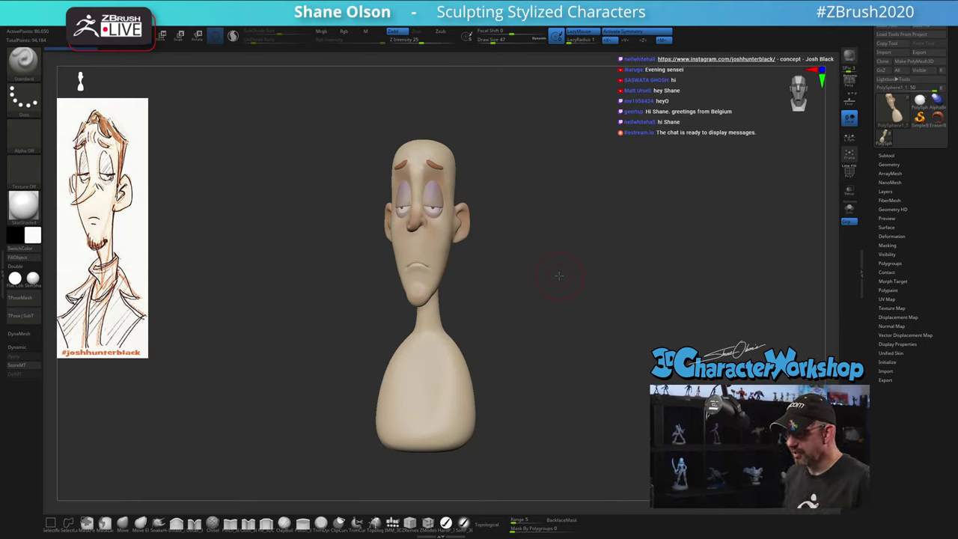
mouse_move(590, 361)
mouse_down()
mouse_move(554, 370)
mouse_move(585, 365)
mouse_move(564, 381)
mouse_move(576, 385)
mouse_move(546, 312)
mouse_move(563, 333)
mouse_move(549, 374)
mouse_move(537, 303)
mouse_move(549, 364)
mouse_up()
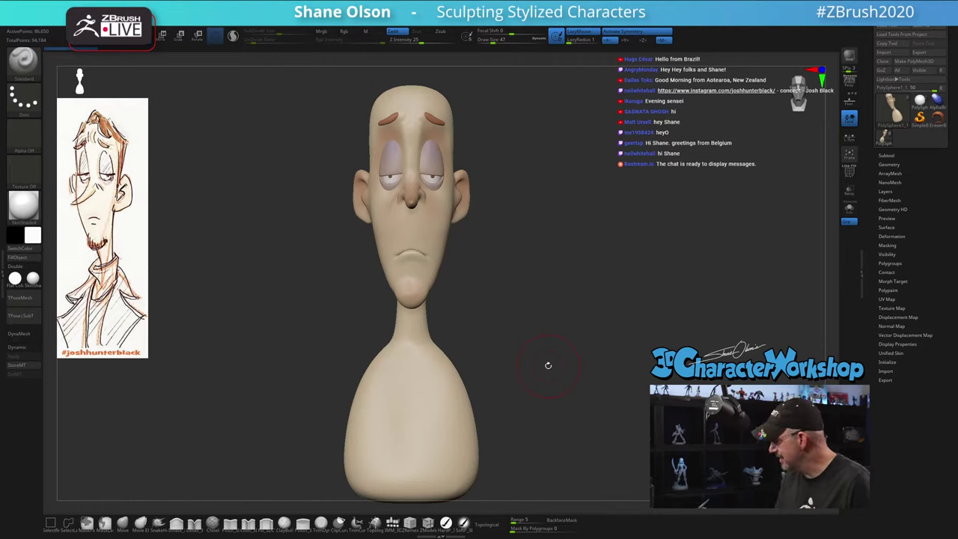
drag(552, 253, 506, 273)
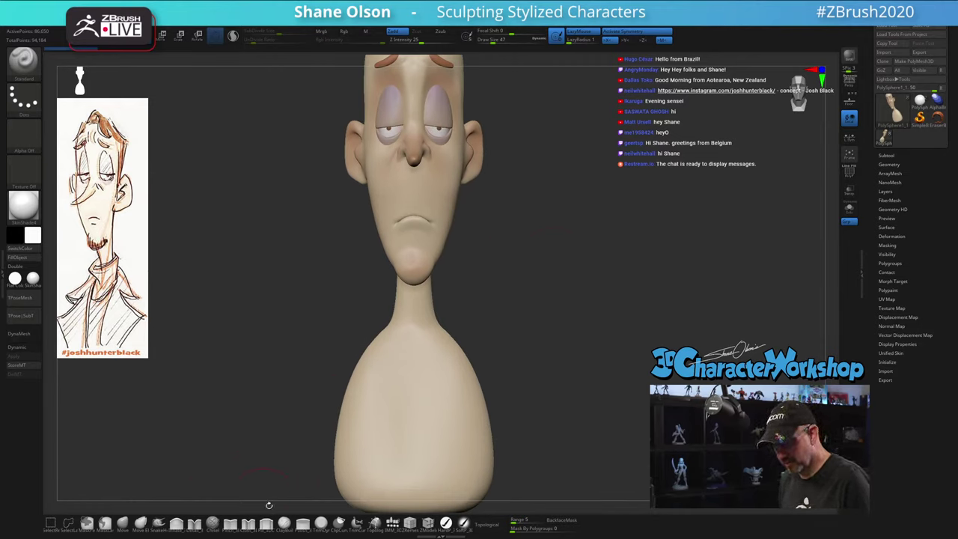
Choose the insert-mesh primitives brush with QuadSphere-2 as the mesh to insert
click(392, 522)
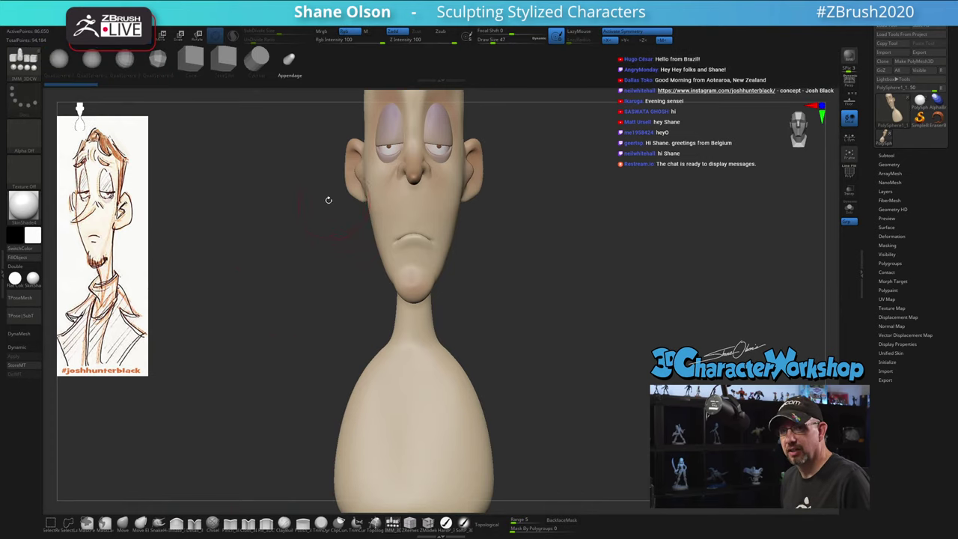
alt+drag(576, 293, 556, 277)
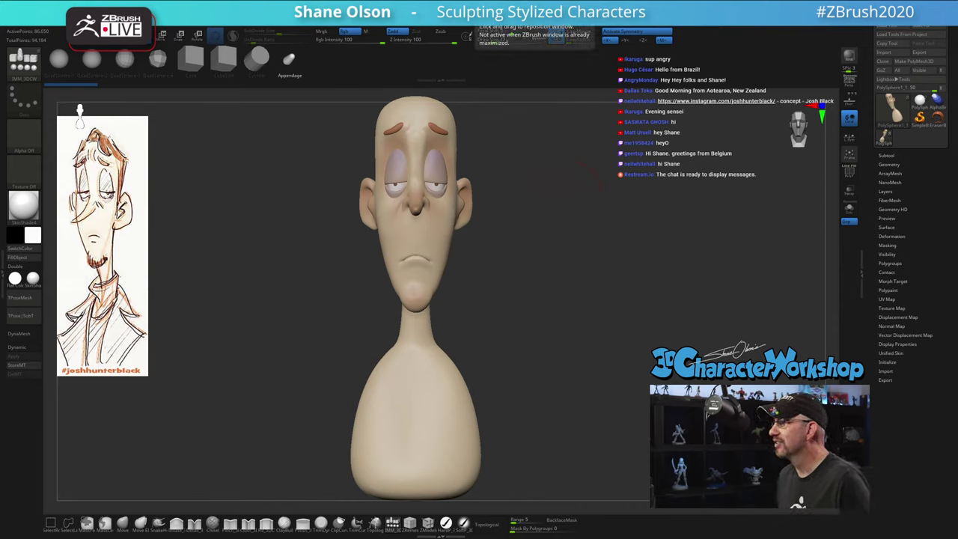
drag(719, 27, 517, 146)
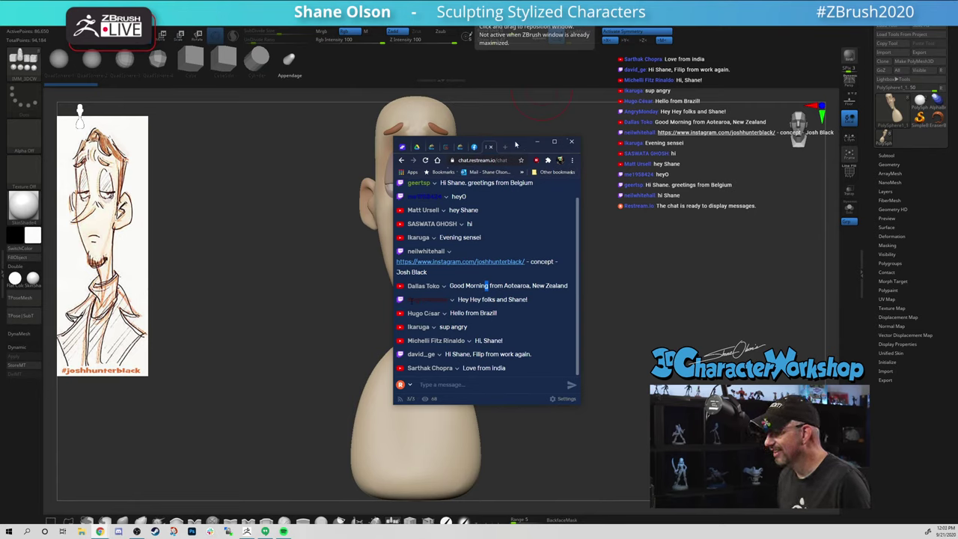
drag(514, 144, 569, 0)
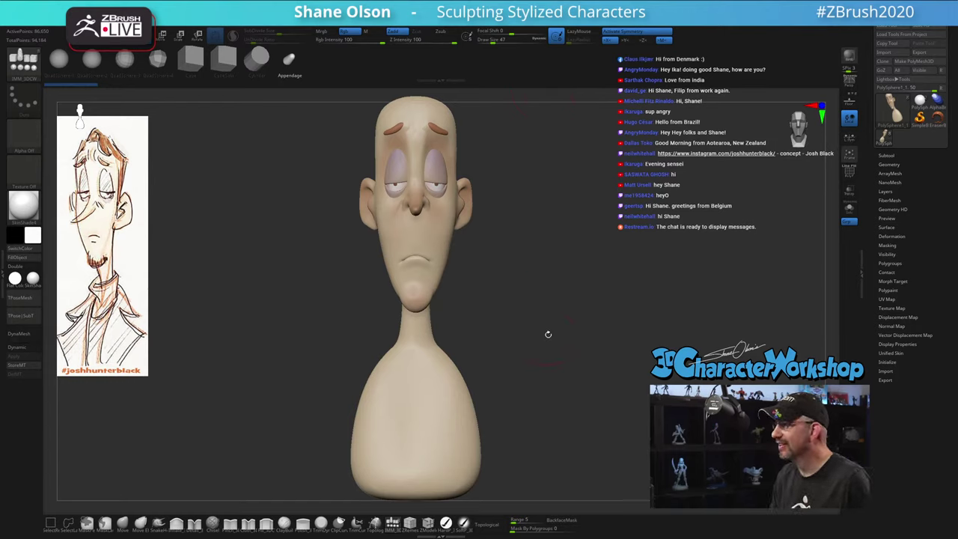
mouse_move(547, 331)
mouse_down()
mouse_move(554, 372)
mouse_move(558, 336)
mouse_move(561, 349)
mouse_move(524, 330)
mouse_move(442, 350)
mouse_up()
mouse_move(519, 331)
alt+mouse_down()
mouse_move(516, 342)
mouse_move(526, 340)
mouse_move(508, 382)
alt+mouse_up()
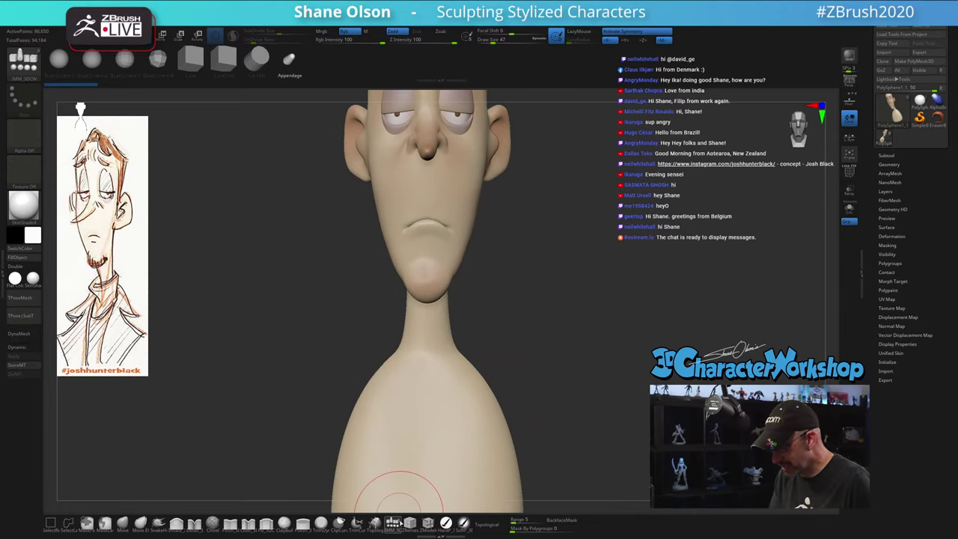
key(b)
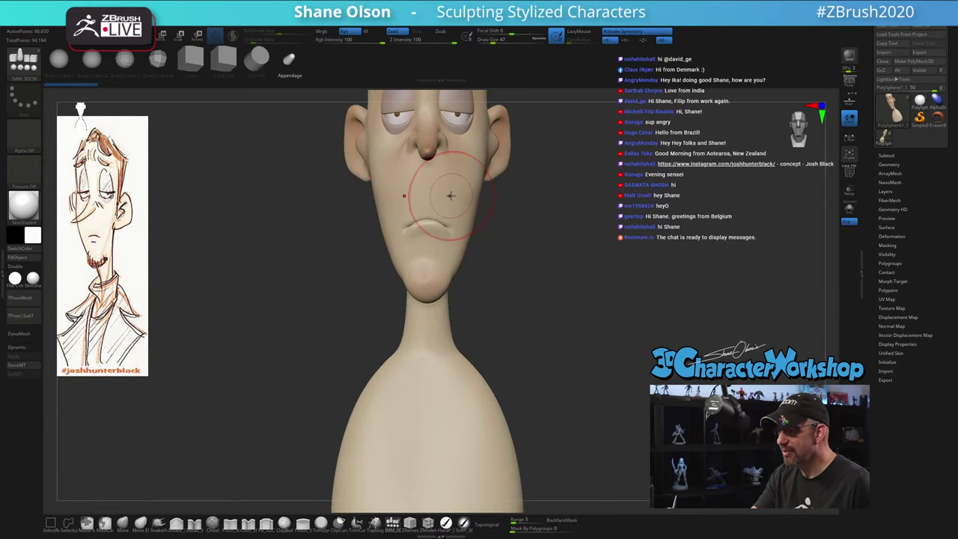
click(95, 60)
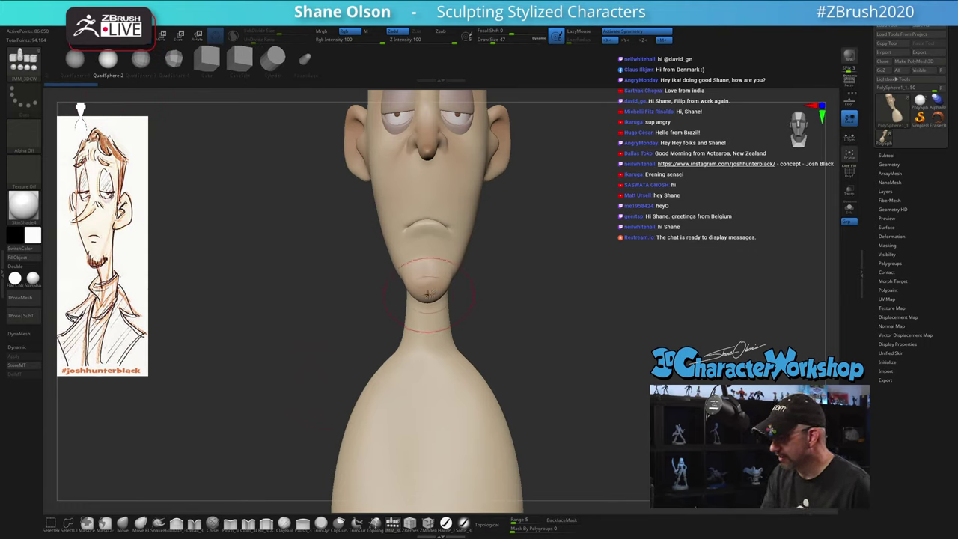
drag(426, 302, 427, 314)
key(ctrl+z)
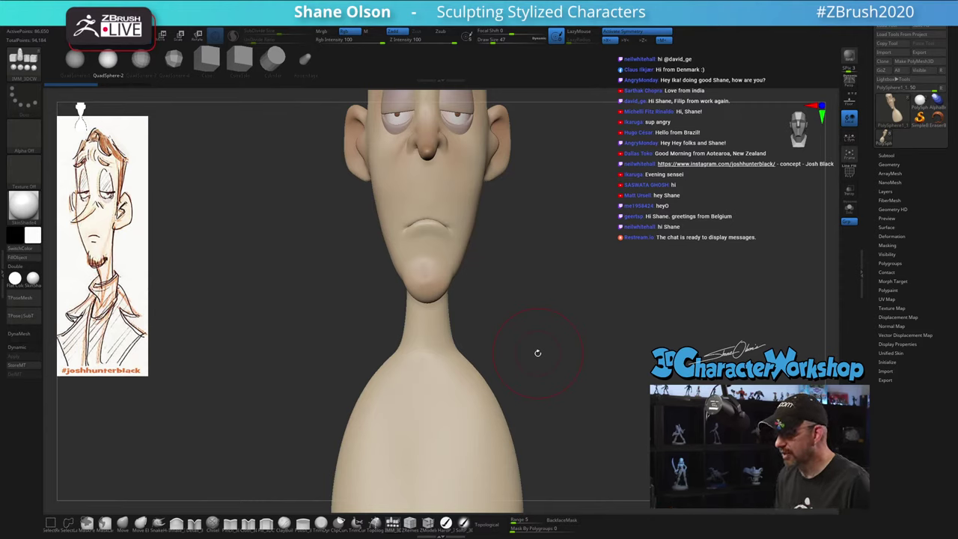
Sample orange from the reference sketch as the active colour
key(shift+z)
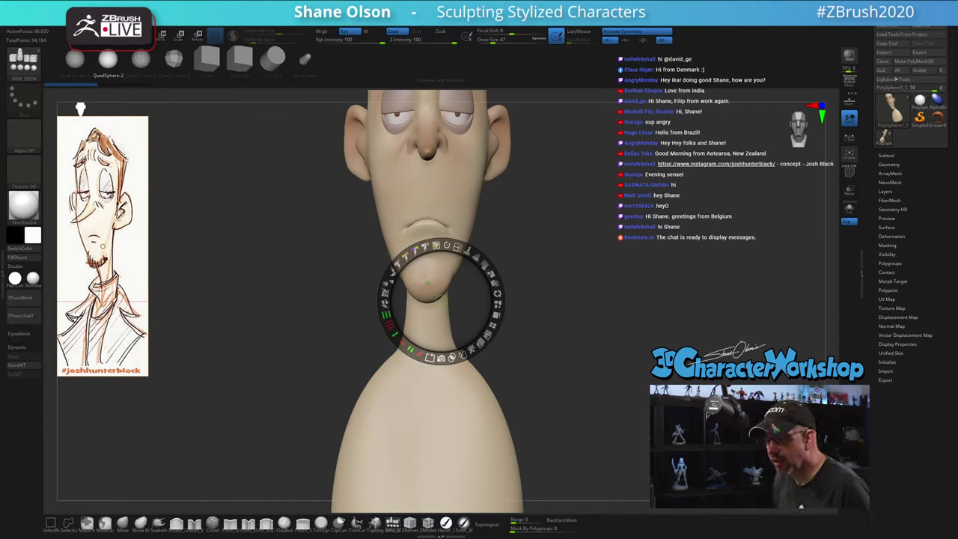
key(c)
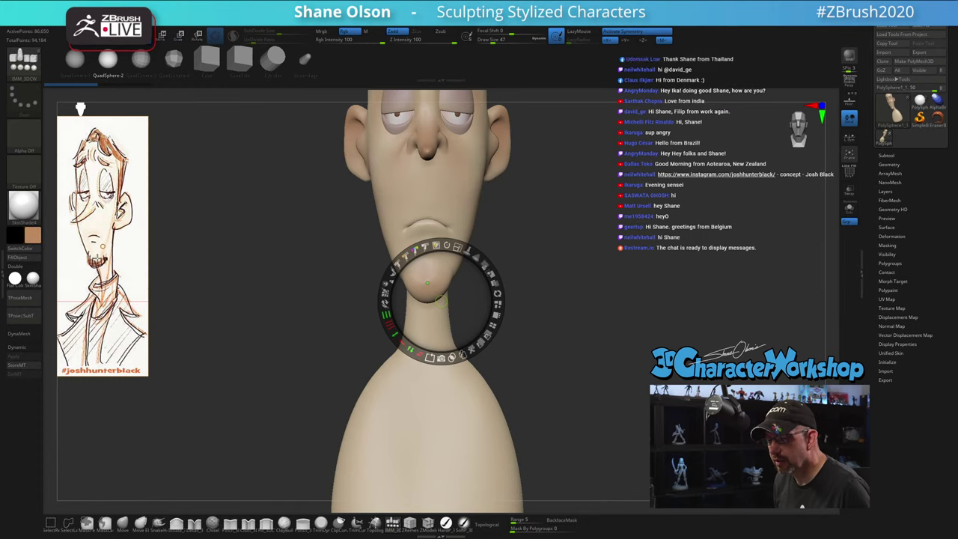
key(c)
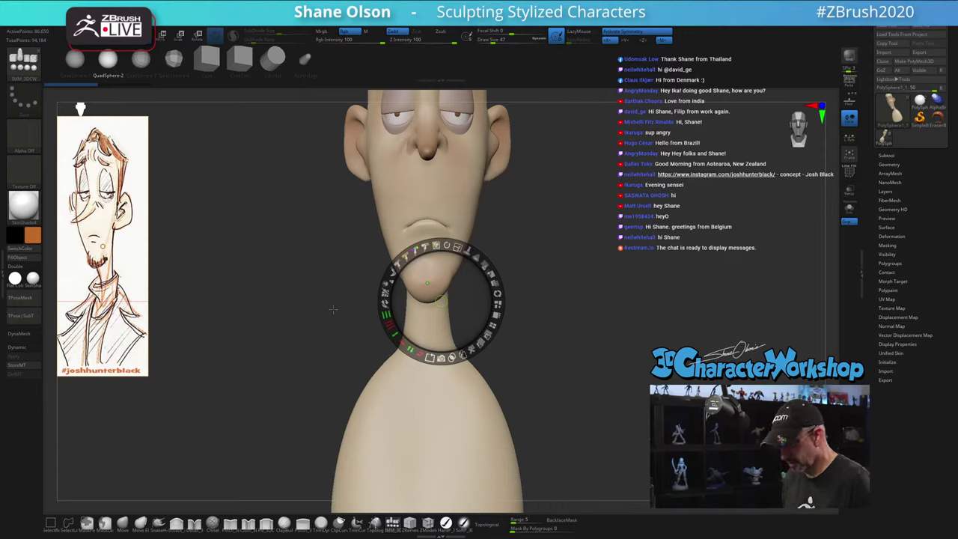
key(z)
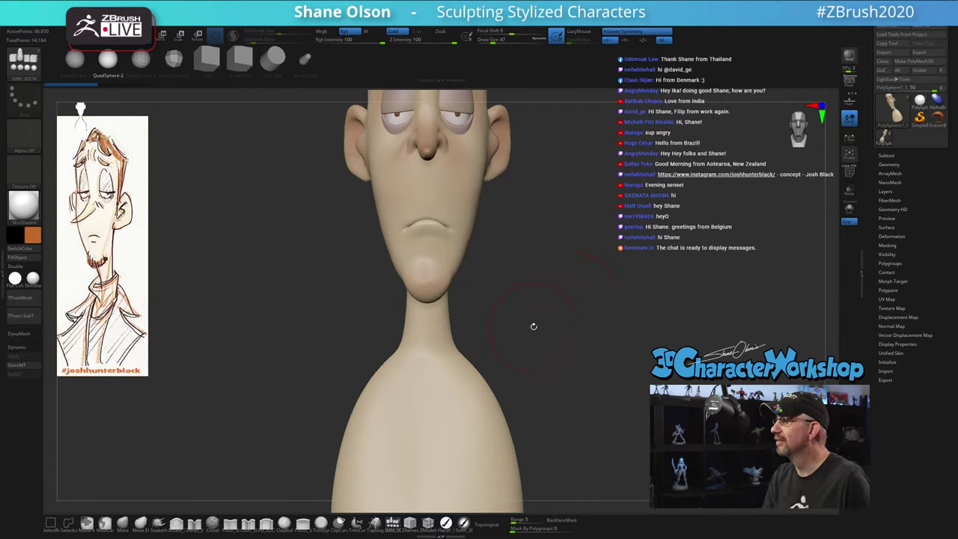
Insert an orange QuadSphere-2 at the tip of the chin and split the unmasked points into a separate subtool
drag(533, 326, 544, 284)
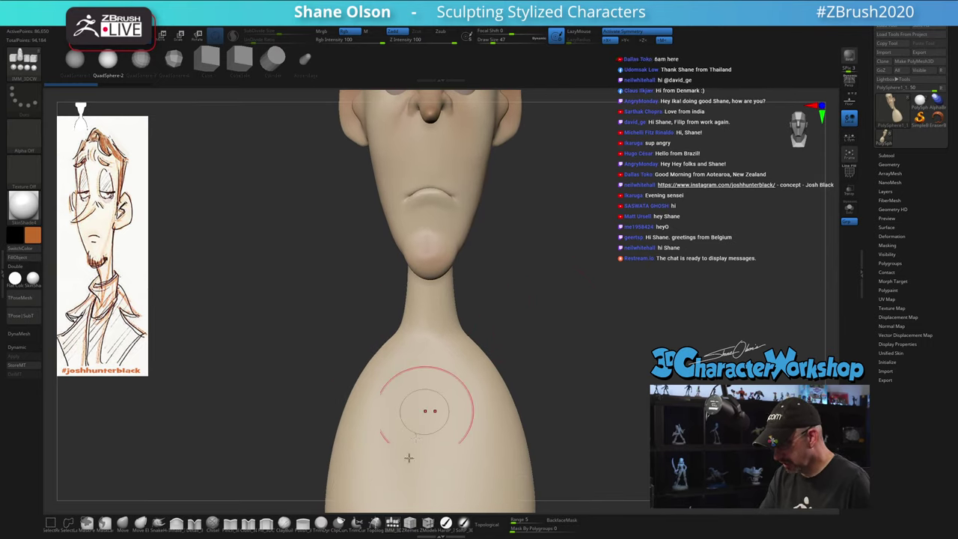
drag(430, 268, 429, 296)
key(space)
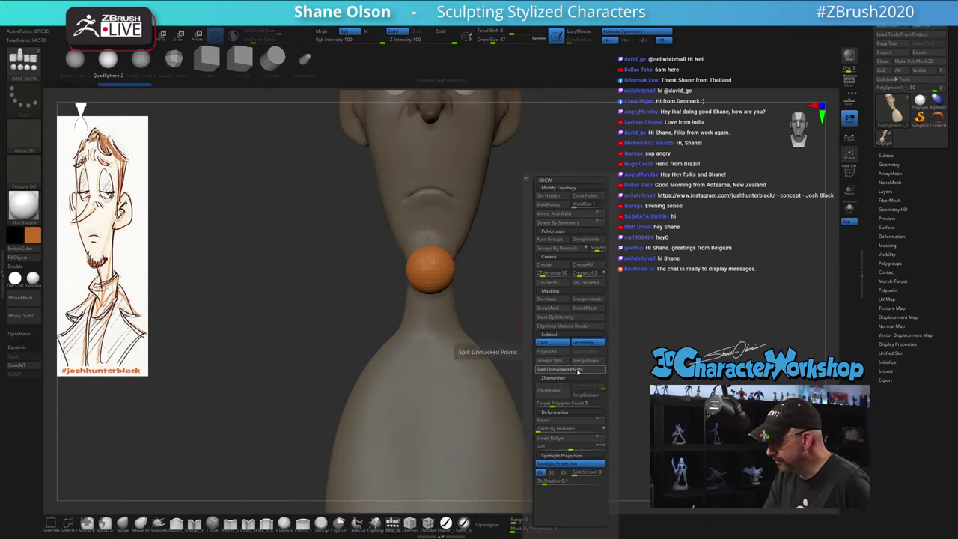
click(574, 370)
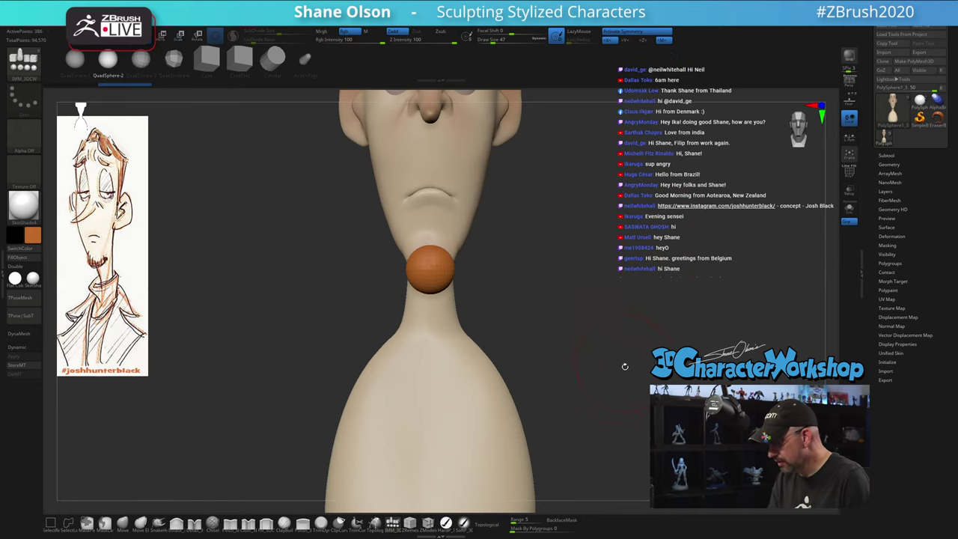
mouse_move(648, 365)
mouse_down()
mouse_move(594, 378)
mouse_move(648, 355)
mouse_up()
key(shift+f)
key(shift+f)
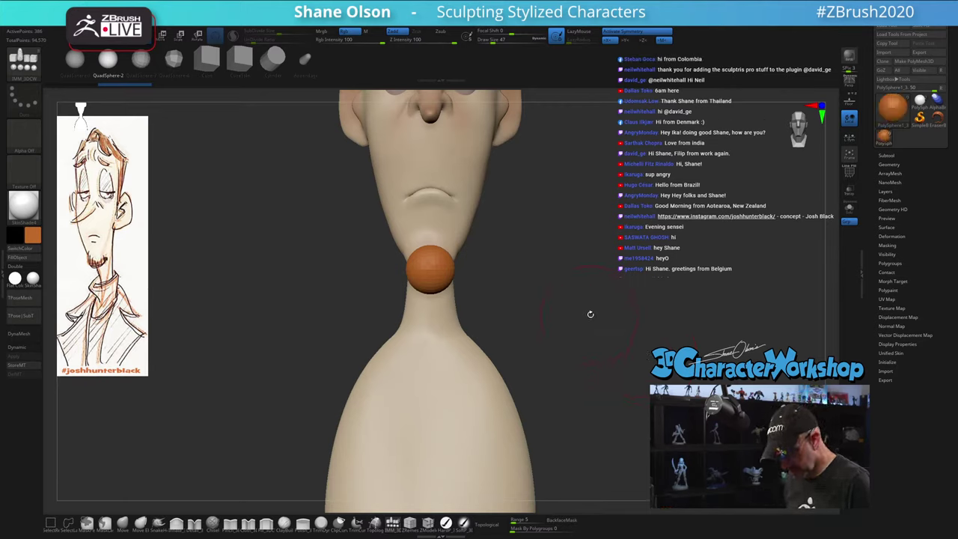
Set the brush draw size to 25
key(s)
click(583, 314)
alt+drag(560, 294, 565, 310)
Move the orange sphere back and up so it overlaps the chin tip, and scale it along Z
right_drag(468, 280, 434, 355)
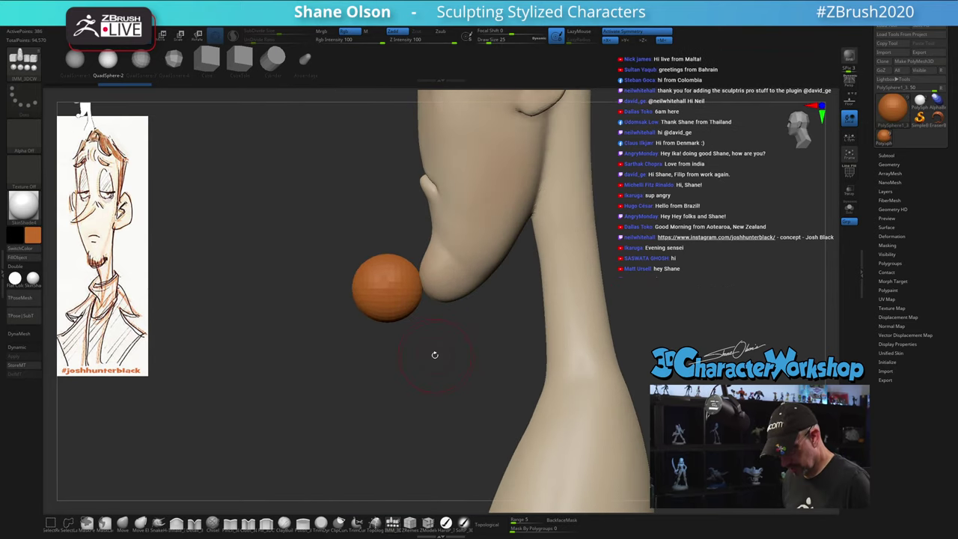
key(w)
drag(399, 286, 448, 289)
drag(505, 259, 514, 241)
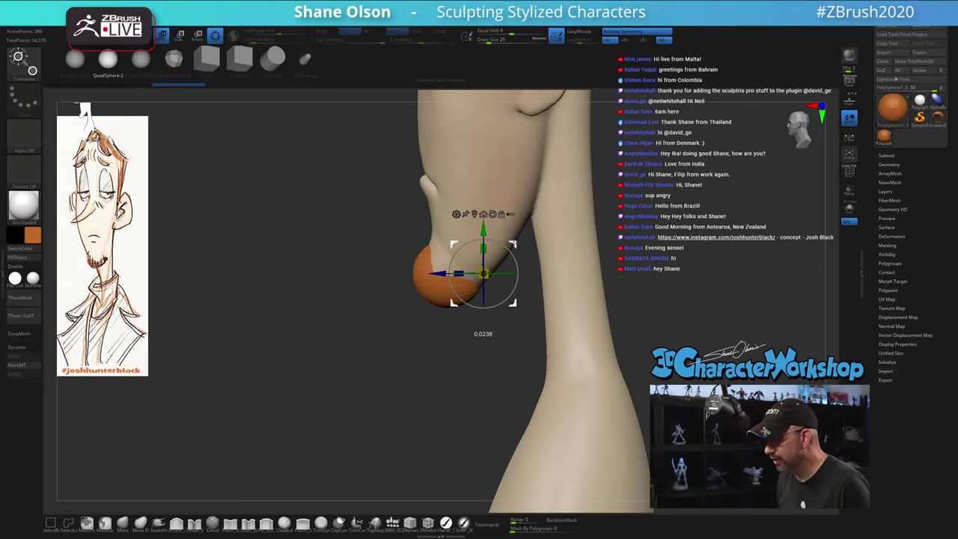
right_drag(350, 337, 359, 368)
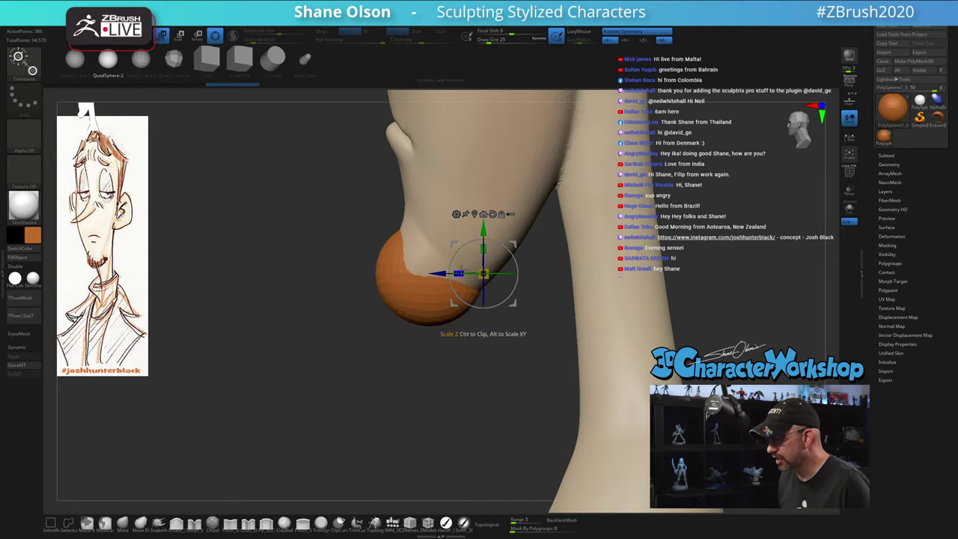
drag(458, 273, 439, 271)
shift+right_drag(374, 394, 439, 352)
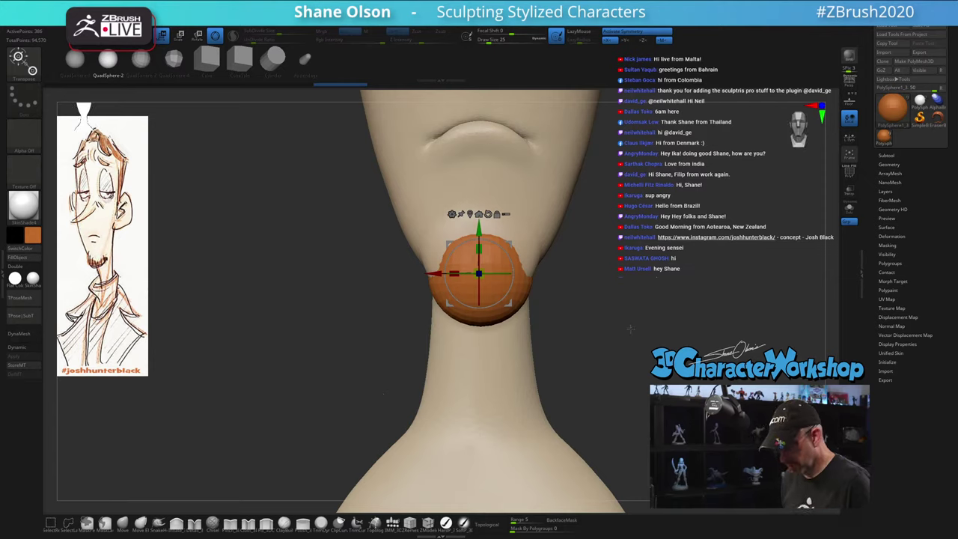
Subdivide the orange sphere once and delete its lower subdivision level
key(ctrl+d)
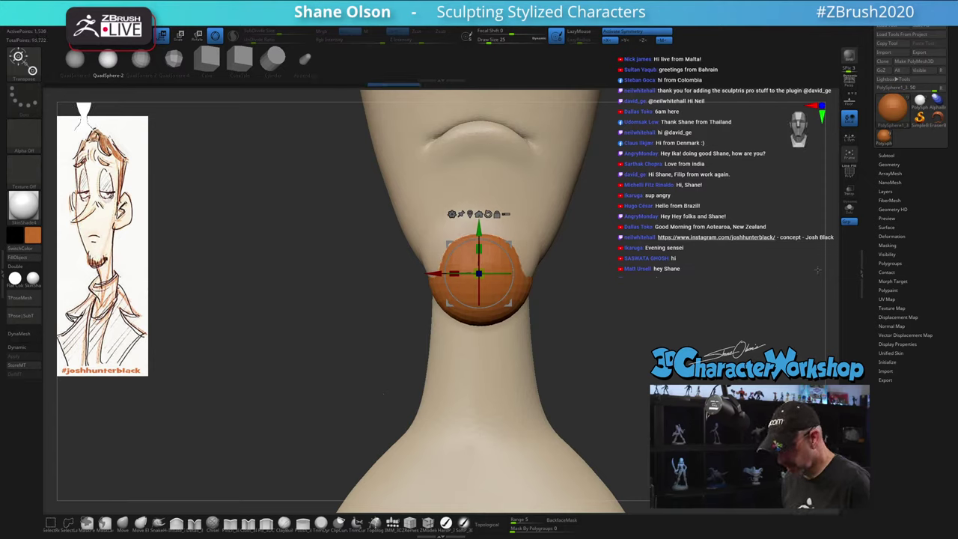
click(888, 164)
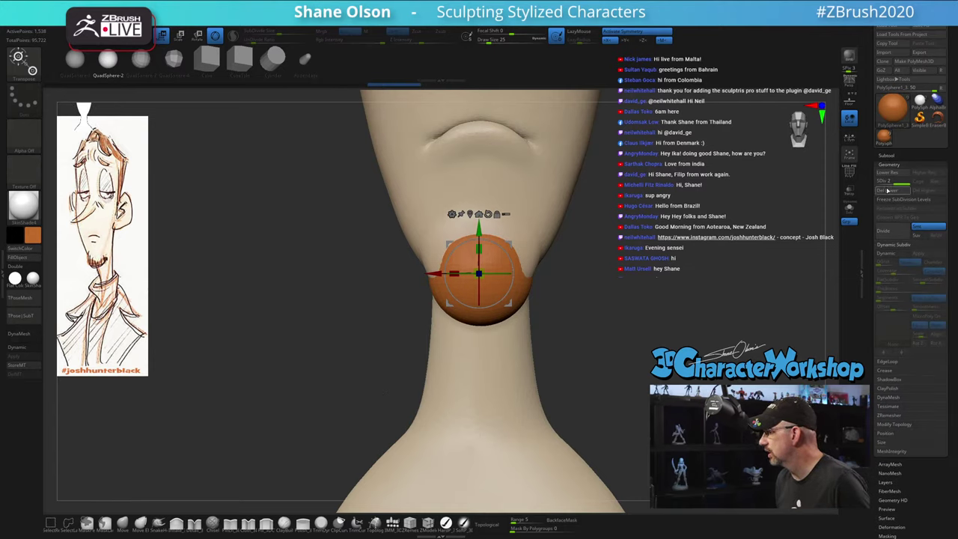
click(888, 190)
key(shift+f)
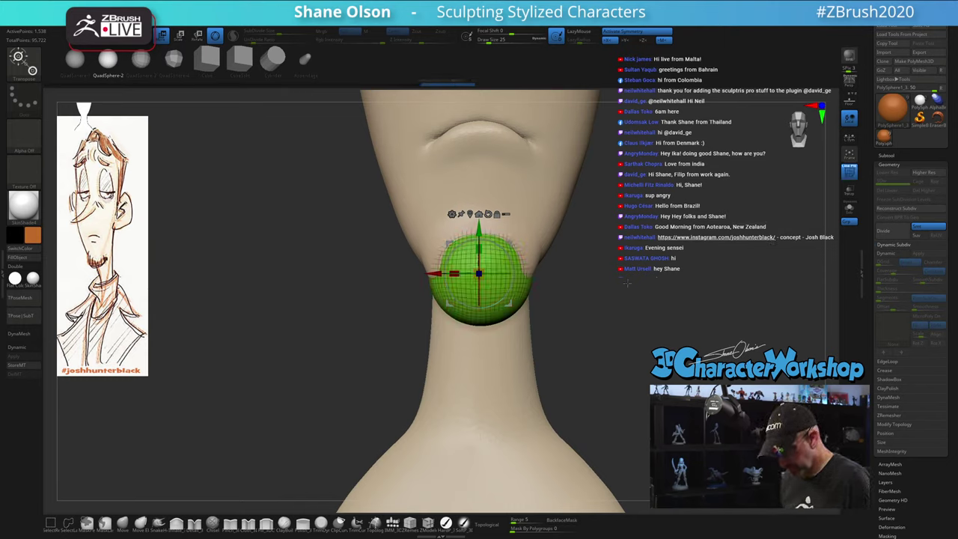
key(shift+f)
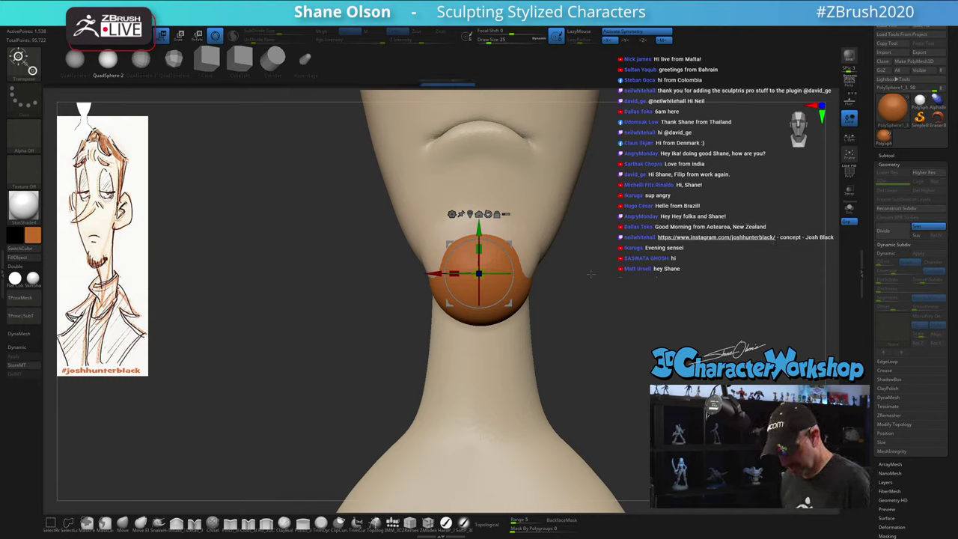
Return to Draw mode, enable Sculptris Pro and display the sphere's polyframe
key(q)
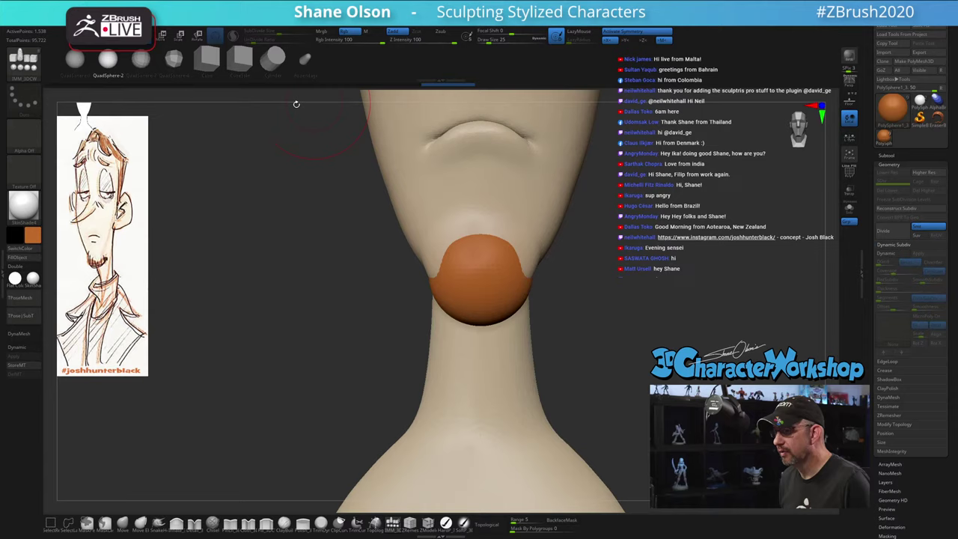
key(shift)
click(233, 36)
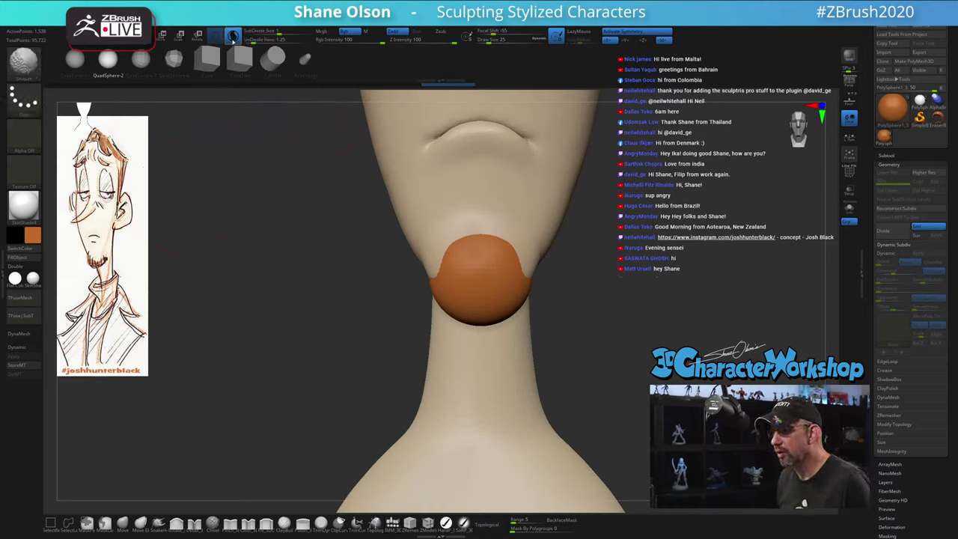
key(shift+f)
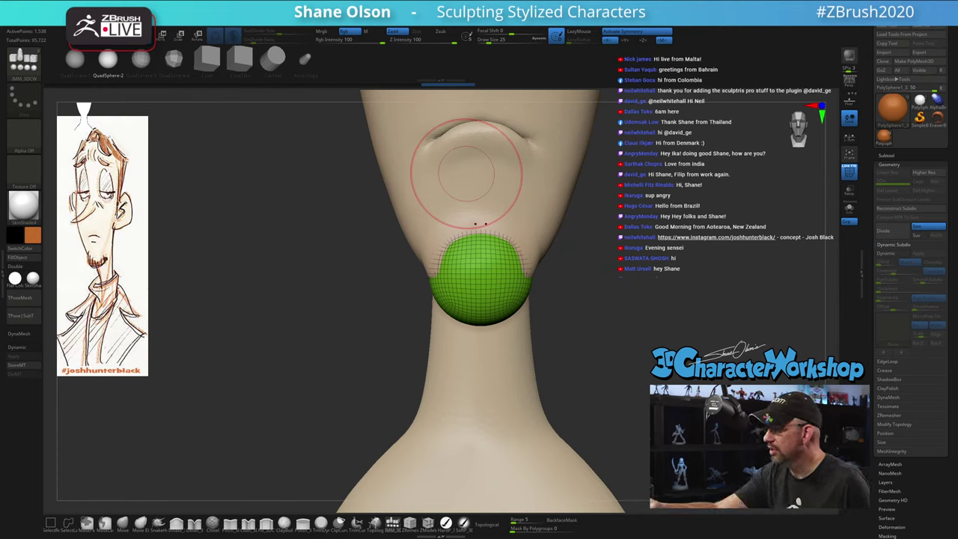
Expand the Sculptris Pro stroke settings with the Smooth brush active, and turn off Spotlight Projection
key(space)
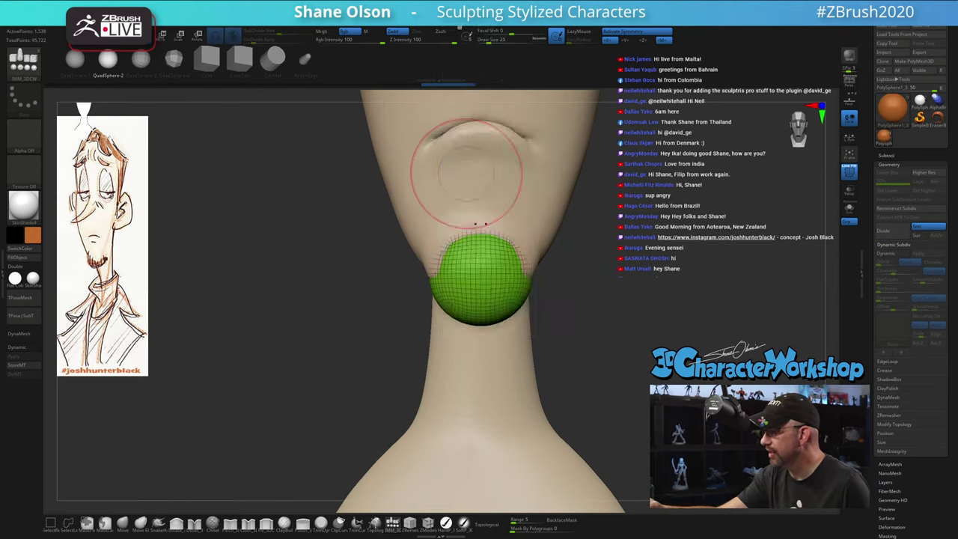
click(404, 23)
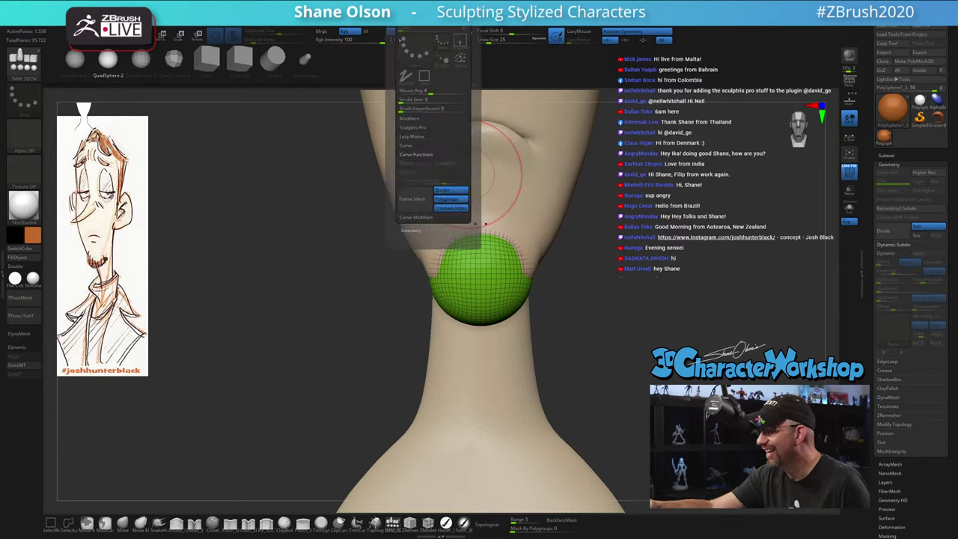
click(424, 145)
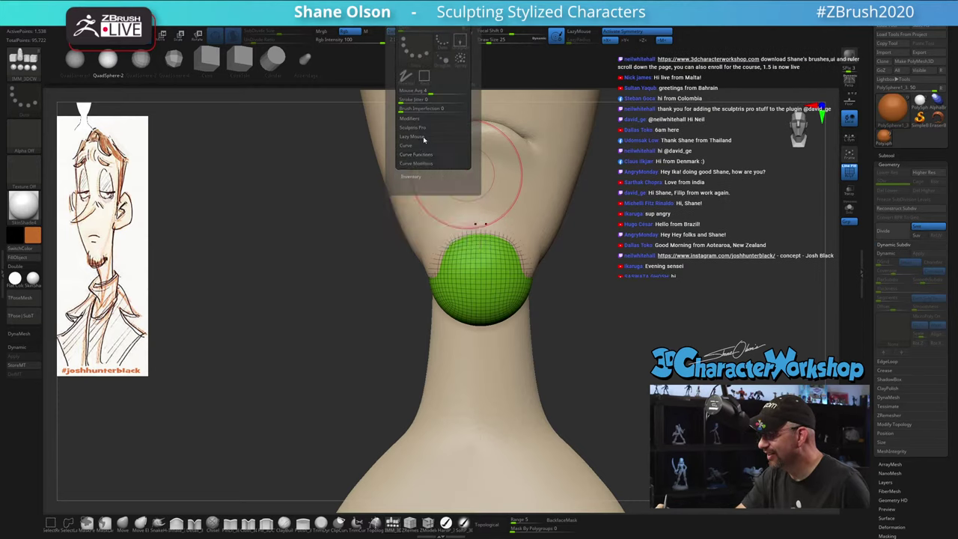
click(414, 127)
click(425, 141)
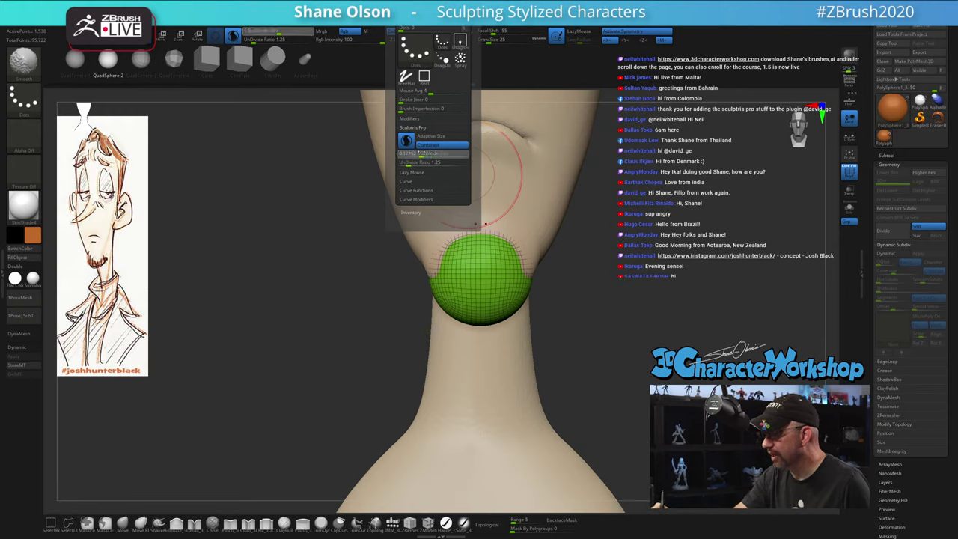
click(424, 143)
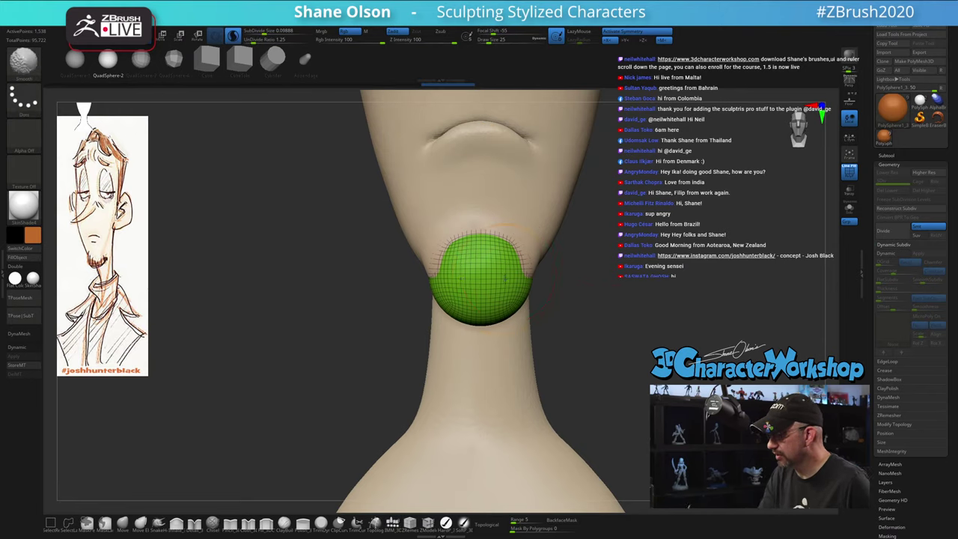
key(space)
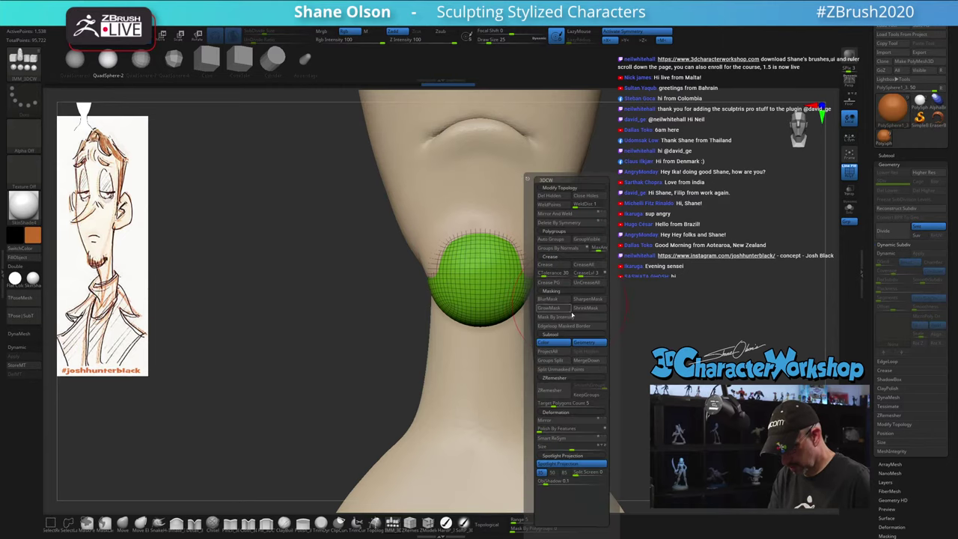
click(562, 465)
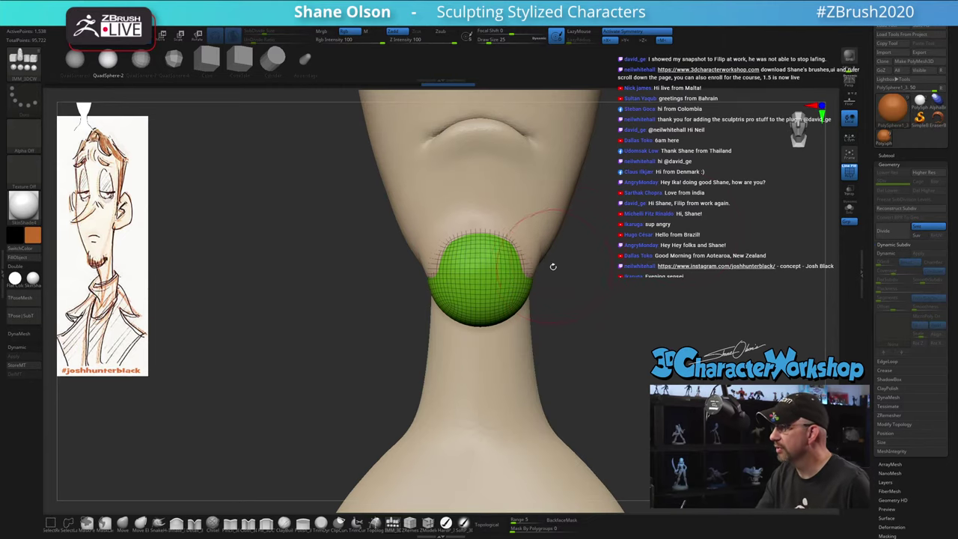
Set the draw size to 16 and smooth down the sphere's upper sides where it meets the chin
mouse_move(571, 317)
alt+mouse_down()
mouse_move(553, 325)
mouse_move(561, 307)
alt+mouse_up()
key(s)
key(s)
click(561, 307)
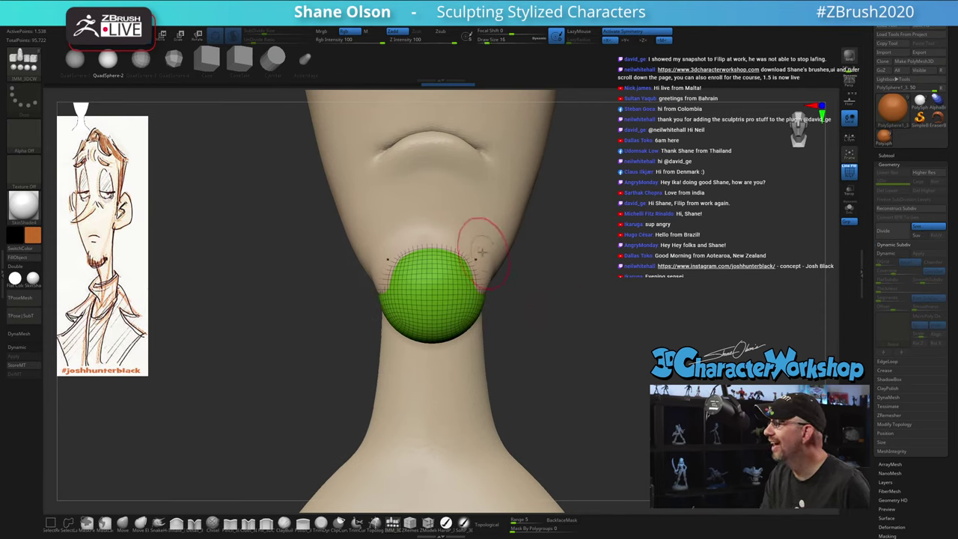
shift+drag(478, 298, 470, 265)
shift+drag(473, 307, 460, 271)
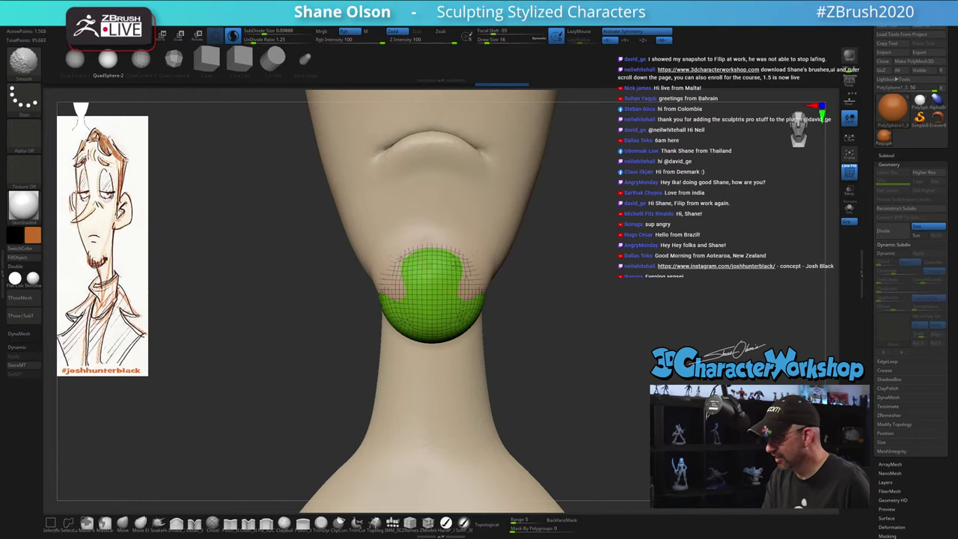
Set the Smooth brush's Sculptris Pro subdivide size to 0.05612 and smooth the sphere's front and sides, leaving the polyframe hidden
drag(496, 321, 600, 315)
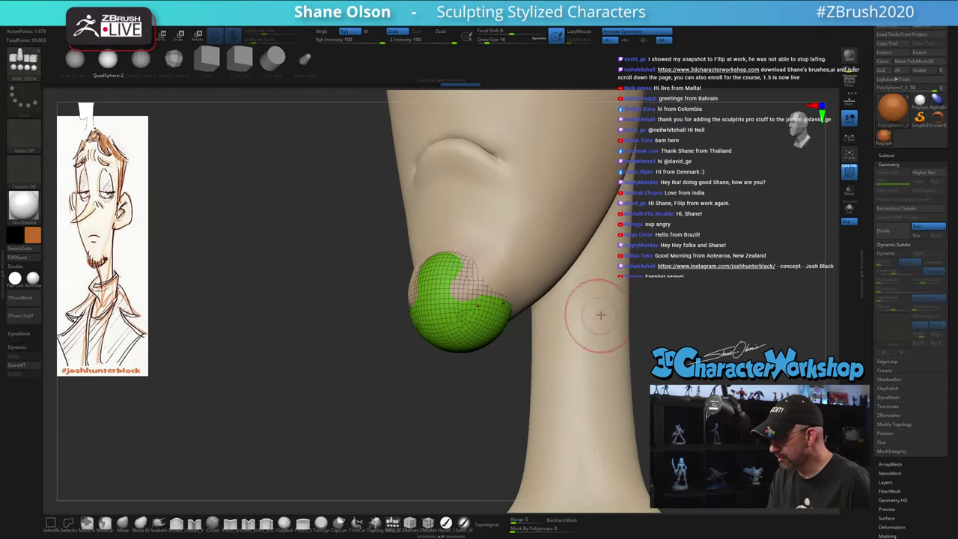
key(shift)
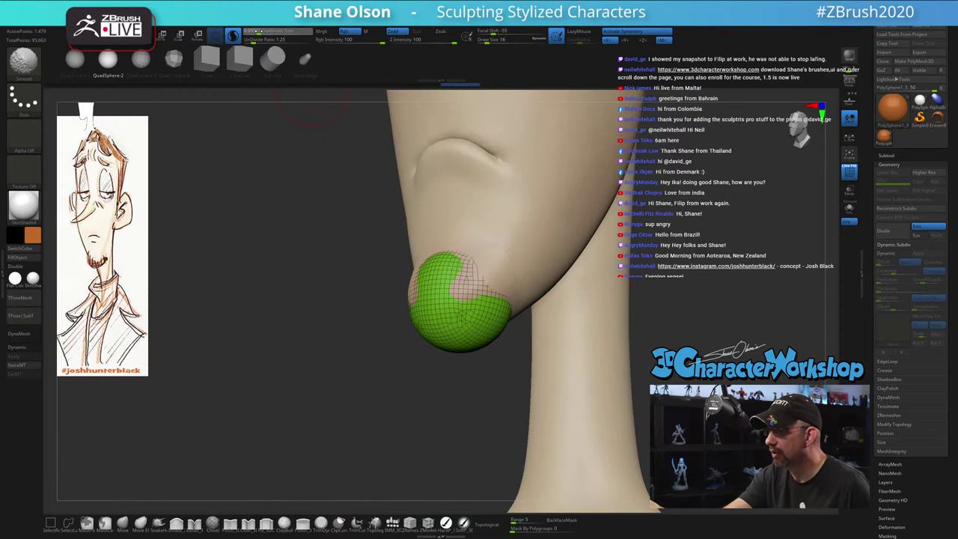
shift+drag(445, 274, 445, 315)
mouse_move(522, 354)
mouse_down()
mouse_move(480, 356)
mouse_move(471, 374)
mouse_up()
mouse_move(449, 337)
shift+mouse_down()
mouse_move(470, 351)
mouse_move(490, 311)
mouse_move(523, 305)
shift+mouse_up()
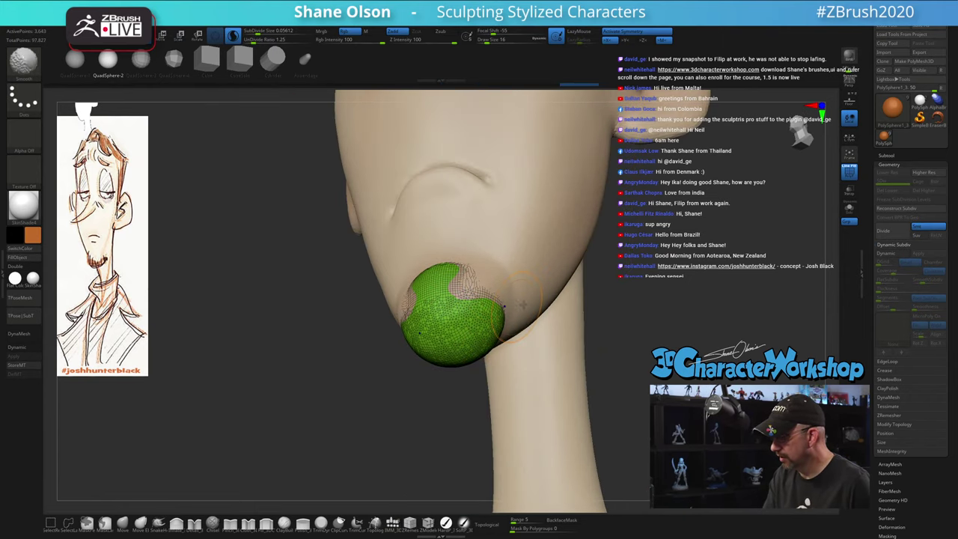
drag(598, 314, 513, 288)
mouse_move(497, 346)
shift+mouse_down()
mouse_move(471, 368)
mouse_move(563, 341)
shift+mouse_up()
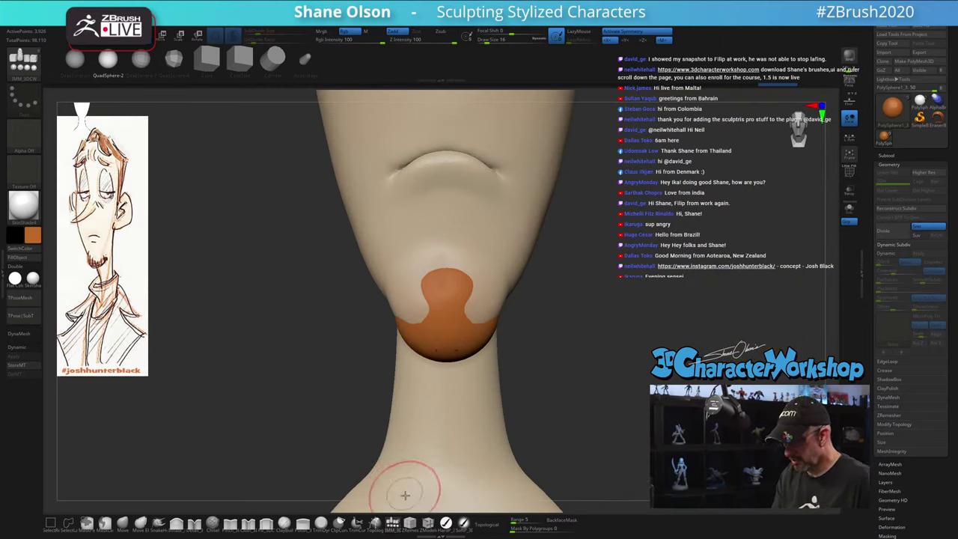
Build up the goatee's upper front with the ClayBuildup brush at draw size 7, and smooth the strokes
click(285, 522)
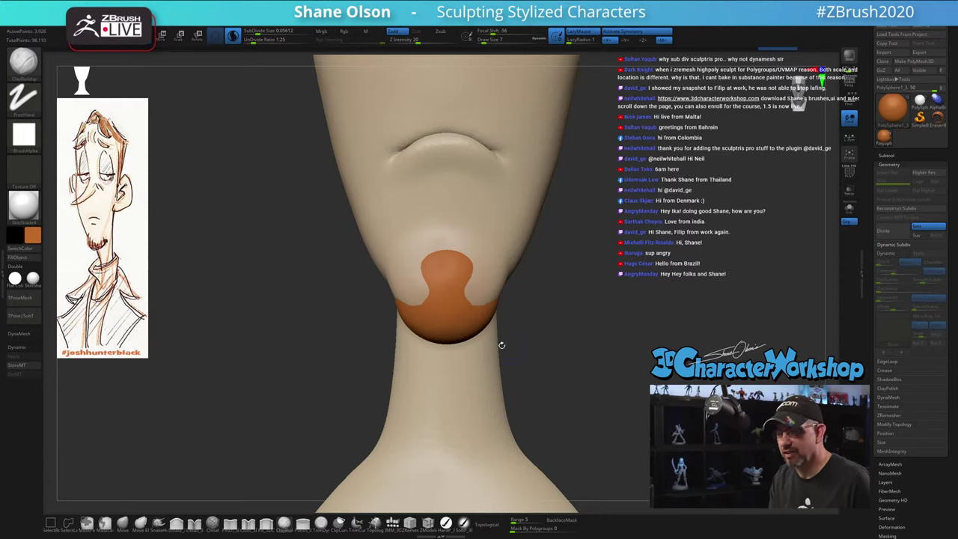
mouse_move(475, 299)
mouse_down()
mouse_move(463, 267)
mouse_move(452, 266)
mouse_move(472, 318)
mouse_up()
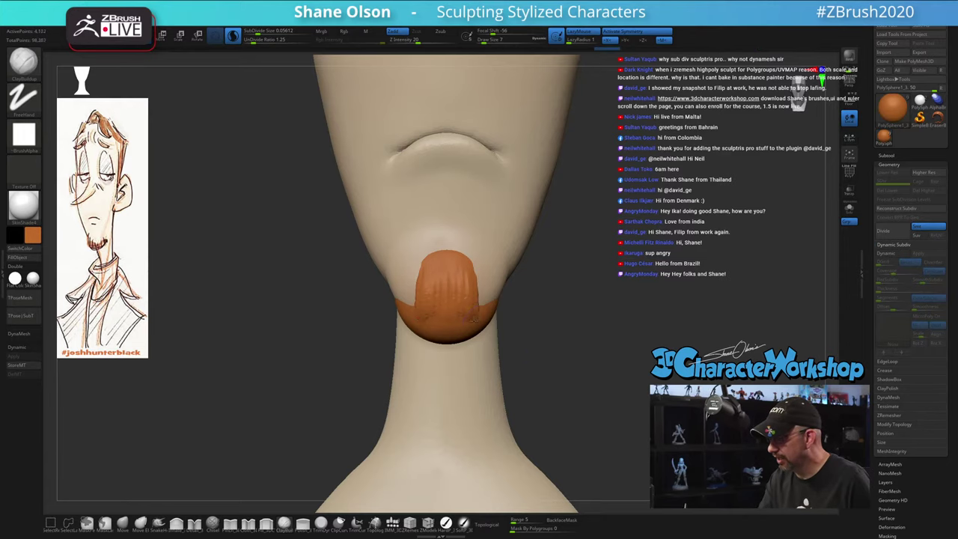
mouse_move(539, 323)
mouse_down()
mouse_move(523, 329)
mouse_move(564, 334)
mouse_move(601, 363)
mouse_move(505, 336)
mouse_up()
key(shift)
key(shift)
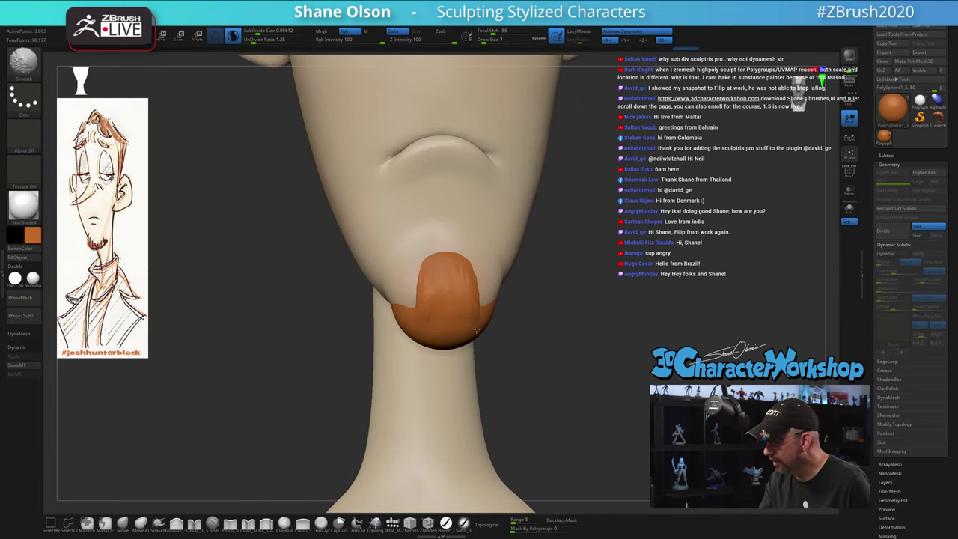
Build up raised tips on both sides of the goatee and fill in its upper edge along the chin
drag(588, 375, 556, 375)
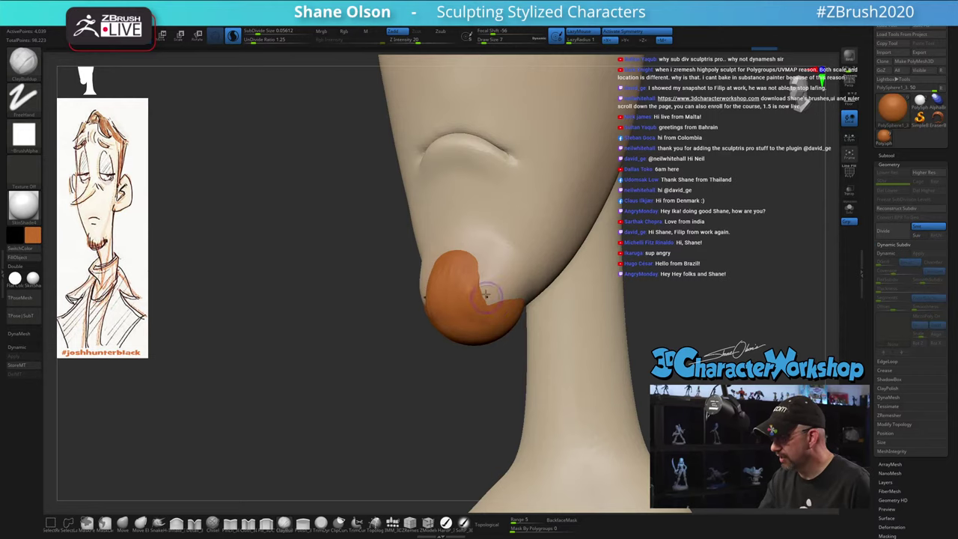
mouse_move(486, 295)
mouse_down()
mouse_move(492, 309)
mouse_move(506, 302)
mouse_move(496, 272)
mouse_move(498, 292)
mouse_up()
mouse_move(492, 350)
mouse_down()
mouse_move(511, 354)
mouse_move(502, 348)
mouse_up()
mouse_move(486, 276)
mouse_down()
mouse_move(464, 240)
mouse_move(452, 277)
mouse_move(454, 246)
mouse_move(474, 246)
mouse_move(479, 262)
mouse_move(459, 271)
mouse_up()
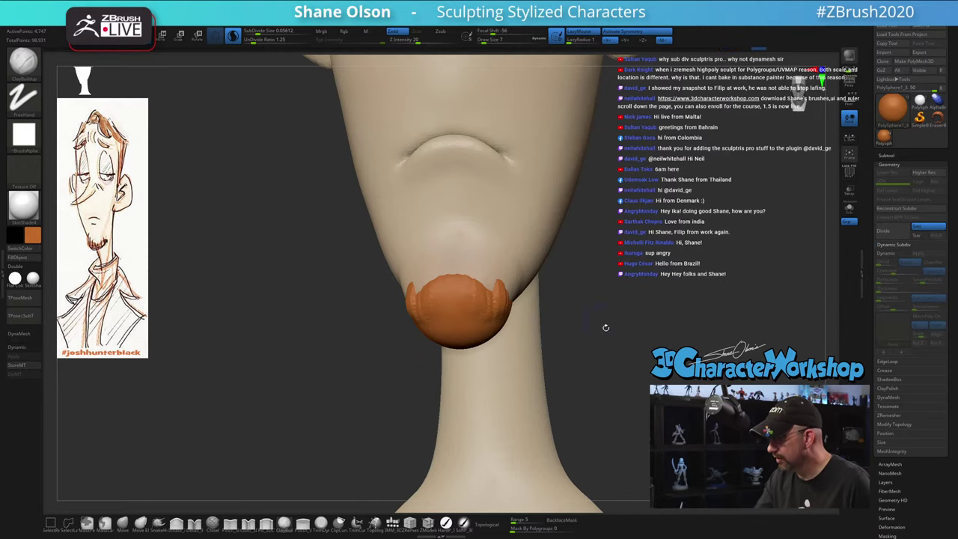
Sculpt long clay strokes as hair strands over the goatee's front, sides and underside
drag(604, 324, 519, 360)
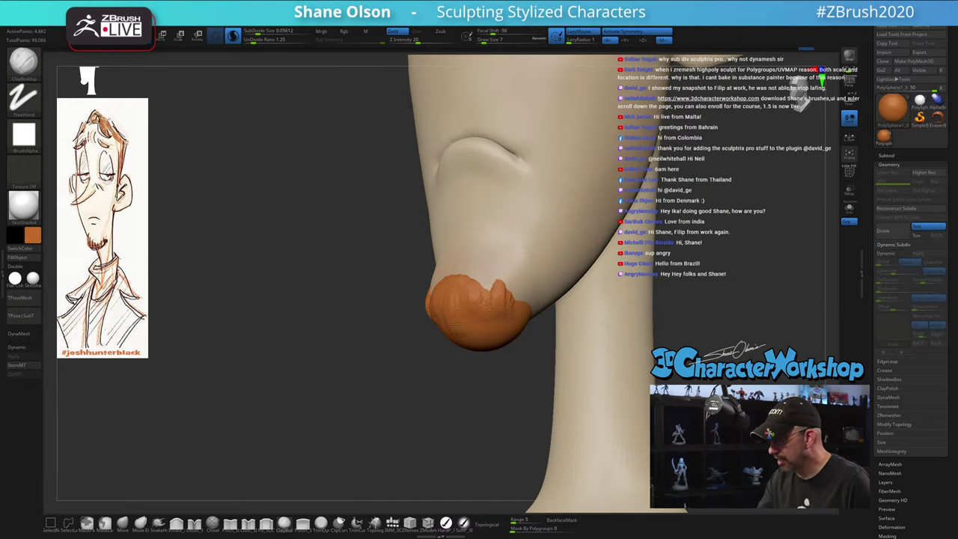
drag(457, 323, 464, 296)
mouse_move(513, 389)
mouse_down()
mouse_move(489, 315)
mouse_move(509, 316)
mouse_move(529, 300)
mouse_move(522, 315)
mouse_move(507, 294)
mouse_move(494, 315)
mouse_move(496, 343)
mouse_move(535, 329)
mouse_move(494, 364)
mouse_up()
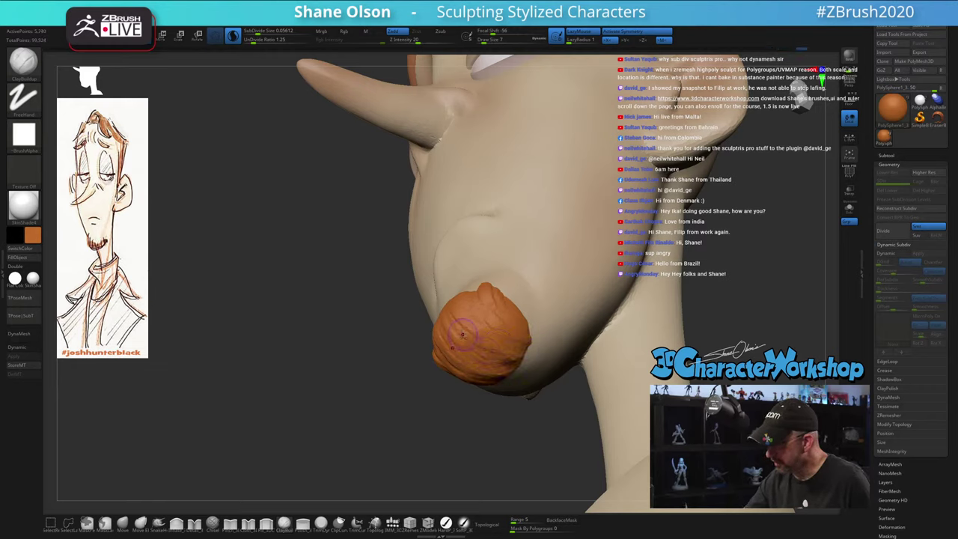
mouse_move(463, 333)
mouse_down()
mouse_move(514, 341)
mouse_move(505, 351)
mouse_move(521, 364)
mouse_up()
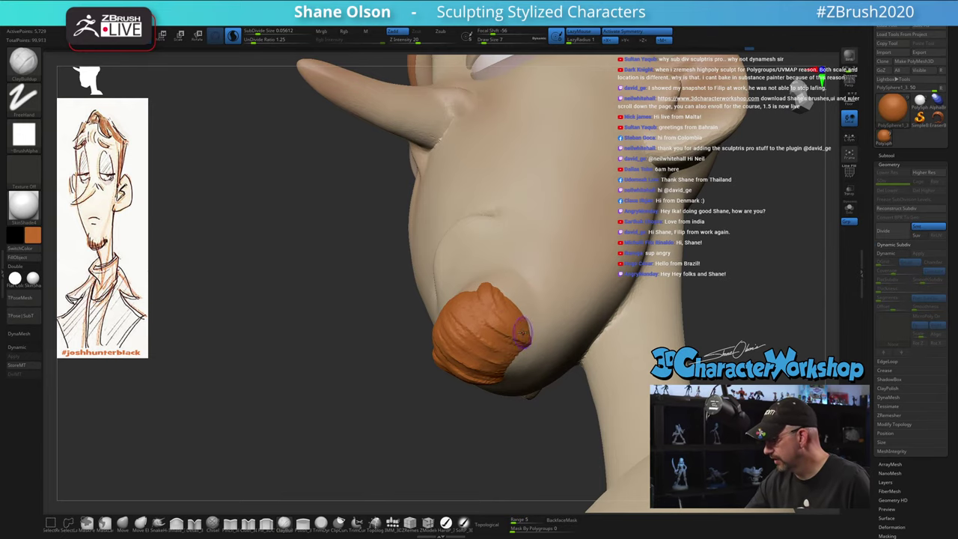
mouse_move(510, 326)
mouse_down()
mouse_move(546, 336)
mouse_move(554, 357)
mouse_move(537, 380)
mouse_move(546, 329)
mouse_move(584, 300)
mouse_move(604, 337)
mouse_move(528, 294)
mouse_up()
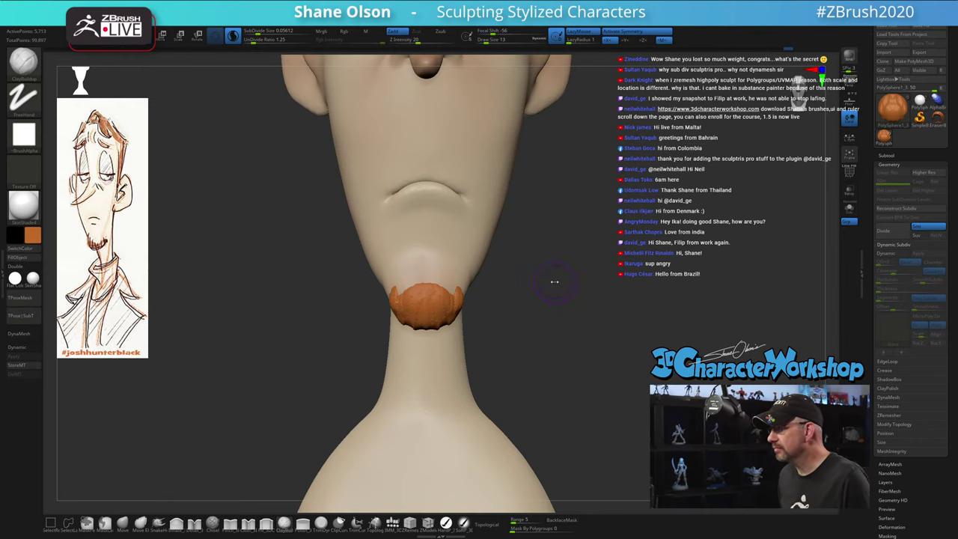
Set the draw size to 11 and soften the hair strands on the goatee's front and underside with the Smooth brush
mouse_move(555, 282)
mouse_down()
mouse_move(597, 265)
mouse_move(587, 264)
mouse_up()
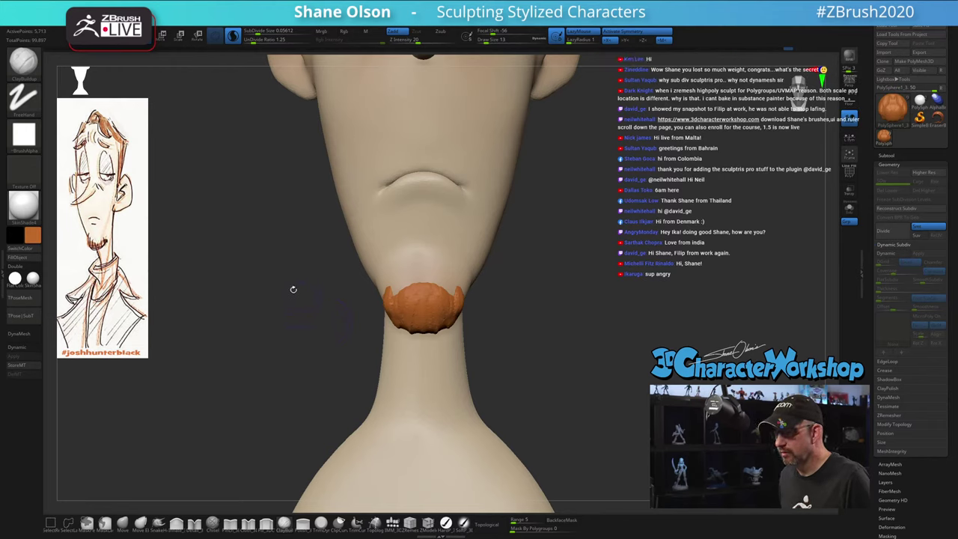
drag(319, 275, 318, 276)
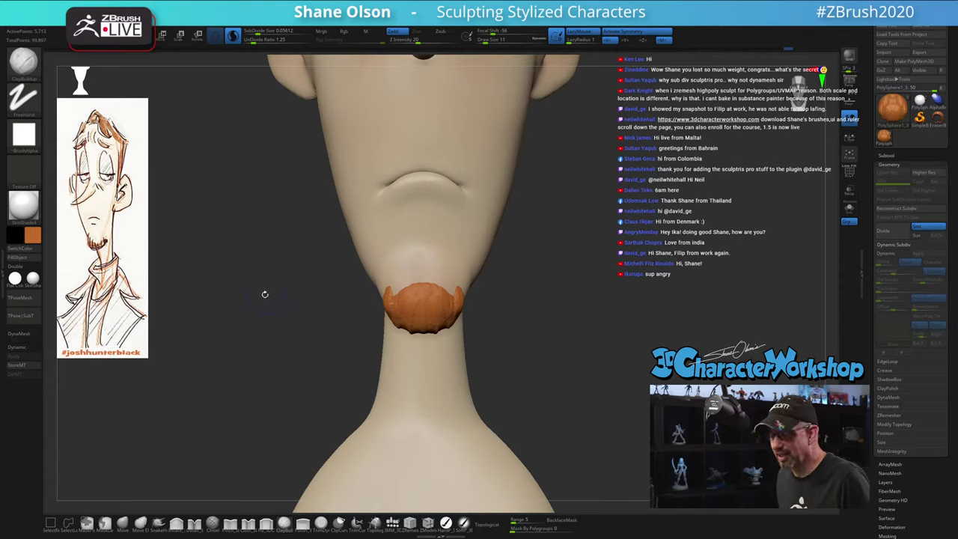
key(shift)
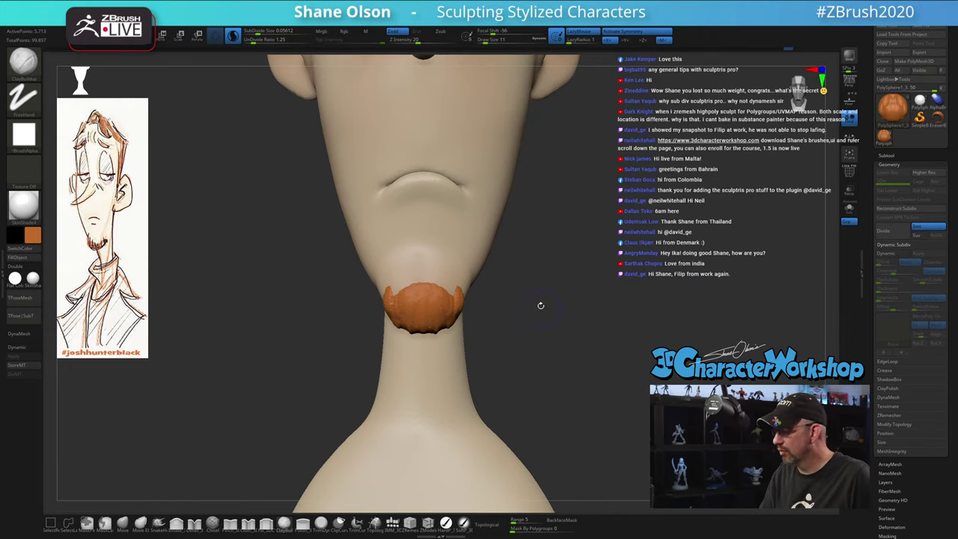
mouse_move(539, 303)
mouse_down()
mouse_move(543, 327)
mouse_move(479, 318)
mouse_move(560, 327)
mouse_up()
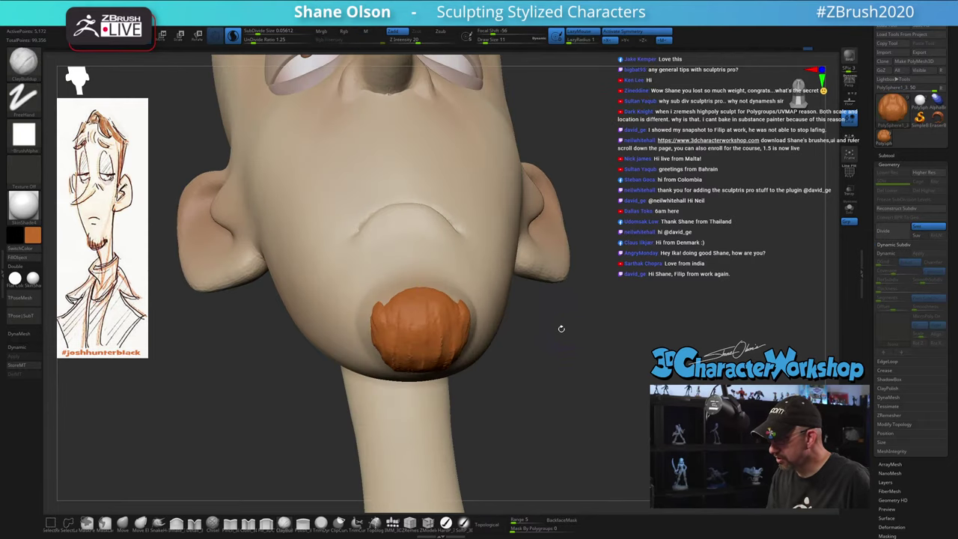
shift+drag(440, 352, 462, 372)
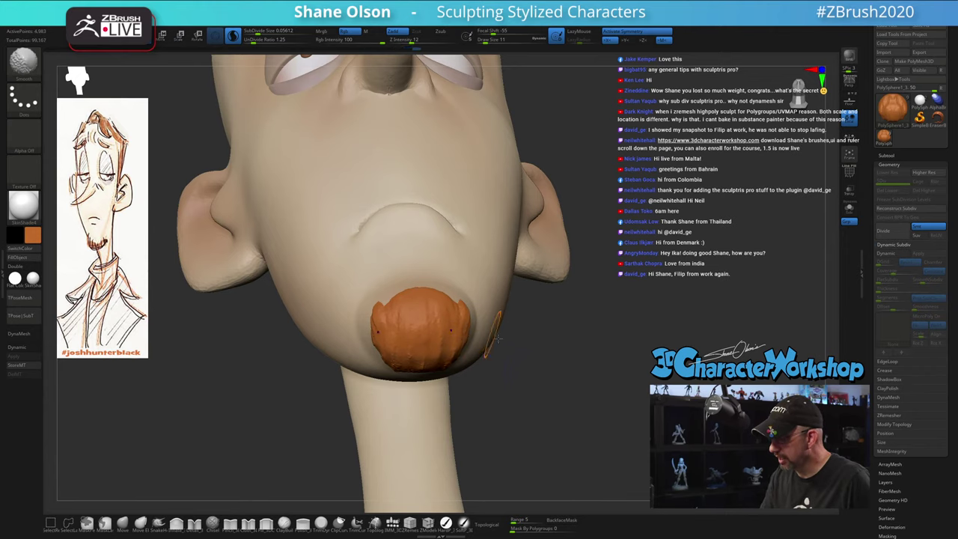
Smooth the raised side tips of the goatee where they meet the jaw
mouse_move(535, 389)
mouse_down()
mouse_move(552, 401)
mouse_move(537, 416)
mouse_up()
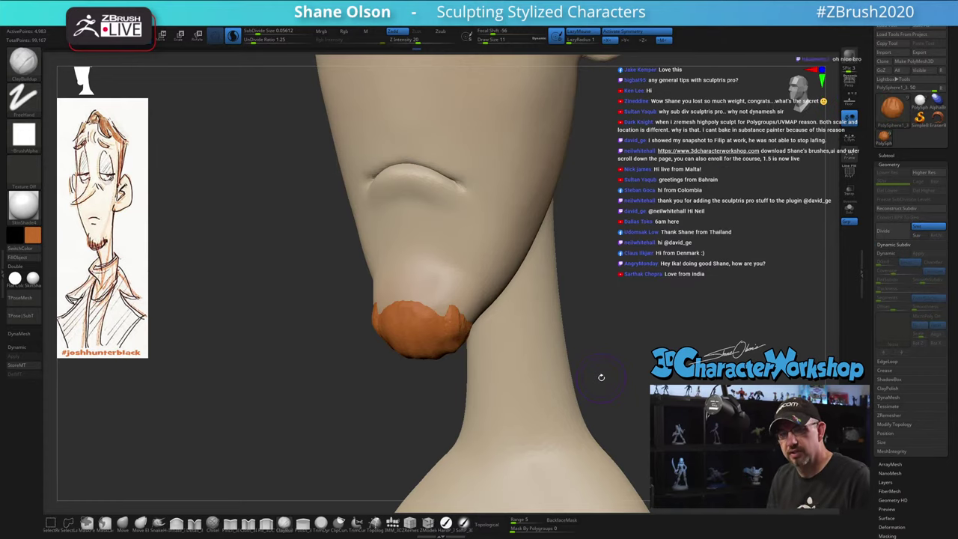
mouse_move(472, 372)
mouse_down()
mouse_move(527, 309)
mouse_move(517, 321)
mouse_up()
key(shift)
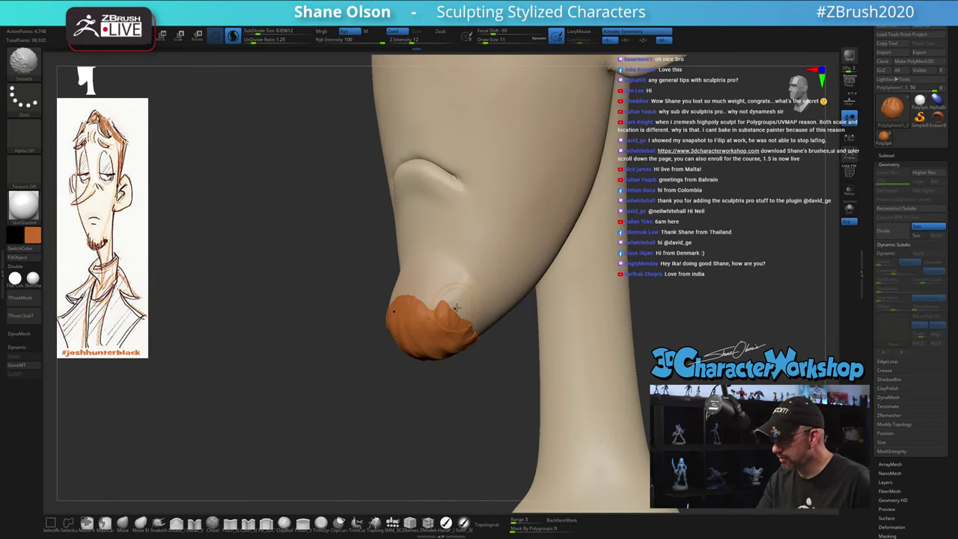
shift+drag(456, 288, 457, 292)
Set the draw size to 6 and build up a pointed peak at the middle of the goatee's upper edge
mouse_move(479, 352)
mouse_down()
mouse_move(507, 302)
mouse_move(531, 327)
mouse_move(511, 331)
mouse_up()
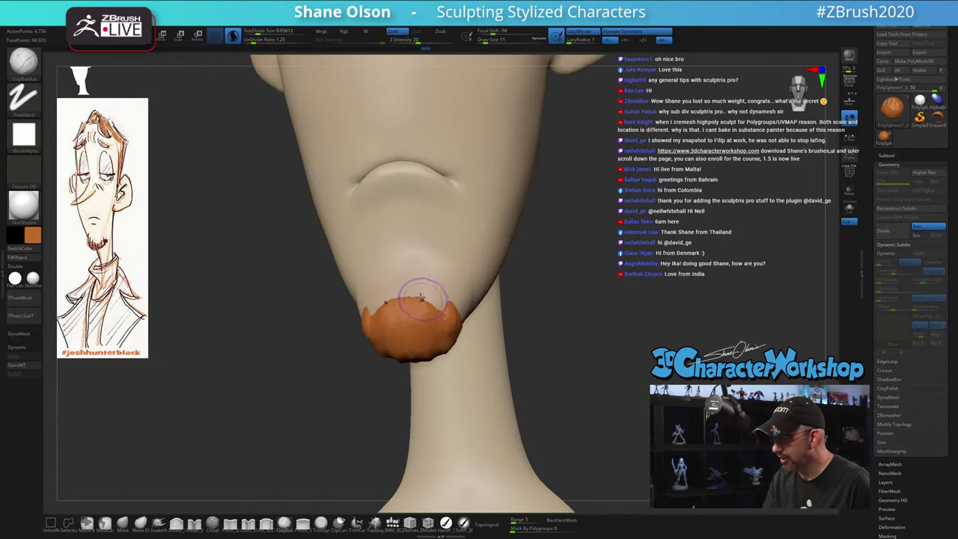
right_drag(424, 292, 440, 295)
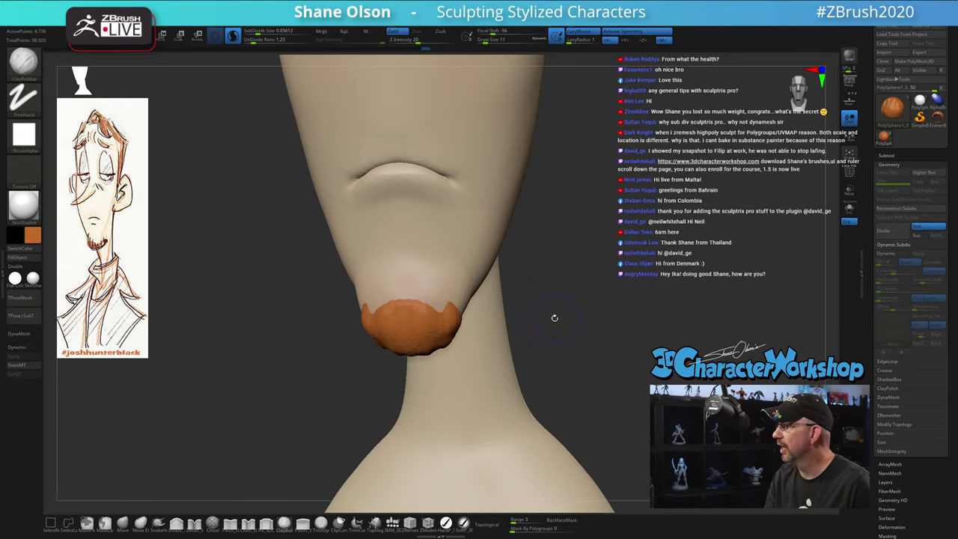
key(s)
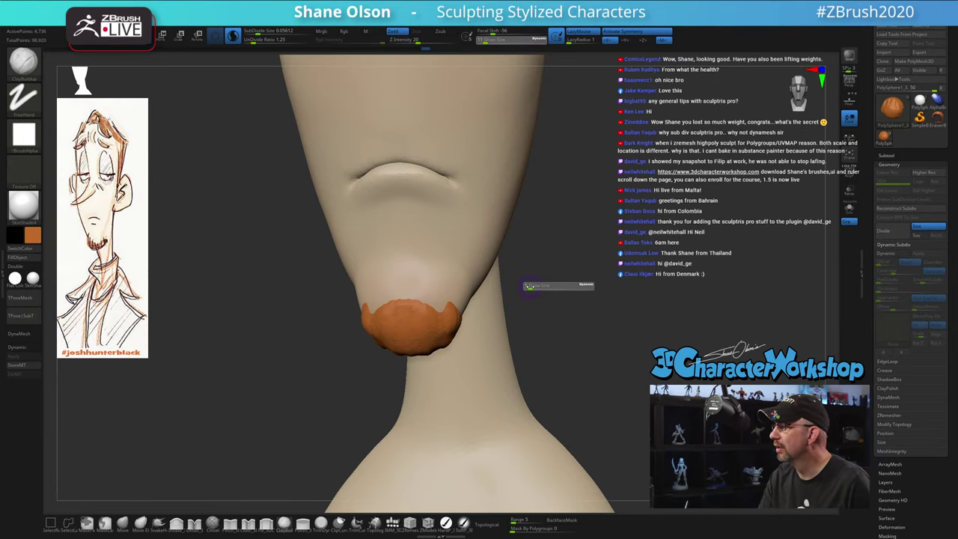
mouse_move(435, 313)
mouse_down()
mouse_move(423, 287)
mouse_move(407, 281)
mouse_up()
Add finer clay hair strands down the front and sides of the goatee
mouse_move(553, 322)
mouse_down()
mouse_move(564, 325)
mouse_move(545, 321)
mouse_move(598, 327)
mouse_up()
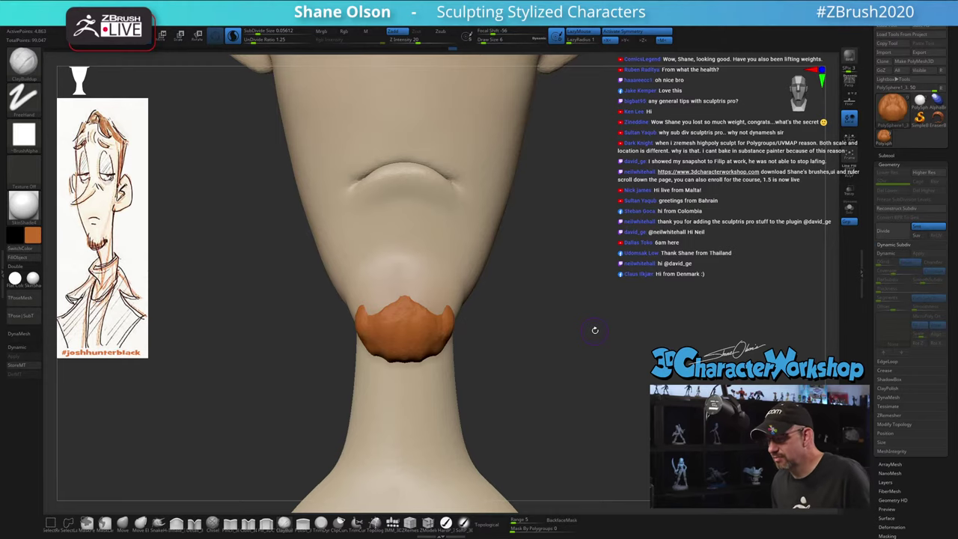
mouse_move(435, 302)
mouse_down()
mouse_move(440, 315)
mouse_move(483, 329)
mouse_move(419, 323)
mouse_move(445, 315)
mouse_move(440, 342)
mouse_up()
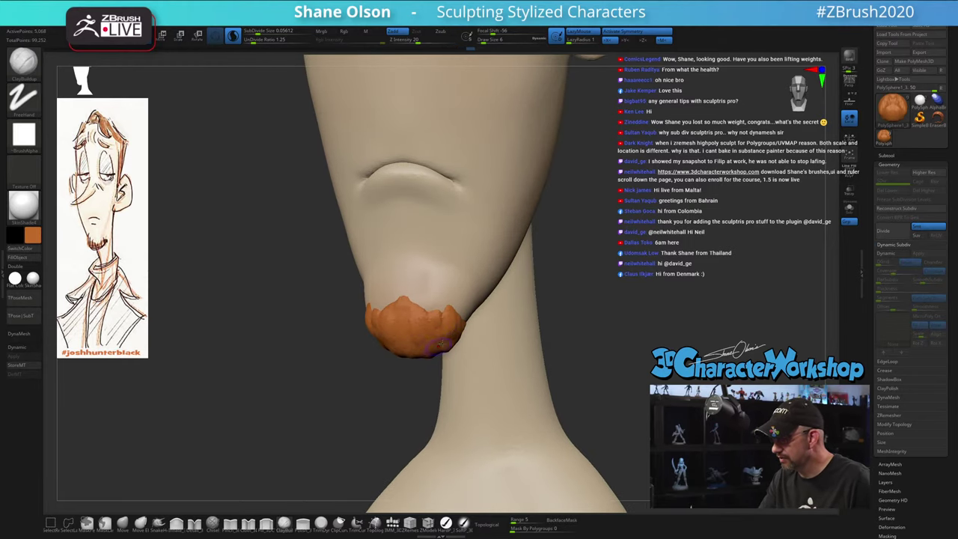
drag(539, 331, 586, 317)
drag(387, 332, 367, 340)
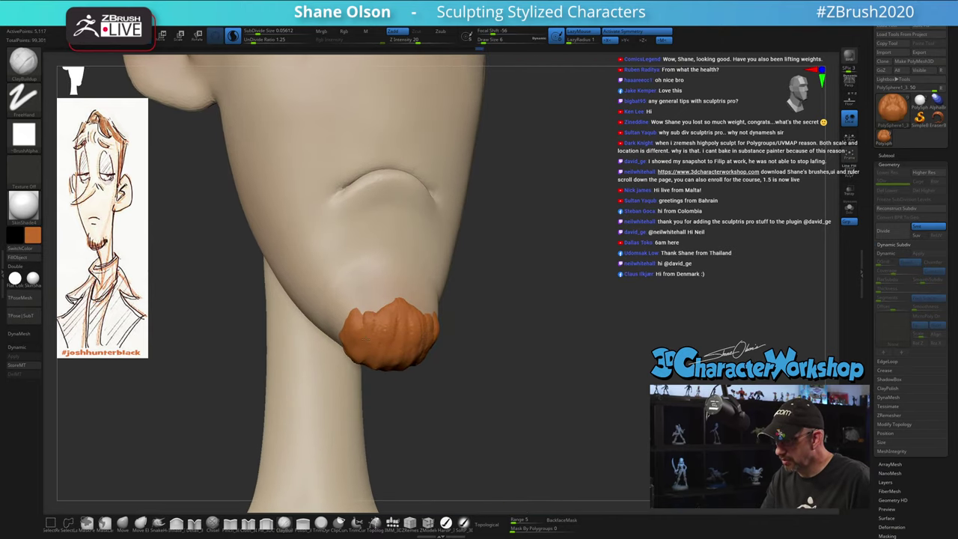
Set the draw size to 12 and smooth away the pointed peak at the middle of the goatee's upper edge
drag(500, 363, 551, 387)
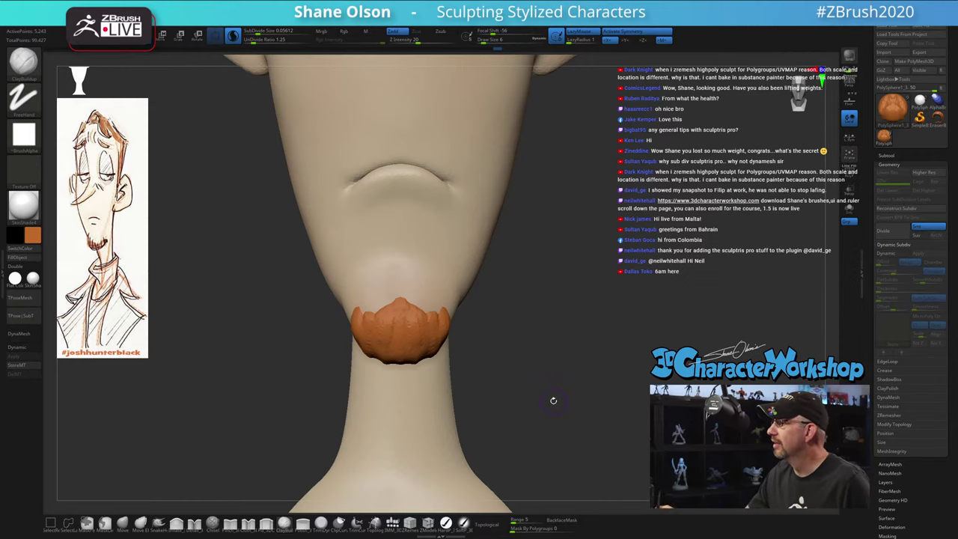
drag(567, 399, 591, 334)
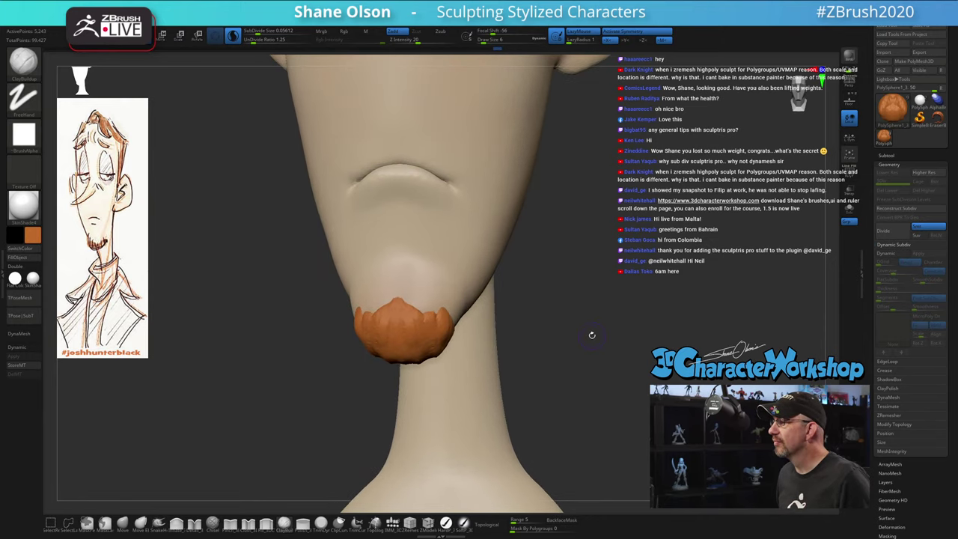
key(s)
drag(586, 296, 580, 284)
key(s)
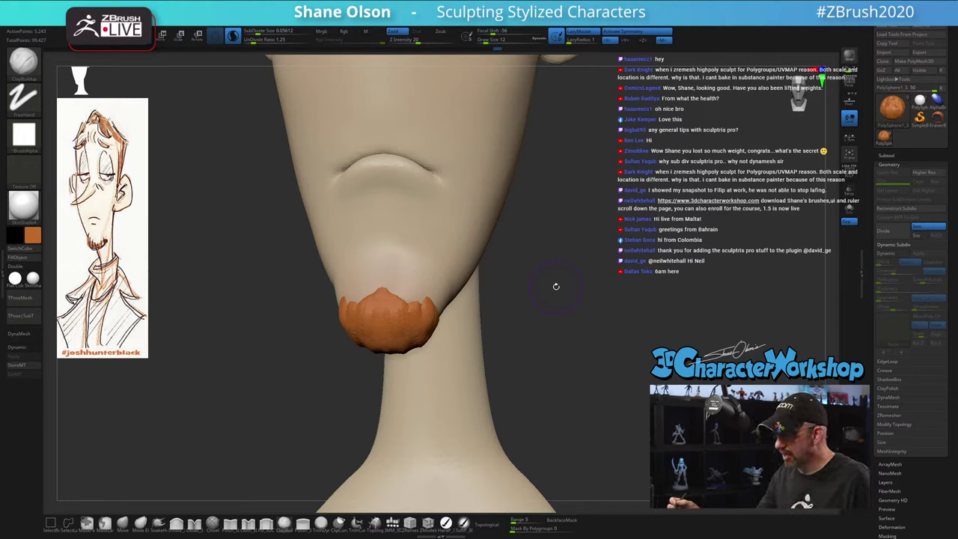
mouse_move(388, 286)
shift+mouse_down()
mouse_move(396, 288)
mouse_move(387, 291)
shift+mouse_up()
Set the draw size to 4, turn off symmetry and add uneven clay hair tufts along the goatee's upper edge and sides
key(s)
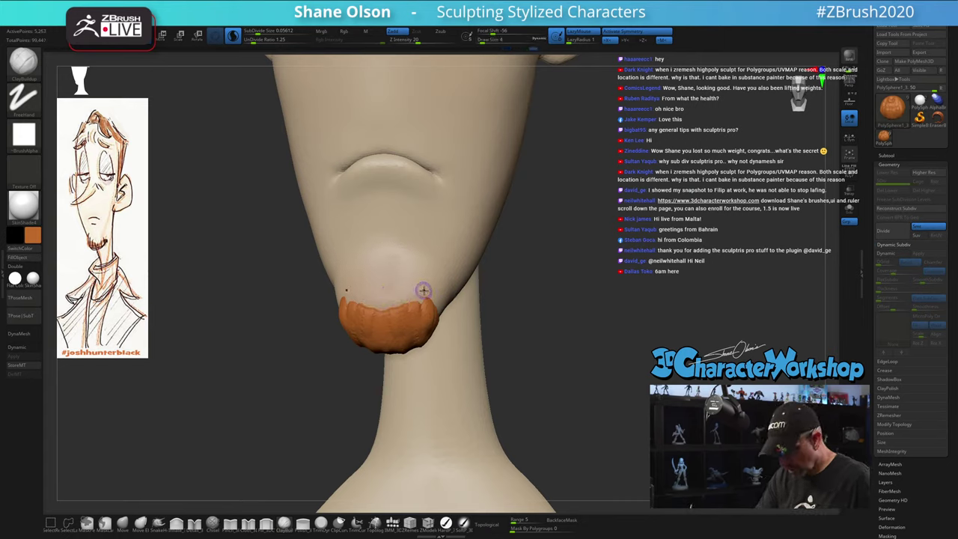
key(x)
right_drag(401, 272, 374, 276)
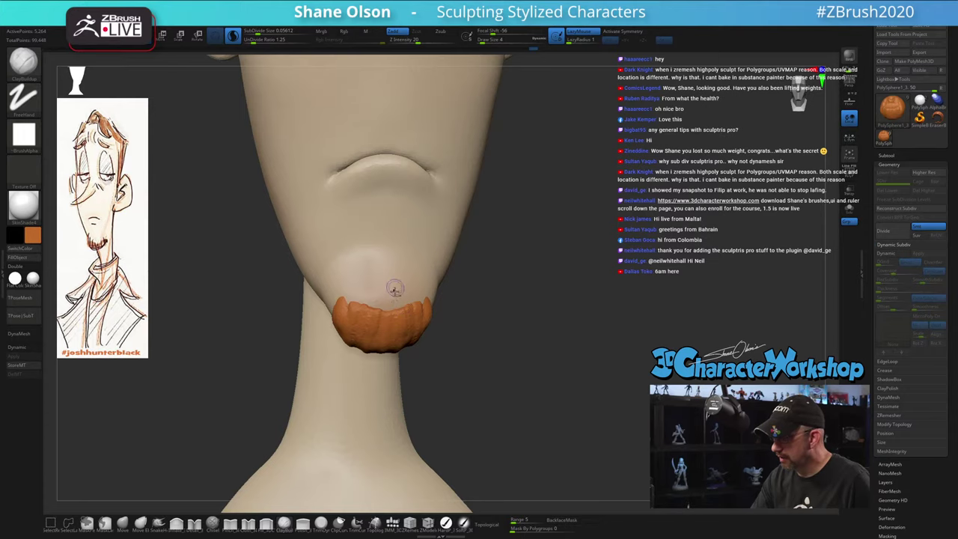
mouse_move(395, 312)
mouse_down()
mouse_move(396, 299)
mouse_move(375, 288)
mouse_up()
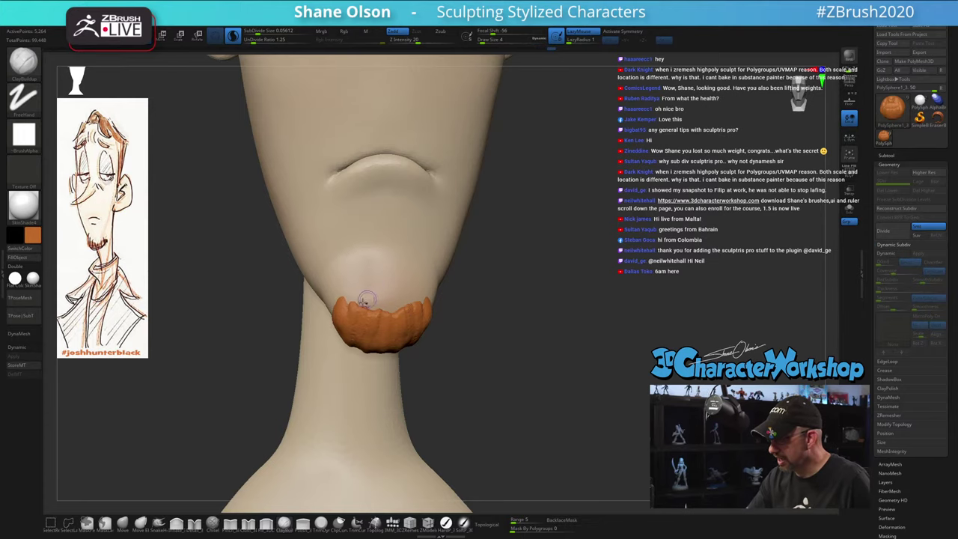
right_drag(419, 284, 409, 272)
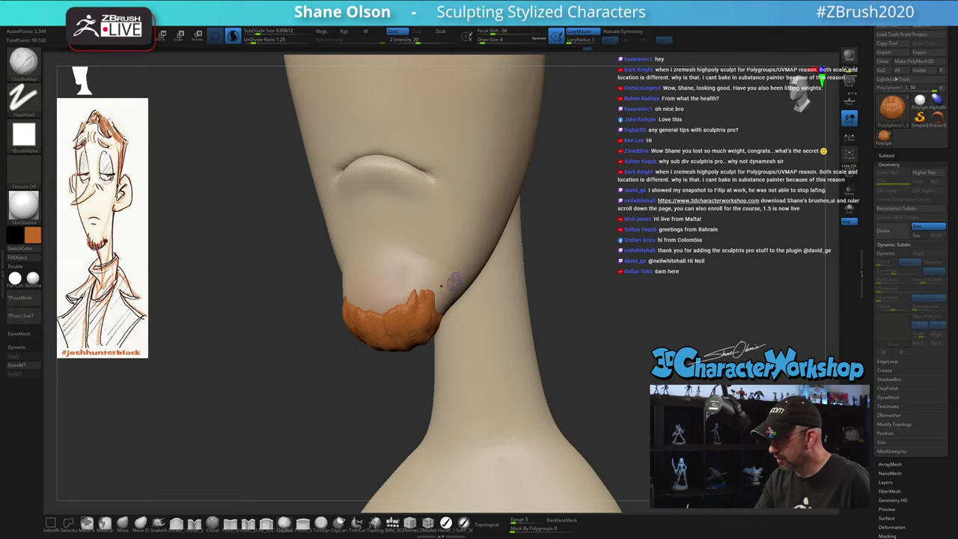
right_drag(454, 282, 457, 308)
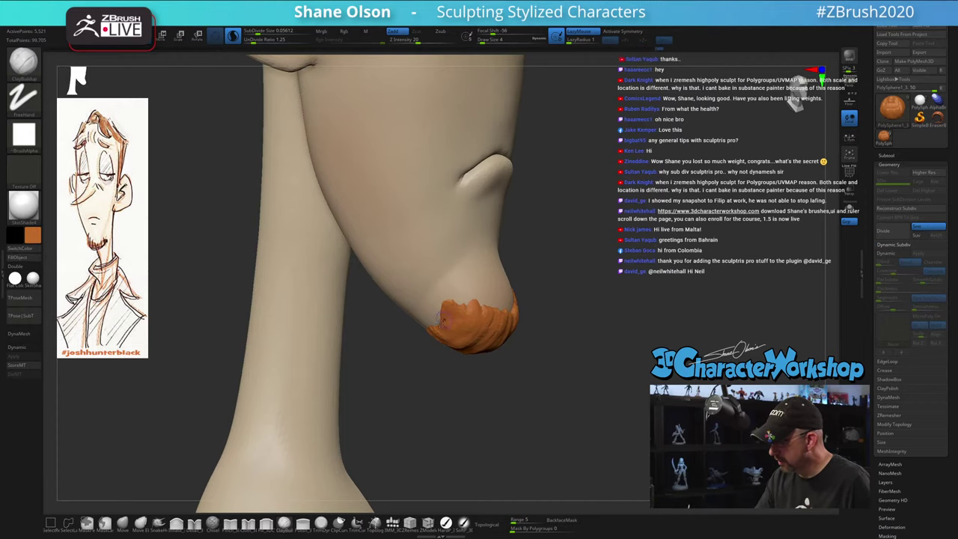
right_drag(531, 345, 489, 324)
right_drag(562, 338, 517, 296)
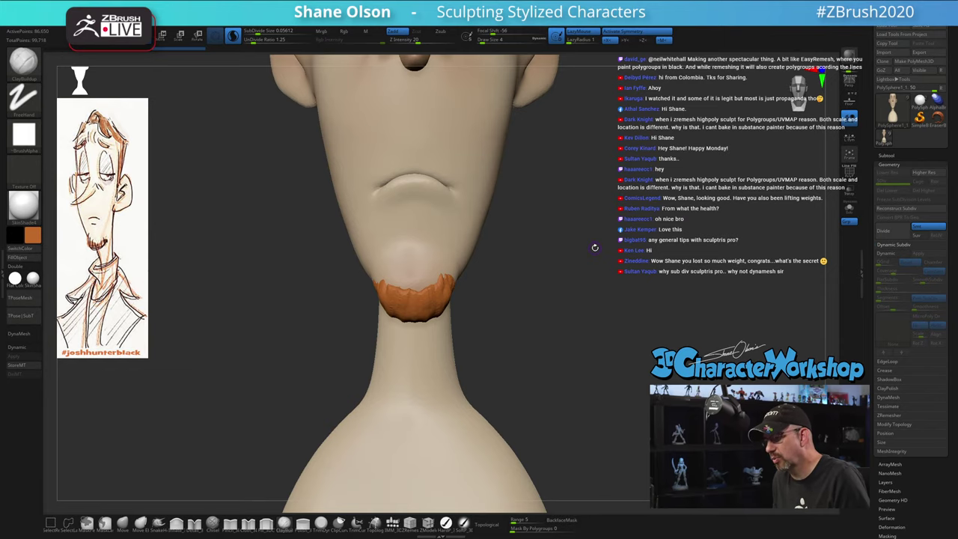
Select the goatee subtool and briefly display its polyframe wireframe
drag(522, 320, 569, 322)
mouse_move(399, 285)
mouse_down()
mouse_move(397, 264)
mouse_move(442, 264)
mouse_move(454, 288)
mouse_up()
alt+click(414, 302)
key(shift+f)
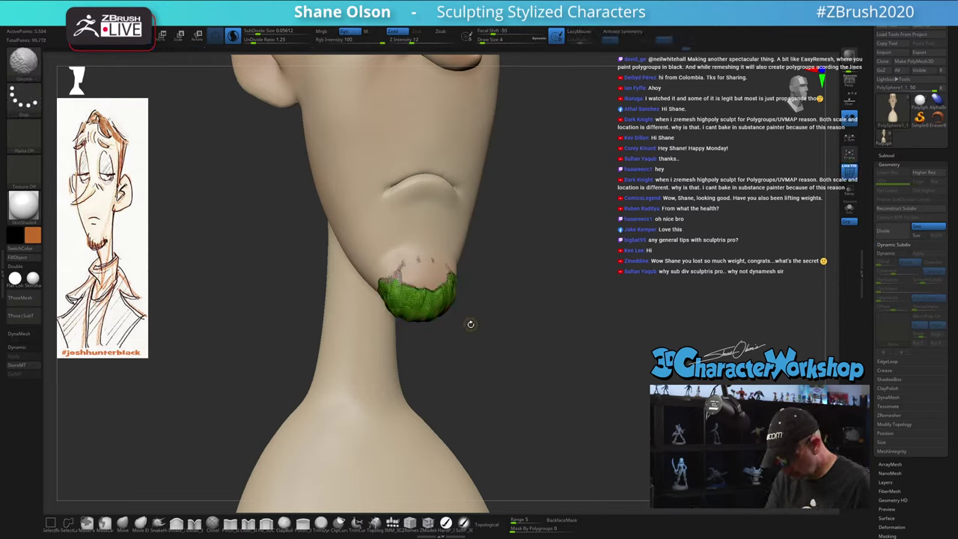
key(shift+f)
Build up pointed hair strands at the goatee's side tips where they rise onto the jaw
mouse_move(394, 290)
mouse_down()
mouse_move(401, 247)
mouse_move(412, 254)
mouse_up()
mouse_move(499, 302)
mouse_down()
mouse_move(505, 325)
mouse_move(489, 317)
mouse_up()
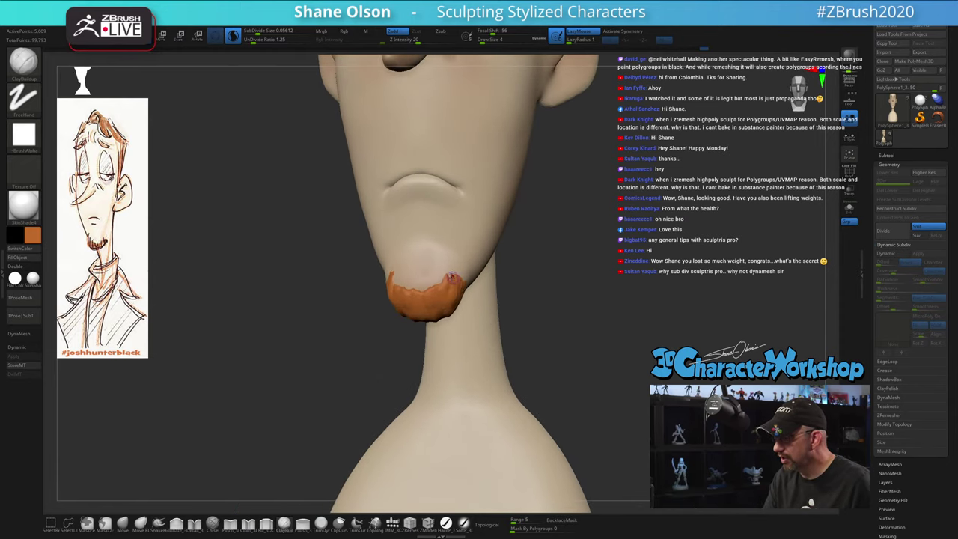
mouse_move(485, 278)
mouse_down()
mouse_move(497, 294)
mouse_move(461, 280)
mouse_up()
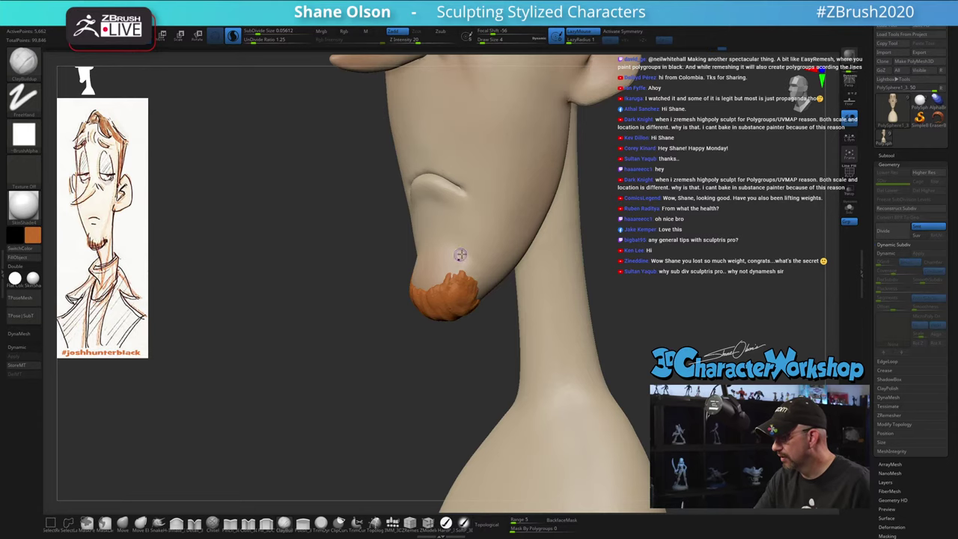
drag(570, 326, 634, 342)
drag(621, 375, 626, 350)
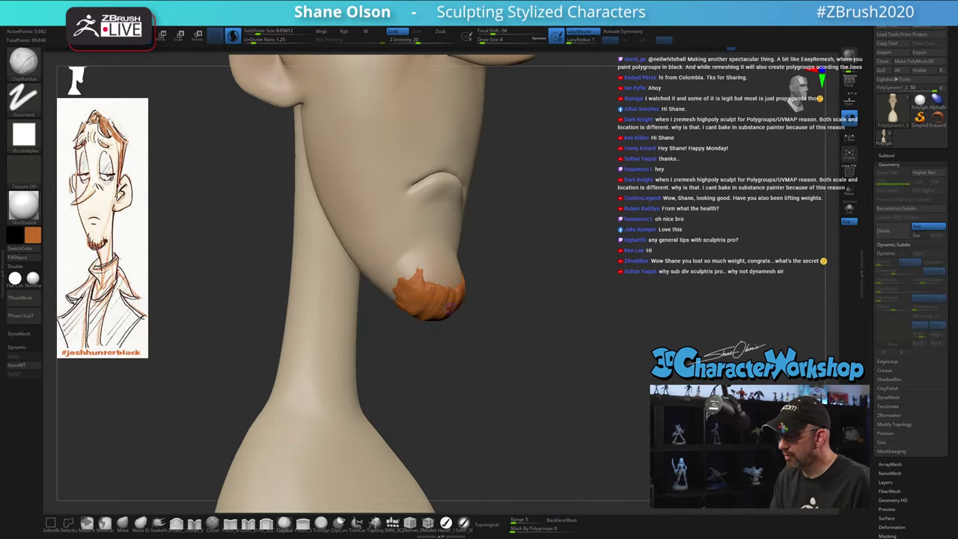
Open the goatee's Export settings for its scale and offset values
scroll(892, 380, down, 5)
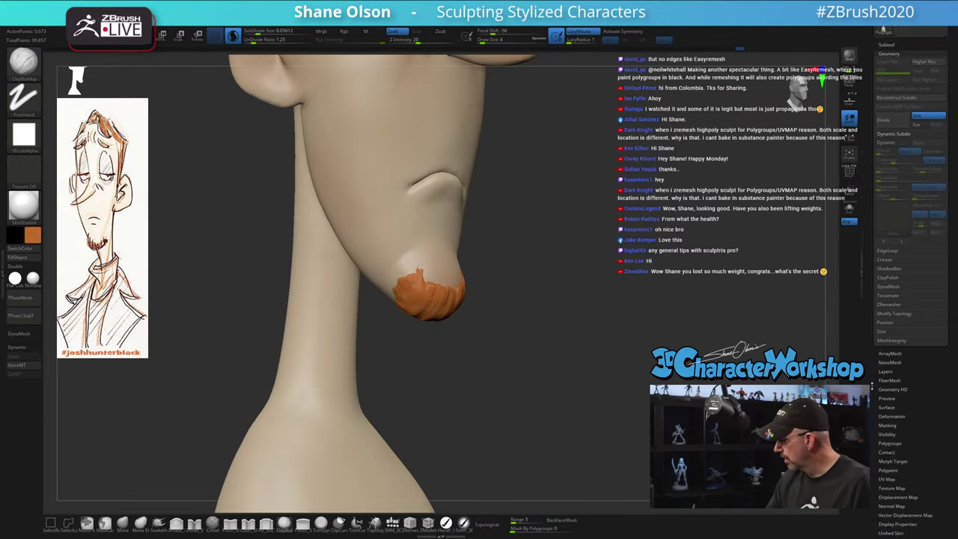
click(886, 376)
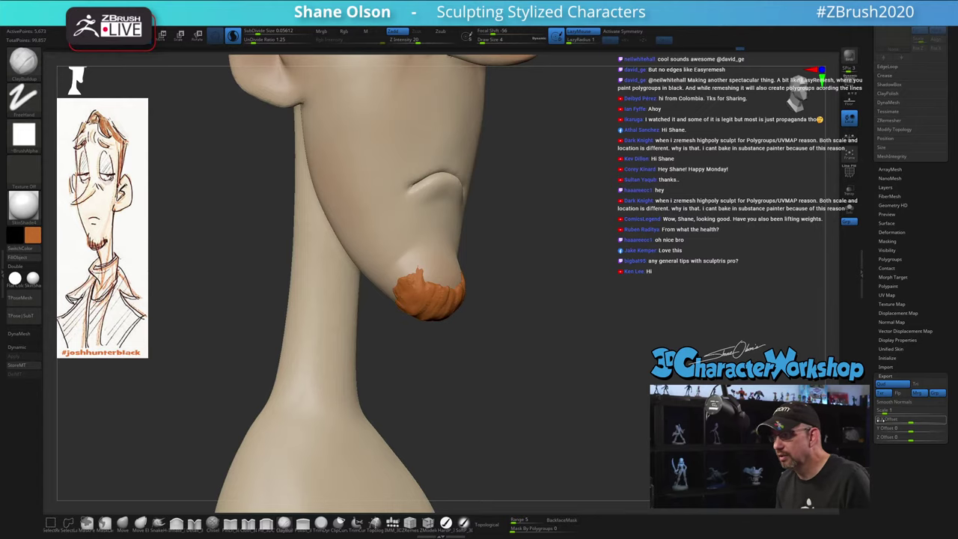
Refine both raised side tips of the goatee with small extra clay hair strands
mouse_move(559, 335)
mouse_down()
mouse_move(560, 323)
mouse_move(554, 365)
mouse_move(568, 350)
mouse_up()
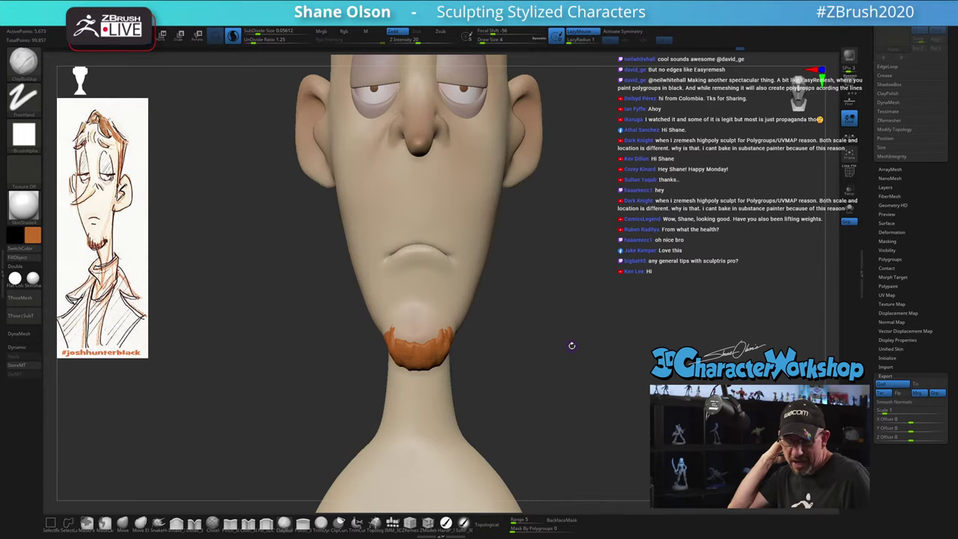
drag(549, 389, 554, 376)
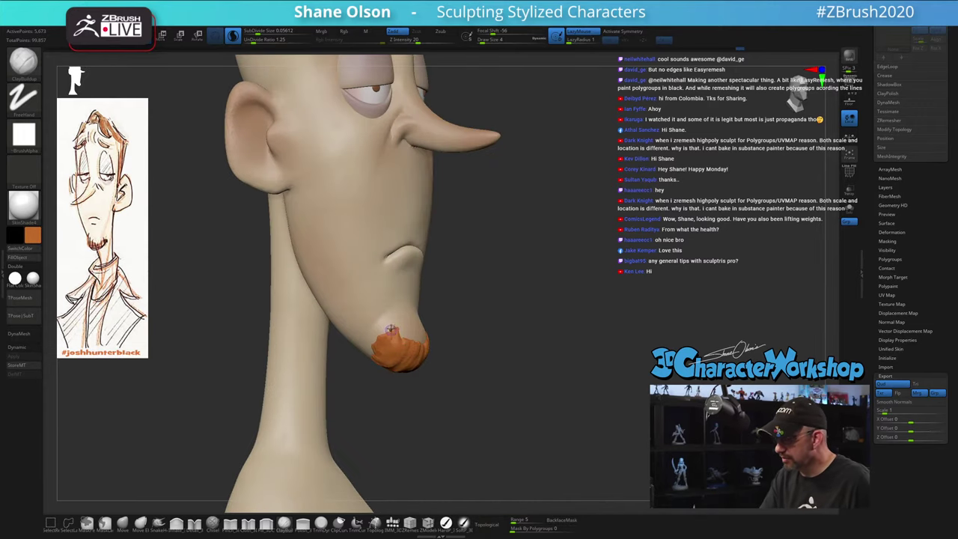
mouse_move(490, 380)
mouse_down()
mouse_move(474, 384)
mouse_move(496, 350)
mouse_move(445, 358)
mouse_up()
drag(447, 415, 508, 394)
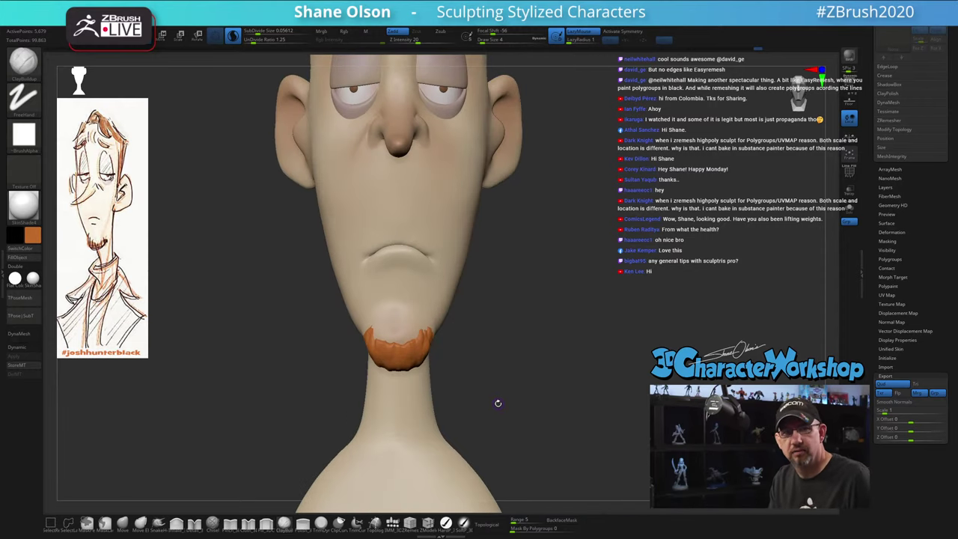
drag(517, 343, 565, 354)
right_drag(428, 337, 457, 340)
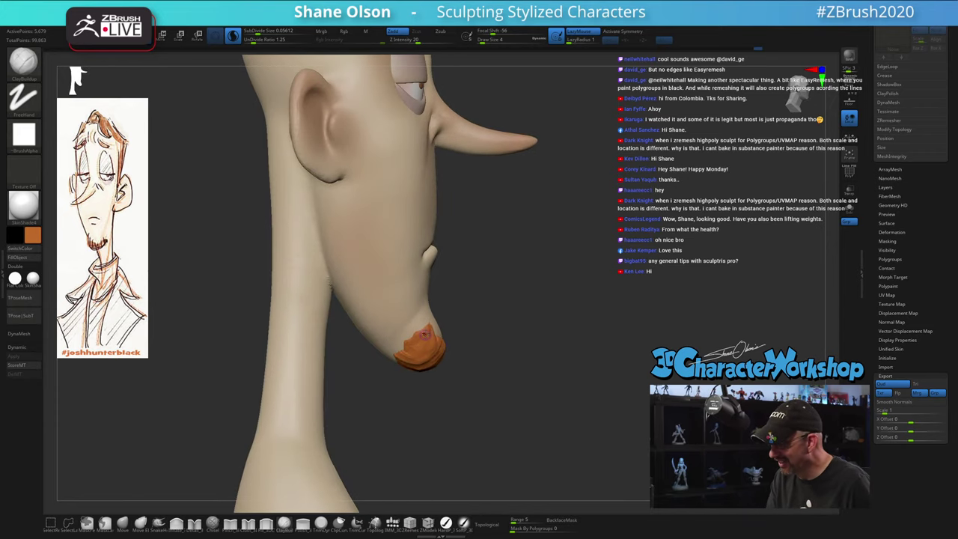
mouse_move(493, 383)
mouse_down()
mouse_move(512, 398)
mouse_move(444, 358)
mouse_up()
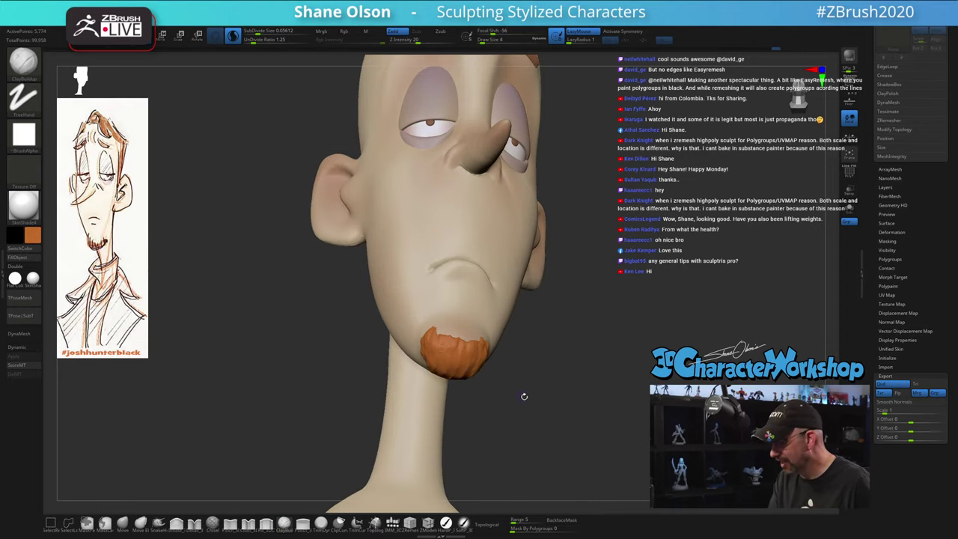
Examine the whole bust from the front, three-quarter and profile views against the reference sketch
mouse_move(524, 396)
mouse_down()
mouse_move(496, 382)
mouse_move(487, 393)
mouse_move(560, 421)
mouse_move(549, 385)
mouse_move(517, 385)
mouse_move(551, 383)
mouse_move(539, 353)
mouse_up()
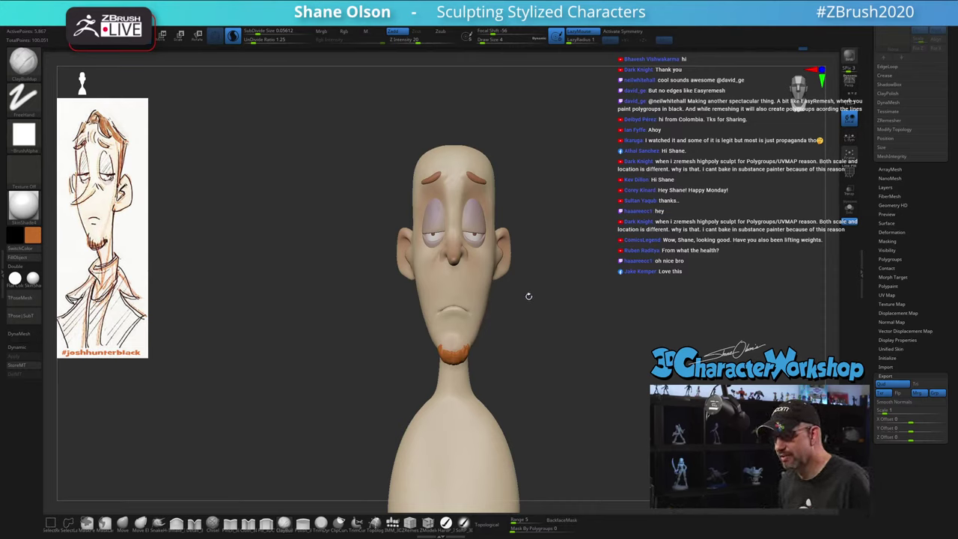
mouse_move(569, 267)
mouse_down()
mouse_move(576, 277)
mouse_move(569, 272)
mouse_move(584, 255)
mouse_move(564, 299)
mouse_move(536, 303)
mouse_move(580, 305)
mouse_move(552, 321)
mouse_move(556, 336)
mouse_move(490, 374)
mouse_move(529, 368)
mouse_move(522, 338)
mouse_move(494, 317)
mouse_up()
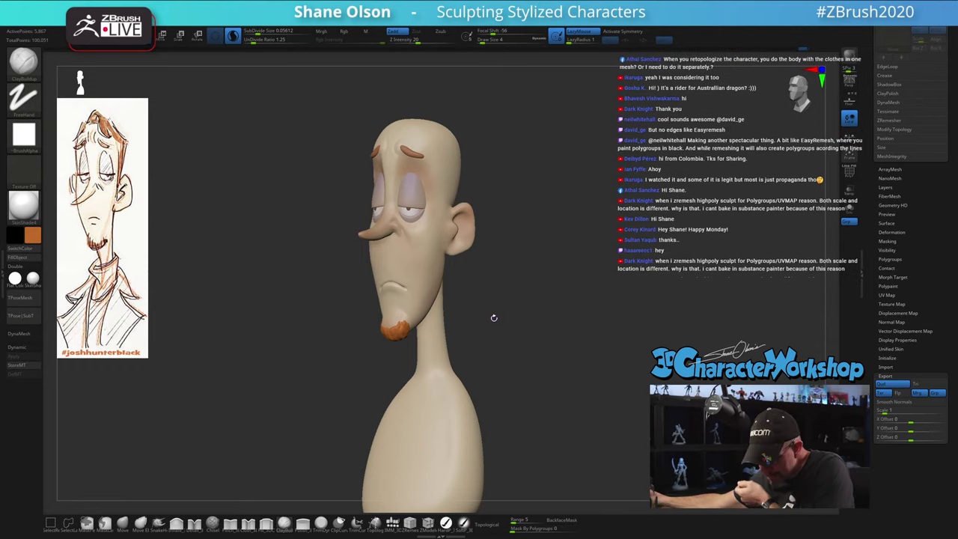
shift+drag(499, 315, 511, 317)
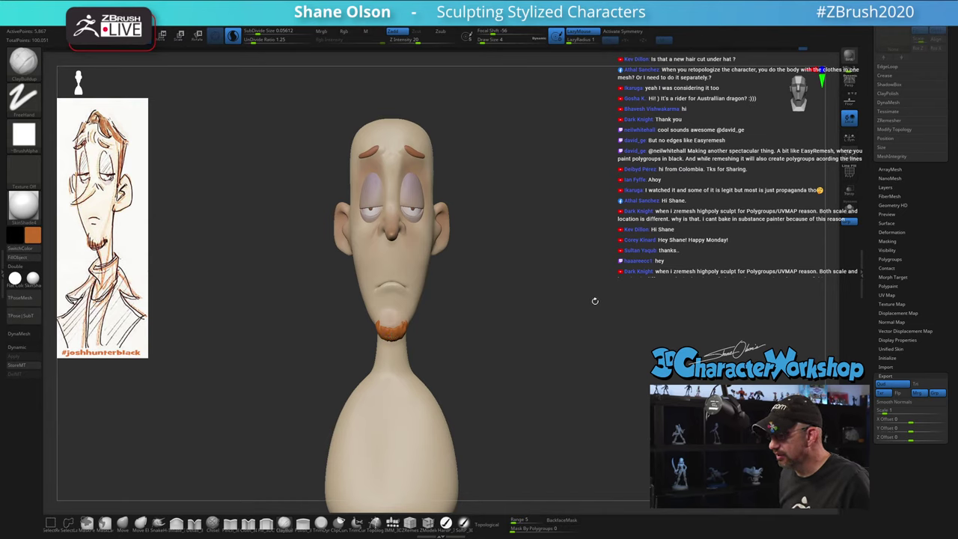
ctrl+right_drag(595, 301, 595, 319)
drag(595, 318, 591, 284)
ctrl+right_drag(592, 284, 594, 289)
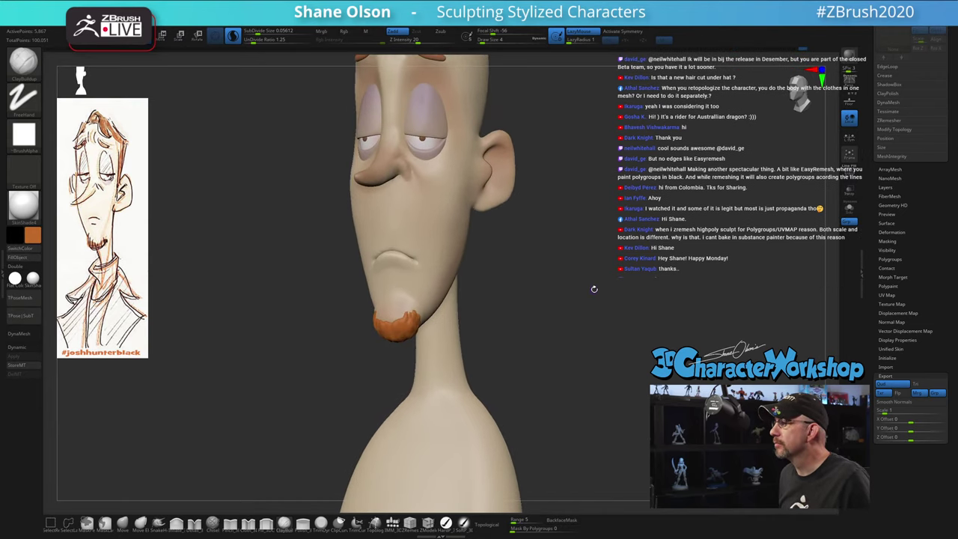
drag(594, 289, 548, 270)
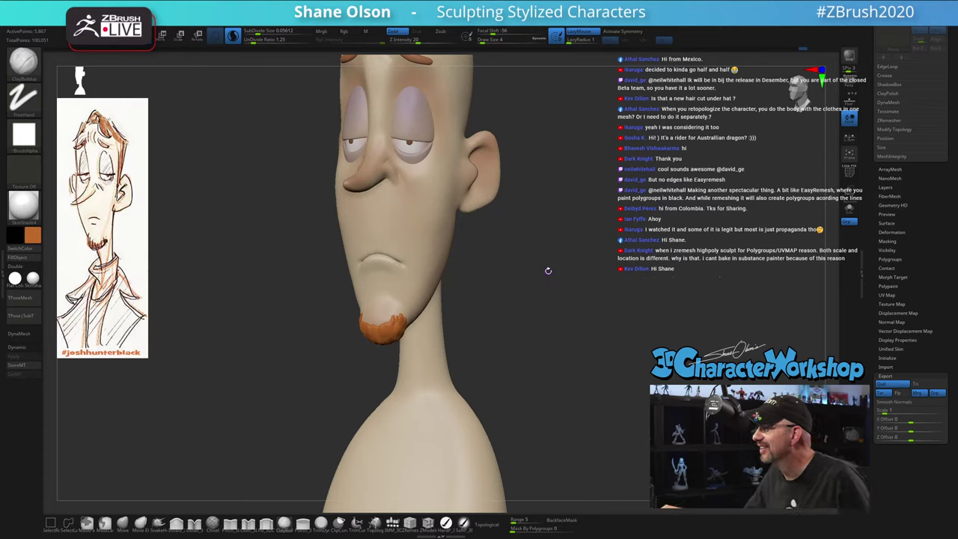
mouse_move(555, 325)
mouse_down()
mouse_move(568, 367)
mouse_move(589, 360)
mouse_move(591, 391)
mouse_up()
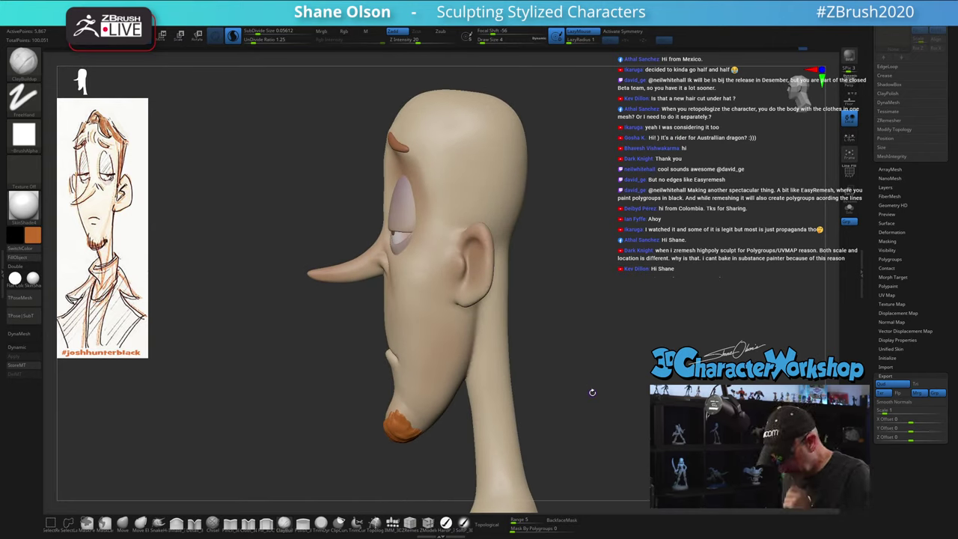
Insert a QuadSphere-2 at the back of the head with symmetry on and split the unmasked points into a separate subtool
click(393, 522)
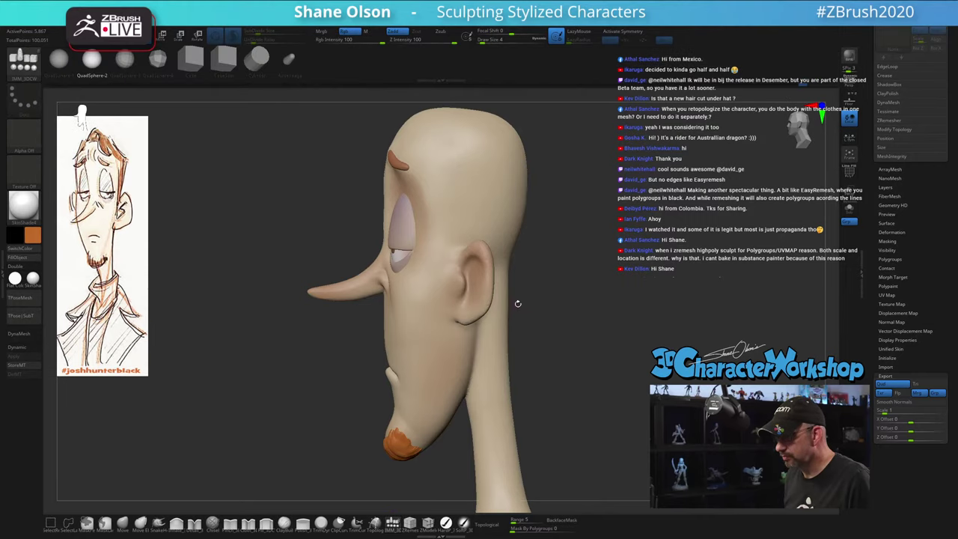
mouse_move(595, 255)
mouse_down()
mouse_move(591, 265)
mouse_move(517, 202)
mouse_move(560, 216)
mouse_up()
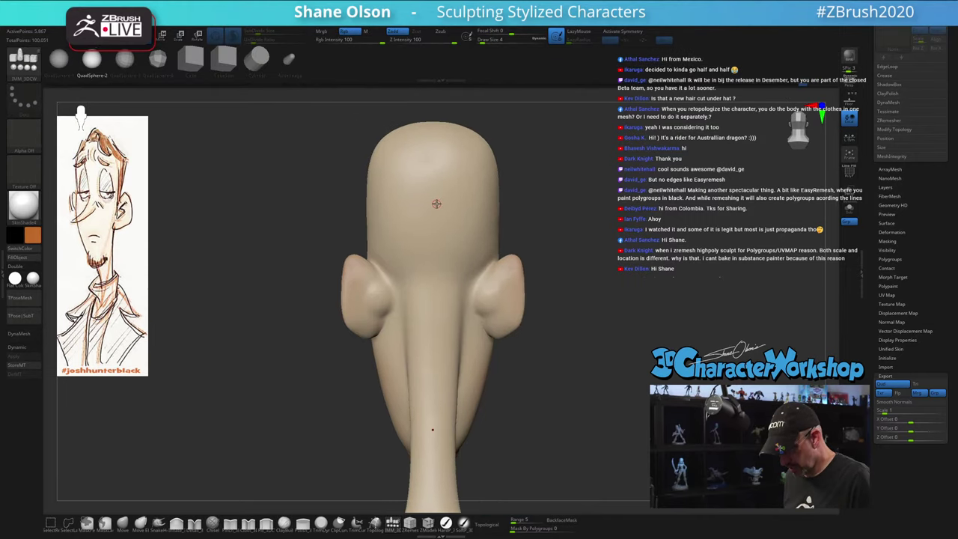
key(x)
key(s)
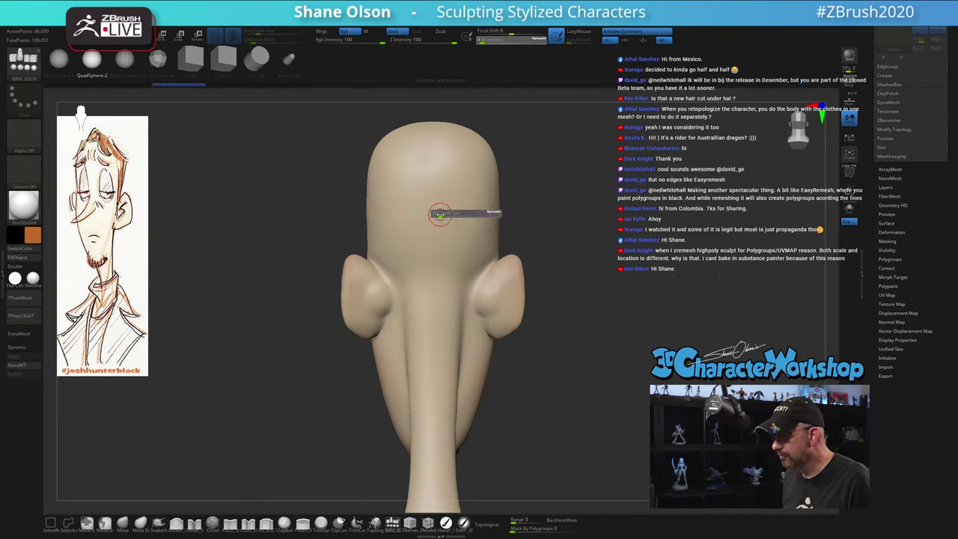
click(432, 213)
drag(431, 213, 630, 308)
key(space)
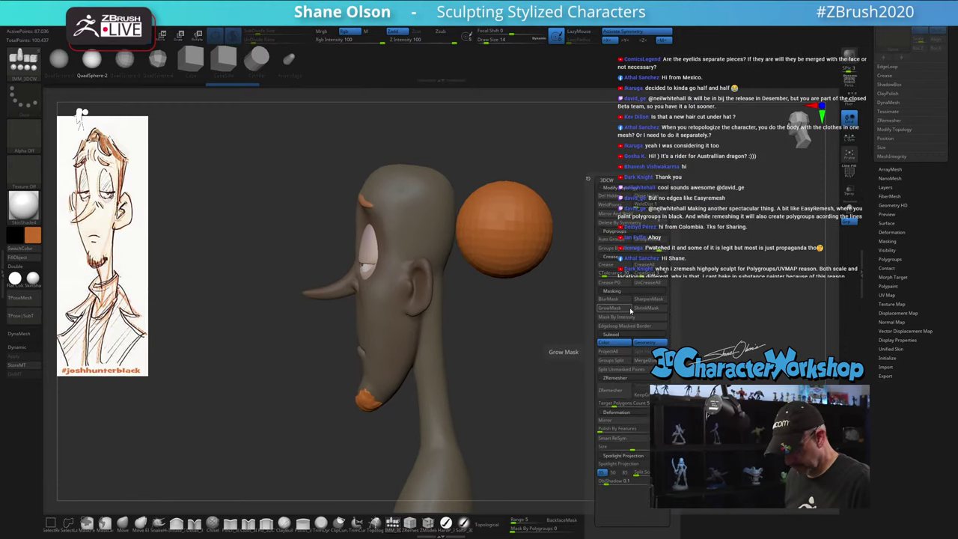
click(630, 369)
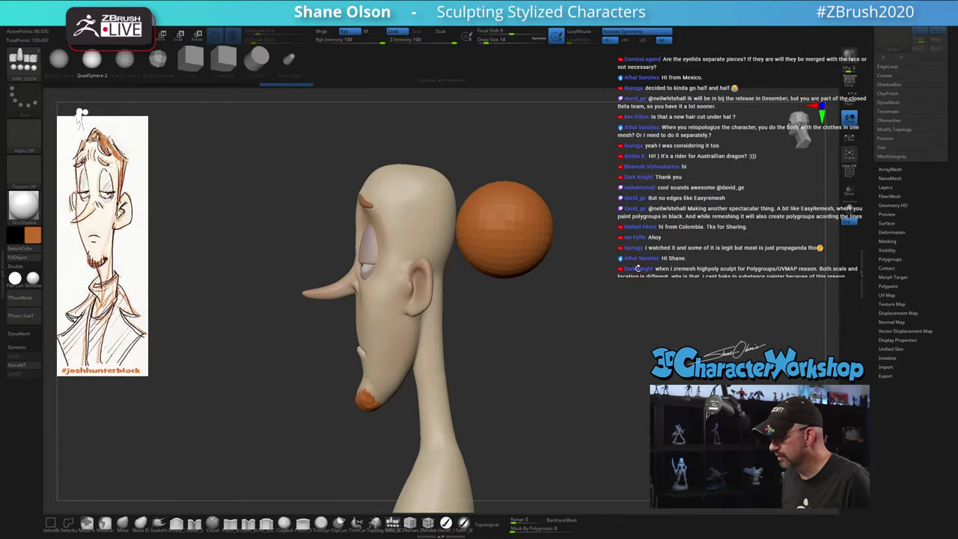
Move the new sphere forward so it is partly embedded in the back of the head
key(w)
drag(502, 235, 411, 224)
key(ctrl+z)
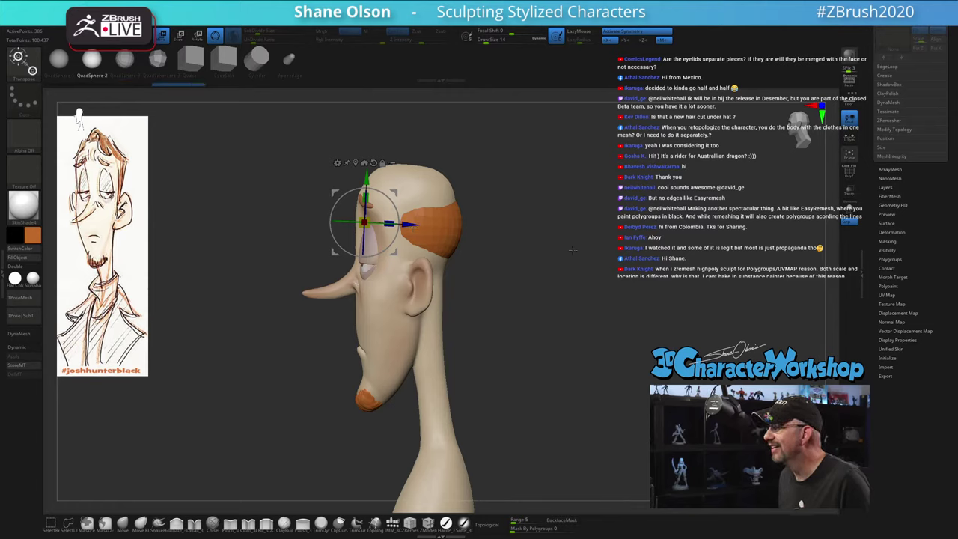
Turn off symmetry and recenter the transform gizmo on the sphere
drag(572, 249, 580, 347)
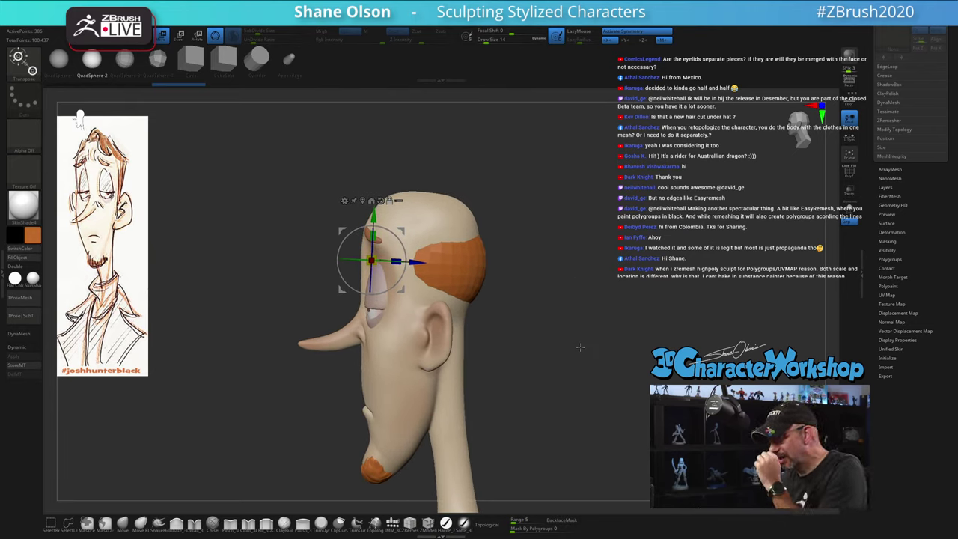
mouse_move(580, 347)
mouse_down()
mouse_move(608, 350)
mouse_move(596, 359)
mouse_move(574, 348)
mouse_move(577, 335)
mouse_move(584, 343)
mouse_up()
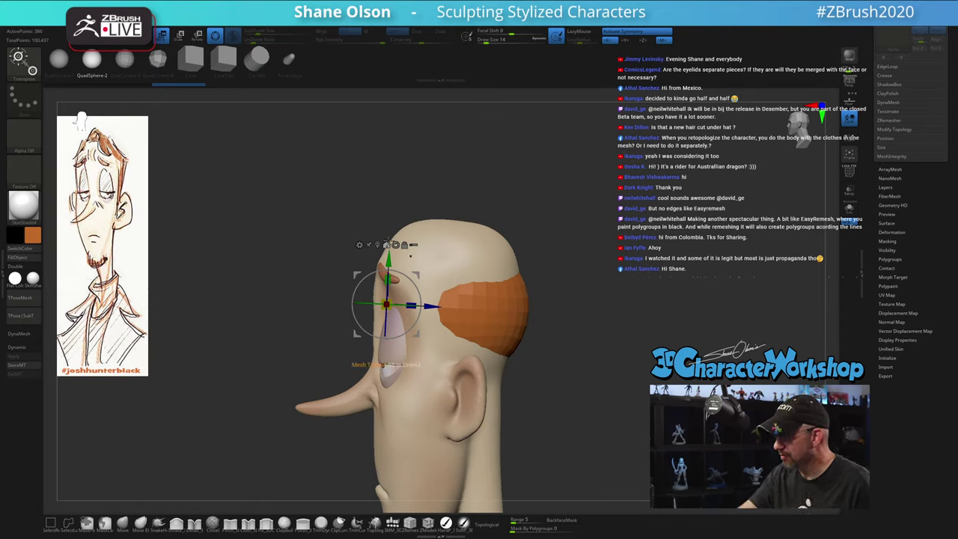
key(x)
click(378, 245)
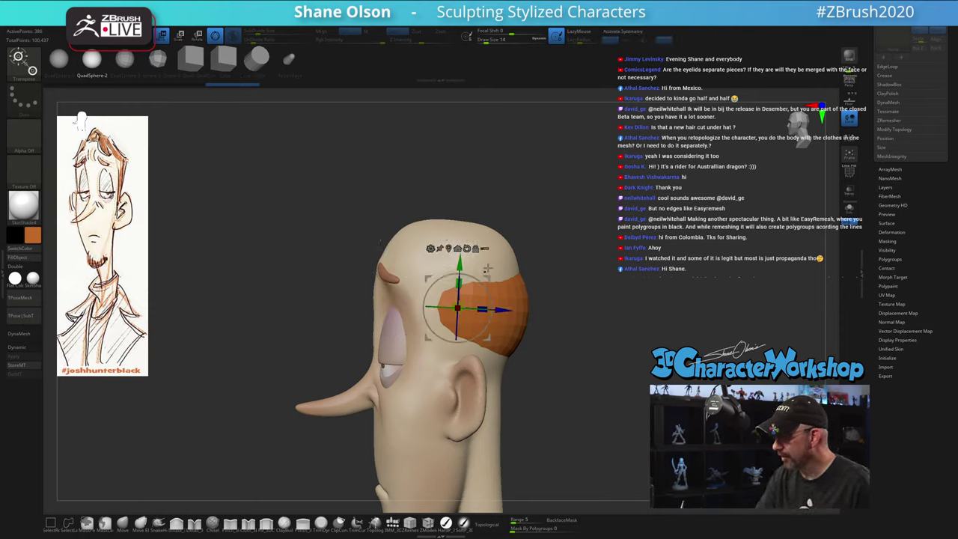
Raise the hair sphere slightly on the back of the head and subdivide it twice
drag(460, 264, 461, 252)
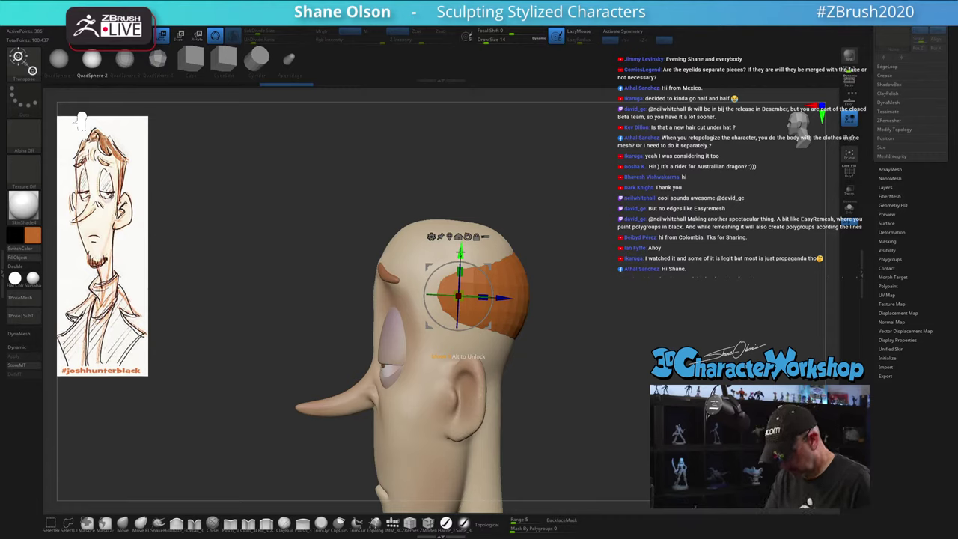
key(ctrl+d)
key(ctrl+d)
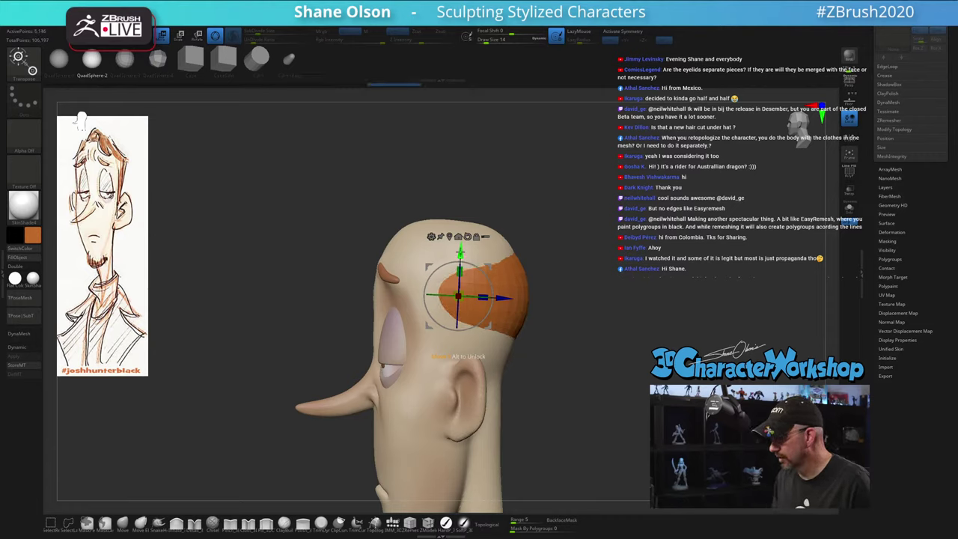
Delete the hair sphere's lower subdivision levels
drag(564, 221, 564, 249)
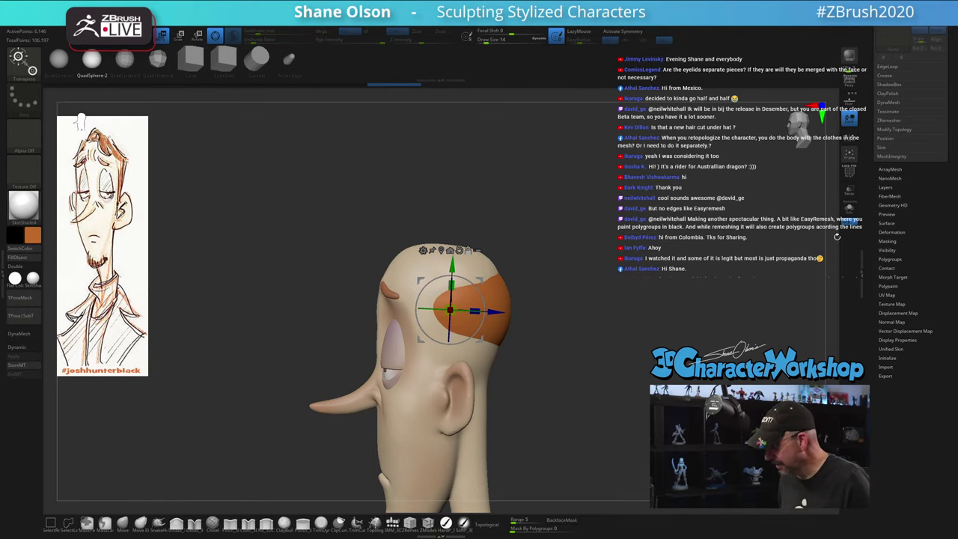
drag(880, 103, 880, 397)
click(888, 190)
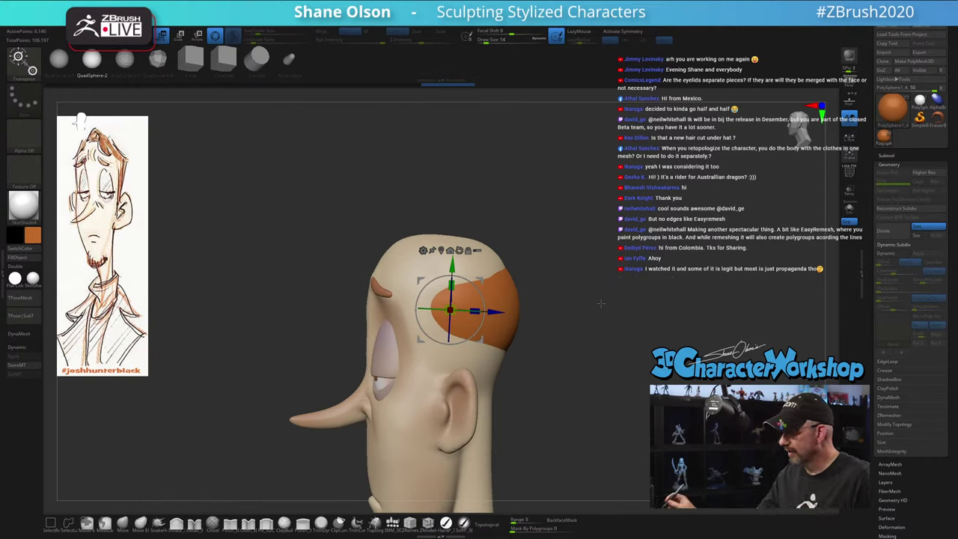
Try to stretch the hair sphere vertically so it covers the back of the crown
alt+drag(583, 361, 554, 317)
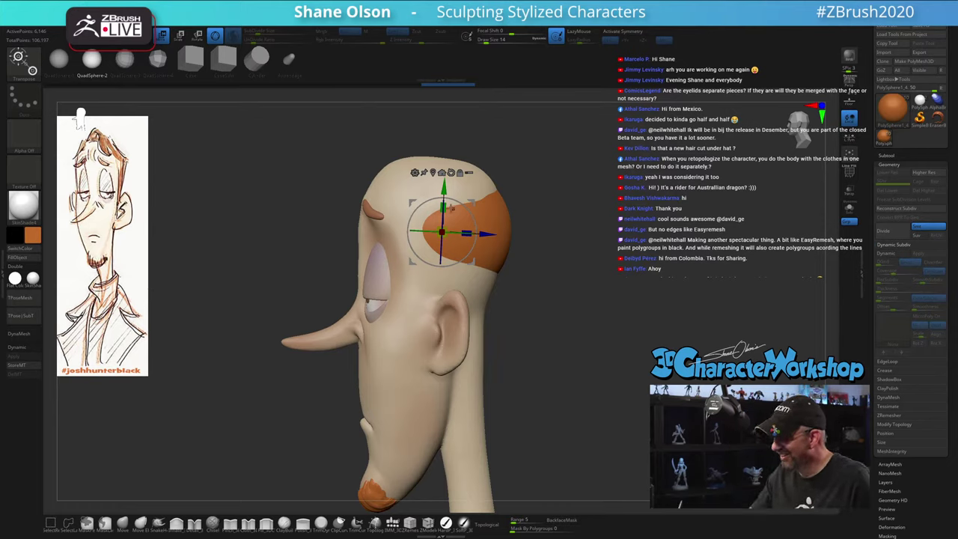
drag(443, 207, 447, 190)
mouse_move(551, 323)
mouse_down()
mouse_move(594, 332)
mouse_move(545, 334)
mouse_move(553, 335)
mouse_up()
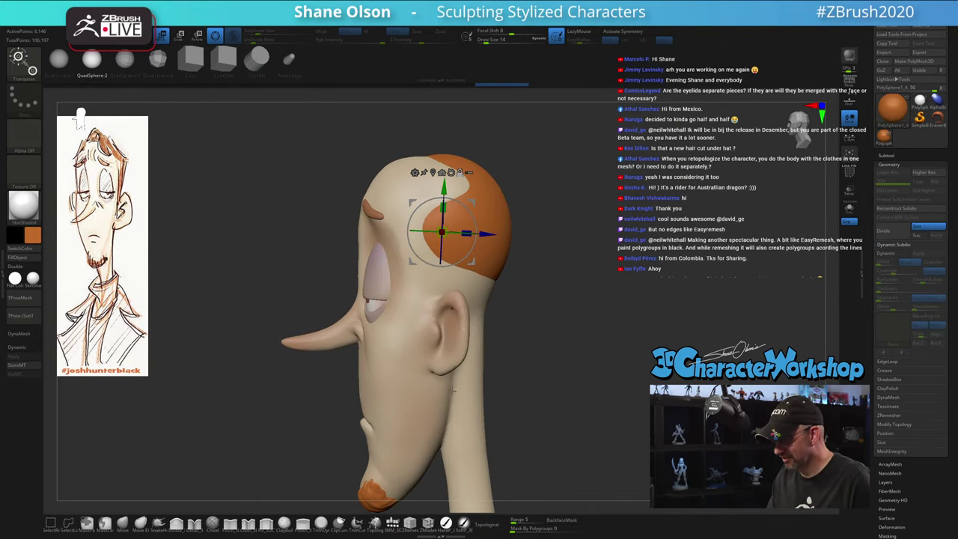
Try to pull the sphere's lower edge down toward the neck with the Move brush at draw size 46, without symmetry
click(123, 523)
key(s)
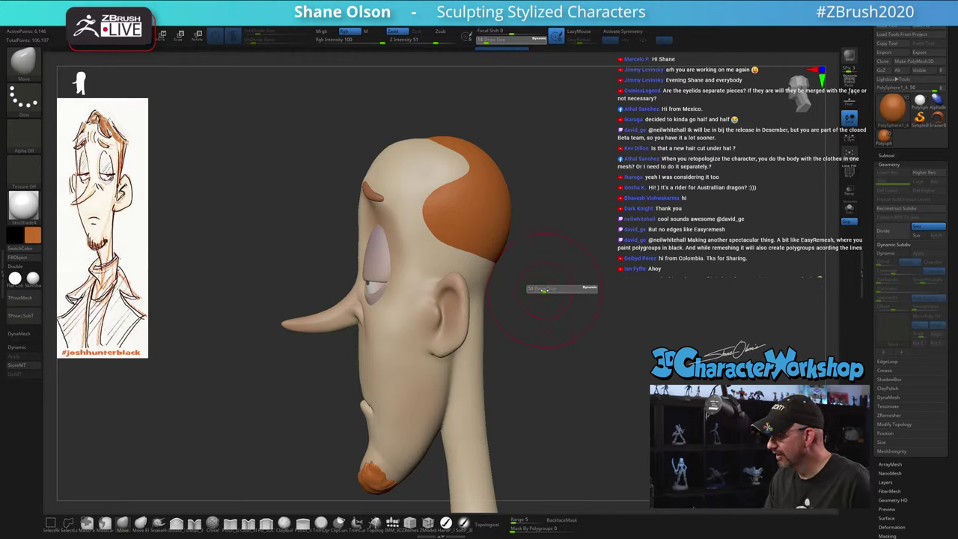
click(541, 289)
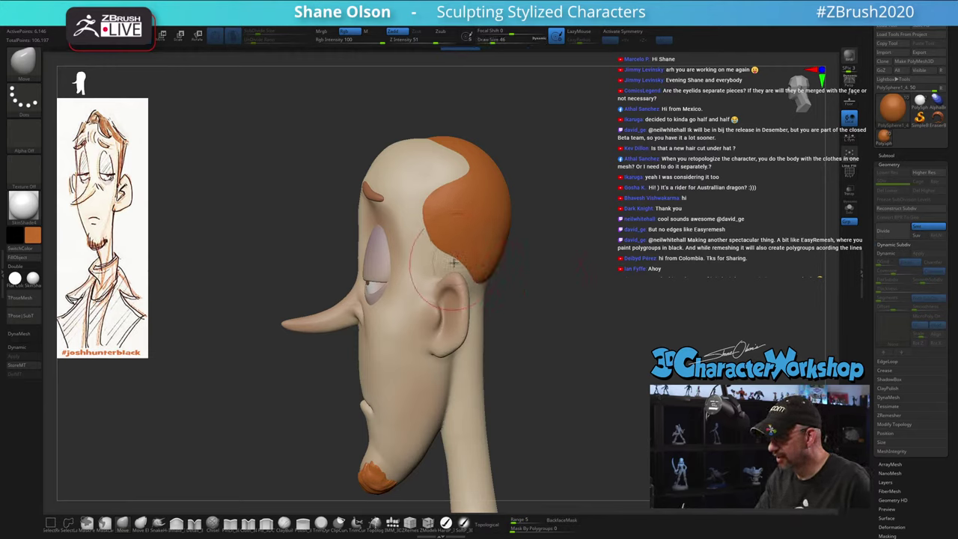
drag(561, 264, 605, 267)
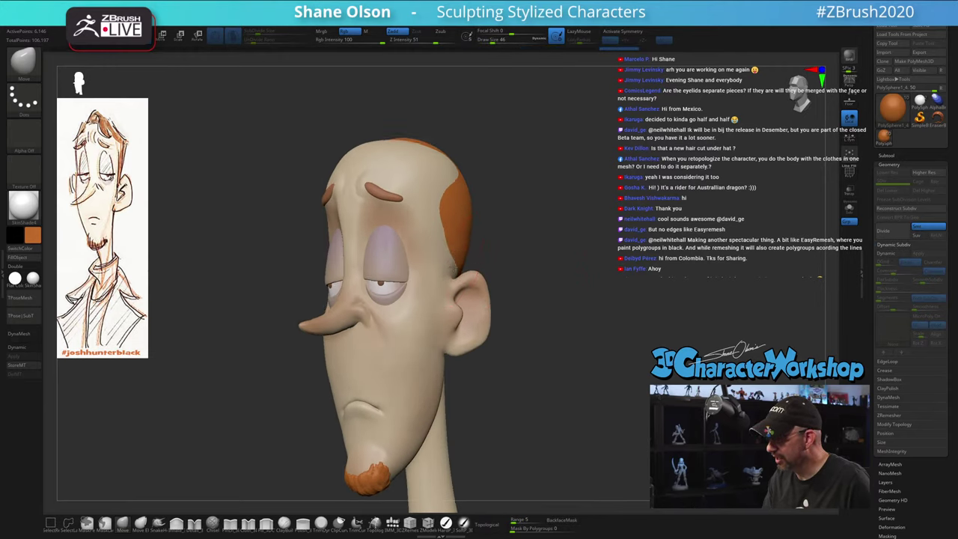
right_drag(465, 258, 437, 285)
mouse_move(520, 279)
mouse_down()
mouse_move(546, 296)
mouse_move(570, 335)
mouse_move(599, 329)
mouse_up()
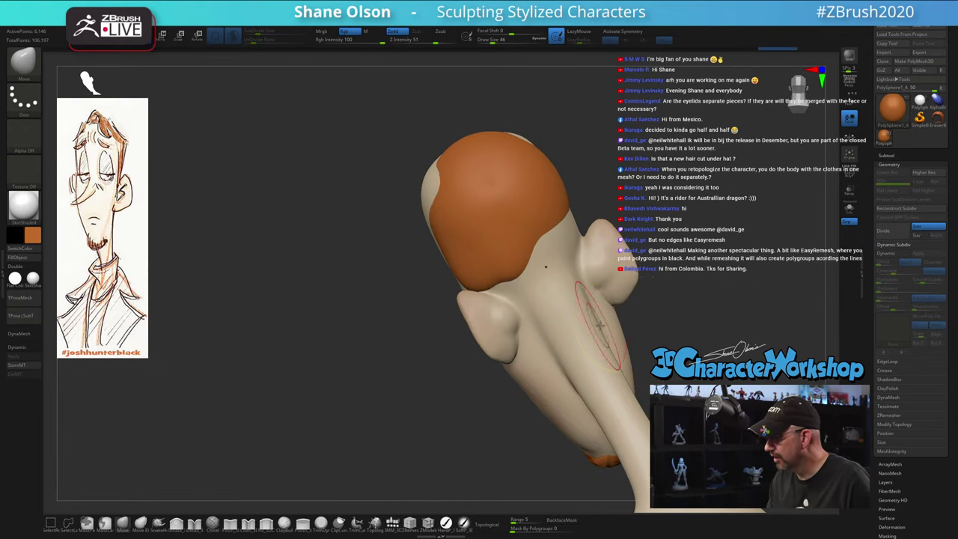
Undo the one-sided Move strokes on the hair sphere
key(ctrl)
key(ctrl+z)
key(ctrl+z)
key(ctrl+z)
key(ctrl+z)
key(ctrl+z)
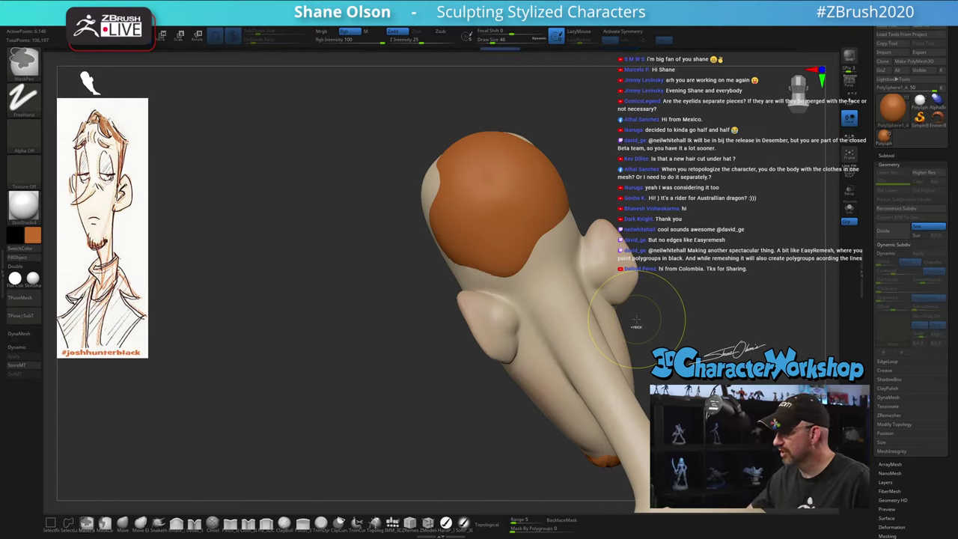
With symmetry on and draw size 65, pull the hair down the back of the head using the Move brush
drag(679, 197, 624, 201)
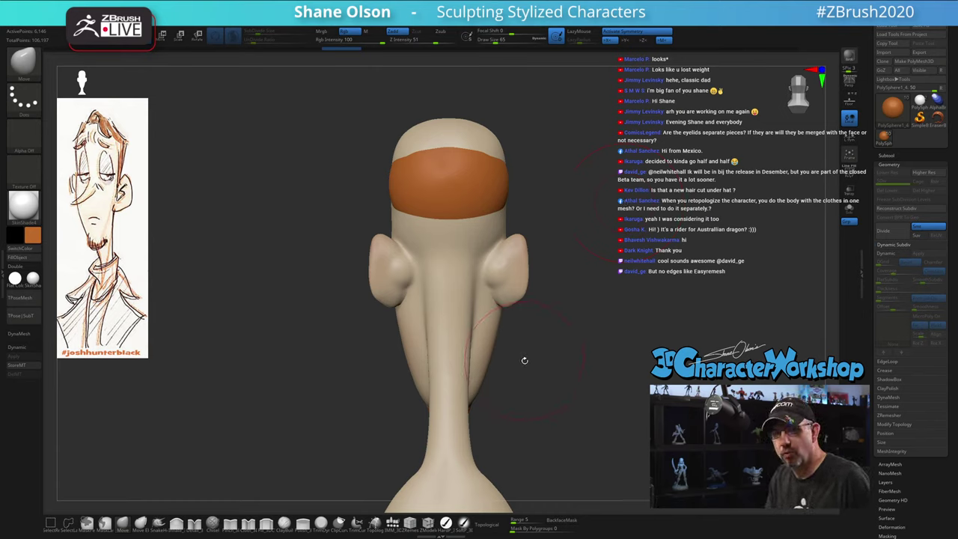
alt+drag(530, 340, 531, 351)
drag(474, 227, 475, 243)
right_drag(500, 270, 482, 225)
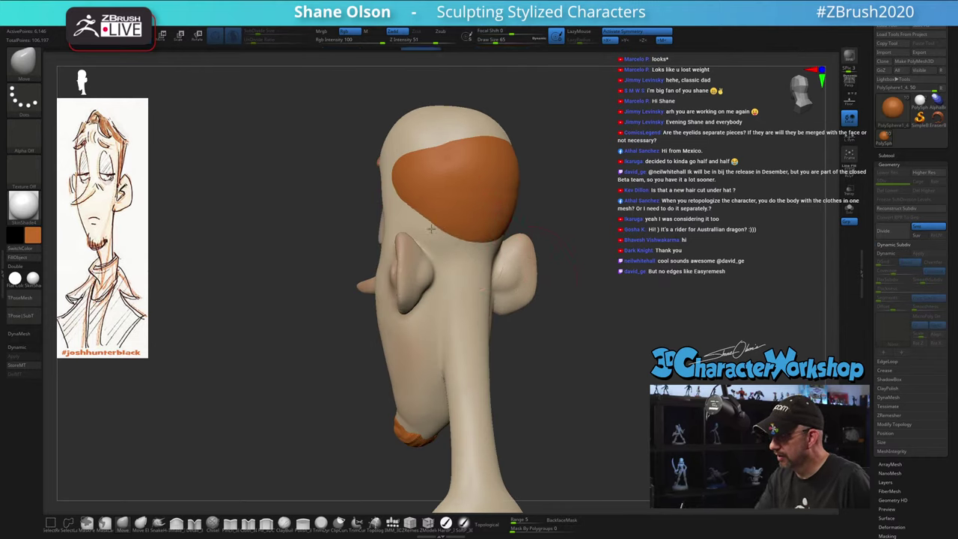
right_drag(486, 265, 462, 267)
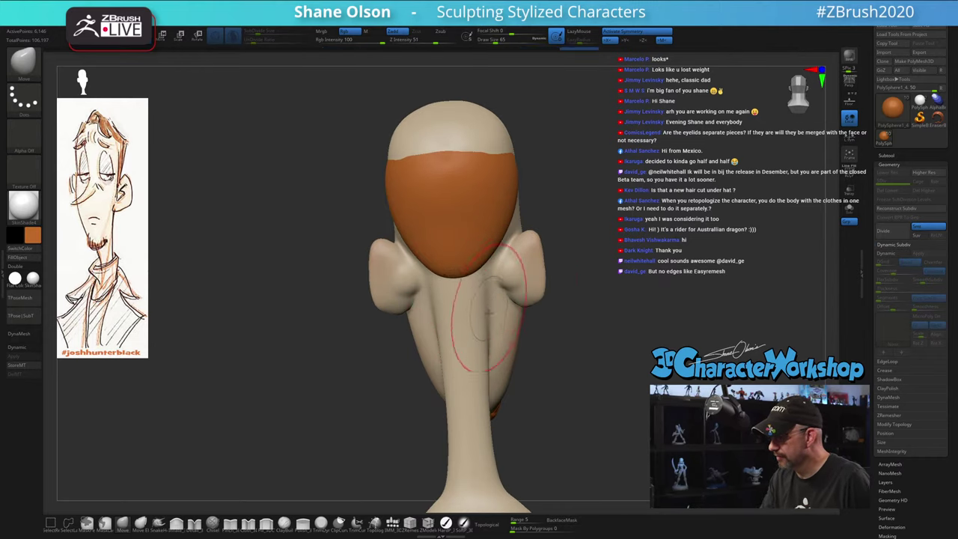
Extend the hair's lower edge down behind the ears and onto the nape
right_drag(497, 361, 468, 325)
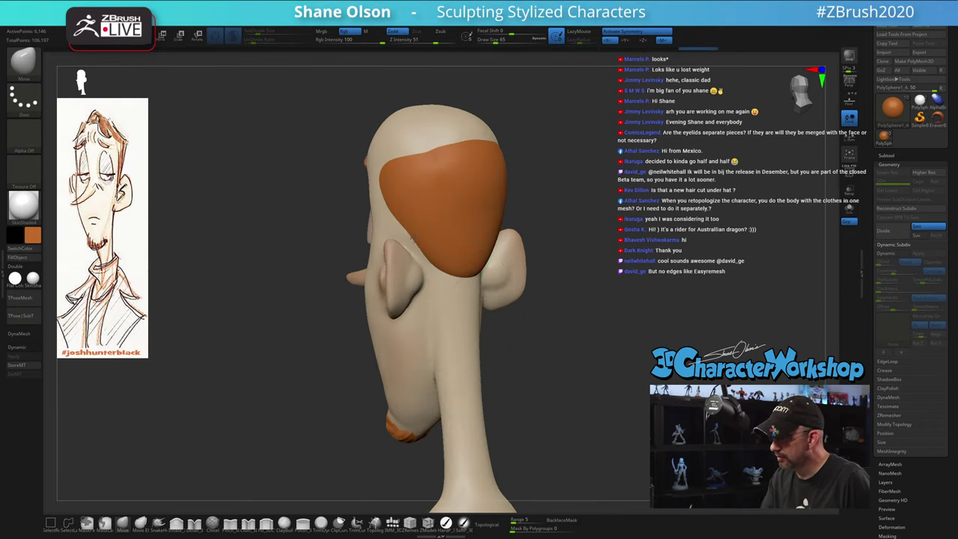
drag(411, 228, 404, 240)
right_drag(419, 258, 458, 268)
drag(457, 271, 462, 287)
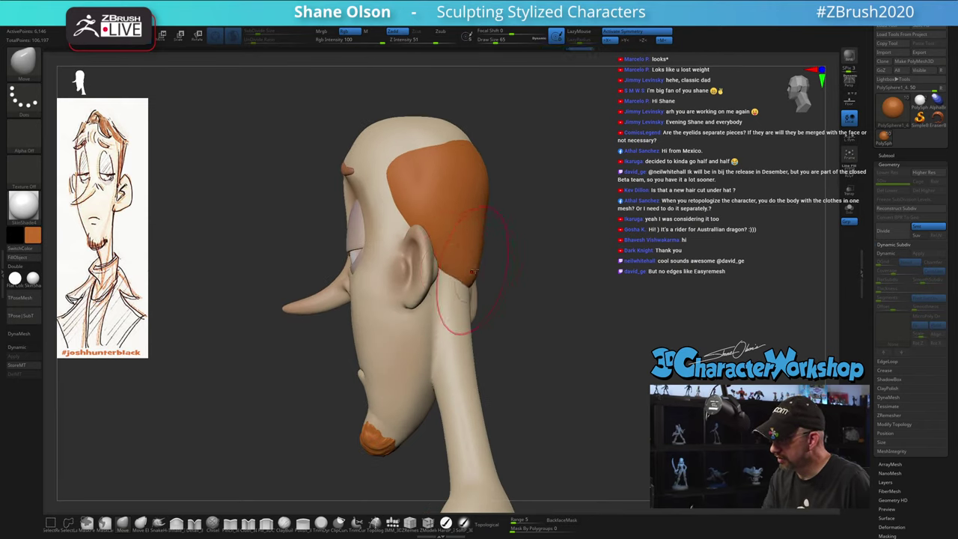
Pull the side hair forward to the temple and down to the ear with smaller Move brush sizes
mouse_move(490, 293)
right_down()
mouse_move(467, 294)
mouse_move(500, 292)
right_up()
key(s)
drag(417, 229, 397, 229)
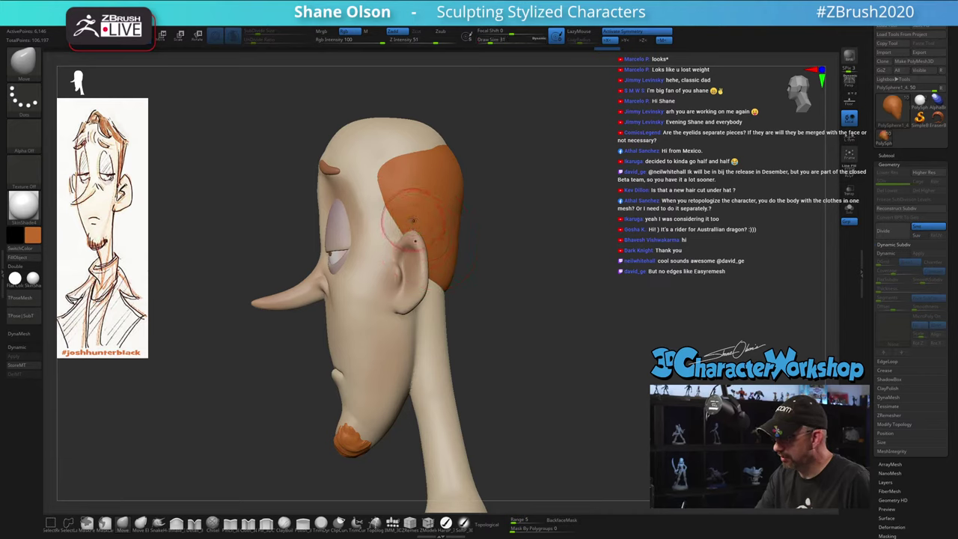
right_drag(438, 241, 405, 228)
key(s)
drag(405, 228, 393, 227)
right_drag(408, 235, 351, 224)
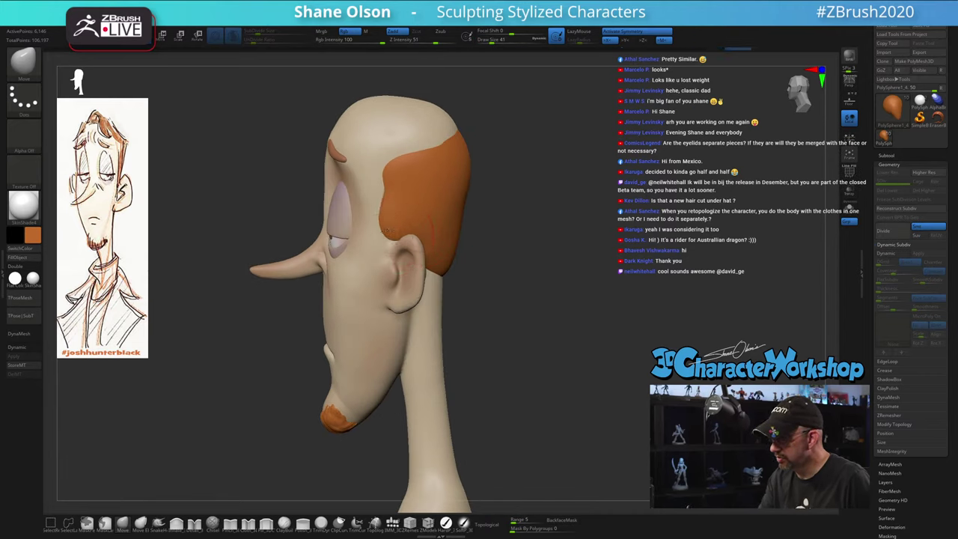
Pull the hair forward over the crown and shape a rounded front hairline above the forehead
right_drag(414, 253, 430, 160)
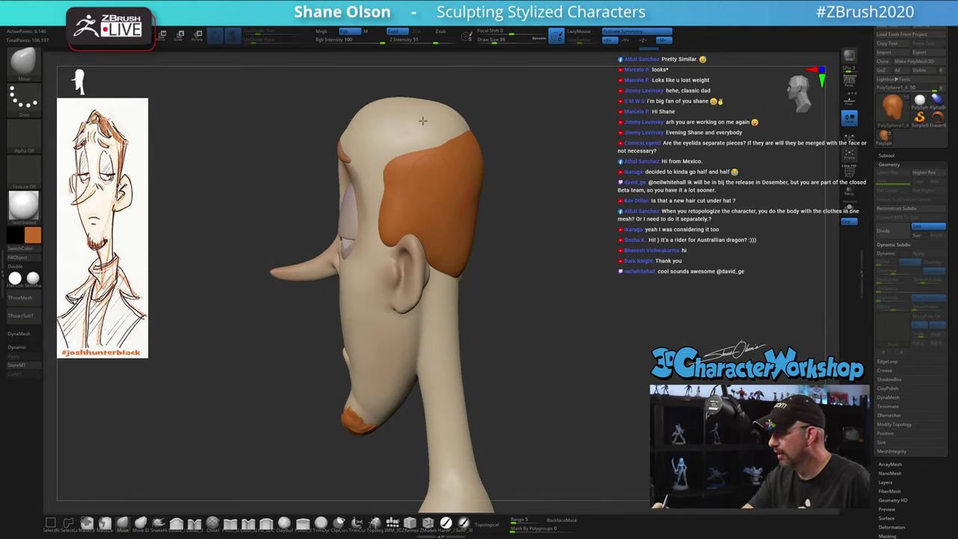
mouse_move(457, 107)
right_down()
mouse_move(463, 120)
mouse_move(410, 140)
mouse_move(425, 148)
right_up()
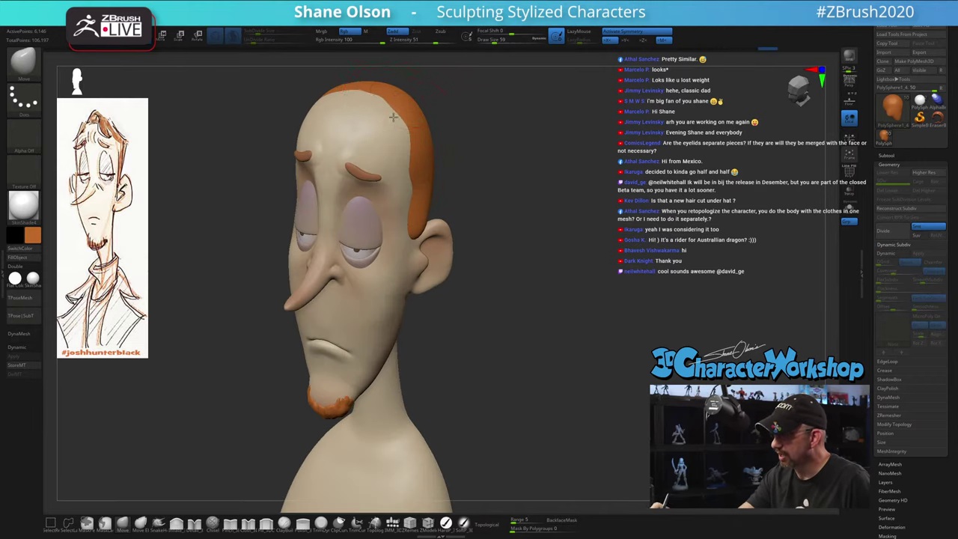
right_drag(393, 117, 419, 141)
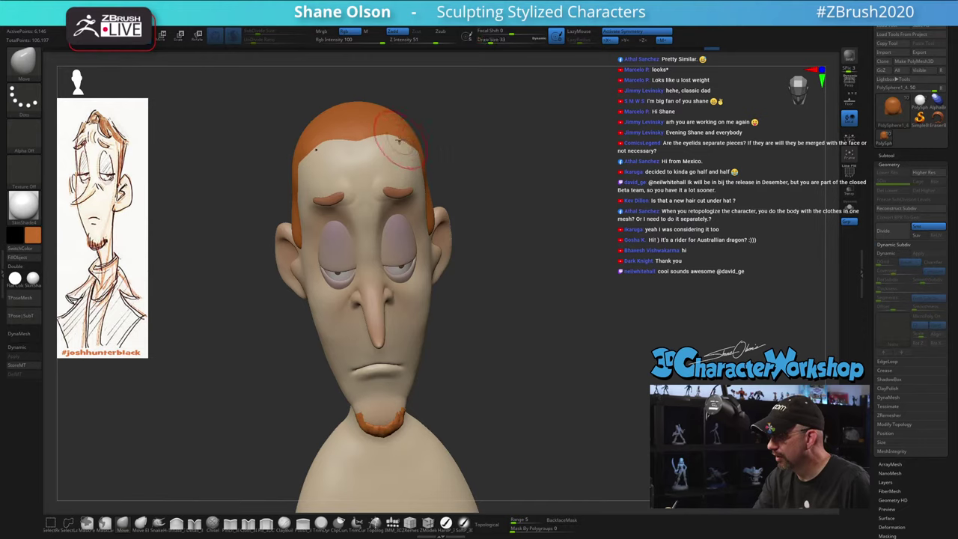
right_drag(426, 147, 430, 161)
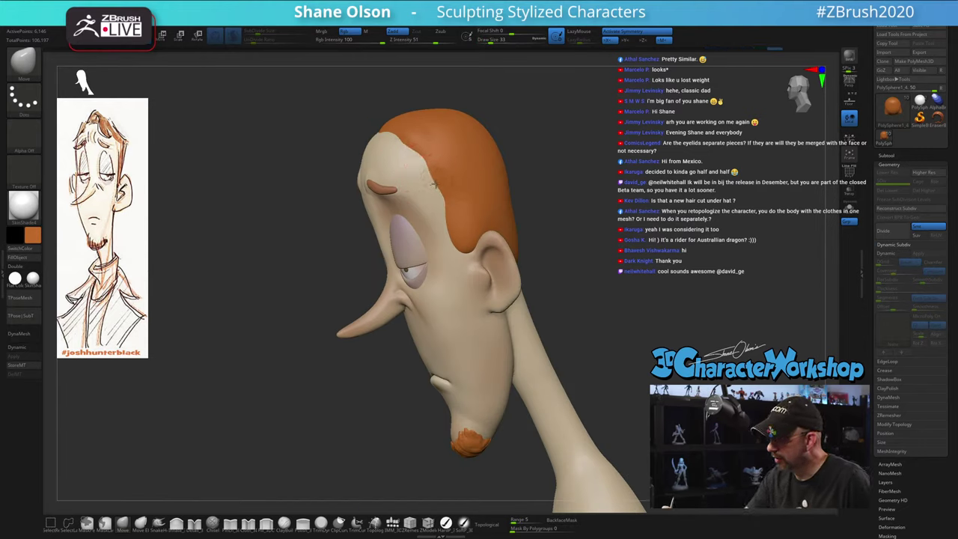
Draw the side hair down into a narrow sideburn in front of each ear with the Move brush at draw size 33
right_drag(437, 221, 476, 192)
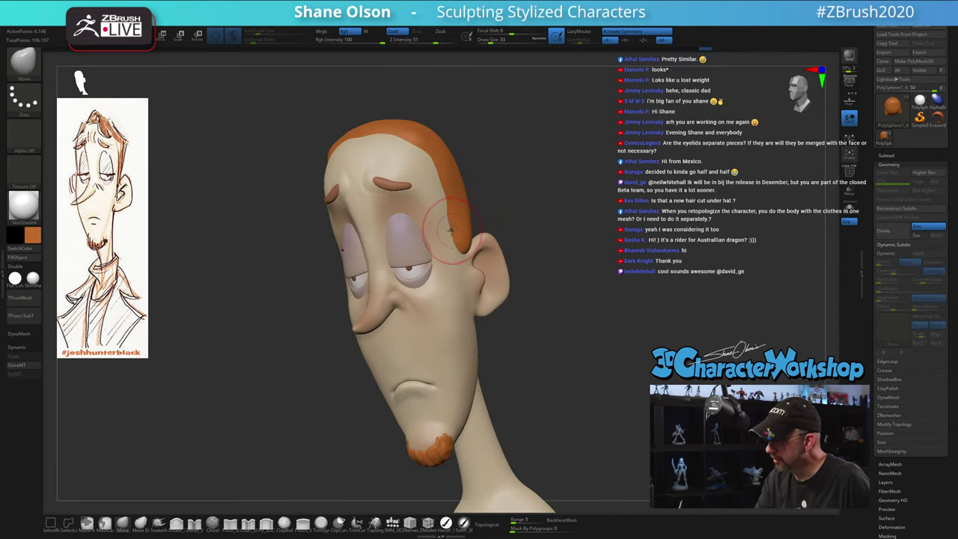
right_drag(450, 230, 442, 224)
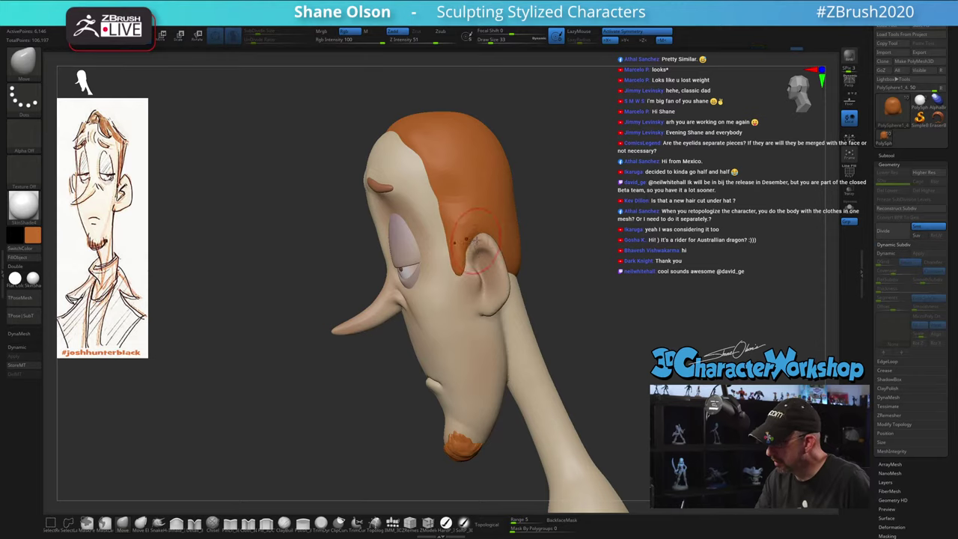
right_drag(474, 257, 494, 193)
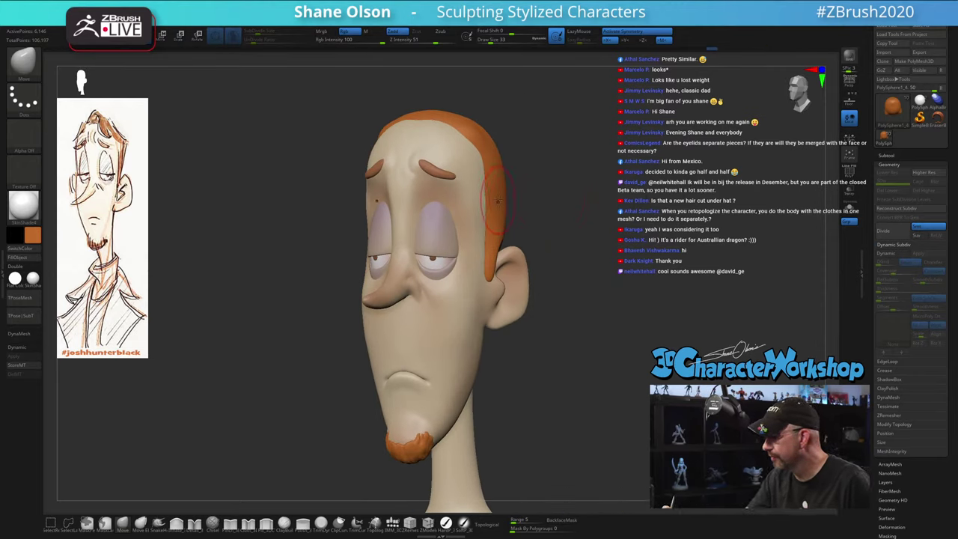
right_drag(543, 216, 550, 364)
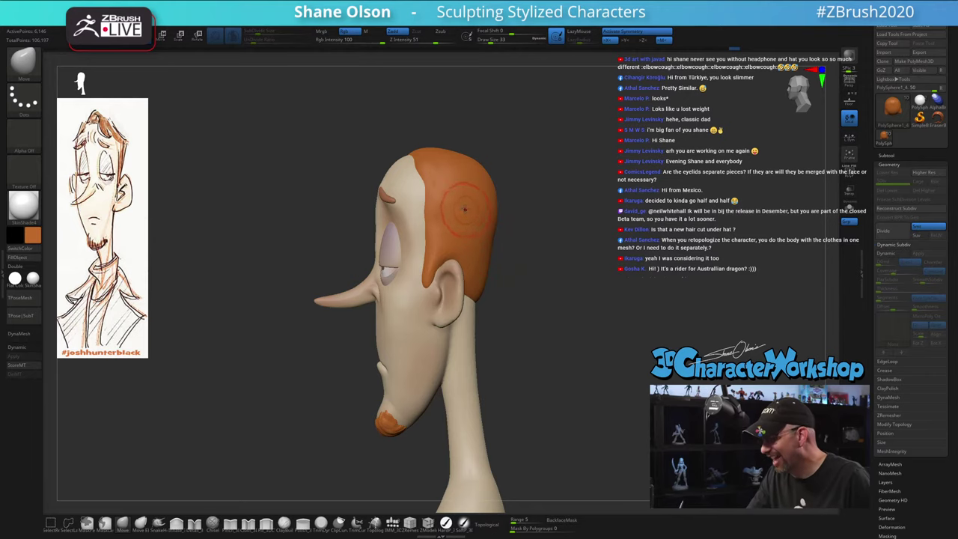
Refine the temple hairline and the side hair mass in profile with adjusted Move brush sizes
key(s)
drag(430, 191, 428, 175)
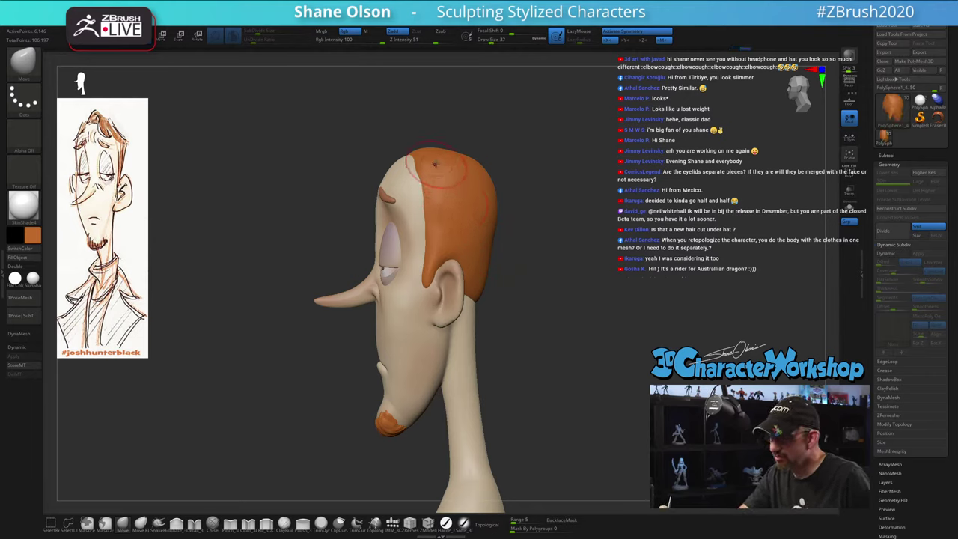
alt+right_drag(435, 164, 443, 214)
key(s)
drag(442, 227, 431, 249)
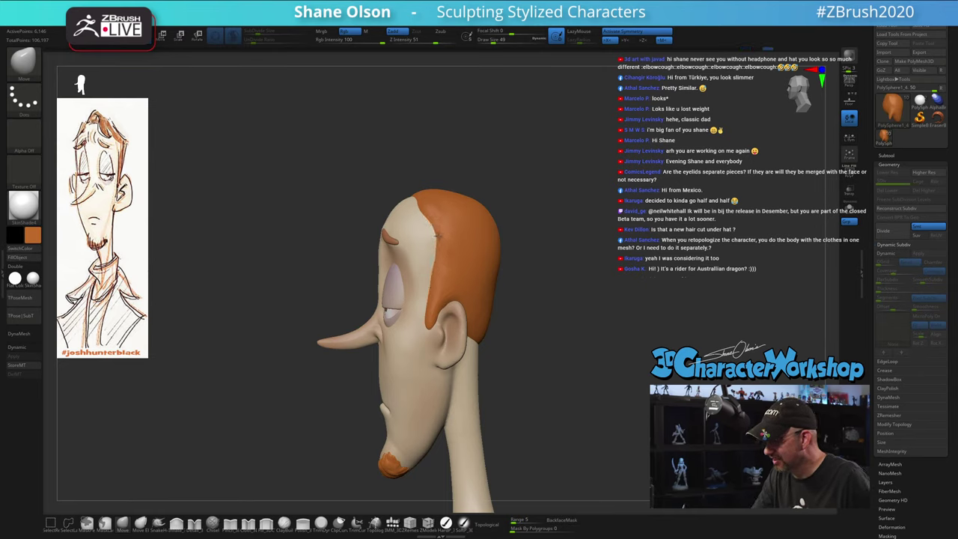
right_drag(448, 224, 428, 262)
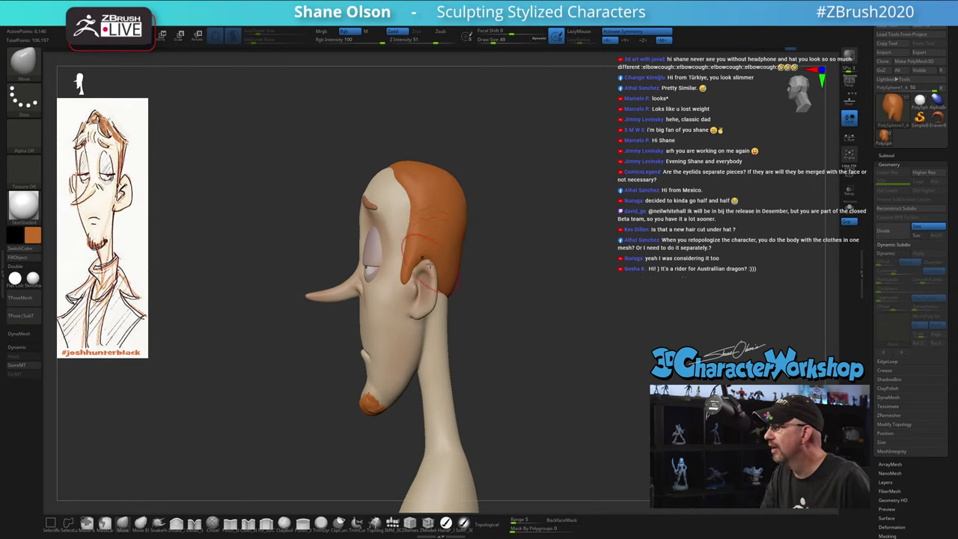
right_drag(474, 242, 475, 277)
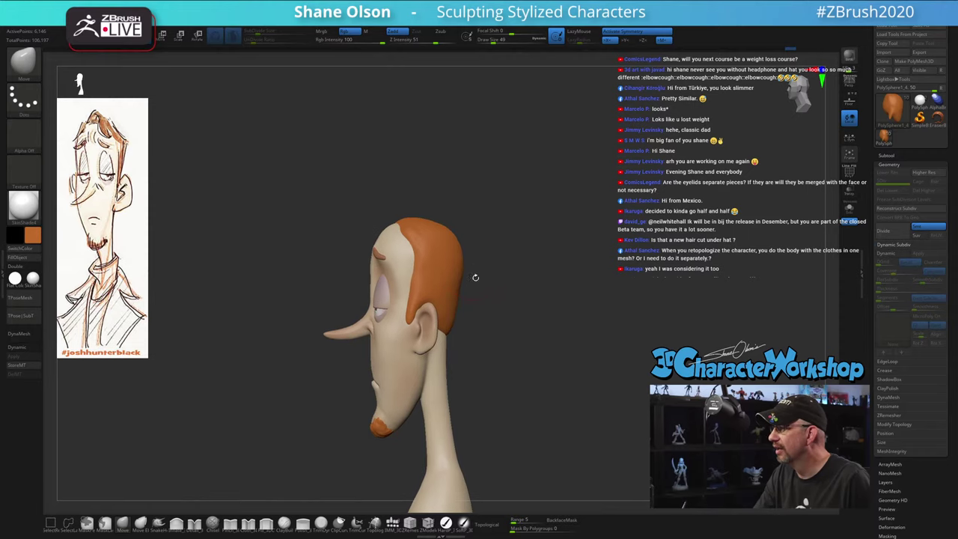
mouse_move(410, 211)
right_down()
mouse_move(404, 224)
mouse_move(409, 196)
right_up()
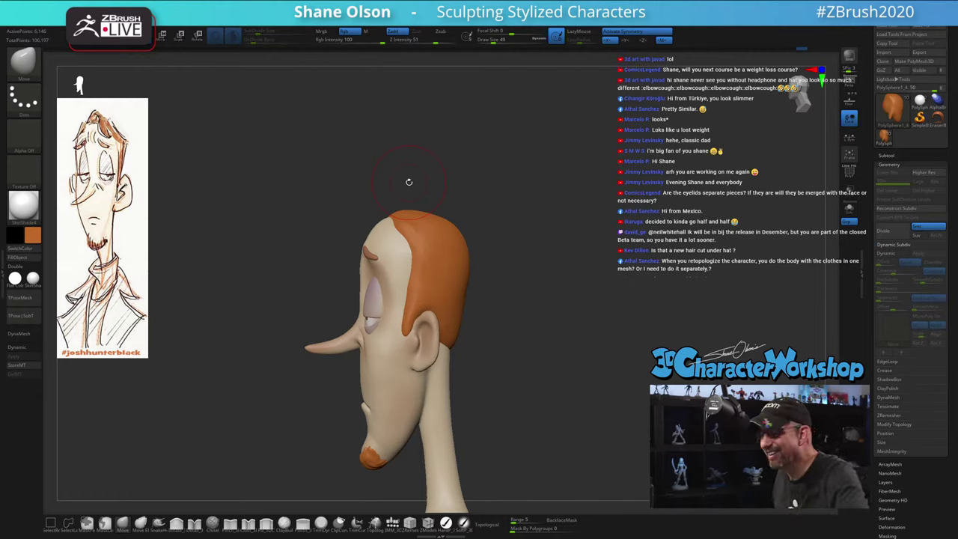
Smooth the hair mesh and reshape its front edge, temple hairline and sideburns from profile and front views
mouse_move(551, 332)
mouse_down()
mouse_move(554, 344)
mouse_move(508, 264)
mouse_up()
key(shift)
mouse_move(478, 229)
mouse_down()
mouse_move(459, 255)
mouse_move(453, 241)
mouse_up()
mouse_move(441, 217)
right_down()
mouse_move(404, 241)
mouse_move(428, 258)
right_up()
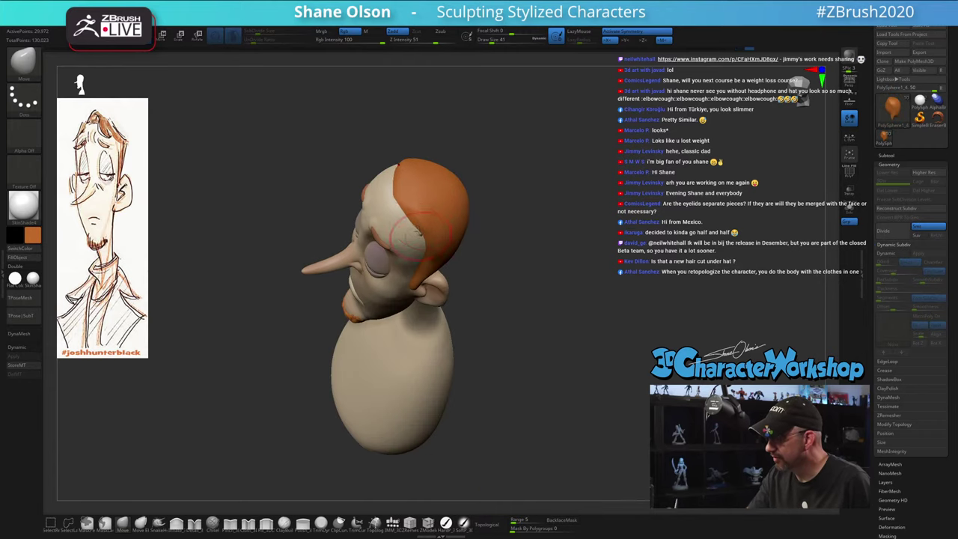
key(ctrl+shift+z)
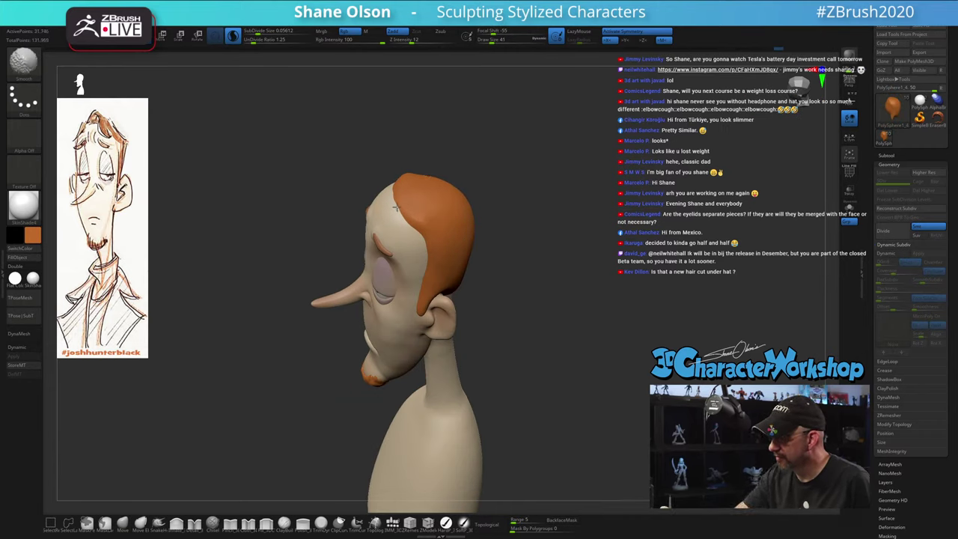
mouse_move(536, 269)
mouse_down()
mouse_move(579, 304)
mouse_move(552, 325)
mouse_move(573, 330)
mouse_move(530, 292)
mouse_move(513, 251)
mouse_move(521, 257)
mouse_up()
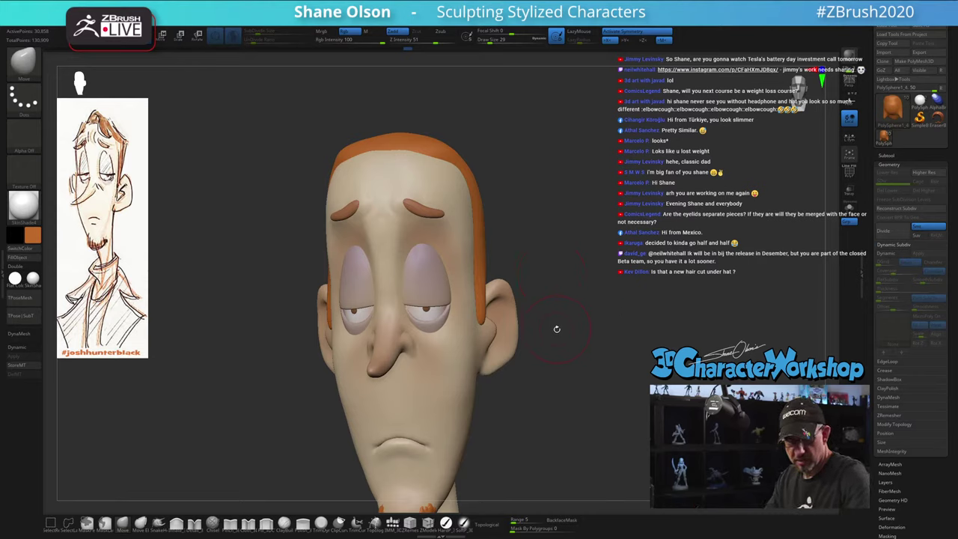
mouse_move(556, 330)
mouse_down()
mouse_move(564, 342)
mouse_move(563, 329)
mouse_up()
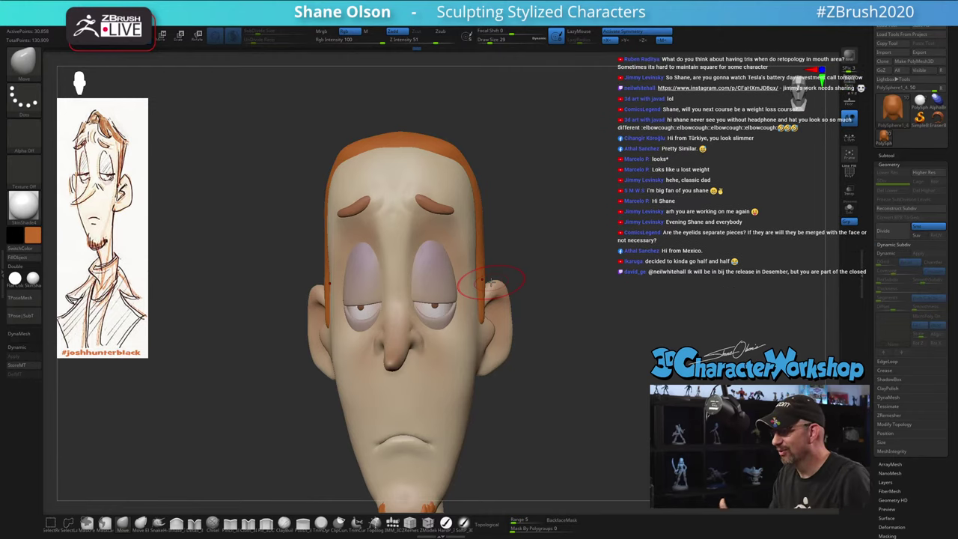
Smooth the side of the hair above the ear and check its mesh density with PolyFrame
mouse_move(565, 388)
mouse_down()
mouse_move(524, 383)
mouse_move(561, 389)
mouse_up()
mouse_move(575, 324)
mouse_down()
mouse_move(501, 260)
mouse_move(456, 260)
mouse_move(486, 253)
mouse_up()
key(s)
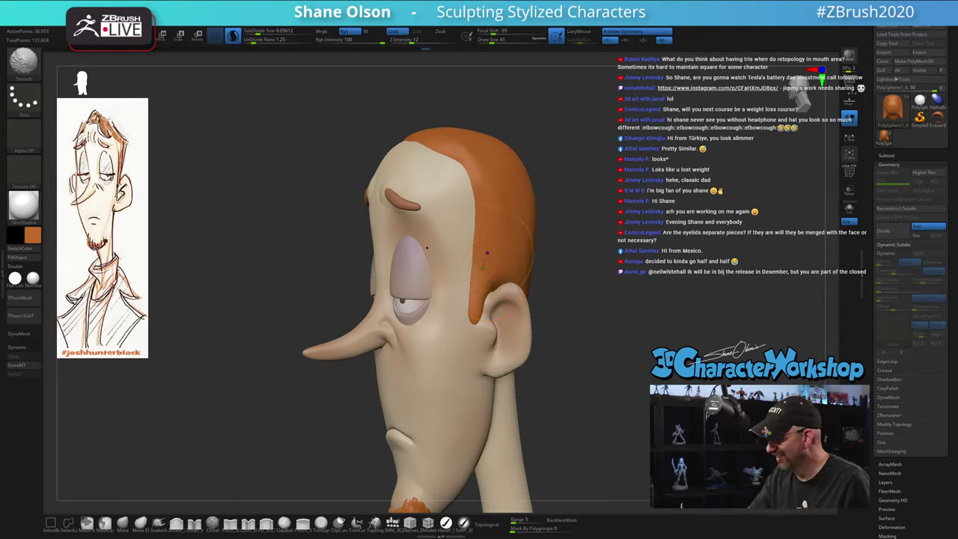
mouse_move(579, 289)
shift+mouse_down()
mouse_move(605, 329)
mouse_move(546, 284)
shift+mouse_up()
key(shift+f)
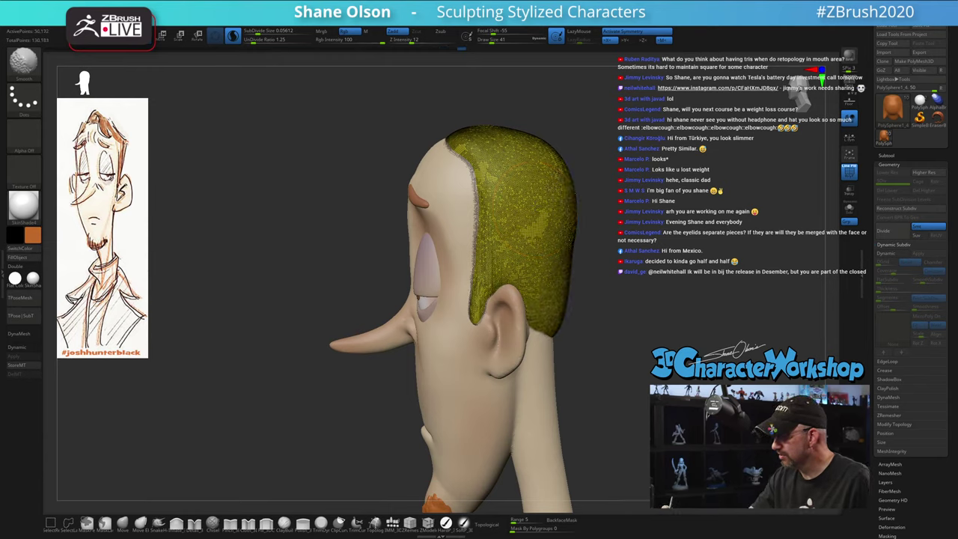
mouse_move(620, 327)
mouse_down()
mouse_move(639, 336)
mouse_move(649, 328)
mouse_move(623, 336)
mouse_move(584, 319)
mouse_move(584, 337)
mouse_up()
key(shift+f)
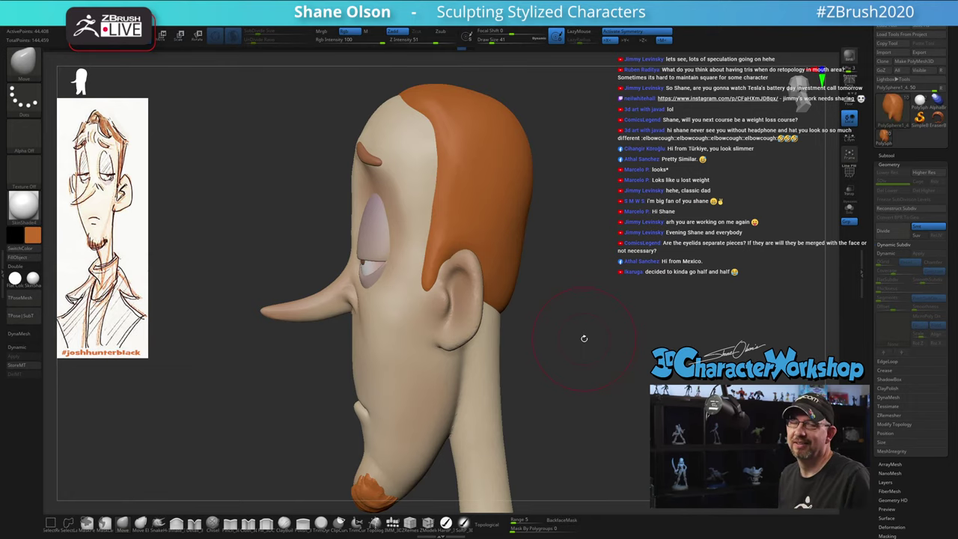
Adjust the hair edge and sideburn around the ear with the Move brush at draw size 25, and smooth the side hair
drag(586, 280, 568, 271)
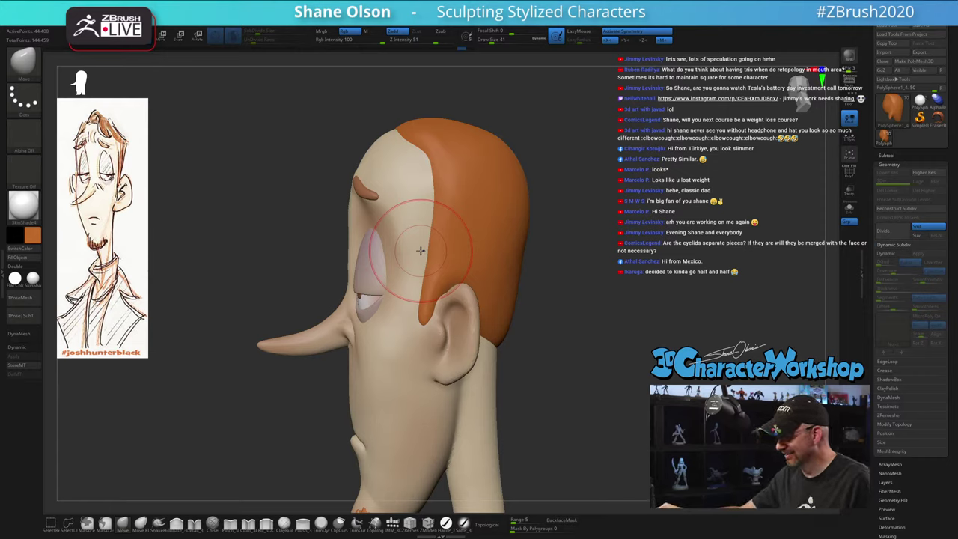
drag(569, 297, 516, 330)
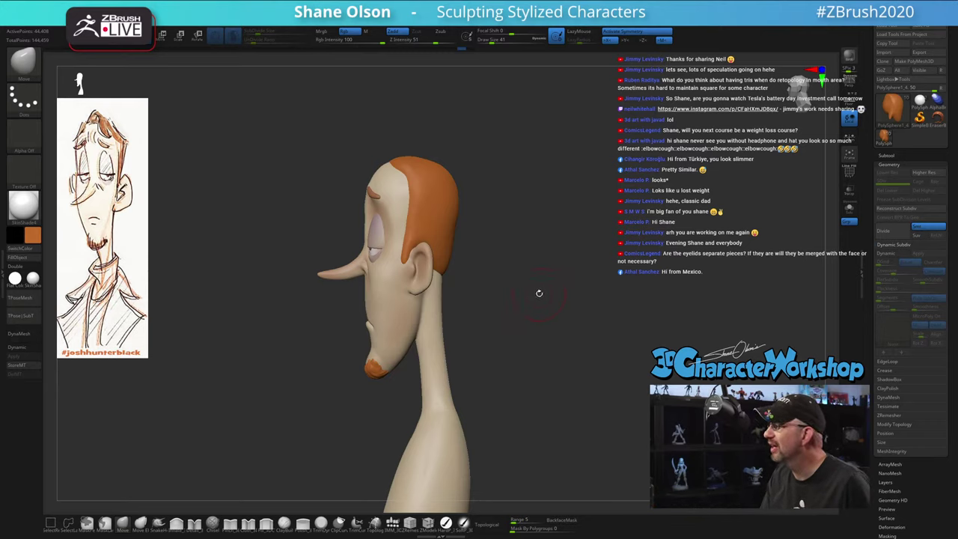
ctrl+right_drag(539, 293, 529, 309)
key(s)
click(519, 293)
right_drag(440, 283, 420, 278)
key(s)
click(419, 278)
drag(406, 282, 410, 267)
mouse_move(397, 268)
right_down()
mouse_move(428, 260)
mouse_move(472, 287)
right_up()
shift+drag(472, 287, 440, 267)
right_drag(441, 267, 570, 355)
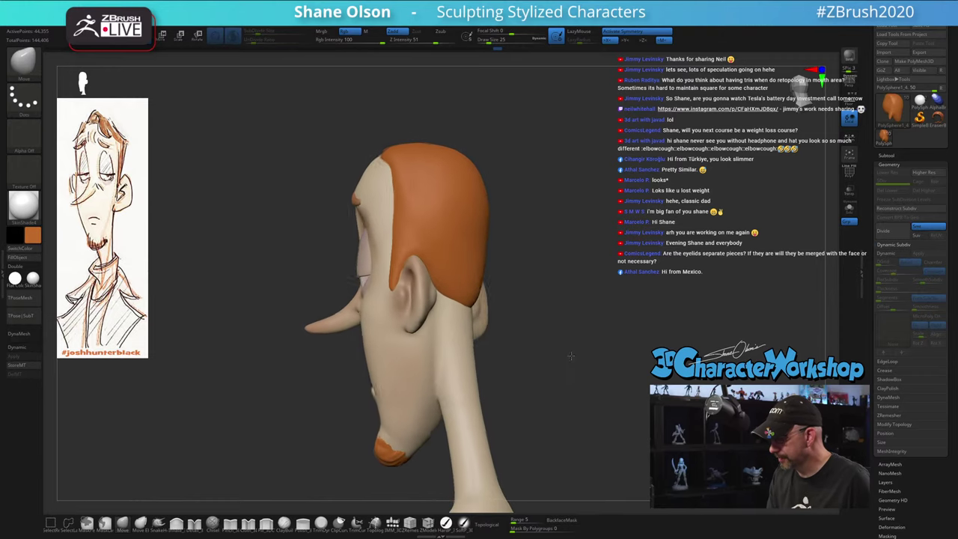
Pull the back of the hair outward at the crown into a squared-off corner with a larger Move brush
drag(571, 356, 535, 349)
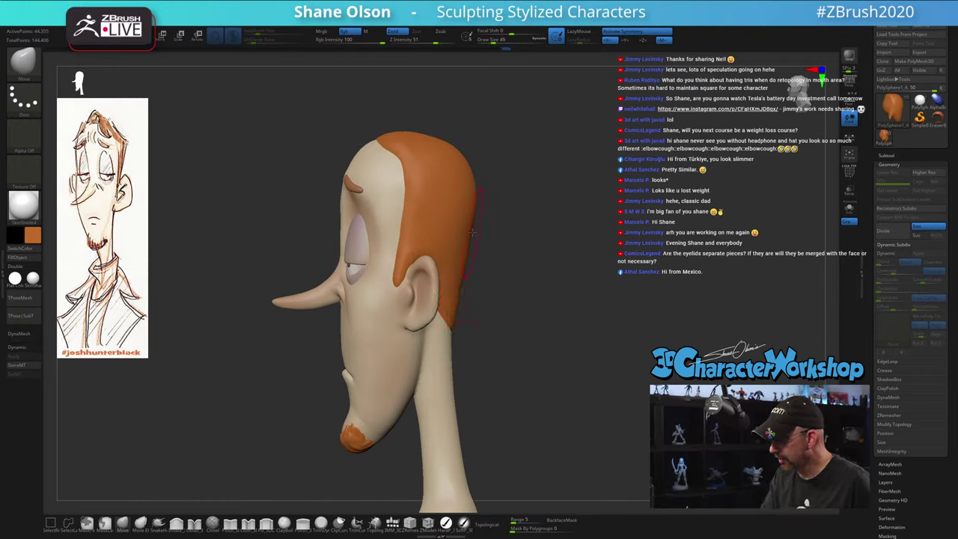
drag(500, 197, 505, 192)
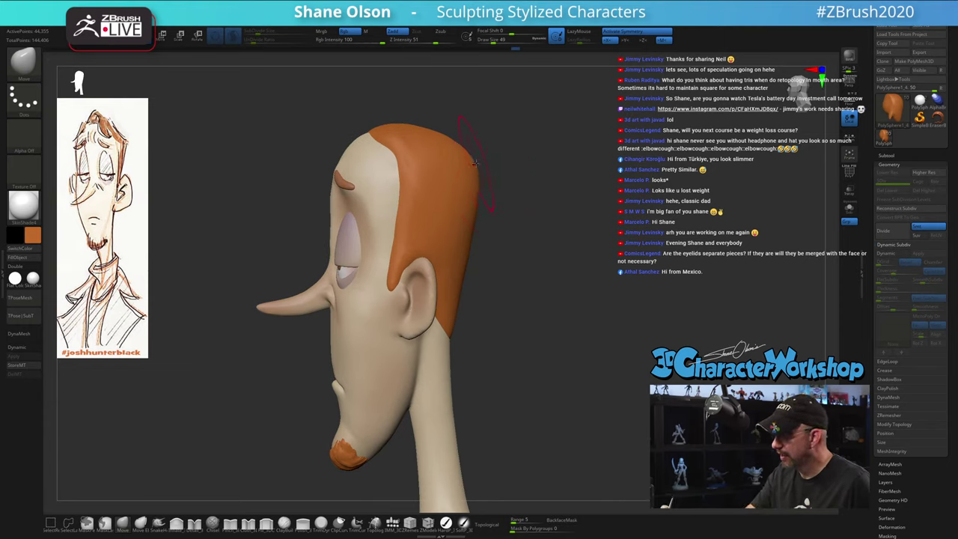
drag(486, 166, 473, 182)
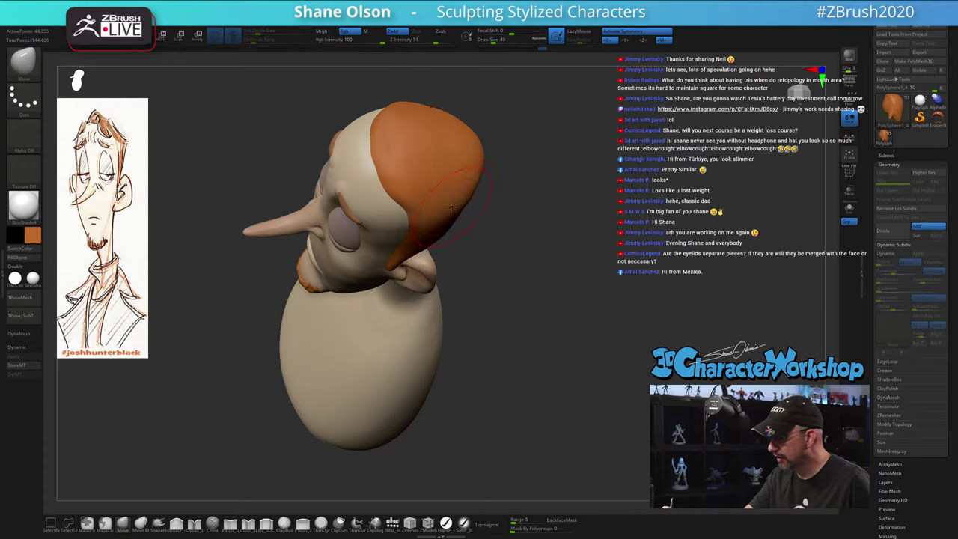
drag(547, 272, 543, 242)
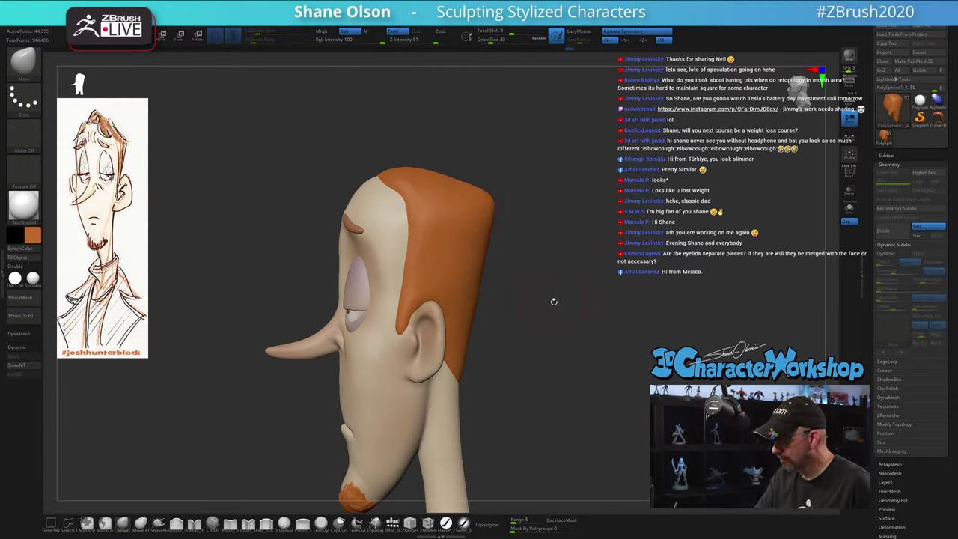
mouse_move(554, 301)
mouse_down()
mouse_move(539, 298)
mouse_move(567, 306)
mouse_move(576, 292)
mouse_move(557, 205)
mouse_move(546, 270)
mouse_up()
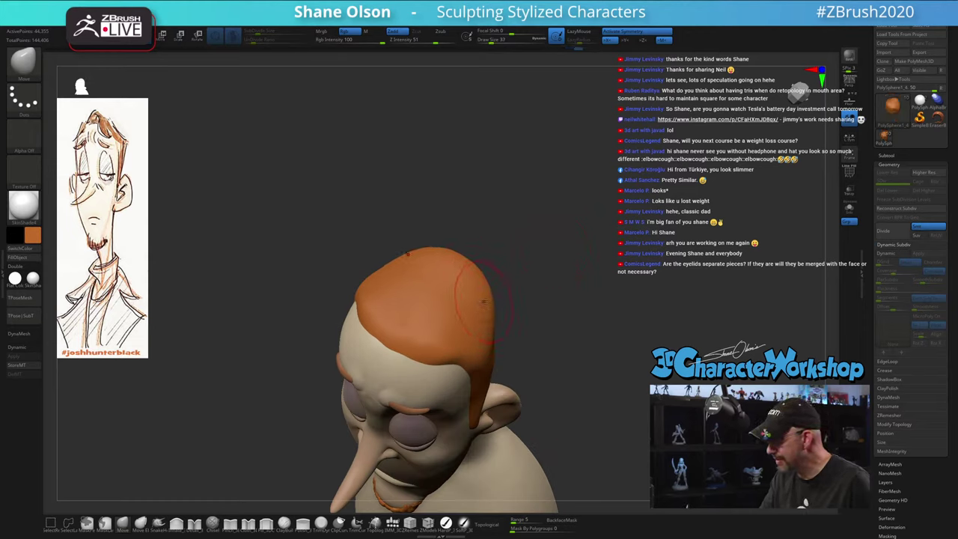
Shape the sides of the crown from above with the Move brush at draw size 29, and smooth the top of the hair
mouse_move(540, 262)
mouse_down()
mouse_move(562, 306)
mouse_move(532, 312)
mouse_move(538, 321)
mouse_up()
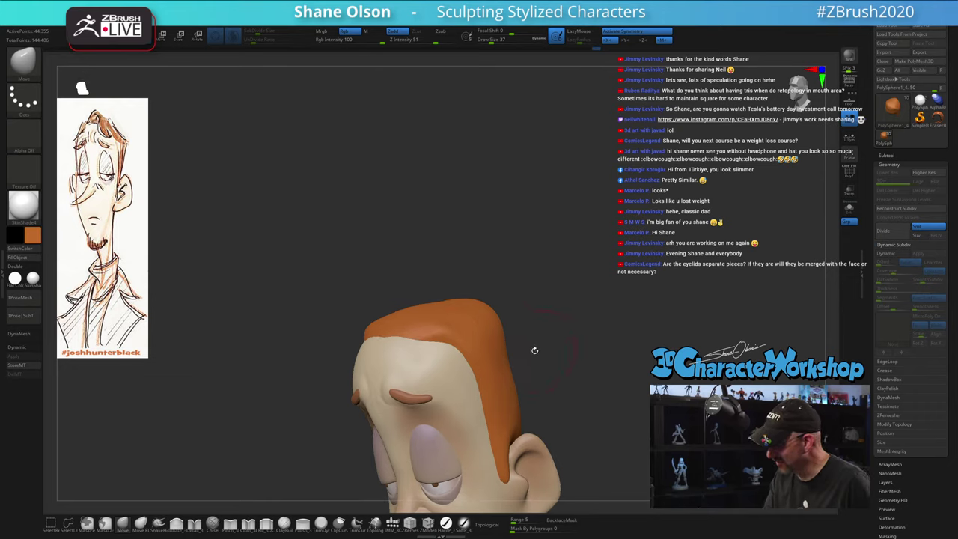
mouse_move(535, 350)
right_down()
mouse_move(524, 310)
mouse_move(524, 321)
mouse_move(486, 340)
right_up()
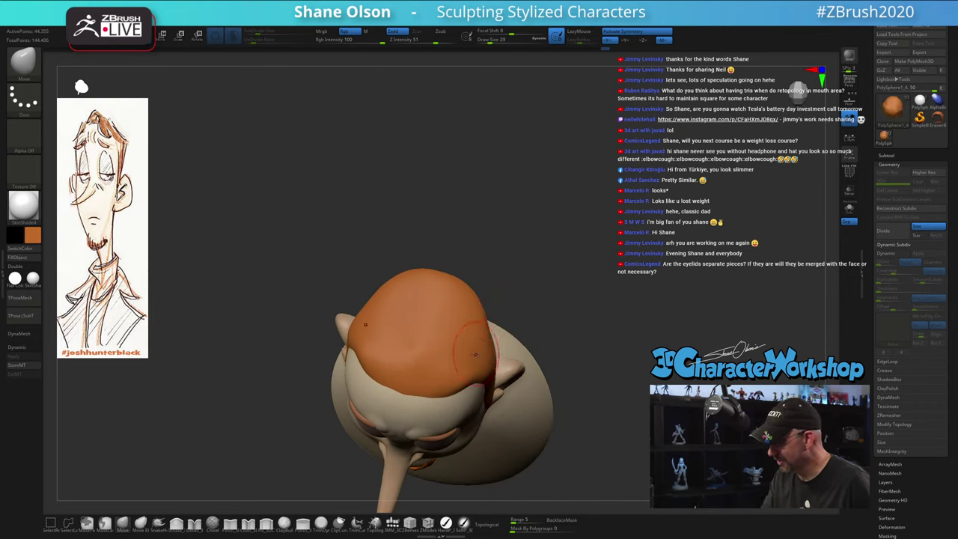
right_drag(556, 327, 507, 368)
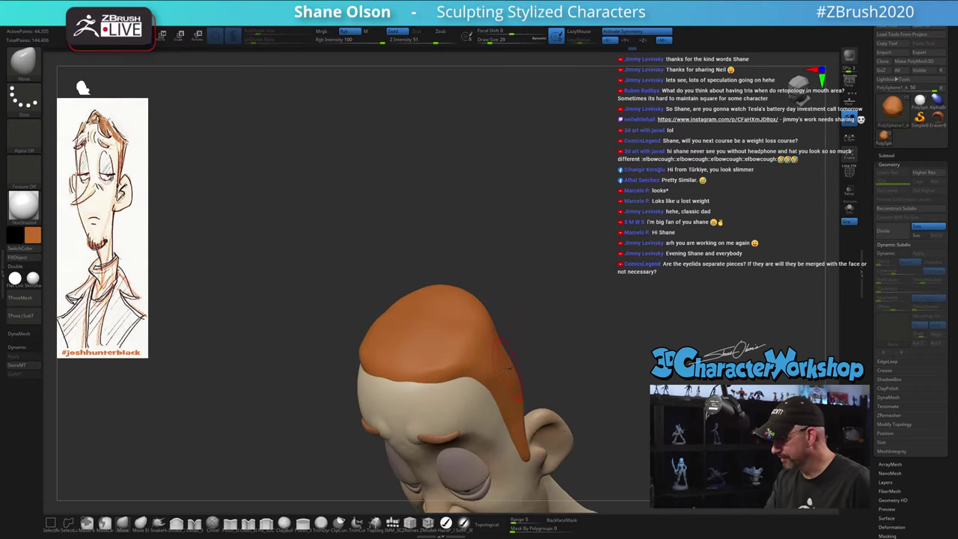
mouse_move(520, 333)
right_down()
mouse_move(526, 306)
mouse_move(486, 323)
right_up()
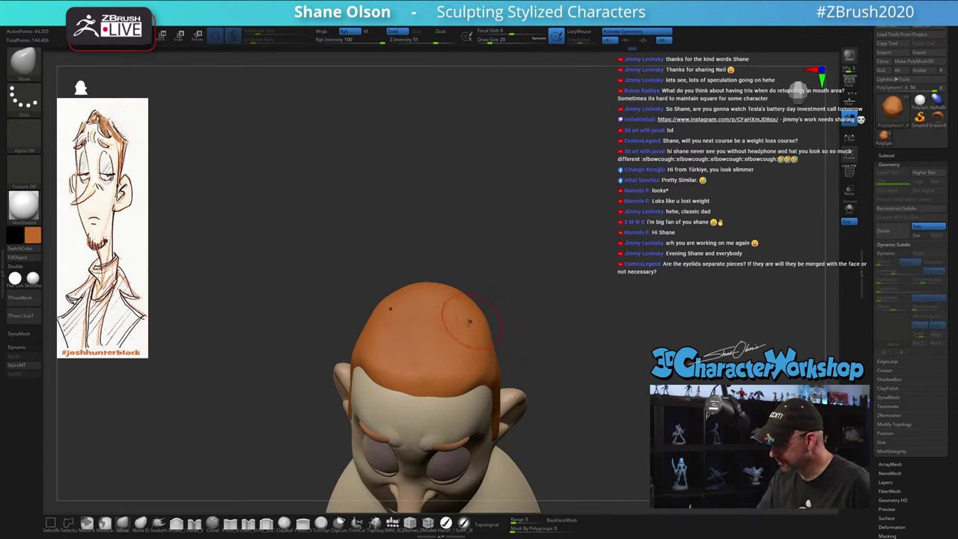
shift+drag(470, 321, 446, 312)
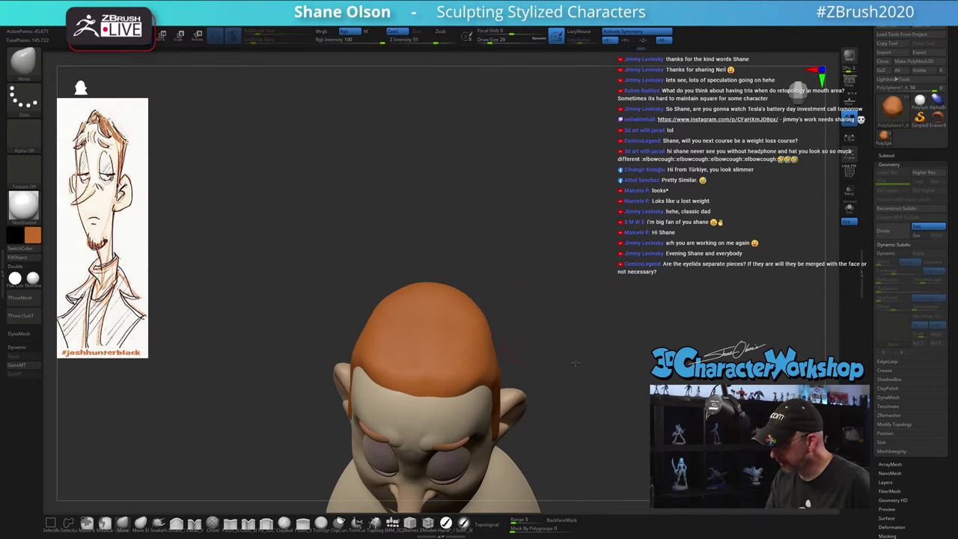
Refine the flat-topped hair silhouette from raised and three-quarter views, enlarging the Move brush to draw size 49
mouse_move(556, 359)
right_down()
mouse_move(475, 354)
mouse_move(516, 374)
mouse_move(574, 371)
mouse_move(502, 321)
mouse_move(501, 336)
mouse_move(498, 317)
right_up()
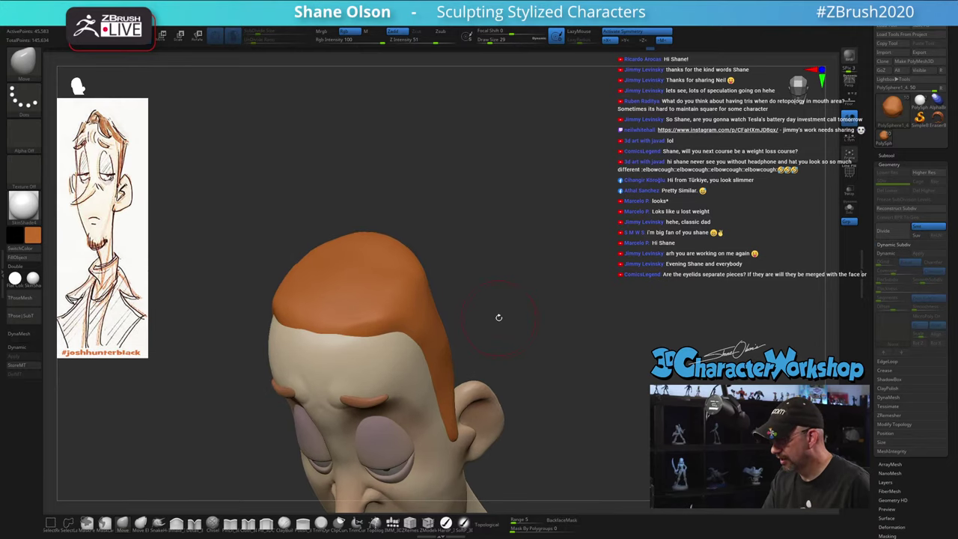
mouse_move(484, 279)
right_down()
mouse_move(475, 261)
mouse_move(502, 309)
right_up()
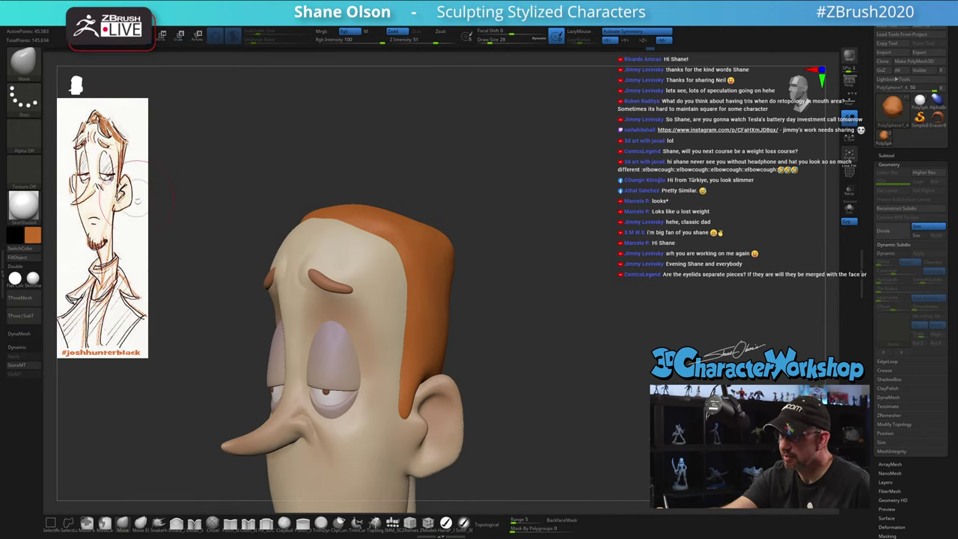
right_drag(551, 321, 461, 369)
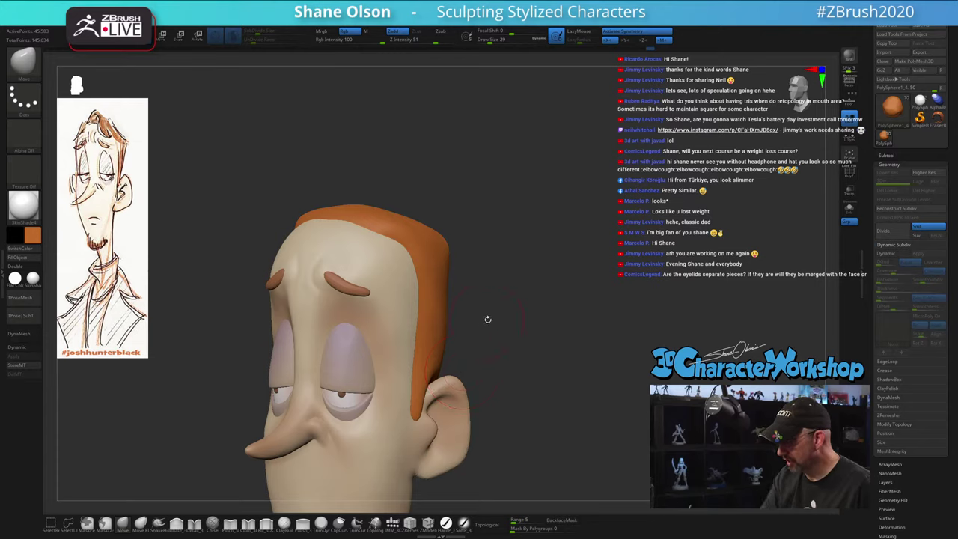
mouse_move(487, 319)
right_down()
mouse_move(507, 321)
mouse_move(494, 340)
right_up()
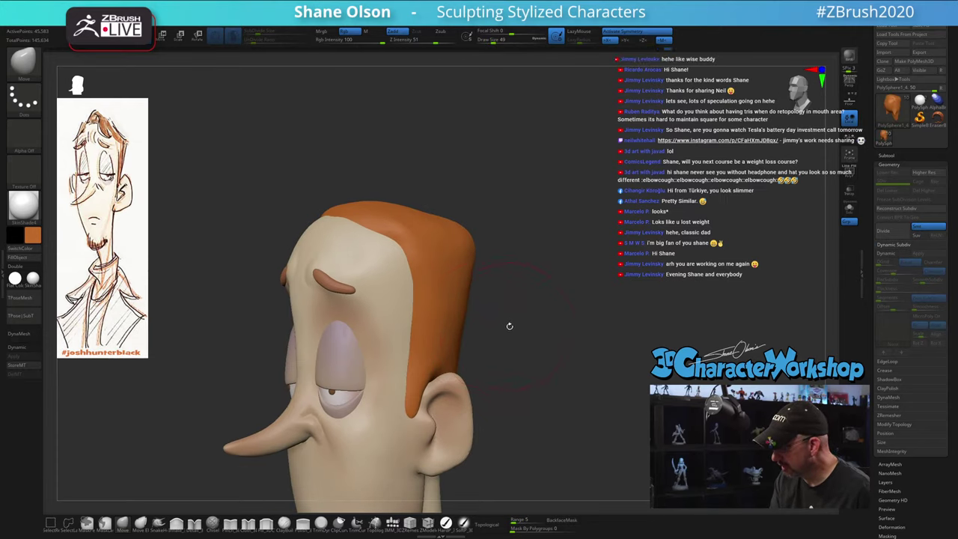
mouse_move(508, 324)
right_down()
mouse_move(511, 349)
mouse_move(551, 338)
mouse_move(520, 321)
mouse_move(493, 276)
mouse_move(569, 305)
mouse_move(538, 302)
mouse_move(537, 287)
mouse_move(547, 295)
mouse_move(524, 264)
mouse_move(532, 292)
mouse_move(513, 294)
mouse_move(505, 272)
mouse_move(485, 267)
mouse_move(475, 284)
right_up()
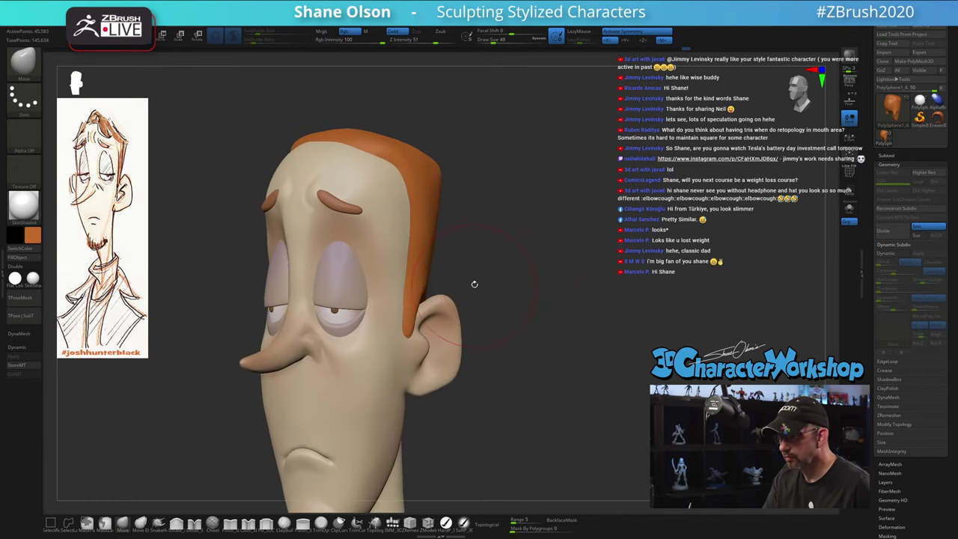
Refine the temple hairline and front edge of the side hair with the Move brush at draw size 25
key(s)
drag(476, 285, 468, 285)
right_drag(460, 297, 438, 300)
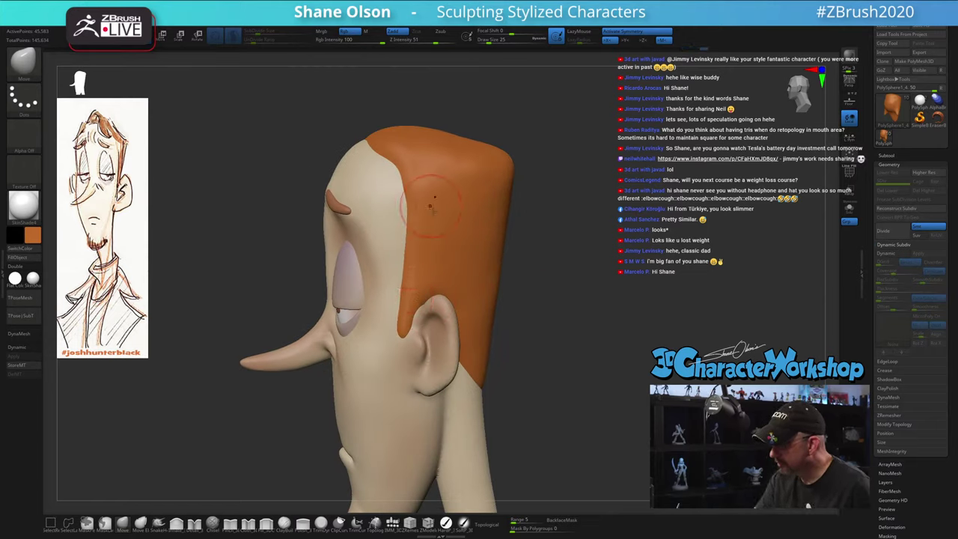
right_drag(406, 199, 458, 300)
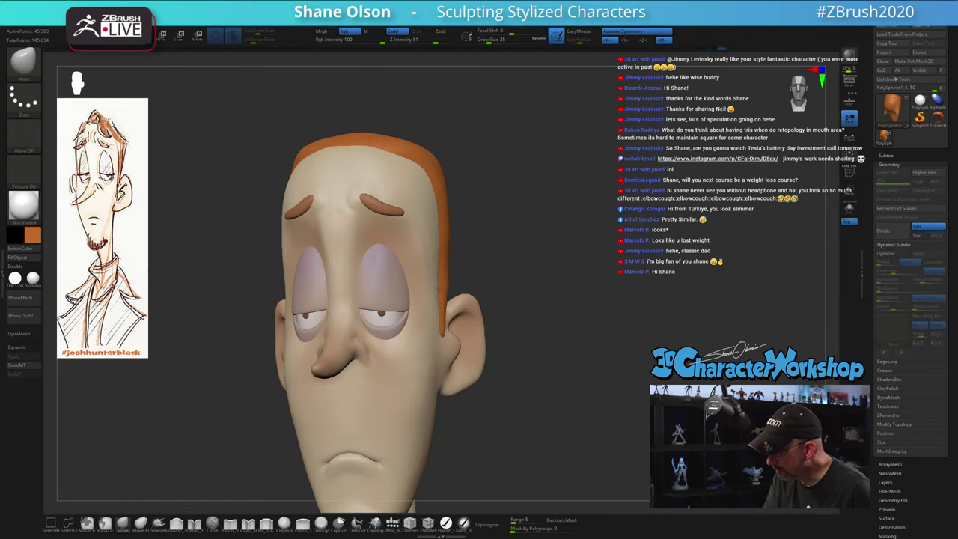
mouse_move(460, 259)
right_down()
mouse_move(537, 324)
mouse_move(494, 283)
mouse_move(440, 271)
right_up()
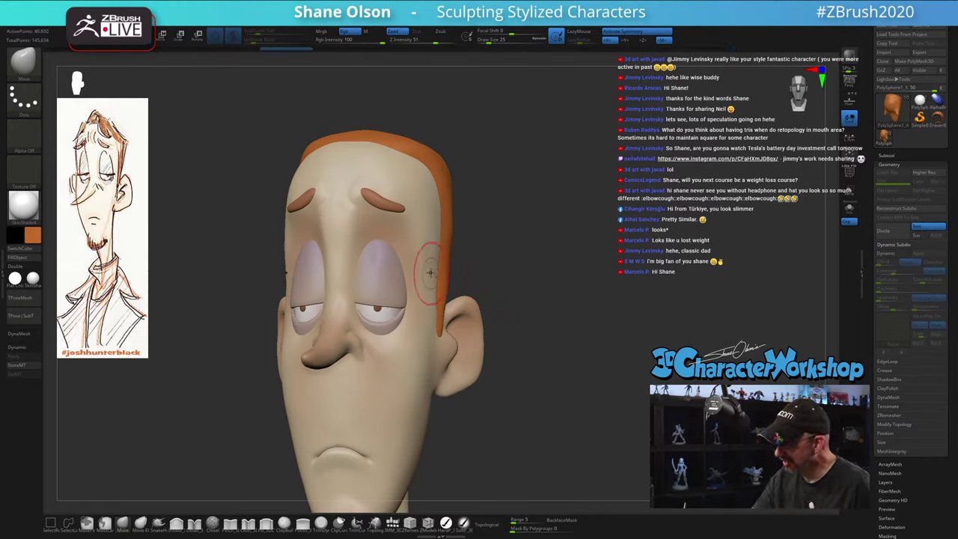
Select the head mesh and adjust the temple beside the sideburn with the Move brush at draw size 39
key(s)
click(478, 277)
alt+click(432, 271)
key(s)
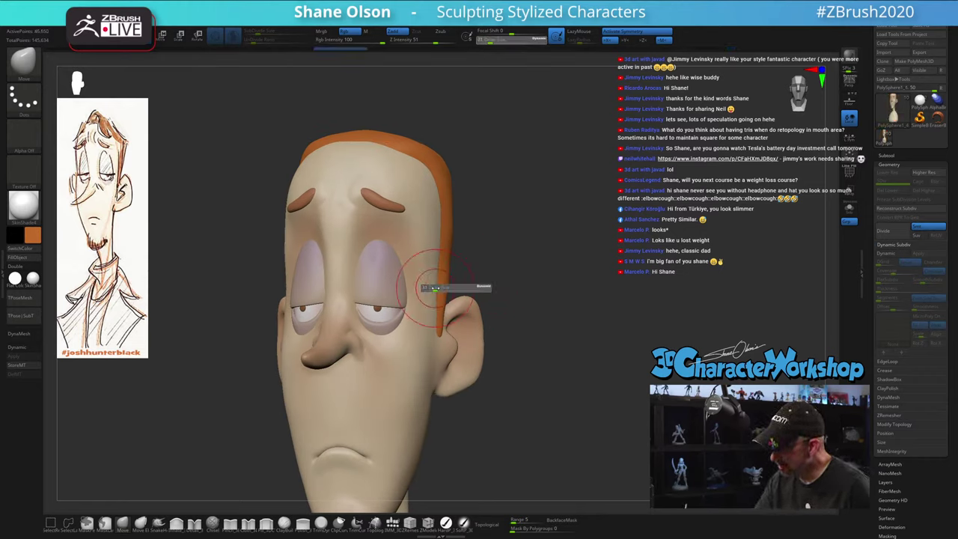
drag(434, 276, 439, 273)
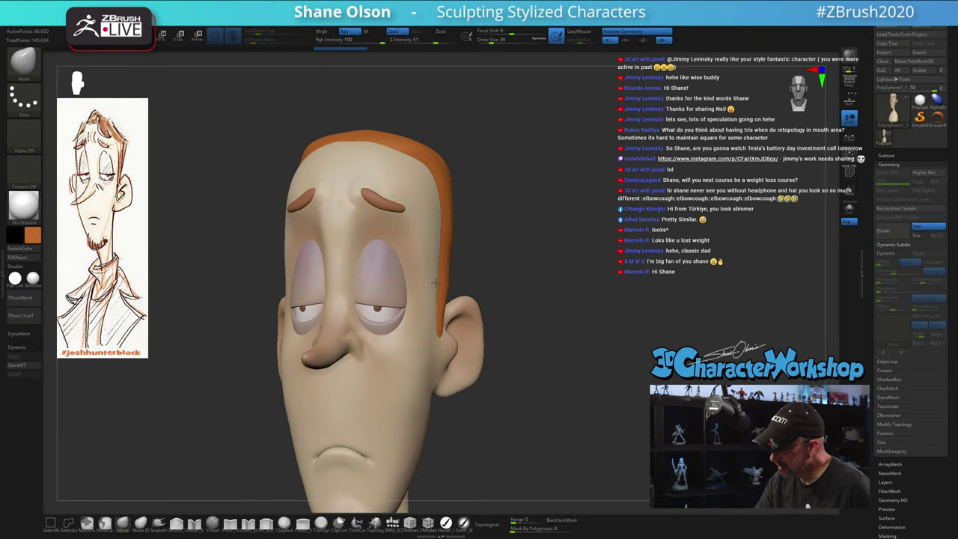
mouse_move(529, 280)
right_down()
mouse_move(471, 278)
mouse_move(528, 276)
mouse_move(509, 272)
right_up()
right_click(519, 271)
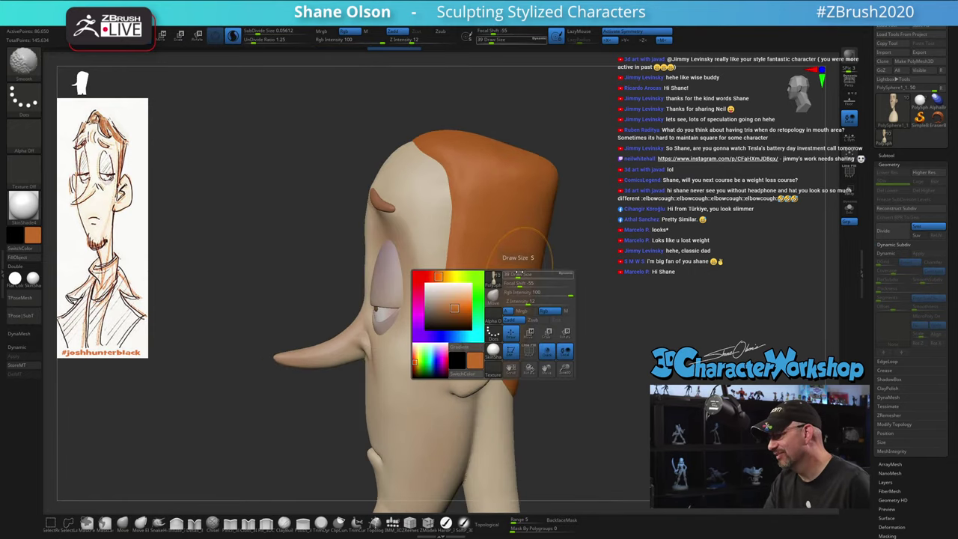
click(492, 294)
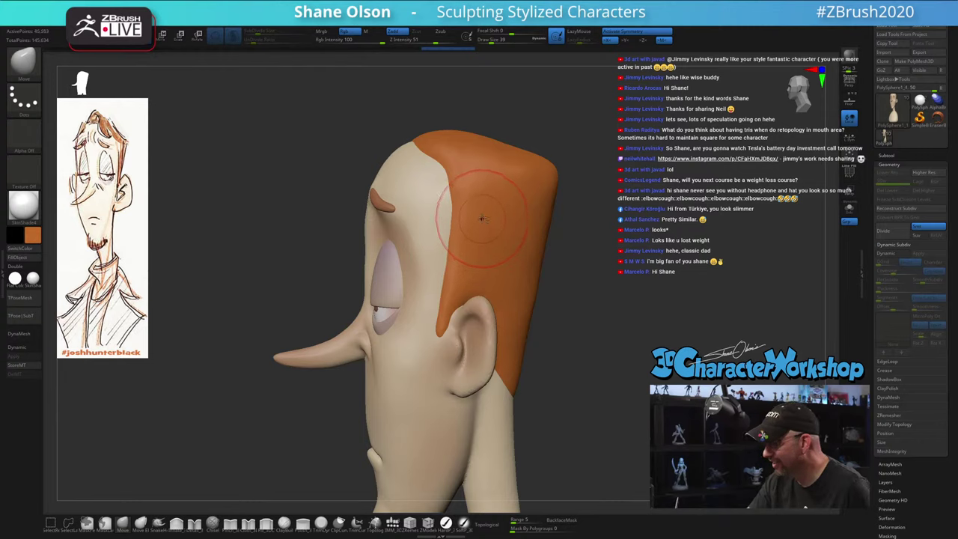
Make the hair mesh active again with draw size 25 and inspect its topology in PolyFrame
key(shift+f)
key(s)
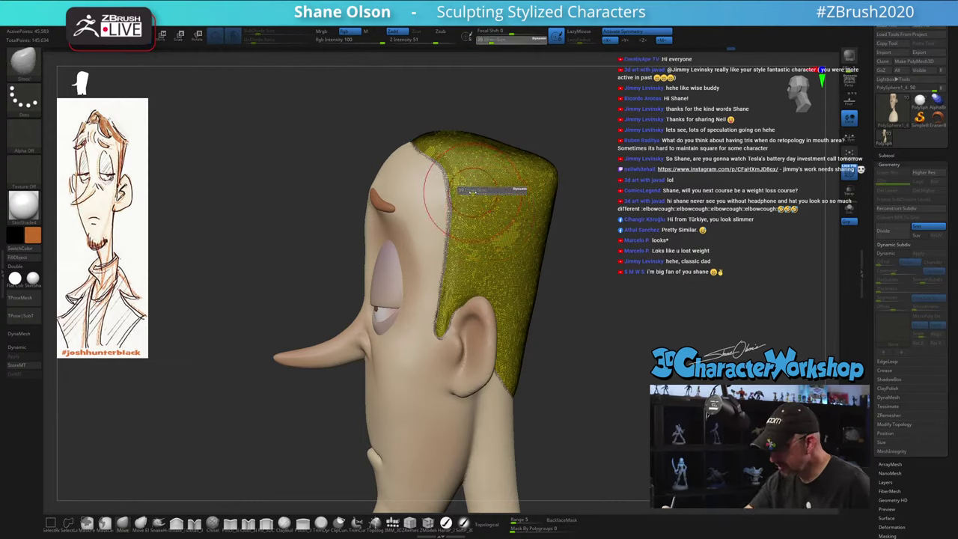
drag(470, 192, 448, 186)
key(s)
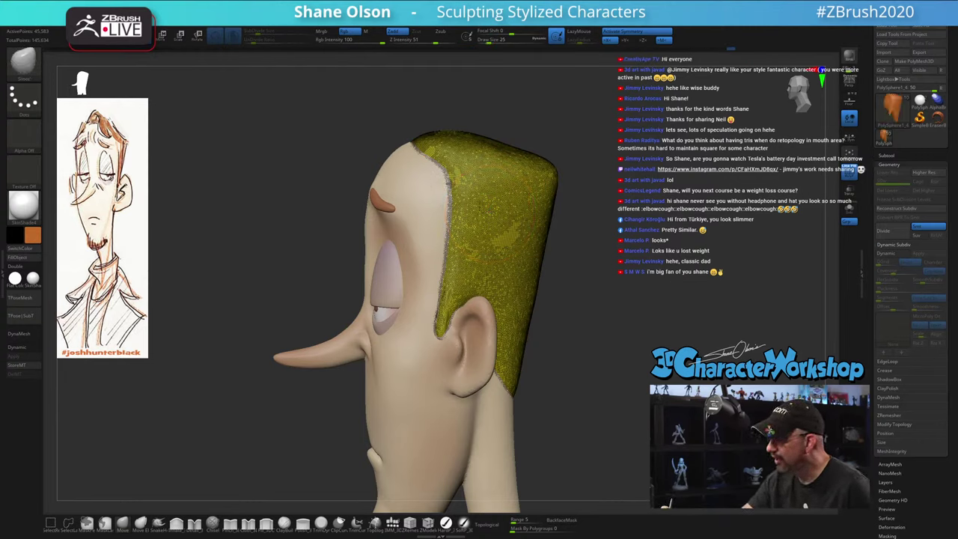
key(shift+f)
drag(579, 336, 609, 342)
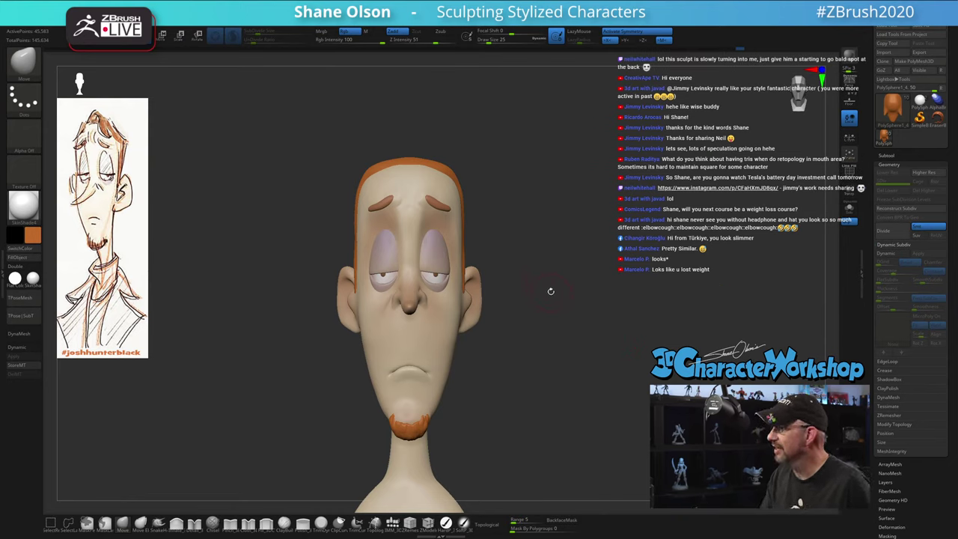
Choose the Pinch brush and sharpen the upper side edge of the orange hair, raising the draw size to 27
mouse_move(550, 291)
mouse_down()
mouse_move(569, 279)
mouse_move(551, 317)
mouse_move(528, 313)
mouse_move(555, 319)
mouse_move(543, 363)
mouse_move(555, 293)
mouse_move(551, 318)
mouse_up()
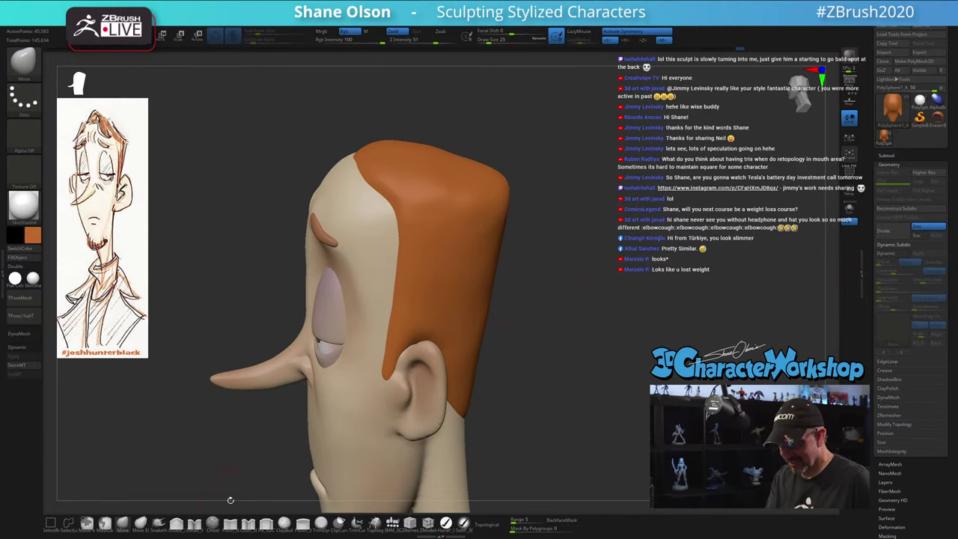
click(230, 522)
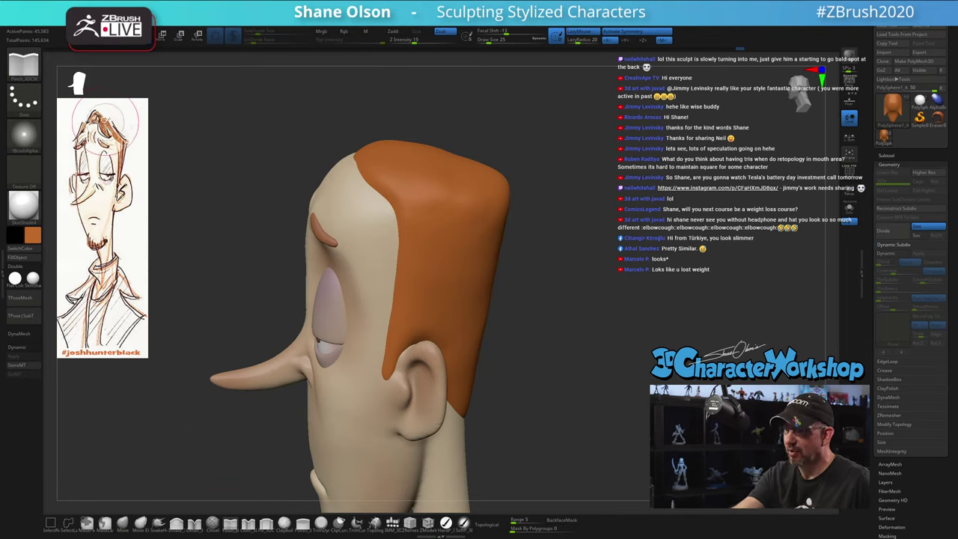
key(s)
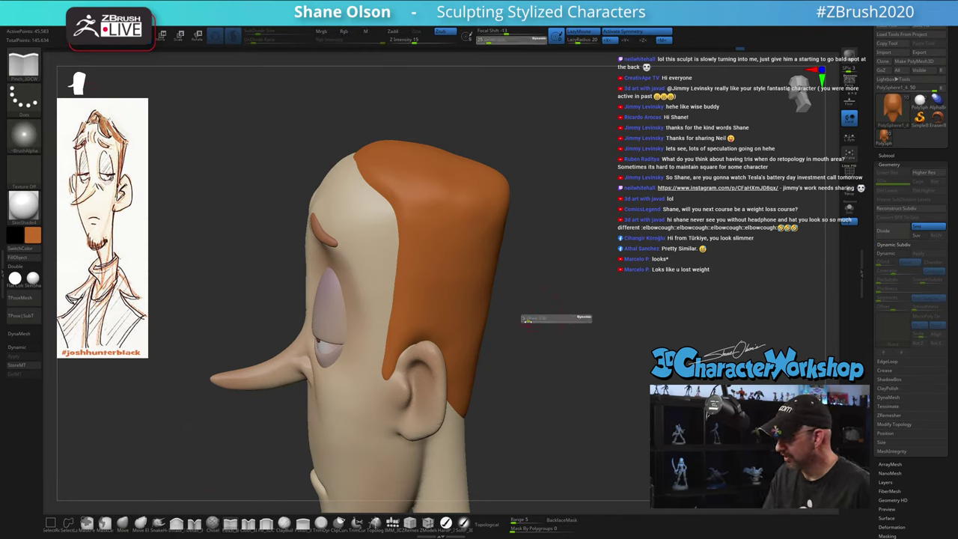
key(s)
mouse_move(551, 324)
mouse_down()
mouse_move(548, 367)
mouse_move(486, 314)
mouse_move(391, 279)
mouse_up()
key(s)
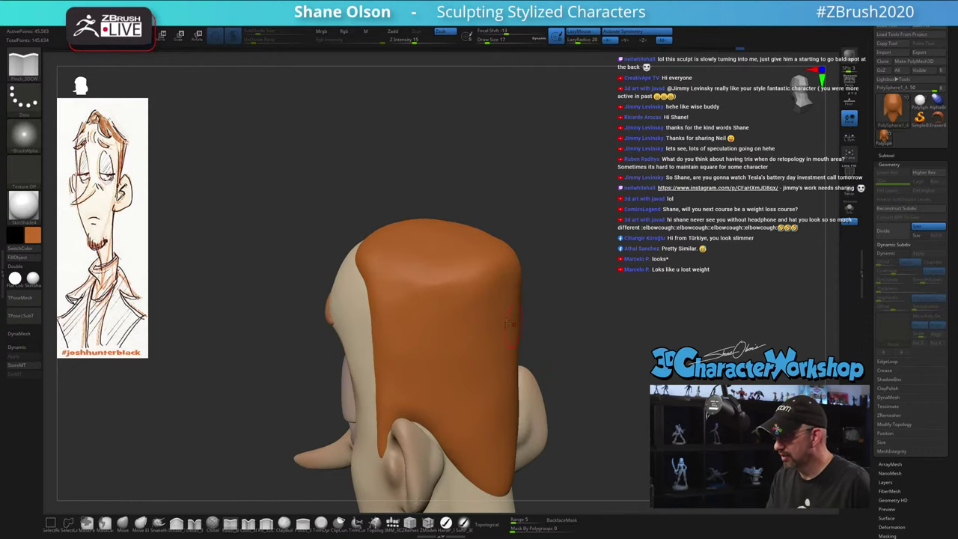
key(s)
click(391, 282)
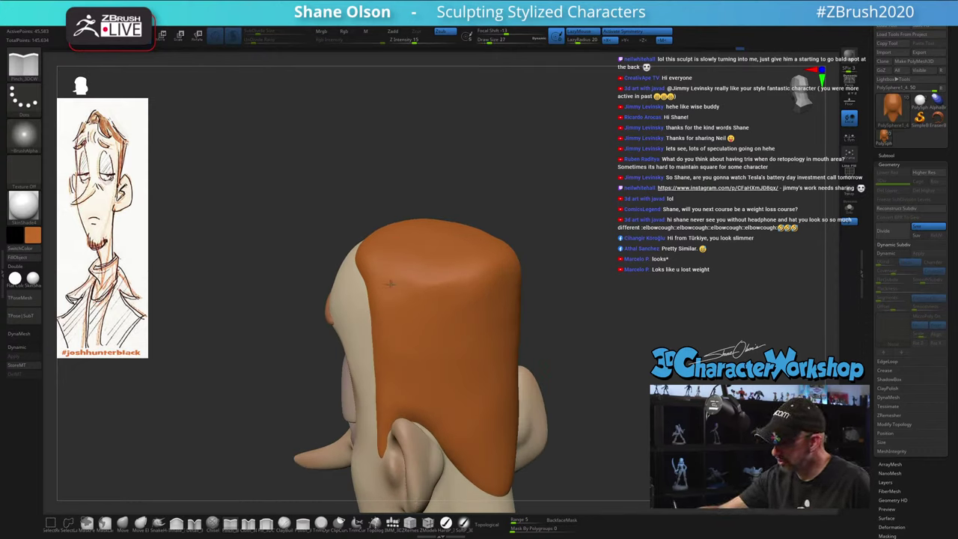
Pinch the front hairline and front corner of the flat top, reducing the draw size to 13
drag(592, 361, 456, 293)
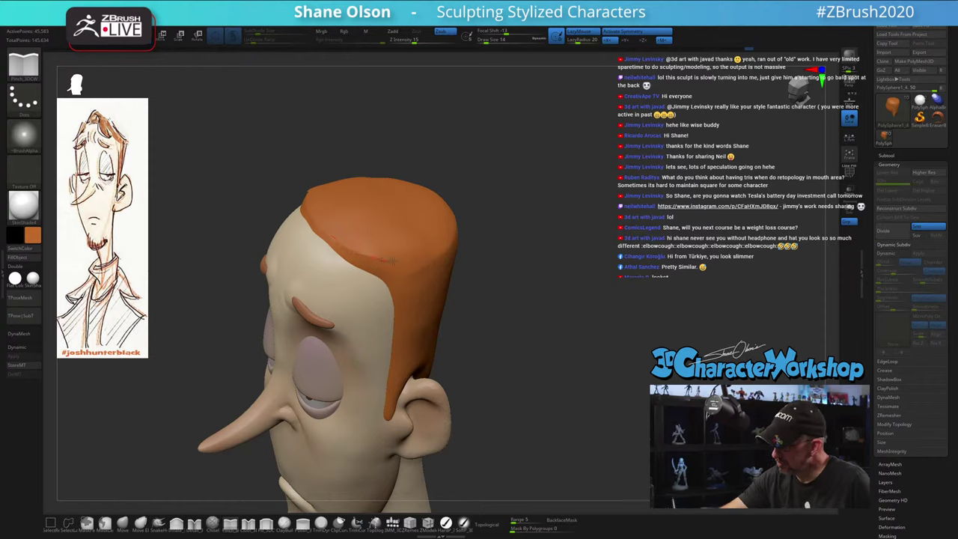
mouse_move(501, 299)
mouse_down()
mouse_move(504, 274)
mouse_move(329, 263)
mouse_up()
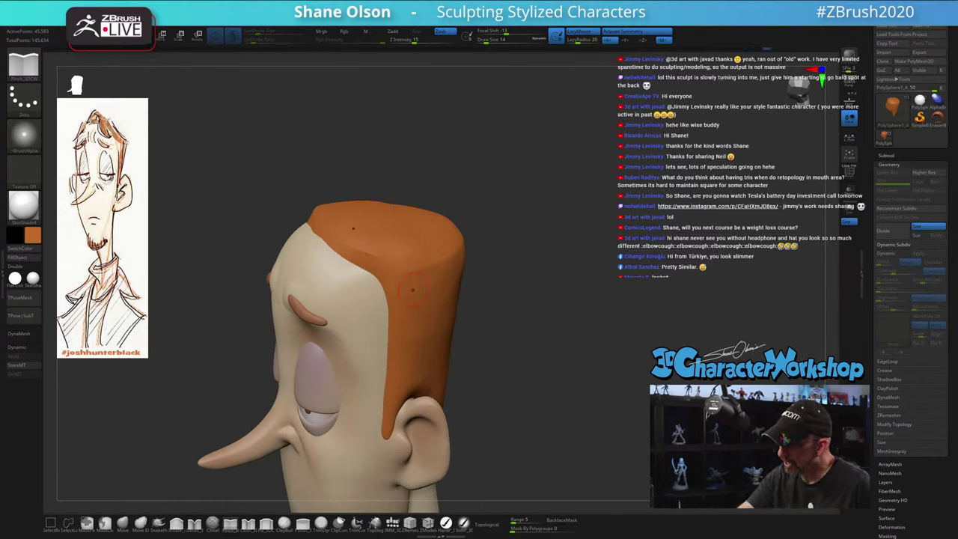
mouse_move(471, 321)
mouse_down()
mouse_move(504, 319)
mouse_move(512, 365)
mouse_move(553, 347)
mouse_up()
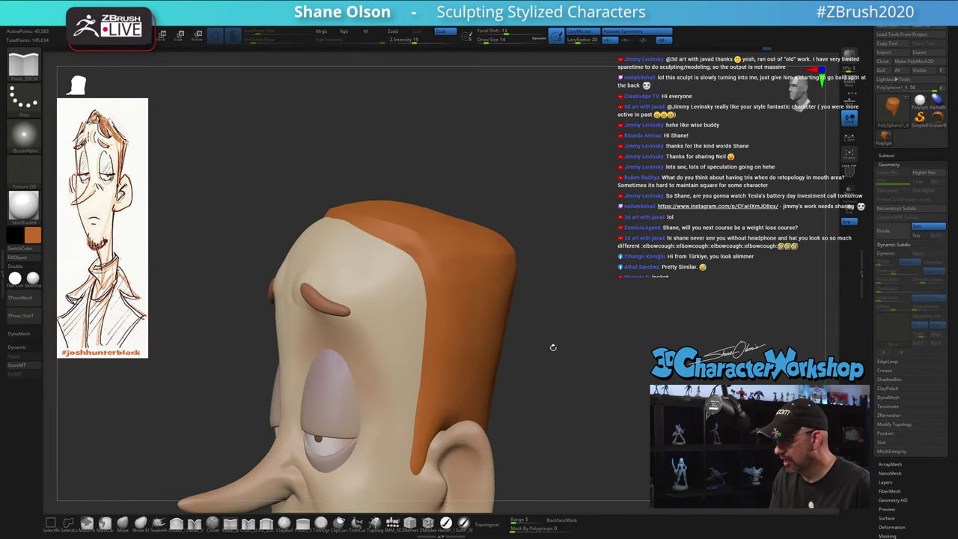
right_drag(404, 216, 393, 218)
key(bracketleft)
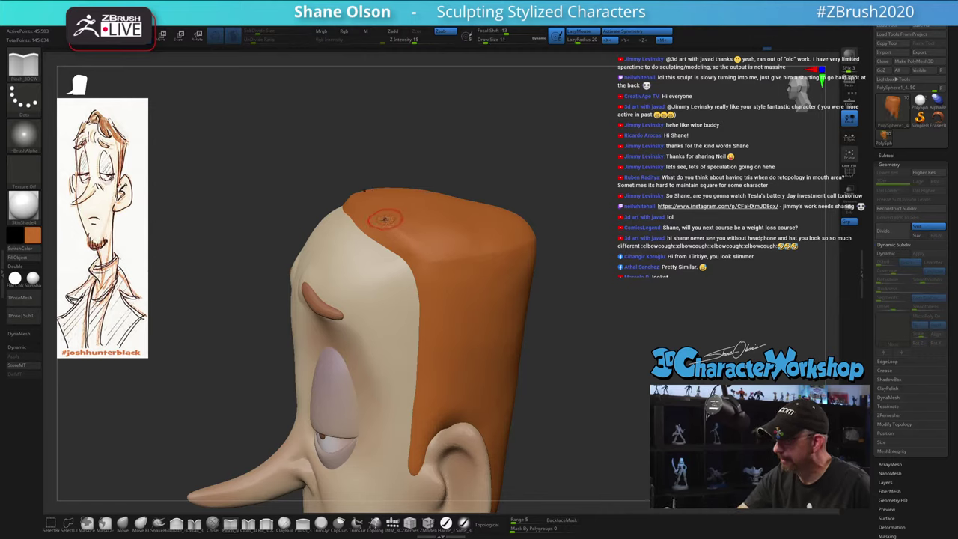
key(s)
drag(364, 220, 396, 232)
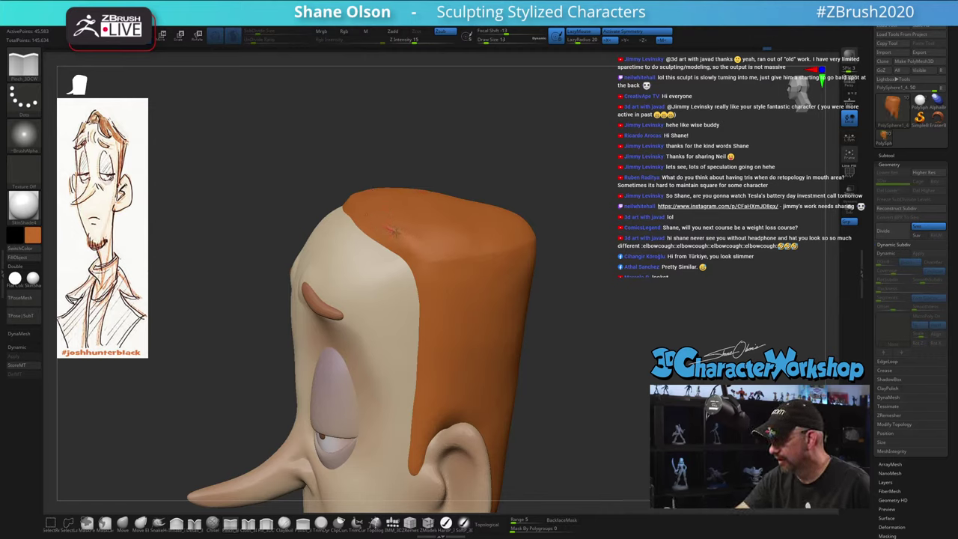
Check the hair's topology in PolyFrame and smooth the front hairline where it turns down at the temple
key(shift+f)
key(shift+f)
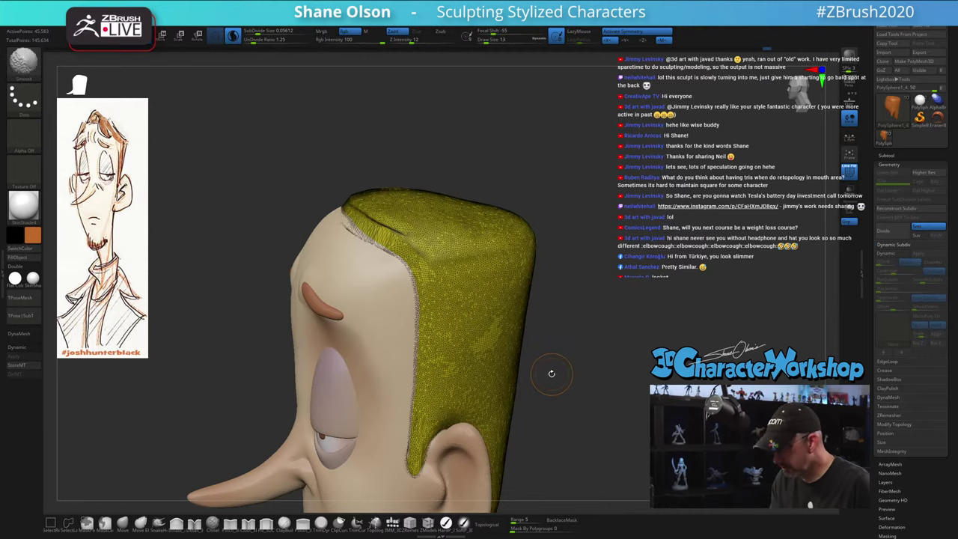
shift+drag(351, 228, 405, 262)
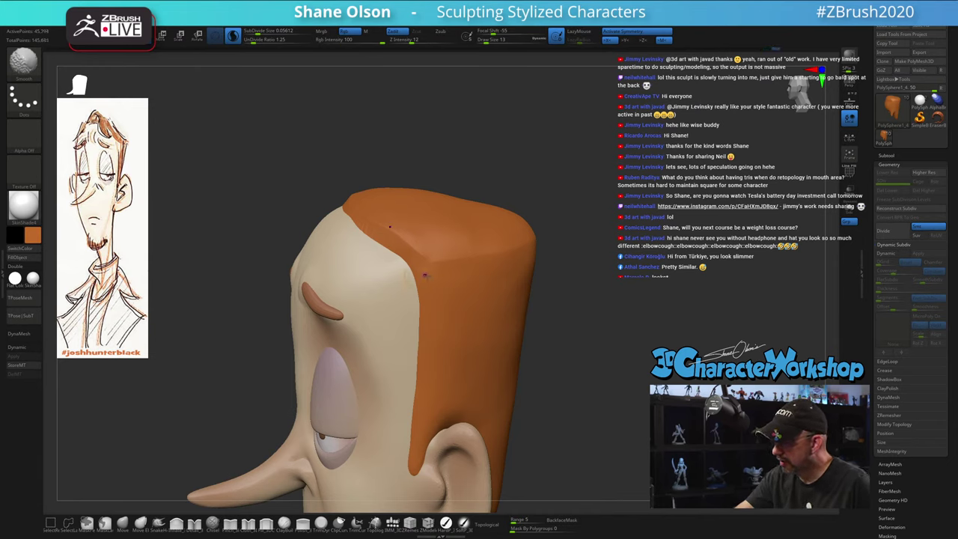
key(shift+f)
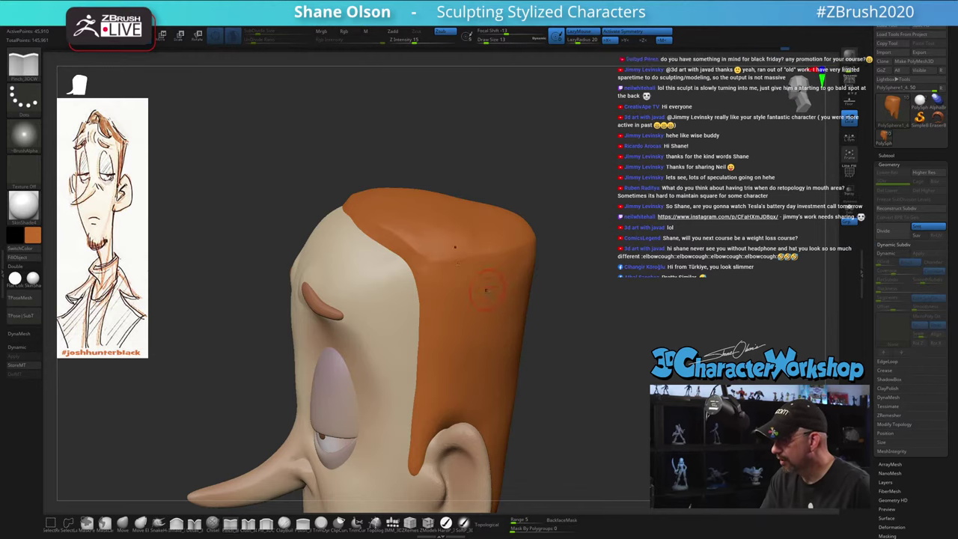
drag(528, 338, 526, 314)
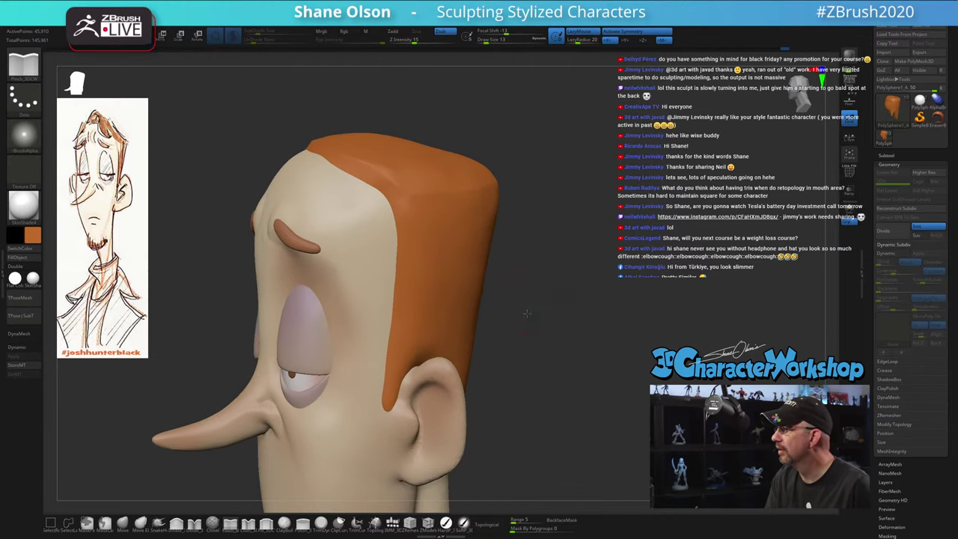
mouse_move(527, 312)
right_down()
mouse_move(551, 293)
mouse_move(538, 298)
right_up()
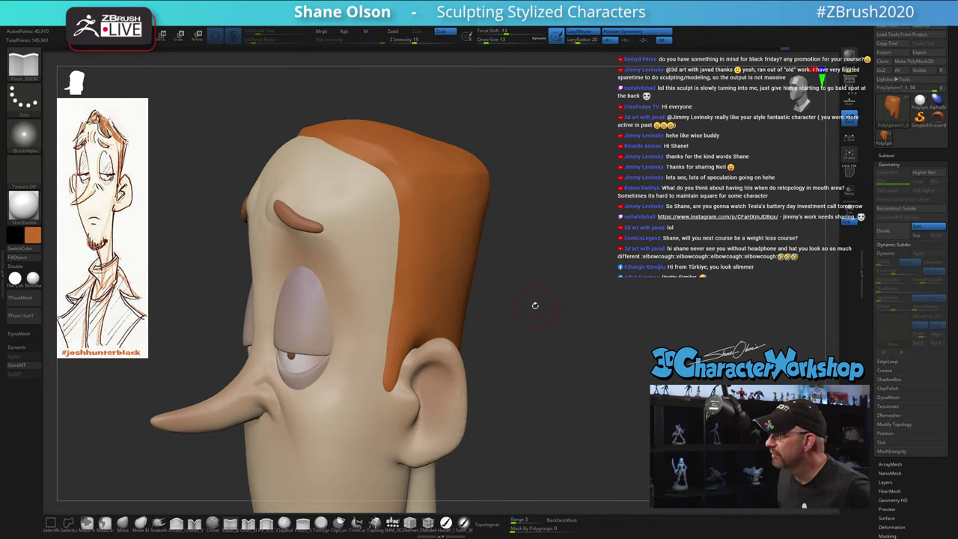
Define the side hair's front edge above the temple with the Pinch brush at draw size 14 and smooth the corner
drag(509, 311, 502, 314)
key(s)
drag(411, 197, 410, 201)
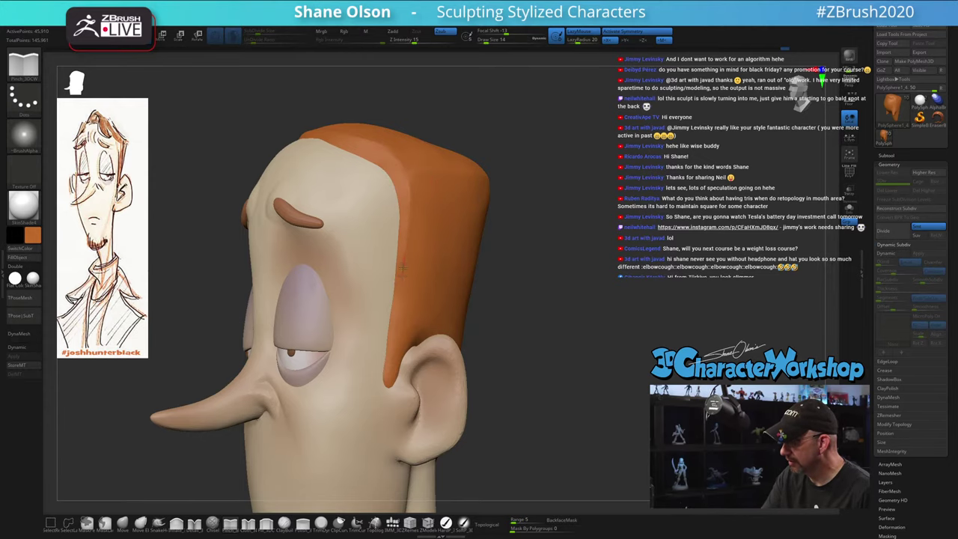
mouse_move(507, 401)
right_down()
mouse_move(545, 373)
mouse_move(519, 372)
mouse_move(546, 374)
mouse_move(515, 250)
mouse_move(434, 187)
right_up()
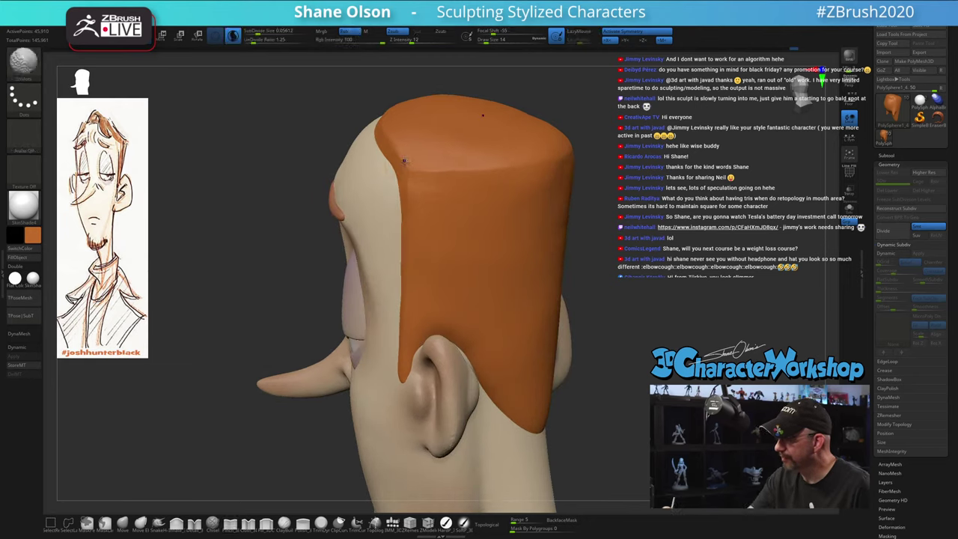
Sharpen the rim between the hair's flat top and its side with the Pinch brush at draw size 17
right_drag(594, 199, 648, 213)
key(s)
click(648, 212)
key(s)
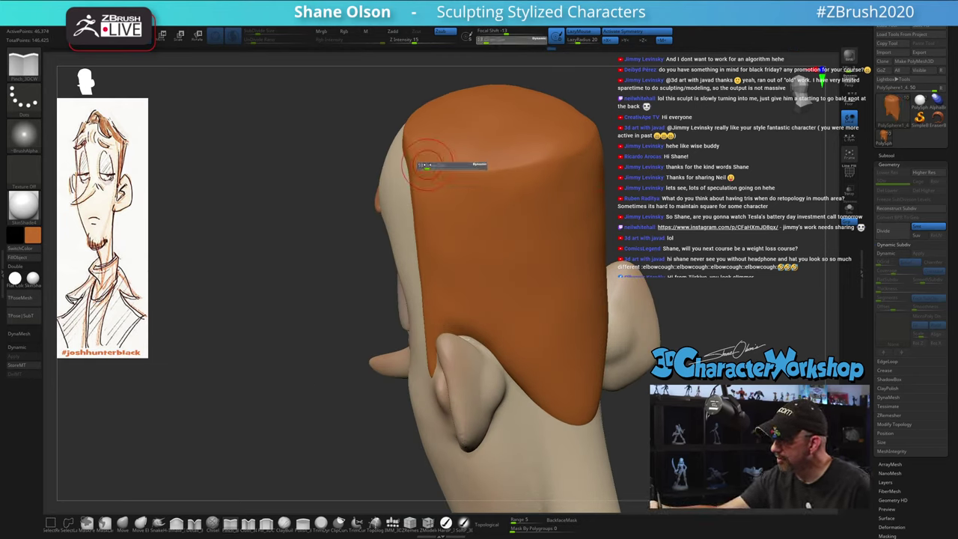
click(428, 165)
drag(423, 168, 531, 165)
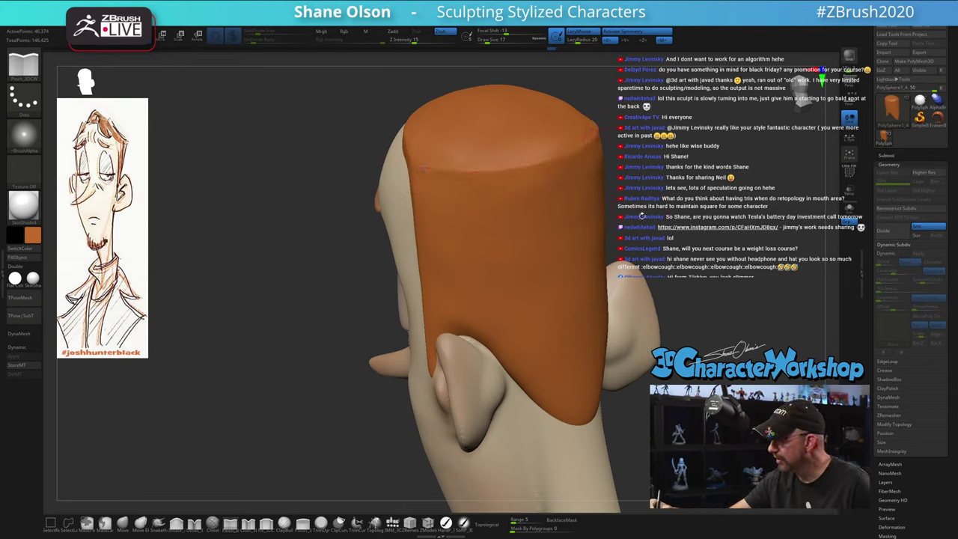
mouse_move(641, 214)
right_down()
mouse_move(665, 215)
mouse_move(656, 221)
right_up()
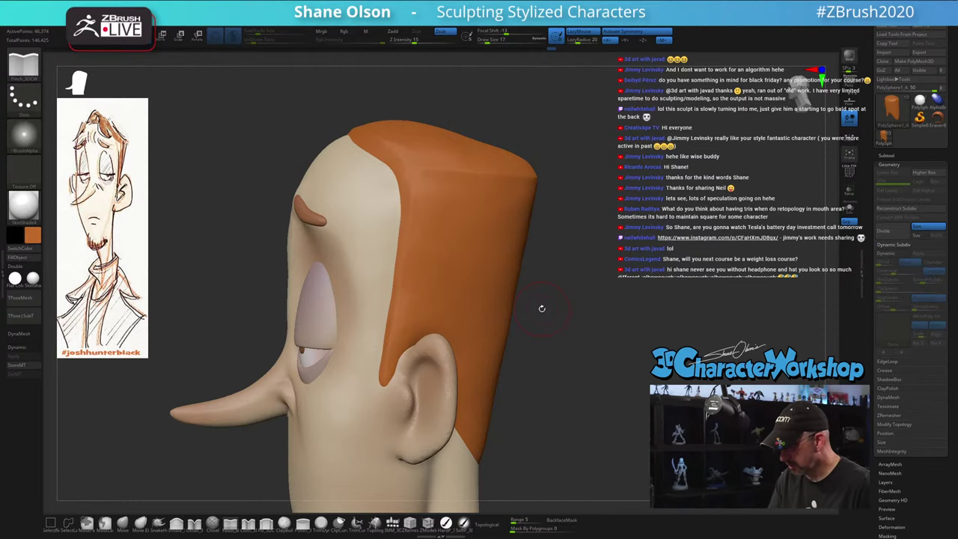
mouse_move(625, 349)
right_down()
mouse_move(591, 297)
mouse_move(576, 341)
mouse_move(564, 333)
mouse_move(567, 308)
mouse_move(553, 342)
right_up()
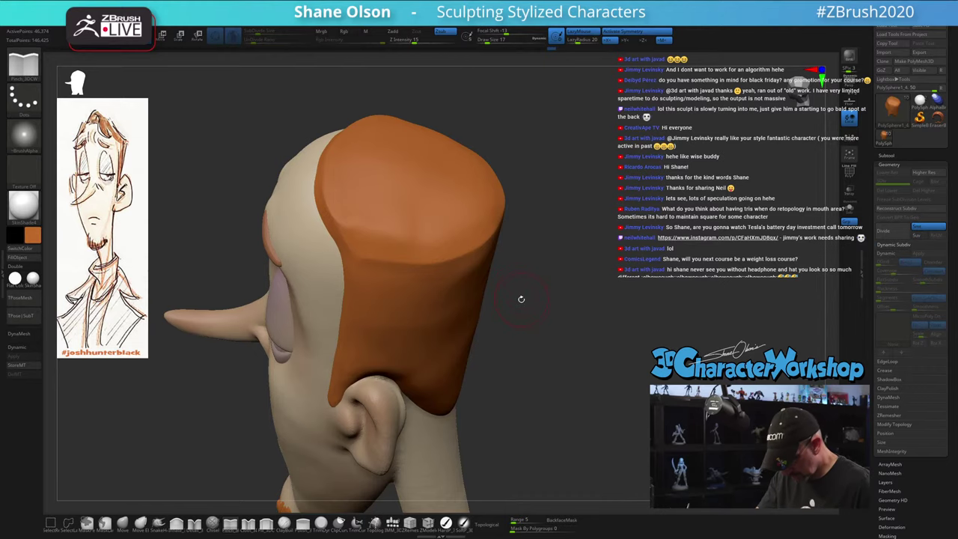
Flatten the top plane of the hair with the hPolish brush at draw size 18
key(b)
key(h)
key(p)
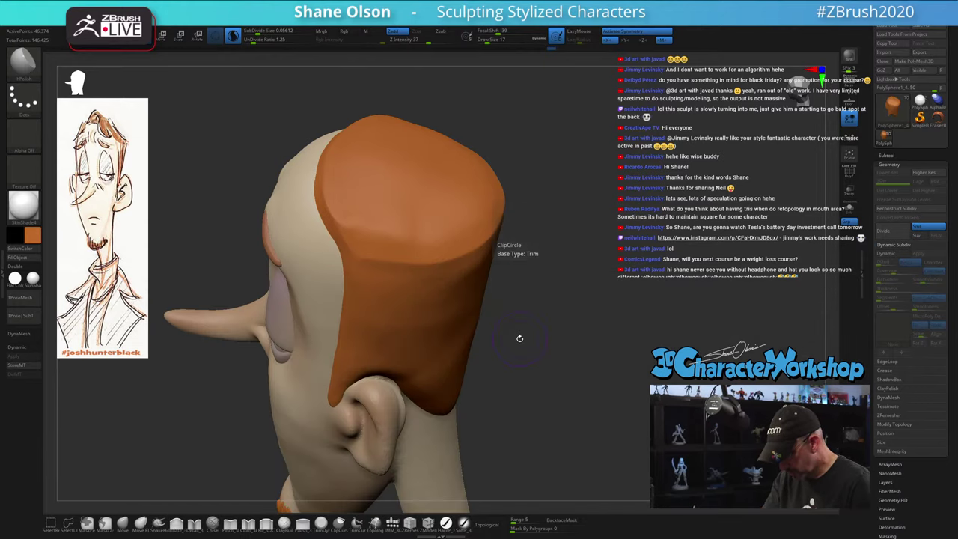
key(s)
drag(525, 315, 527, 314)
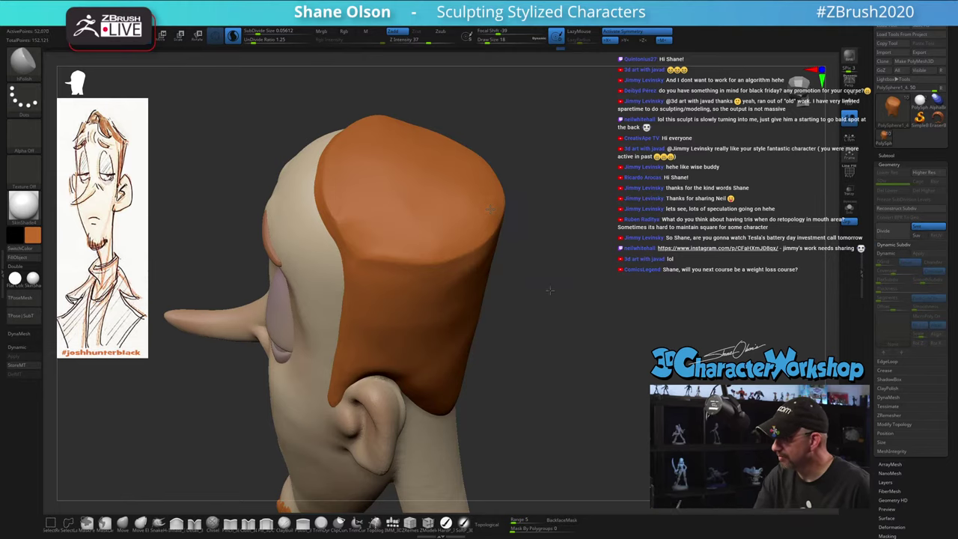
right_drag(550, 290, 549, 282)
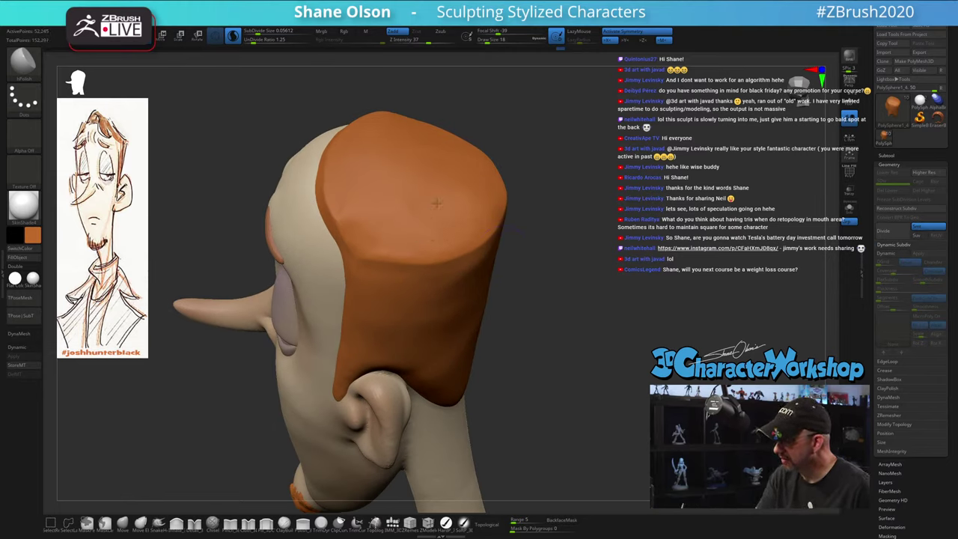
drag(524, 273, 555, 309)
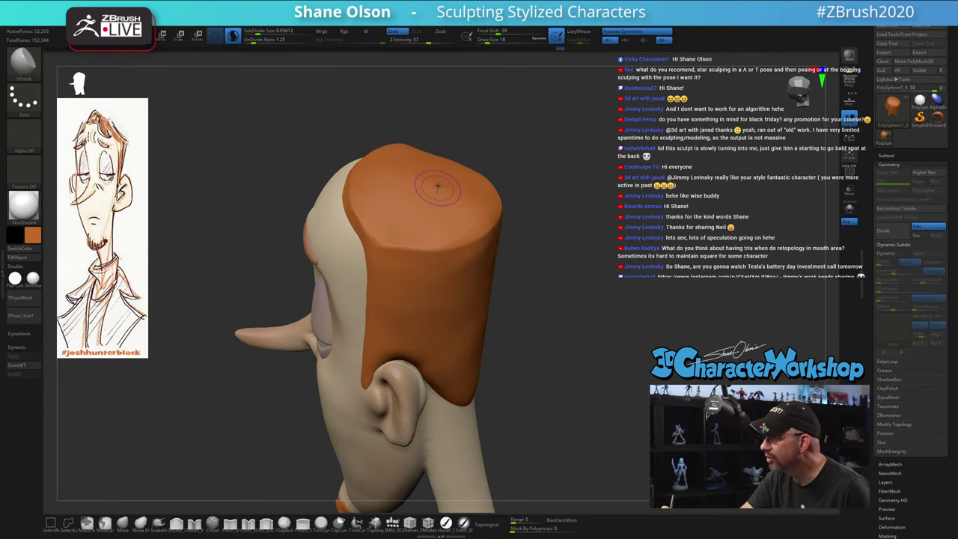
mouse_move(401, 202)
mouse_down()
mouse_move(398, 220)
mouse_move(384, 210)
mouse_up()
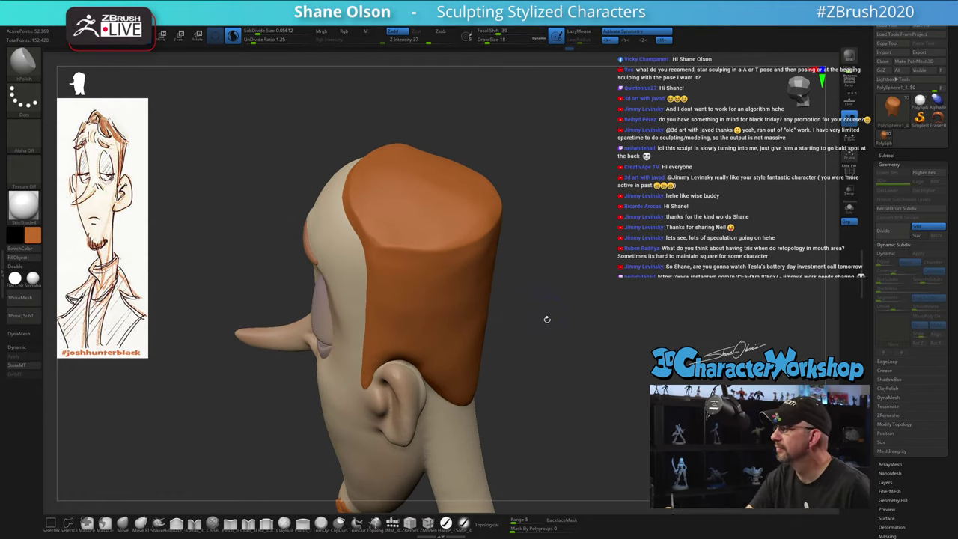
Enlarge the hPolish brush to draw size 27 and flatten the hair's side and top planes toward the back corner
drag(549, 327, 545, 298)
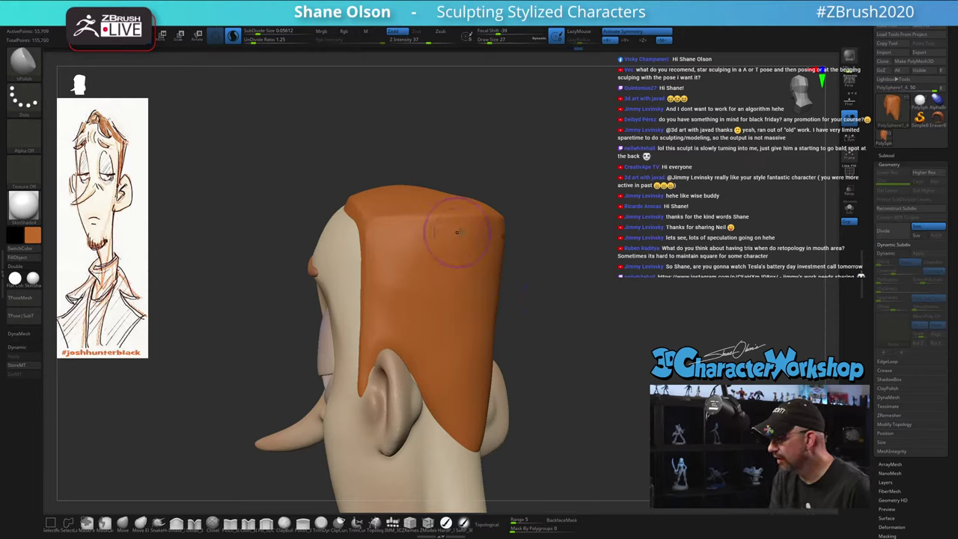
drag(506, 233, 480, 198)
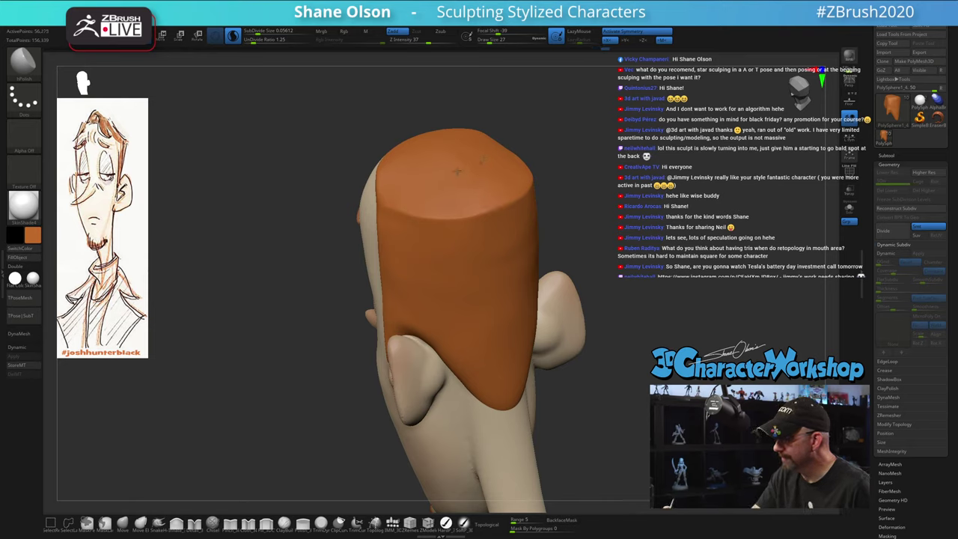
mouse_move(575, 237)
mouse_down()
mouse_move(509, 238)
mouse_move(592, 260)
mouse_move(583, 247)
mouse_move(541, 253)
mouse_up()
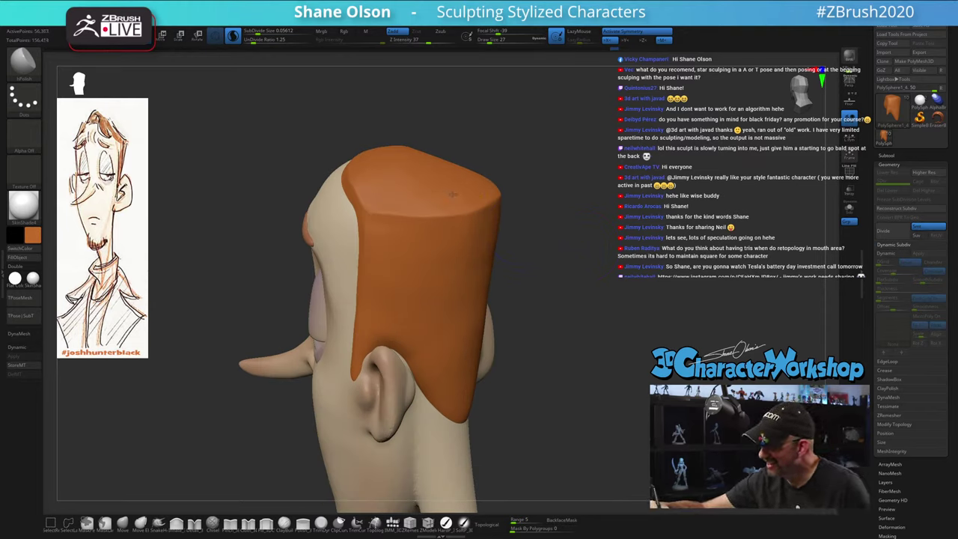
drag(573, 279, 583, 265)
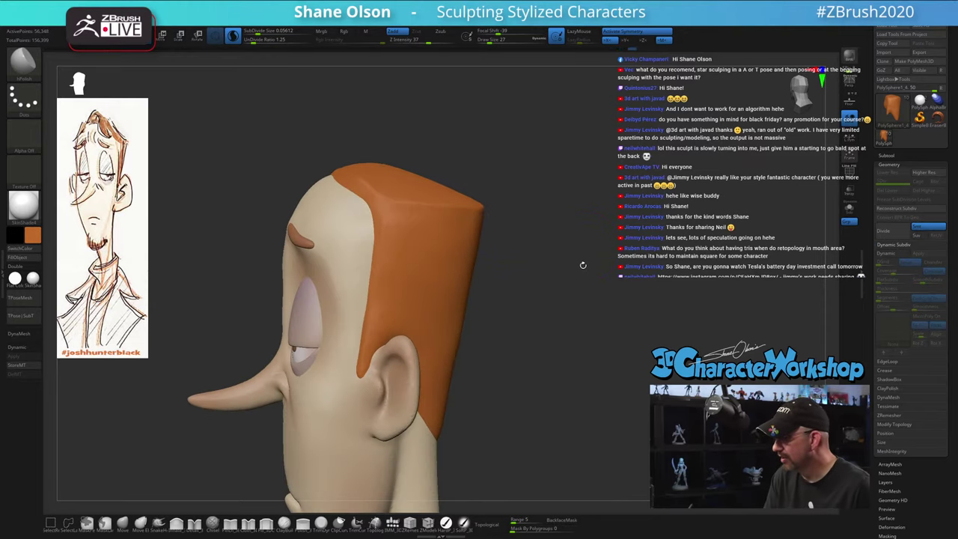
mouse_move(576, 299)
alt+mouse_down()
mouse_move(528, 298)
mouse_move(551, 298)
mouse_move(584, 271)
alt+mouse_up()
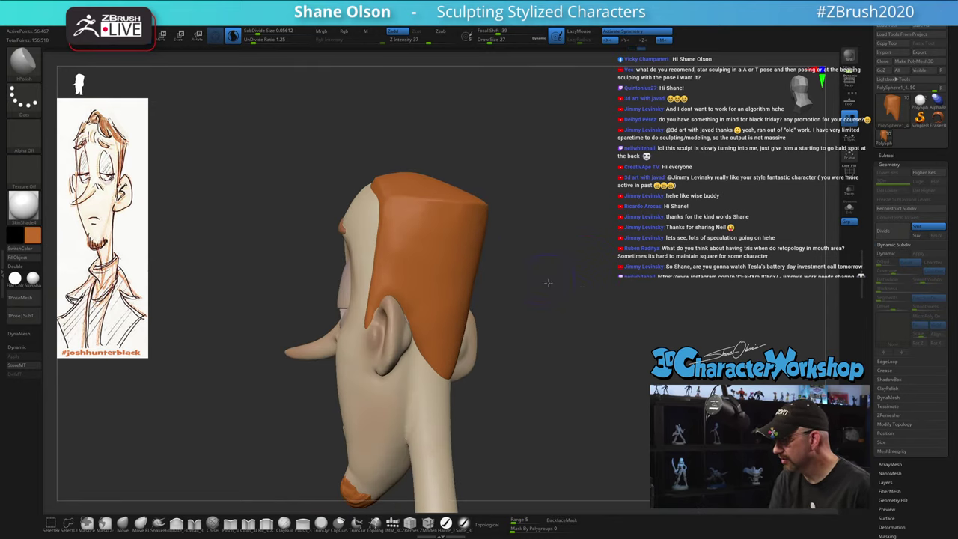
Examine the polished flat-top silhouette and its edges from the side, rear and three-quarter views
drag(507, 225, 557, 286)
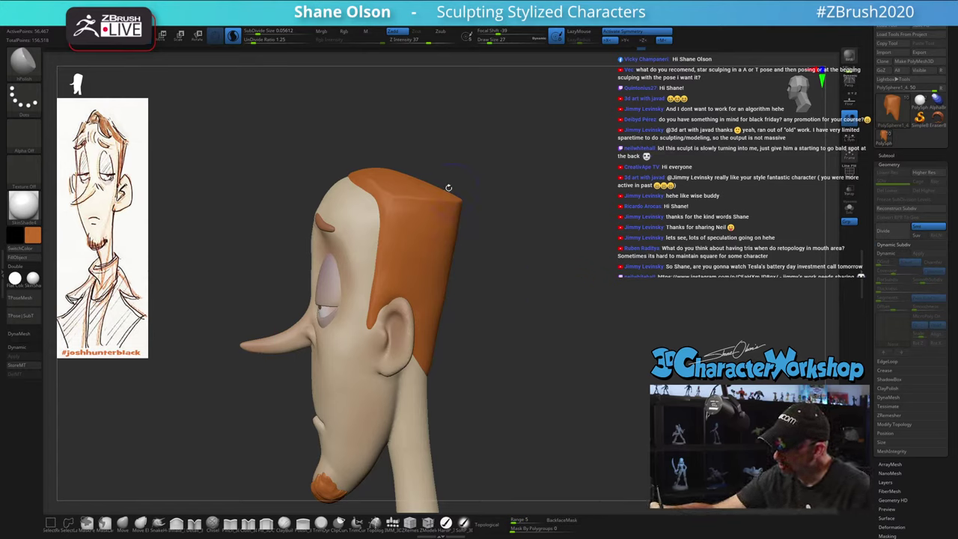
mouse_move(514, 267)
mouse_down()
mouse_move(526, 302)
mouse_move(524, 267)
mouse_up()
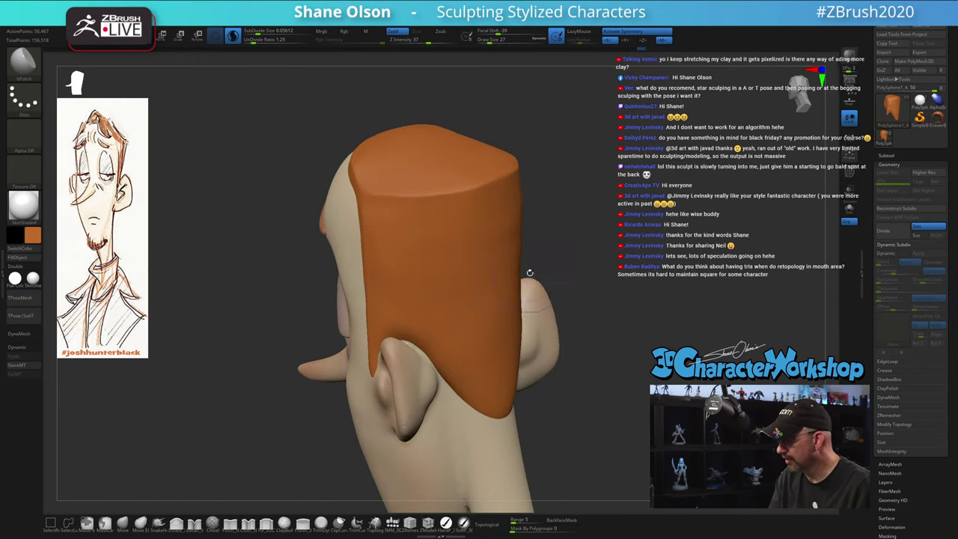
mouse_move(570, 199)
mouse_down()
mouse_move(545, 229)
mouse_move(566, 251)
mouse_up()
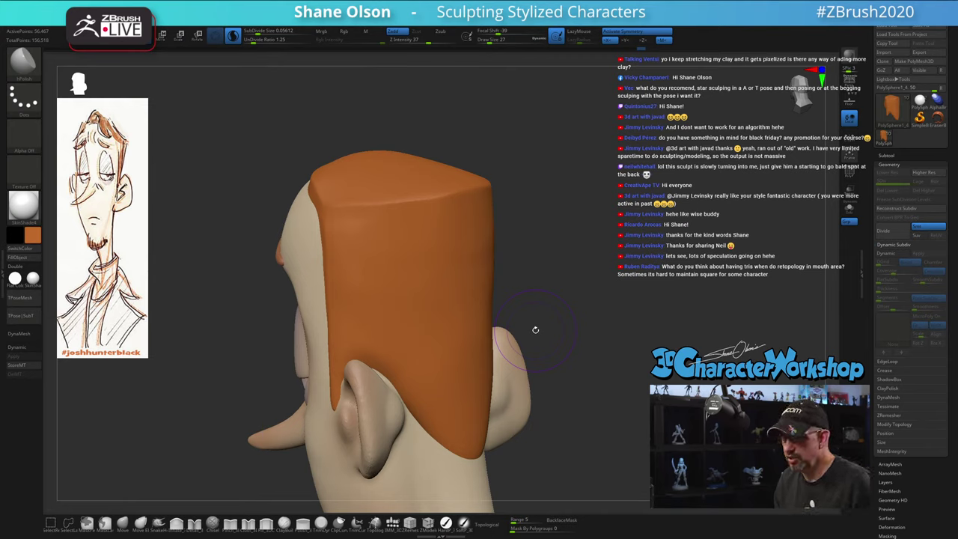
drag(535, 329, 460, 233)
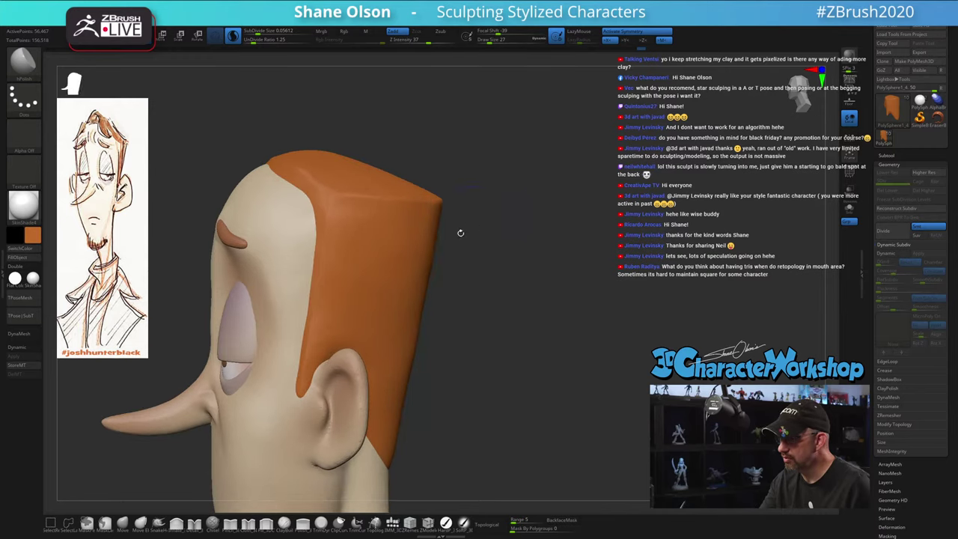
Show the hair's wireframe and examine its mesh density from the side
drag(528, 329, 527, 343)
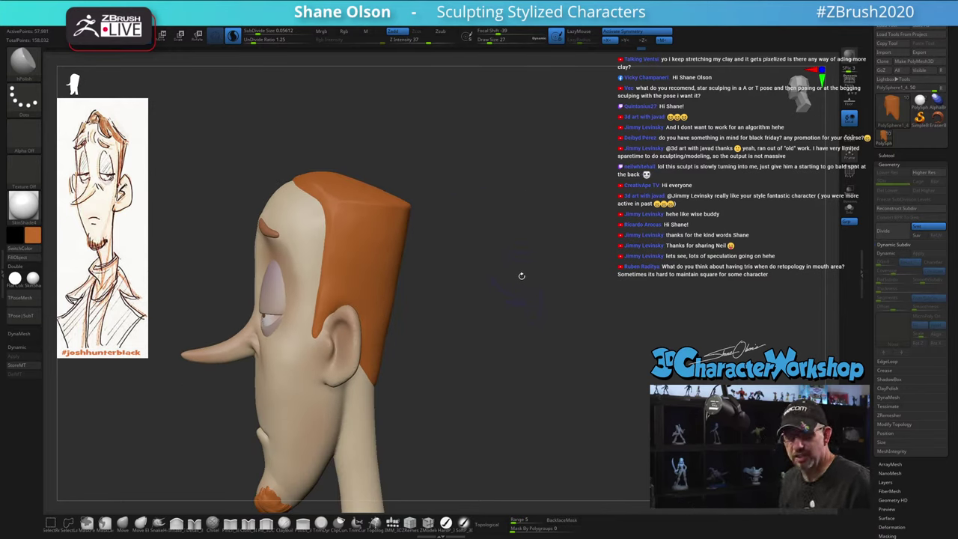
drag(520, 231, 448, 275)
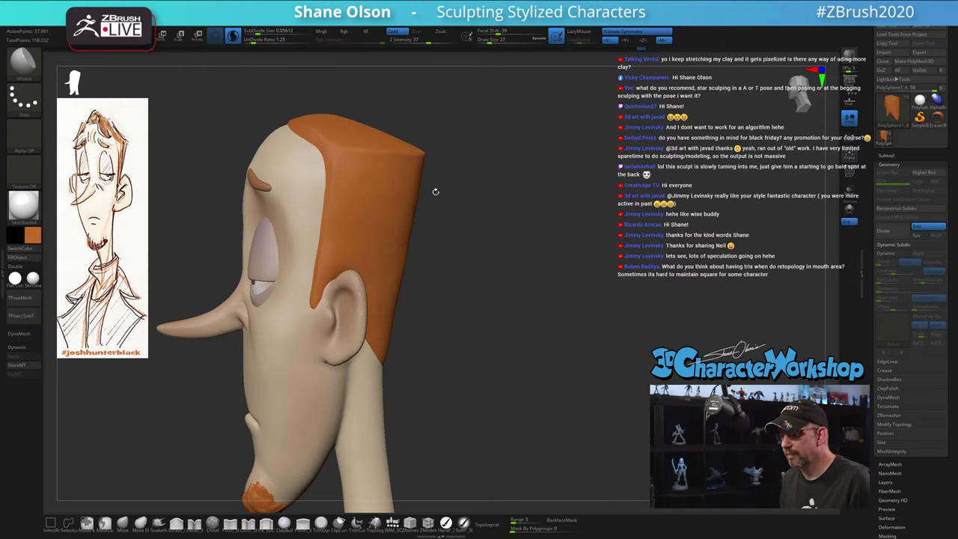
key(shift+f)
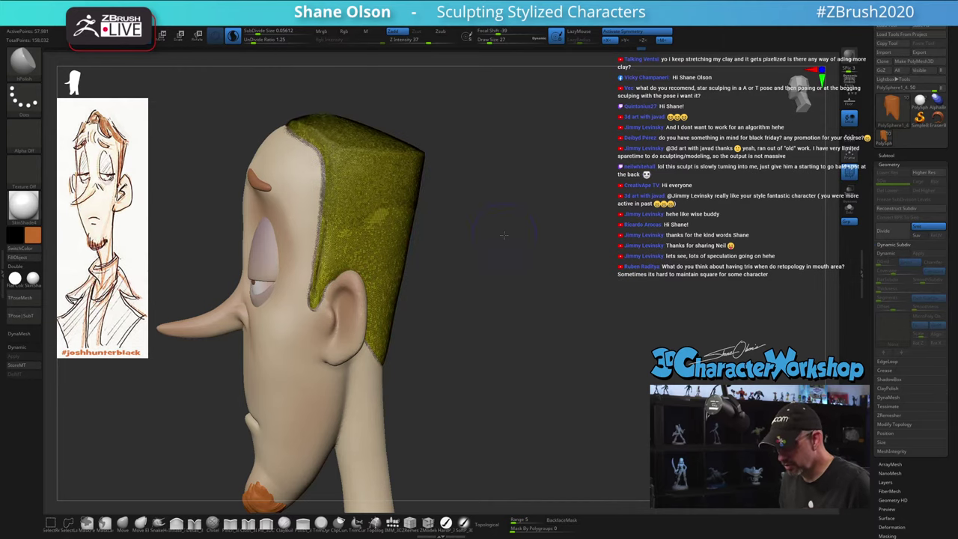
drag(511, 221, 510, 248)
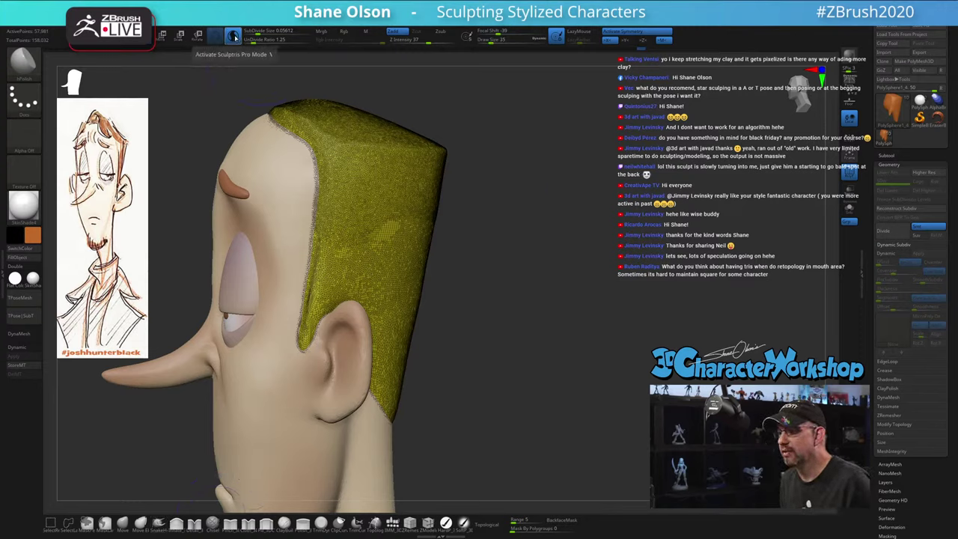
Try pulling a long curved tendril from the back of the hair with SnakeHook at draw size 49 and Sculptris Pro active, and undo it
click(158, 523)
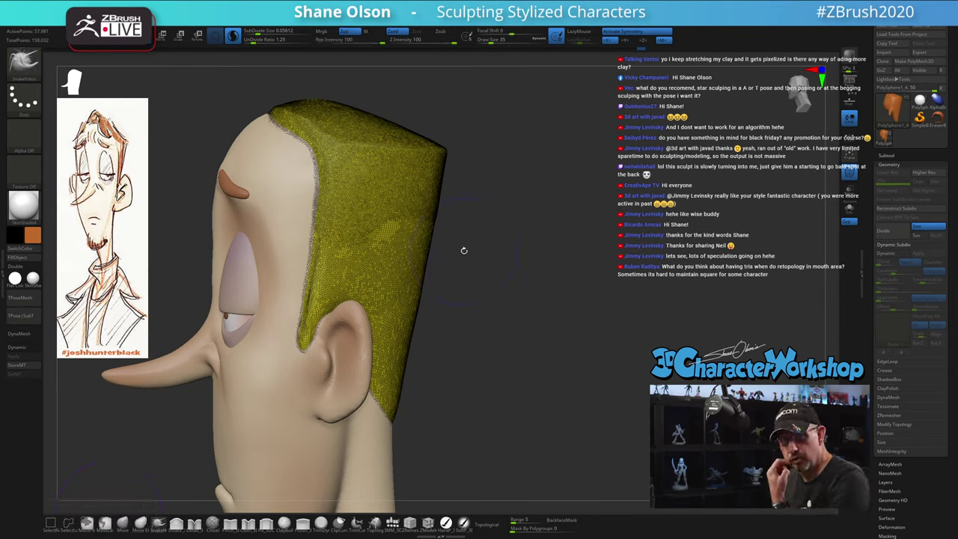
key(s)
mouse_move(422, 243)
mouse_down()
mouse_move(440, 254)
mouse_move(658, 258)
mouse_move(700, 374)
mouse_move(696, 305)
mouse_up()
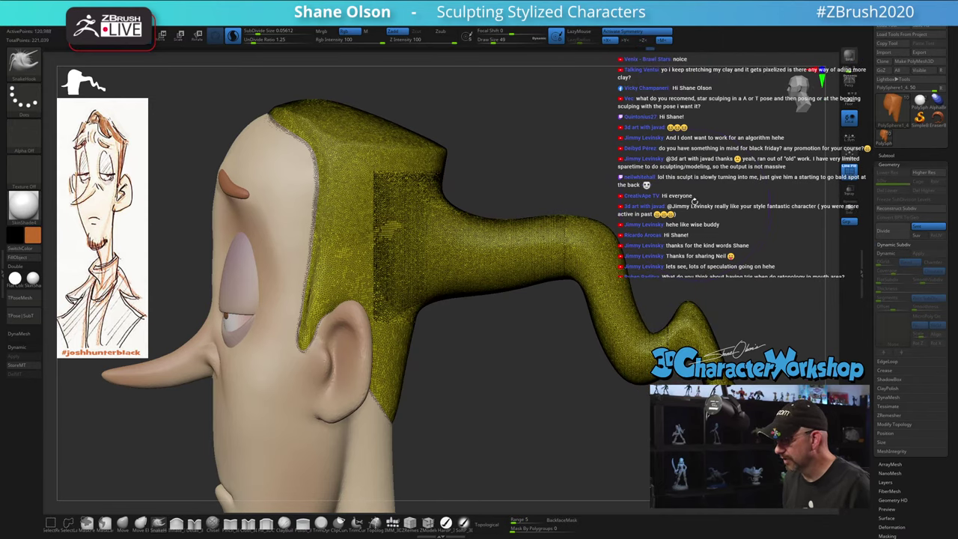
ctrl+drag(695, 201, 674, 218)
key(ctrl+z)
key(ctrl+z)
key(ctrl+z)
drag(603, 209, 600, 240)
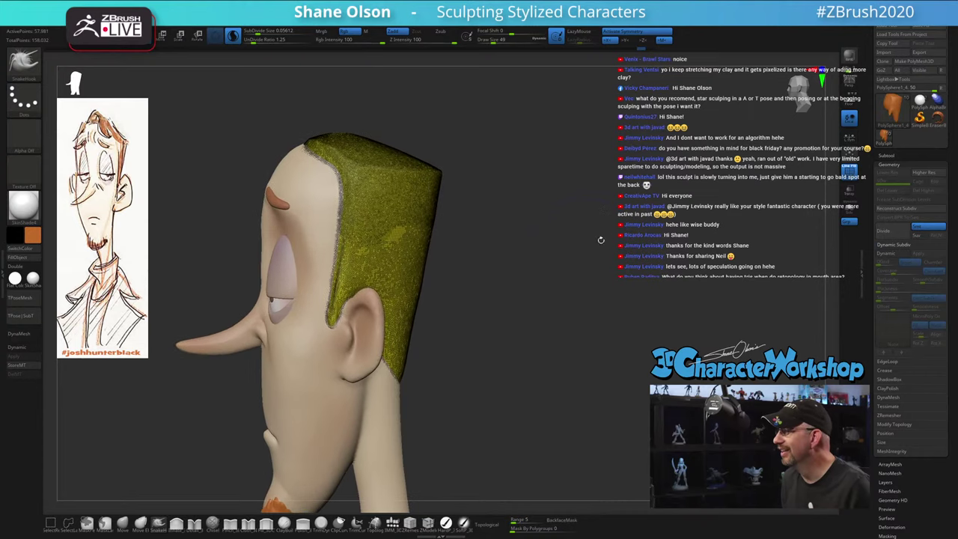
Try pulling the back of the hair outward with SnakeHook enlarged to draw size 58, and undo each stroke
key(s)
click(487, 259)
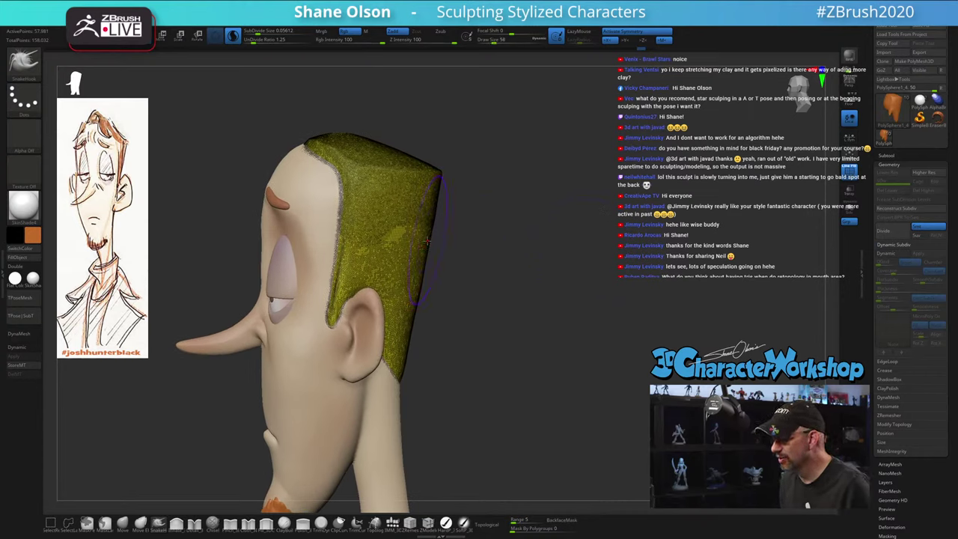
drag(416, 252, 443, 255)
key(ctrl+z)
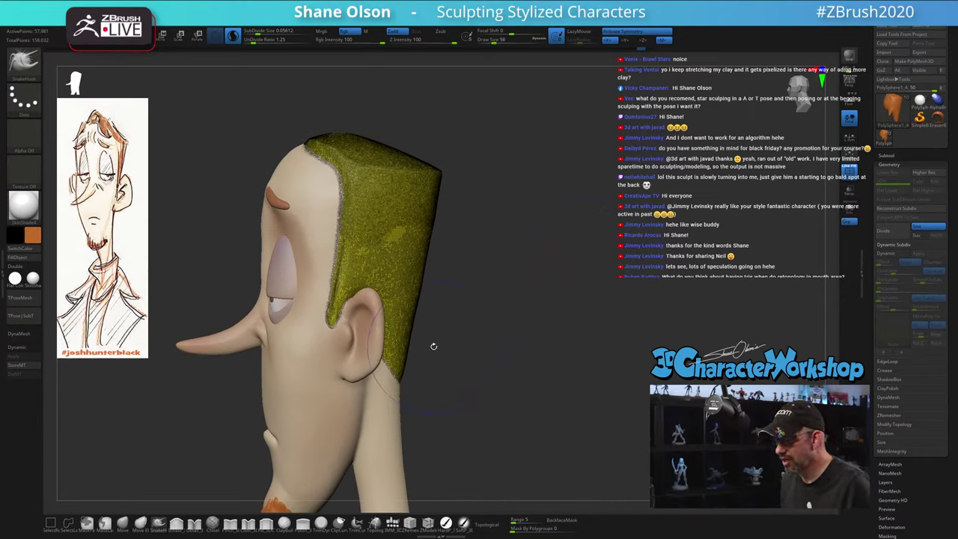
mouse_move(404, 343)
mouse_down()
mouse_move(459, 341)
mouse_move(536, 361)
mouse_up()
key(ctrl+z)
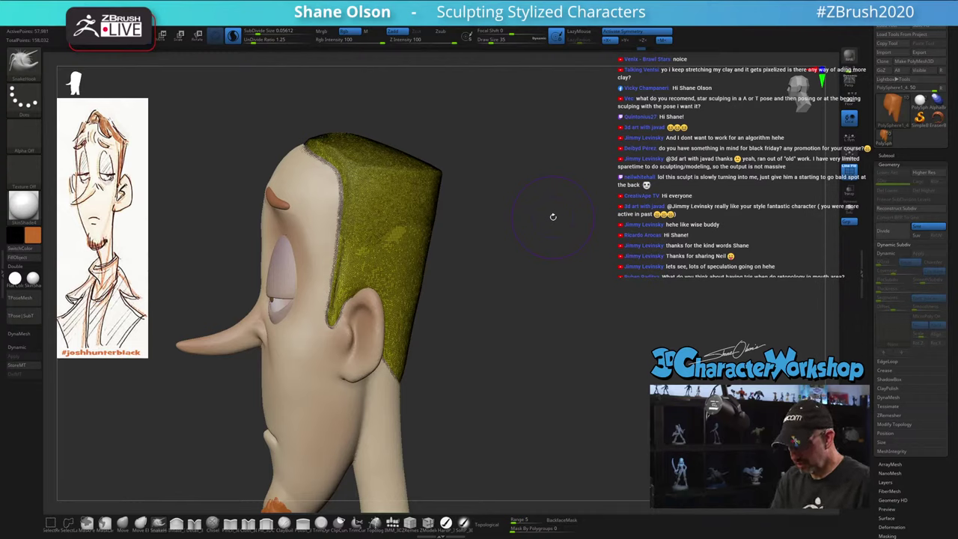
Turn off Sculptris Pro, try pulling a tendril from the back of the hair with SnakeHook at draw size 35, and undo it
click(232, 35)
mouse_move(419, 273)
mouse_down()
mouse_move(449, 288)
mouse_move(512, 294)
mouse_move(589, 358)
mouse_move(601, 395)
mouse_up()
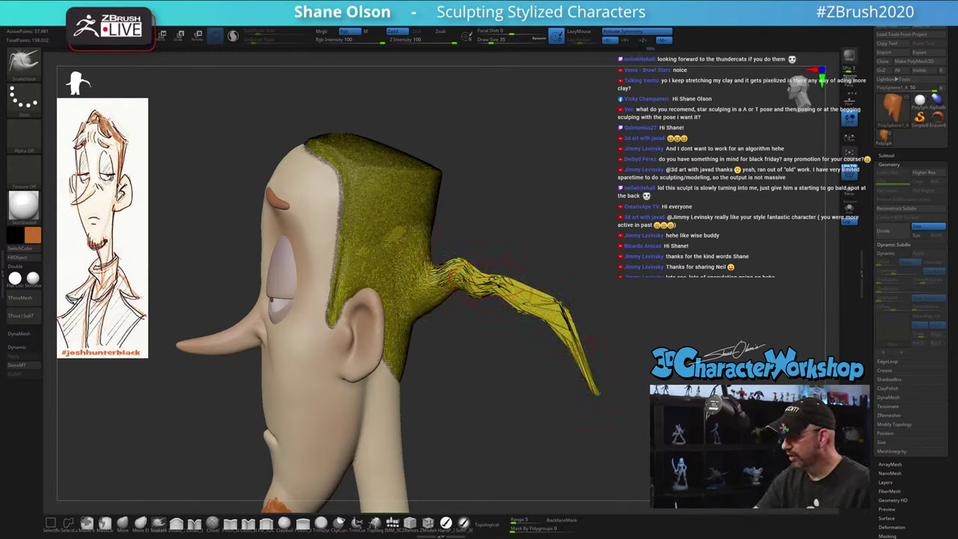
mouse_move(669, 381)
mouse_down()
mouse_move(624, 398)
mouse_move(663, 391)
mouse_move(658, 367)
mouse_move(703, 366)
mouse_move(666, 365)
mouse_up()
key(ctrl+z)
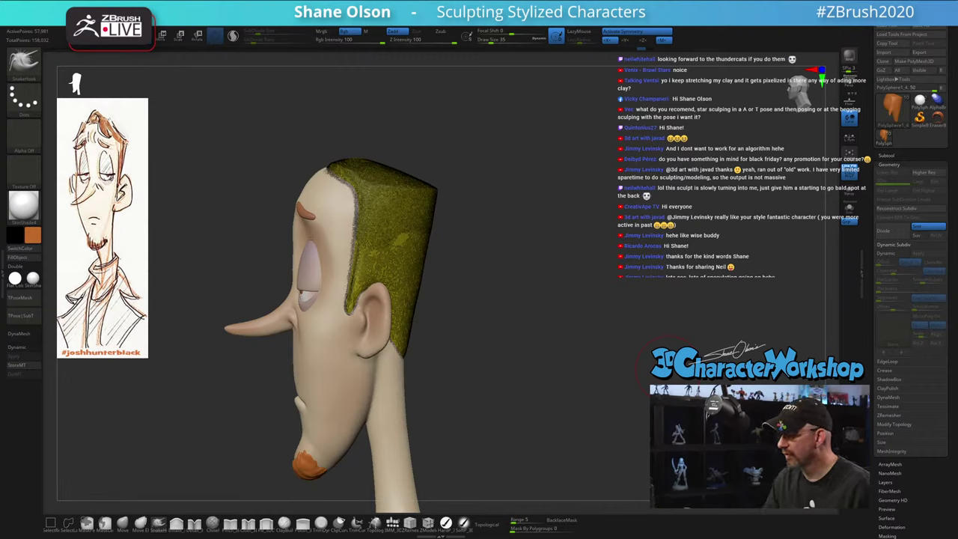
Try stretching another tendril from the side of the hair with SnakeHook without Sculptris Pro, and undo it
drag(548, 240, 556, 242)
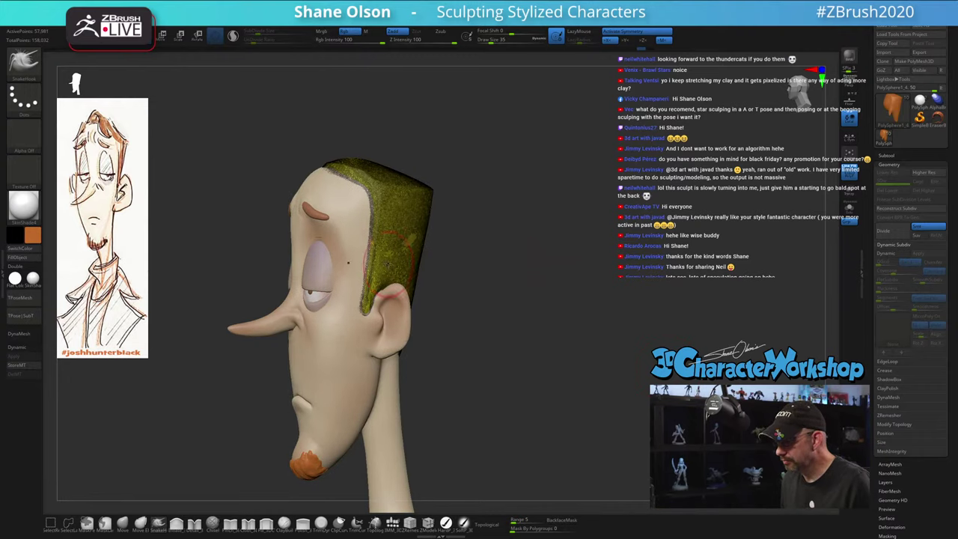
mouse_move(397, 254)
mouse_down()
mouse_move(576, 262)
mouse_move(603, 281)
mouse_move(449, 282)
mouse_move(569, 281)
mouse_up()
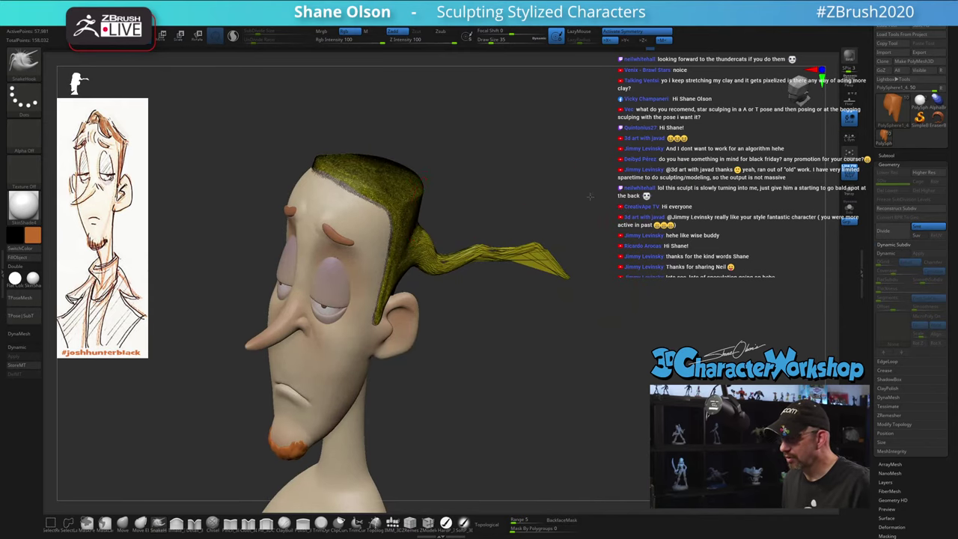
shift+drag(589, 191, 584, 192)
key(ctrl+z)
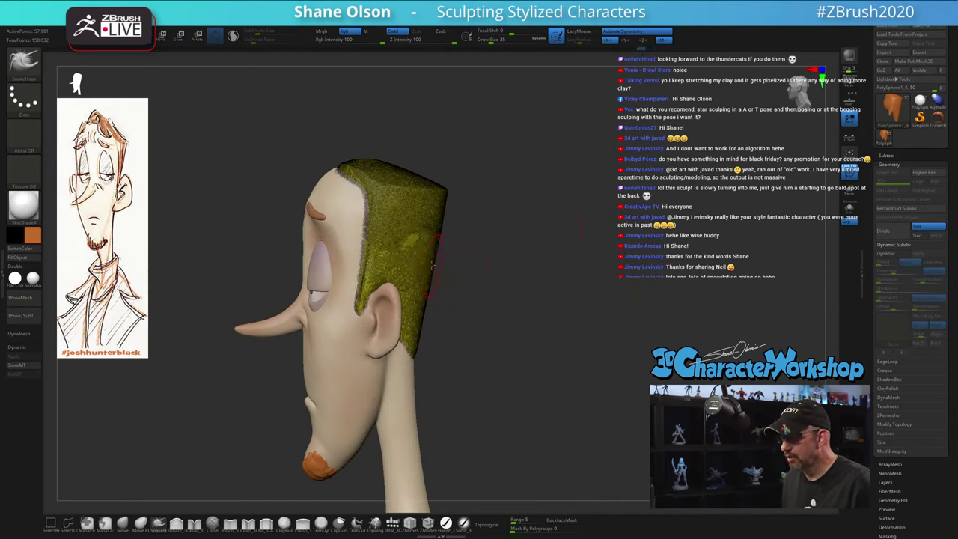
Try pulling strands from the back of the hair, remesh them with DynaMesh at resolution 384, and undo both changes
drag(562, 258, 591, 259)
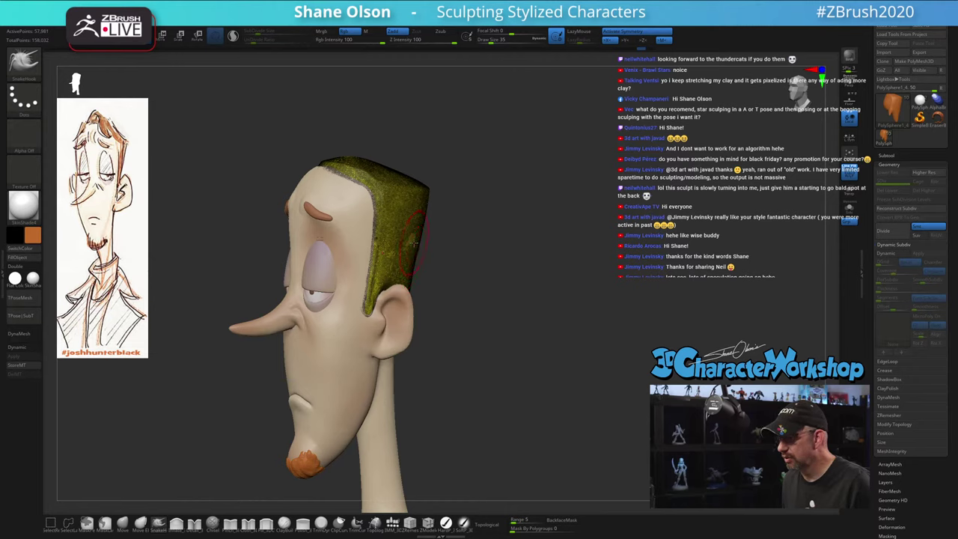
mouse_move(404, 253)
mouse_down()
mouse_move(477, 234)
mouse_move(508, 283)
mouse_up()
drag(675, 193, 663, 189)
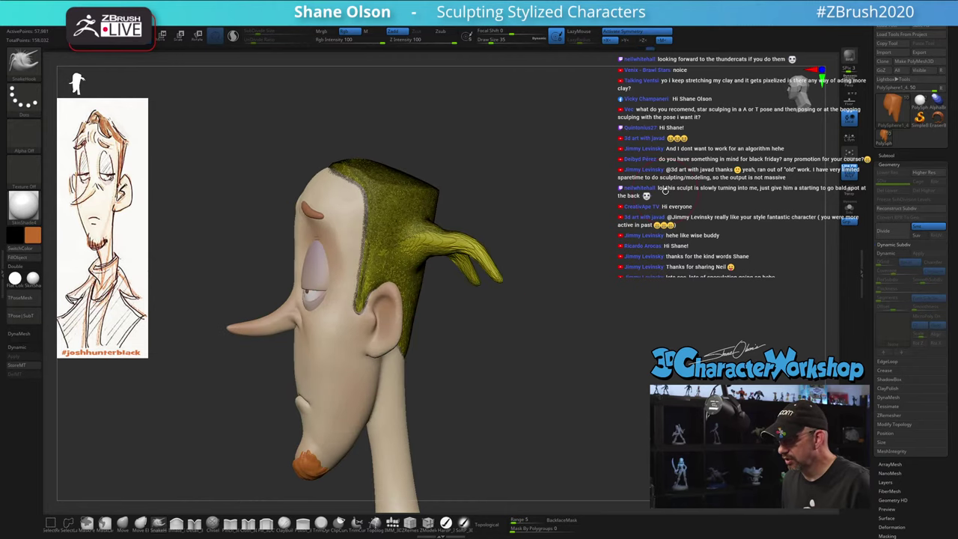
click(887, 398)
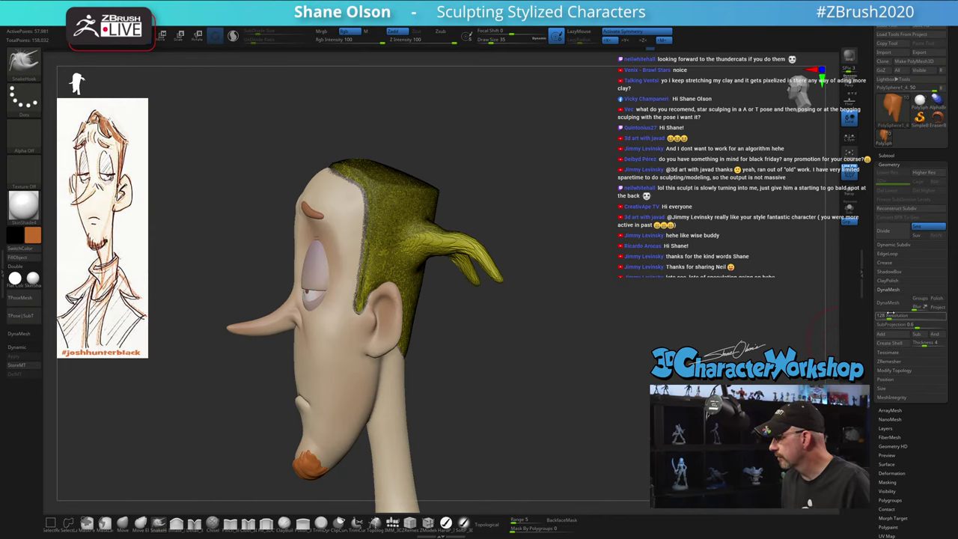
drag(887, 315, 897, 315)
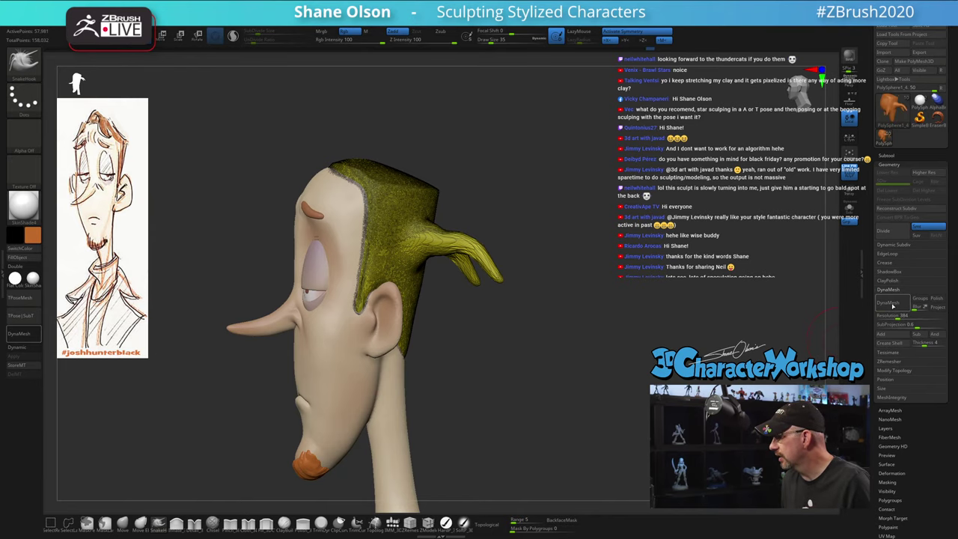
click(893, 304)
ctrl+right_drag(600, 208, 598, 243)
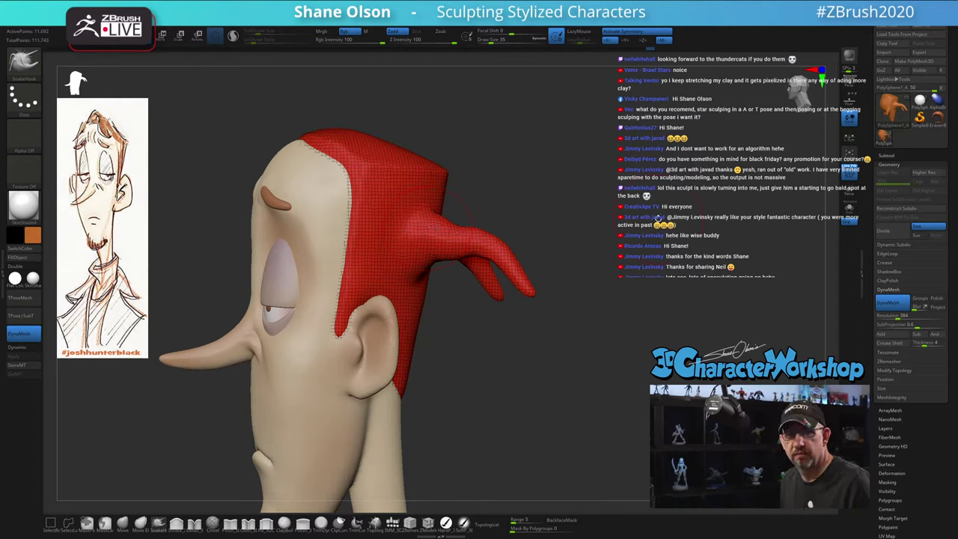
key(ctrl+z)
drag(610, 247, 595, 232)
key(ctrl+z)
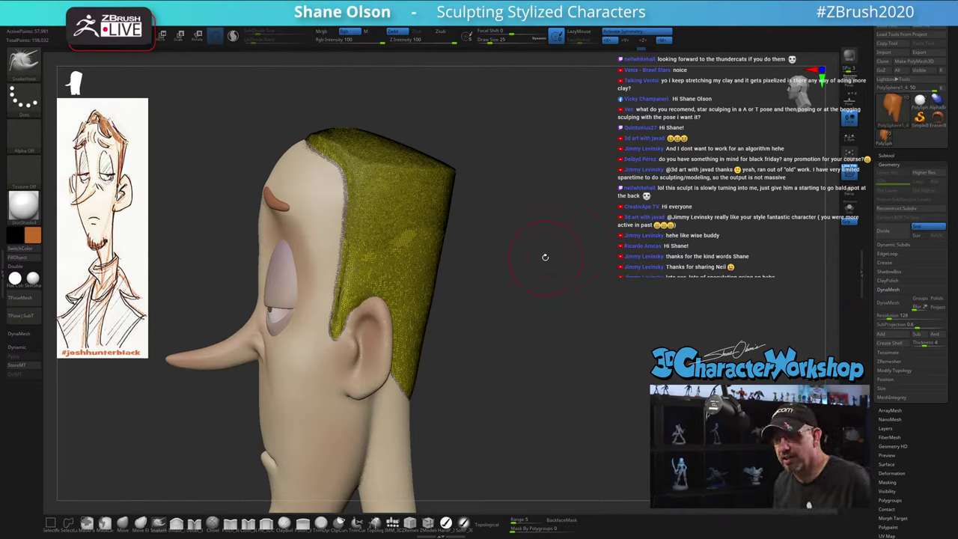
Hide the hair's wireframe and switch to the hPolish brush, checking the flat top from above and the side
drag(489, 381, 564, 330)
key(shift+f)
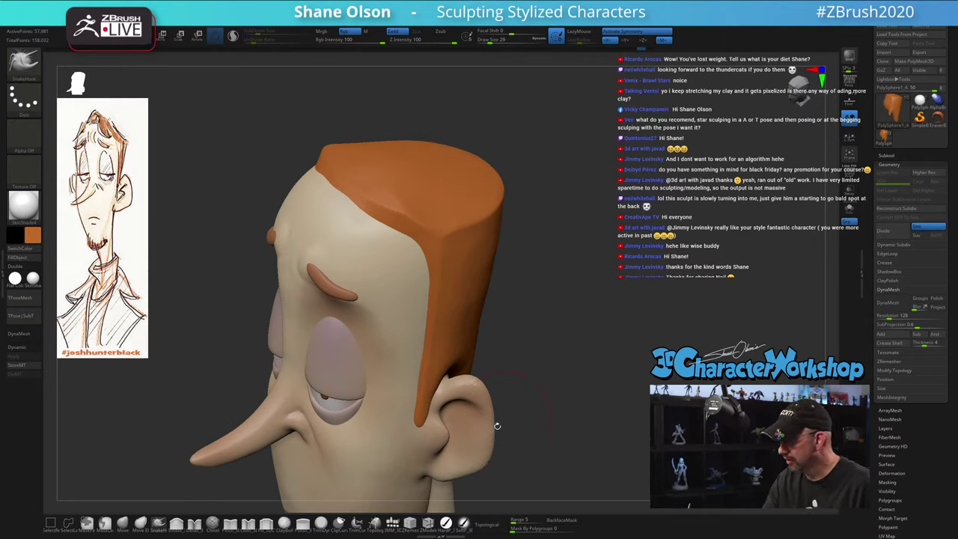
key(b)
key(h)
key(p)
drag(541, 350, 536, 367)
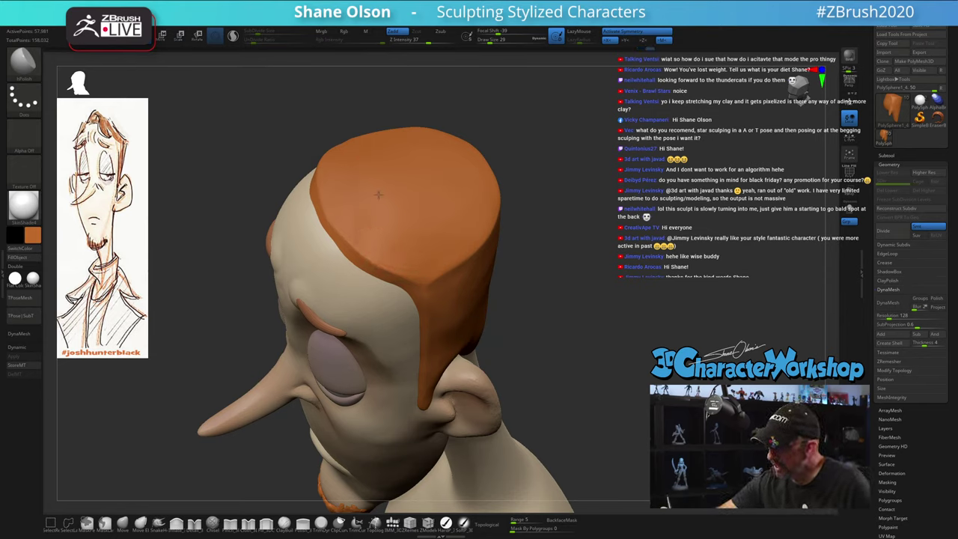
drag(559, 313, 547, 264)
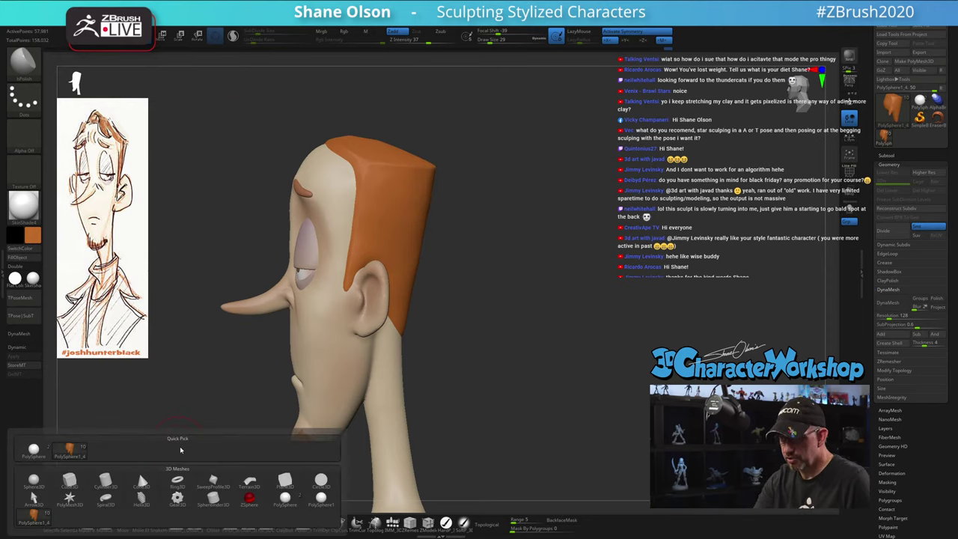
Switch to the Move brush and toggle Sculptris Pro on and back off
click(124, 524)
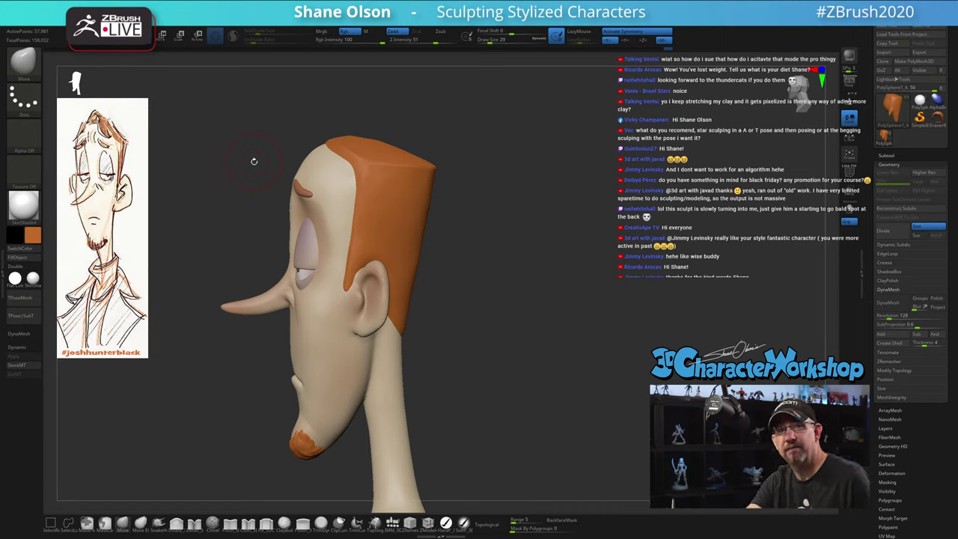
key(shift)
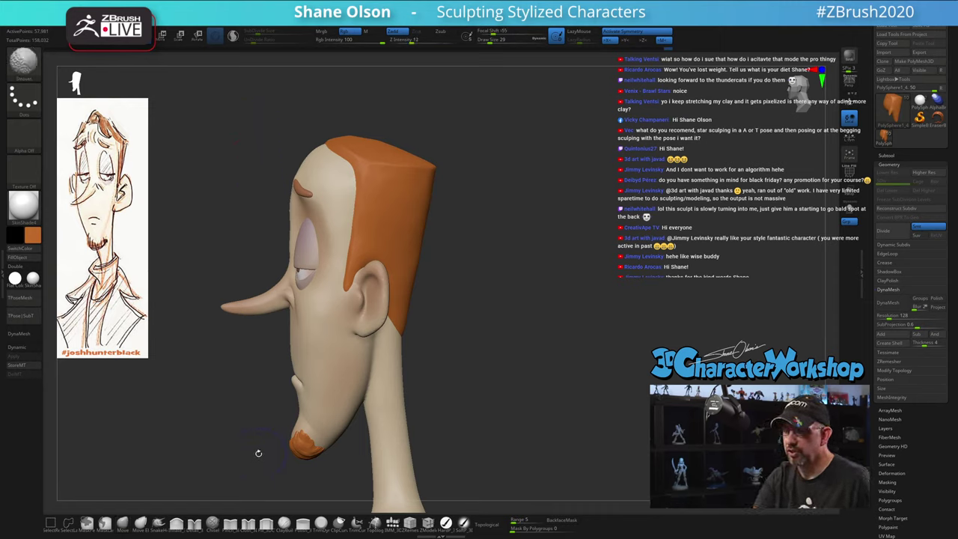
click(233, 36)
click(234, 37)
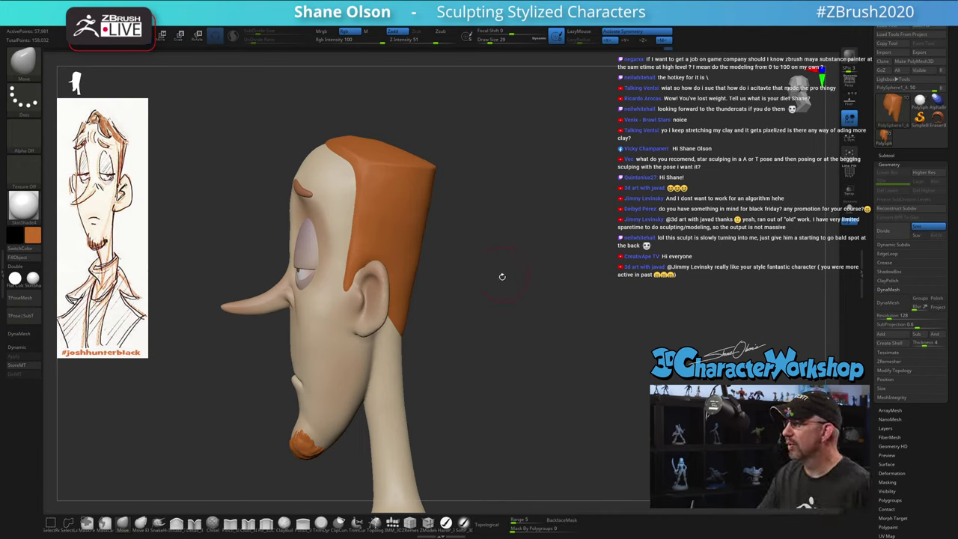
Face the head from the front and switch to the DE_HairTubes brush at draw size 35
mouse_move(501, 295)
mouse_down()
mouse_move(514, 367)
mouse_move(555, 296)
mouse_up()
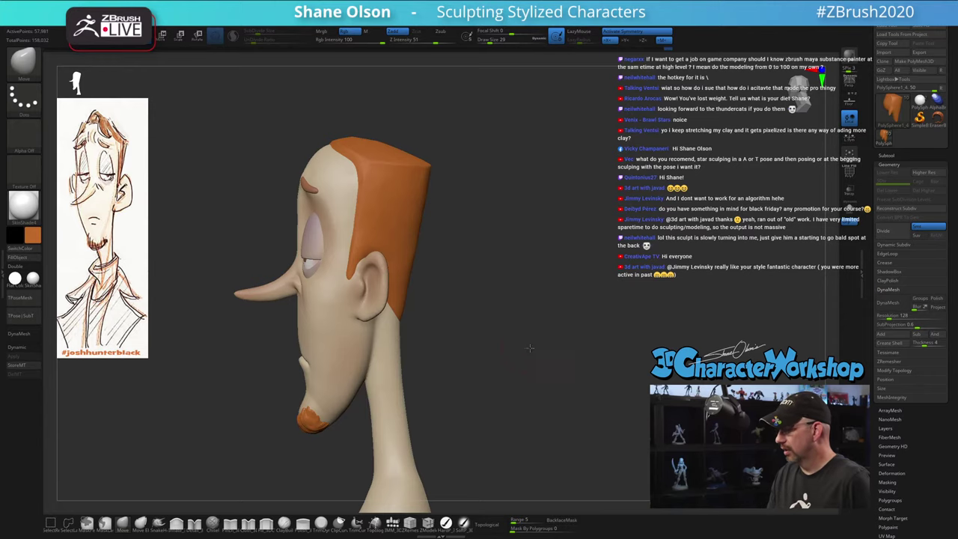
mouse_move(537, 334)
mouse_down()
mouse_move(576, 344)
mouse_move(546, 353)
mouse_move(576, 346)
mouse_move(581, 328)
mouse_up()
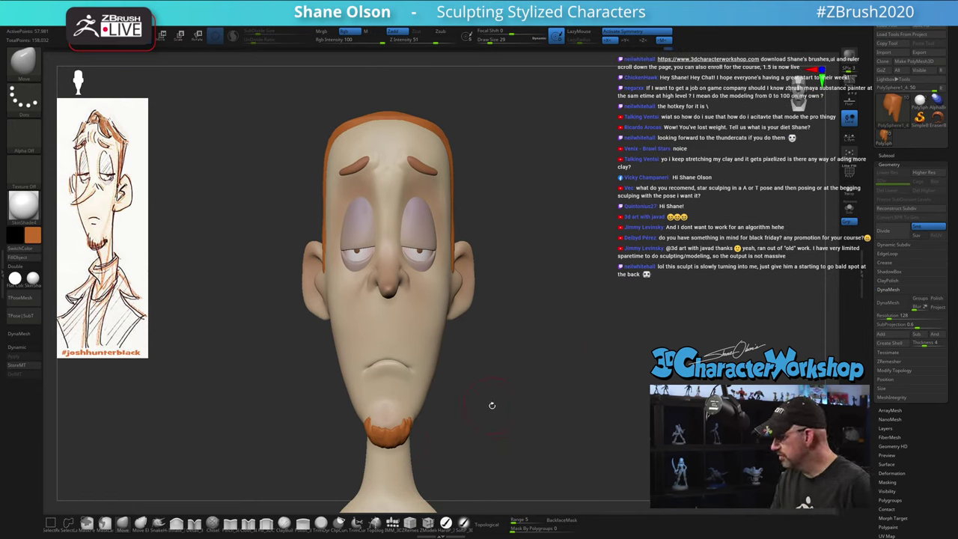
key(b)
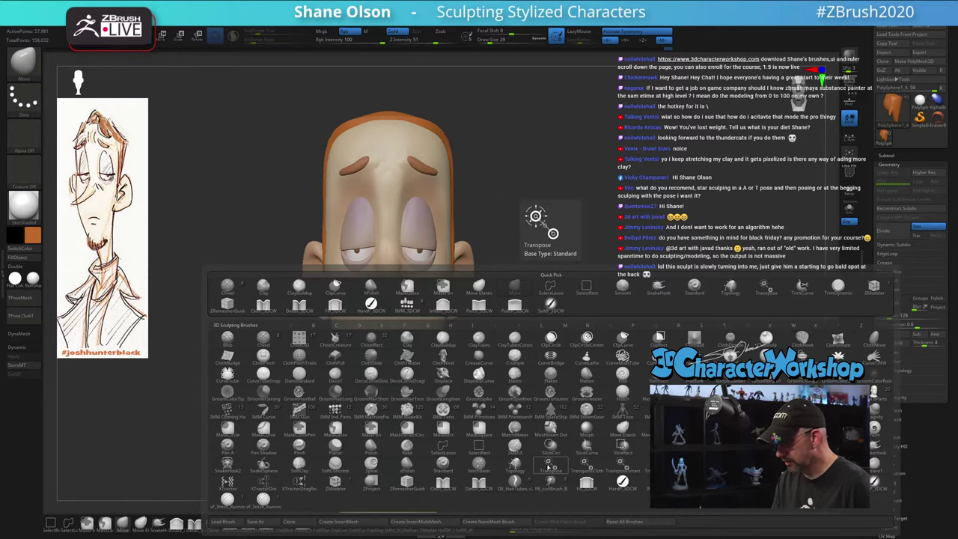
click(515, 485)
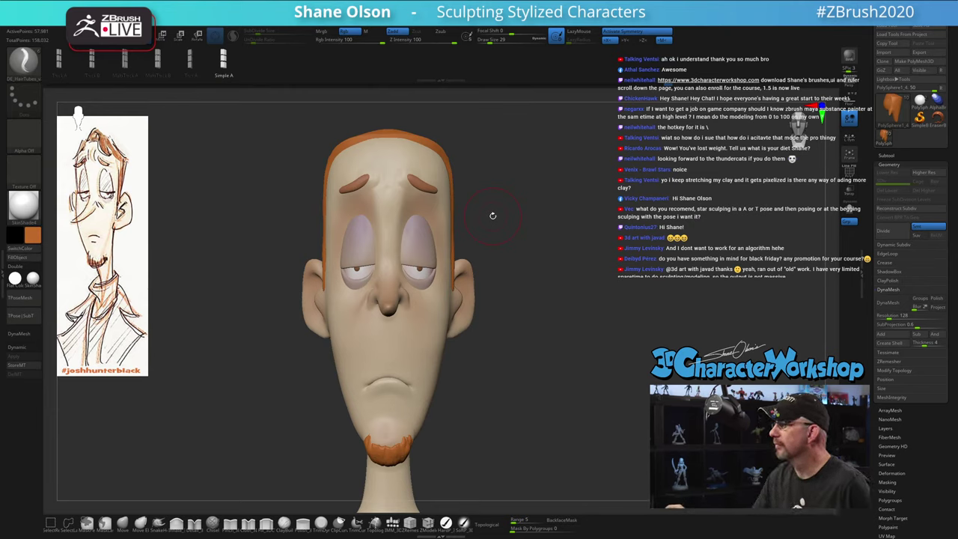
alt+drag(539, 216, 543, 218)
key(ctrl+z)
key(s)
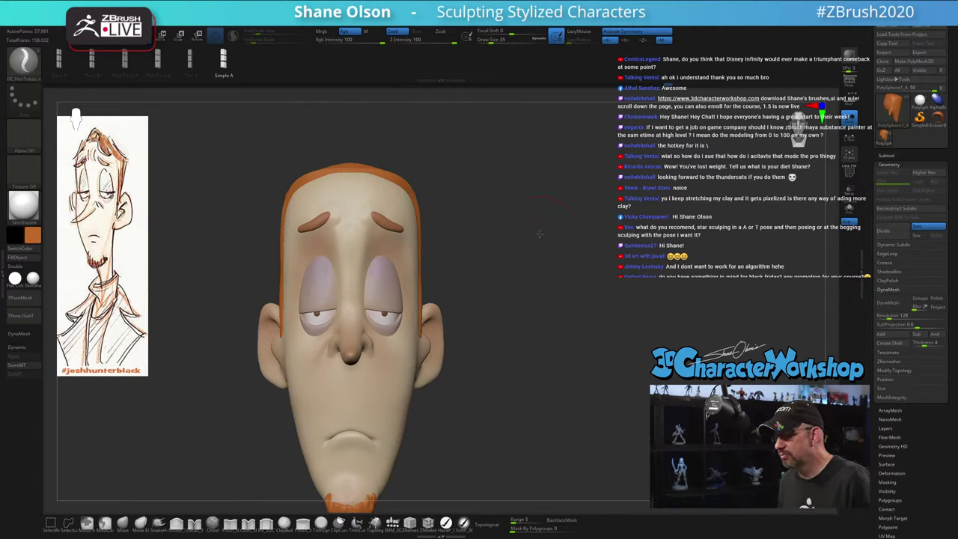
Turn off symmetry and draw a Simple A hair tube sweeping sideways from the top of the front hairline
drag(539, 234, 534, 235)
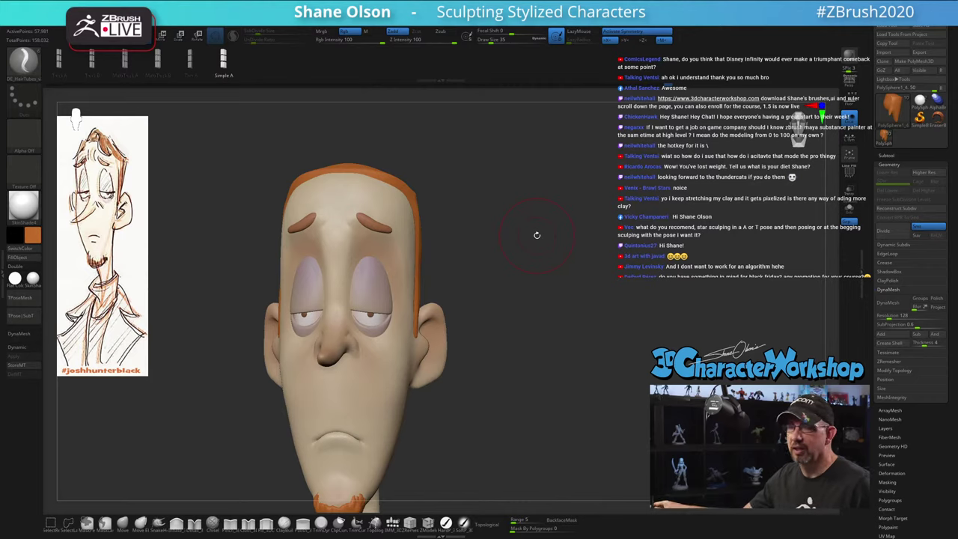
mouse_move(535, 350)
mouse_down()
mouse_move(493, 338)
mouse_move(537, 327)
mouse_move(502, 244)
mouse_move(489, 280)
mouse_up()
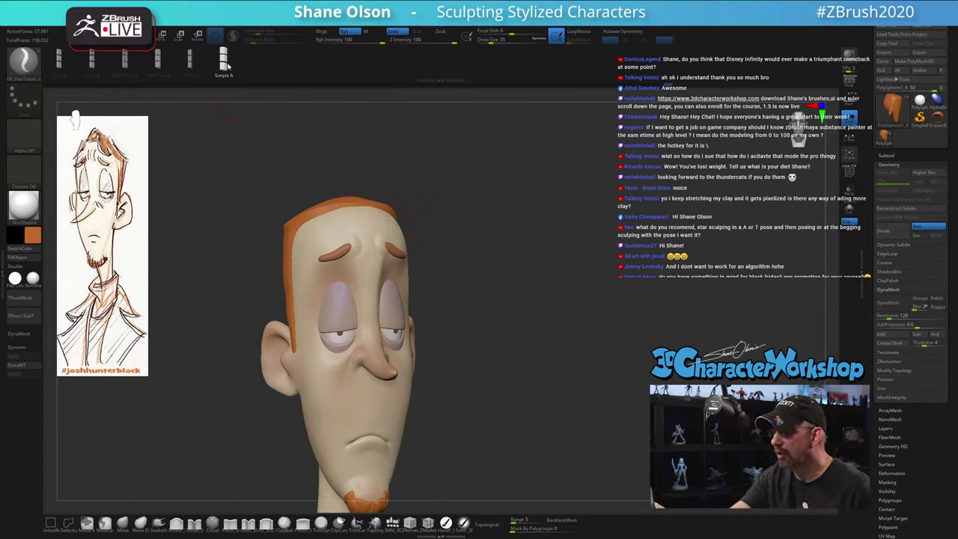
drag(338, 203, 479, 167)
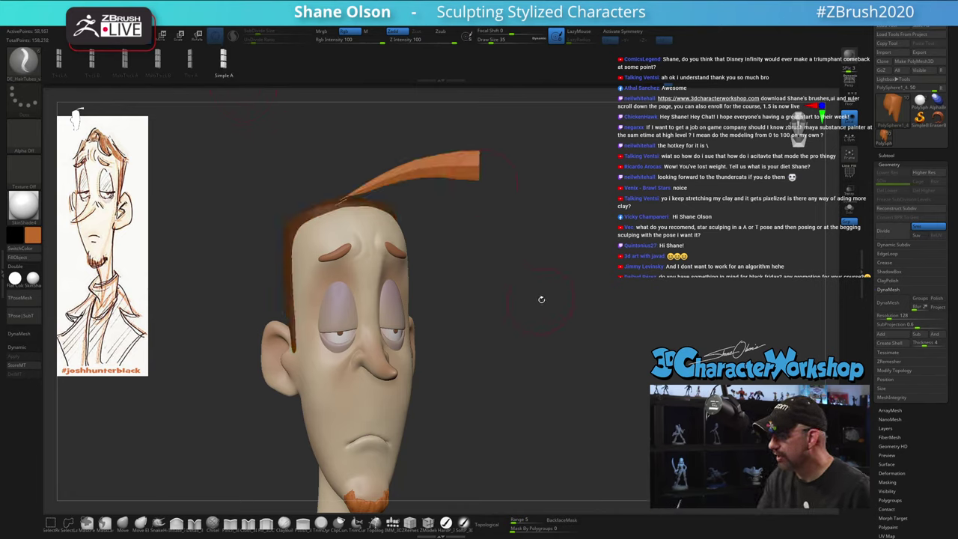
Undo the sideways hair tube and try redrawing it from the top of the front hairline, including a longer one at draw size 31
key(ctrl+z)
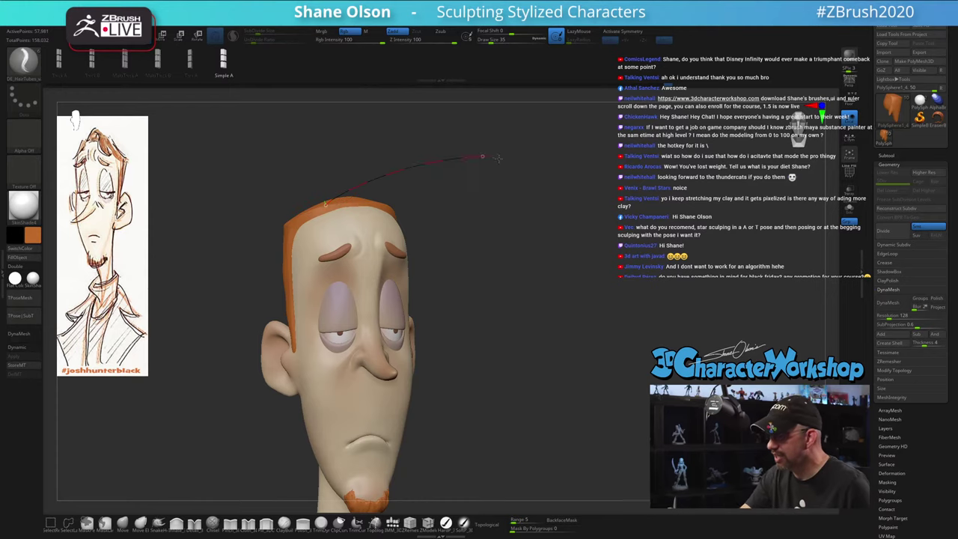
drag(346, 192, 493, 159)
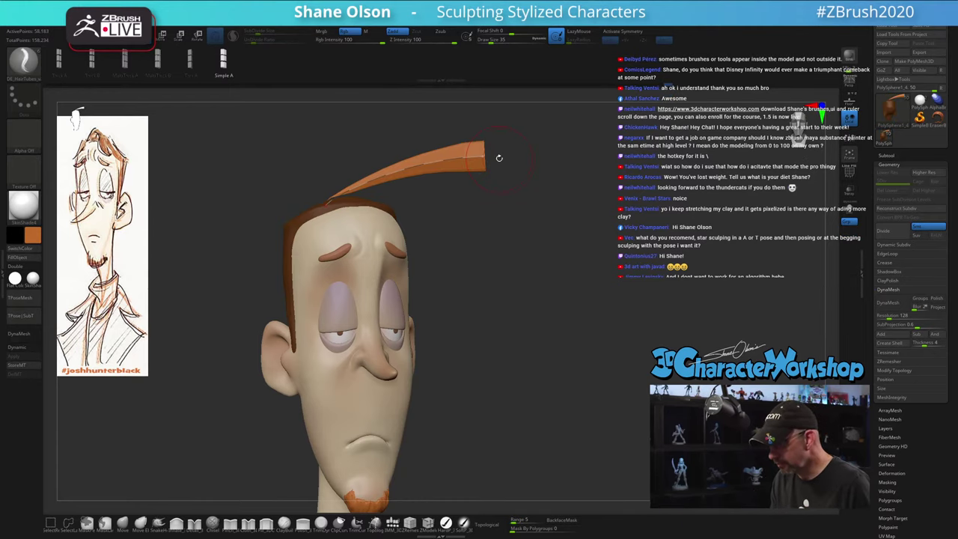
key(ctrl+z)
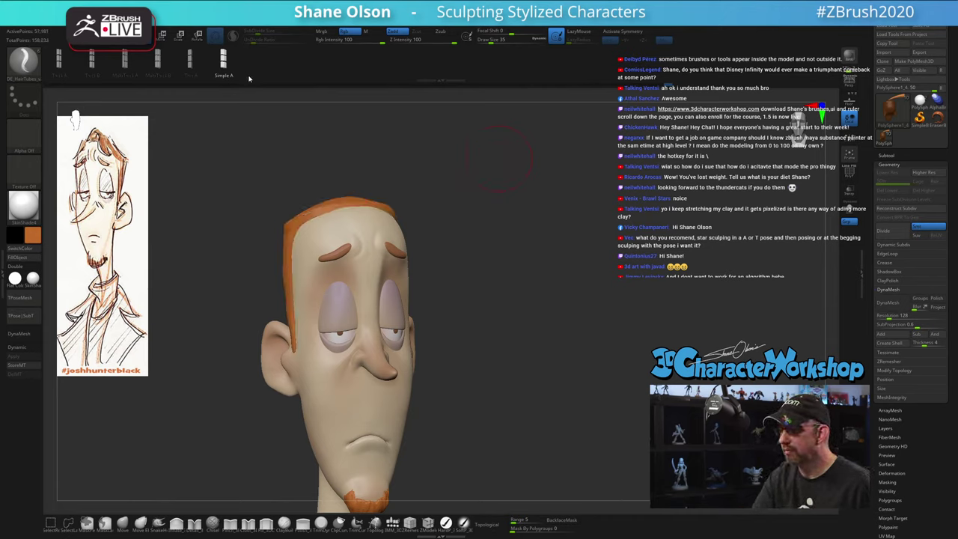
mouse_move(498, 158)
alt+mouse_down()
mouse_move(470, 321)
mouse_move(498, 330)
alt+mouse_up()
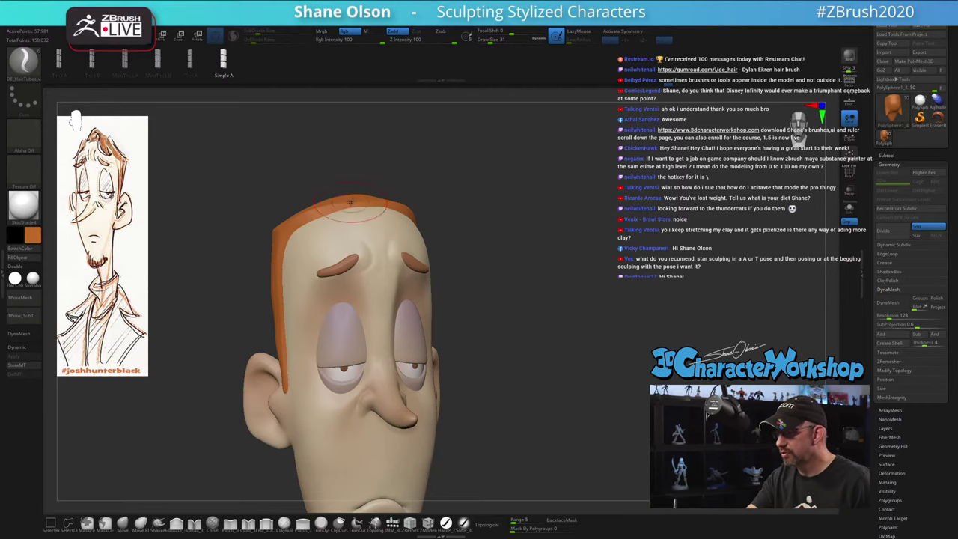
drag(353, 202, 590, 176)
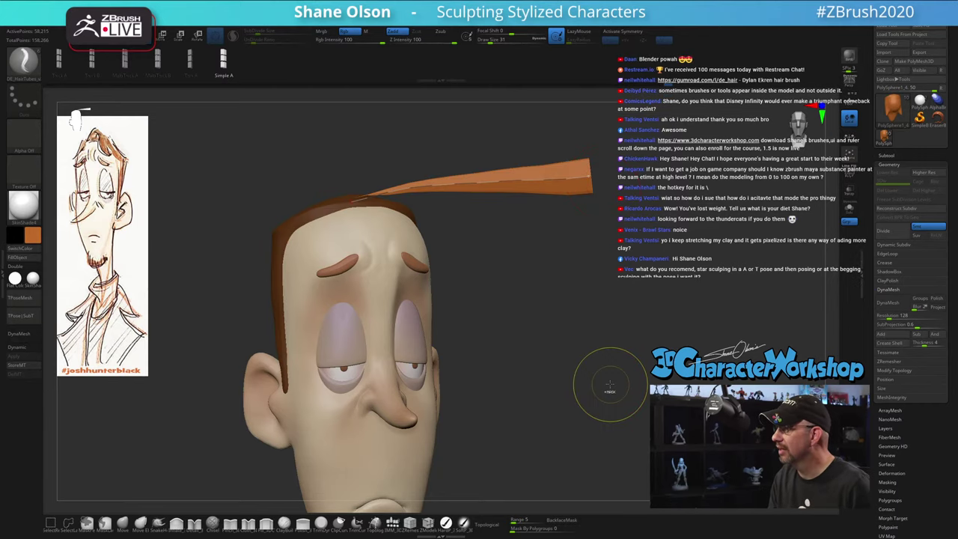
key(ctrl+z)
drag(563, 304, 490, 192)
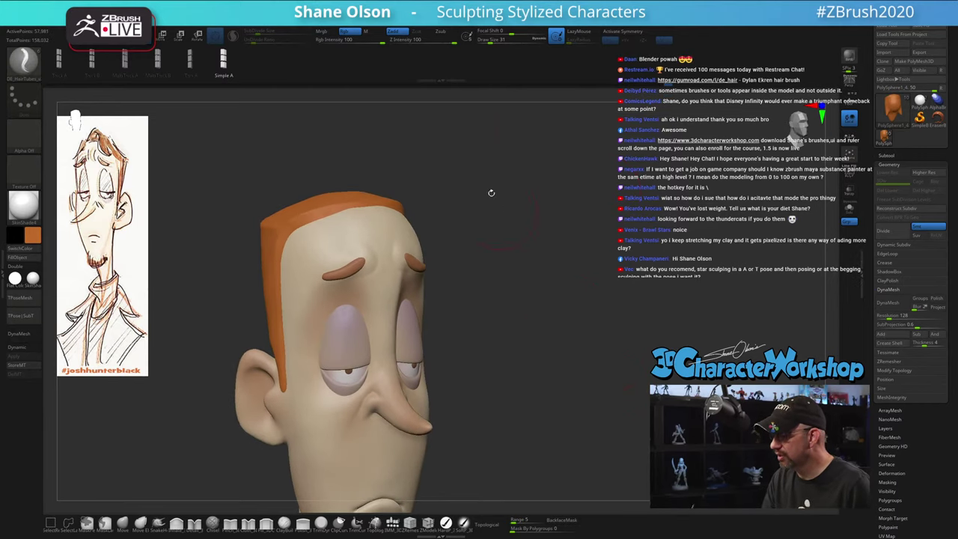
Reshape the stroke's Curve Falloff graph in the Curve Modifiers by raising its start point and lowering its end point
click(408, 24)
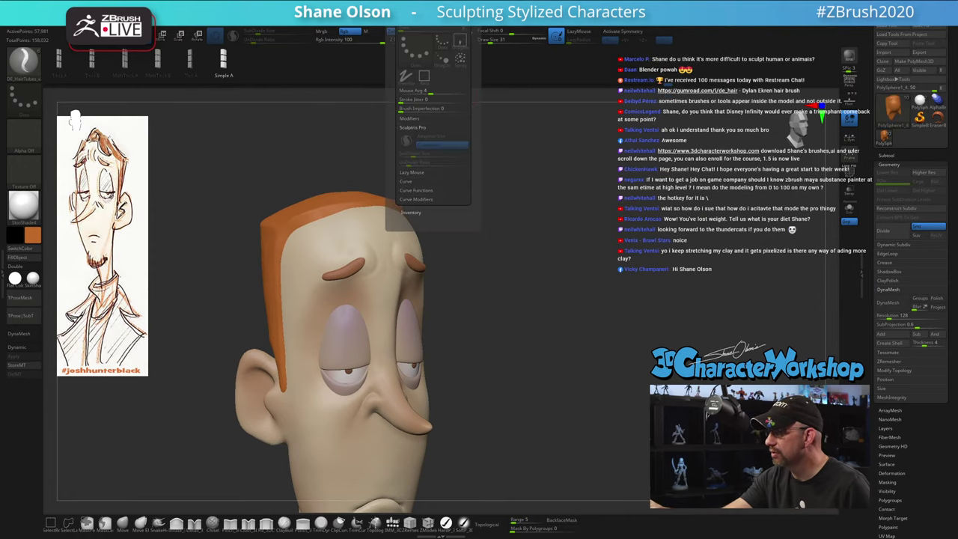
click(425, 190)
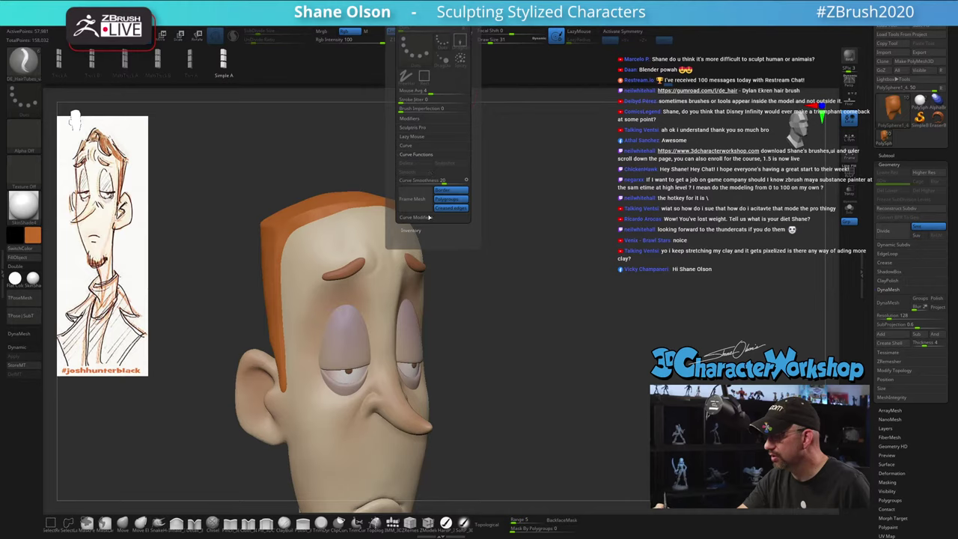
click(429, 217)
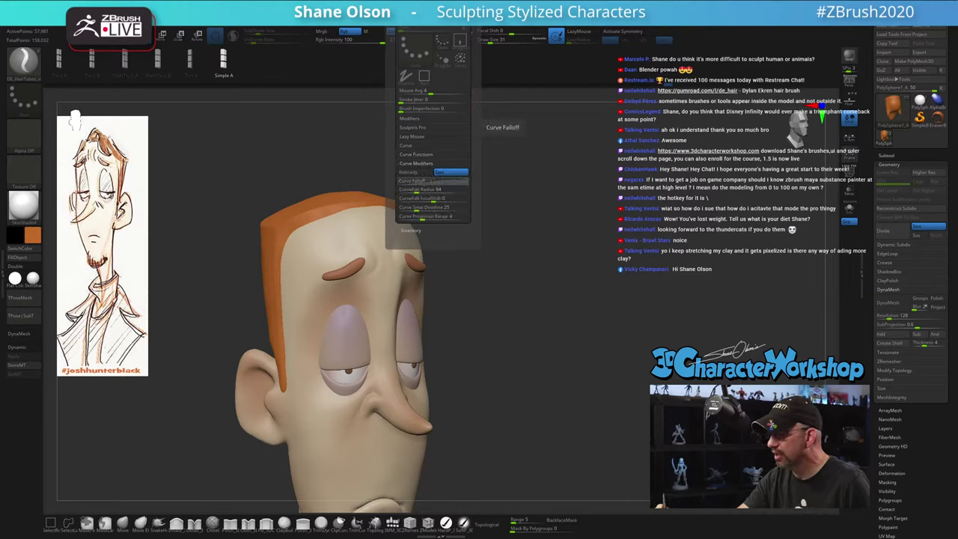
click(416, 181)
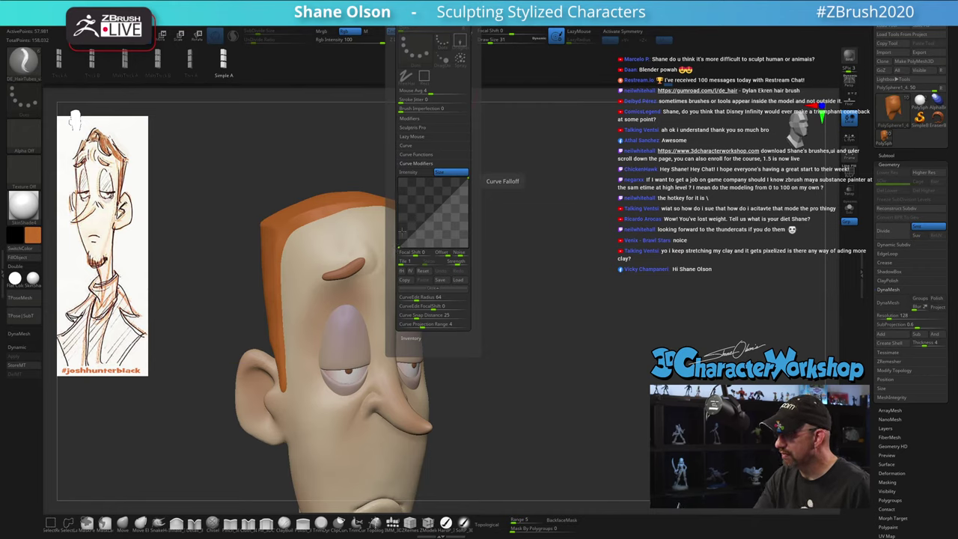
drag(398, 246, 399, 196)
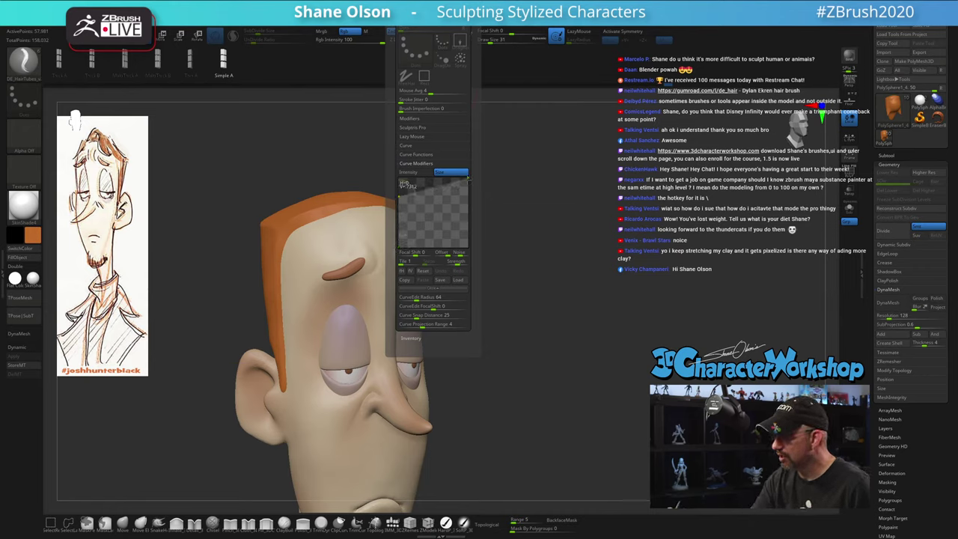
drag(468, 178, 468, 202)
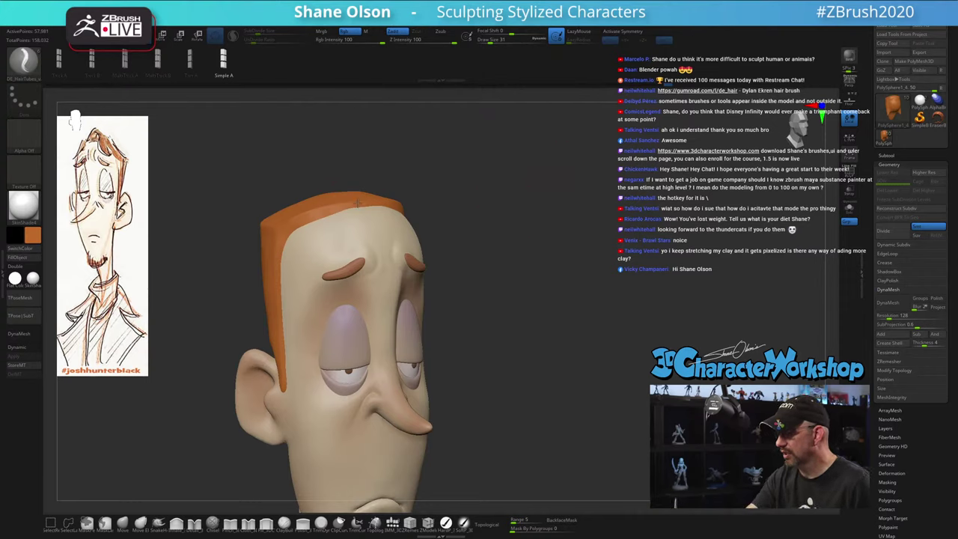
Try drawing hair tubes forward off the front hairline from the front, side and top views, undoing each stroke
drag(356, 202, 561, 188)
drag(588, 358, 565, 315)
key(ctrl+z)
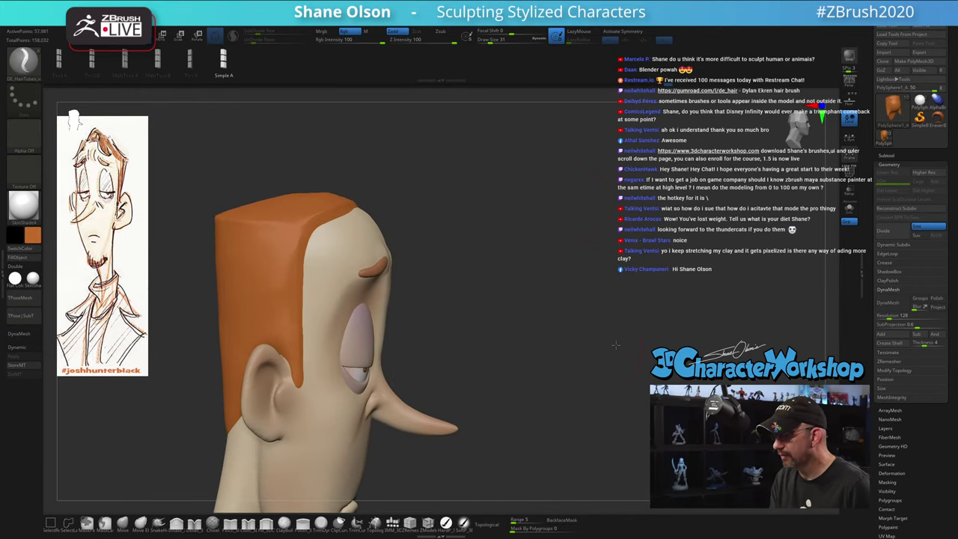
drag(483, 235, 596, 265)
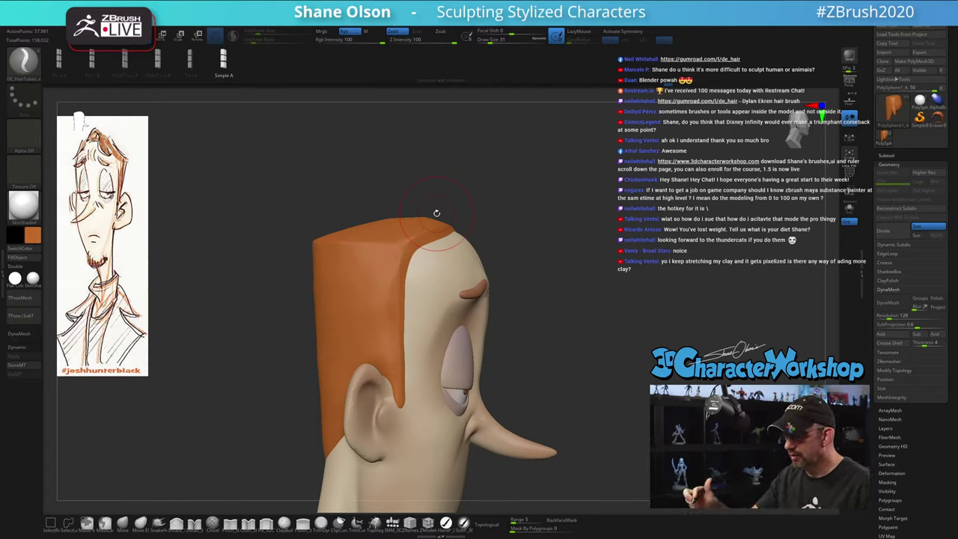
drag(445, 229, 494, 173)
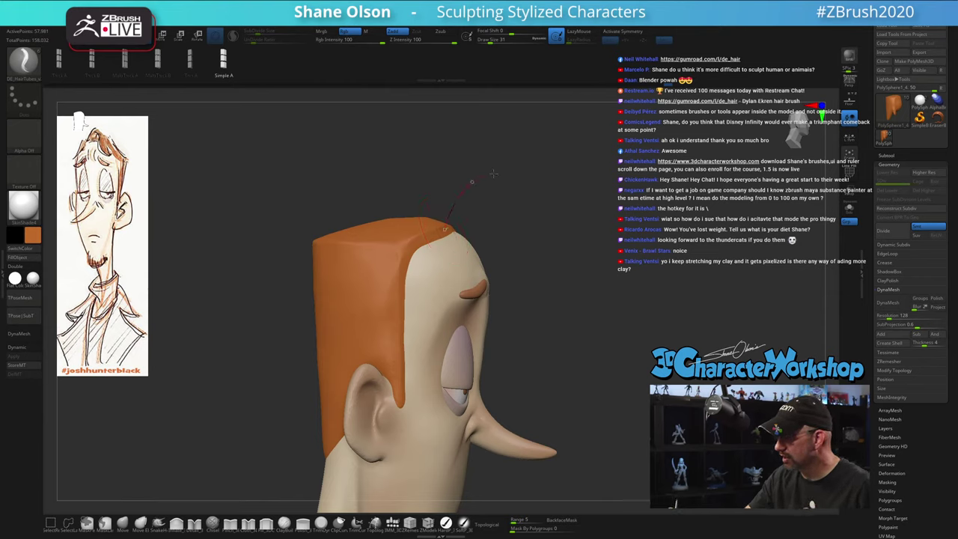
drag(535, 250, 537, 251)
mouse_move(609, 350)
mouse_down()
mouse_move(564, 364)
mouse_move(604, 363)
mouse_move(592, 385)
mouse_move(601, 336)
mouse_up()
key(ctrl+z)
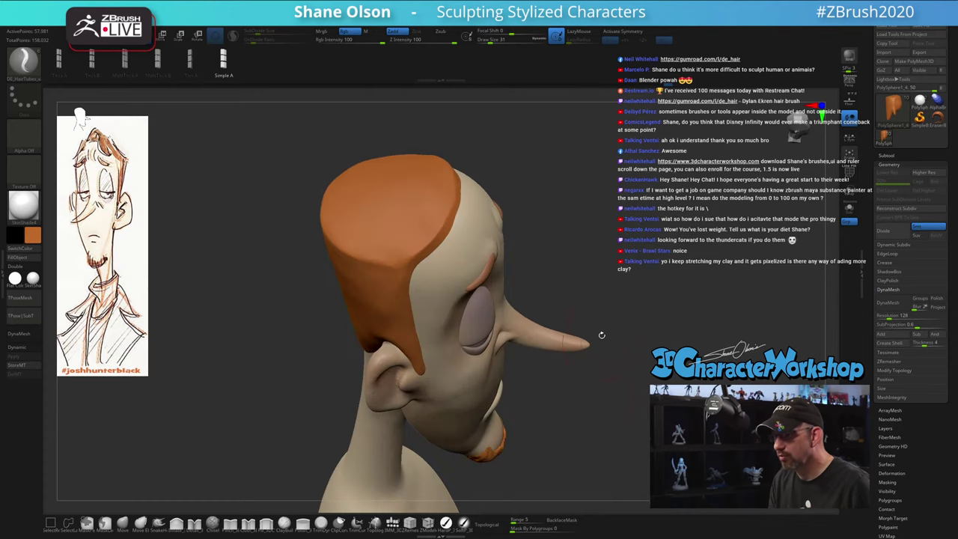
drag(611, 265, 551, 396)
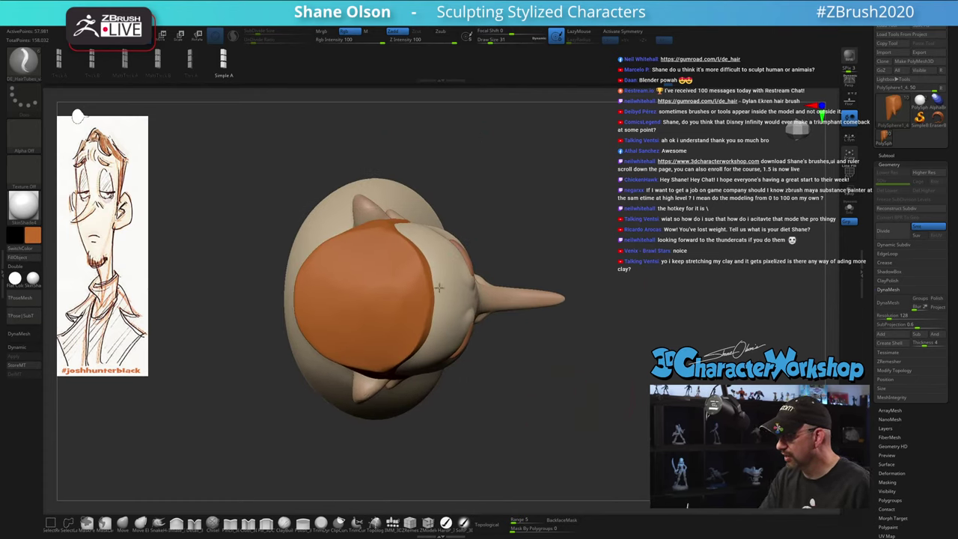
drag(438, 287, 636, 294)
key(ctrl+z)
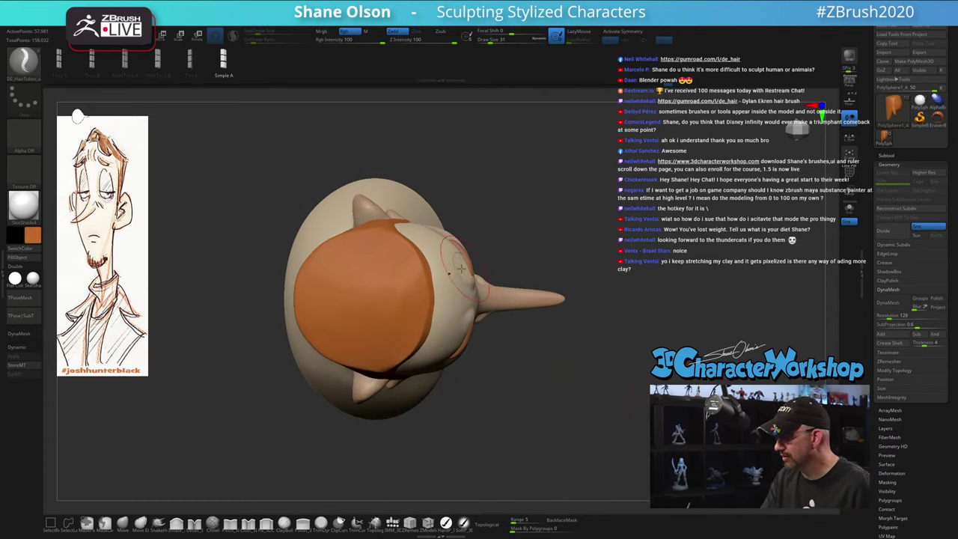
Draw a Simple A hair tube over the surface of the flat top, running forward across the front hairline
drag(532, 229, 505, 291)
drag(376, 347, 454, 302)
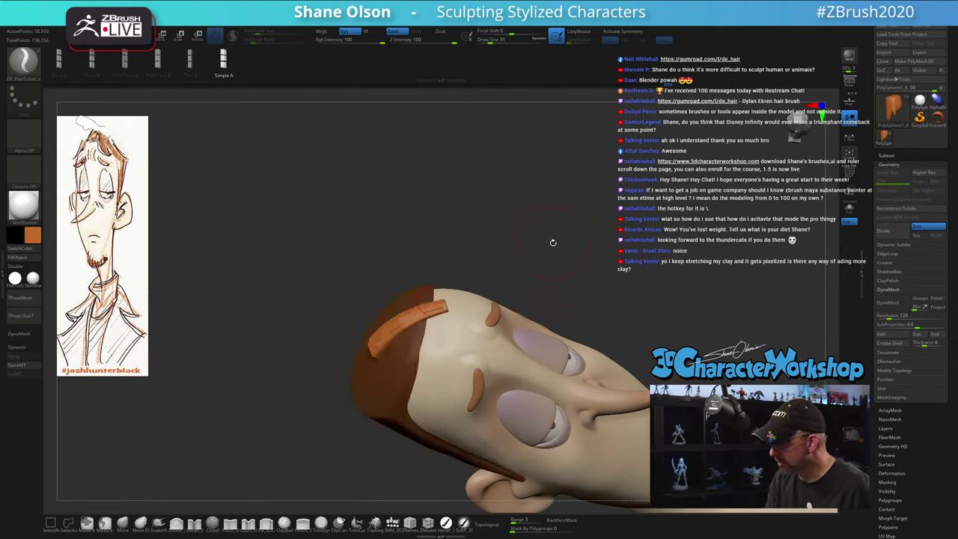
mouse_move(554, 245)
mouse_down()
mouse_move(565, 222)
mouse_move(531, 266)
mouse_move(527, 248)
mouse_up()
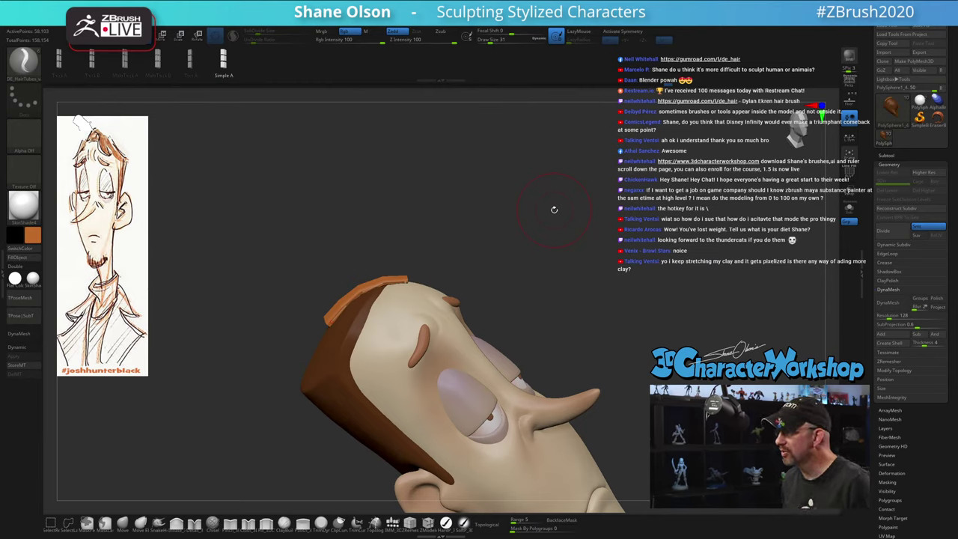
Extend the hair tube's curve forward from its front end, over the forehead to the eyebrow
mouse_move(544, 196)
mouse_down()
mouse_move(569, 205)
mouse_move(517, 186)
mouse_move(543, 209)
mouse_up()
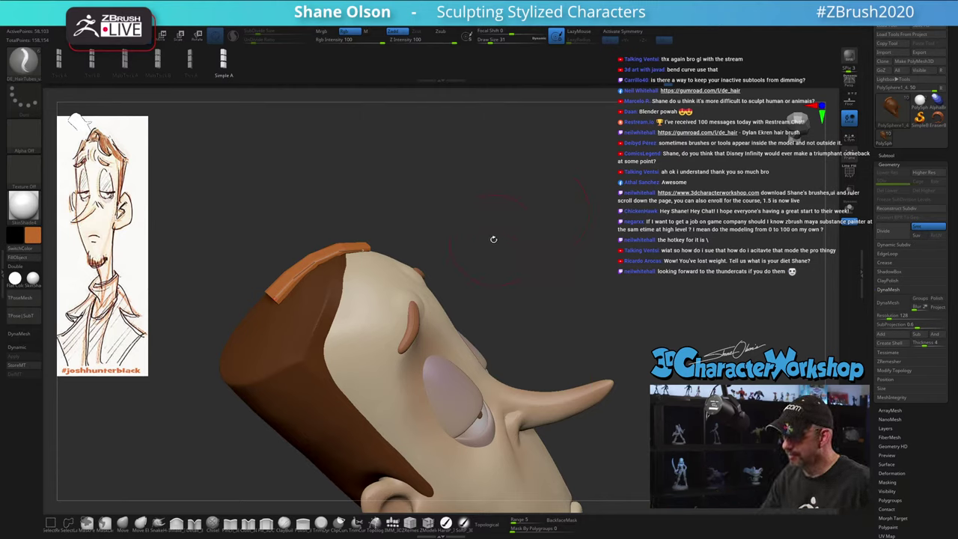
drag(494, 241, 499, 277)
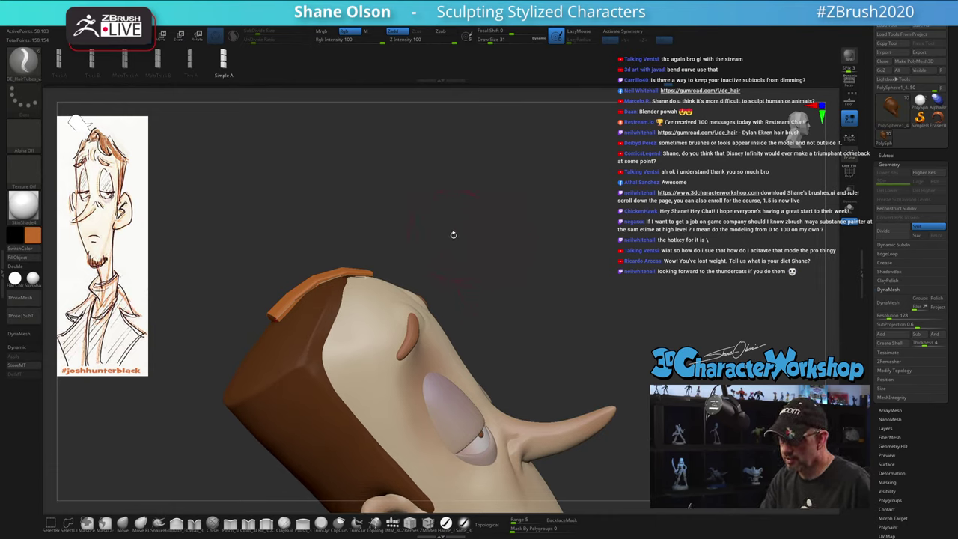
mouse_move(453, 235)
mouse_down()
mouse_move(457, 250)
mouse_move(379, 306)
mouse_move(401, 294)
mouse_up()
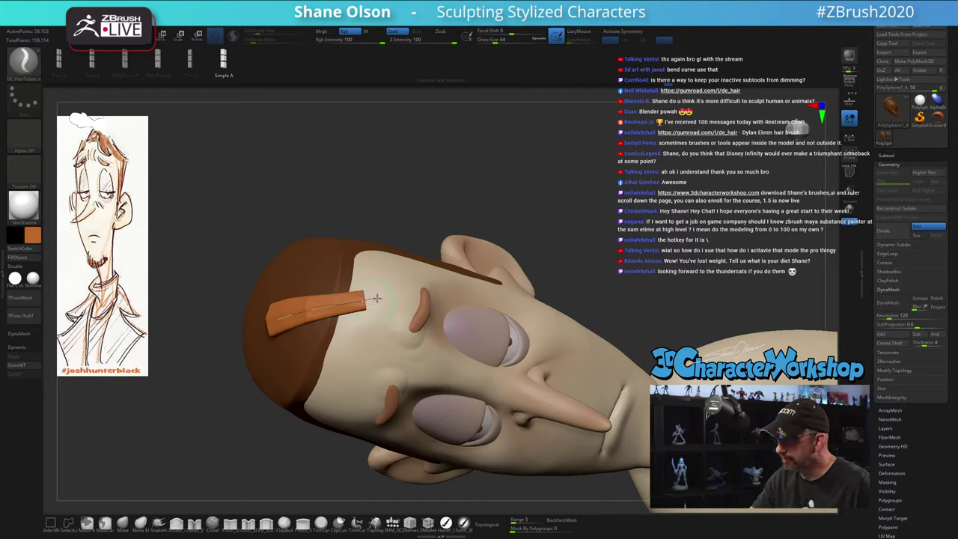
drag(421, 290, 431, 285)
mouse_move(569, 247)
mouse_down()
mouse_move(574, 265)
mouse_move(489, 278)
mouse_up()
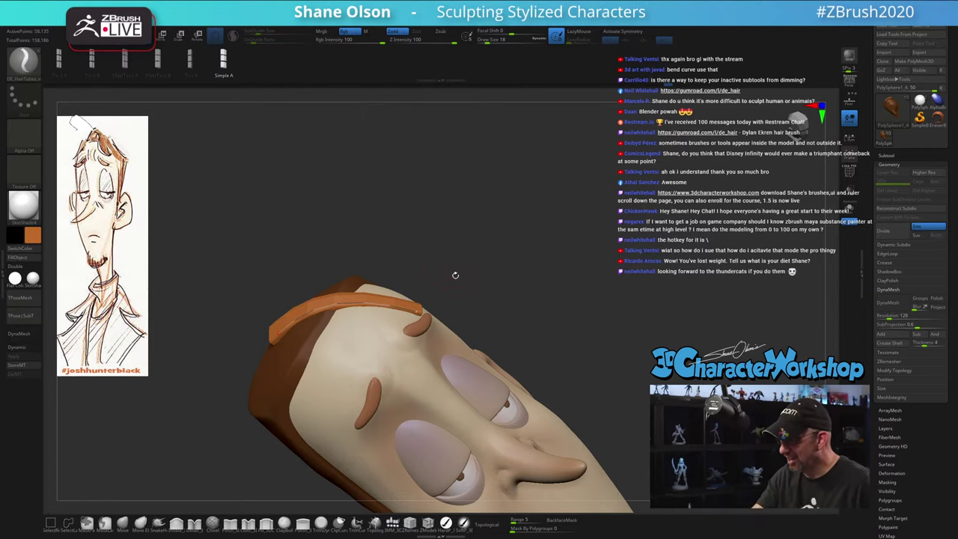
drag(470, 240, 435, 283)
Try to pull the hair tube's front end out past the eyebrow, and undo the change
ctrl+right_drag(476, 265, 441, 331)
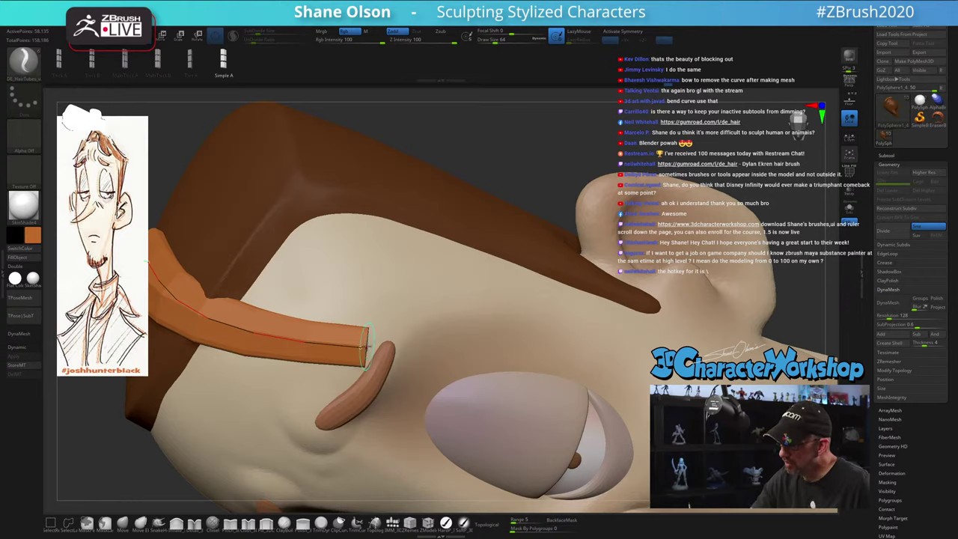
drag(366, 345, 567, 331)
key(ctrl+z)
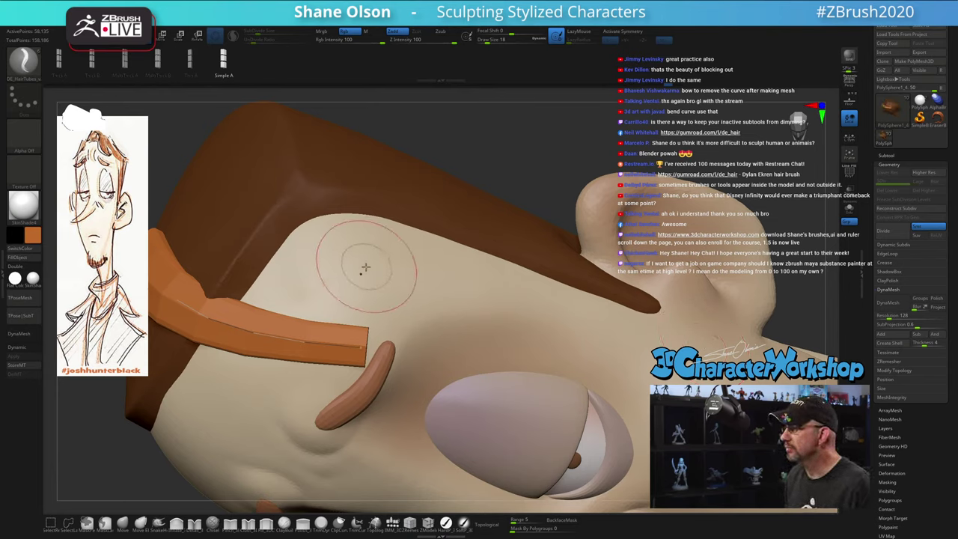
View the hair tube from the side and switch to the Move Elastic brush at draw size 37
drag(522, 173, 575, 231)
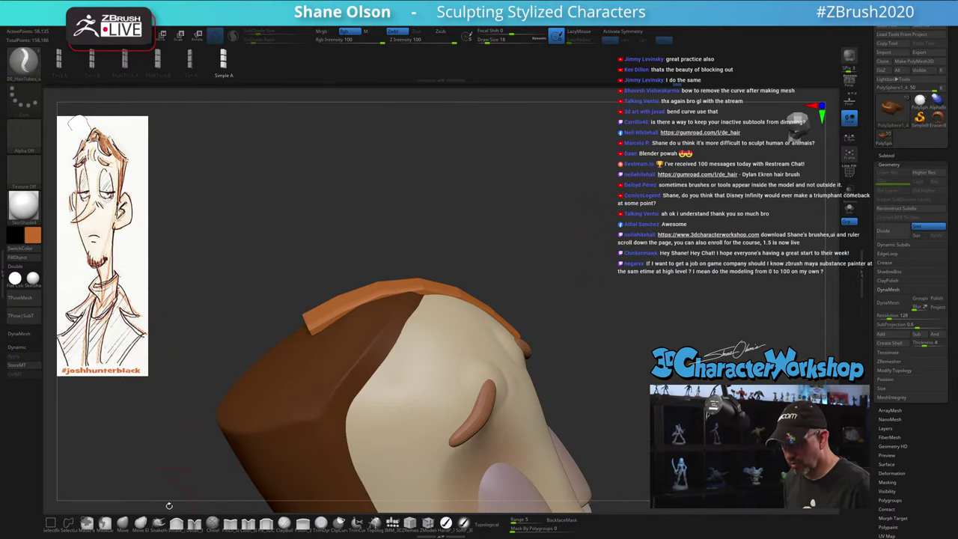
click(124, 523)
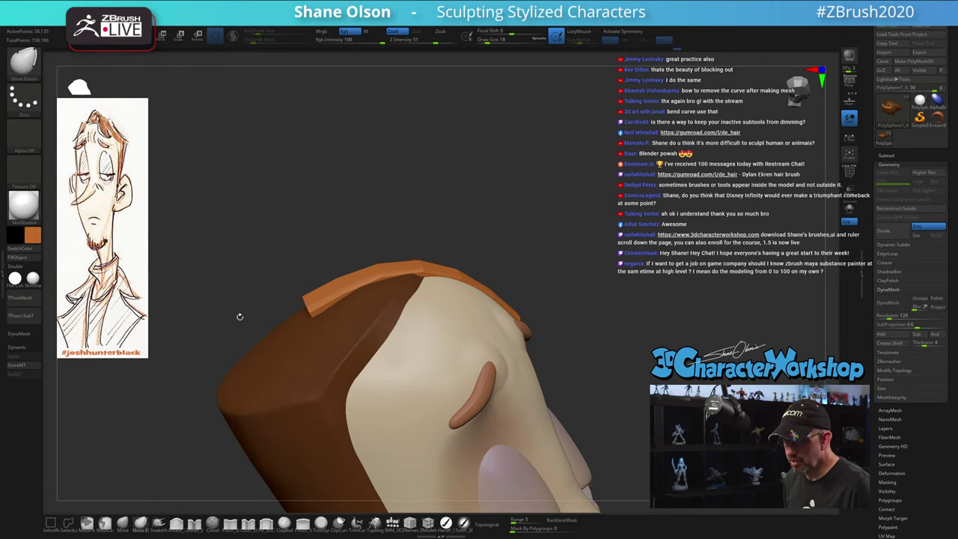
key(s)
drag(262, 271, 267, 271)
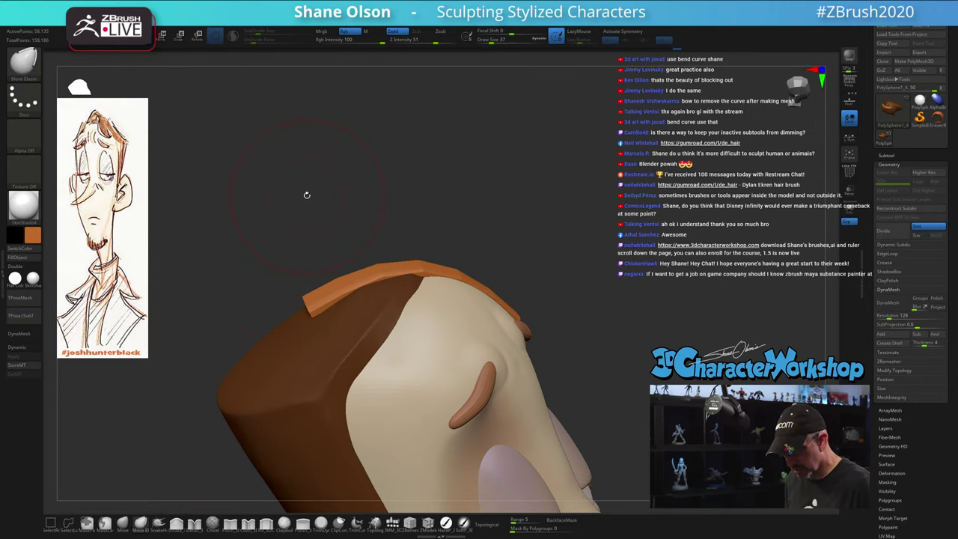
Split the unmasked points so the hair strand becomes a separate subtool from the flat top, and inspect it from the side
key(space)
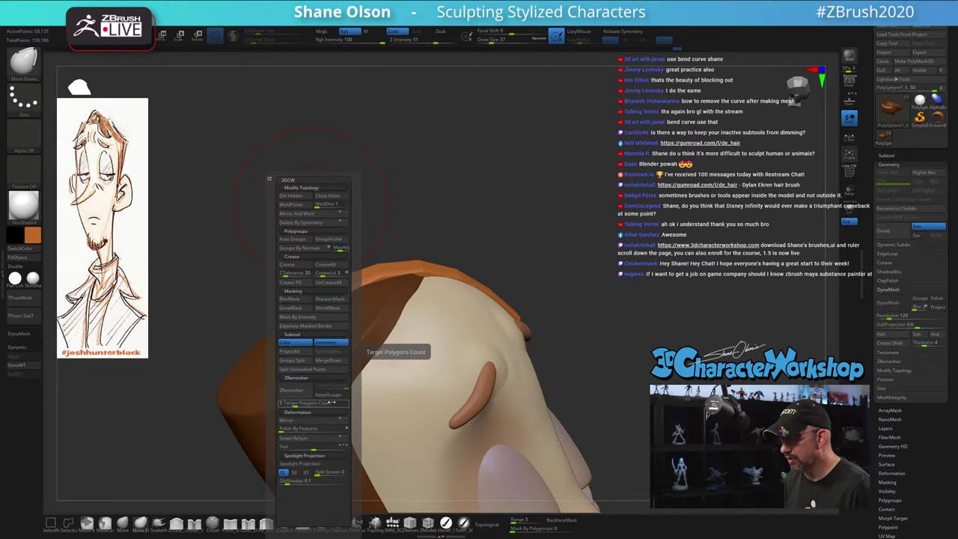
click(304, 369)
ctrl+right_drag(654, 235, 577, 261)
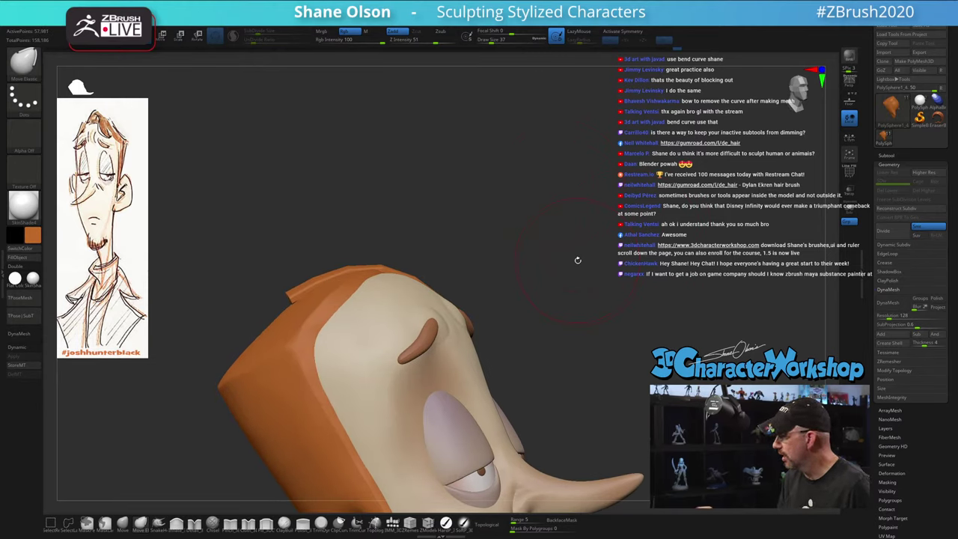
drag(511, 276, 525, 292)
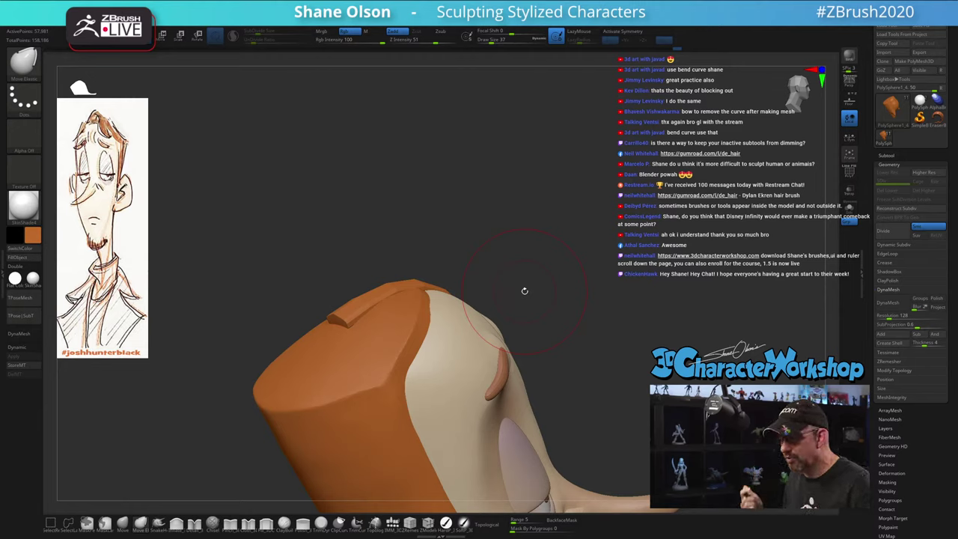
mouse_move(521, 286)
mouse_down()
mouse_move(590, 353)
mouse_move(556, 287)
mouse_move(435, 221)
mouse_up()
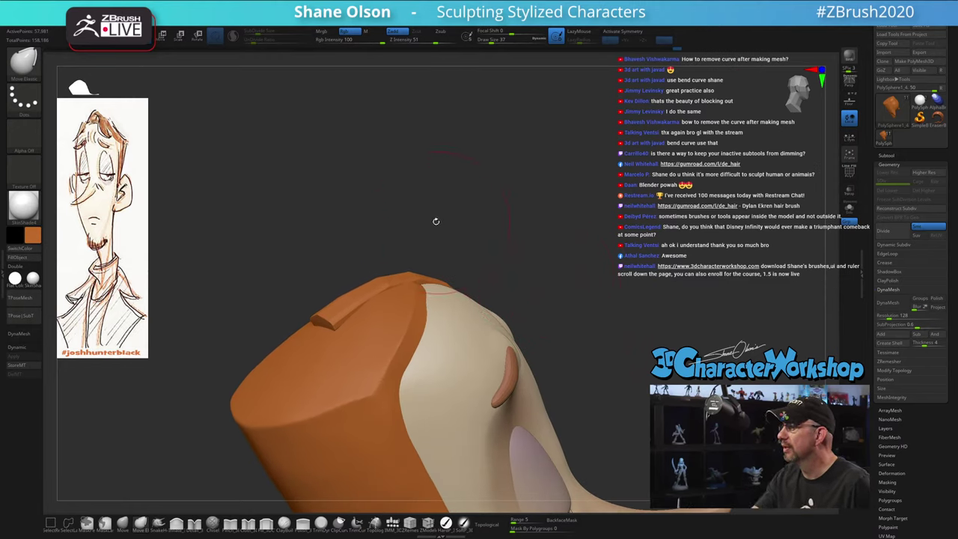
Undo a trial Move Elastic pull on the flat top's front edge and select the hair strand subtool instead
drag(394, 272, 383, 262)
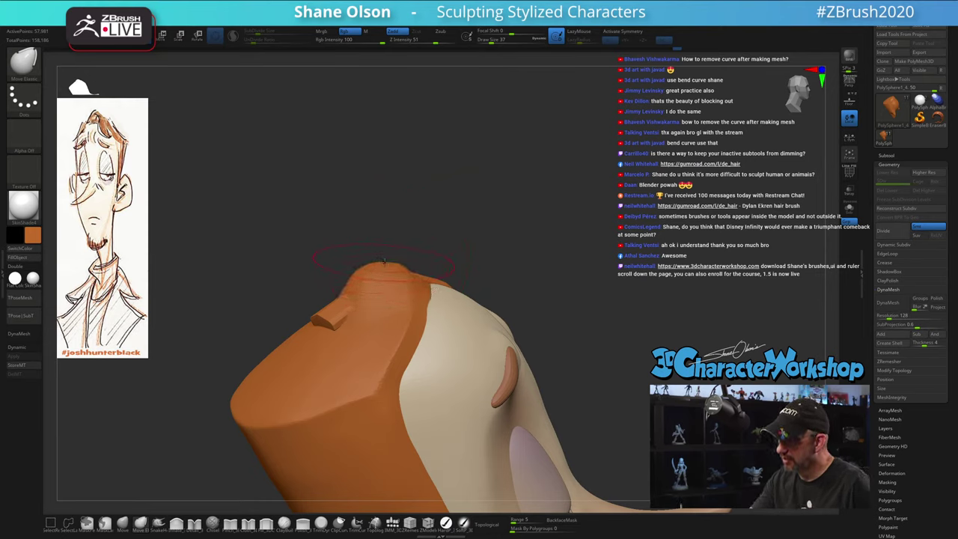
key(ctrl+z)
alt+click(386, 277)
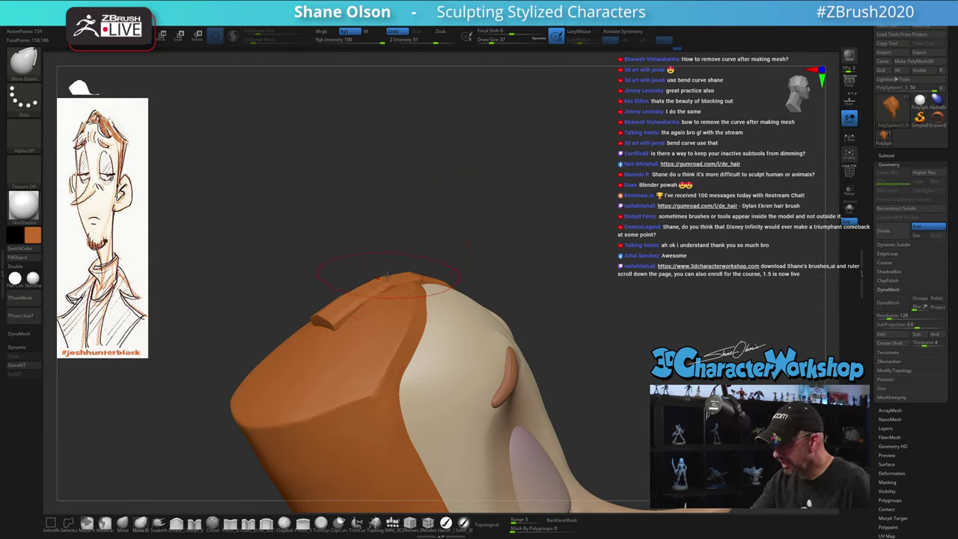
Raise the hair strand above the flat top, show its polyframe, and assign it a single polygroup
drag(387, 277, 380, 250)
mouse_move(561, 266)
mouse_down()
mouse_move(435, 274)
mouse_move(510, 264)
mouse_move(530, 248)
mouse_up()
key(shift+f)
key(ctrl+w)
Set the draw size to 17, look over the stroke curve options, and examine the strand from above and the side
key(s)
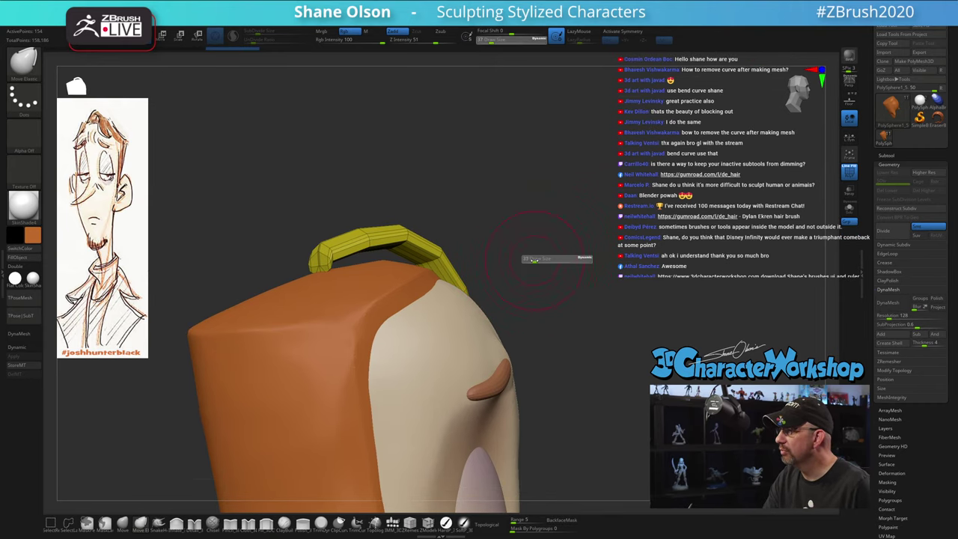
click(533, 260)
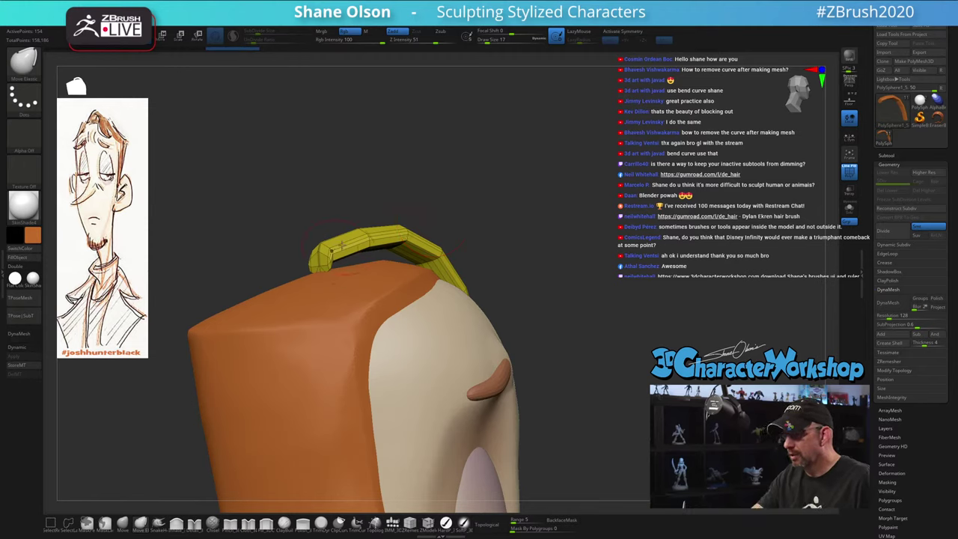
right_drag(343, 245, 314, 288)
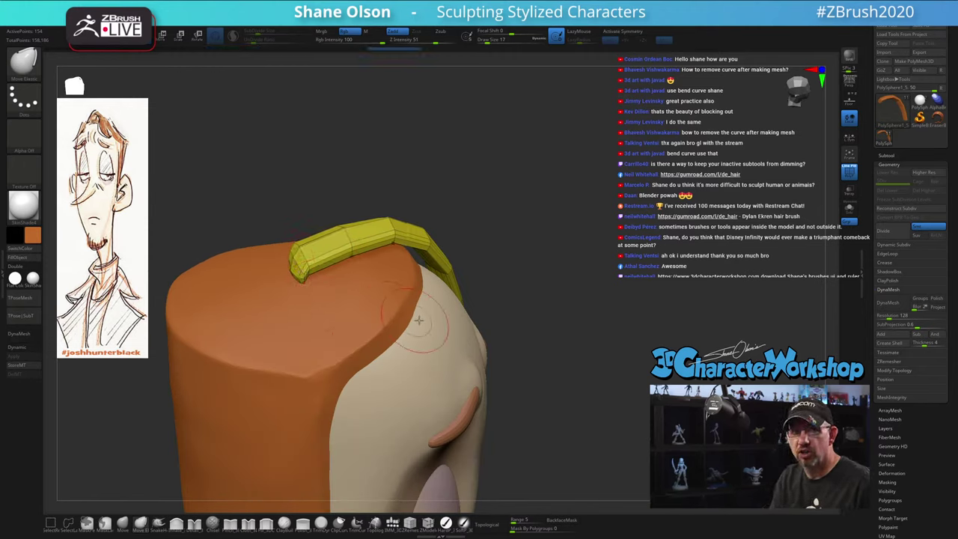
click(406, 22)
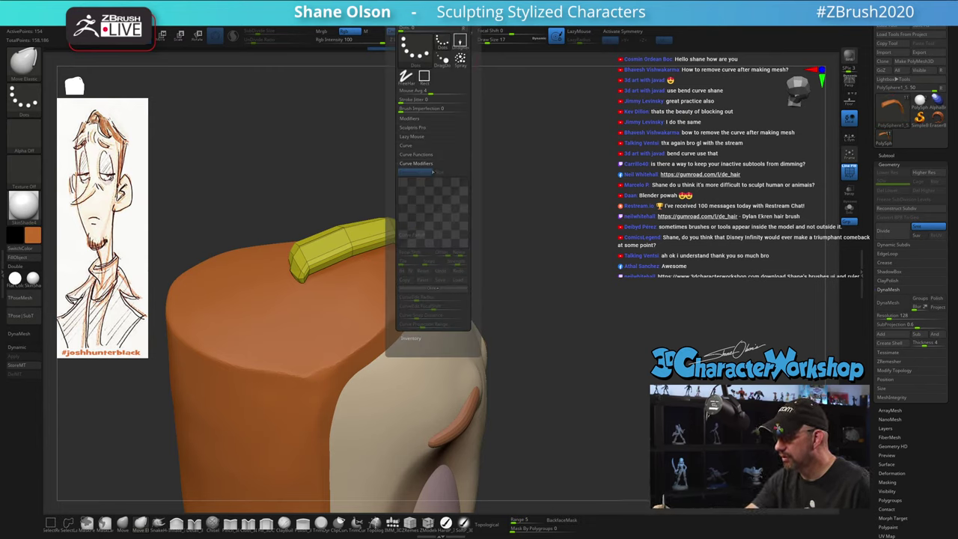
click(422, 145)
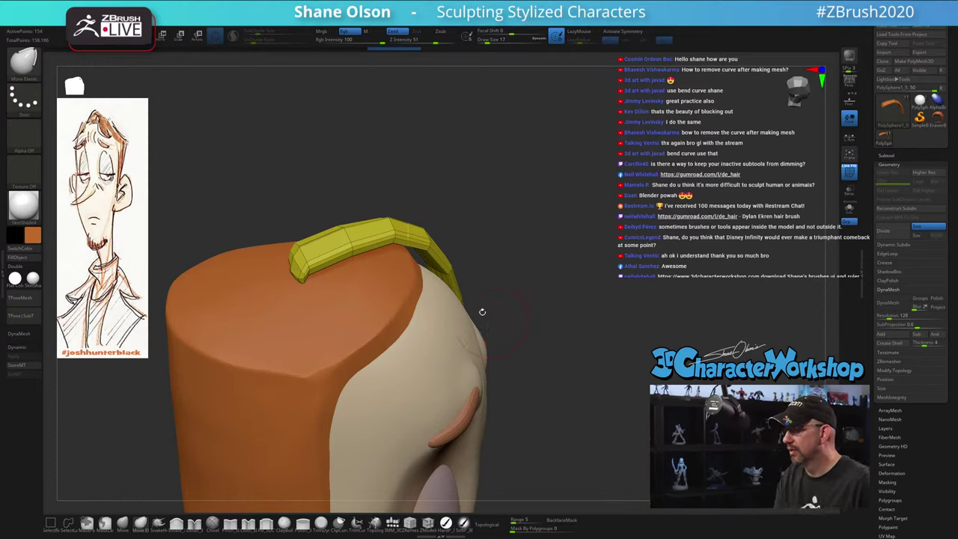
mouse_move(323, 207)
mouse_down()
mouse_move(336, 255)
mouse_move(323, 240)
mouse_up()
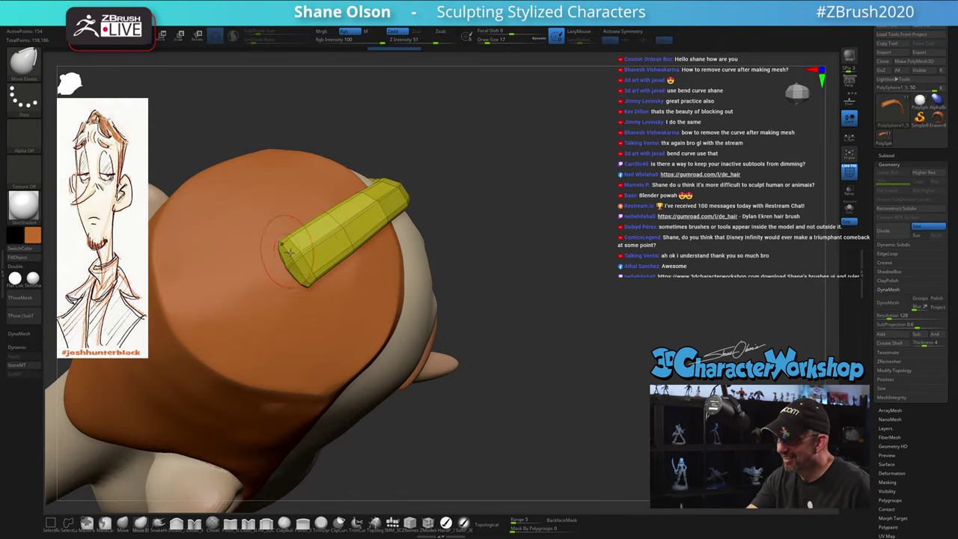
mouse_move(515, 261)
mouse_down()
mouse_move(506, 213)
mouse_move(532, 289)
mouse_move(541, 232)
mouse_move(541, 248)
mouse_up()
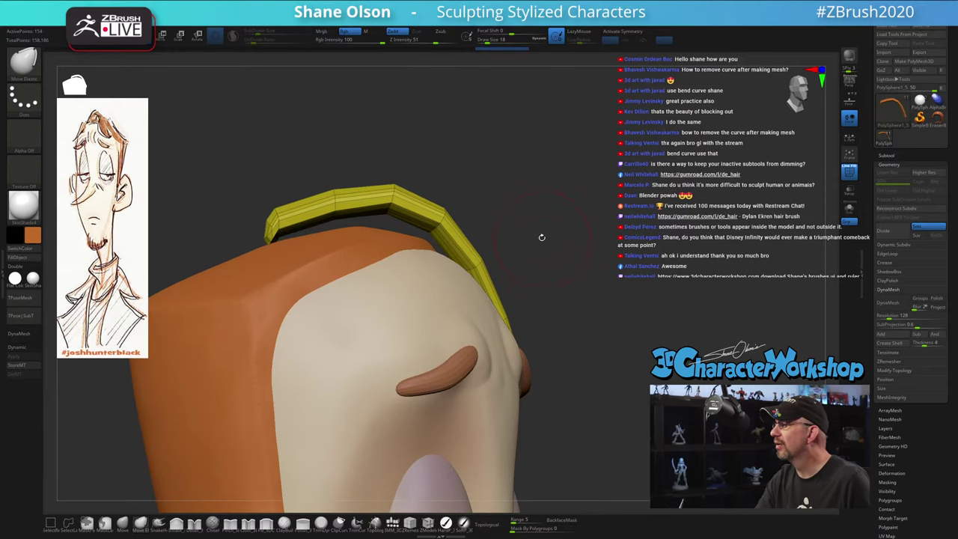
Set the draw size to 37, round the strand's arch, and pull its front end back to the upper forehead
mouse_move(519, 202)
mouse_down()
mouse_move(479, 178)
mouse_move(507, 194)
mouse_up()
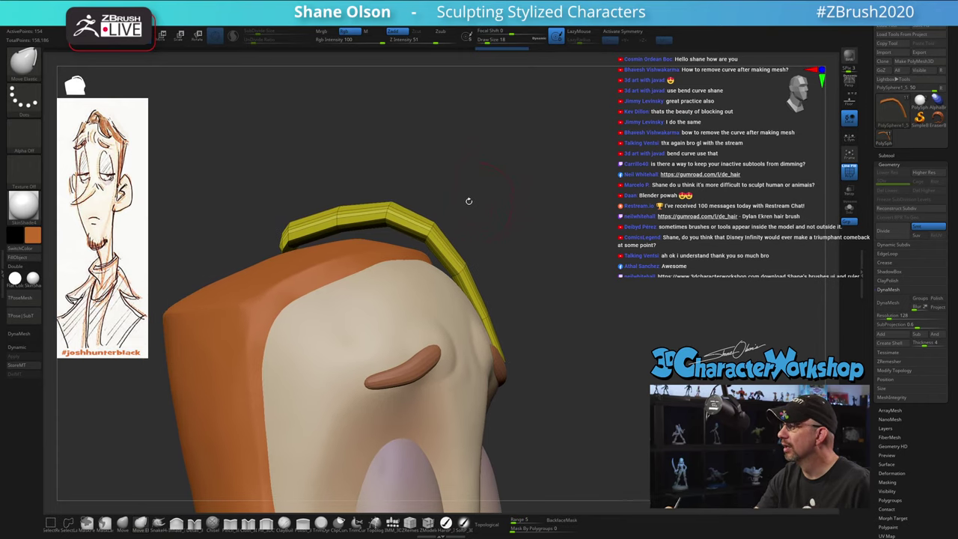
key(s)
click(404, 208)
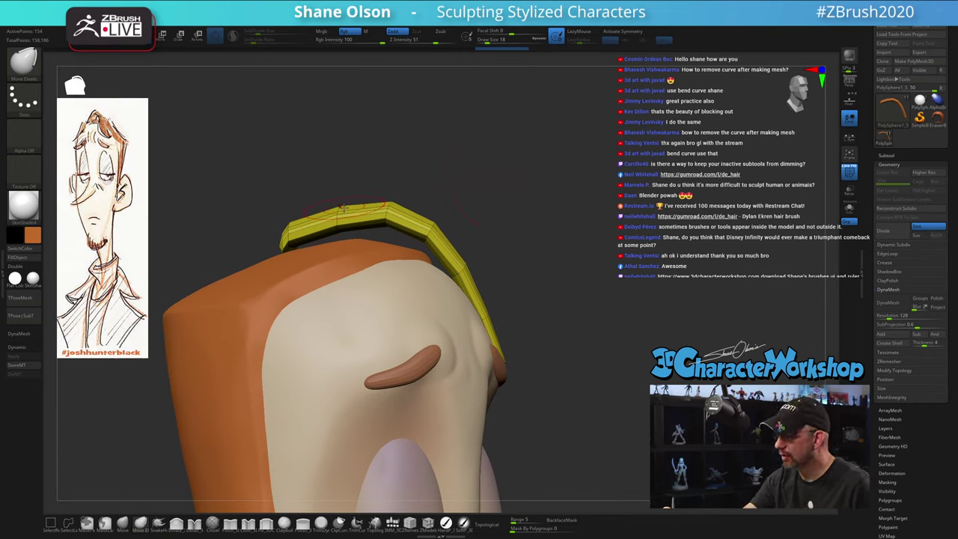
drag(363, 188, 441, 208)
drag(520, 311, 501, 350)
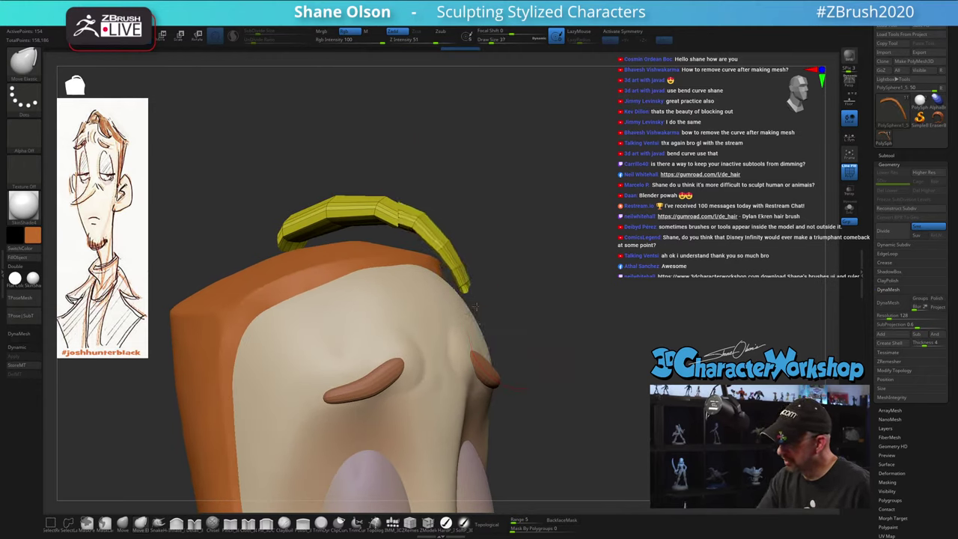
drag(451, 208, 391, 209)
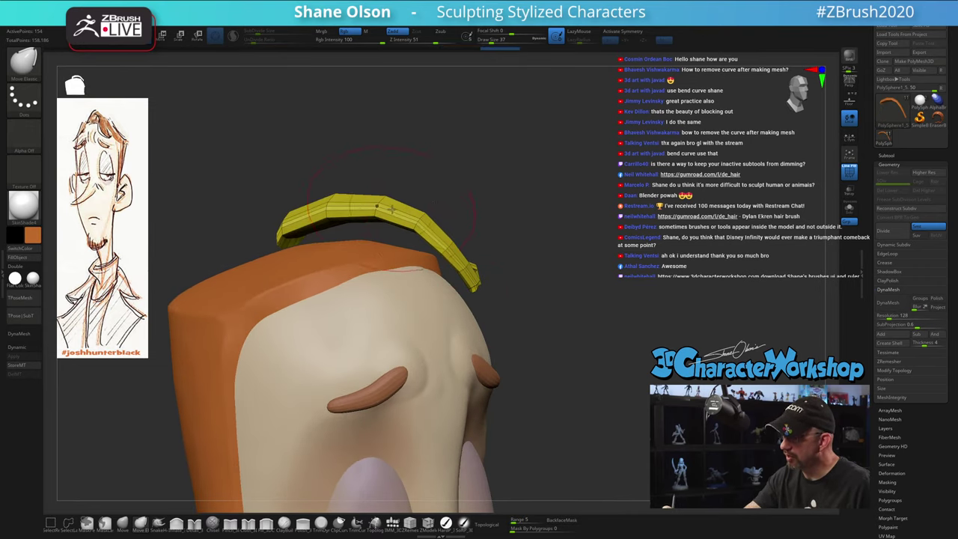
mouse_move(524, 274)
mouse_down()
mouse_move(536, 297)
mouse_move(449, 295)
mouse_move(423, 165)
mouse_move(448, 179)
mouse_up()
Refine the strand's front end over the forehead, reducing the draw size to 18 for the finer shaping
mouse_move(464, 367)
right_down()
mouse_move(459, 305)
mouse_move(477, 235)
right_up()
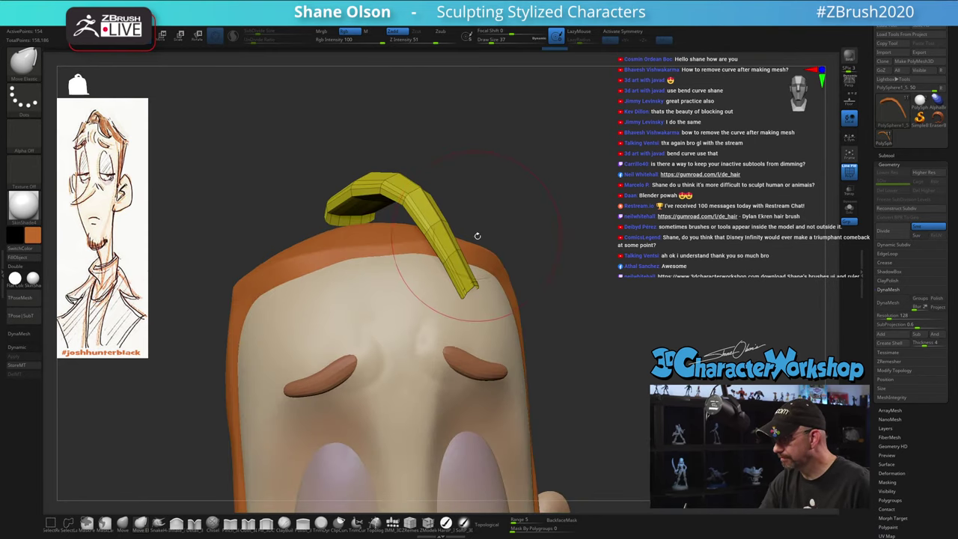
shift+drag(470, 295, 461, 287)
mouse_move(488, 334)
right_down()
mouse_move(567, 334)
mouse_move(553, 347)
right_up()
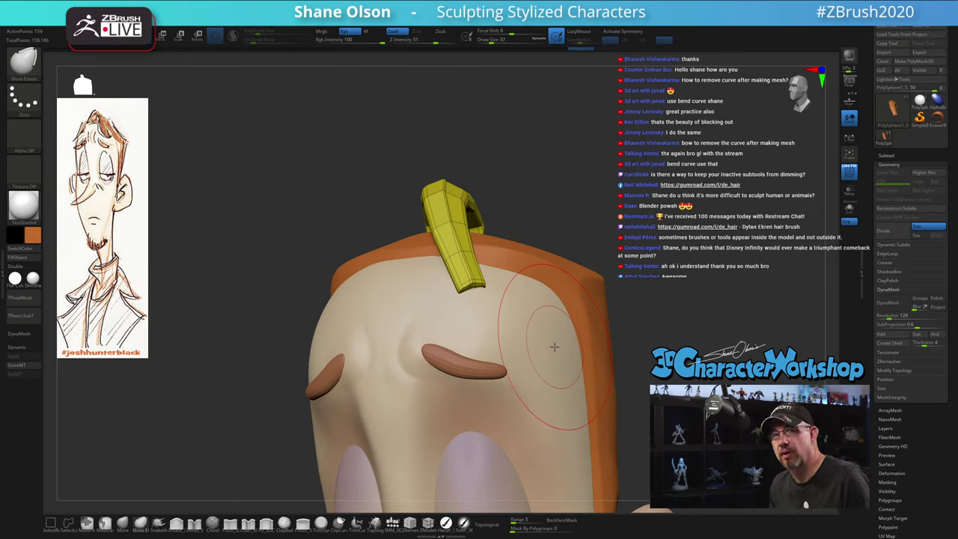
mouse_move(591, 179)
mouse_down()
mouse_move(636, 161)
mouse_move(553, 175)
mouse_move(530, 211)
mouse_up()
key(s)
mouse_move(460, 228)
shift+mouse_down()
mouse_move(460, 209)
mouse_move(495, 163)
shift+mouse_up()
alt+drag(501, 209, 485, 243)
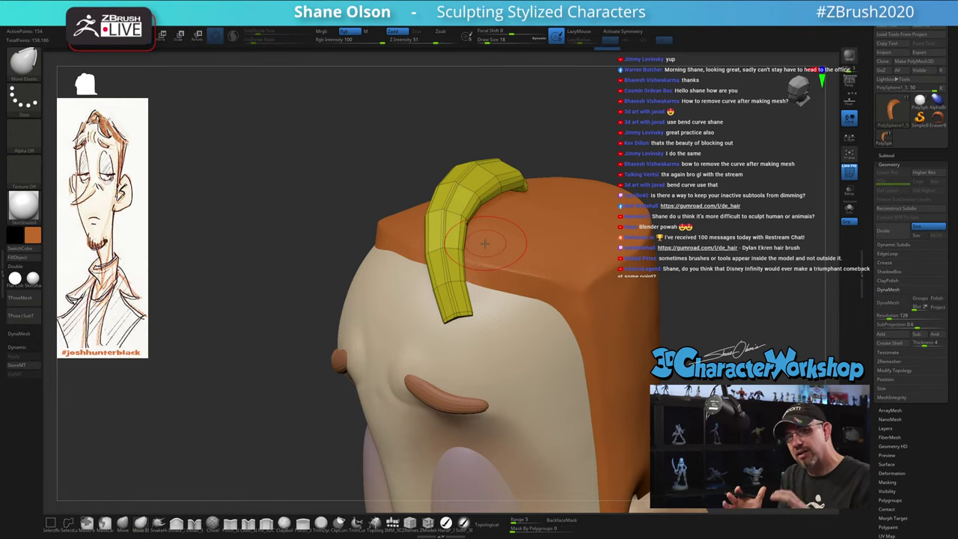
Smooth the strand's rear end above the flat top into a tapered tip
drag(658, 299, 855, 295)
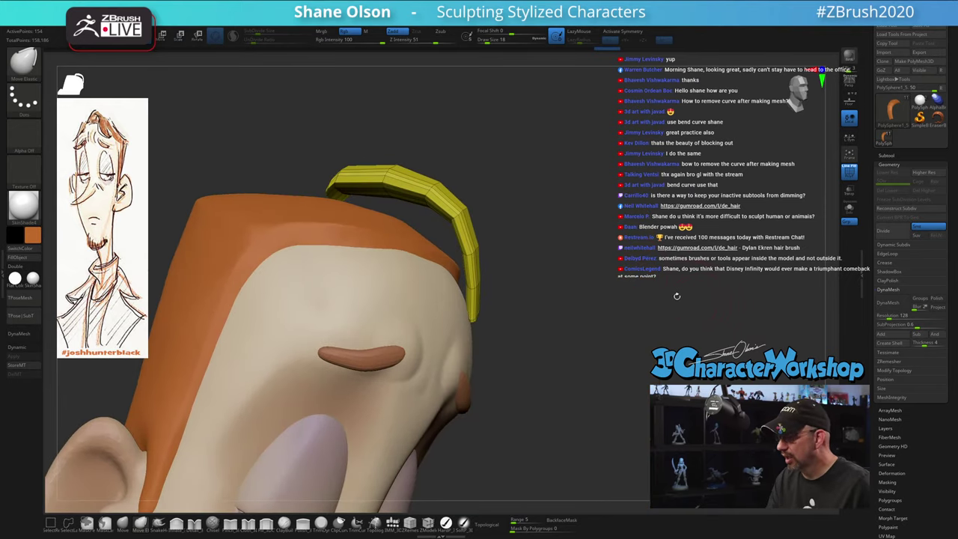
drag(584, 296, 441, 239)
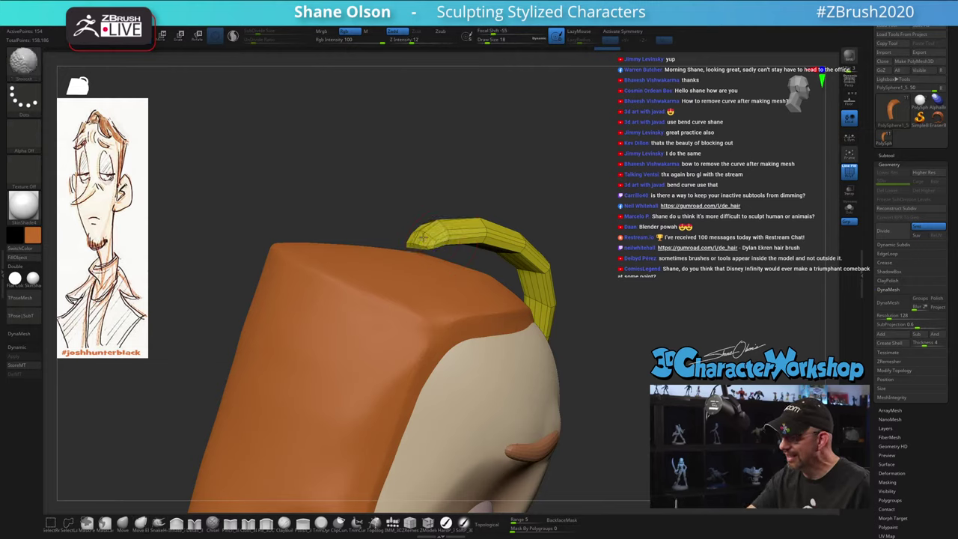
drag(539, 210, 536, 230)
mouse_move(427, 224)
shift+mouse_down()
mouse_move(385, 250)
mouse_move(391, 220)
shift+mouse_up()
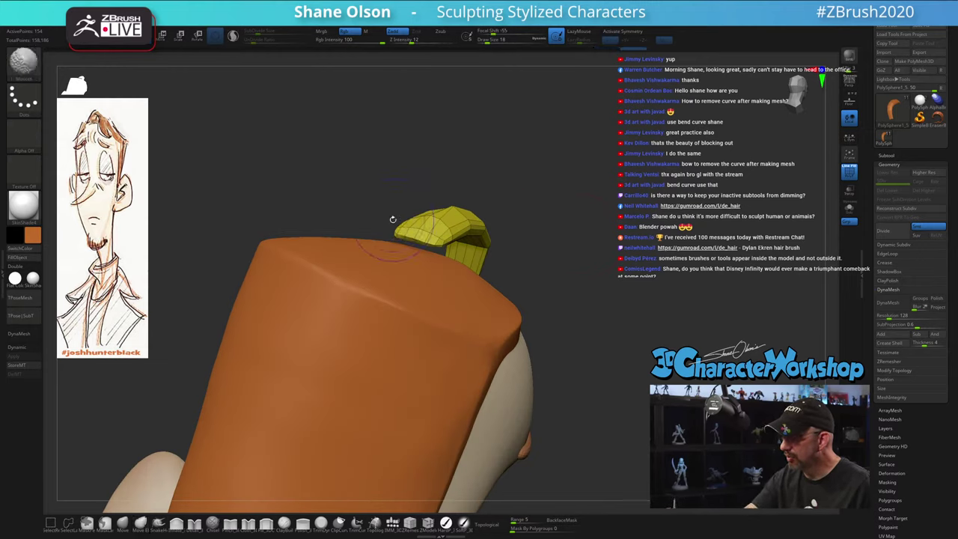
mouse_move(673, 277)
mouse_down()
mouse_move(587, 288)
mouse_move(605, 303)
mouse_up()
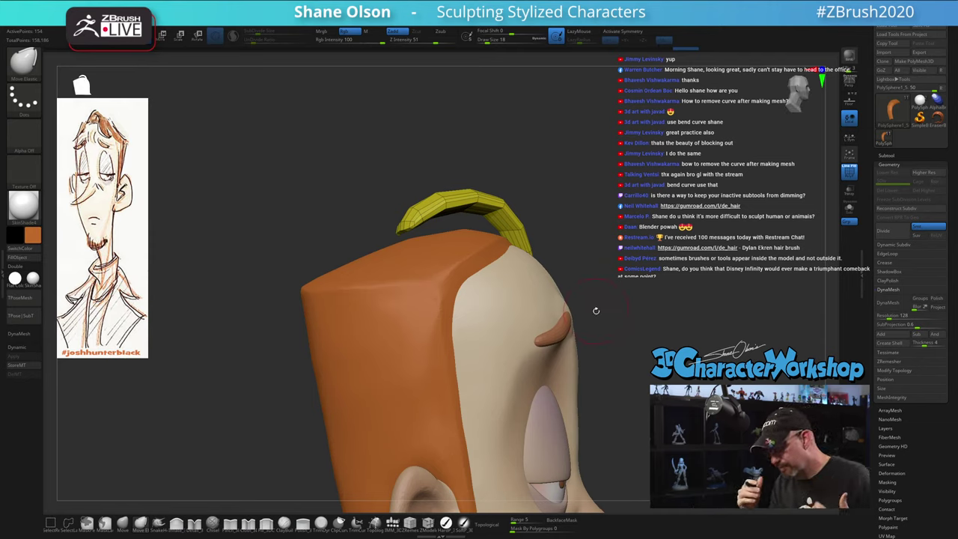
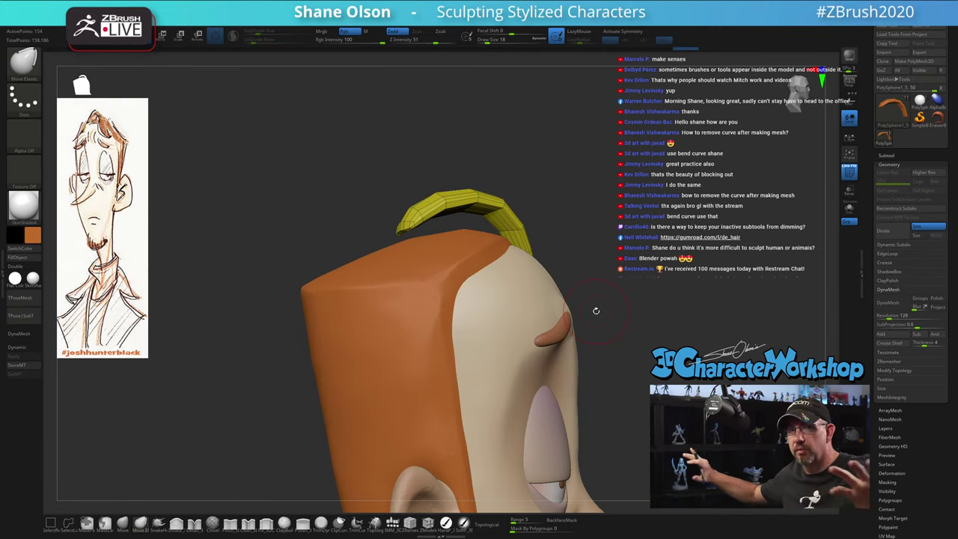
Set the draw size to 27 and smooth the strand's front end into a narrow tip above the forehead
mouse_move(610, 234)
mouse_down()
mouse_move(604, 245)
mouse_move(584, 225)
mouse_move(547, 225)
mouse_move(546, 237)
mouse_move(503, 192)
mouse_up()
key(s)
mouse_move(394, 270)
shift+mouse_down()
mouse_move(388, 274)
mouse_move(370, 238)
shift+mouse_up()
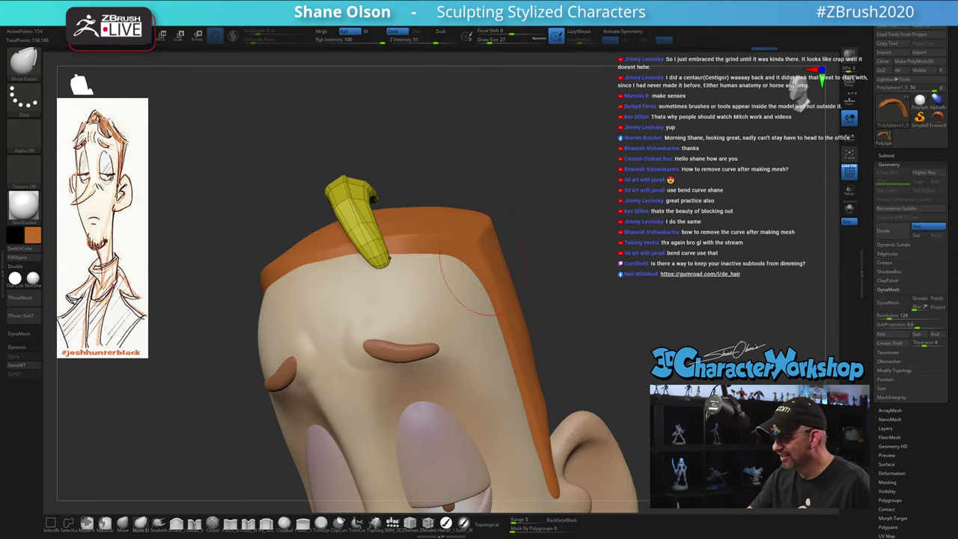
mouse_move(516, 280)
mouse_down()
mouse_move(573, 294)
mouse_move(551, 292)
mouse_move(551, 277)
mouse_move(513, 249)
mouse_move(511, 227)
mouse_move(569, 252)
mouse_up()
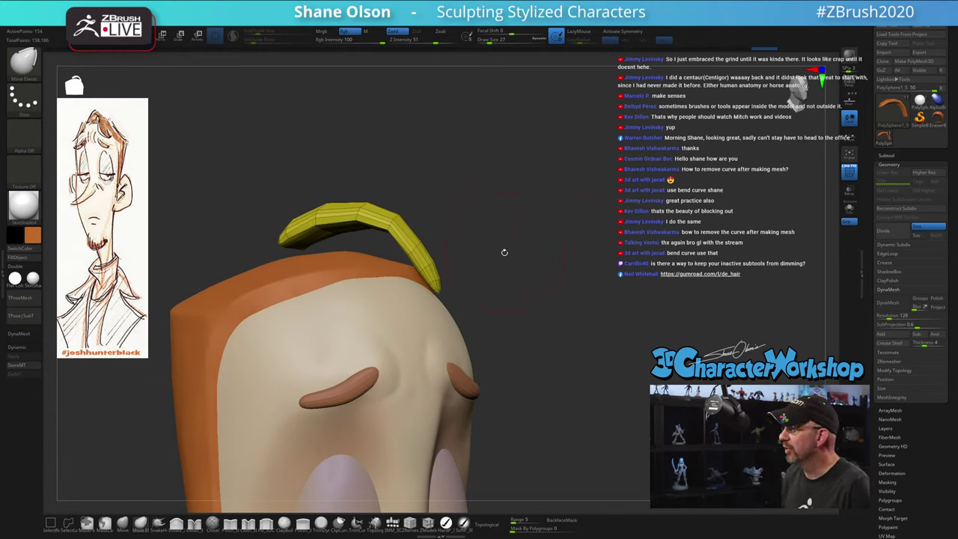
Switch to the Move brush at draw size 35 and push the strand's front bend down toward the forehead
drag(476, 233, 486, 227)
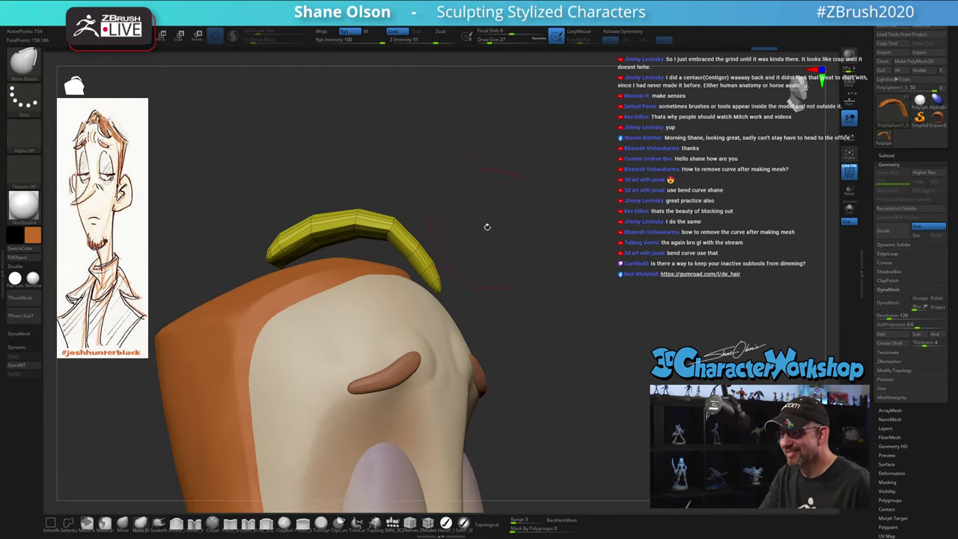
key(s)
click(384, 198)
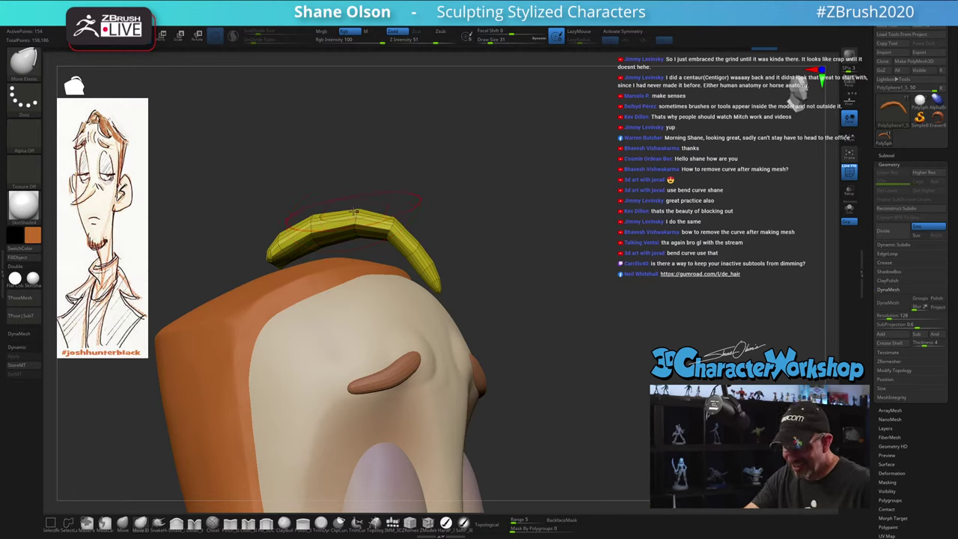
click(123, 521)
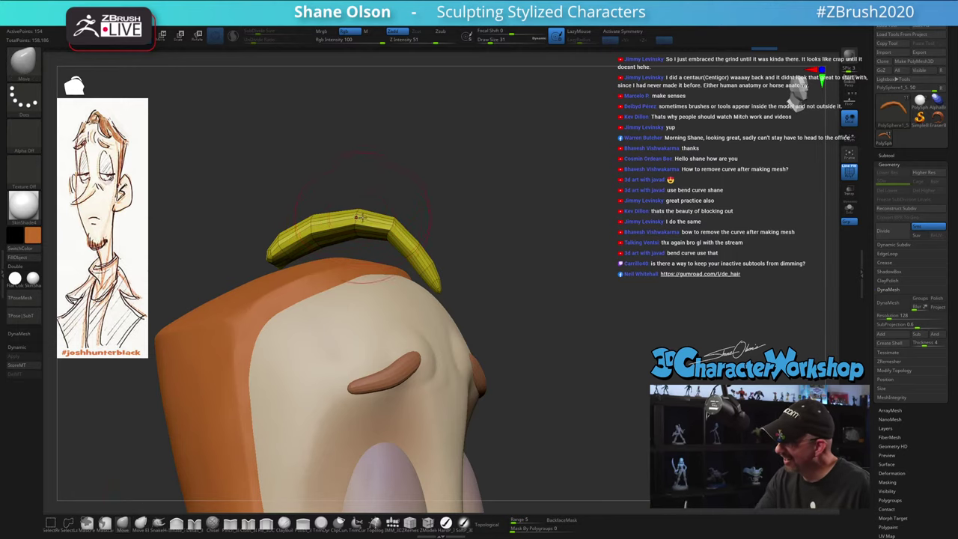
key(s)
click(365, 218)
mouse_move(361, 221)
mouse_down()
mouse_move(353, 213)
mouse_move(395, 232)
mouse_move(380, 246)
mouse_up()
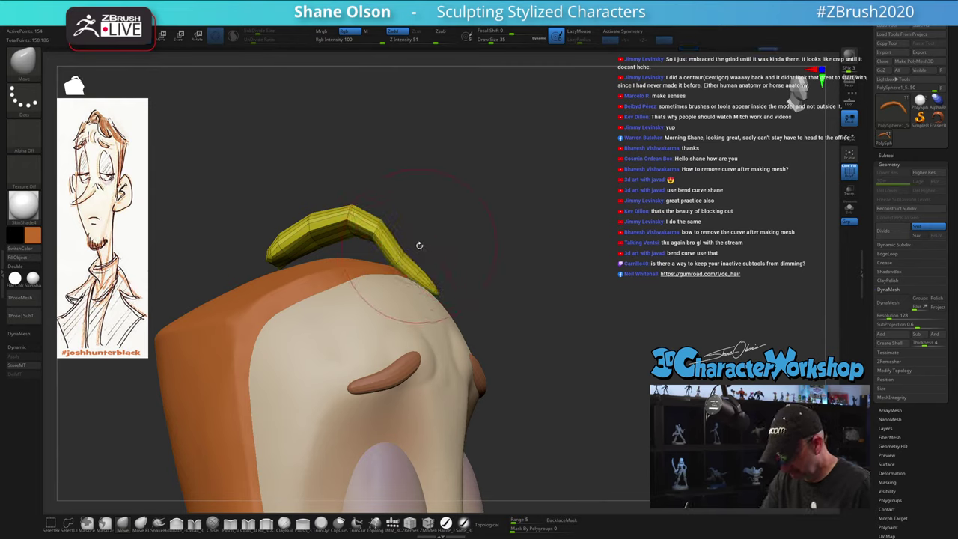
Turn on dynamic subdivision for the strand and pull its rear tip down toward the flat top at draw size 51
key(d)
click(476, 167)
mouse_move(507, 220)
mouse_down()
mouse_move(486, 228)
mouse_move(497, 230)
mouse_up()
key(s)
drag(459, 200, 464, 200)
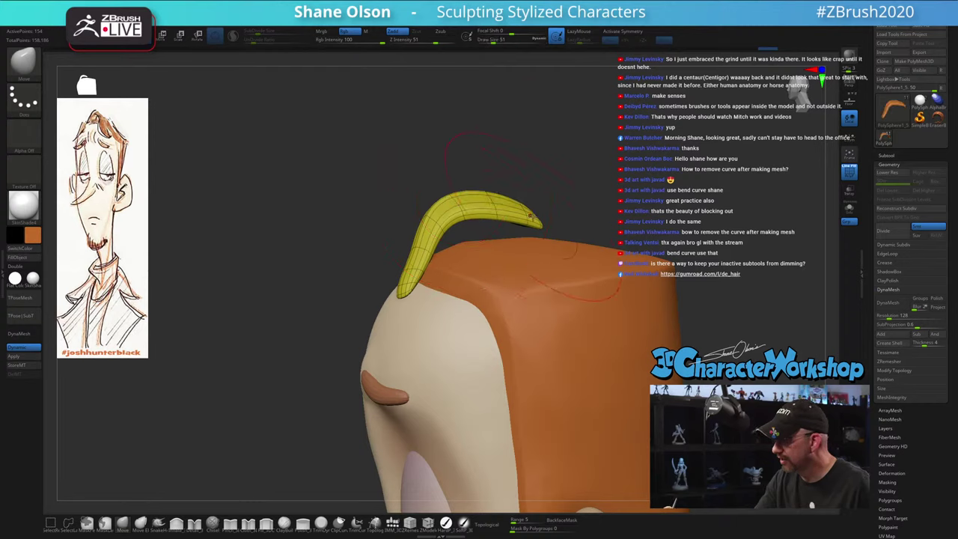
drag(532, 217, 527, 234)
Adjust the strand's front slope toward the hairline and reduce the draw size to 41
mouse_move(524, 176)
mouse_down()
mouse_move(479, 177)
mouse_move(475, 193)
mouse_up()
drag(427, 241, 432, 250)
drag(331, 317, 457, 291)
key(bracketleft)
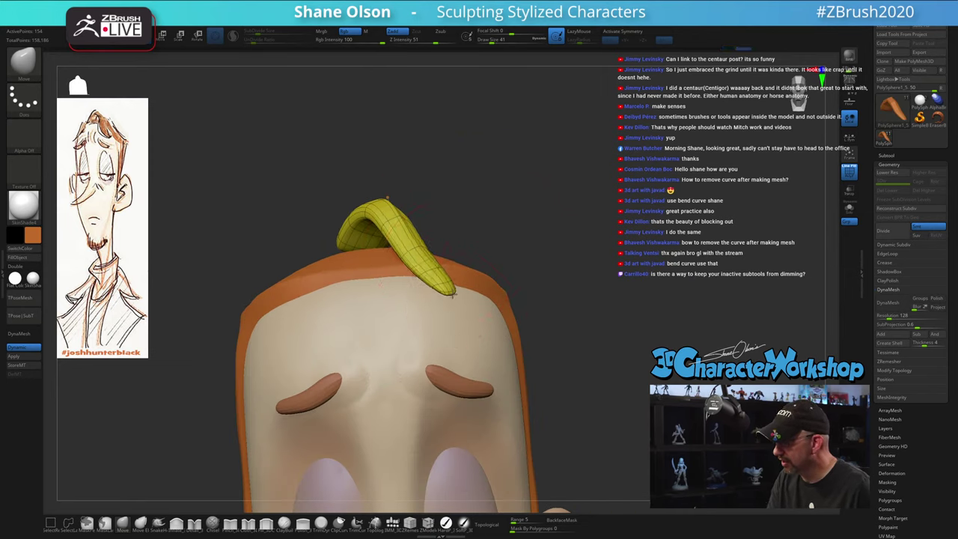
right_drag(438, 276, 446, 303)
Reshape the strand's arch and rear end at draw size 31, and refine its front tip at draw size 35
key(s)
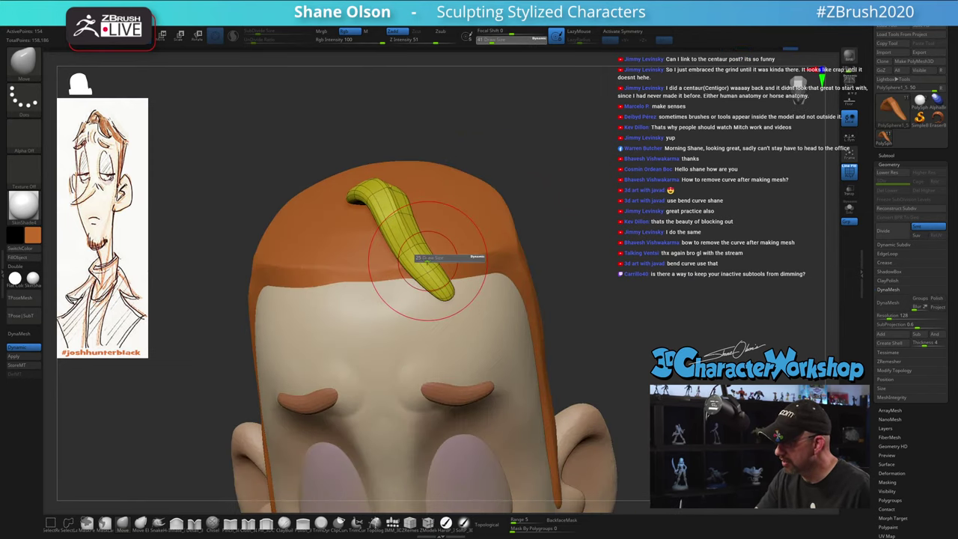
drag(427, 259, 422, 259)
drag(477, 283, 453, 188)
mouse_move(338, 225)
mouse_down()
mouse_move(370, 199)
mouse_move(486, 200)
mouse_move(358, 199)
mouse_up()
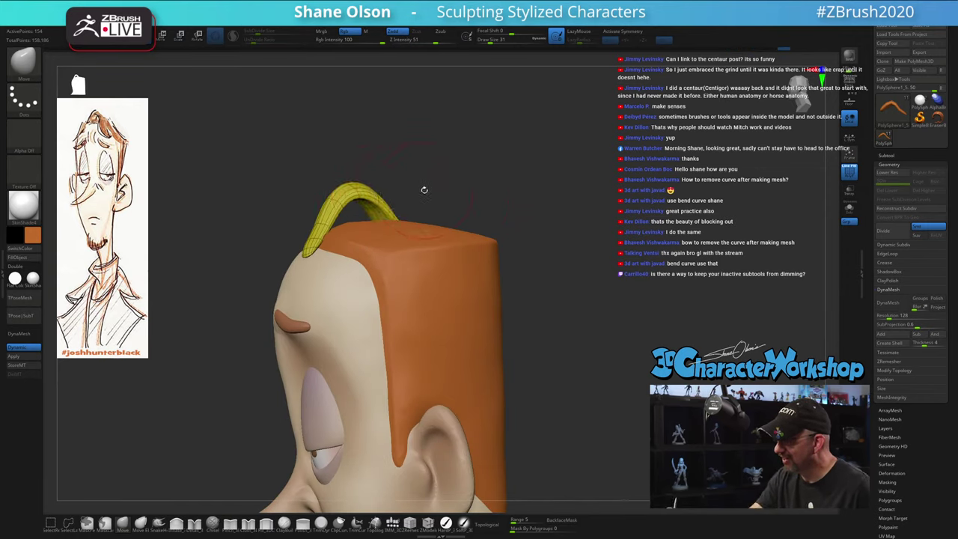
drag(423, 188, 471, 255)
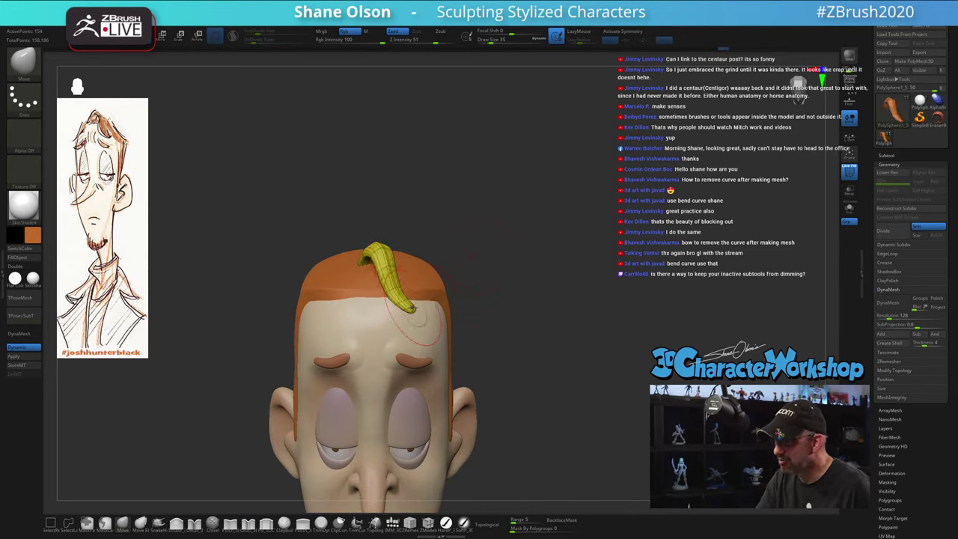
right_drag(420, 279, 526, 297)
Reposition the strand forward over the hairline with the Move gizmo and place the gizmo's pivot at the strand's root
key(w)
drag(520, 308, 526, 304)
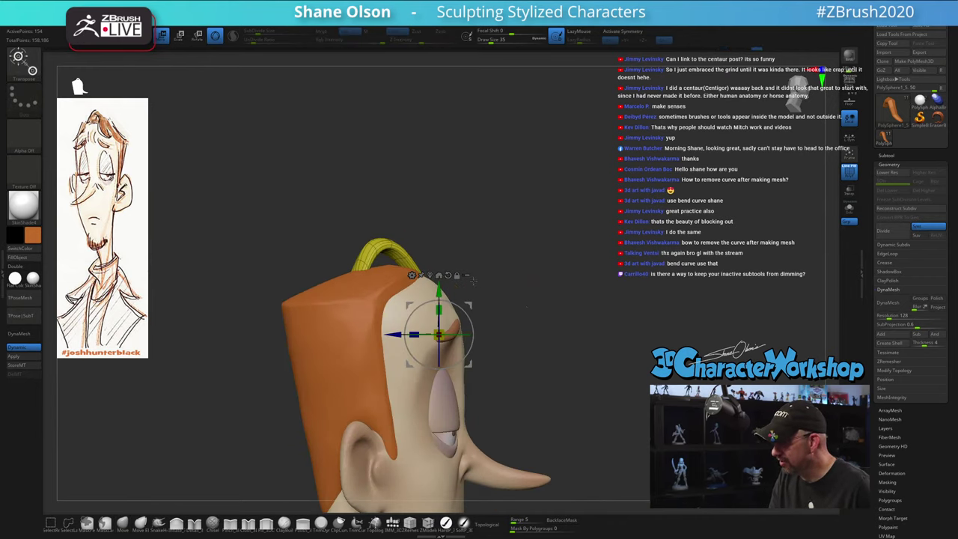
drag(439, 333, 530, 315)
alt+drag(587, 307, 574, 302)
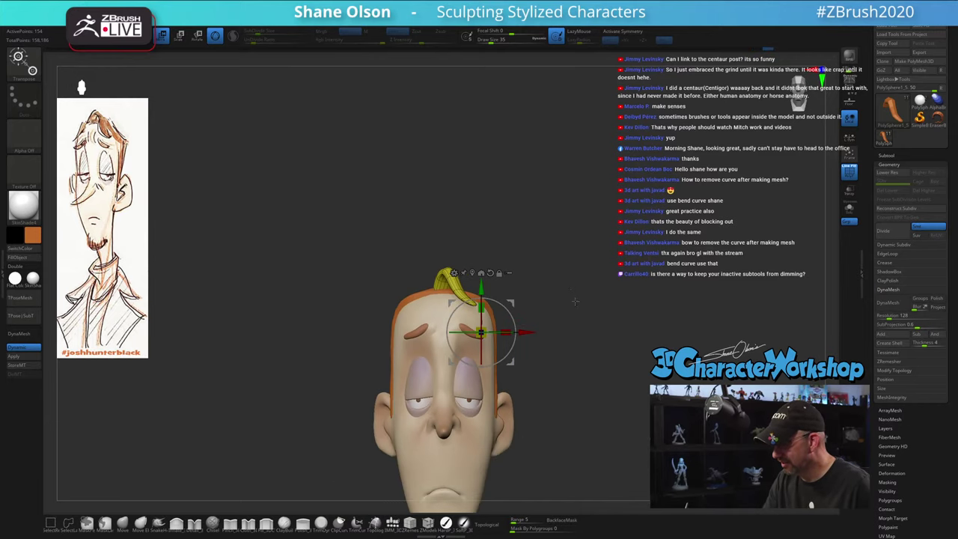
alt+drag(584, 342, 557, 337)
drag(501, 254, 444, 231)
alt+drag(387, 240, 324, 241)
alt+drag(467, 274, 526, 285)
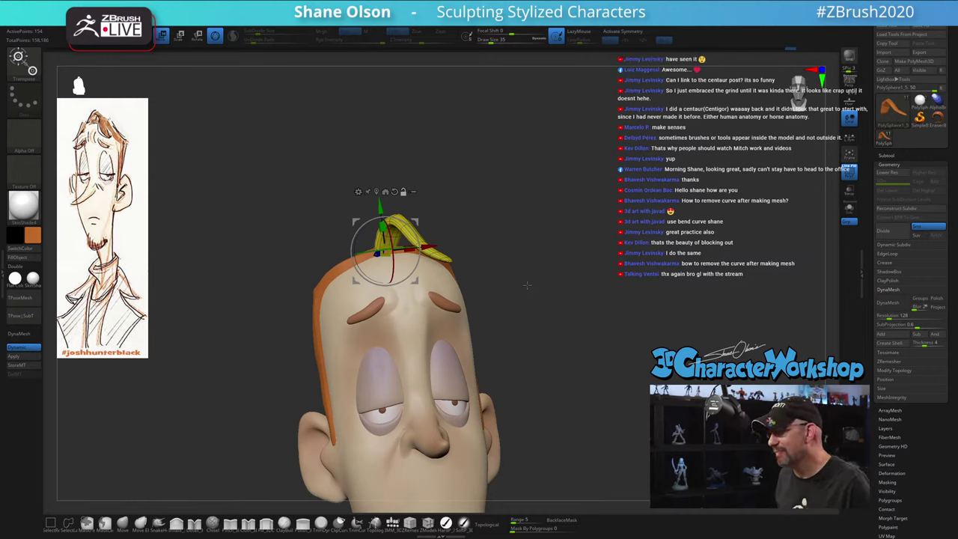
drag(527, 285, 524, 326)
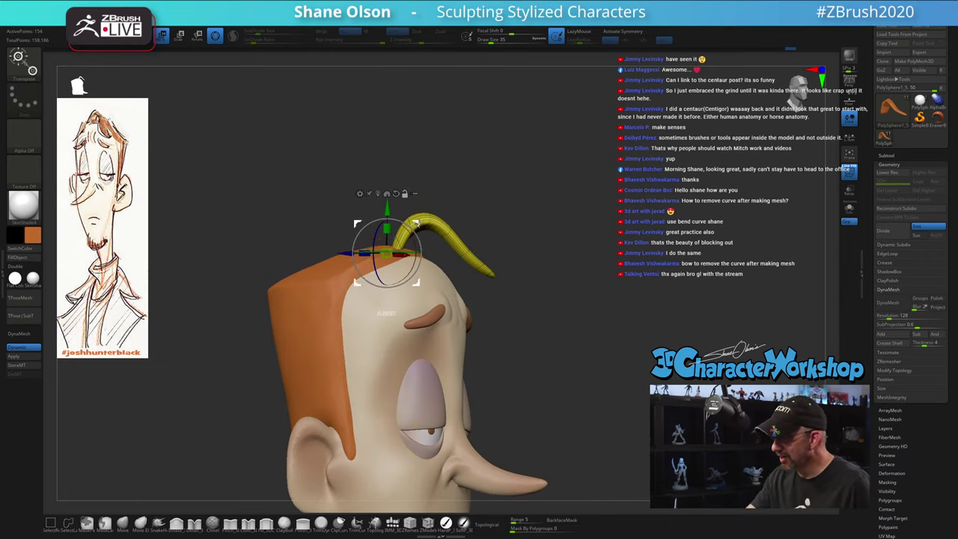
alt+drag(385, 252, 392, 261)
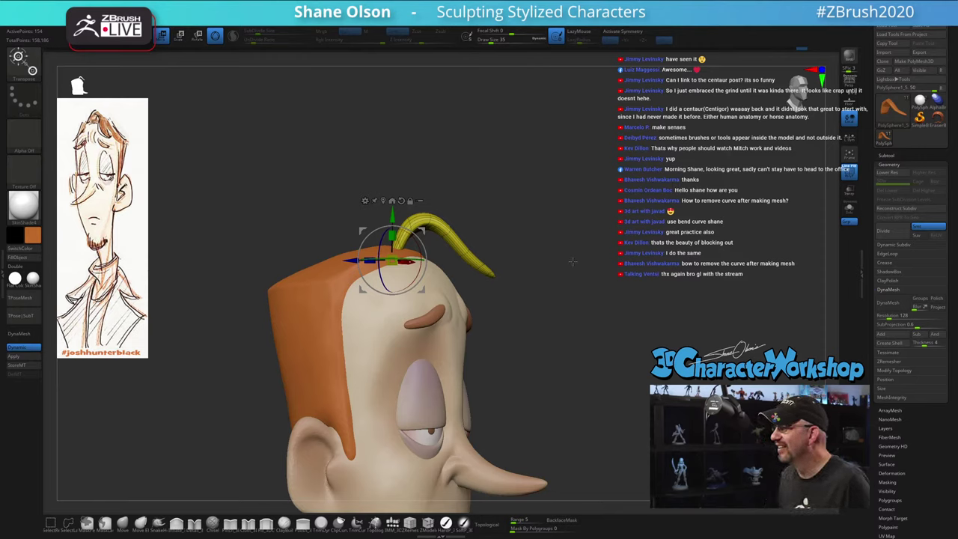
Rotate the strand about its root with the gizmo to align it forward over the forehead
drag(572, 261, 579, 243)
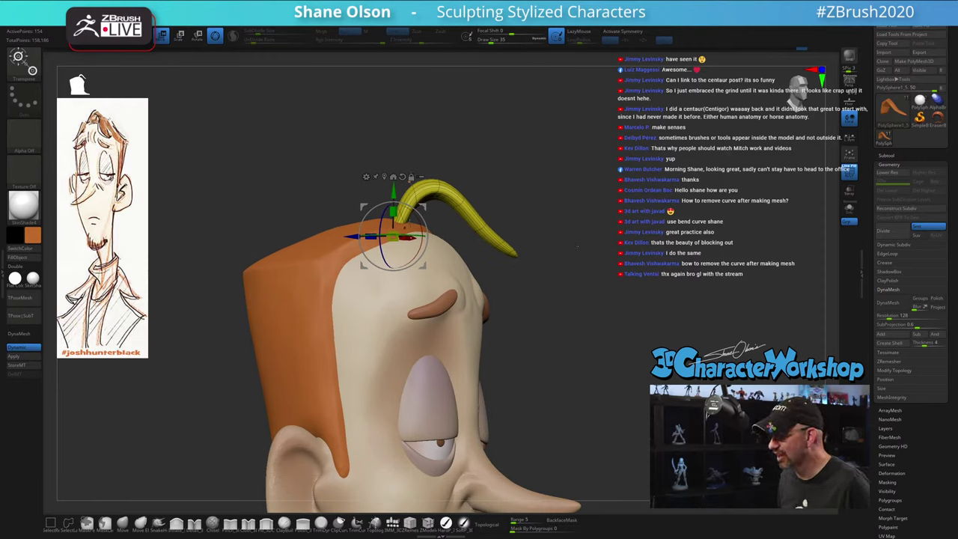
drag(475, 239, 548, 412)
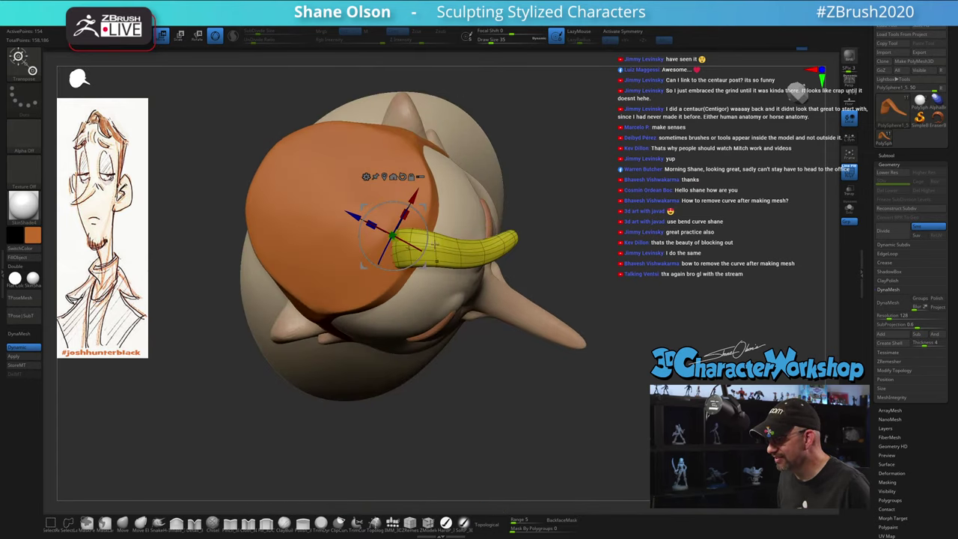
alt+drag(423, 223, 390, 206)
drag(370, 256, 383, 259)
drag(554, 382, 578, 233)
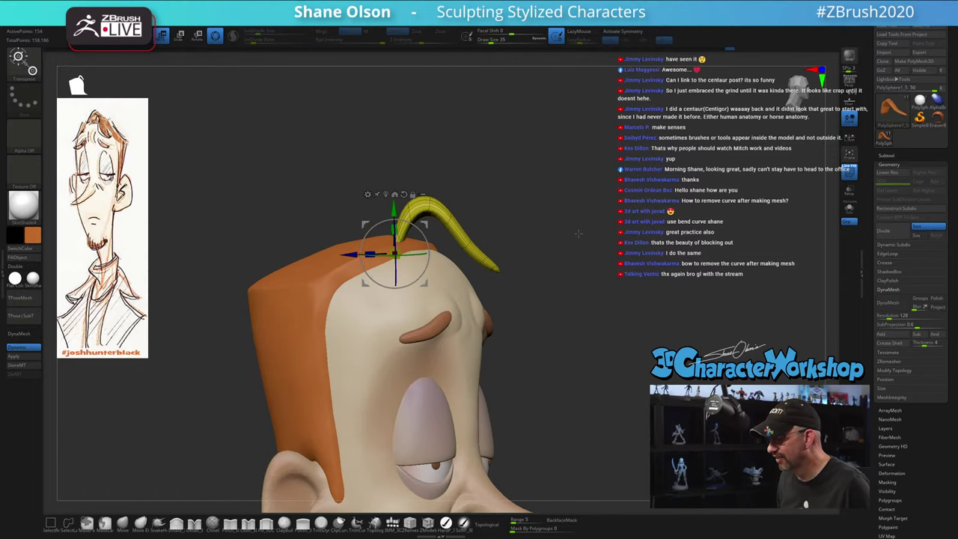
Curve the strand's front tip in toward the forehead with the SnakeHook brush and reshape its arch at draw size 49
click(158, 522)
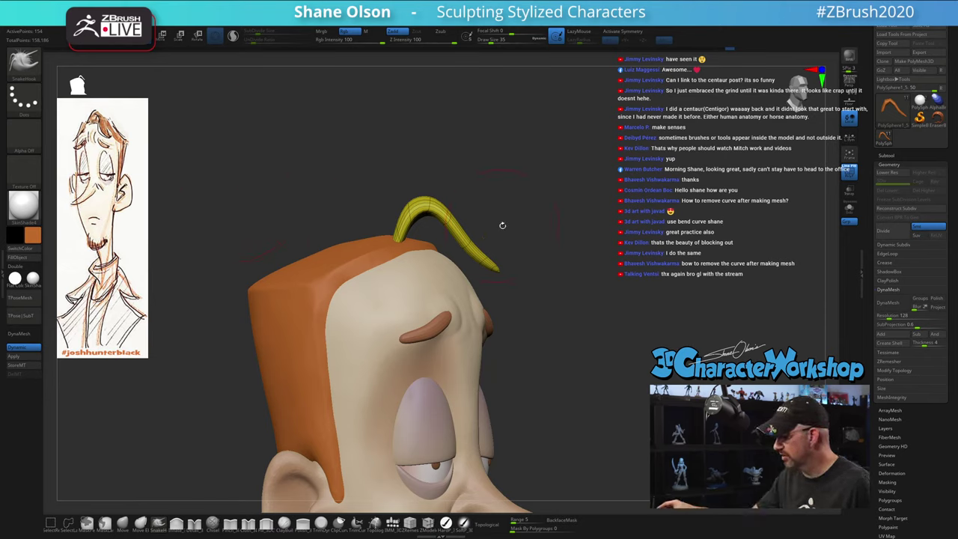
mouse_move(473, 236)
mouse_down()
mouse_move(461, 255)
mouse_move(486, 267)
mouse_up()
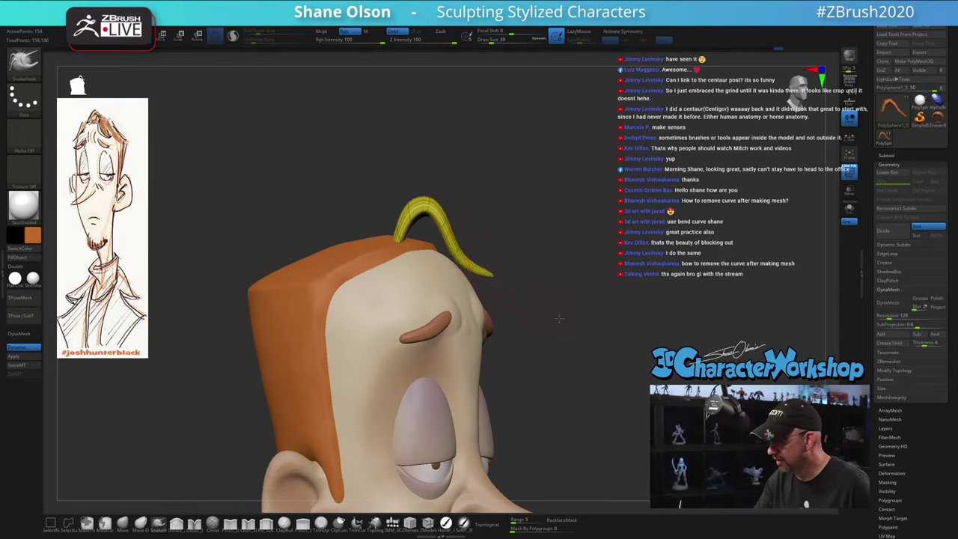
right_drag(534, 309, 441, 291)
right_drag(545, 274, 532, 254)
drag(531, 253, 635, 191)
right_drag(637, 192, 649, 200)
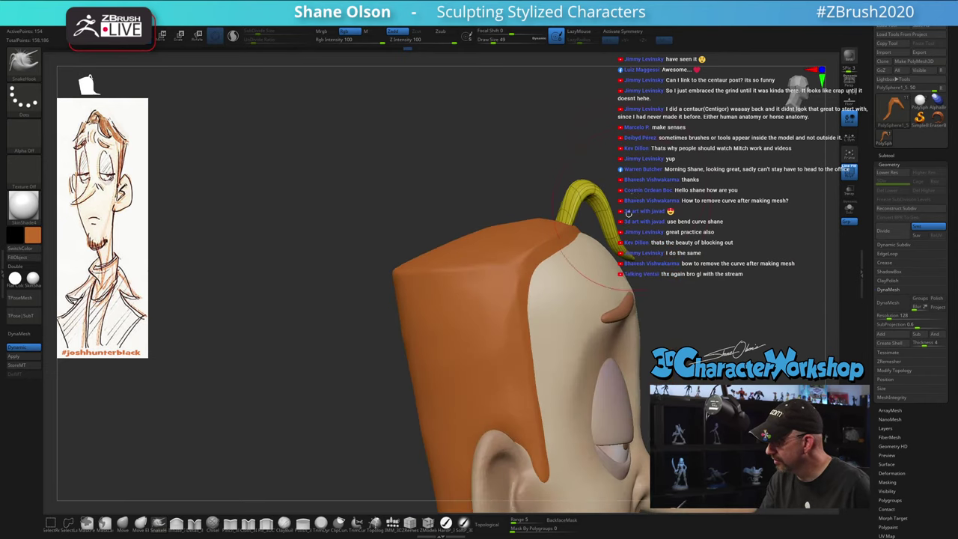
mouse_move(605, 229)
mouse_down()
mouse_move(621, 229)
mouse_move(585, 196)
mouse_up()
drag(718, 232, 535, 282)
mouse_move(643, 284)
mouse_down()
mouse_move(684, 288)
mouse_move(633, 276)
mouse_up()
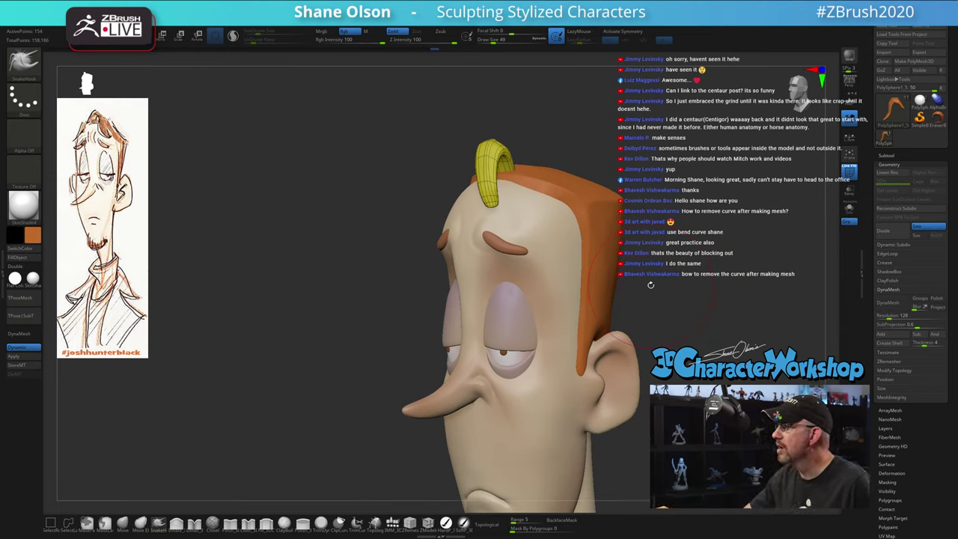
Reduce the brush's draw size to 41 for further shaping of the strand
key(s)
drag(665, 154, 660, 154)
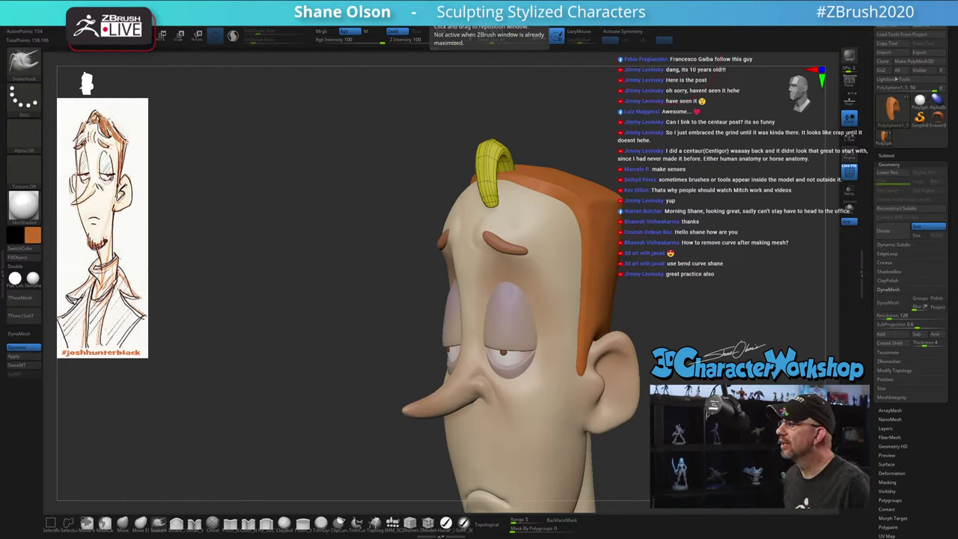
drag(704, 242, 605, 211)
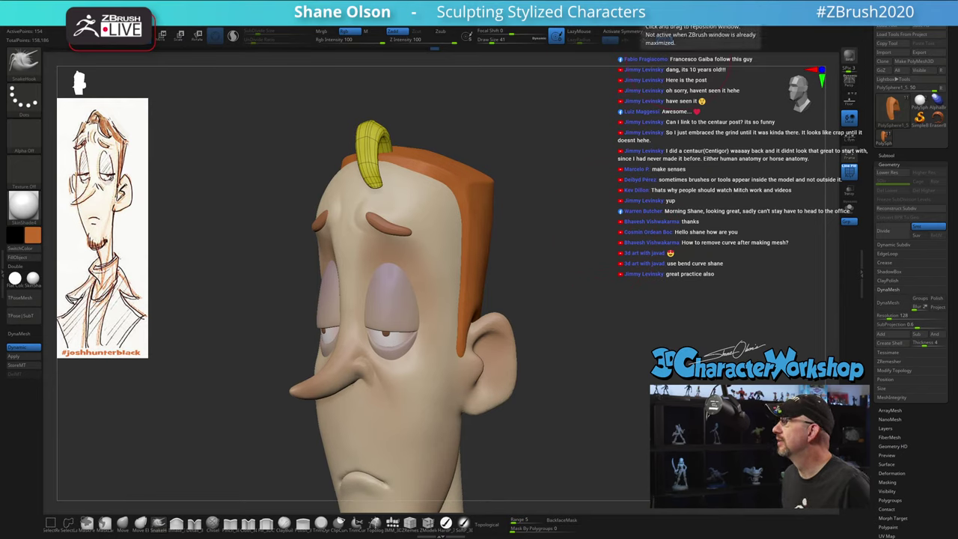
Sweep the front hair strand's tip to one side and pull its root back over the hairline with the SnakeHook brush
drag(599, 189, 586, 204)
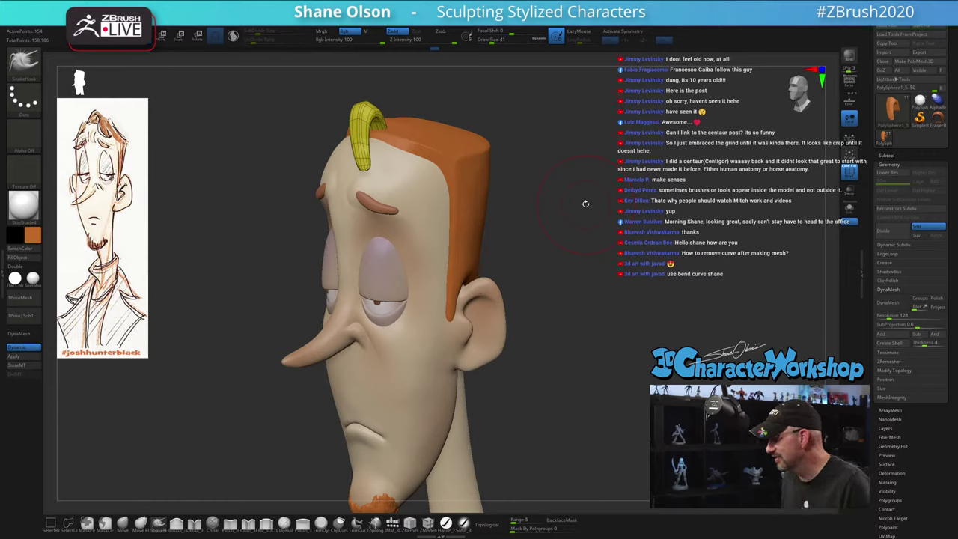
mouse_move(622, 348)
mouse_down()
mouse_move(581, 276)
mouse_move(595, 303)
mouse_move(554, 297)
mouse_move(491, 229)
mouse_move(445, 202)
mouse_up()
drag(582, 300, 703, 307)
right_drag(436, 209, 480, 194)
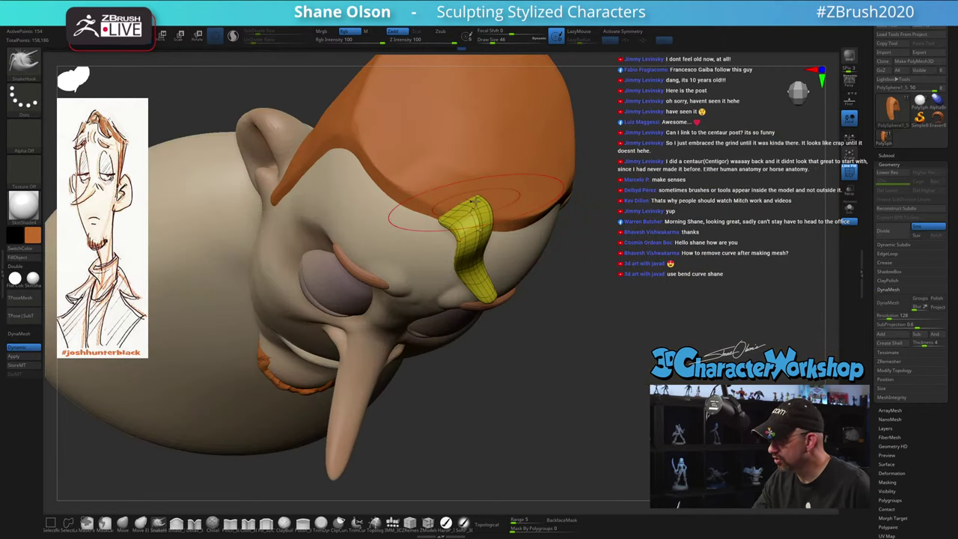
right_drag(447, 212, 483, 246)
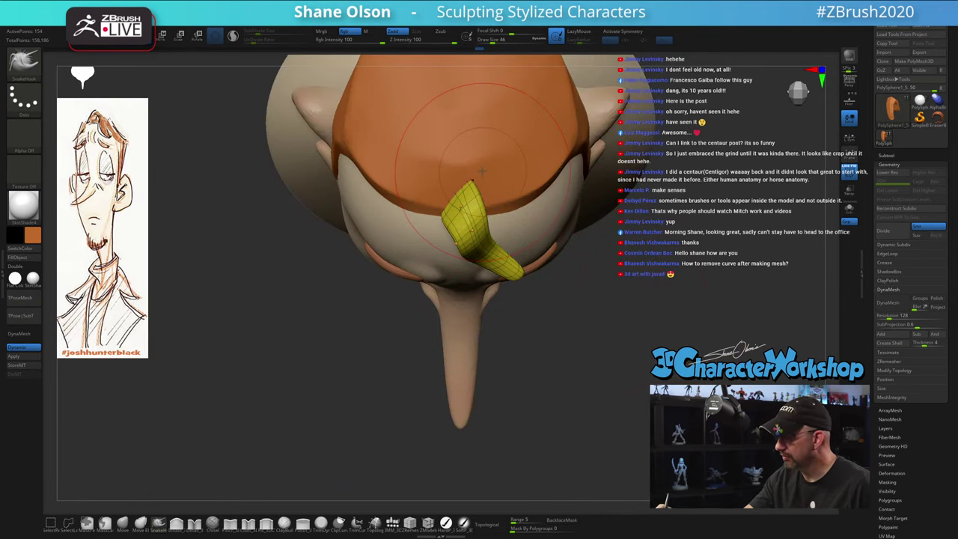
key(bracketleft)
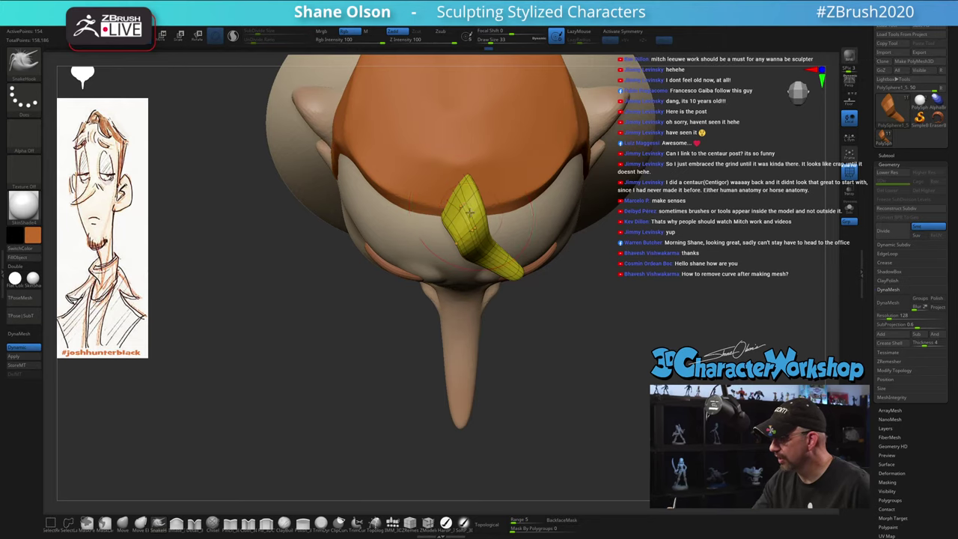
mouse_move(594, 311)
right_down()
mouse_move(591, 264)
mouse_move(597, 269)
mouse_move(581, 237)
mouse_move(583, 292)
right_up()
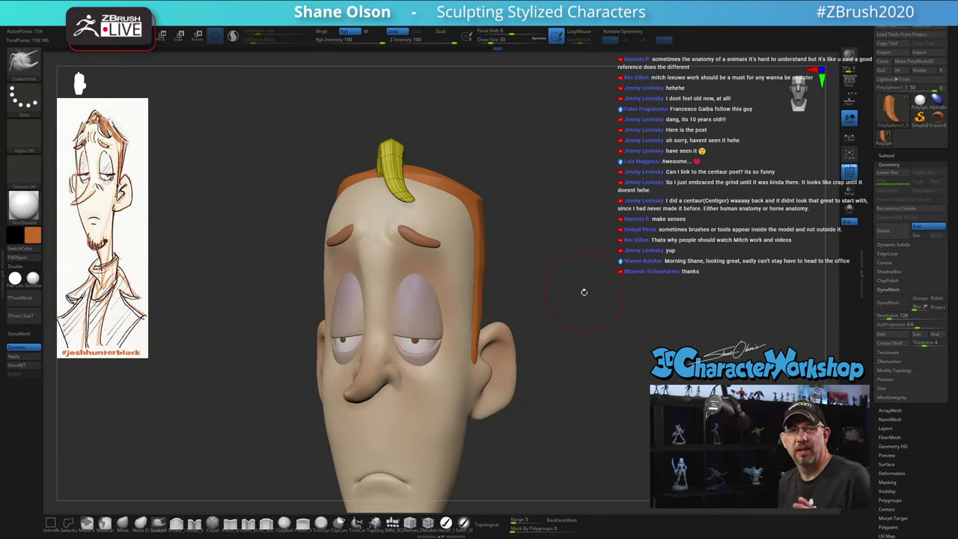
Reduce the brush draw size to 23 and bend the tip of the hair strand over the forehead
right_drag(589, 232, 559, 247)
ctrl+right_drag(582, 201, 580, 233)
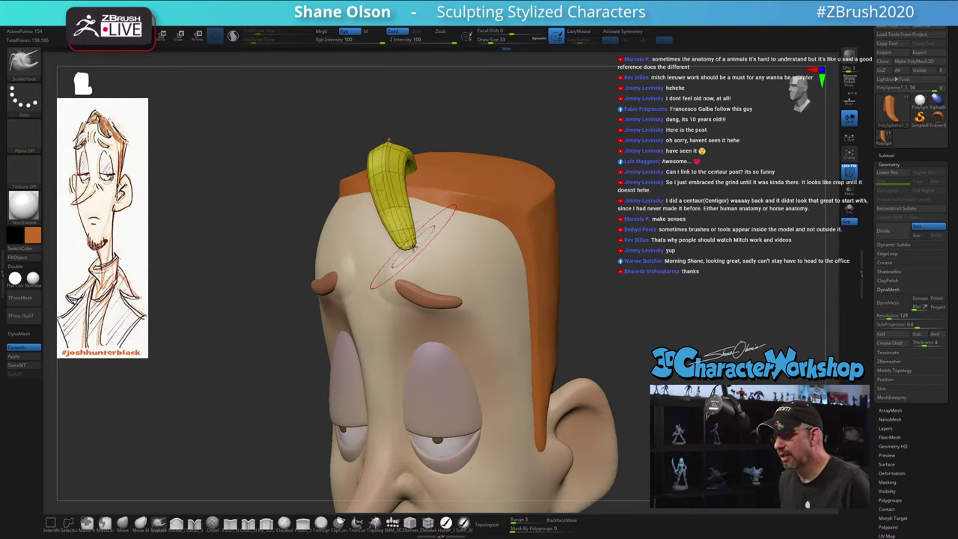
right_drag(606, 192, 554, 209)
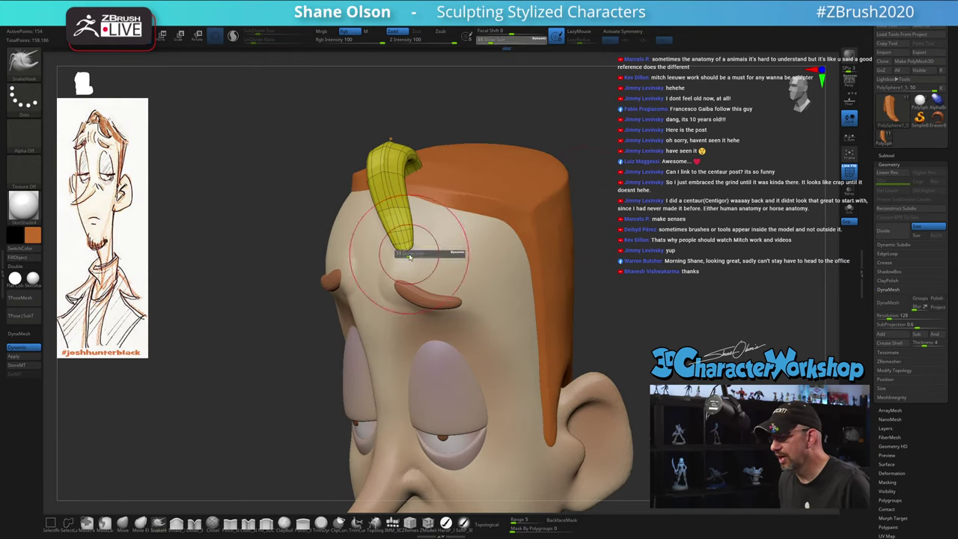
key(s)
drag(421, 226, 413, 227)
key(s)
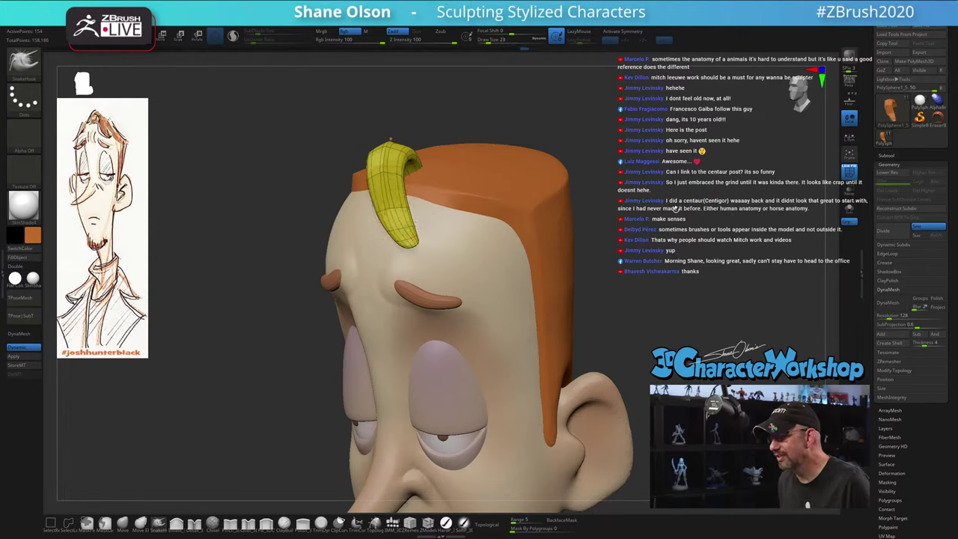
Refine the hair strand's arch and flared tip from the side and front, reducing the brush draw size to 18 for detail
right_drag(676, 209, 581, 219)
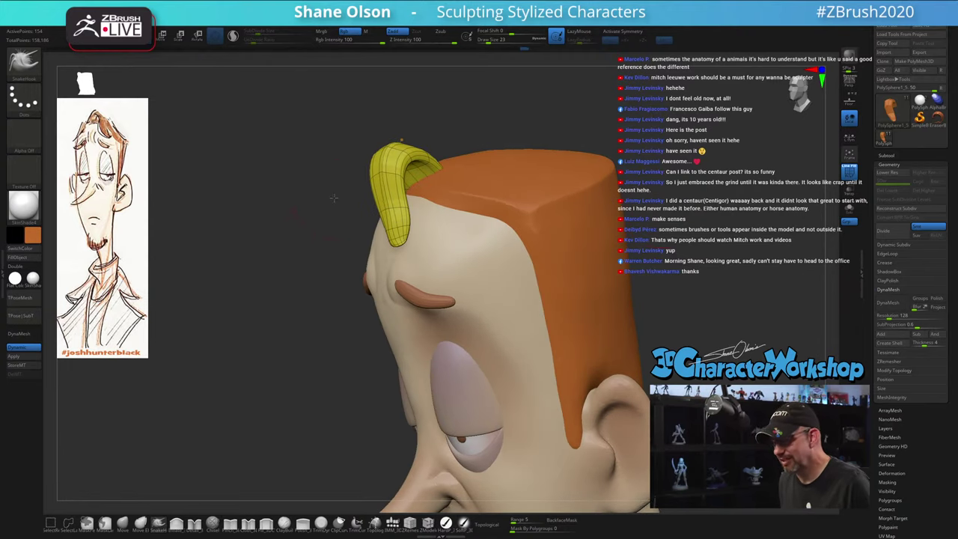
right_drag(334, 199, 382, 216)
right_drag(449, 174, 495, 173)
key(s)
drag(383, 176, 387, 176)
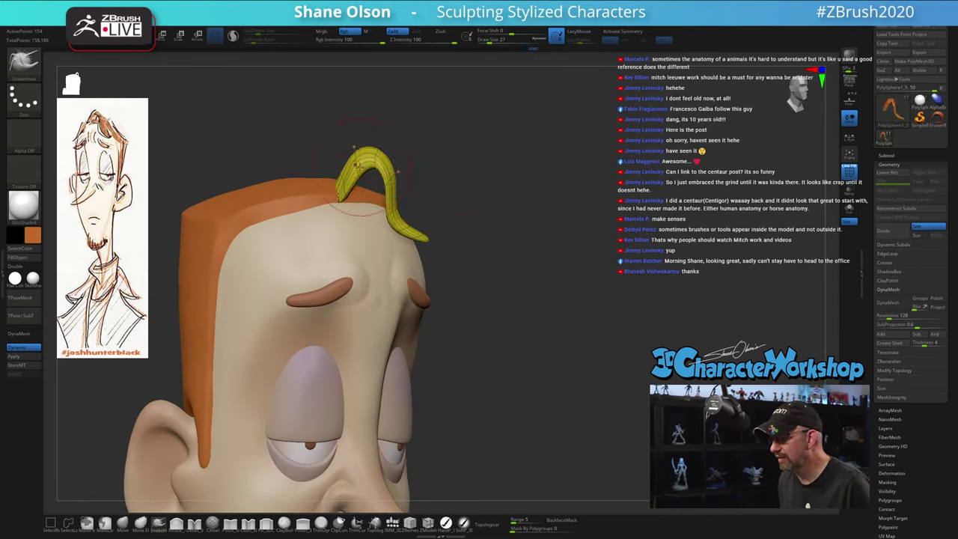
key(bracketleft)
key(bracketleft)
key(bracketleft)
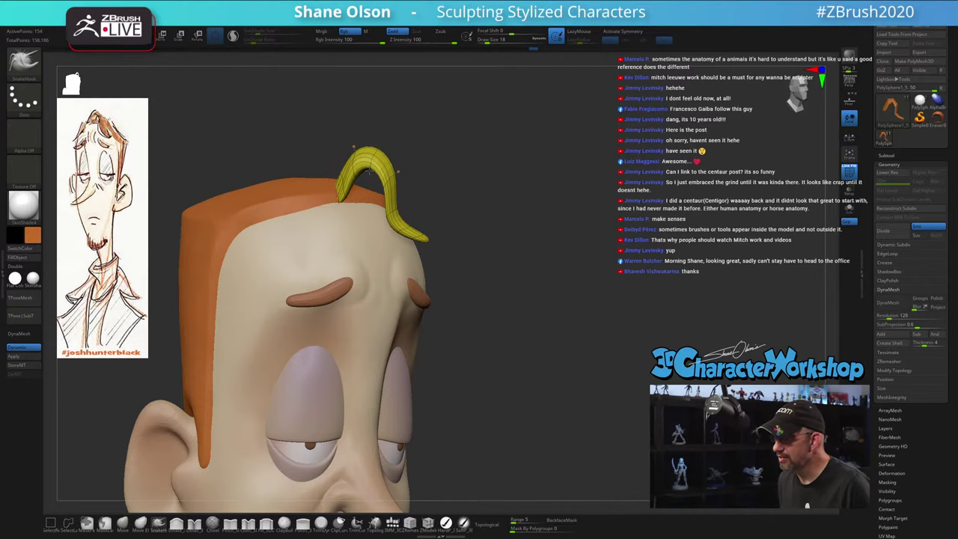
mouse_move(562, 173)
right_down()
mouse_move(567, 131)
mouse_move(585, 153)
right_up()
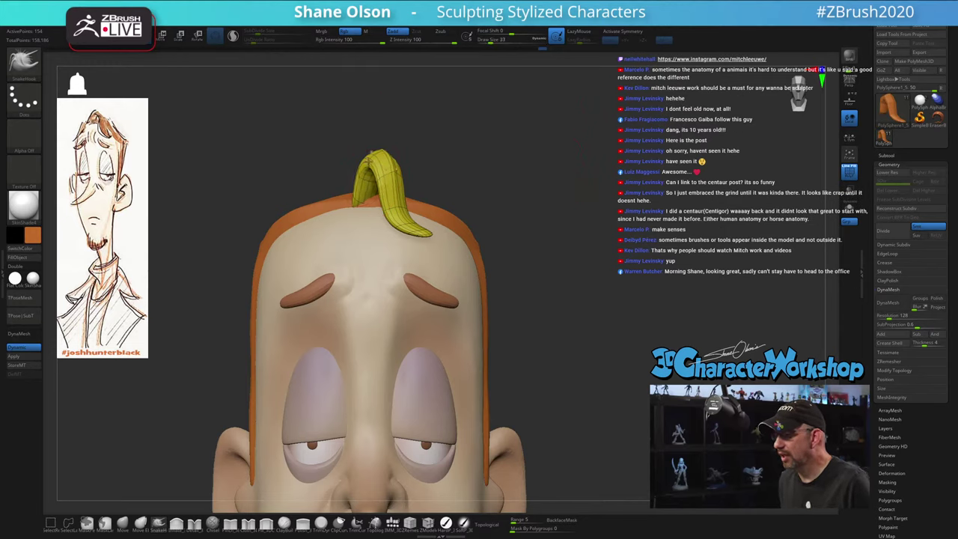
mouse_move(406, 154)
right_down()
mouse_move(398, 161)
mouse_move(584, 156)
right_up()
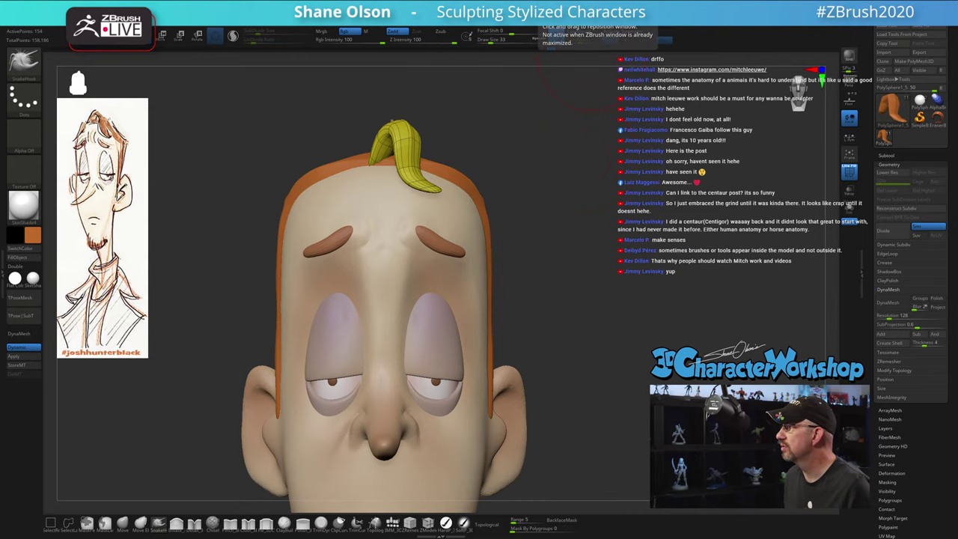
Switch to a maximized Chrome window and search Google for "zbrush live"
drag(406, 1, 314, 52)
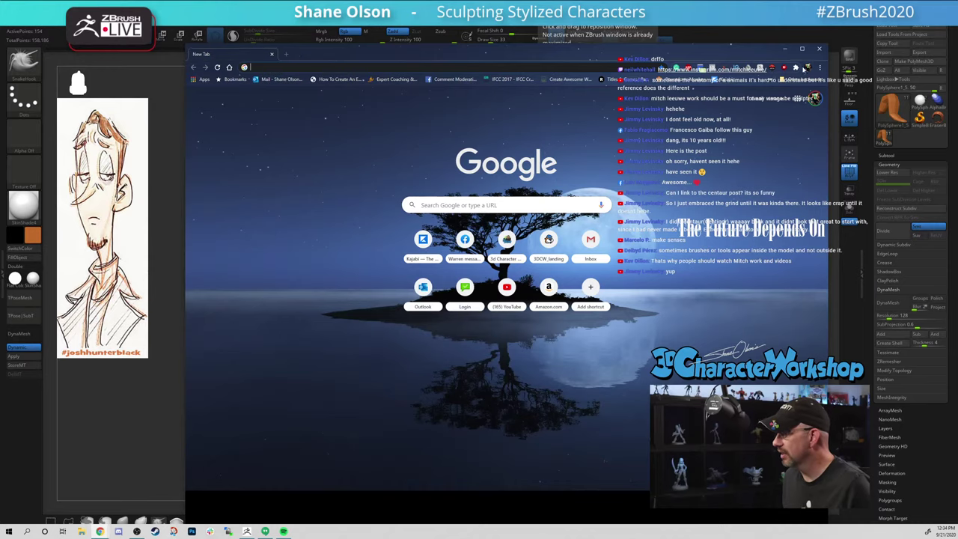
click(801, 51)
click(251, 33)
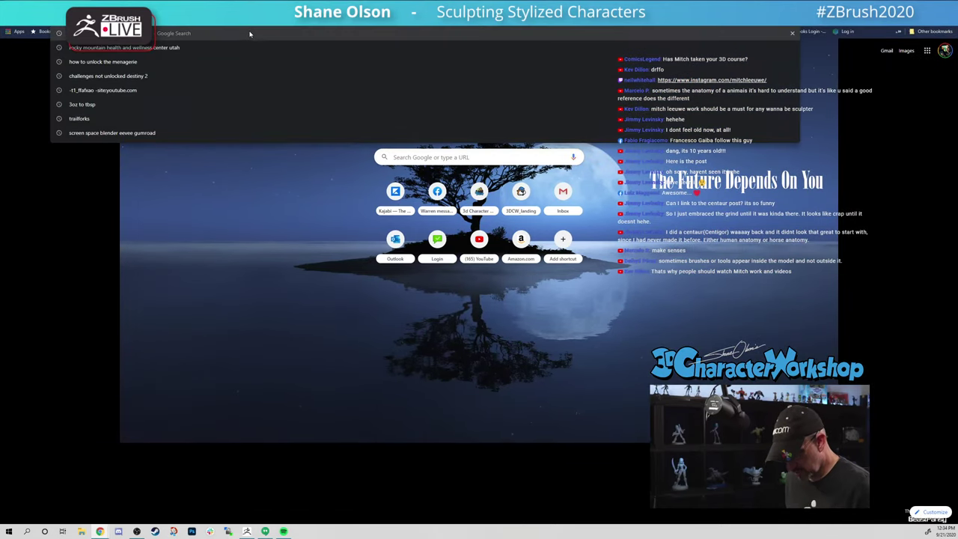
text(zb)
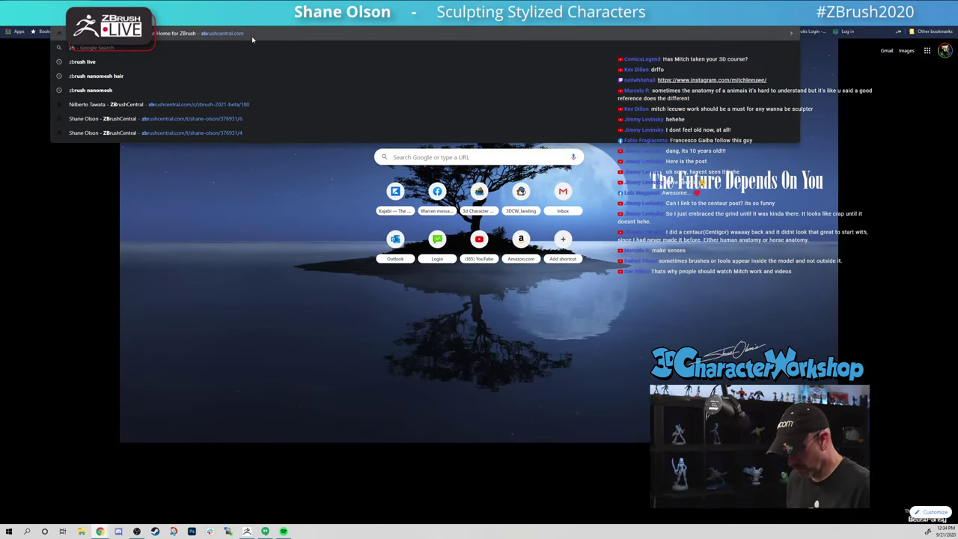
text(rush live boolean)
key(BackSpace)
key(BackSpace)
key(BackSpace)
key(BackSpace)
key(BackSpace)
key(BackSpace)
key(BackSpace)
key(BackSpace)
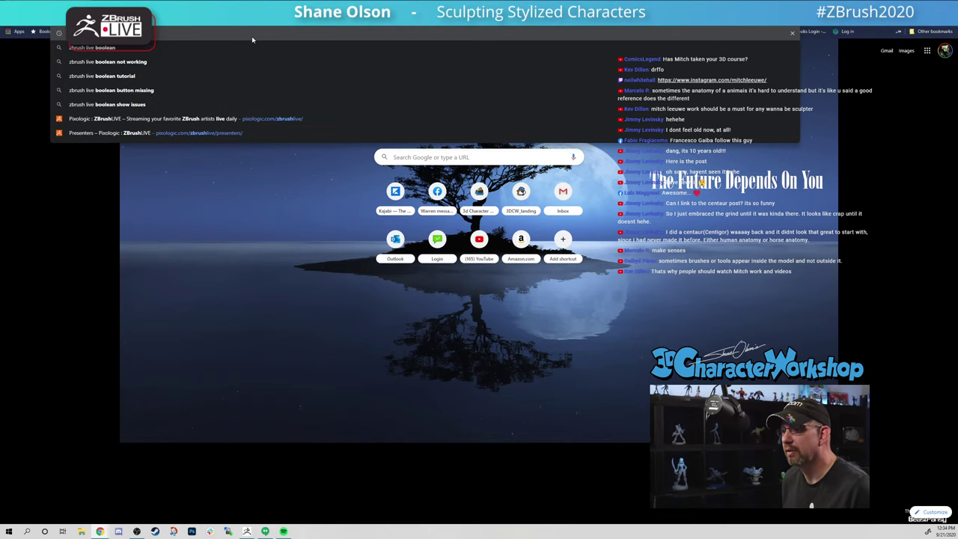
key(Return)
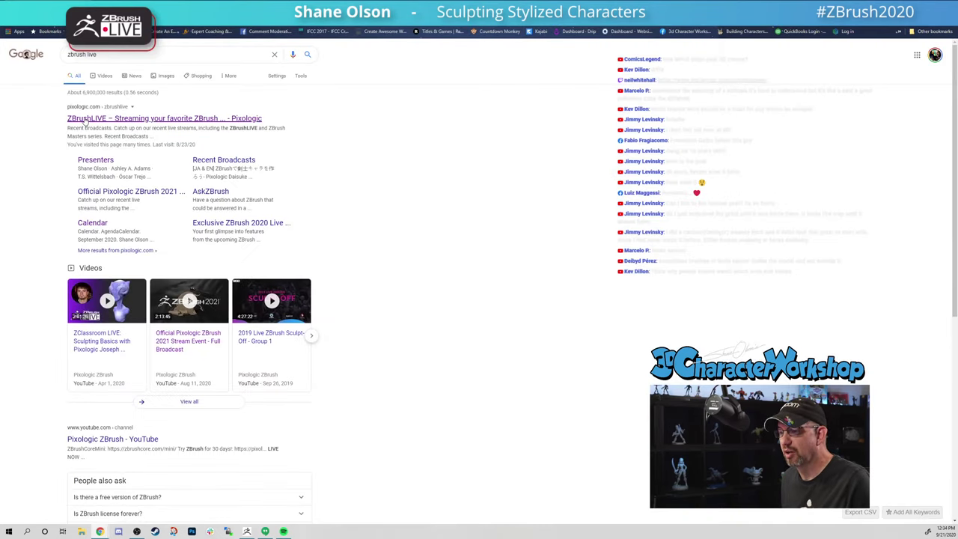
Open Pixologic's ZBrushLIVE site and review the September 2020 agenda of scheduled streams in its calendar
click(139, 113)
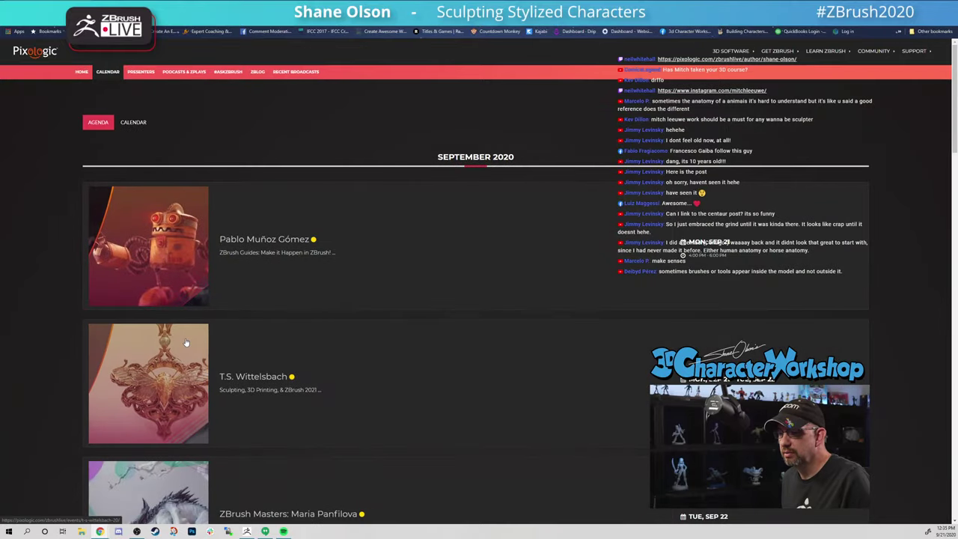
scroll(408, 243, down, 1)
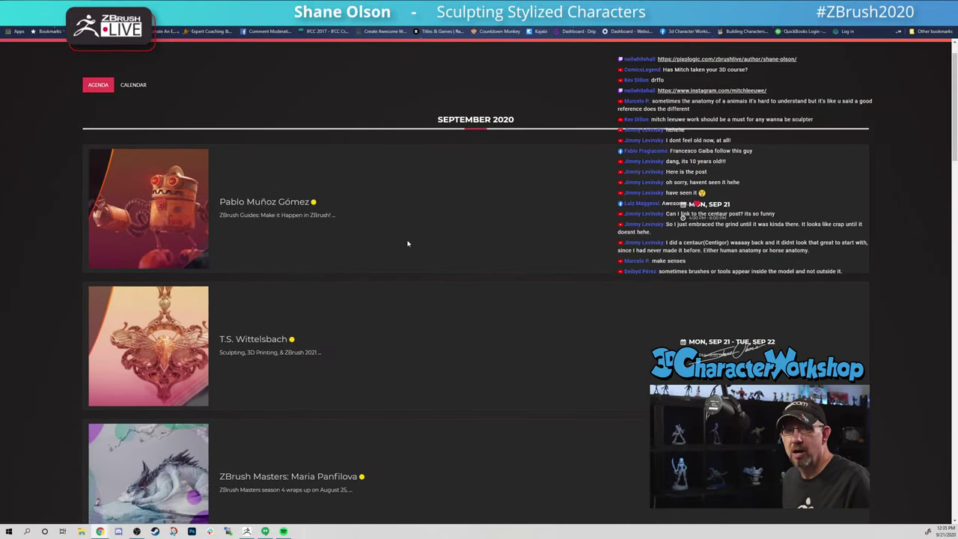
scroll(358, 229, down, 1)
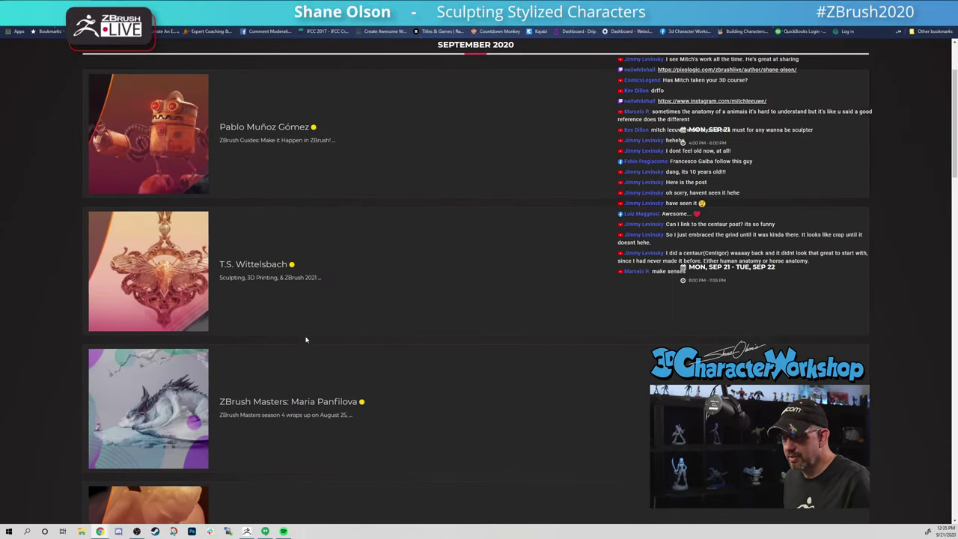
scroll(269, 325, down, 1)
scroll(231, 242, down, 3)
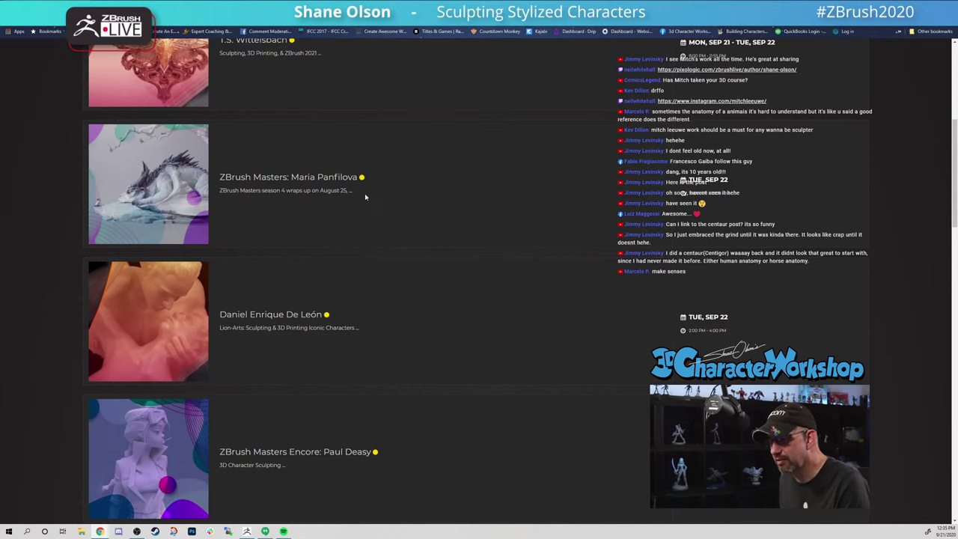
scroll(163, 206, down, 1)
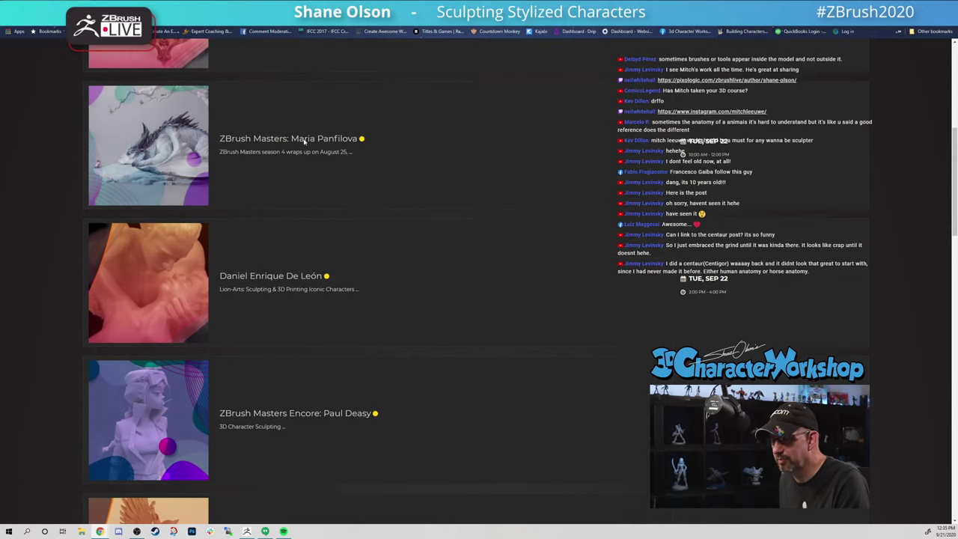
scroll(165, 211, down, 1)
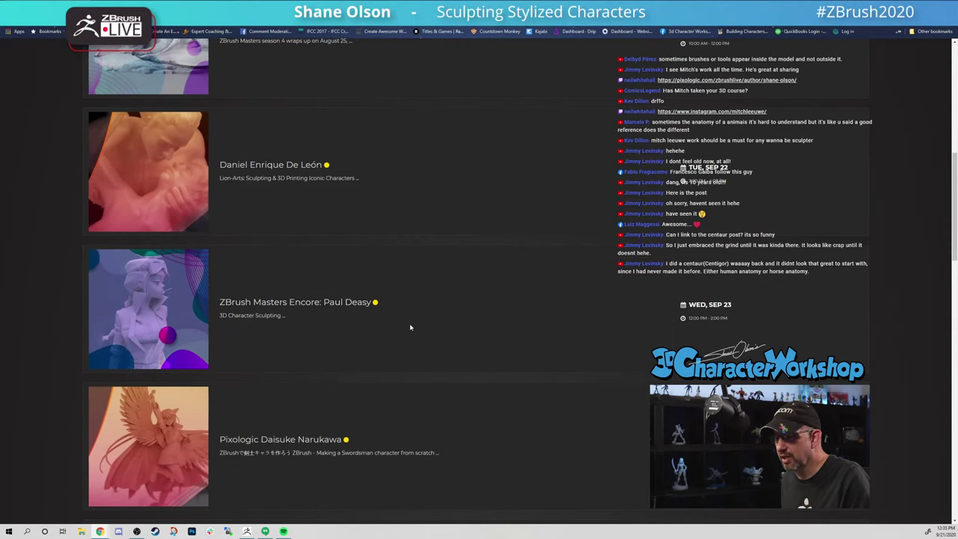
scroll(214, 240, down, 7)
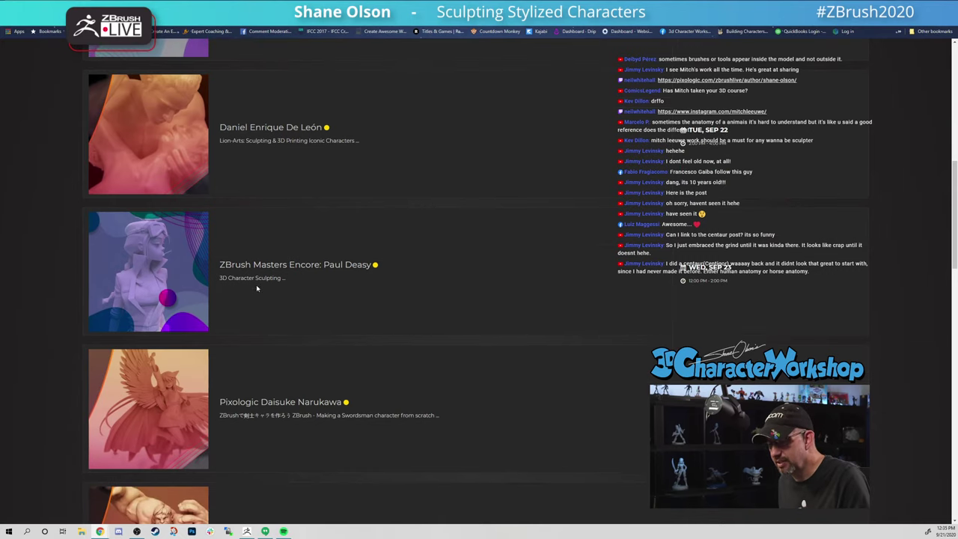
scroll(214, 243, down, 6)
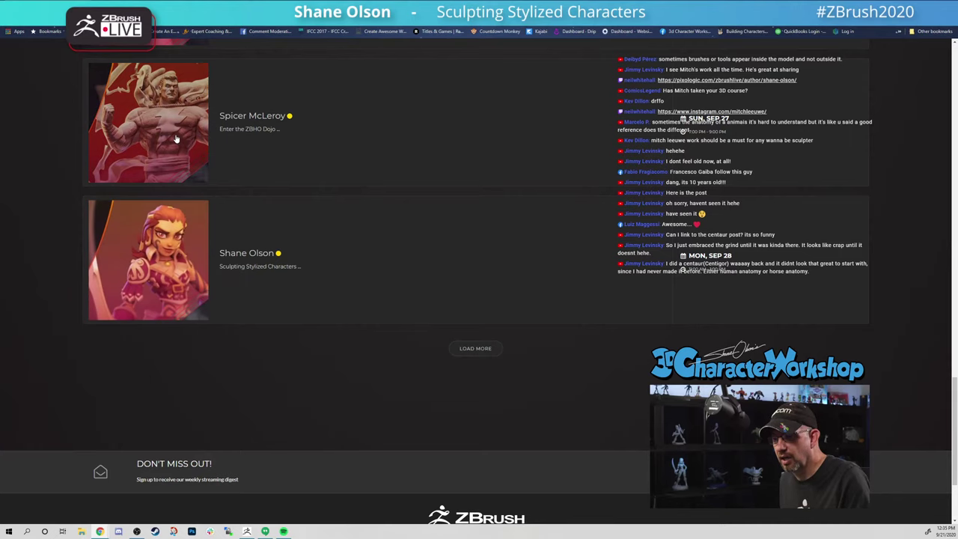
scroll(261, 270, up, 1)
scroll(117, 262, up, 20)
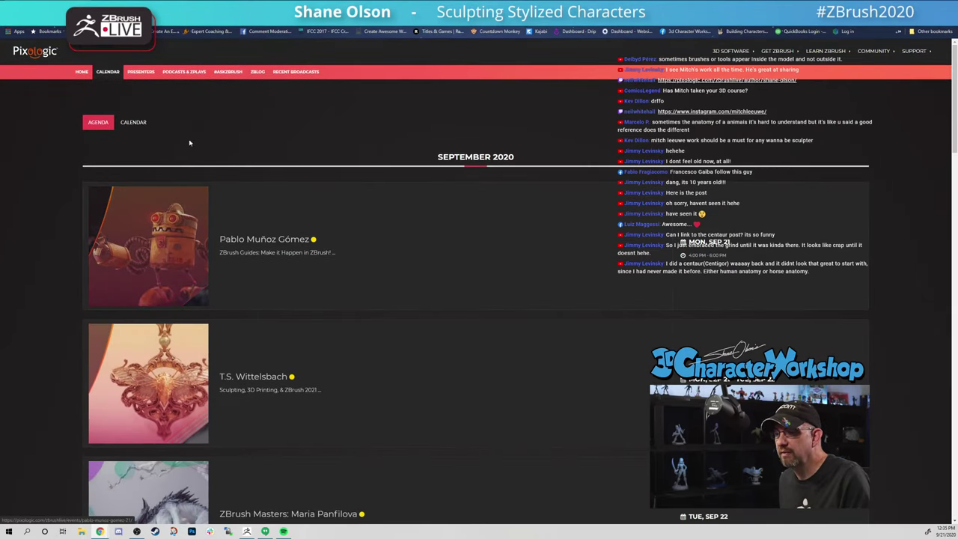
Open the ZBrushLIVE presenters page and look through the presenter cards below the welcome video
click(141, 73)
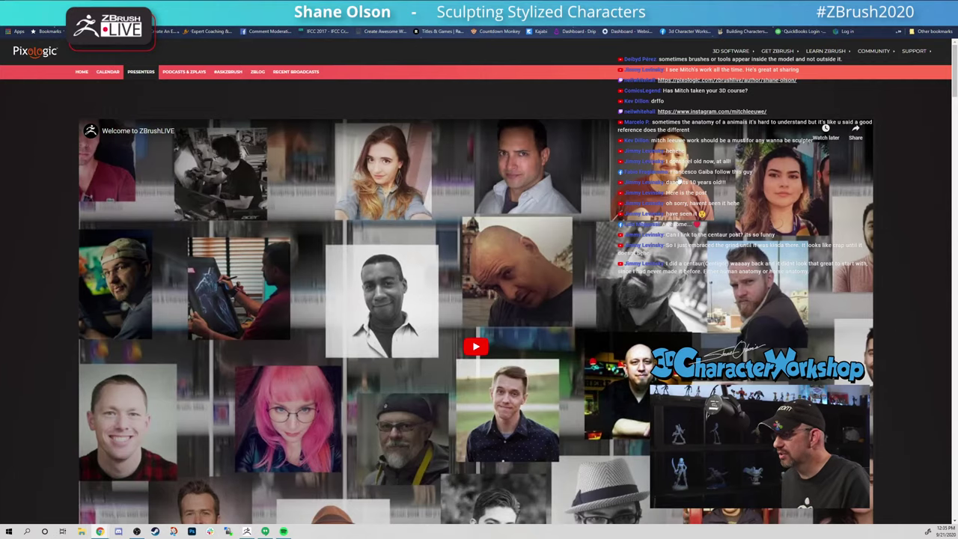
scroll(397, 314, down, 2)
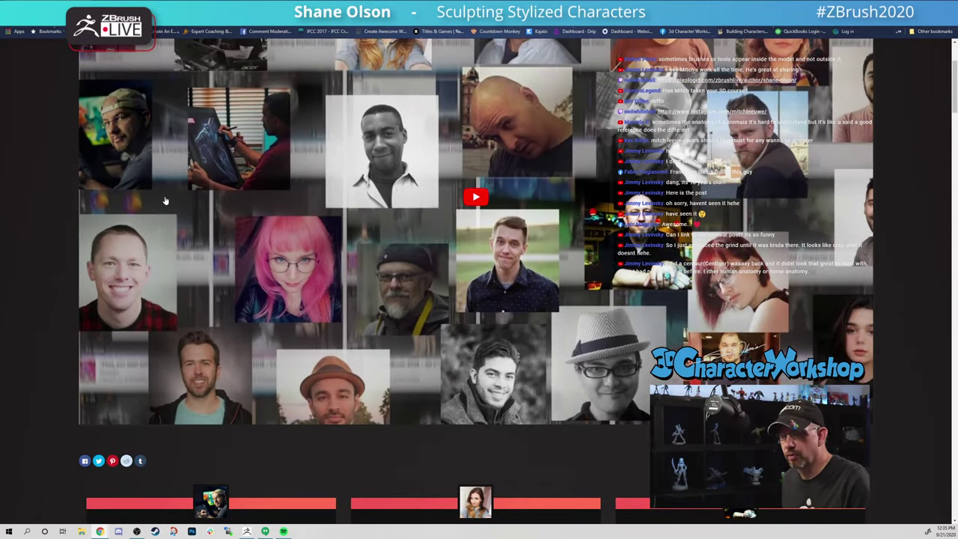
scroll(165, 200, down, 2)
scroll(282, 233, up, 4)
scroll(372, 255, down, 1)
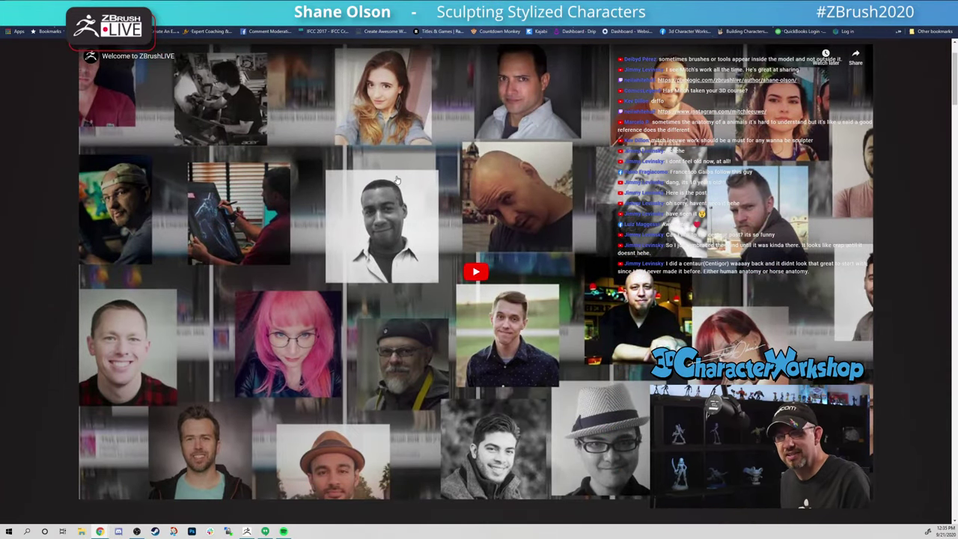
scroll(397, 180, down, 5)
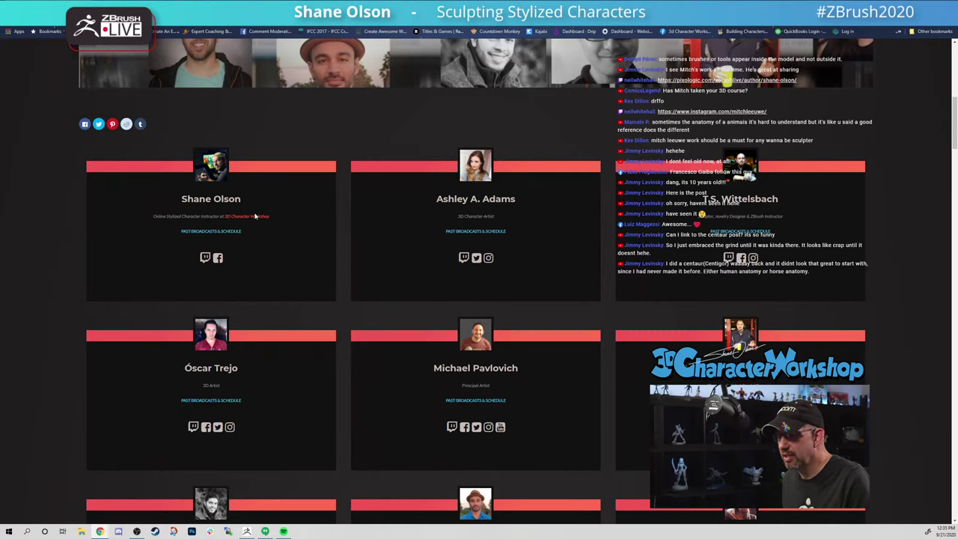
scroll(269, 161, down, 1)
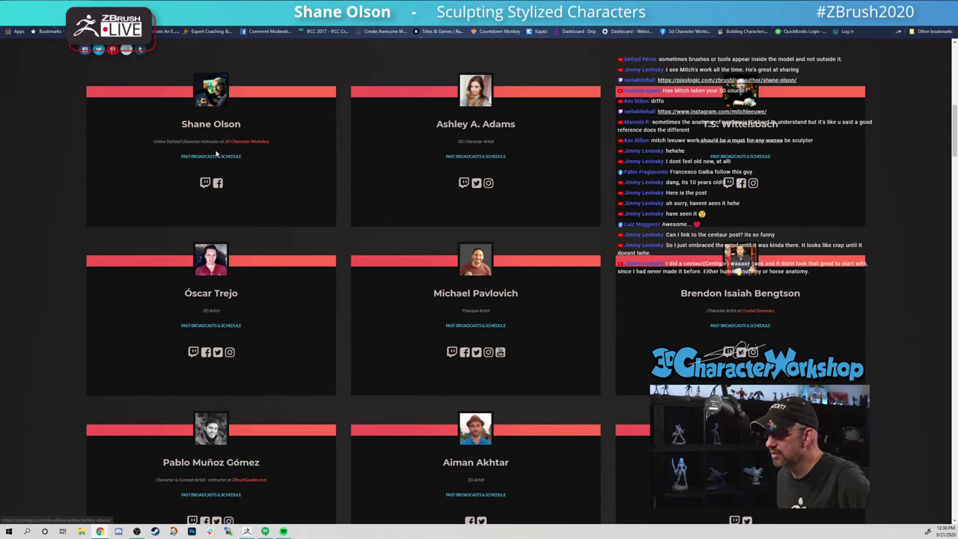
Open the first listed presenter's past broadcasts and schedule page and look through the posts featuring that presenter
click(265, 156)
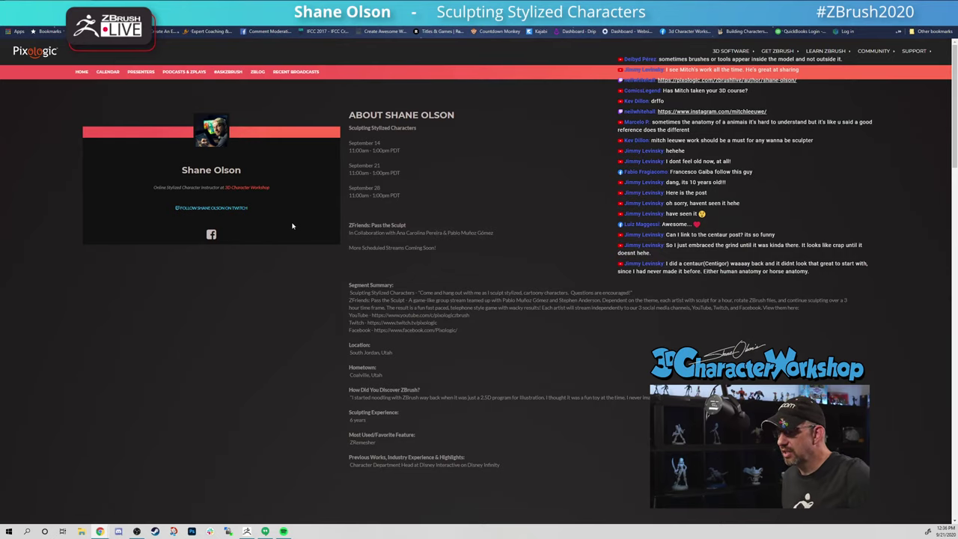
scroll(292, 221, down, 5)
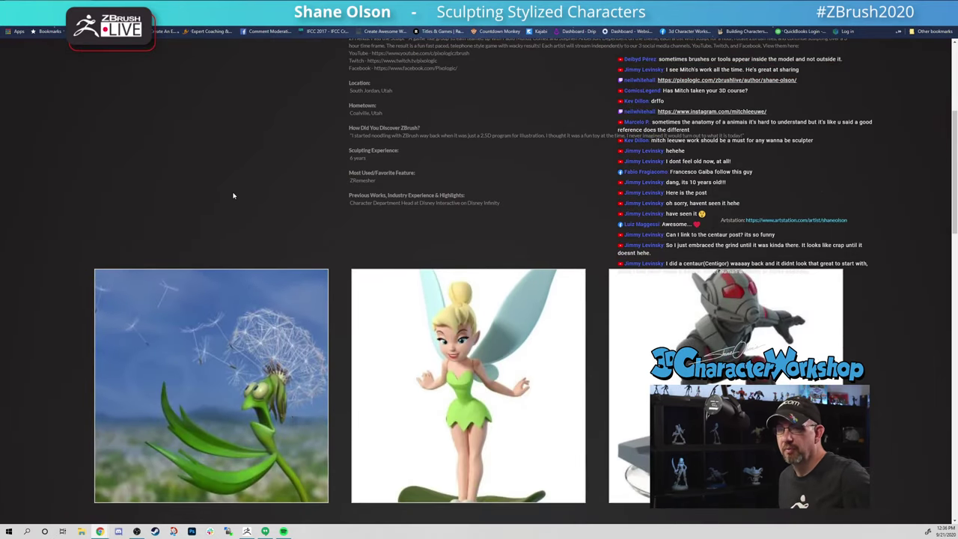
scroll(234, 194, down, 4)
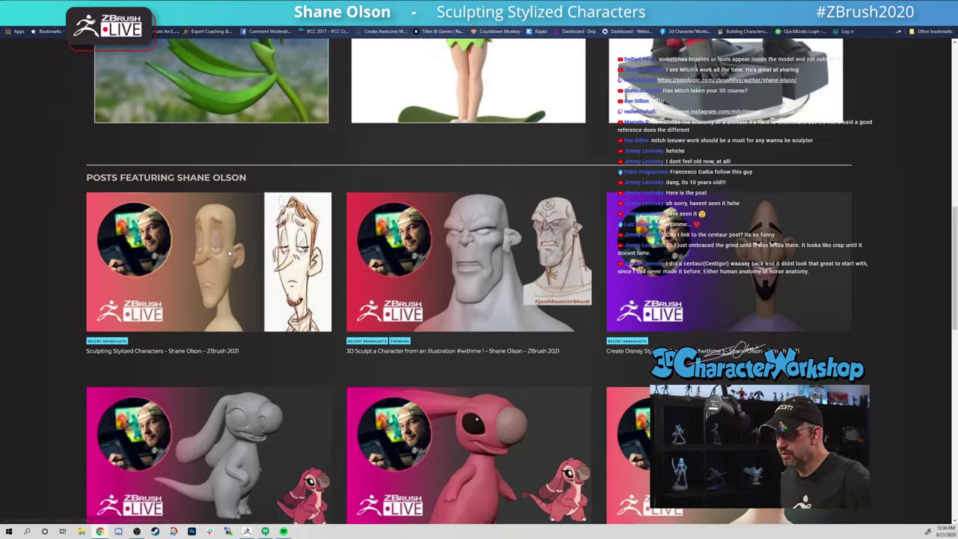
Look through the rest of the presenter's first page of posts, open page 2 and examine its broadcasts down to the end
scroll(222, 238, down, 6)
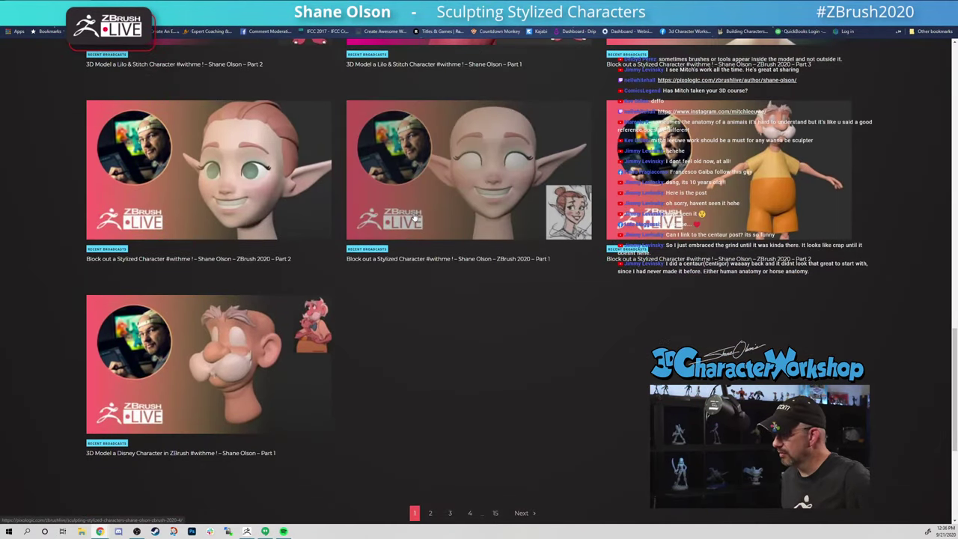
scroll(352, 214, down, 2)
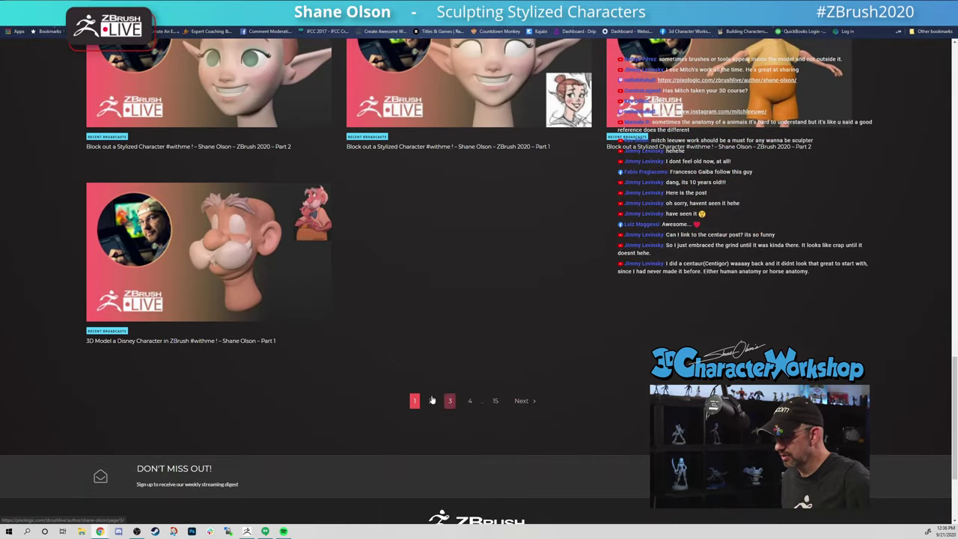
click(289, 208)
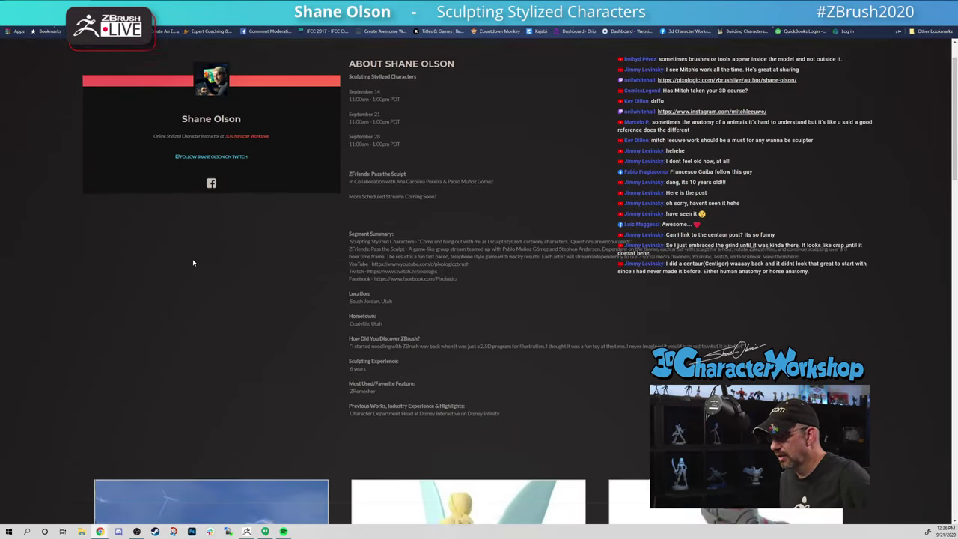
scroll(193, 262, down, 7)
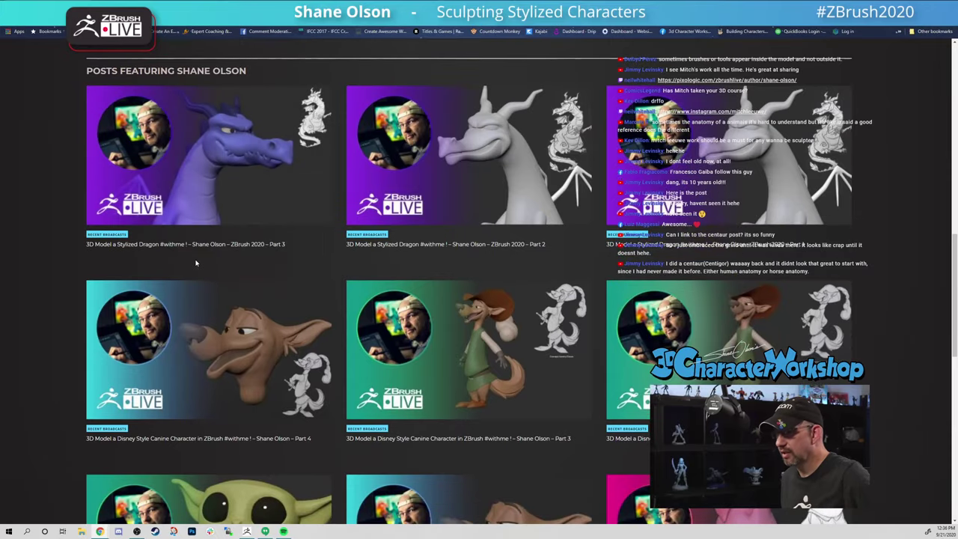
scroll(196, 263, down, 1)
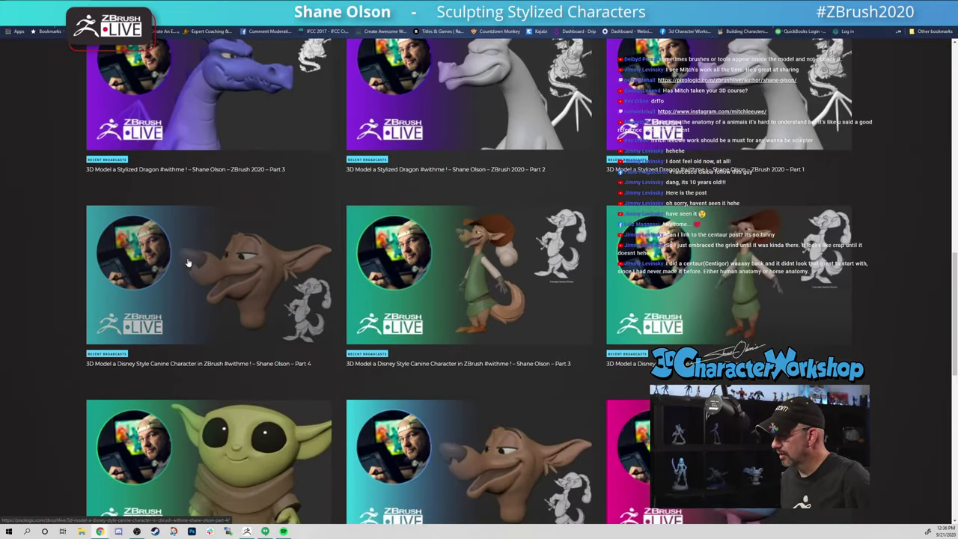
scroll(189, 263, down, 5)
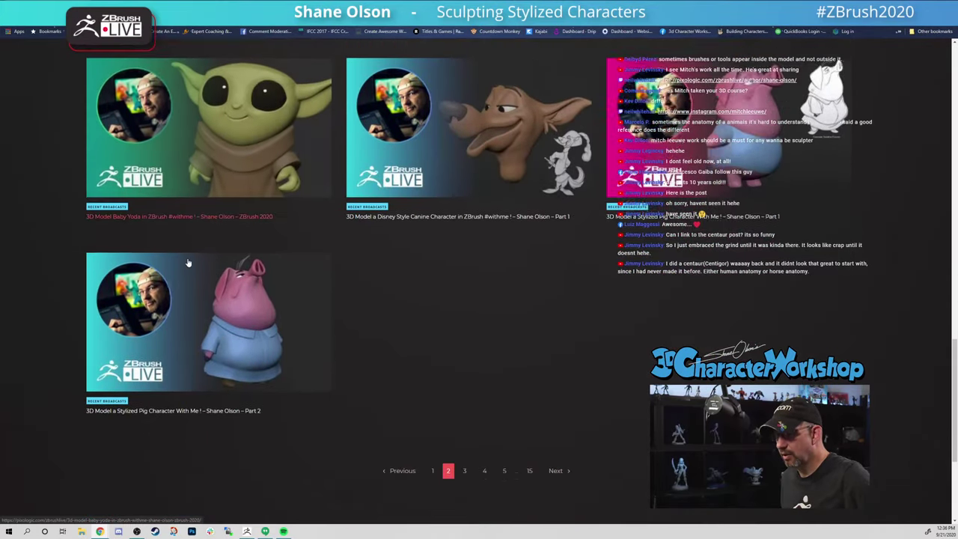
scroll(188, 263, down, 1)
Open page 3 of the presenter's posts and look through its broadcast thumbnails
click(464, 438)
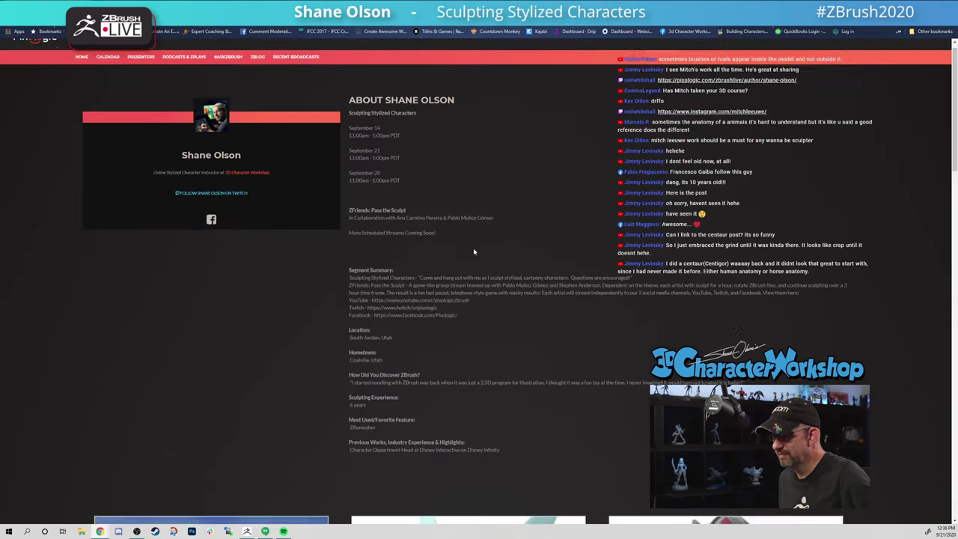
scroll(308, 278, down, 10)
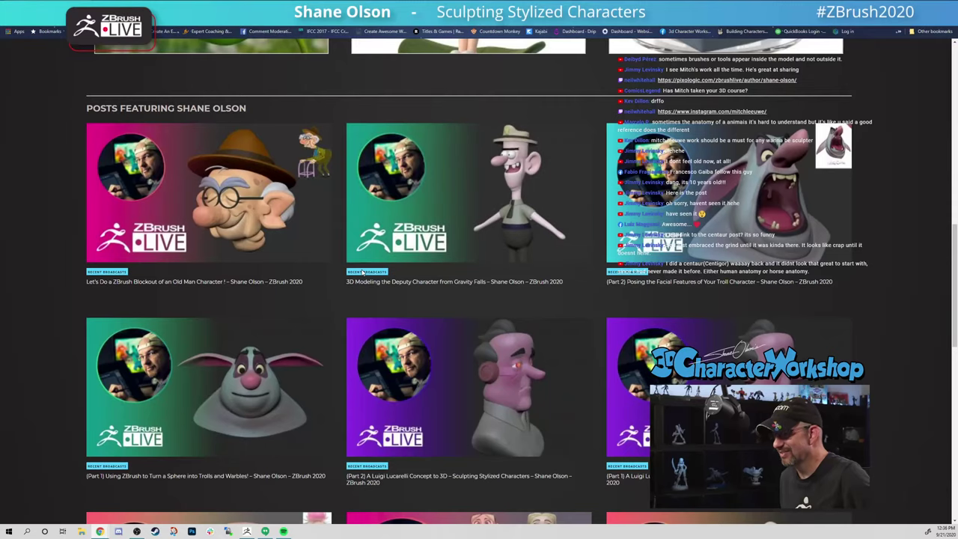
scroll(371, 266, down, 2)
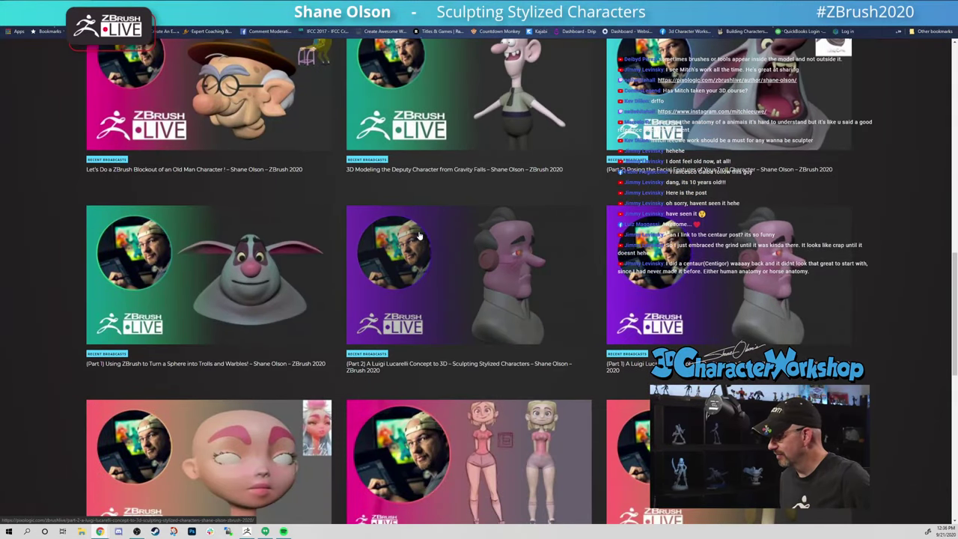
scroll(516, 300, down, 1)
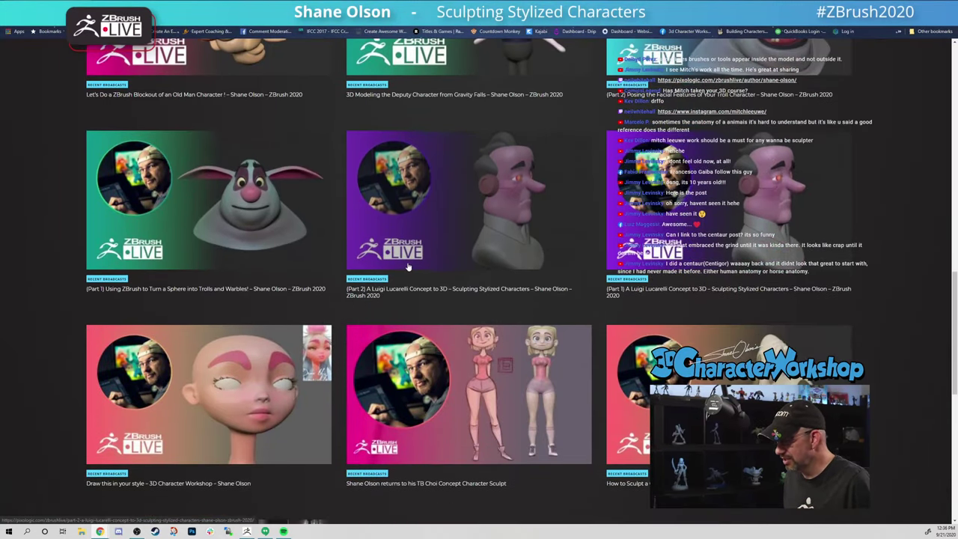
scroll(281, 316, down, 1)
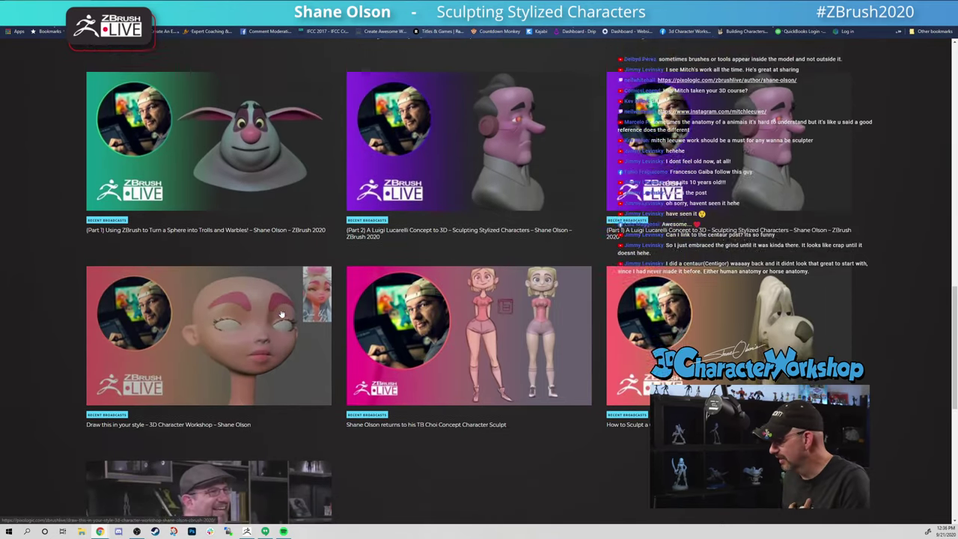
scroll(280, 311, down, 2)
scroll(280, 310, up, 3)
scroll(275, 224, down, 8)
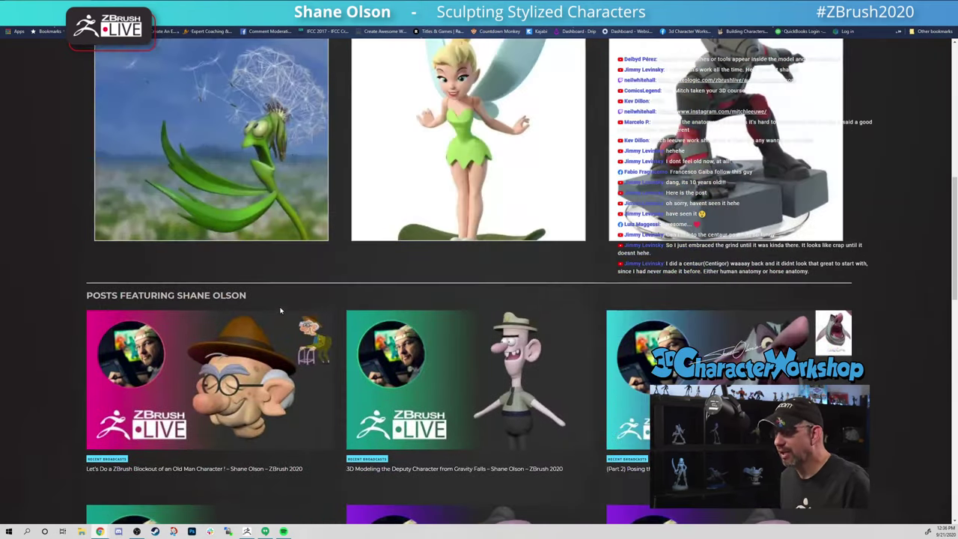
scroll(271, 175, up, 1)
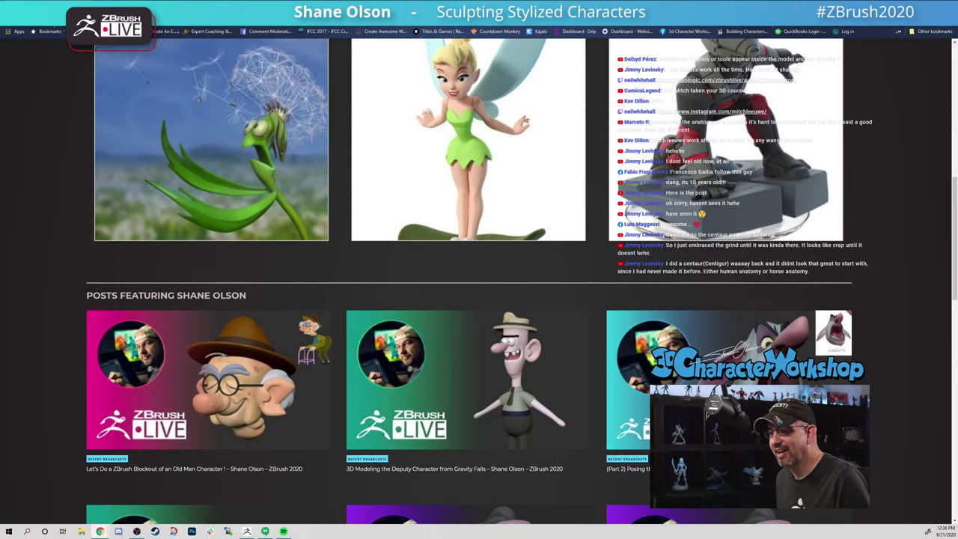
Switch back to ZBrush, set the SnakeHook draw size to 25 and reshape the lower part of the yellow hair strand
key(alt+Tab)
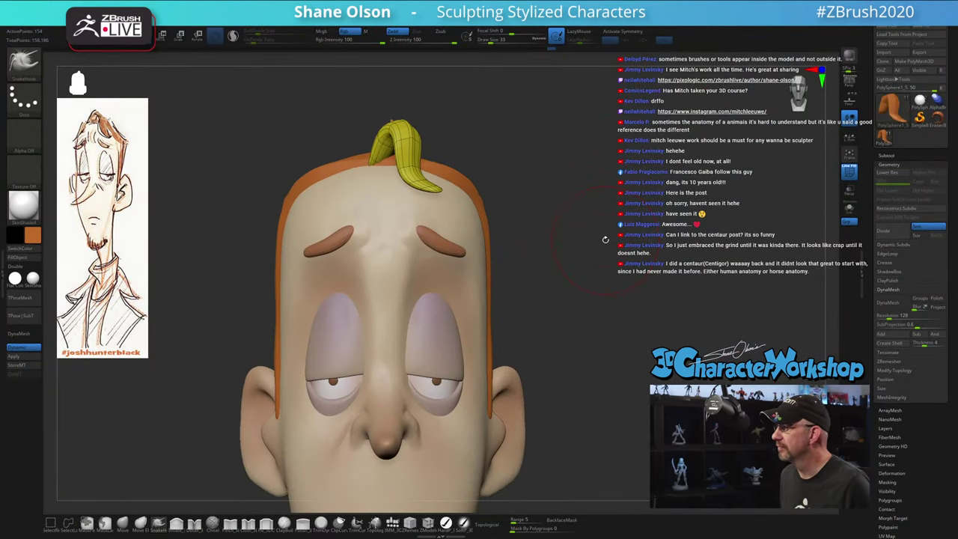
key(f)
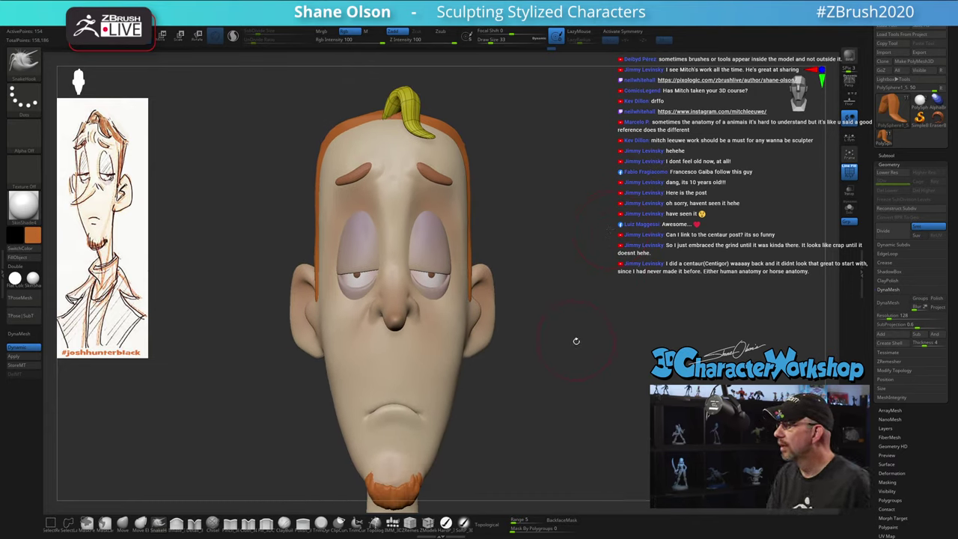
drag(576, 338, 595, 319)
drag(553, 344, 564, 342)
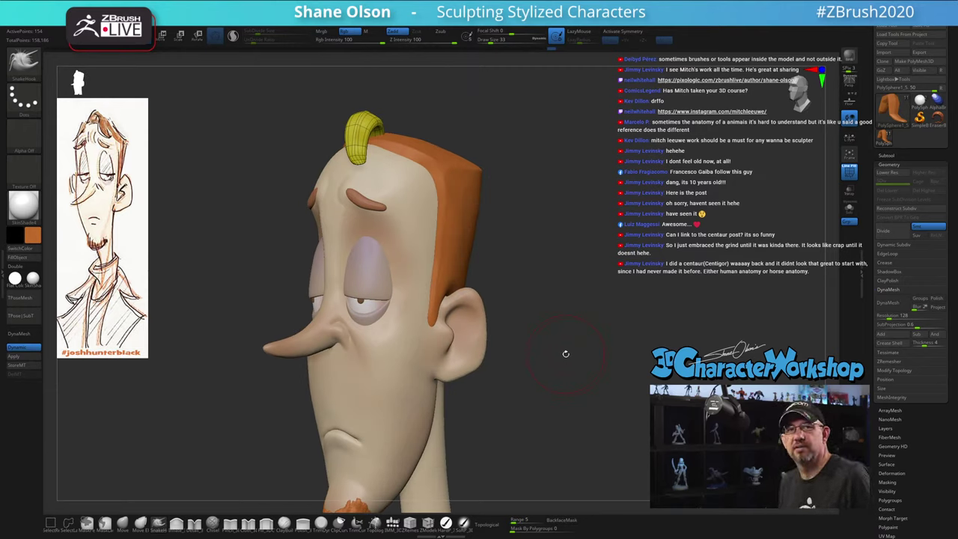
mouse_move(511, 291)
mouse_down()
mouse_move(538, 233)
mouse_move(544, 241)
mouse_move(543, 156)
mouse_up()
key(s)
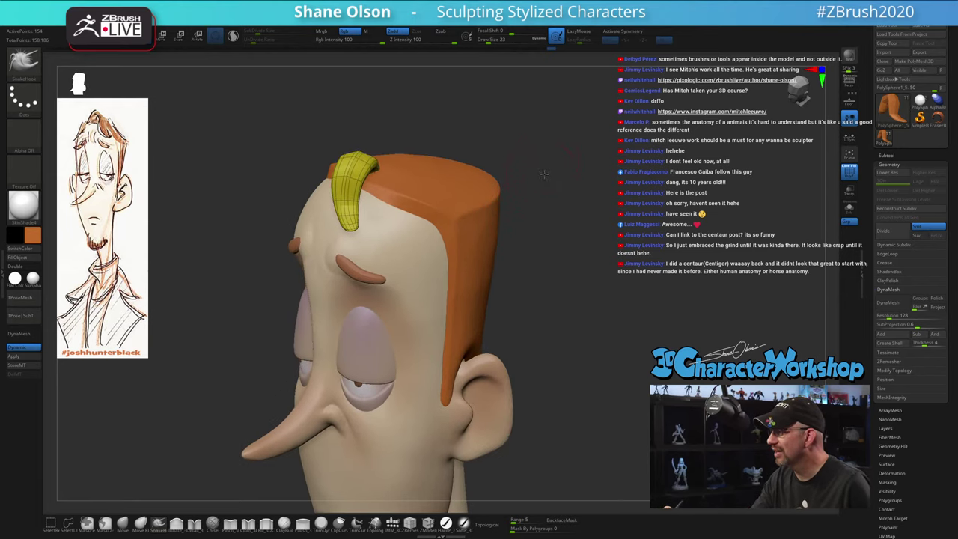
drag(544, 172, 543, 184)
key(s)
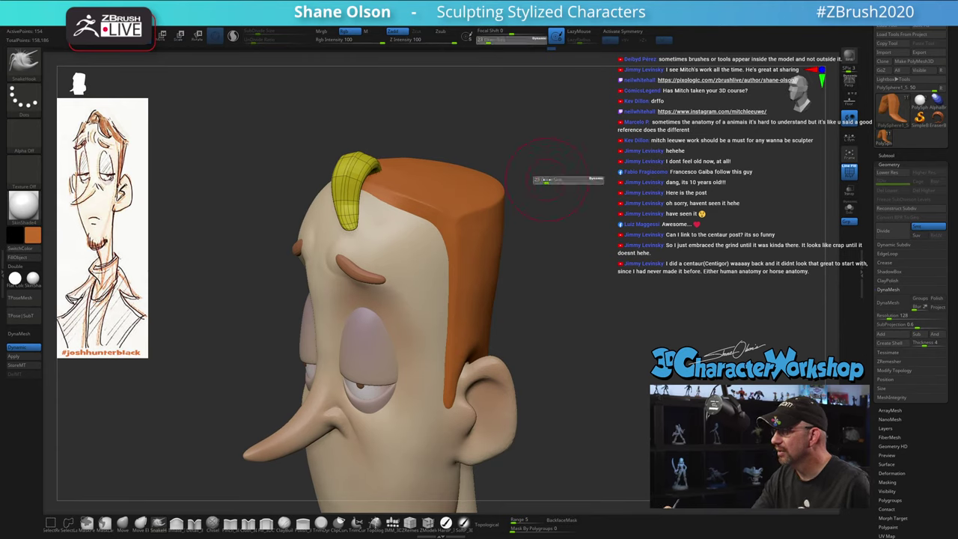
click(542, 182)
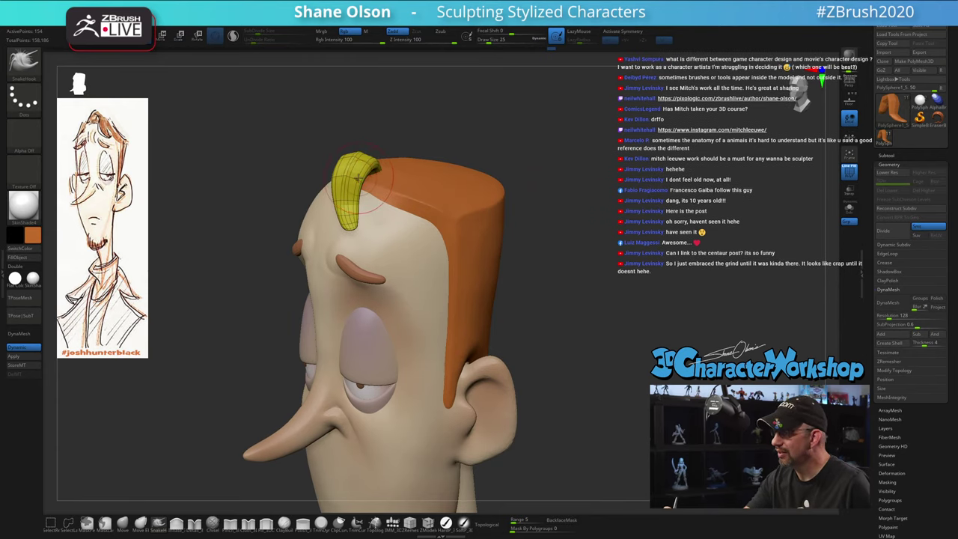
drag(358, 202, 345, 222)
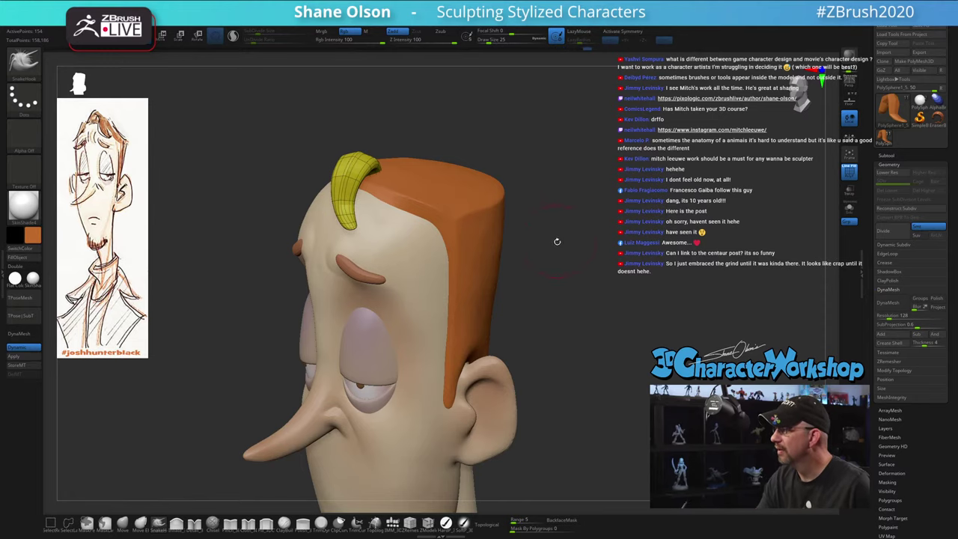
Draw a second hair strand with the hair tubes brush, running from the base of the yellow strand down along the side hairline
drag(557, 242, 552, 275)
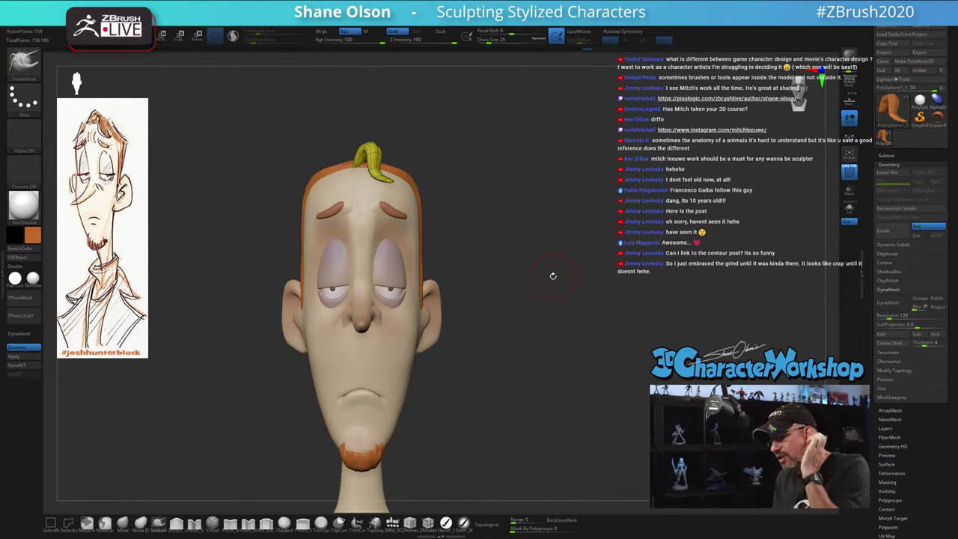
mouse_move(563, 275)
mouse_down()
mouse_move(548, 260)
mouse_move(557, 262)
mouse_up()
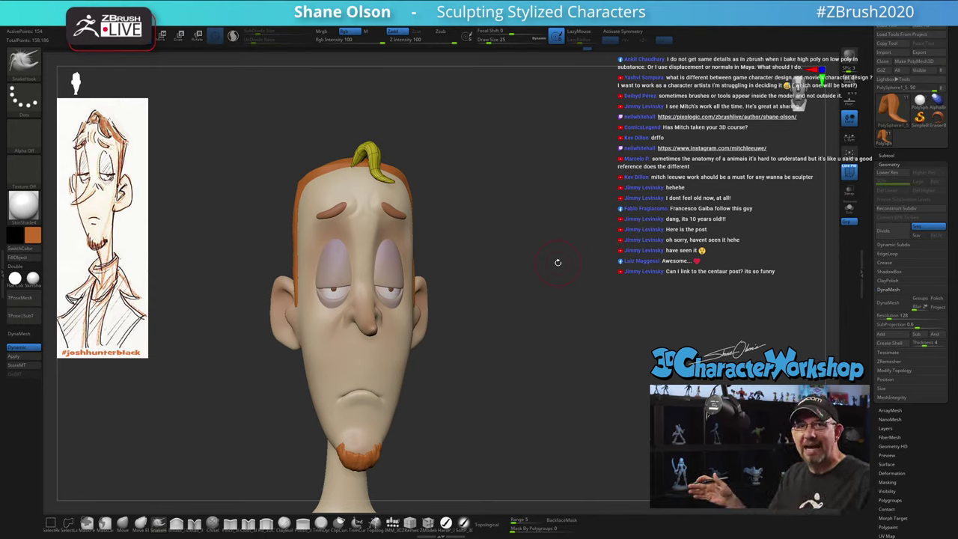
mouse_move(464, 364)
mouse_down()
mouse_move(407, 367)
mouse_move(481, 368)
mouse_up()
drag(494, 377, 483, 301)
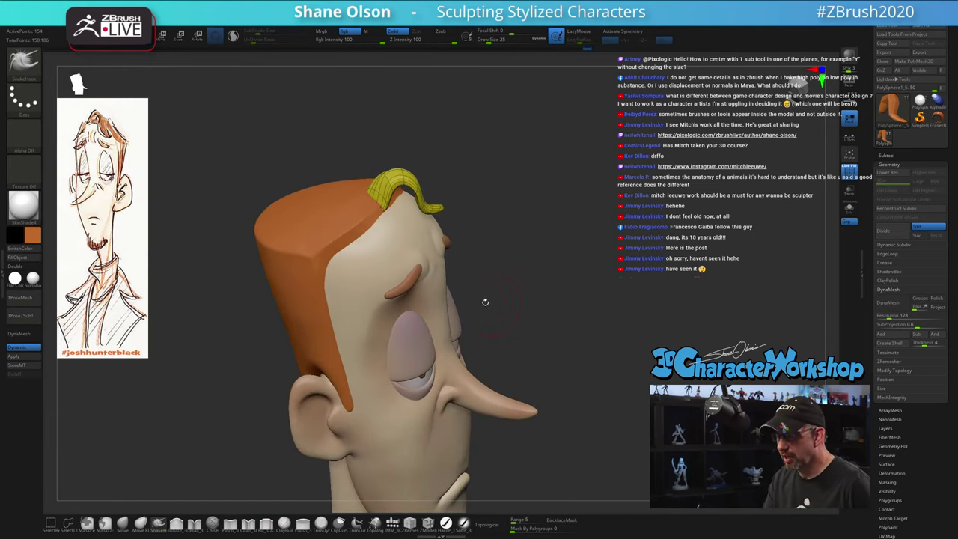
drag(544, 325, 532, 315)
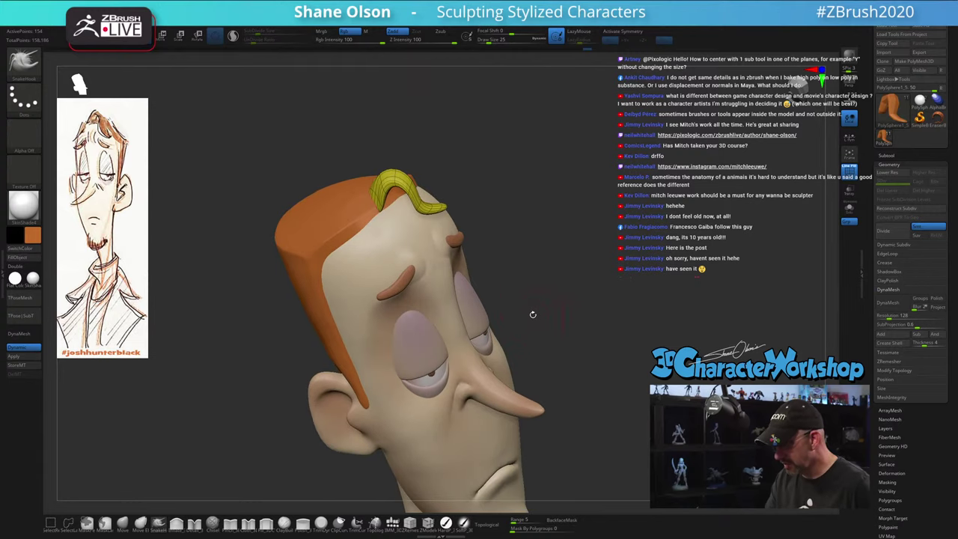
key(b)
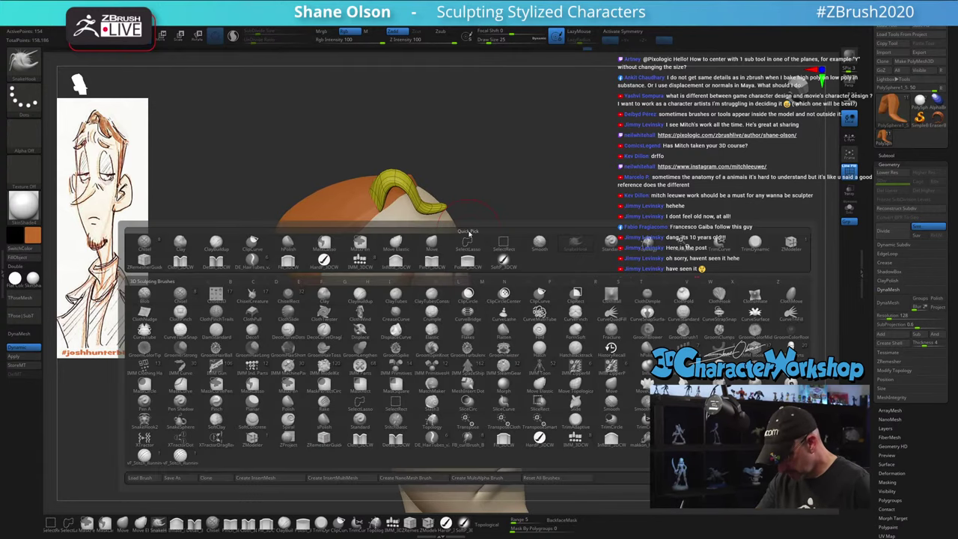
click(431, 437)
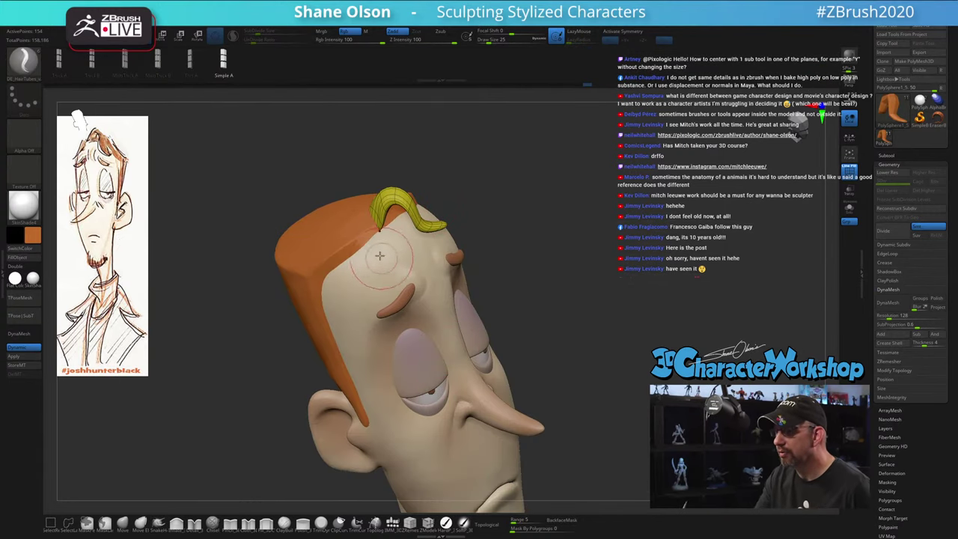
mouse_move(360, 242)
mouse_down()
mouse_move(363, 256)
mouse_move(343, 291)
mouse_up()
key(ctrl+z)
drag(366, 230, 324, 317)
mouse_move(532, 341)
mouse_down()
mouse_move(628, 342)
mouse_move(548, 341)
mouse_move(546, 360)
mouse_move(551, 333)
mouse_up()
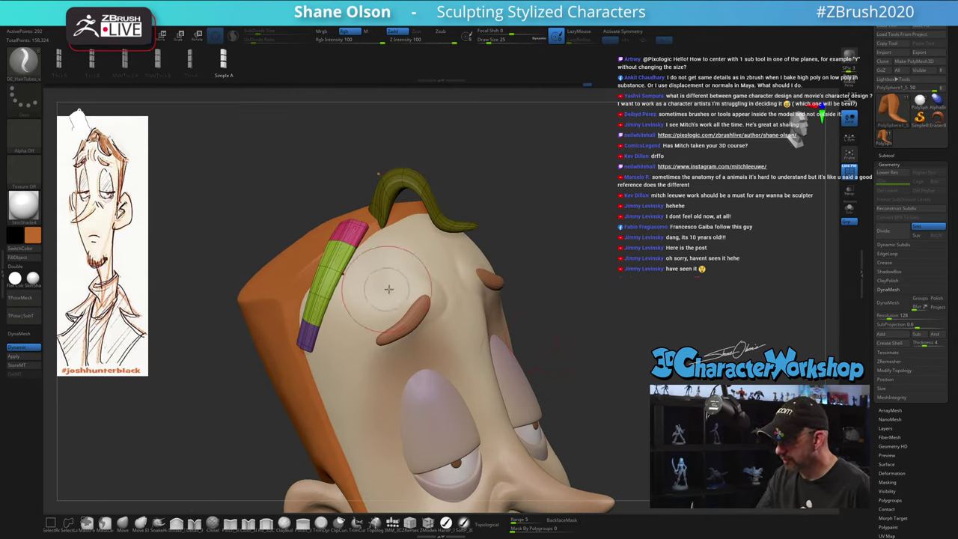
Clear the mask and turn the whole new side strand into a single polygroup
key(ctrl)
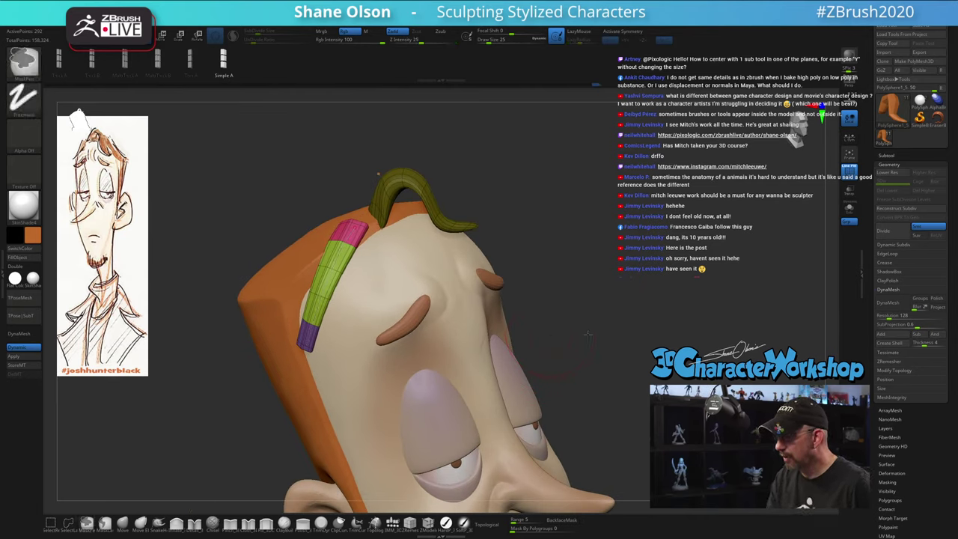
ctrl+click(585, 325)
key(ctrl+w)
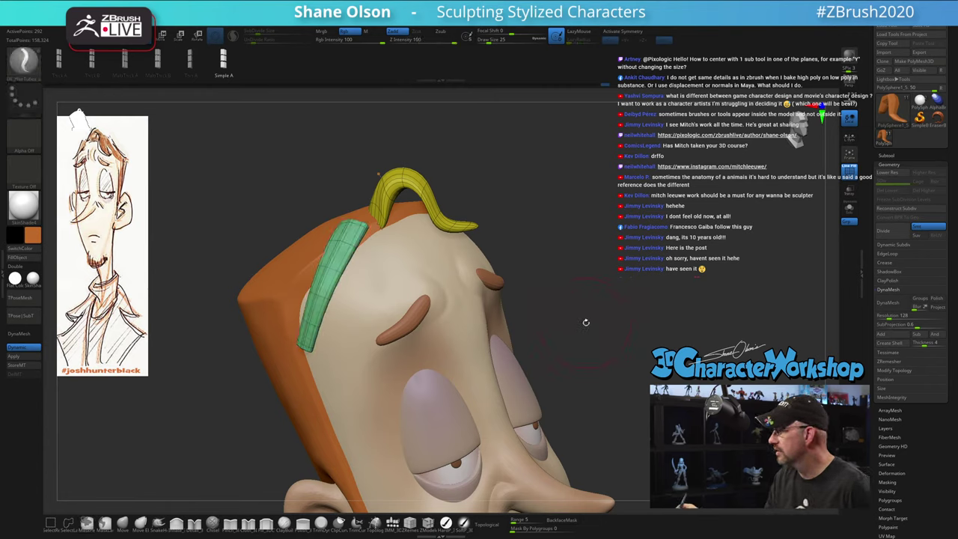
Smooth the lower part of the new green side strand
mouse_move(585, 322)
mouse_down()
mouse_move(638, 285)
mouse_move(598, 271)
mouse_move(591, 278)
mouse_up()
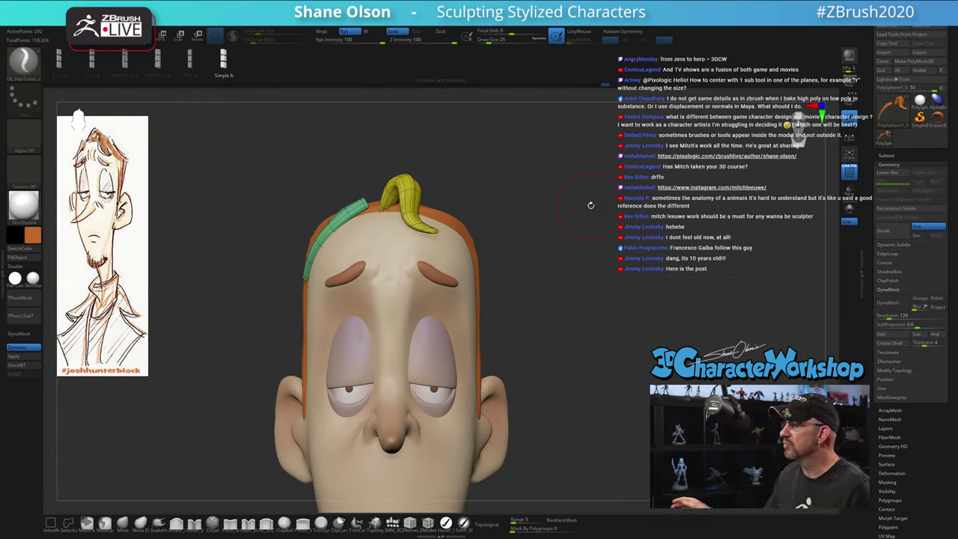
mouse_move(590, 204)
mouse_down()
mouse_move(566, 340)
mouse_move(587, 329)
mouse_move(572, 326)
mouse_move(600, 336)
mouse_move(581, 349)
mouse_move(582, 312)
mouse_up()
shift+drag(331, 260, 334, 247)
mouse_move(524, 299)
mouse_down()
mouse_move(554, 292)
mouse_move(547, 284)
mouse_move(528, 306)
mouse_up()
mouse_move(523, 269)
mouse_down()
mouse_move(550, 271)
mouse_move(541, 306)
mouse_up()
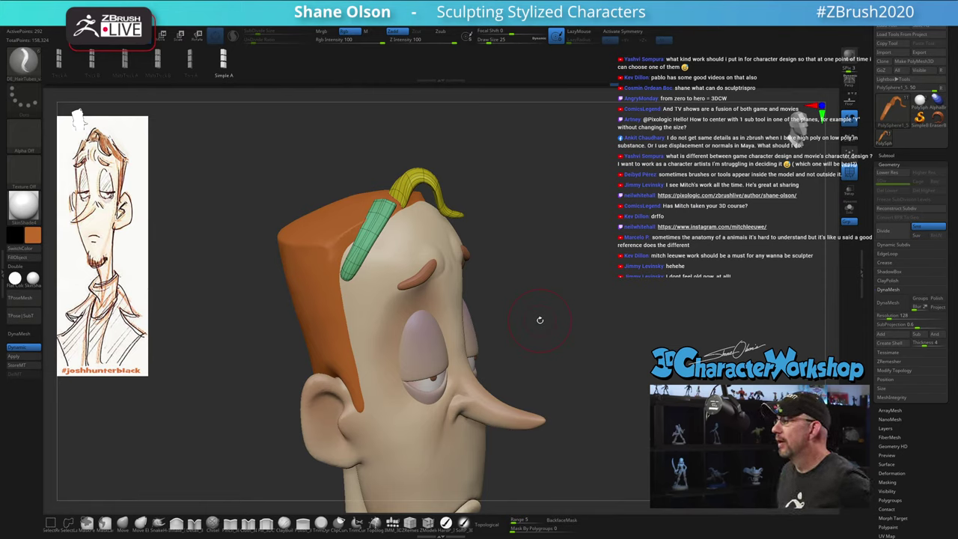
drag(491, 274, 477, 276)
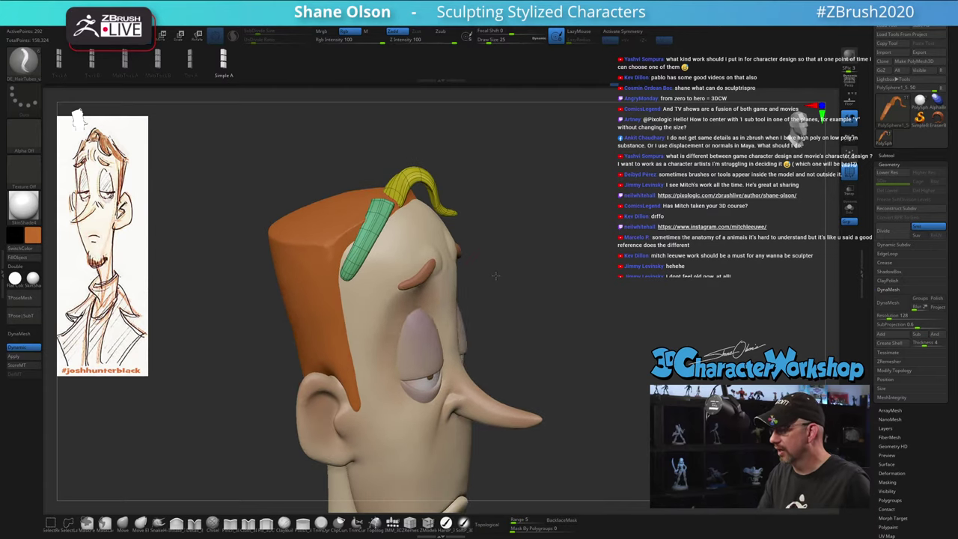
Pull the green strand's lower end inward and up along the hairline with the SnakeHook brush, and set the draw size to 27
click(156, 520)
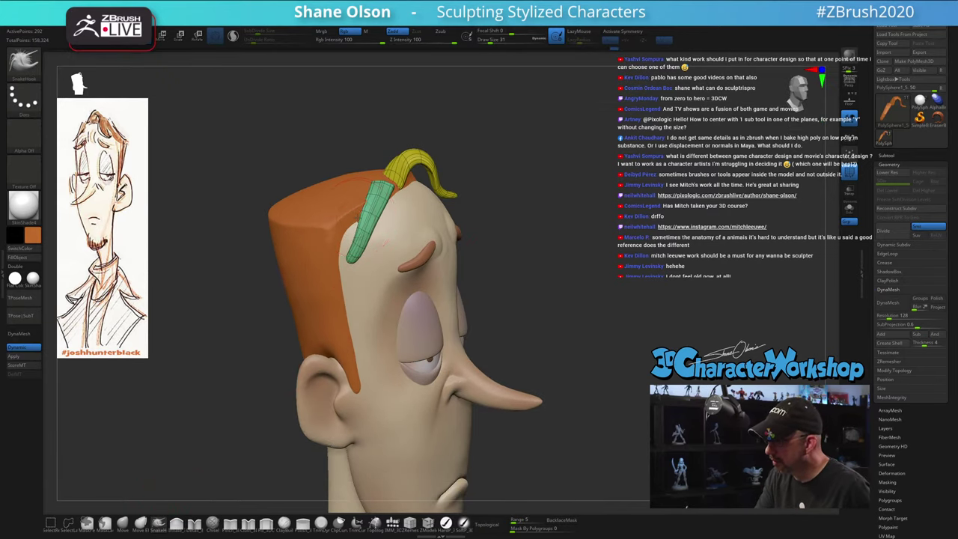
drag(358, 216, 372, 221)
mouse_move(389, 227)
right_down()
mouse_move(322, 243)
mouse_move(381, 239)
right_up()
key(bracketright)
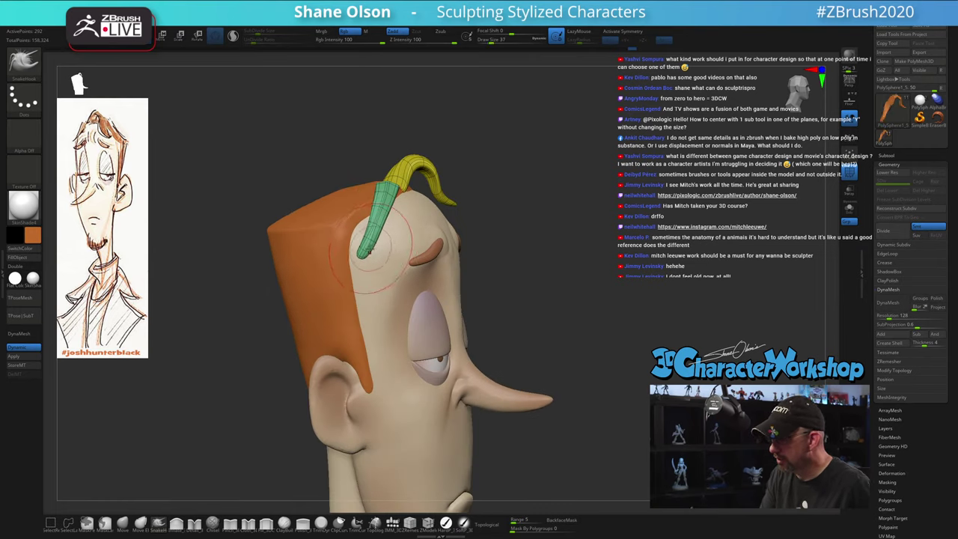
mouse_move(369, 253)
mouse_down()
mouse_move(372, 237)
mouse_move(378, 246)
mouse_up()
key(w)
key(q)
key(s)
click(377, 245)
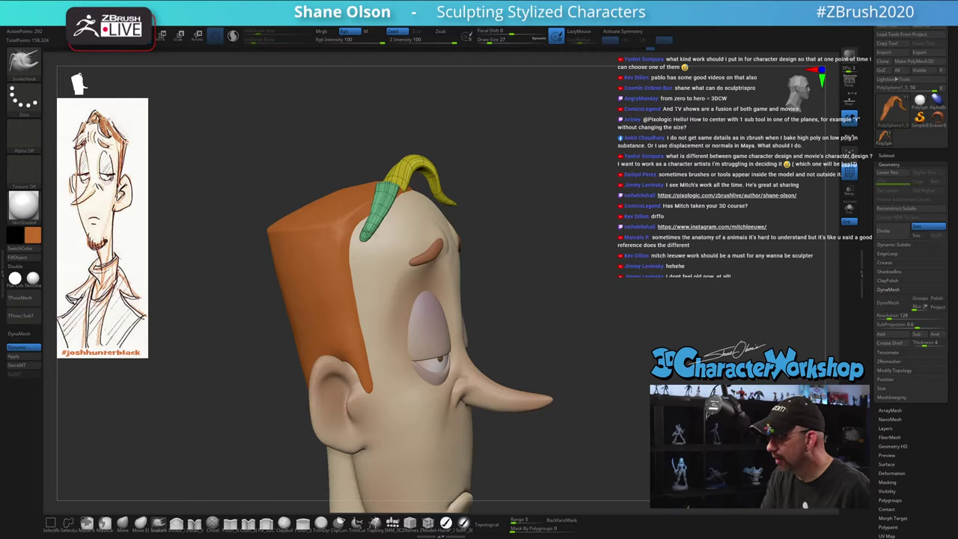
Bend the green strand's lower end along the side hairline with the SnakeHook brush, adjusting the draw size between 23 and 25
mouse_move(378, 225)
right_down()
mouse_move(406, 222)
mouse_move(391, 236)
right_up()
key(s)
right_drag(367, 202, 391, 210)
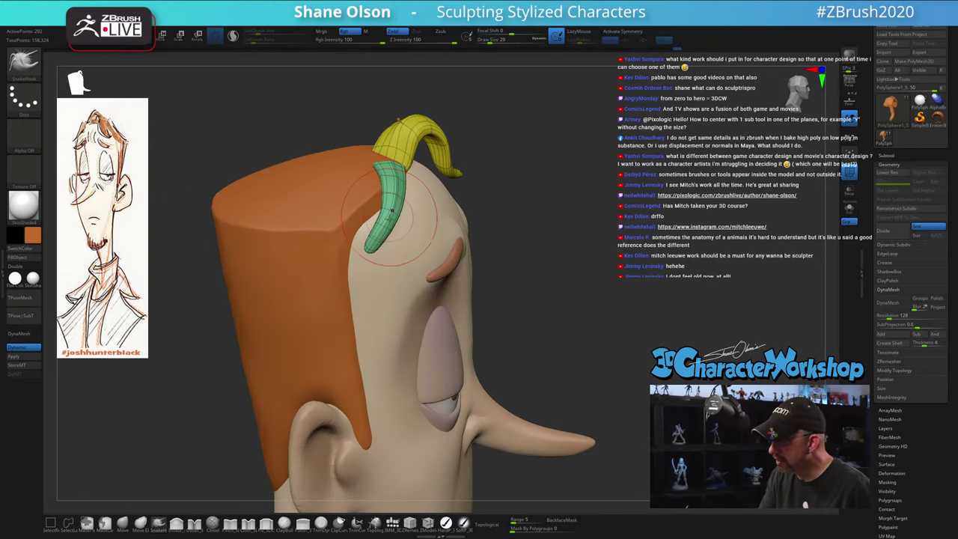
key(s)
click(388, 232)
drag(375, 240, 380, 238)
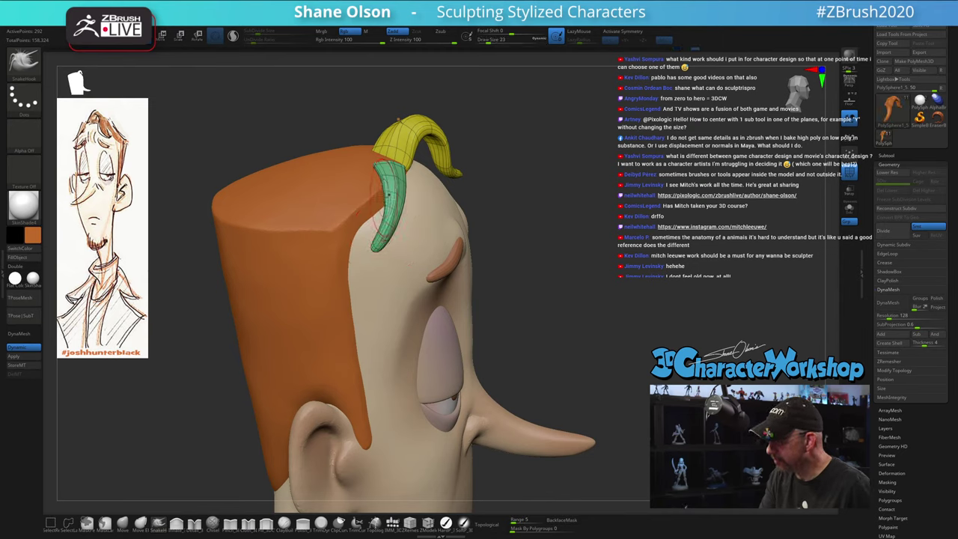
right_drag(409, 236, 407, 224)
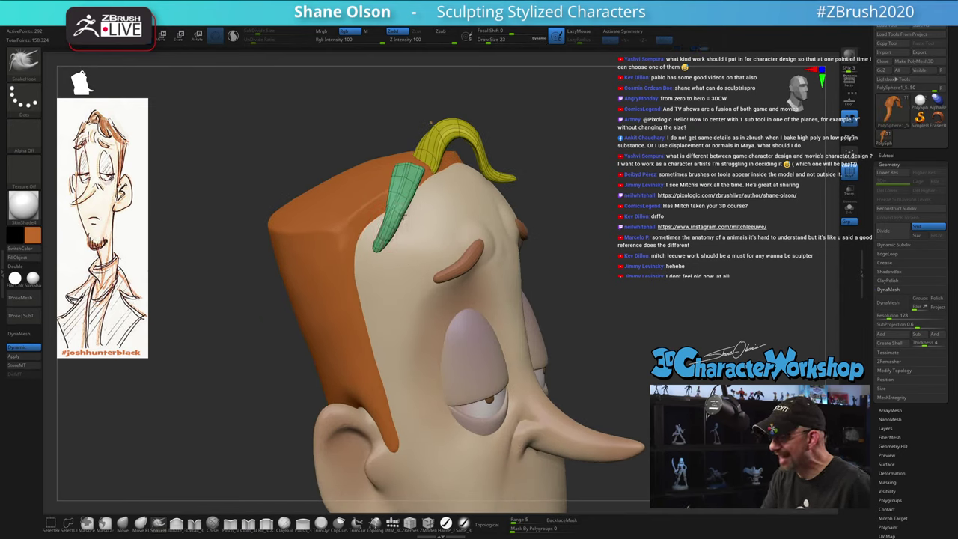
drag(388, 247, 391, 247)
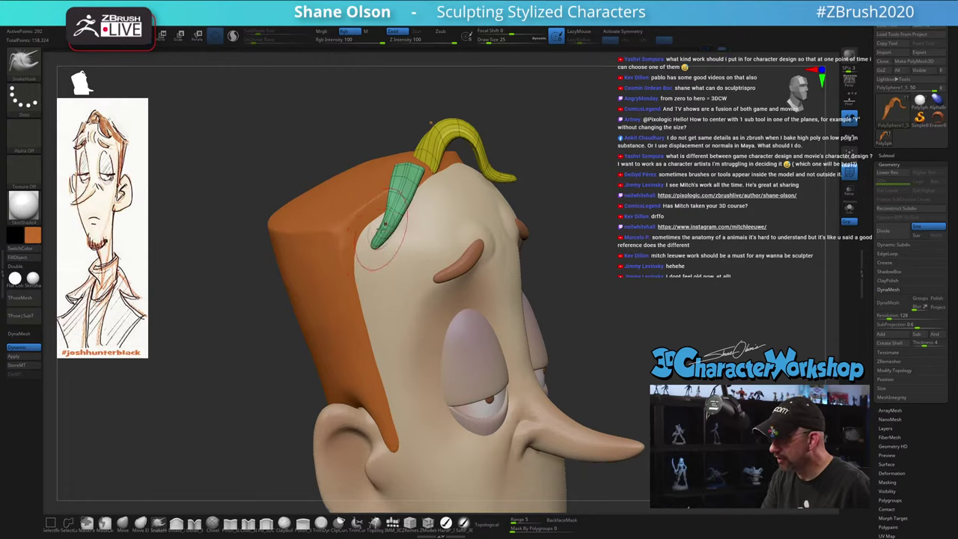
Set the draw size to 31 and turn on Topological masking for the SnakeHook brush
right_drag(437, 214, 408, 190)
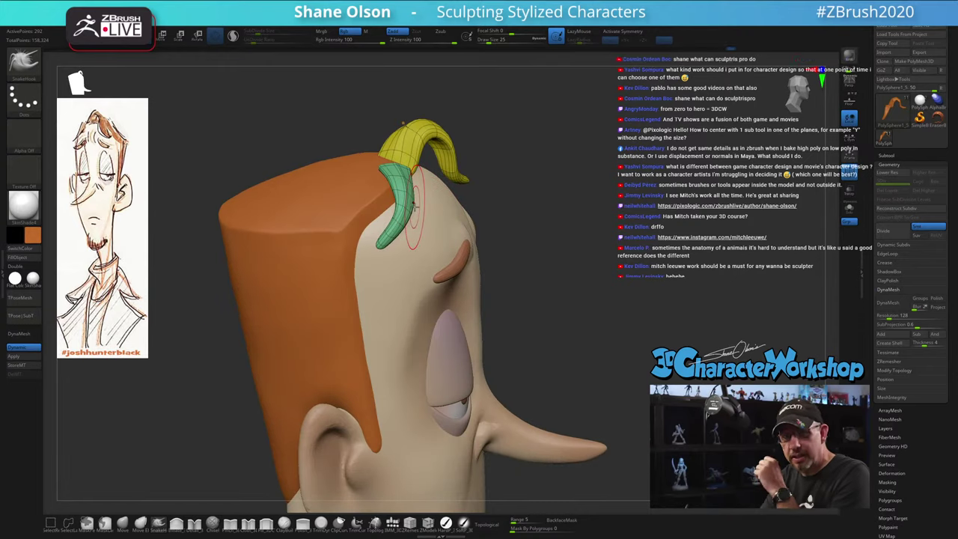
mouse_move(434, 224)
right_down()
mouse_move(449, 243)
mouse_move(421, 244)
right_up()
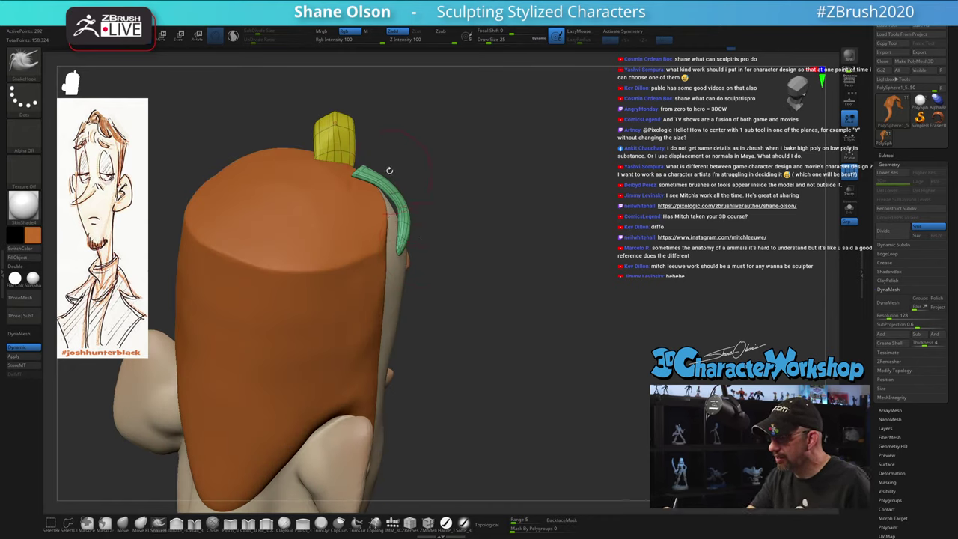
mouse_move(389, 174)
right_down()
mouse_move(450, 190)
mouse_move(457, 178)
mouse_move(460, 214)
mouse_move(449, 176)
mouse_move(459, 242)
mouse_move(448, 258)
mouse_move(428, 250)
right_up()
key(s)
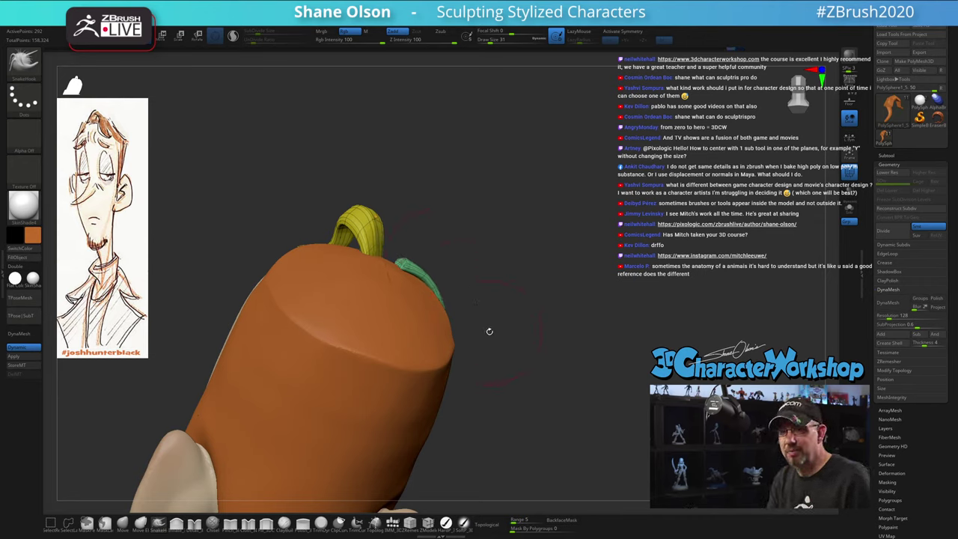
shift+right_drag(484, 312, 474, 287)
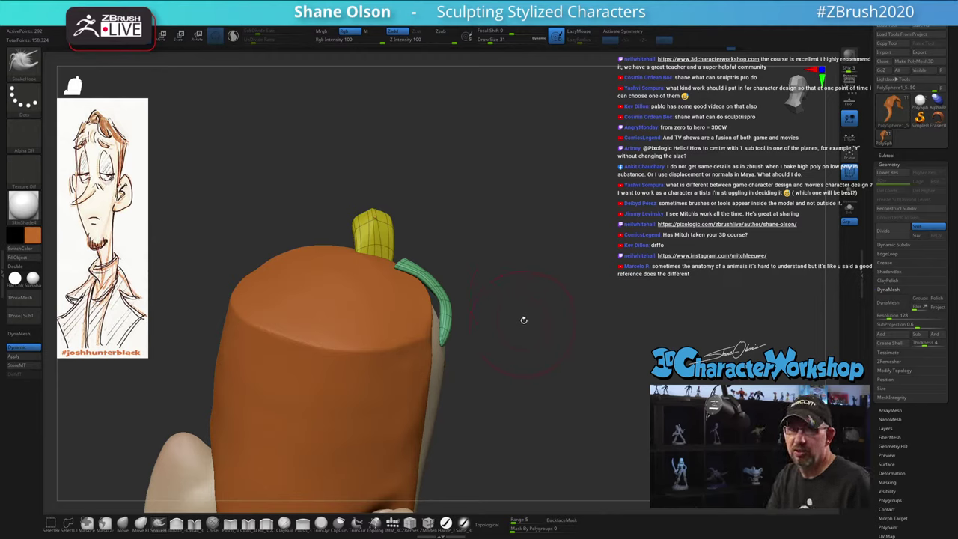
mouse_move(525, 317)
mouse_down()
mouse_move(498, 309)
mouse_move(538, 323)
mouse_move(498, 320)
mouse_up()
click(490, 523)
right_drag(498, 320, 468, 310)
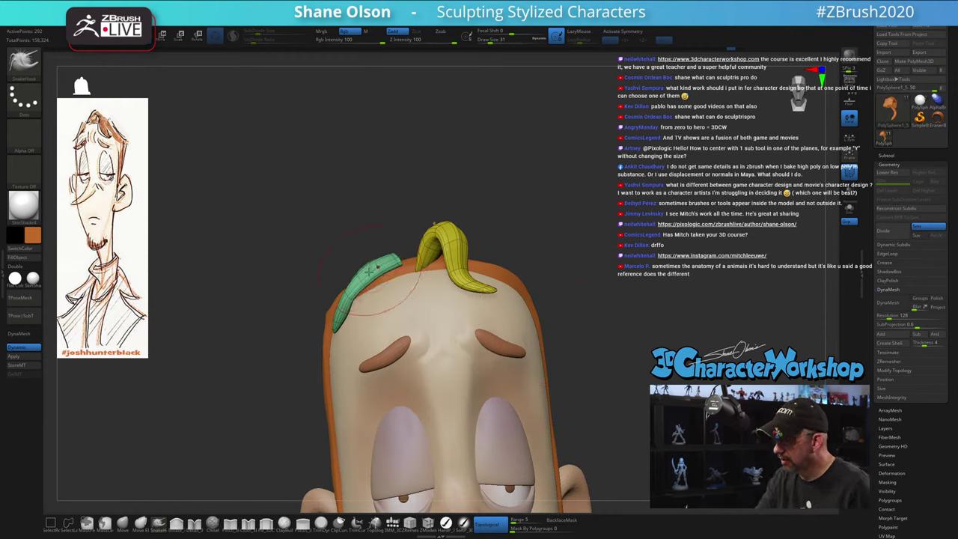
Arch the upper part of the green strand toward the base of the yellow strand with the SnakeHook brush, enlarged to draw size 49
mouse_move(354, 313)
right_down()
mouse_move(344, 306)
mouse_move(359, 303)
mouse_move(337, 295)
mouse_move(359, 289)
mouse_move(371, 309)
mouse_move(359, 275)
right_up()
key(bracketleft)
key(bracketright)
key(bracketright)
key(bracketright)
key(bracketright)
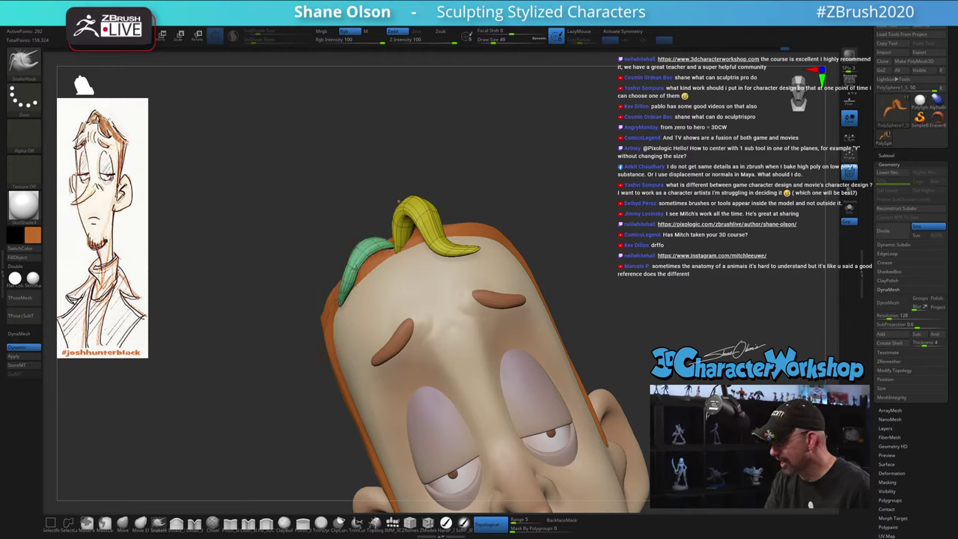
right_drag(425, 257, 385, 243)
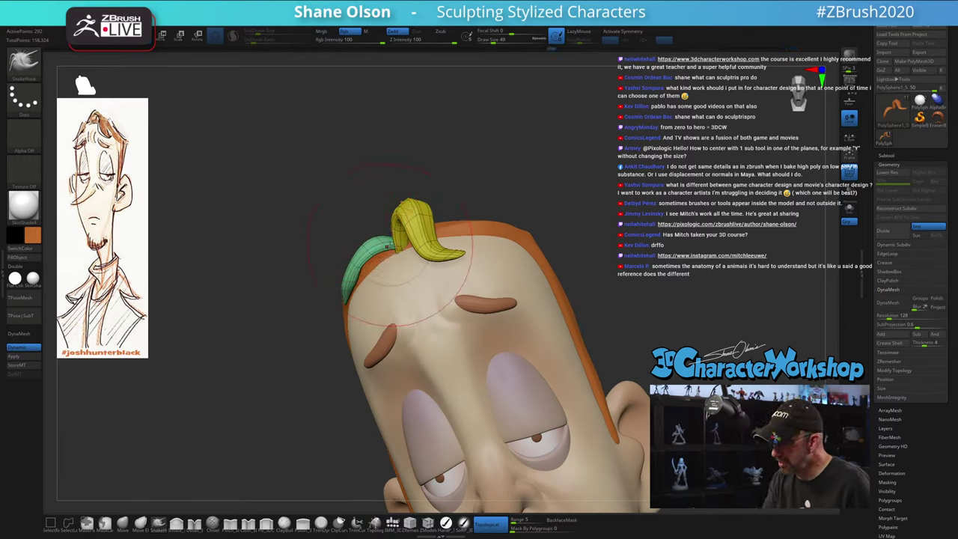
mouse_move(419, 232)
right_down()
mouse_move(471, 282)
mouse_move(490, 326)
mouse_move(506, 322)
mouse_move(404, 287)
right_up()
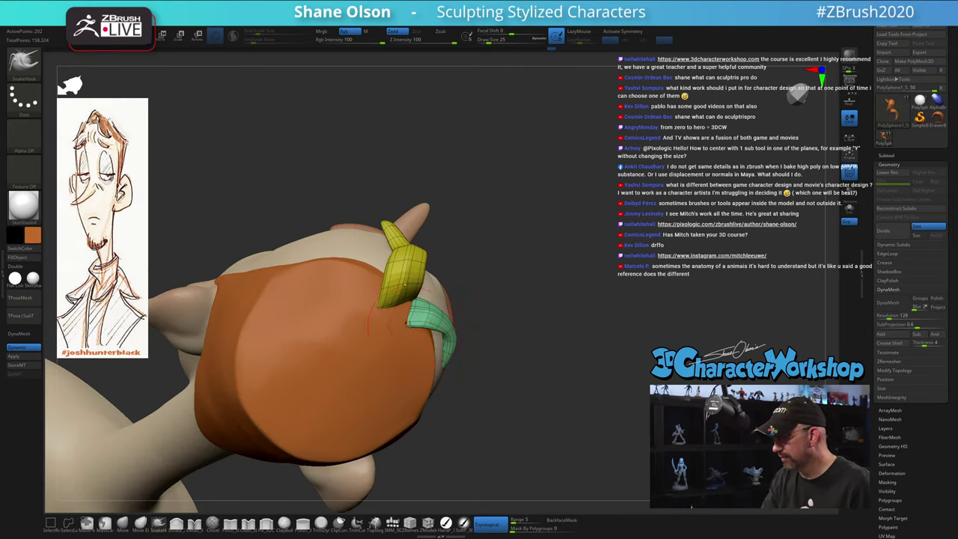
Curve the green strand over the hair's front edge onto the forehead side, using draw sizes 51 and 22
right_drag(479, 304, 485, 314)
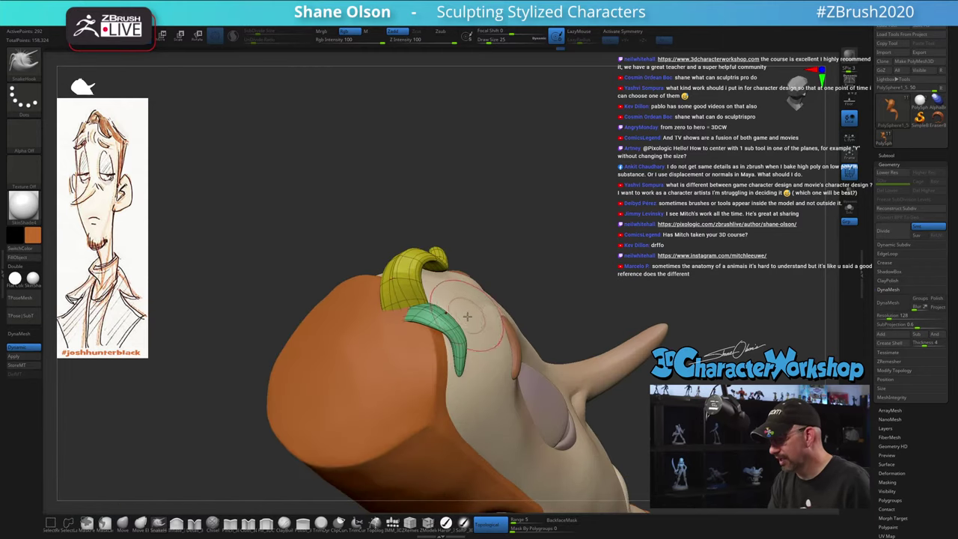
right_drag(532, 280, 539, 276)
key(s)
drag(543, 275, 546, 275)
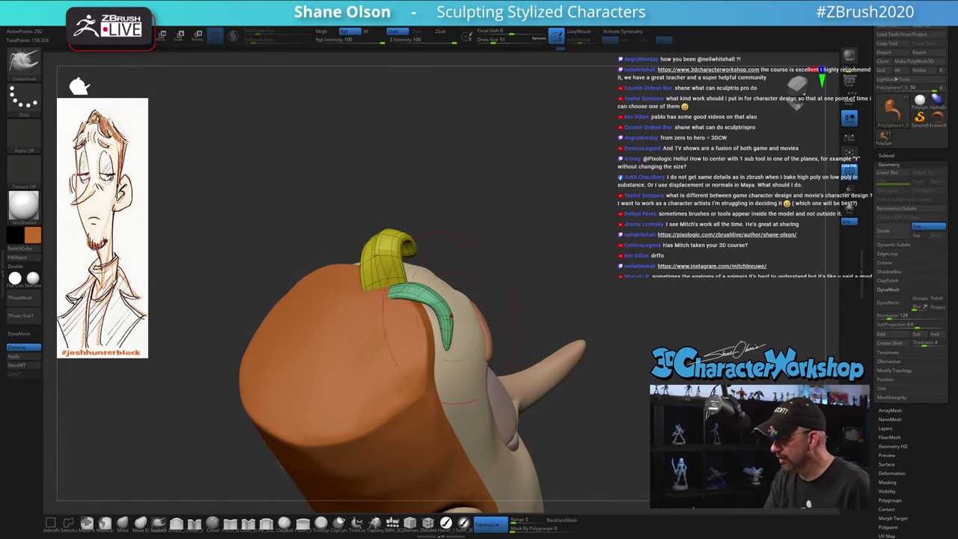
right_drag(479, 271, 401, 255)
key(s)
drag(447, 320, 434, 319)
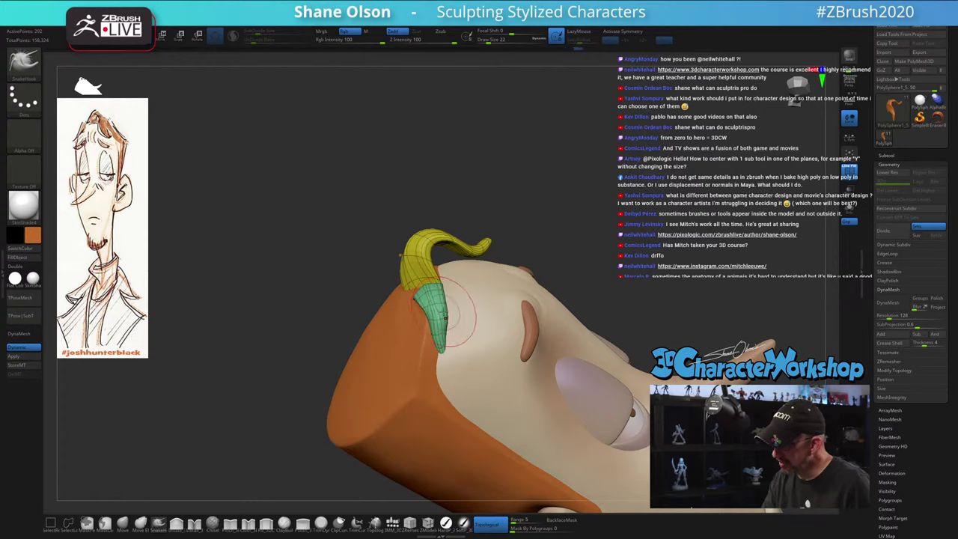
Refine the green strand's bend and pointed lower tip against the side hairline, using draw sizes around 35
right_drag(463, 329, 481, 347)
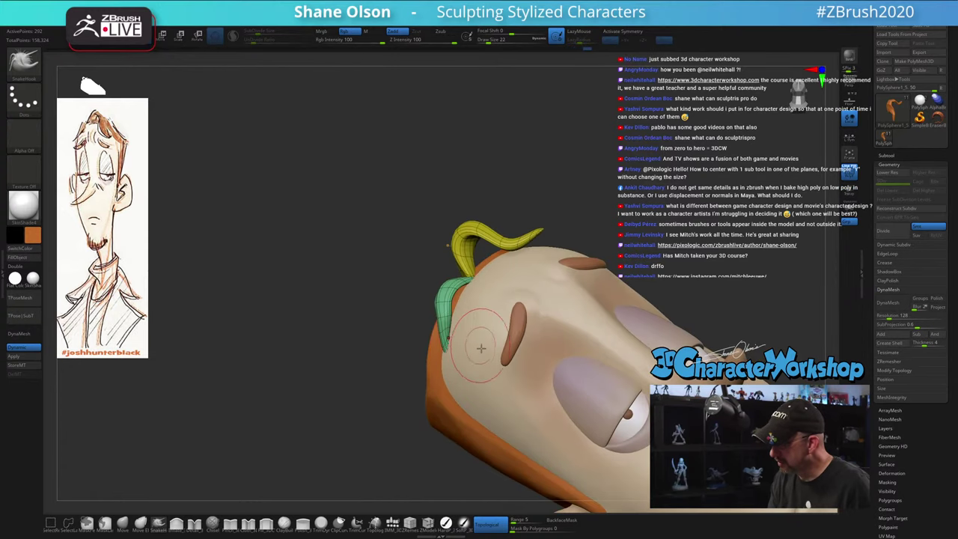
key(s)
drag(459, 356, 462, 355)
right_drag(462, 346, 454, 353)
key(s)
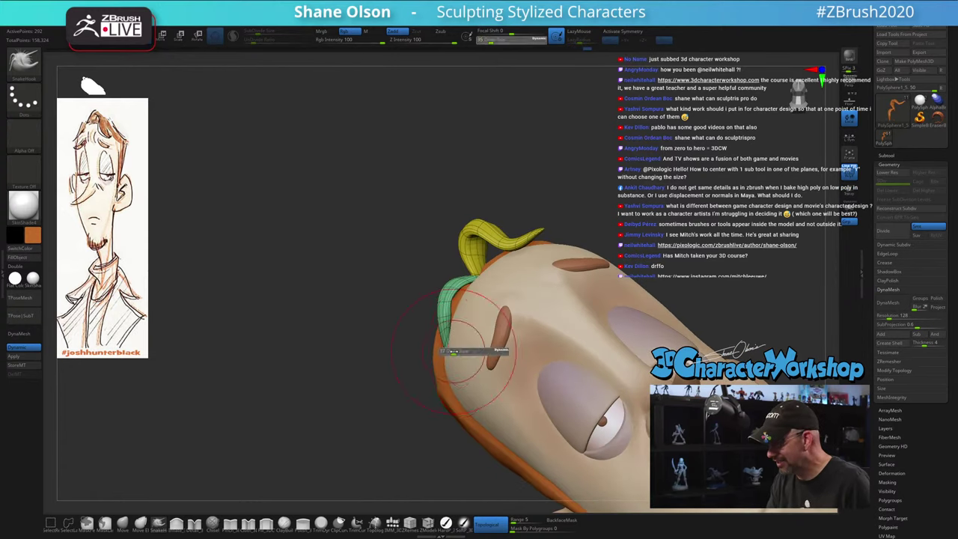
drag(453, 353, 458, 353)
right_drag(474, 325, 481, 291)
key(s)
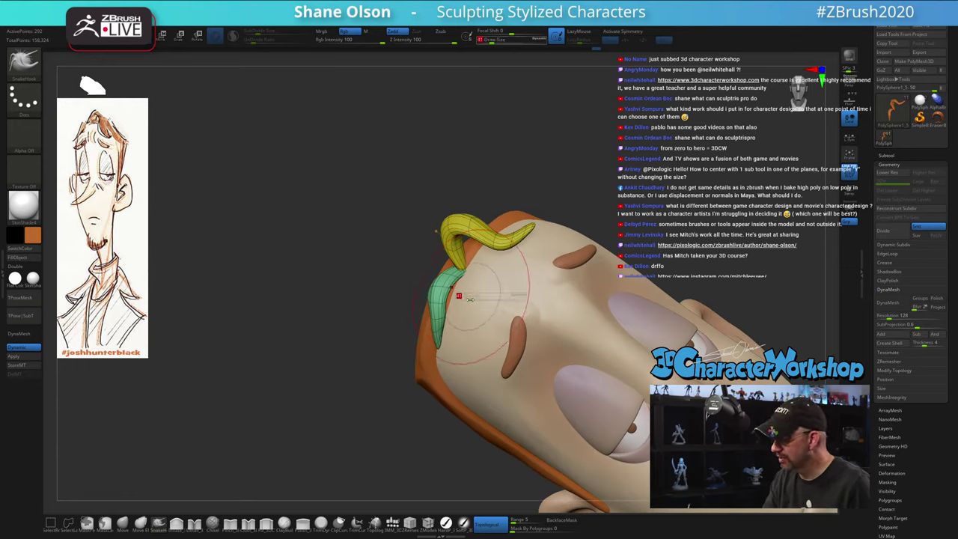
drag(459, 297, 453, 297)
Pull the green strand's root in against the yellow strand's base at draw size 33, and turn off the polygroup wireframe display
mouse_move(473, 303)
right_down()
mouse_move(556, 317)
mouse_move(587, 304)
mouse_move(529, 318)
mouse_move(491, 261)
mouse_move(449, 265)
right_up()
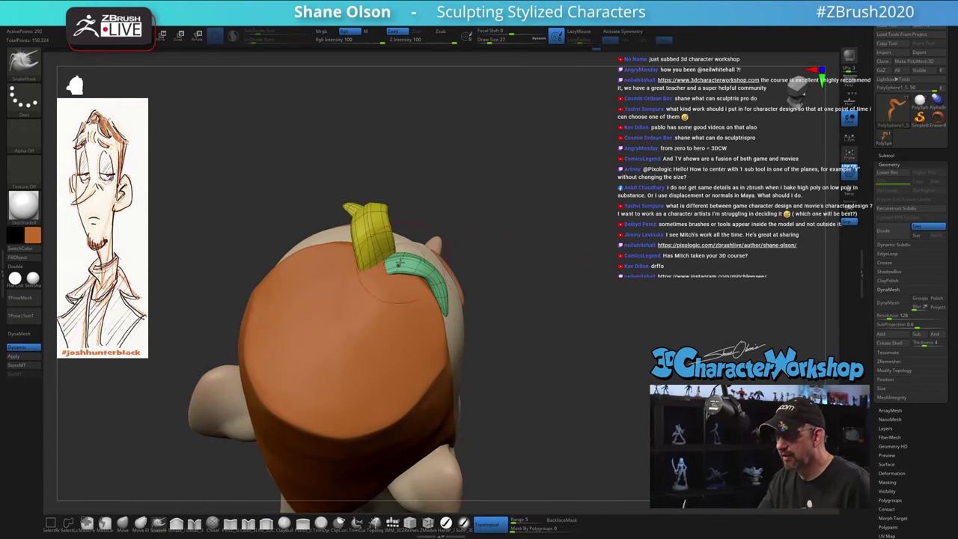
key(s)
drag(383, 276, 386, 277)
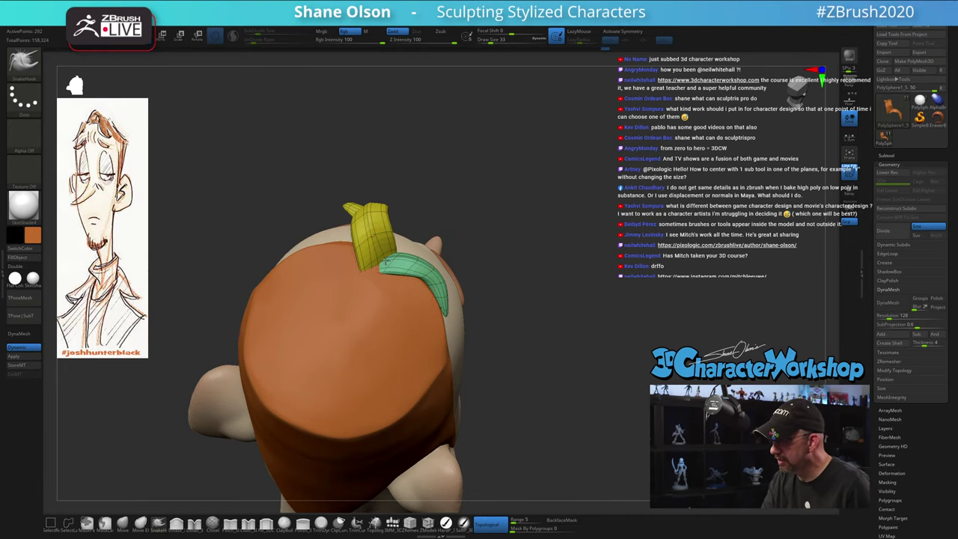
right_drag(424, 306, 409, 294)
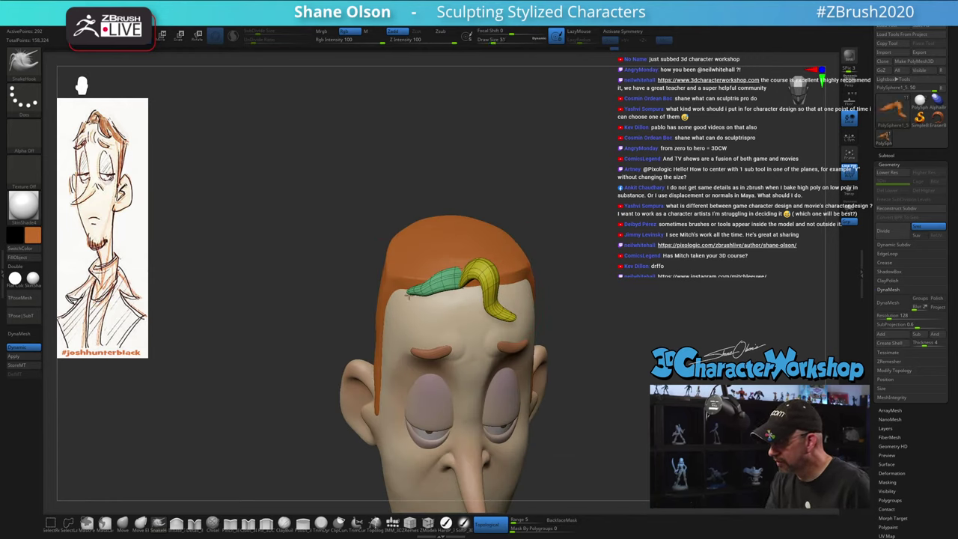
mouse_move(582, 368)
right_down()
mouse_move(613, 384)
mouse_move(608, 379)
right_up()
ctrl+right_drag(568, 331, 556, 246)
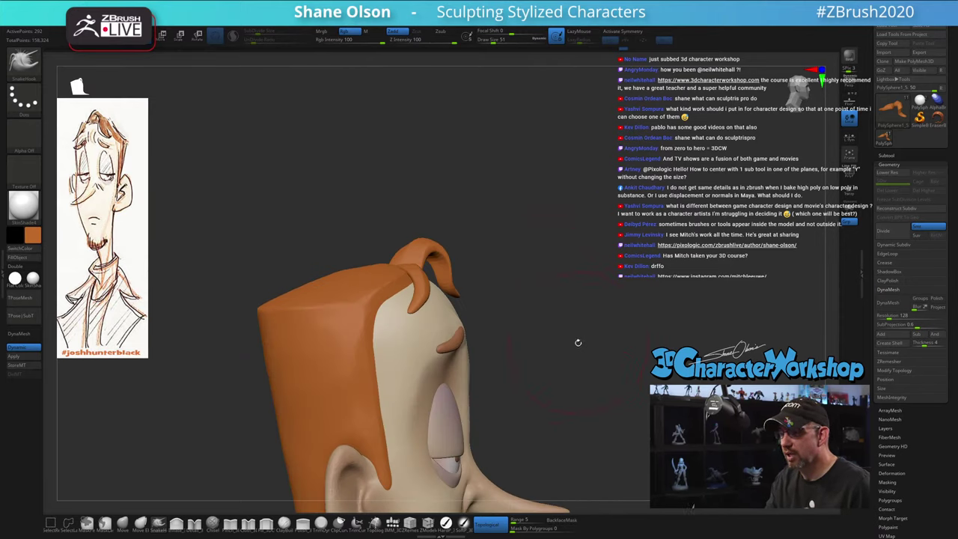
Place the transform gizmo on the hair strands and move them into position along the front hairline
right_drag(573, 345, 593, 332)
key(w)
drag(381, 313, 354, 320)
right_drag(628, 395, 612, 353)
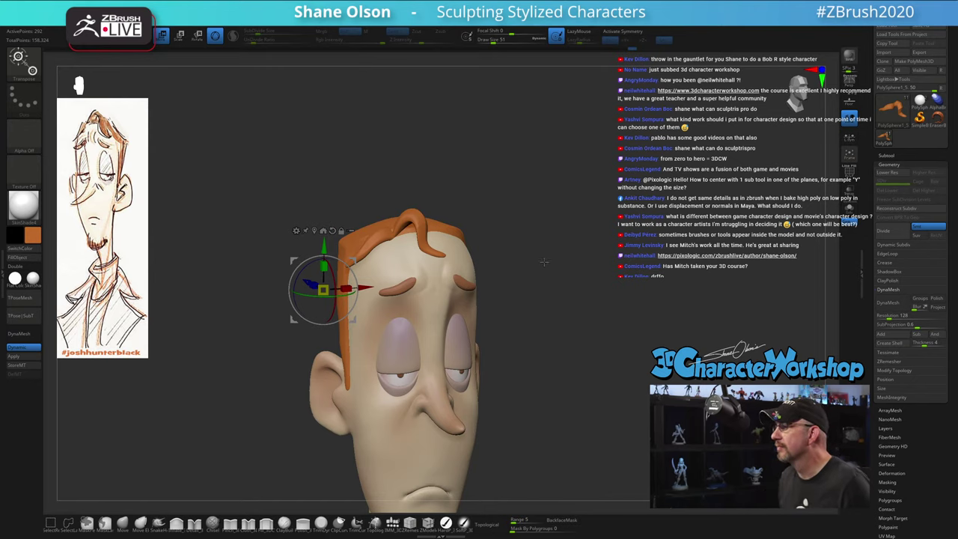
right_drag(544, 261, 524, 314)
alt+drag(354, 284, 435, 269)
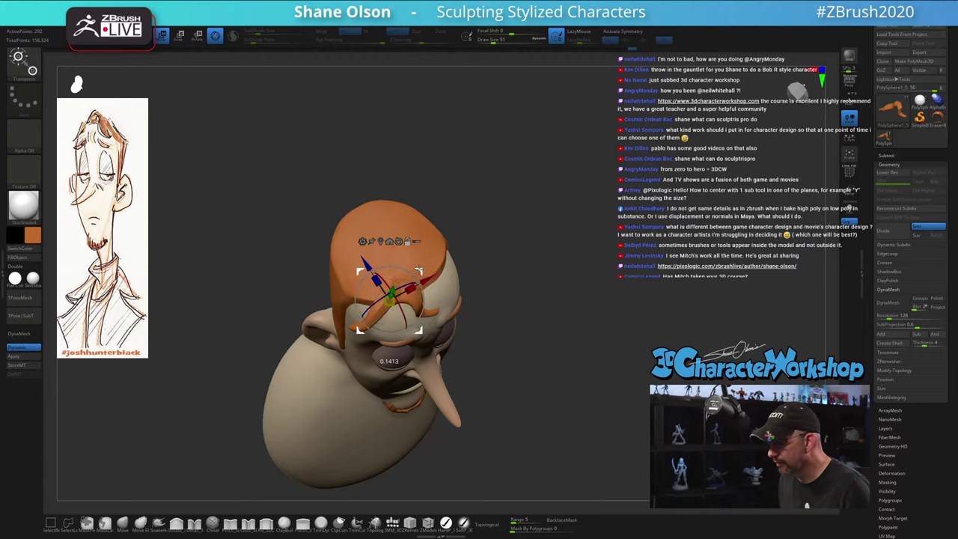
right_drag(553, 298, 426, 242)
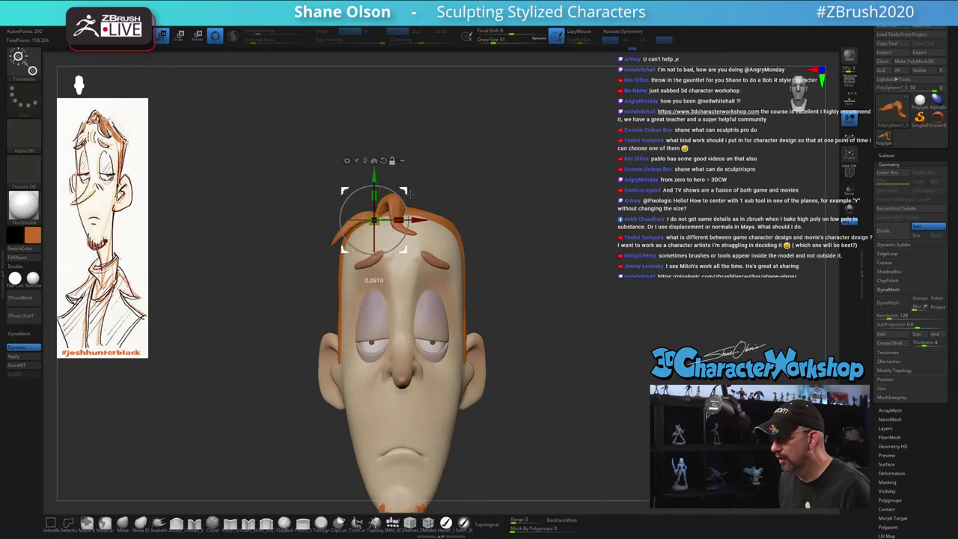
mouse_move(409, 194)
right_down()
mouse_move(541, 199)
mouse_move(537, 223)
mouse_move(524, 169)
mouse_move(528, 211)
mouse_move(498, 190)
mouse_move(486, 163)
mouse_move(461, 199)
right_up()
Return to the SnakeHook brush and sweep the side strand outward past the side of the head in front view
key(q)
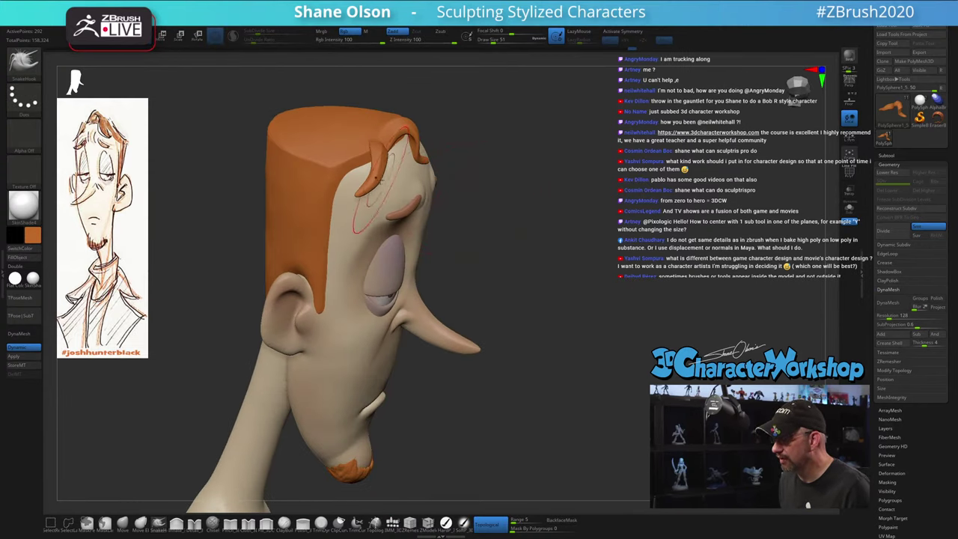
shift+right_drag(520, 199, 345, 209)
key(s)
drag(330, 210, 333, 211)
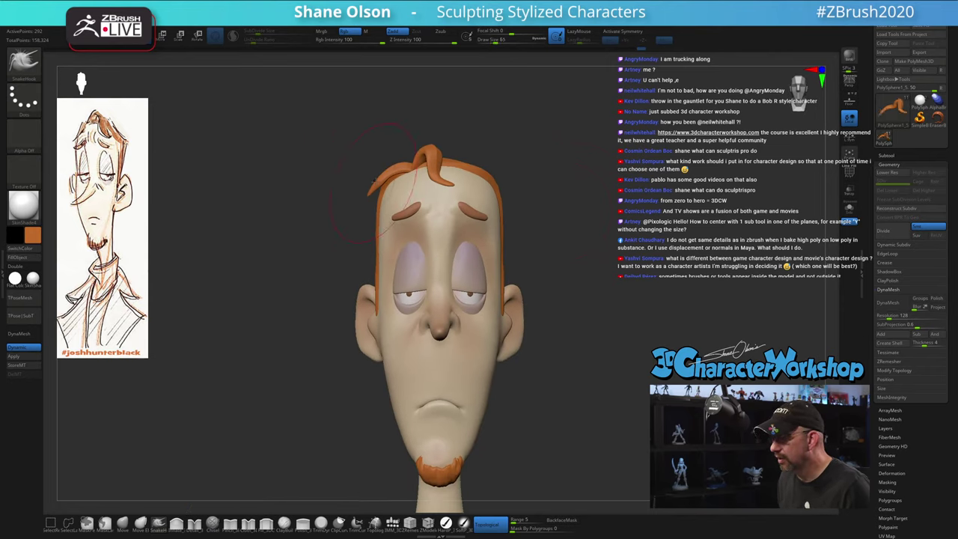
right_drag(386, 137, 391, 183)
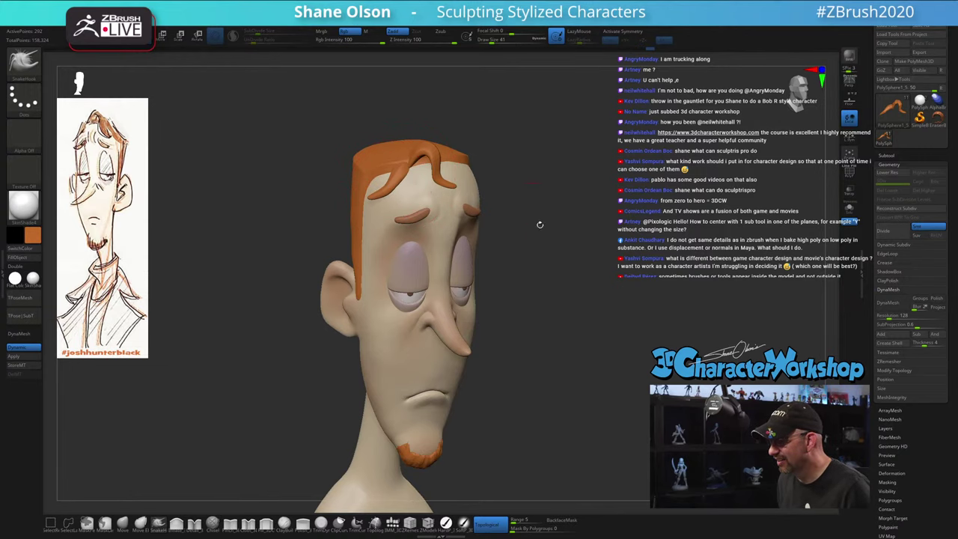
right_drag(540, 225, 423, 188)
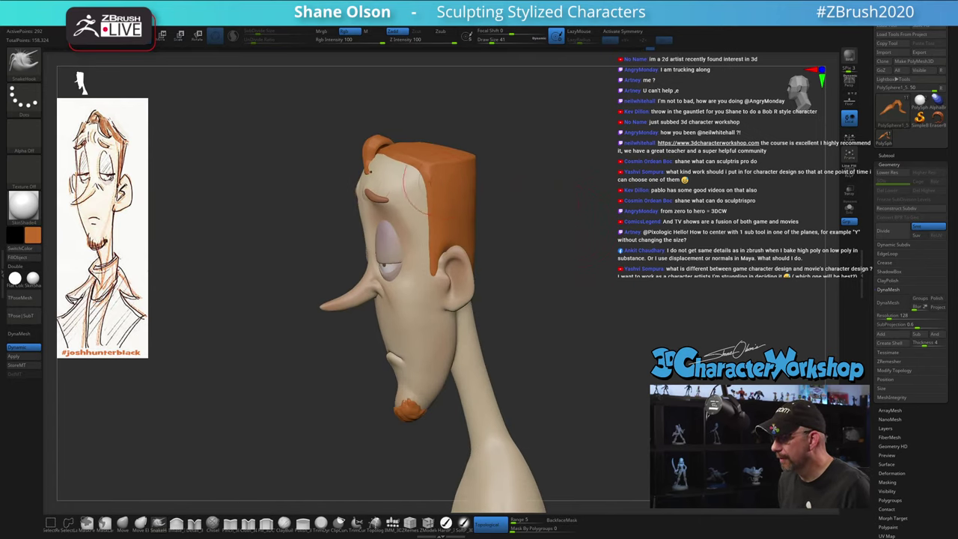
Reshape the front curl in side view with the SnakeHook brush so it arcs forward, away from the forehead
right_drag(333, 179, 337, 184)
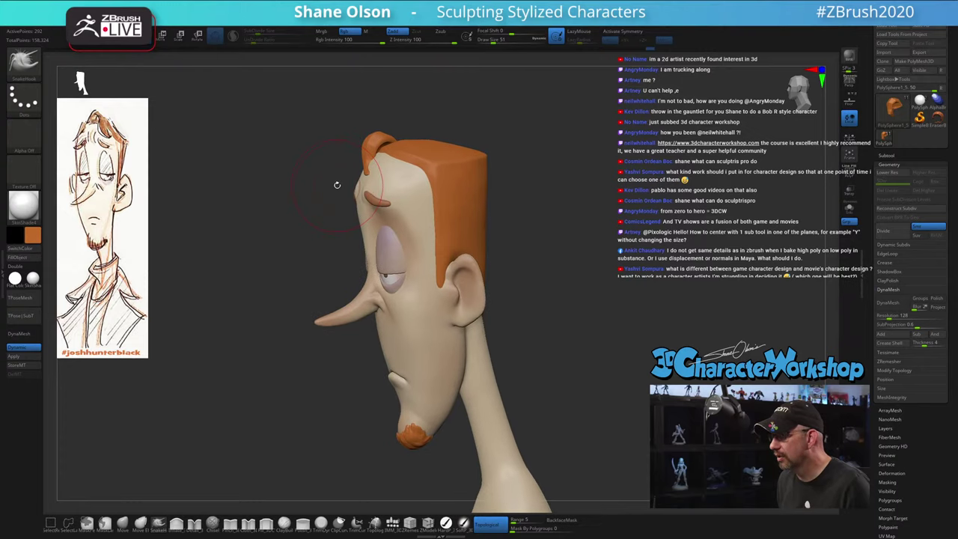
key(])
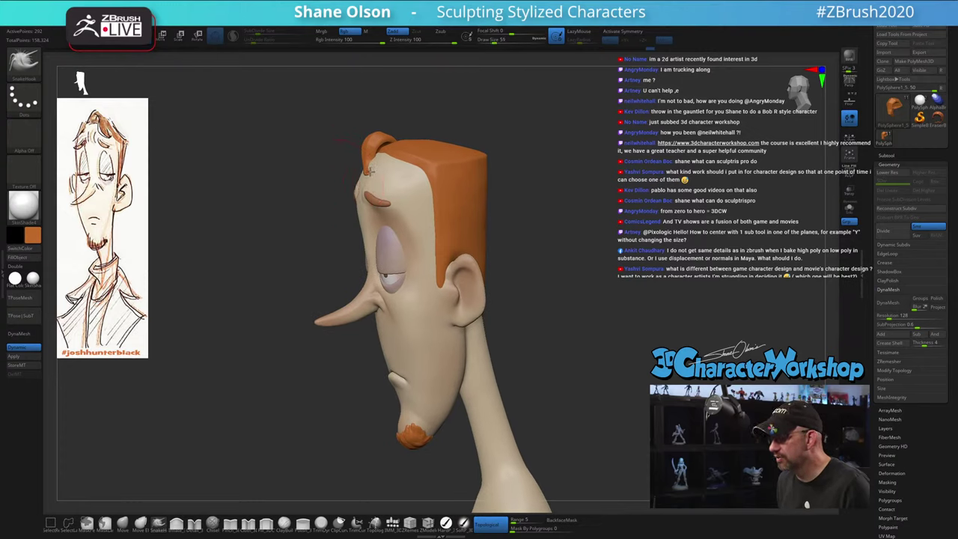
mouse_move(325, 160)
right_down()
mouse_move(389, 168)
mouse_move(314, 172)
right_up()
key(bracketright)
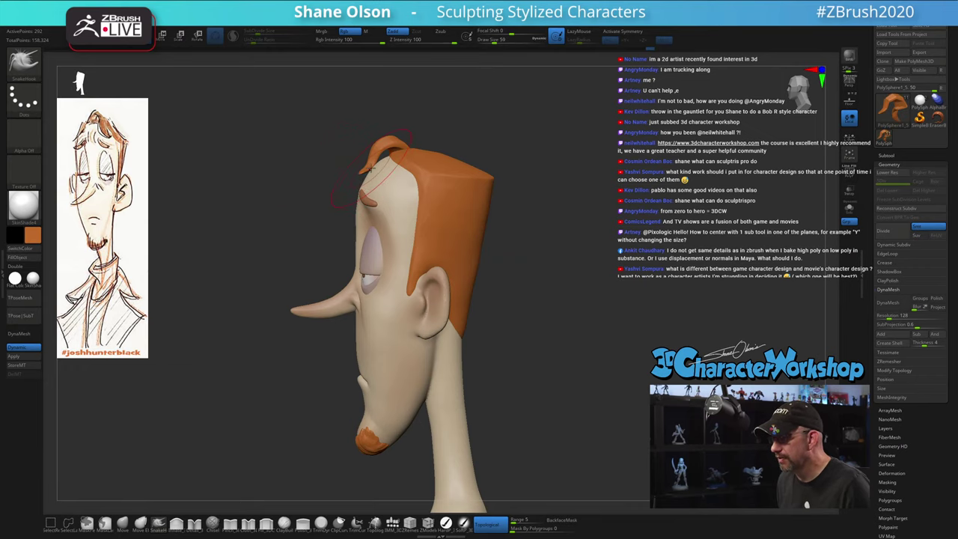
key(s)
drag(385, 159, 376, 160)
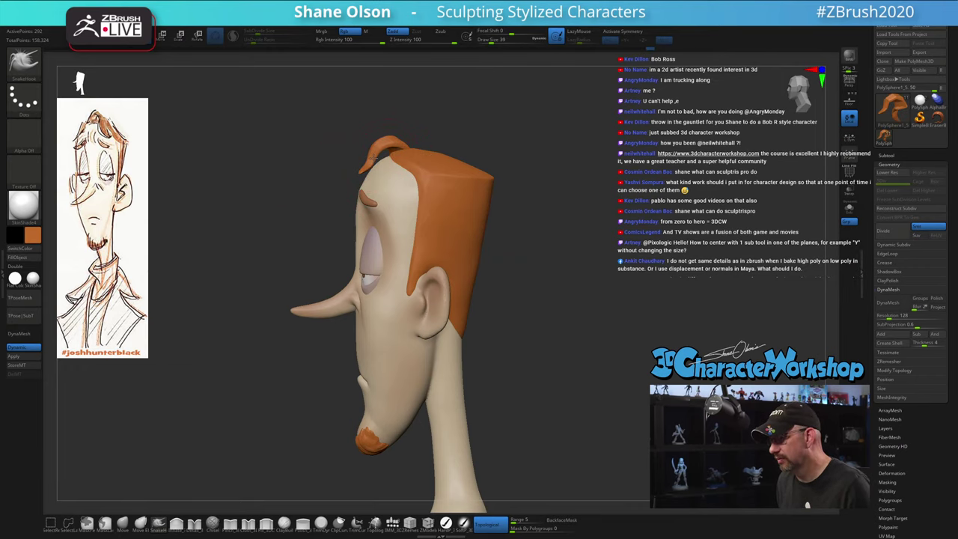
right_drag(376, 146, 430, 173)
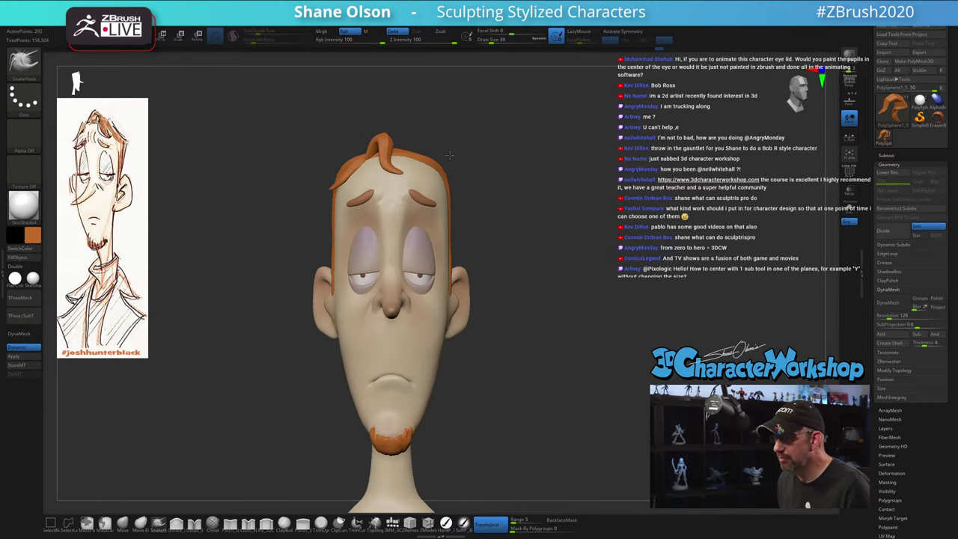
ctrl+right_drag(480, 137, 497, 139)
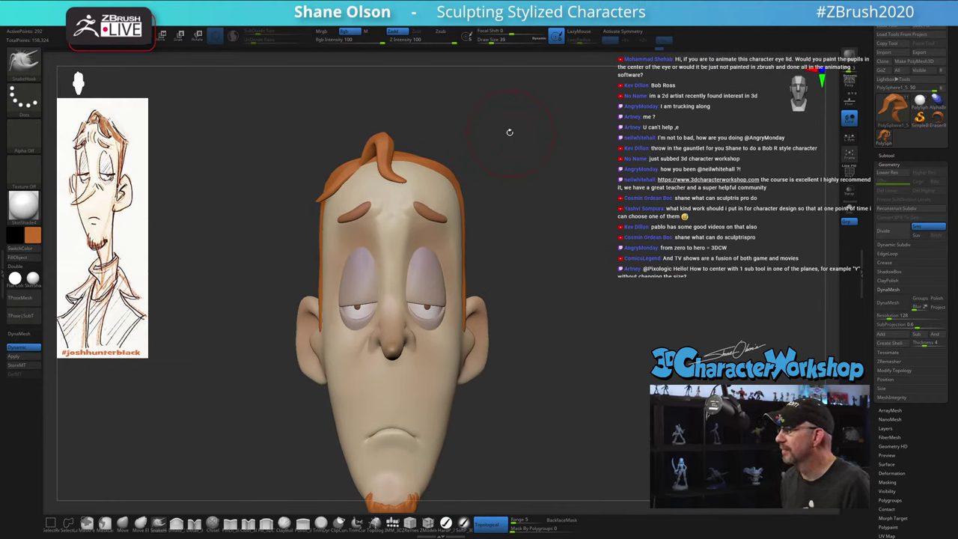
Nudge the side strand slightly outward along its upper edge with the SnakeHook brush at draw size 33
mouse_move(562, 257)
ctrl+right_down()
mouse_move(555, 239)
mouse_move(599, 247)
ctrl+right_up()
key(s)
drag(342, 155, 338, 155)
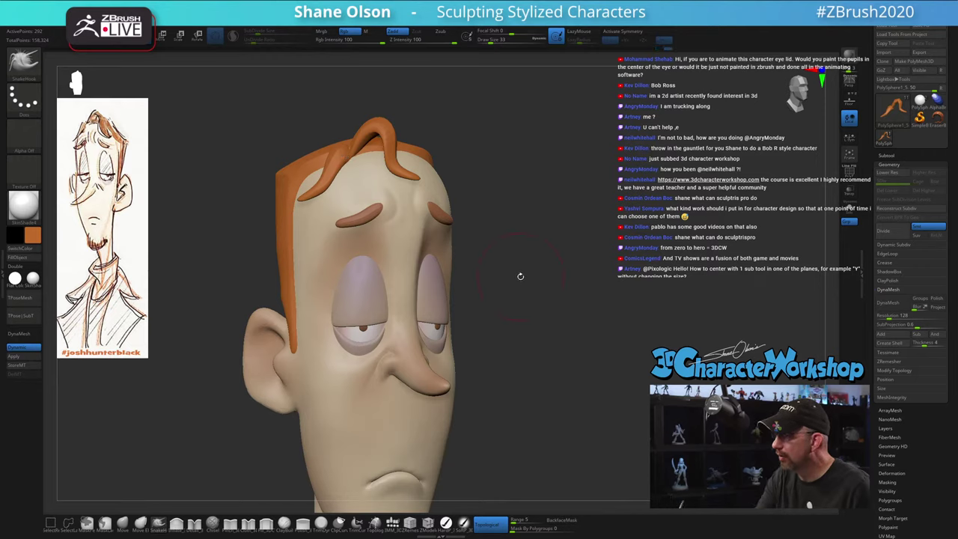
mouse_move(519, 274)
right_down()
mouse_move(530, 301)
mouse_move(546, 283)
right_up()
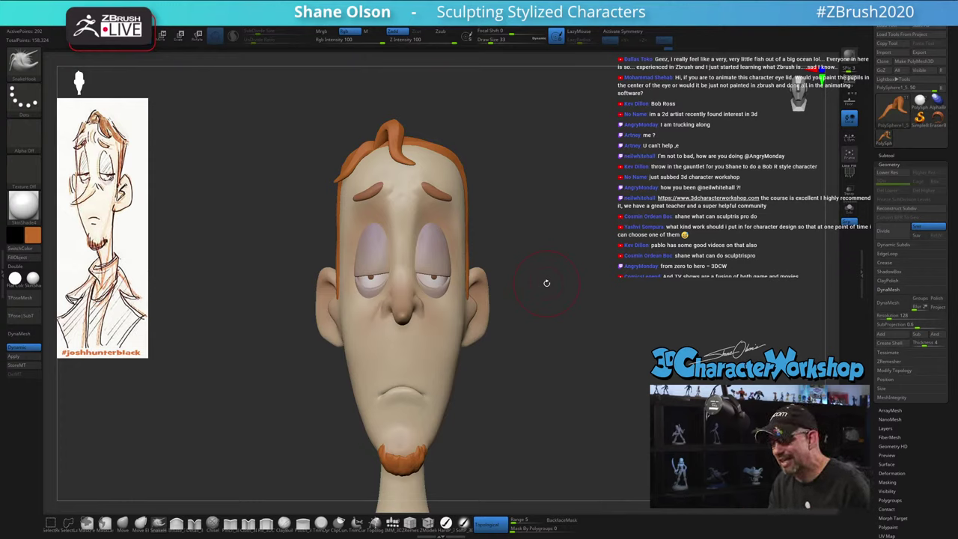
mouse_move(546, 283)
mouse_down()
mouse_move(576, 337)
mouse_move(539, 366)
mouse_move(513, 373)
mouse_up()
drag(648, 365, 602, 405)
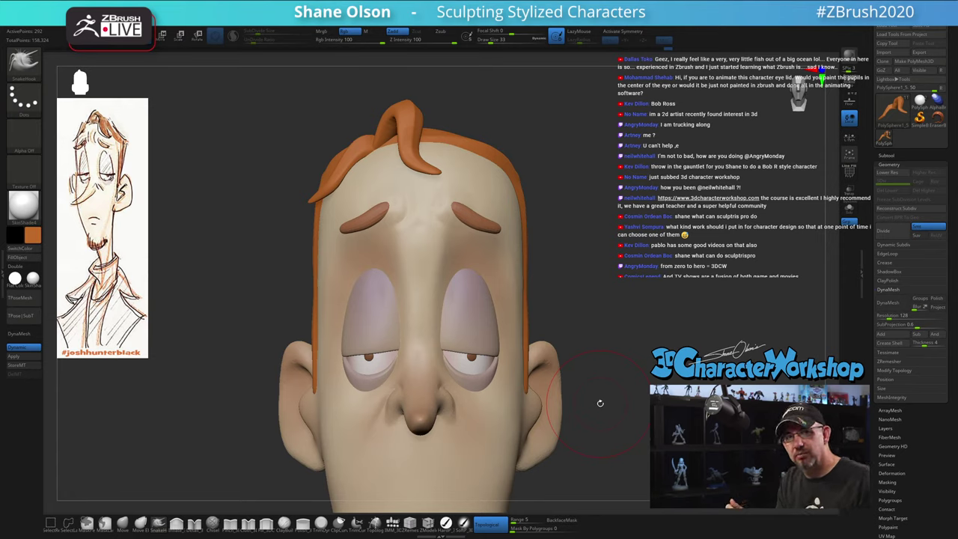
alt+drag(579, 349, 583, 336)
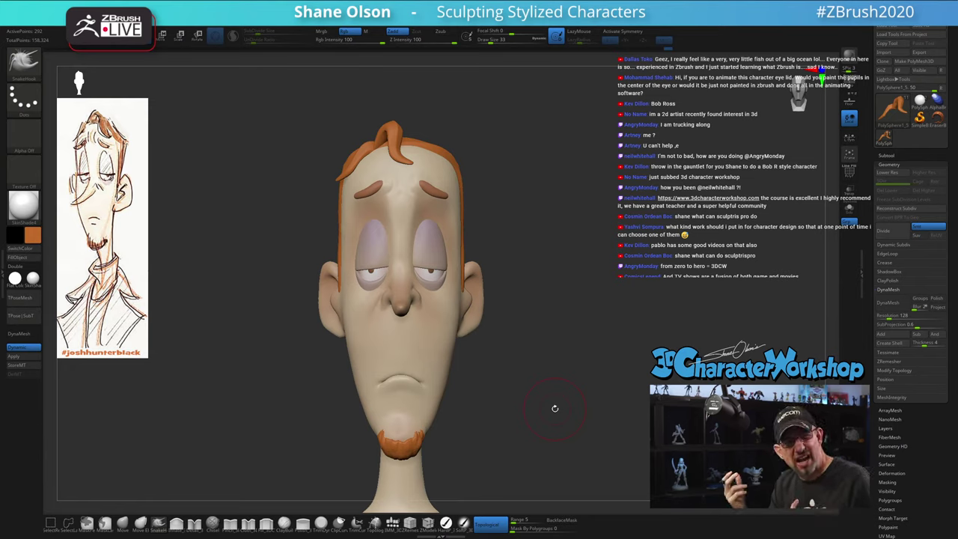
mouse_move(602, 430)
mouse_down()
mouse_move(588, 389)
mouse_move(553, 393)
mouse_move(572, 391)
mouse_move(554, 387)
mouse_move(551, 344)
mouse_move(559, 325)
mouse_move(621, 323)
mouse_move(586, 321)
mouse_move(598, 336)
mouse_move(557, 285)
mouse_up()
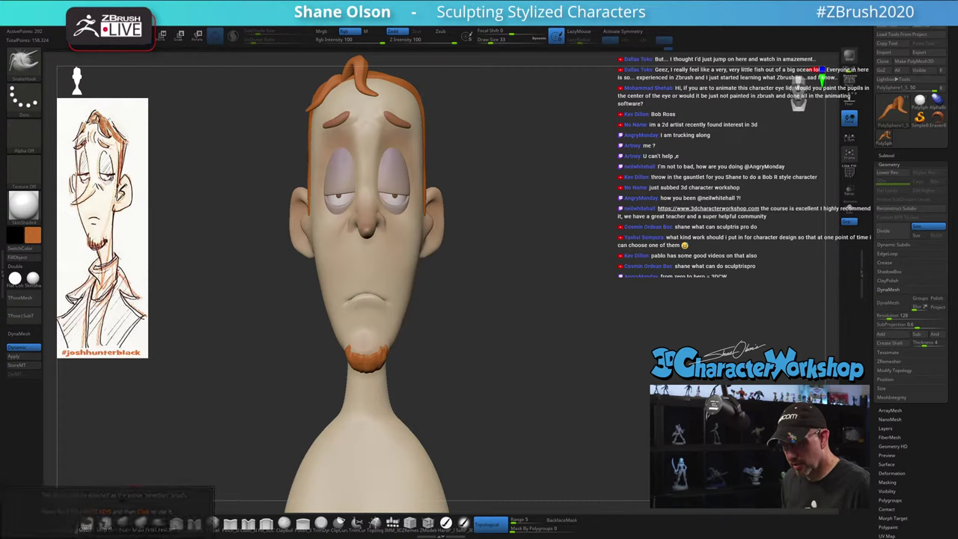
Enlarge the reference sketch and reposition it beside the head with Spotlight, then leave its editing mode
key(shift+z)
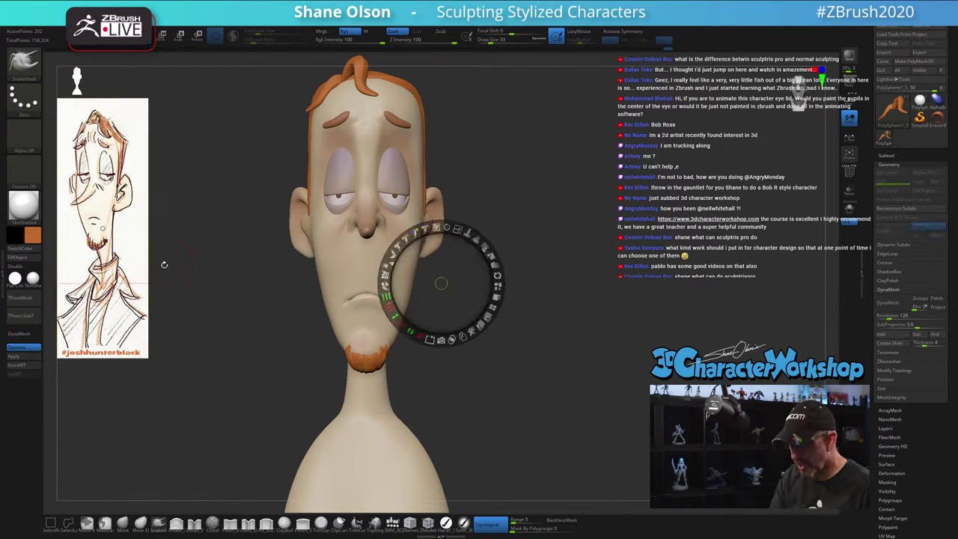
click(127, 268)
drag(138, 242, 222, 302)
drag(211, 334, 195, 378)
key(z)
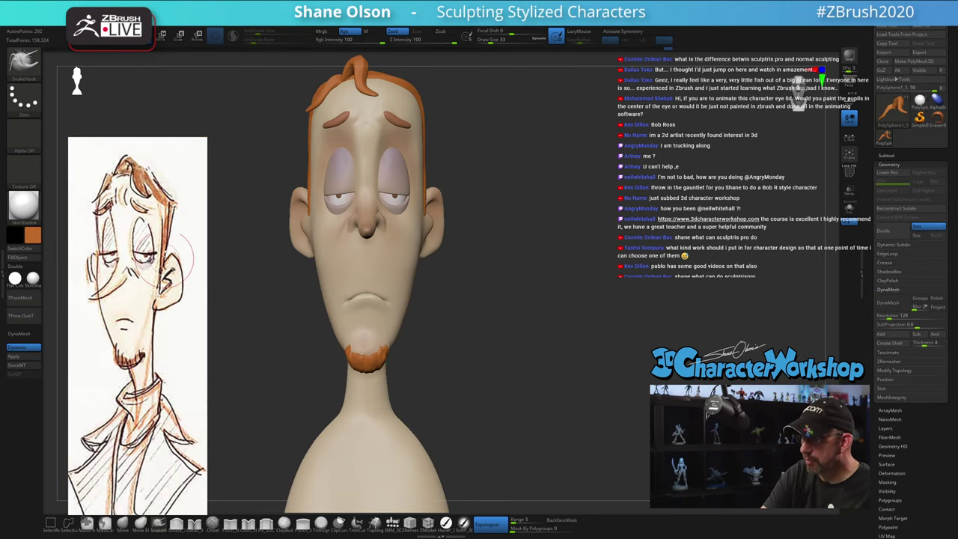
Compare the side hair's outer edge above the ear in the reference sketch with the model's side hair from several views
key(ctrl+shift)
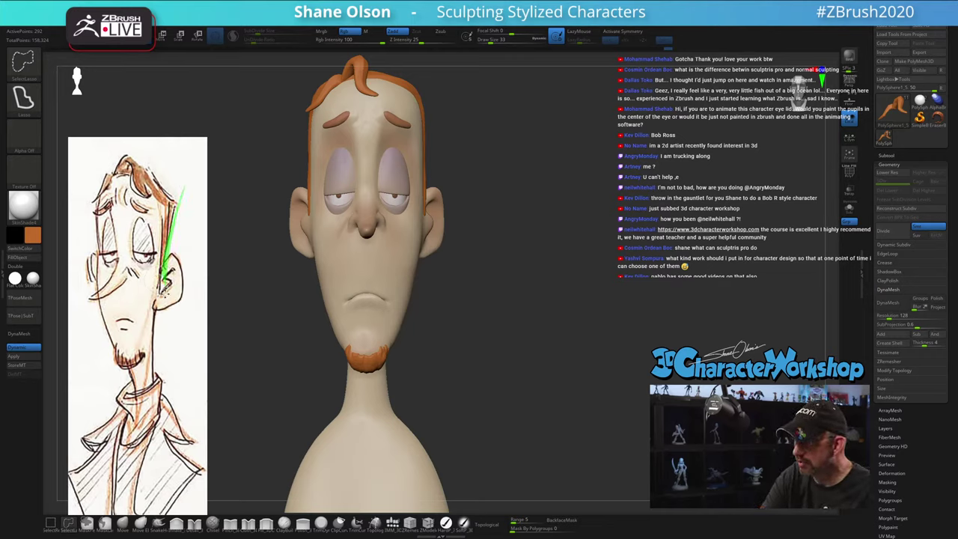
ctrl+shift+drag(163, 294, 229, 321)
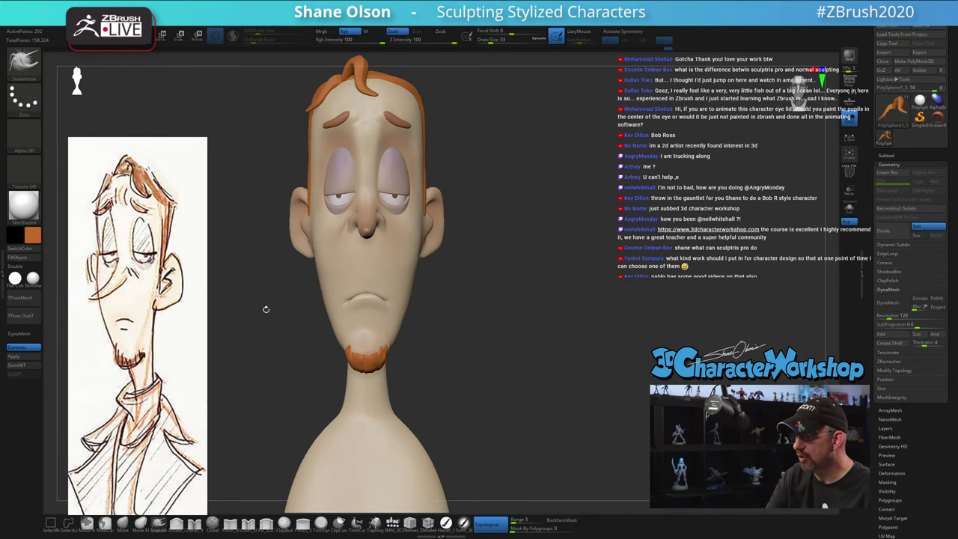
mouse_move(513, 343)
mouse_down()
mouse_move(496, 347)
mouse_move(486, 323)
mouse_up()
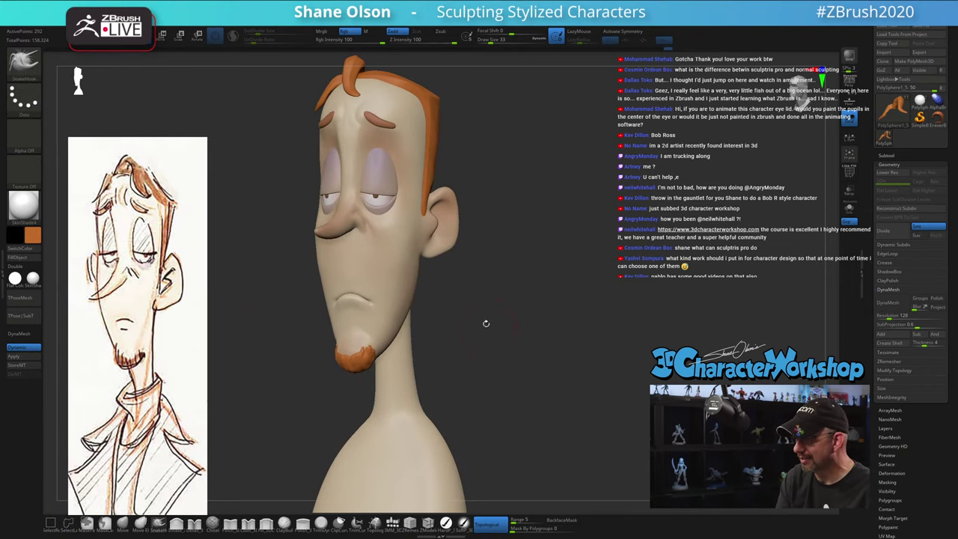
drag(493, 322, 502, 357)
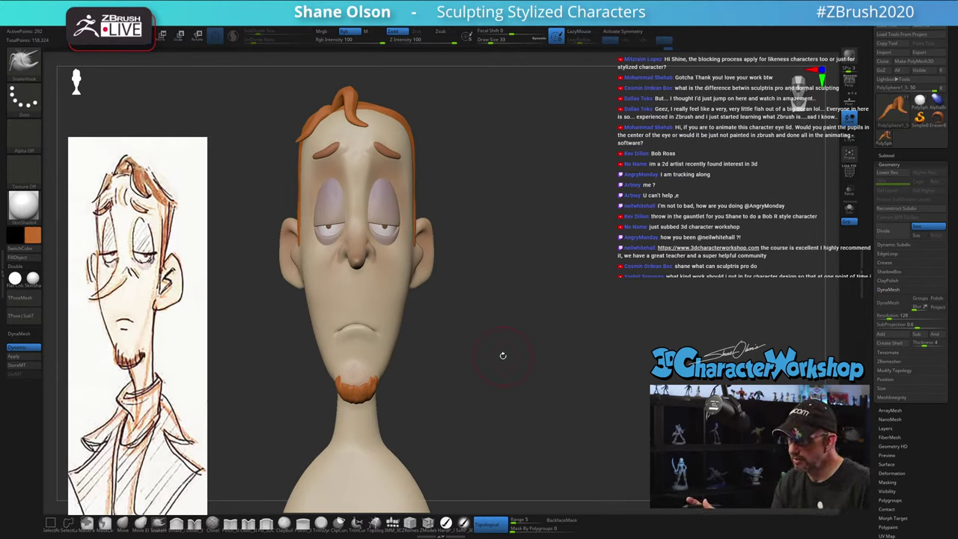
key(ctrl+shift)
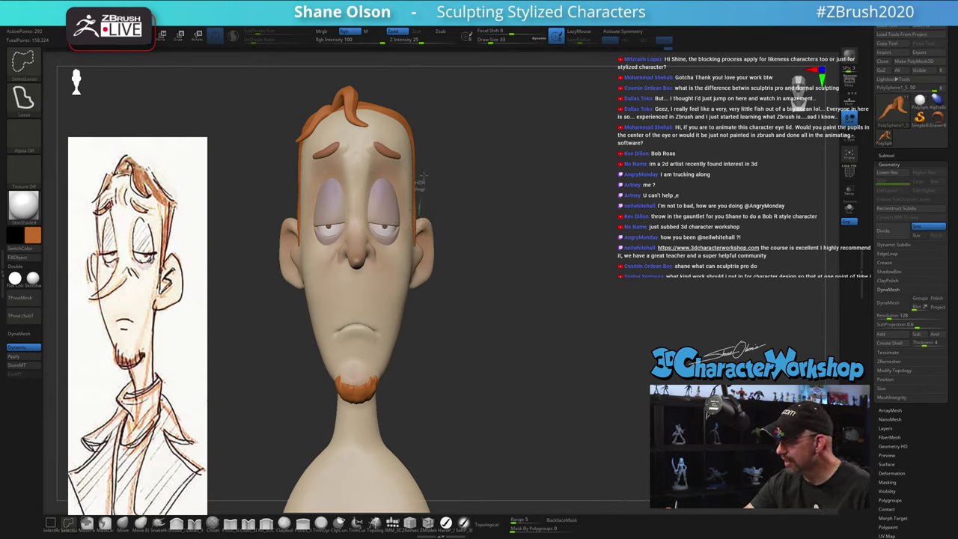
mouse_move(421, 177)
ctrl+shift+mouse_down()
mouse_move(423, 142)
mouse_move(397, 109)
mouse_move(374, 104)
mouse_move(471, 118)
ctrl+shift+mouse_up()
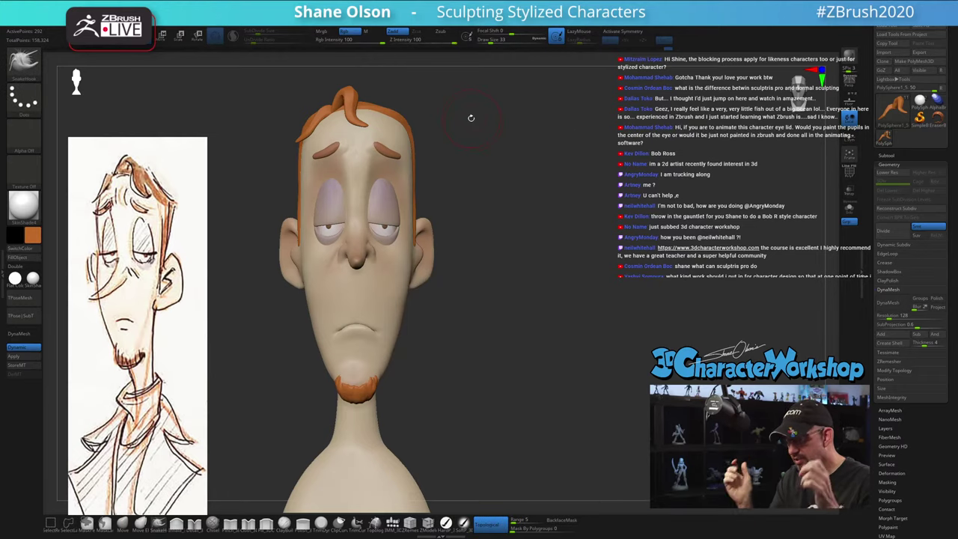
mouse_move(502, 243)
mouse_down()
mouse_move(496, 237)
mouse_move(495, 273)
mouse_up()
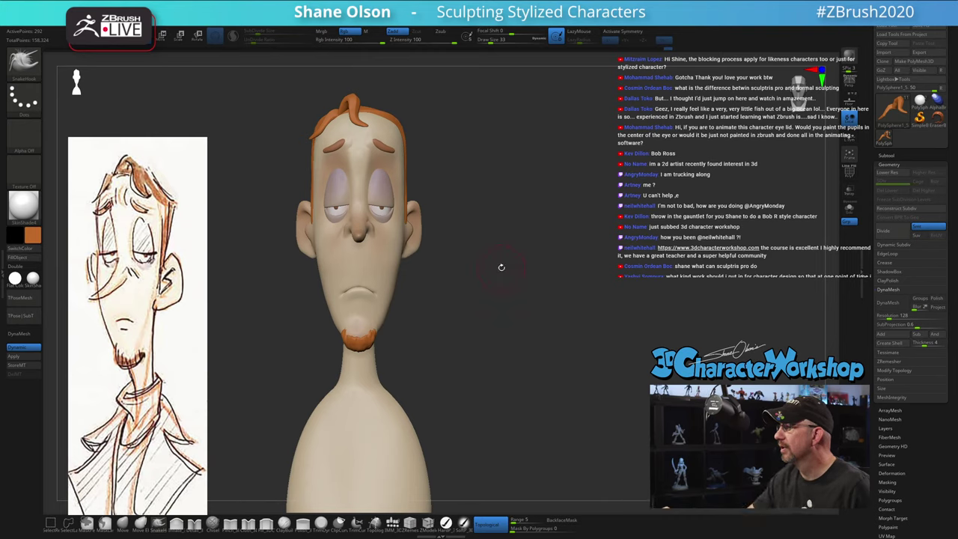
ctrl+right_drag(506, 245, 522, 228)
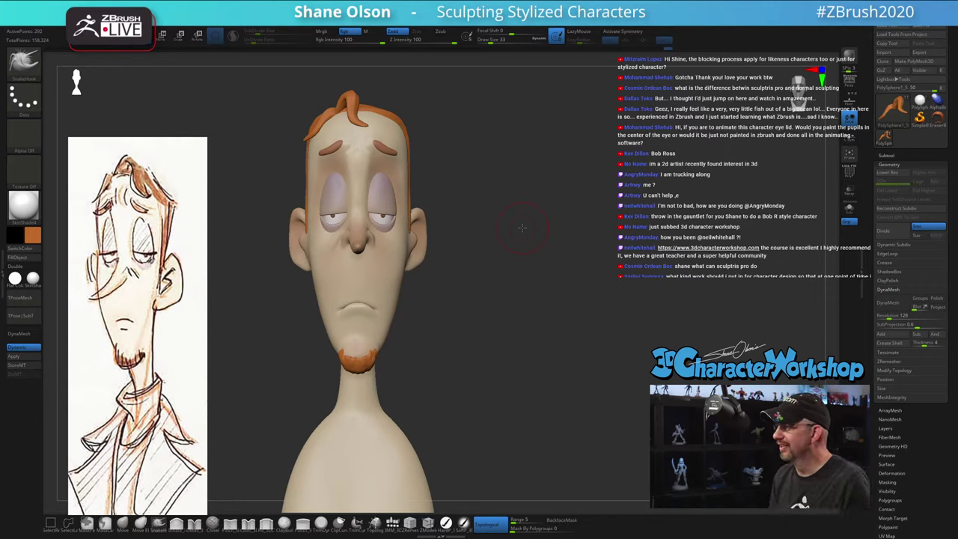
mouse_move(524, 226)
mouse_down()
mouse_move(515, 226)
mouse_move(530, 226)
mouse_up()
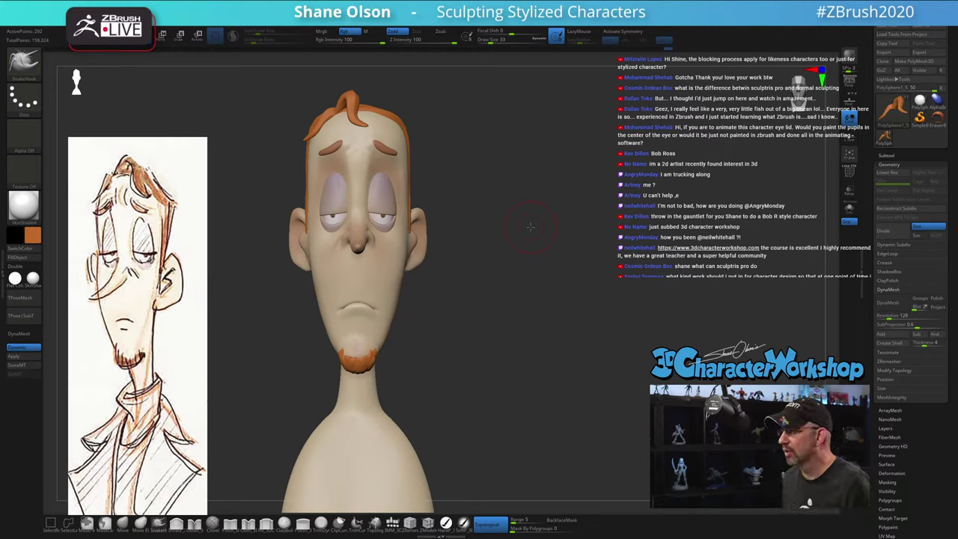
drag(531, 226, 533, 228)
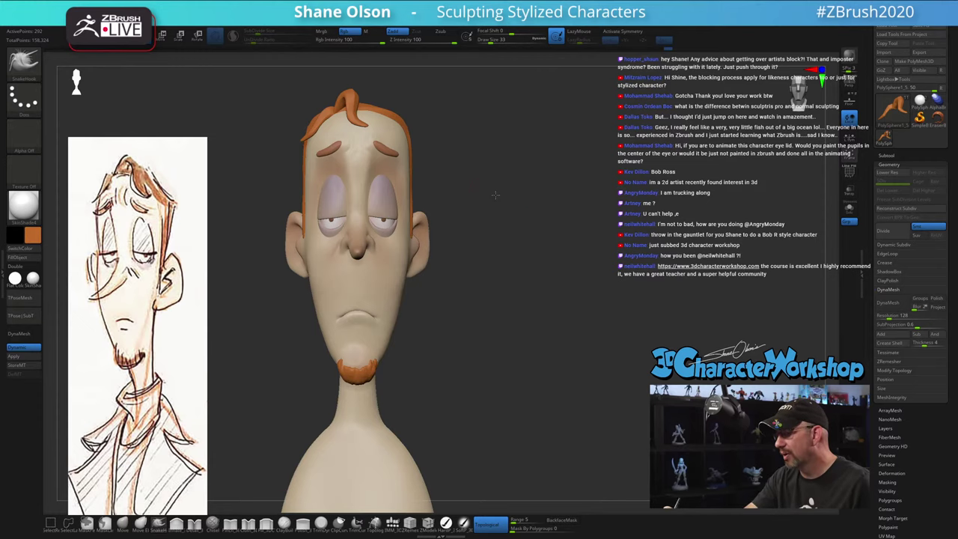
mouse_move(494, 194)
mouse_down()
mouse_move(478, 237)
mouse_move(449, 228)
mouse_move(475, 235)
mouse_up()
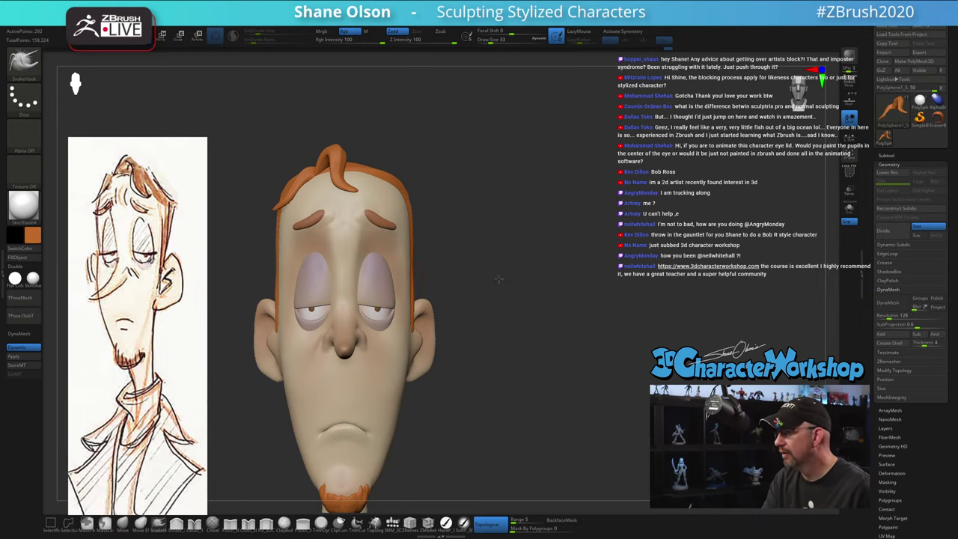
mouse_move(504, 291)
mouse_down()
mouse_move(520, 222)
mouse_move(505, 217)
mouse_up()
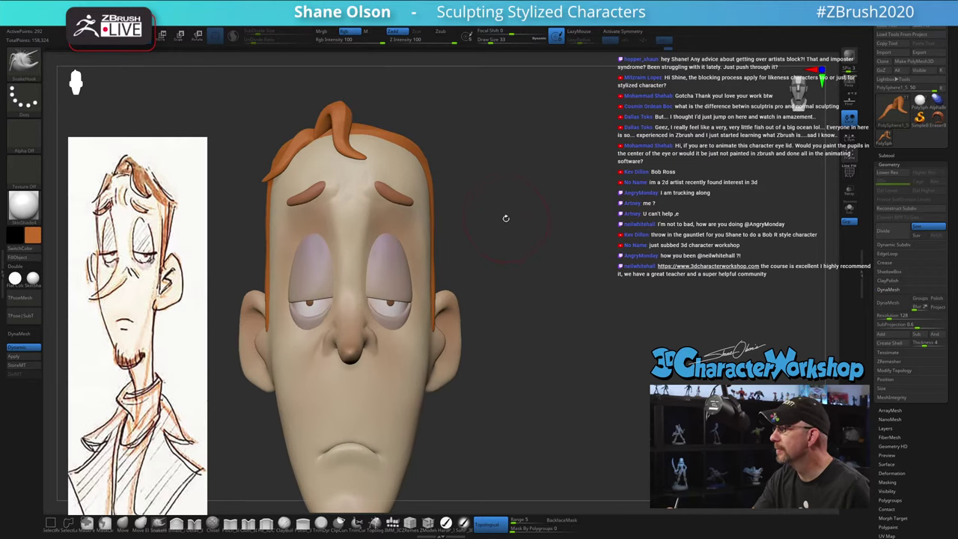
Make the main hair mass the active subtool, turn on X symmetry and lasso-mask its outer side edge above the ear
mouse_move(467, 172)
ctrl+mouse_down()
mouse_move(457, 150)
mouse_move(422, 143)
mouse_move(430, 188)
ctrl+mouse_up()
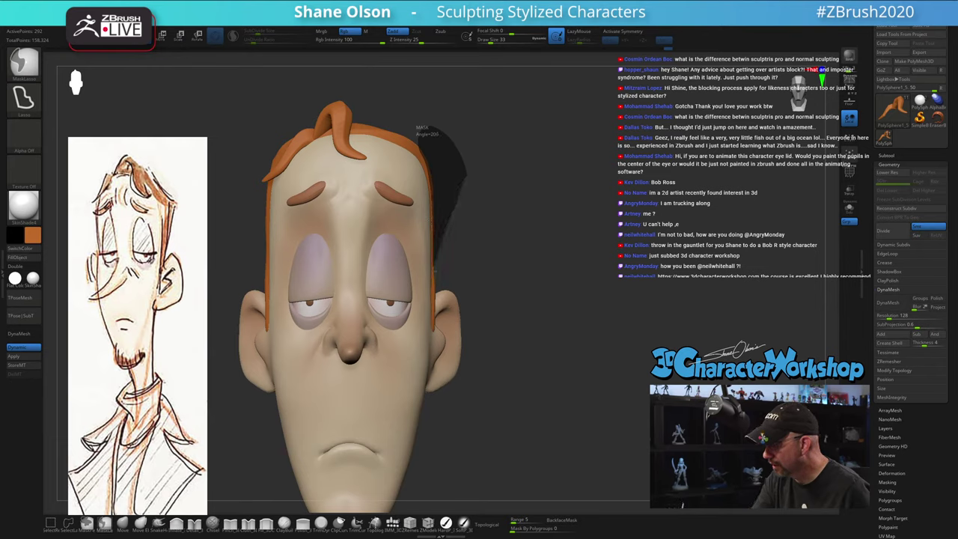
mouse_move(434, 271)
ctrl+mouse_down()
mouse_move(443, 313)
mouse_move(550, 344)
mouse_move(586, 295)
mouse_move(523, 223)
ctrl+mouse_up()
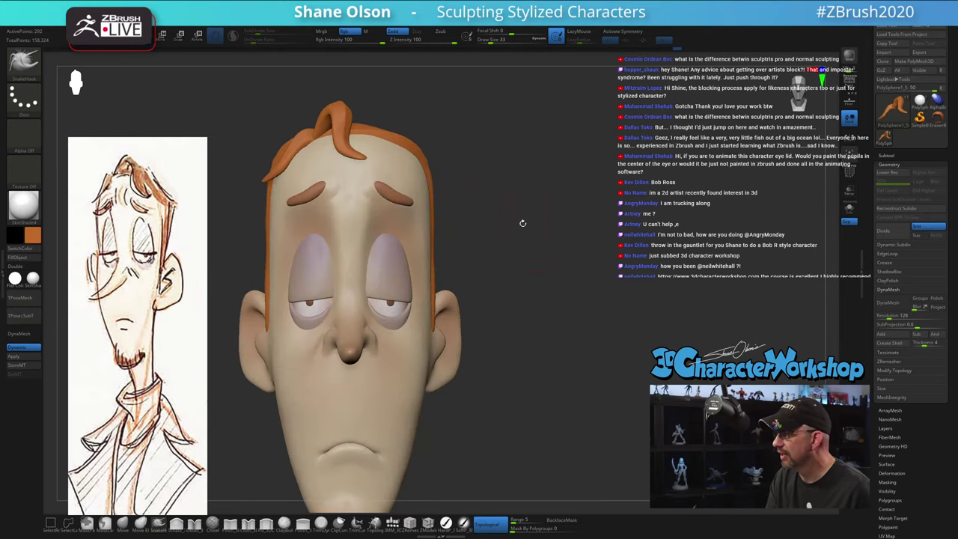
alt+click(429, 158)
ctrl+click(451, 132)
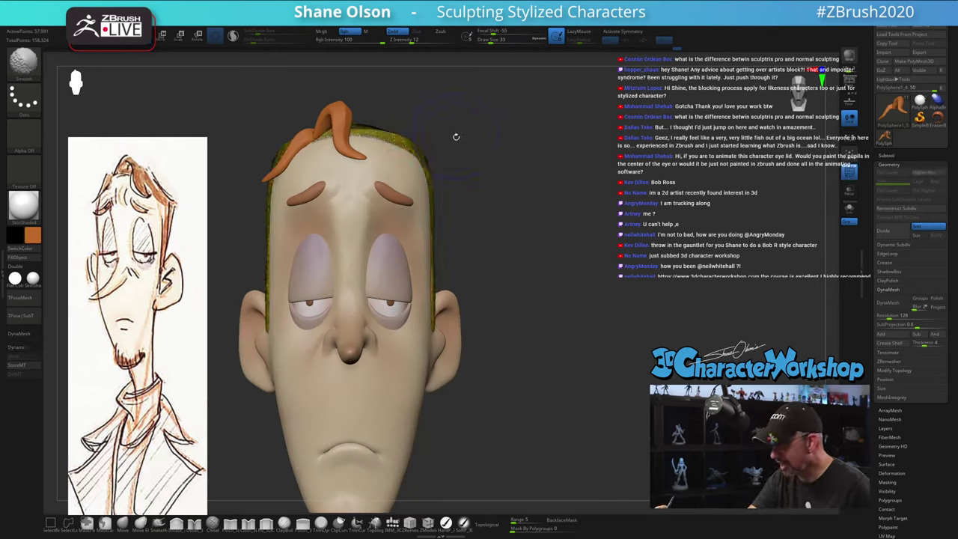
ctrl+click(455, 137)
mouse_move(480, 194)
alt+mouse_down()
mouse_move(498, 186)
mouse_move(506, 213)
mouse_move(513, 195)
mouse_move(453, 118)
mouse_move(434, 132)
mouse_move(441, 153)
mouse_move(449, 160)
mouse_move(454, 109)
mouse_move(432, 129)
mouse_move(441, 148)
alt+mouse_up()
key(x)
key(ctrl+z)
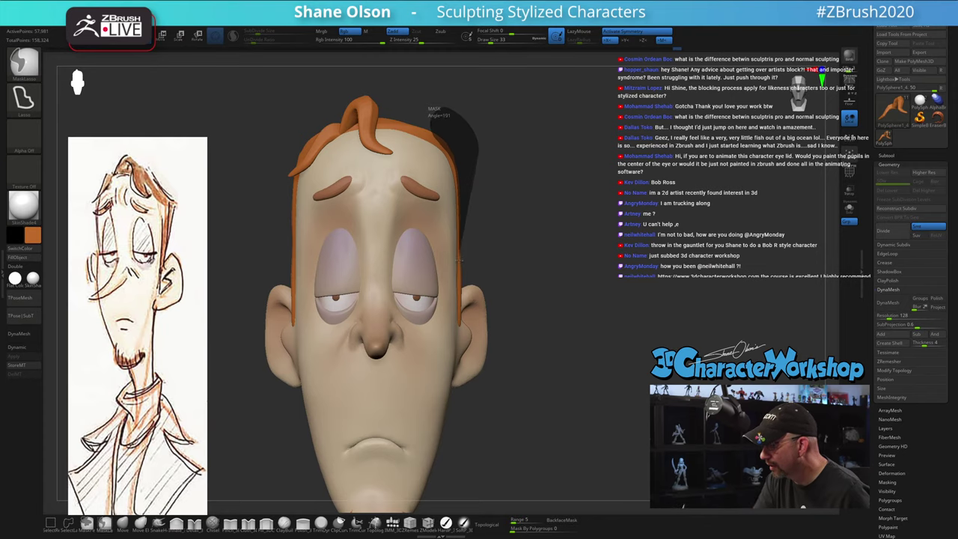
mouse_move(459, 259)
ctrl+mouse_down()
mouse_move(463, 313)
mouse_move(524, 276)
mouse_move(531, 254)
ctrl+mouse_up()
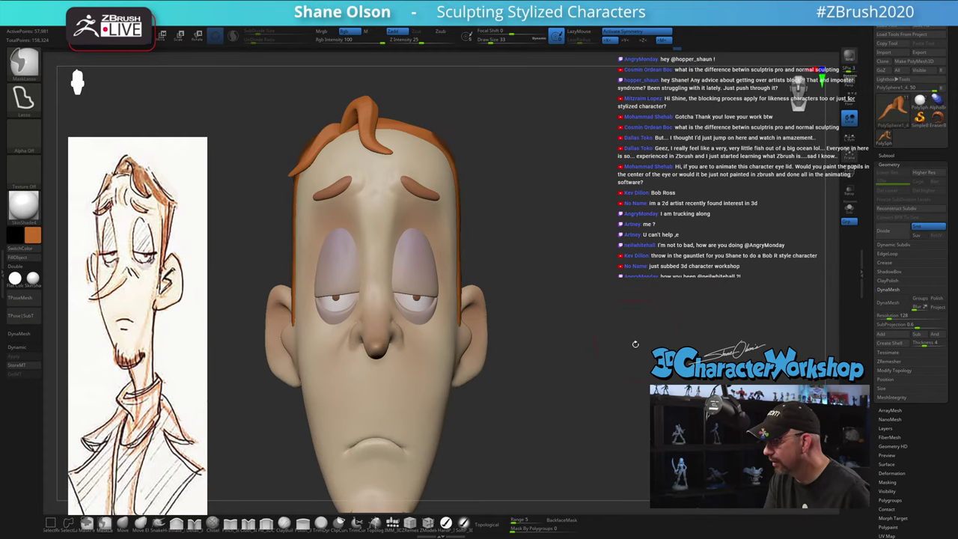
Isolate the main hair mass and paint the mask across its side panel with MaskPen at draw size 23
mouse_move(635, 343)
mouse_down()
mouse_move(600, 335)
mouse_move(591, 309)
mouse_move(555, 295)
mouse_move(562, 287)
mouse_move(551, 314)
mouse_move(545, 298)
mouse_up()
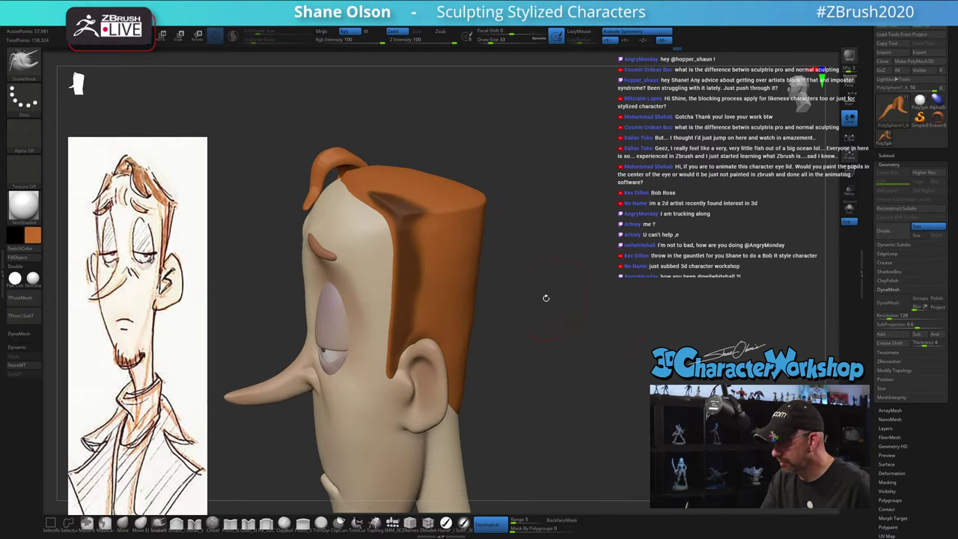
click(848, 209)
alt+drag(634, 297, 630, 326)
key(s)
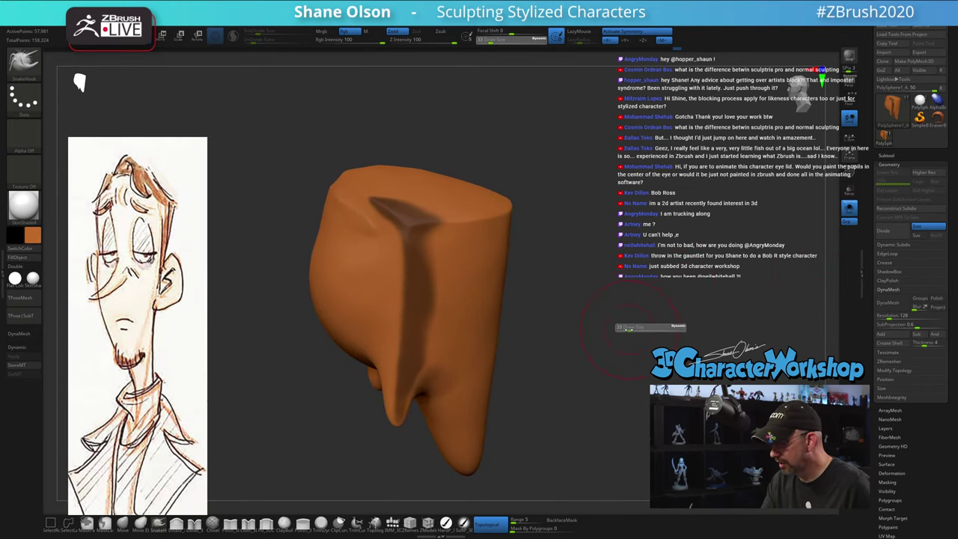
click(626, 327)
key(s)
click(631, 327)
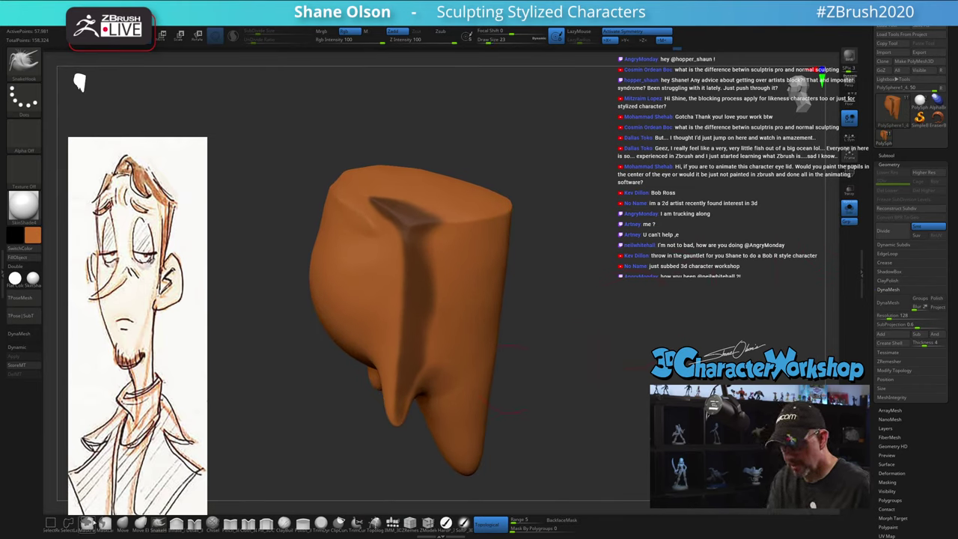
mouse_move(445, 253)
ctrl+mouse_down()
mouse_move(443, 326)
mouse_move(460, 338)
mouse_move(460, 363)
ctrl+mouse_up()
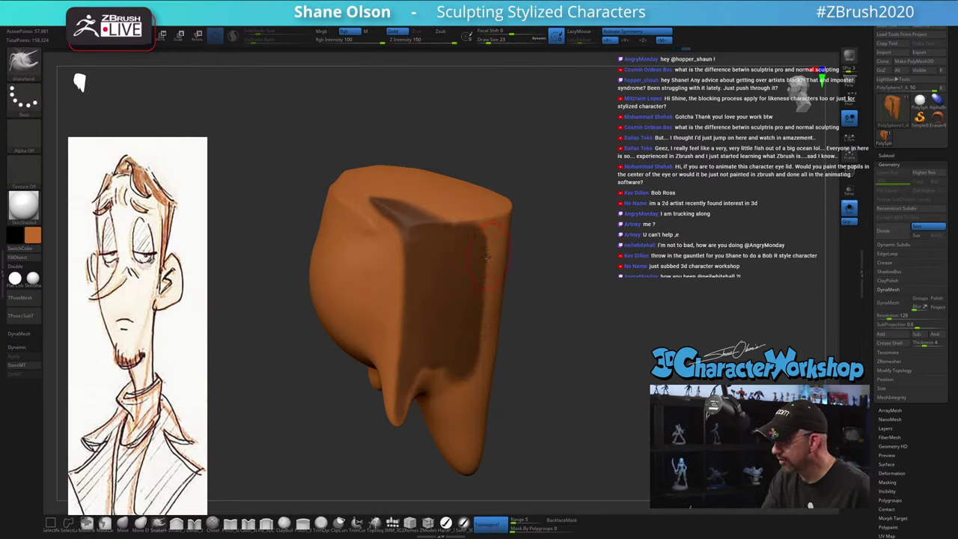
drag(542, 288, 535, 333)
Extend the mask over the rim between the hair's side and flat top, and set the brush's focal shift to -50
ctrl+drag(412, 219, 479, 252)
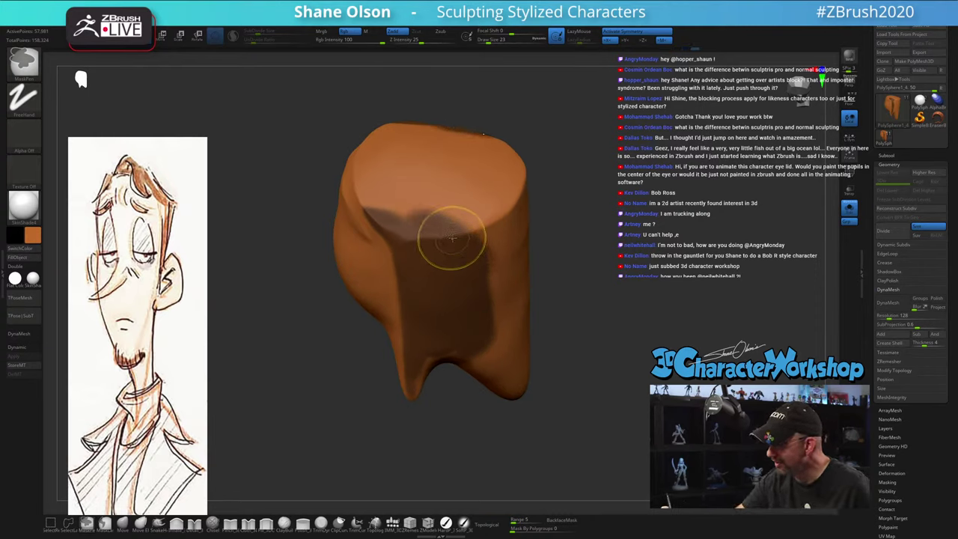
drag(546, 310, 556, 315)
key(space)
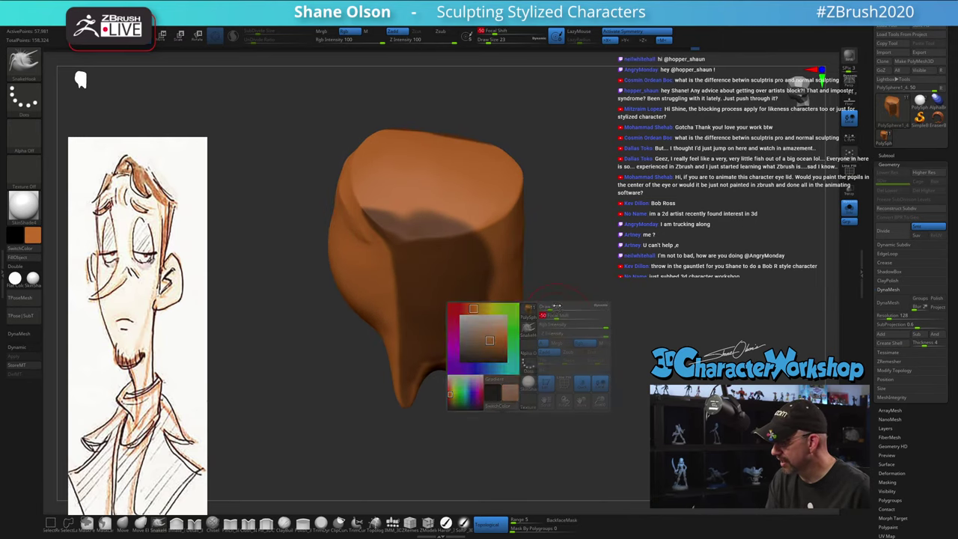
mouse_move(397, 220)
ctrl+mouse_down()
mouse_move(451, 249)
mouse_move(468, 243)
ctrl+mouse_up()
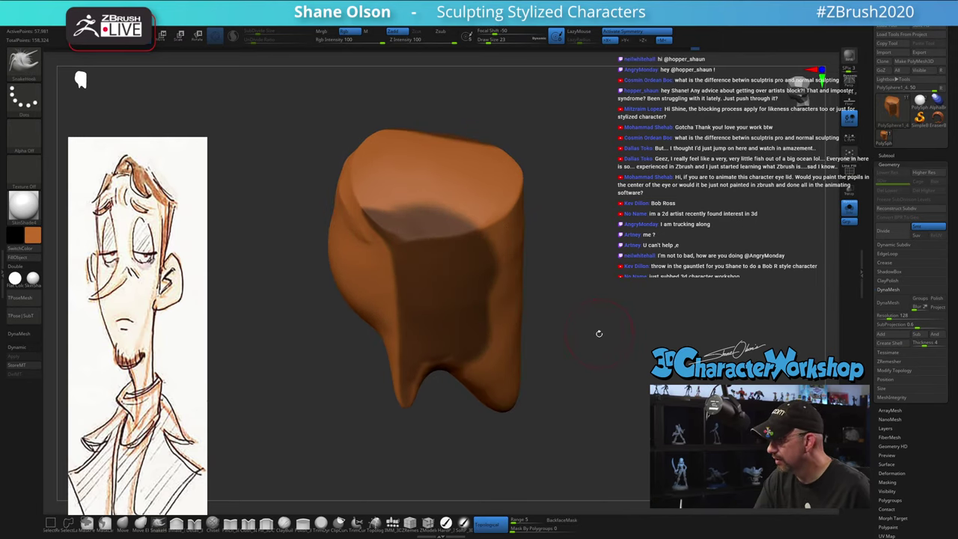
Erase the mask from the hair's flat top, the side panel's rear edge and its lower edge above the ear notch
drag(598, 334, 573, 367)
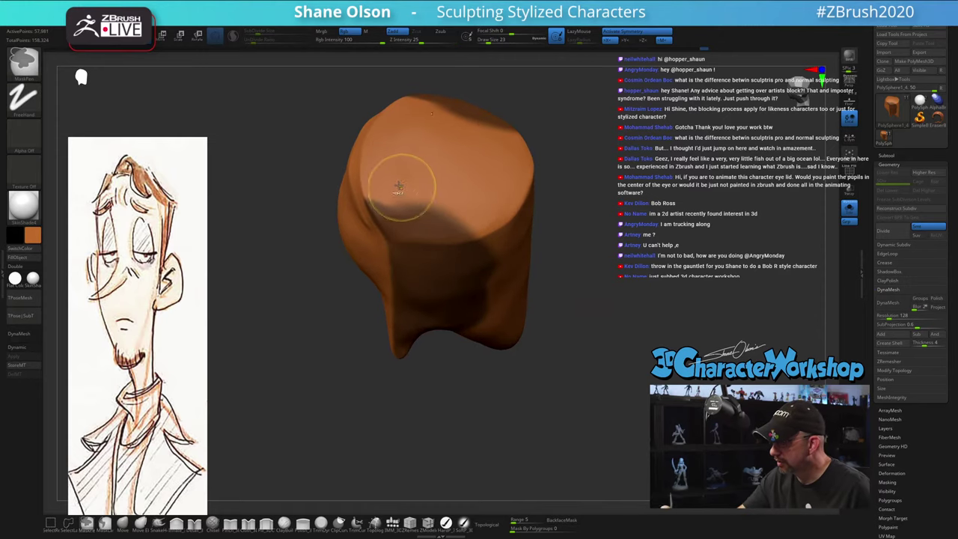
mouse_move(387, 187)
ctrl+alt+mouse_down()
mouse_move(377, 202)
mouse_move(434, 219)
mouse_move(470, 205)
ctrl+alt+mouse_up()
drag(583, 352, 580, 279)
ctrl+alt+drag(505, 239, 503, 262)
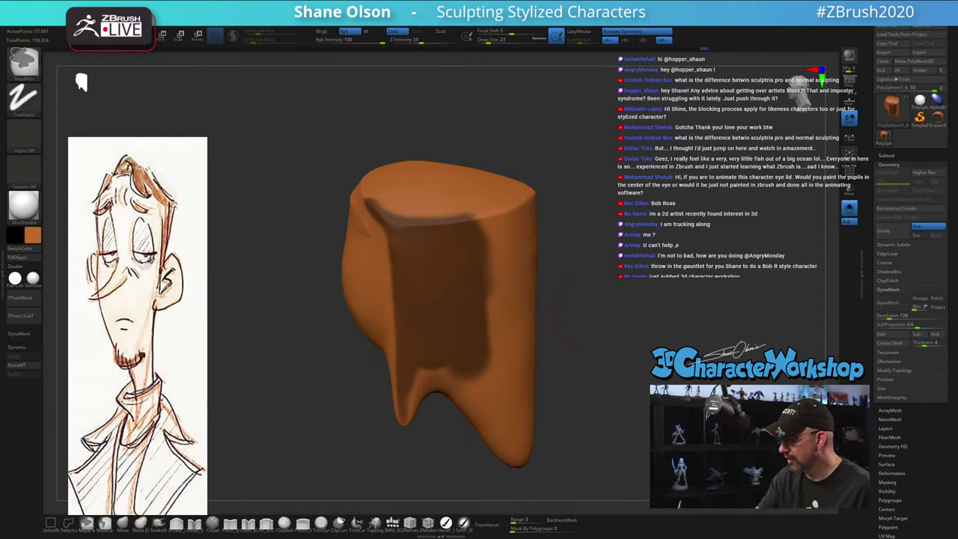
mouse_move(507, 328)
ctrl+alt+mouse_down()
mouse_move(503, 288)
mouse_move(503, 370)
ctrl+alt+mouse_up()
ctrl+alt+drag(459, 406, 447, 391)
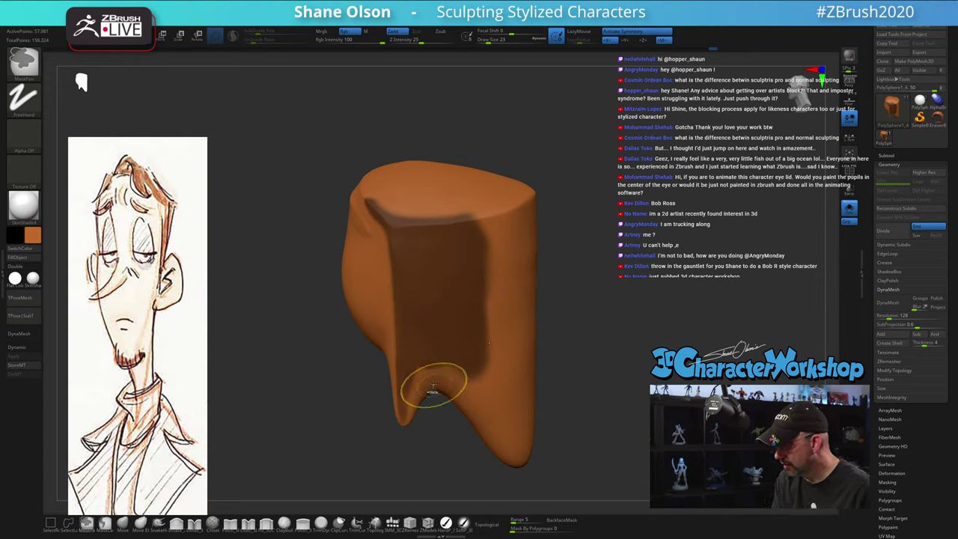
Invert the mask to free only the side panel, and show the whole head again from the front
drag(550, 387, 490, 317)
key(ctrl)
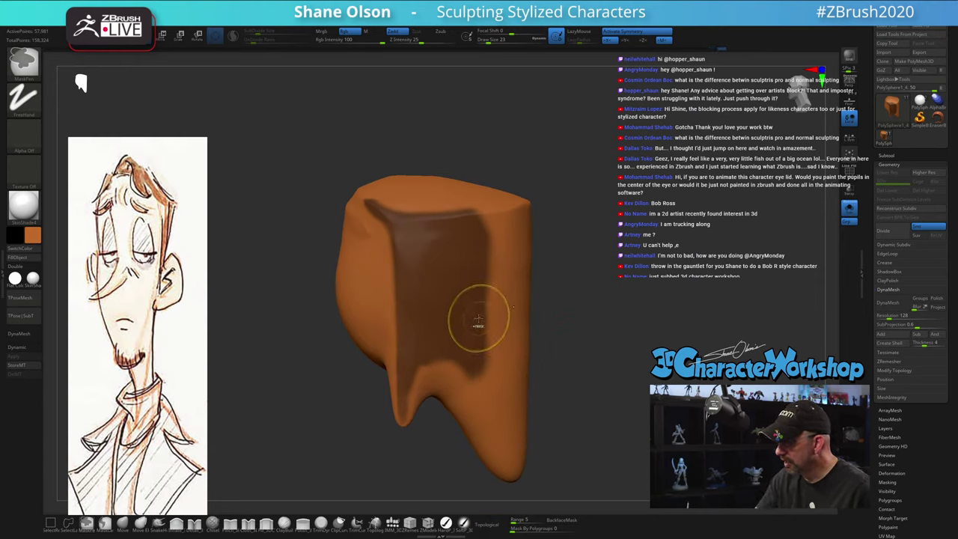
ctrl+click(571, 326)
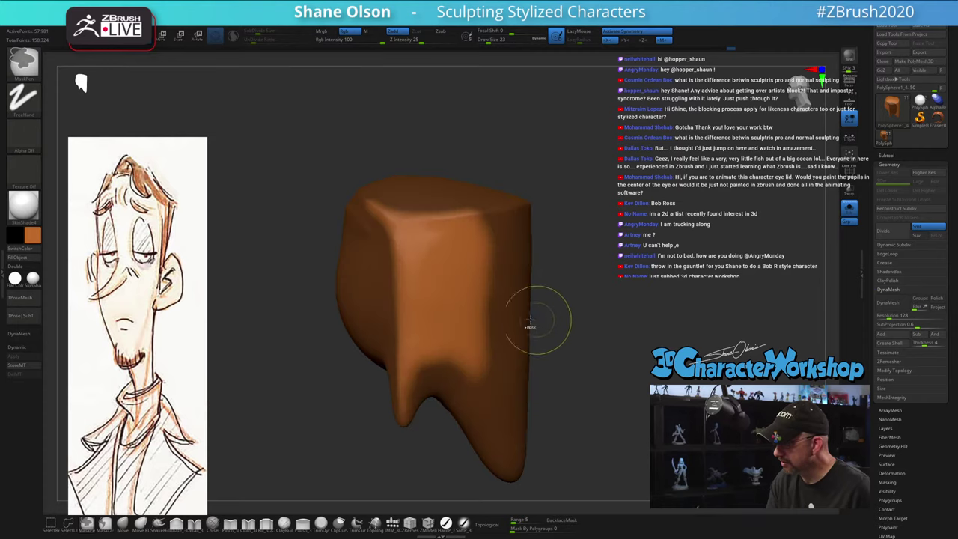
shift+drag(533, 331, 612, 379)
click(848, 208)
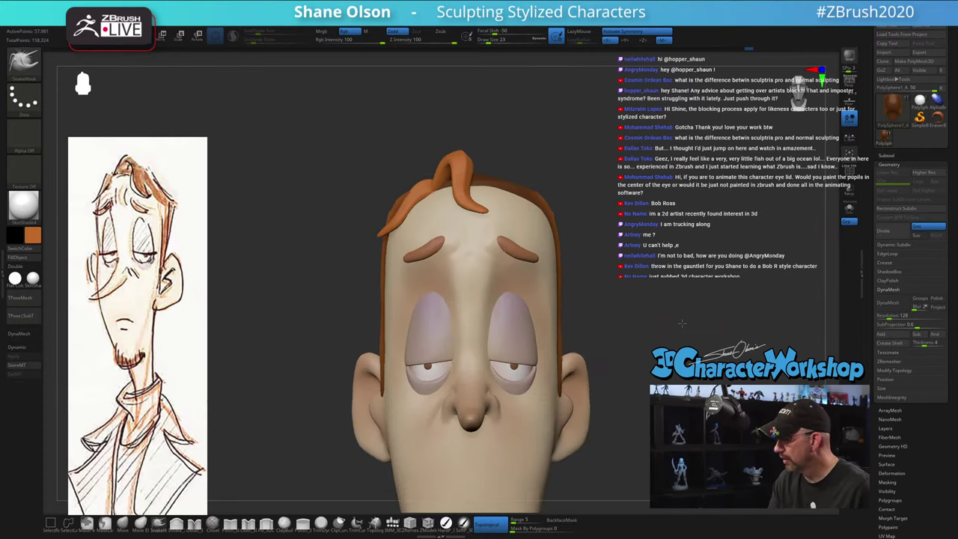
Move the unmasked side panels of the main hair outward on both sides of the head with the gizmo
key(w)
alt+drag(507, 214, 530, 327)
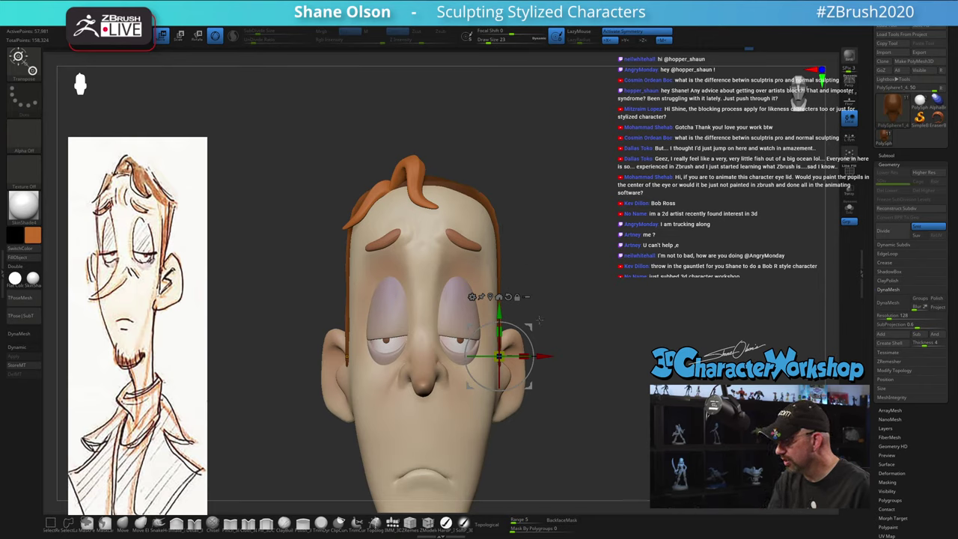
drag(532, 341, 532, 348)
mouse_move(590, 370)
ctrl+right_down()
mouse_move(540, 384)
mouse_move(594, 375)
mouse_move(576, 372)
ctrl+right_up()
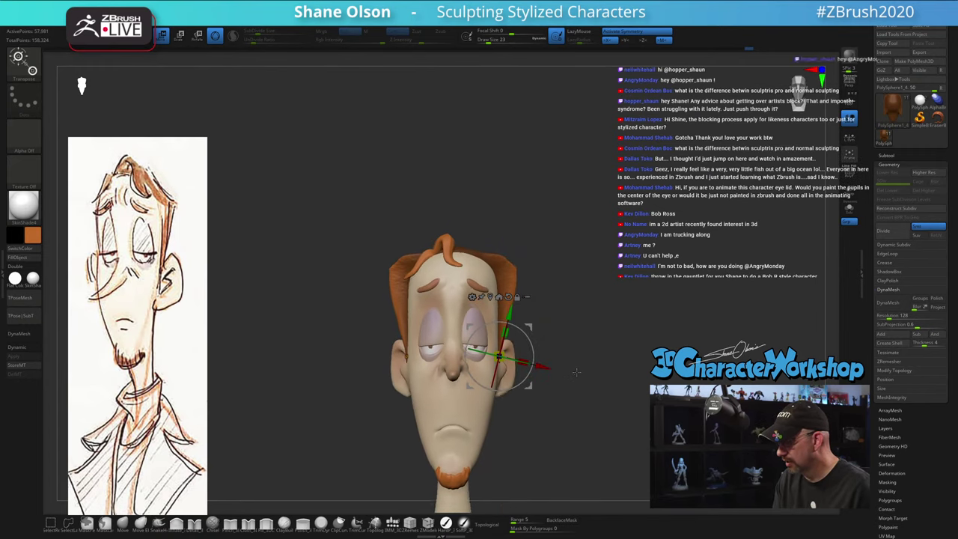
drag(577, 372, 569, 373)
Reshape the side hair's outer edge and upper corner above the ear with the Move brush, starting at draw size 41
key(q)
mouse_move(562, 344)
ctrl+right_down()
mouse_move(558, 331)
mouse_move(556, 347)
ctrl+right_up()
click(139, 528)
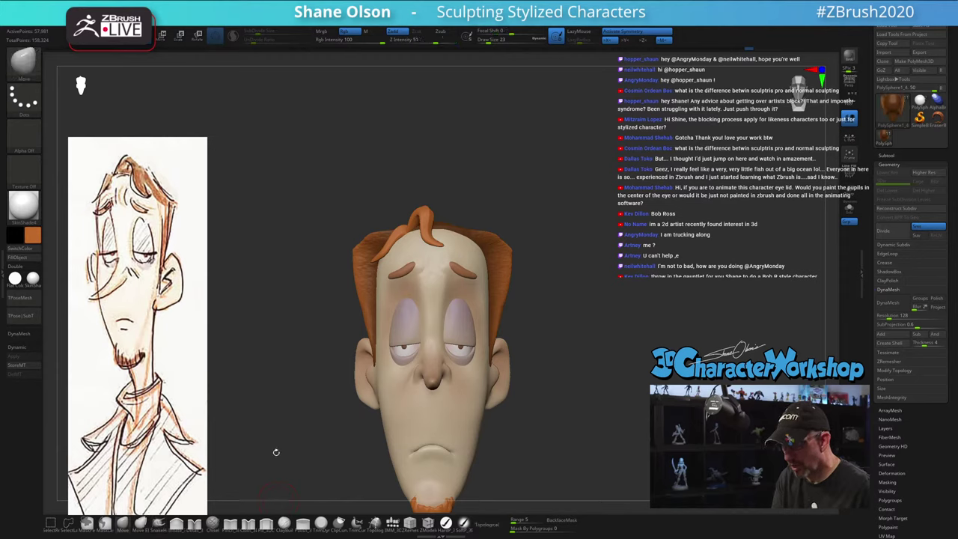
key(s)
drag(553, 299, 557, 300)
ctrl+right_drag(556, 285, 539, 291)
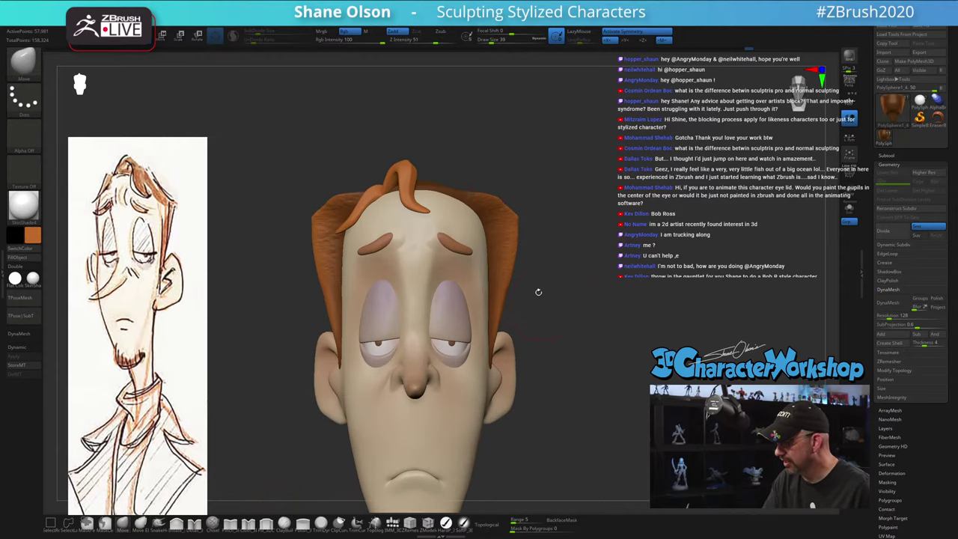
key(s)
drag(522, 285, 507, 298)
key(s)
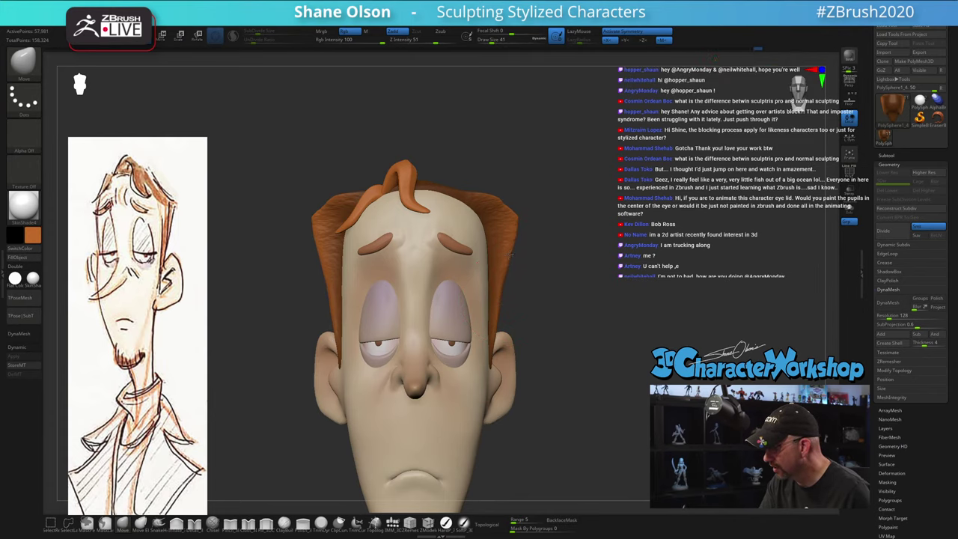
drag(511, 242, 511, 239)
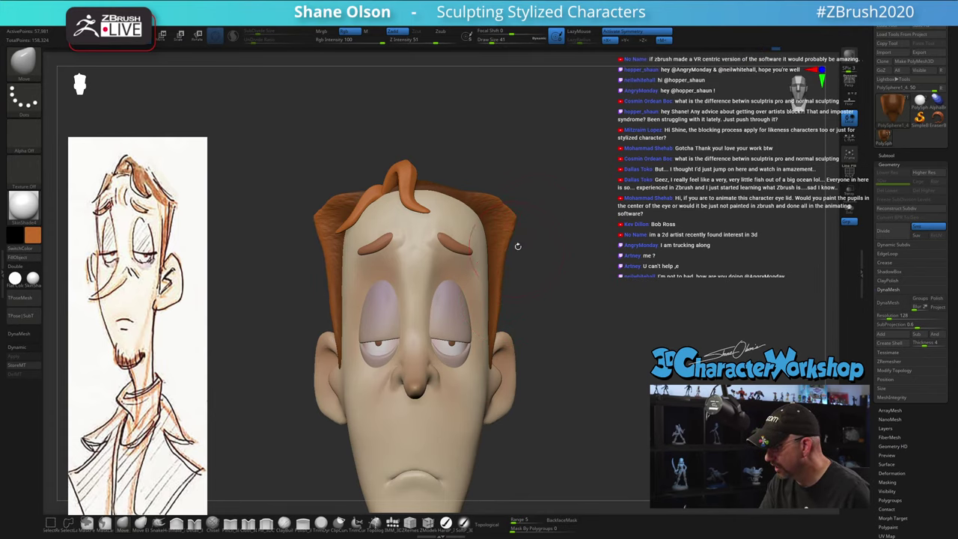
key(s)
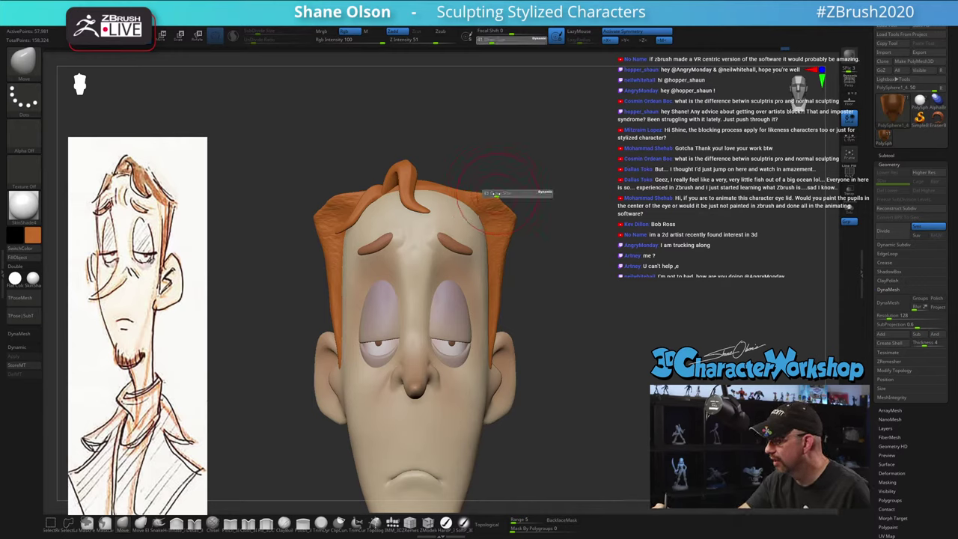
drag(497, 193, 493, 193)
mouse_move(493, 198)
mouse_down()
mouse_move(574, 249)
mouse_move(597, 240)
mouse_move(605, 255)
mouse_move(599, 307)
mouse_move(635, 312)
mouse_move(621, 296)
mouse_up()
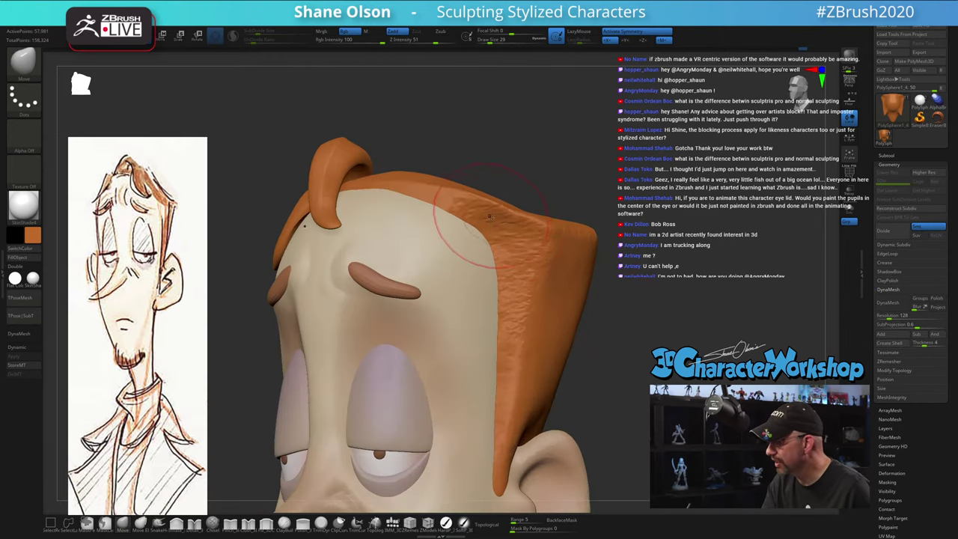
Check the main hair's polygon wireframe at the front corner and turn on Dynamic Subdivision
key(shift+f)
key(shift+f)
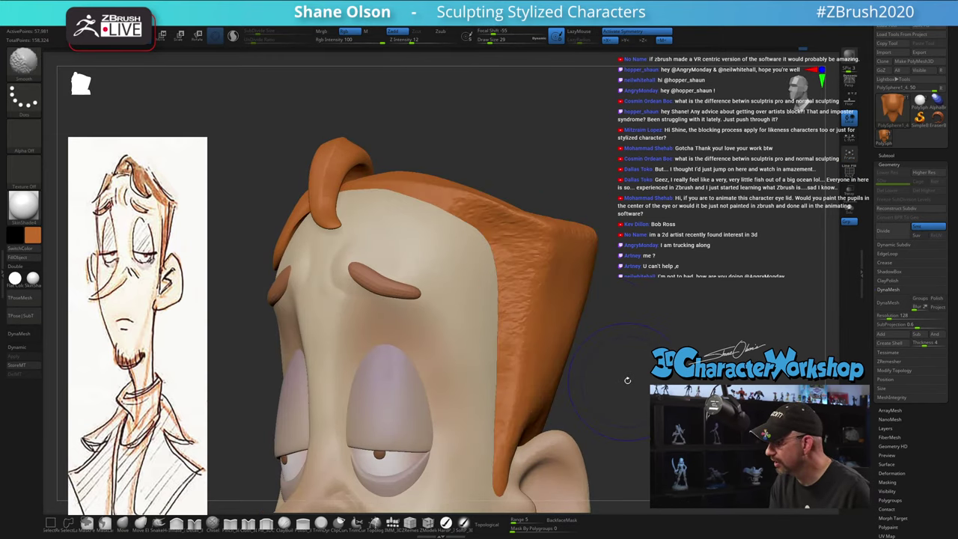
mouse_move(627, 380)
mouse_down()
mouse_move(637, 374)
mouse_move(631, 357)
mouse_up()
key(d)
Smooth the rough front strip and corner of the side hair with Sculptris Pro, starting at draw size 13
key(s)
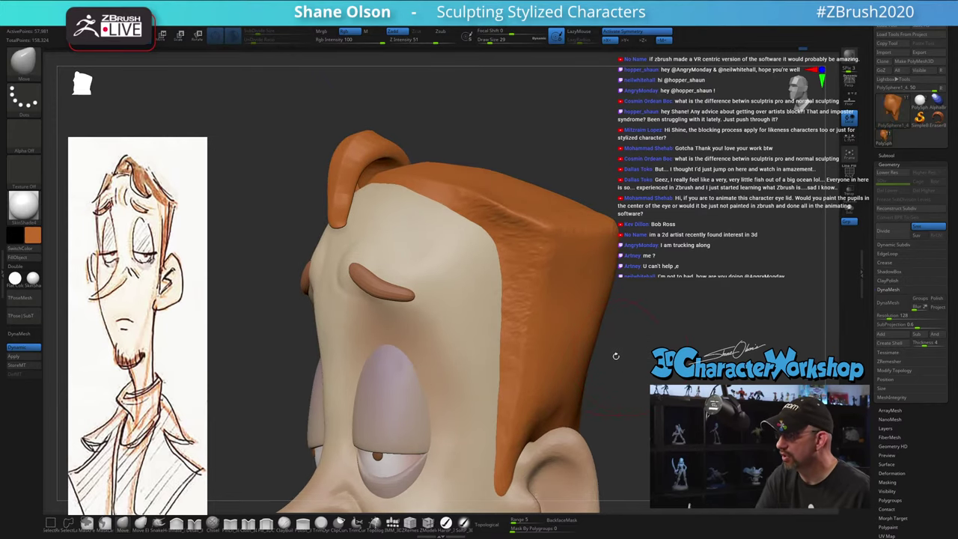
key(s)
key(s)
key(shift)
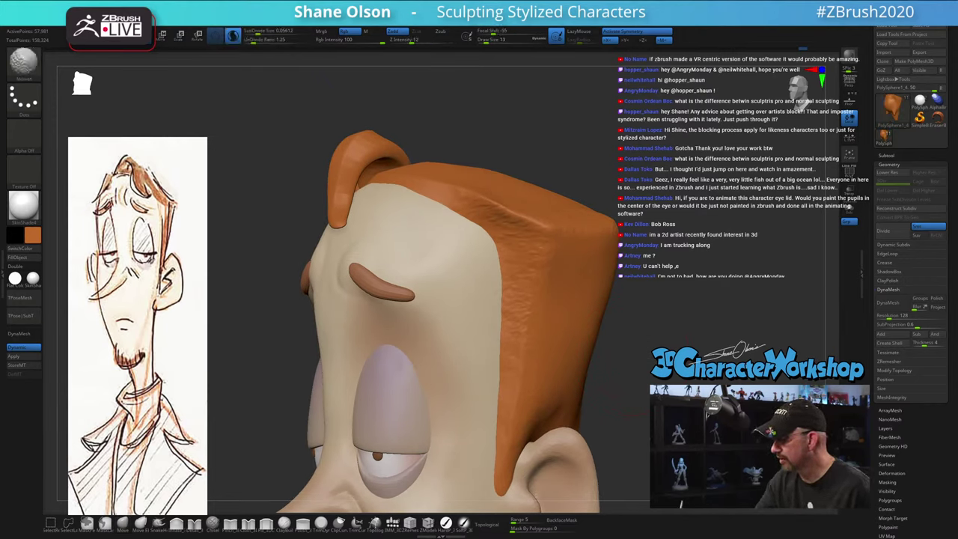
key(shift)
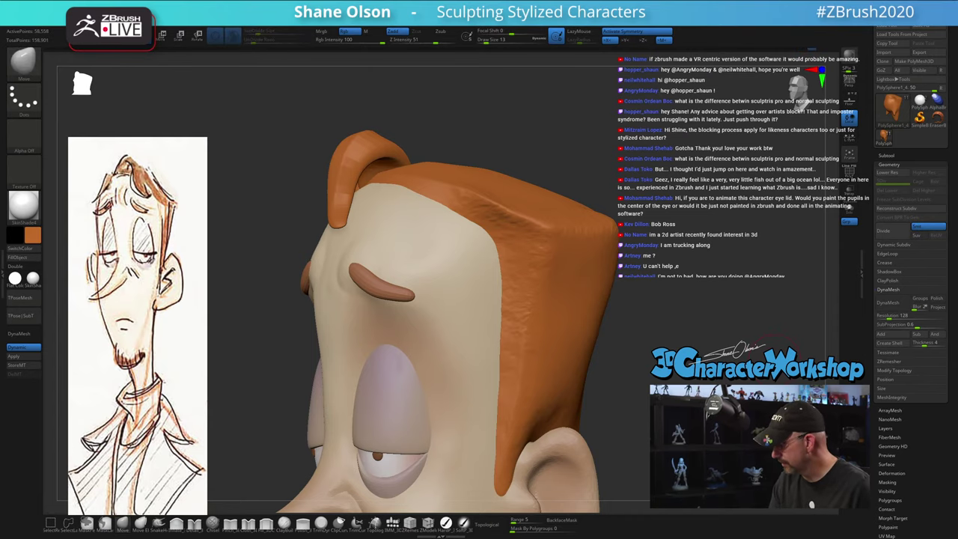
mouse_move(679, 306)
mouse_down()
mouse_move(669, 301)
mouse_move(682, 303)
mouse_up()
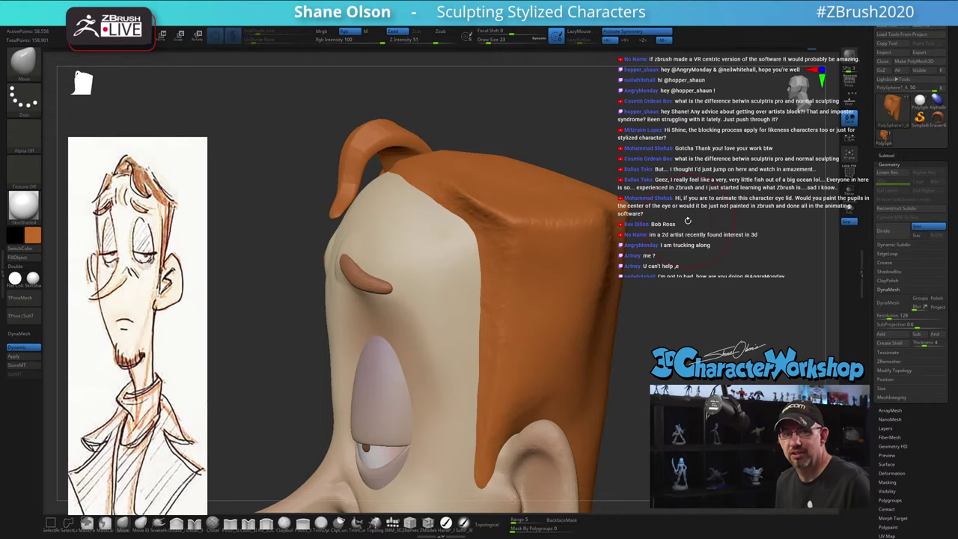
mouse_move(650, 268)
mouse_down()
mouse_move(654, 291)
mouse_move(627, 300)
mouse_up()
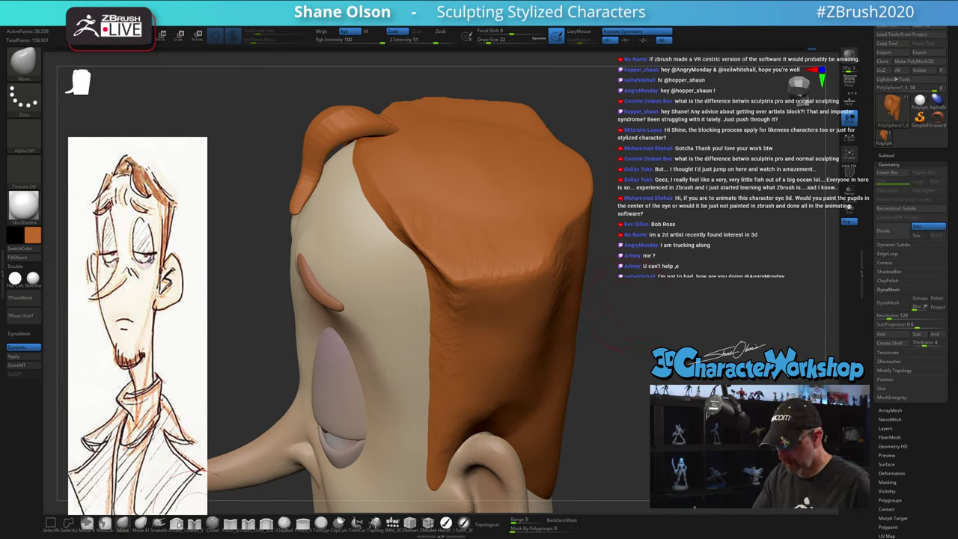
Refine the hair's front corner above the temple with the Move brush at draw size 25, checking the wireframe
key(s)
drag(445, 244, 446, 244)
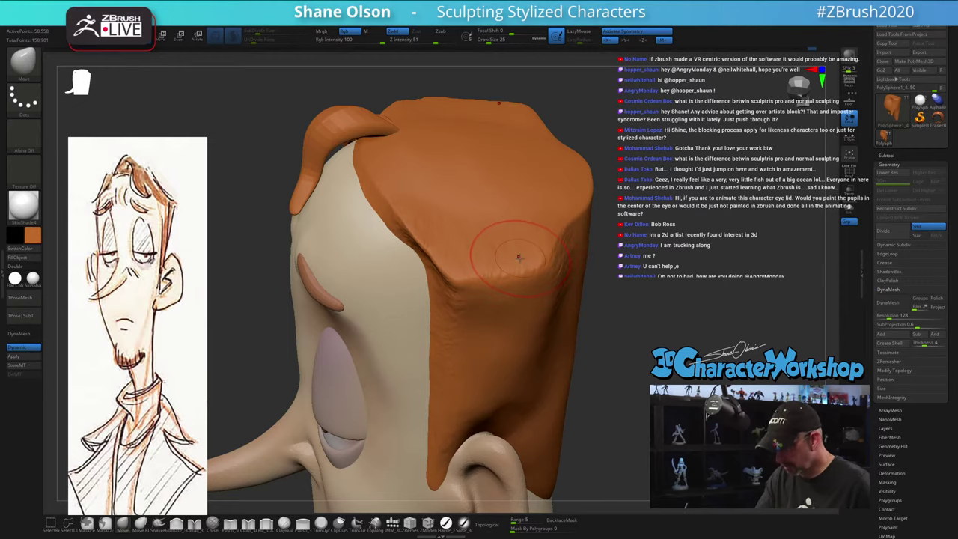
key(shift+f)
key(shift+f)
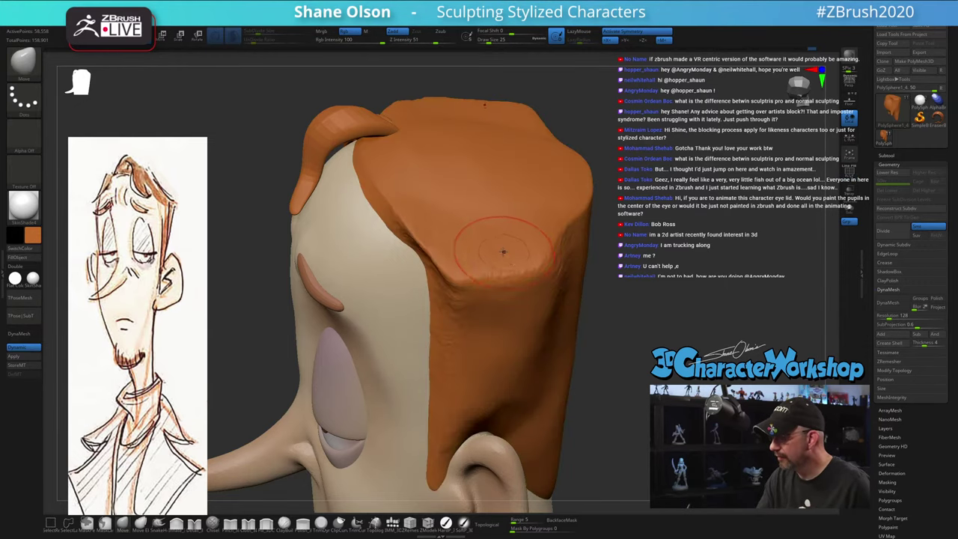
right_drag(502, 250, 507, 237)
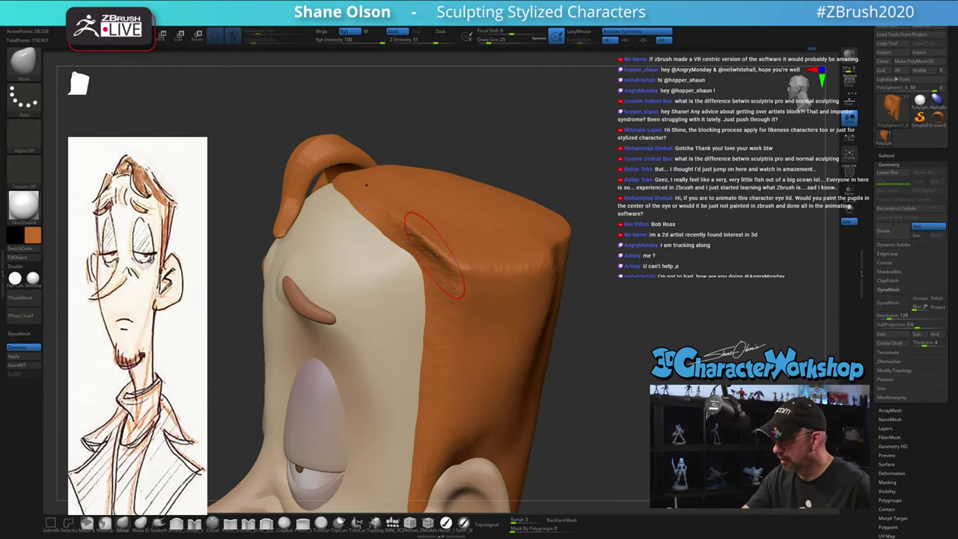
mouse_move(444, 267)
mouse_down()
mouse_move(453, 224)
mouse_move(458, 243)
mouse_up()
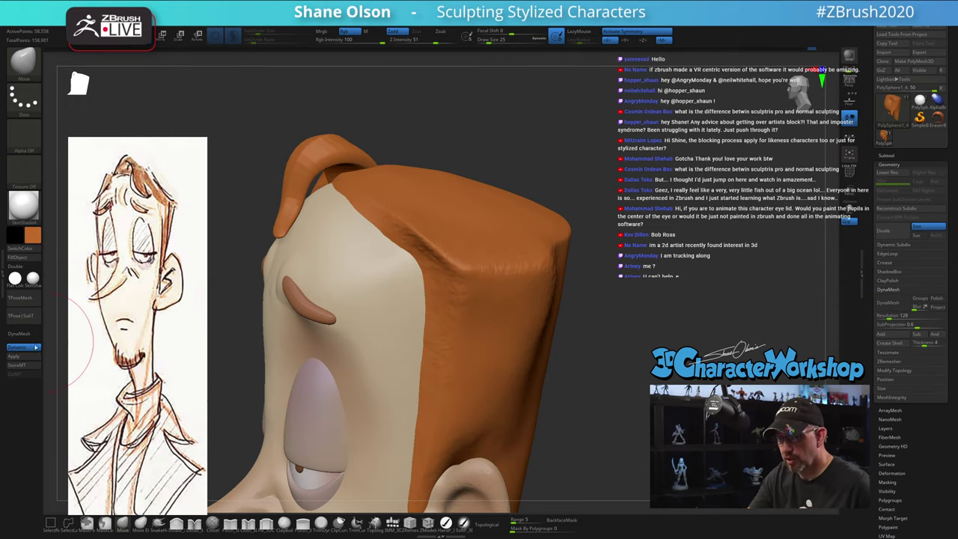
Turn off Dynamic Subdivision and smooth the hair's front corner and side surface above the ear
click(32, 350)
mouse_move(577, 234)
mouse_down()
mouse_move(577, 284)
mouse_move(618, 312)
mouse_move(620, 293)
mouse_up()
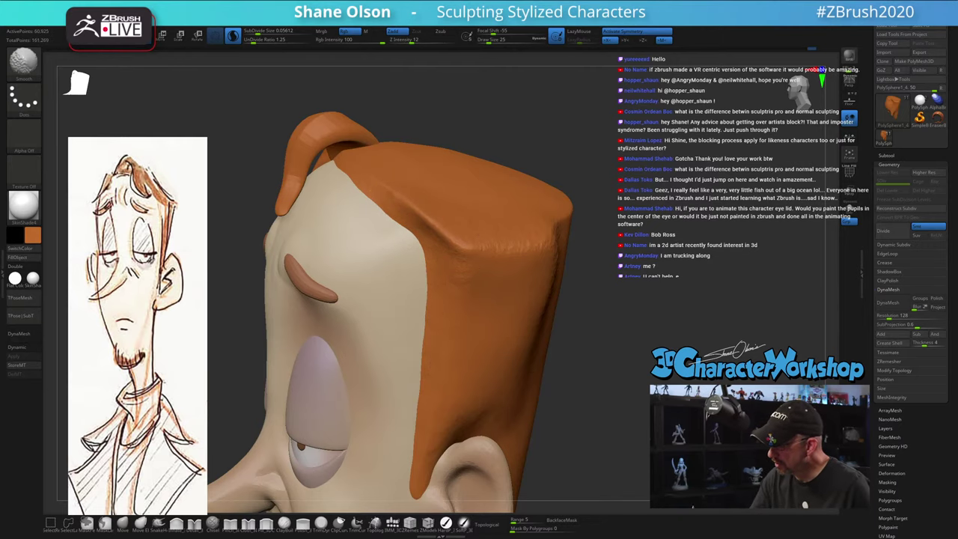
mouse_move(636, 298)
mouse_down()
mouse_move(568, 303)
mouse_move(569, 288)
mouse_up()
shift+drag(517, 404, 492, 420)
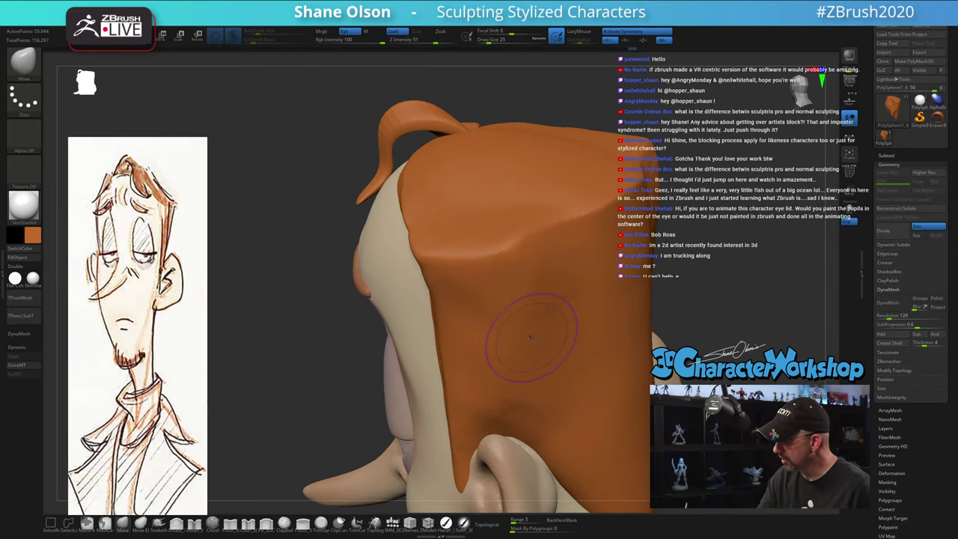
mouse_move(529, 336)
right_down()
mouse_move(607, 361)
mouse_move(637, 352)
right_up()
drag(636, 352, 553, 305)
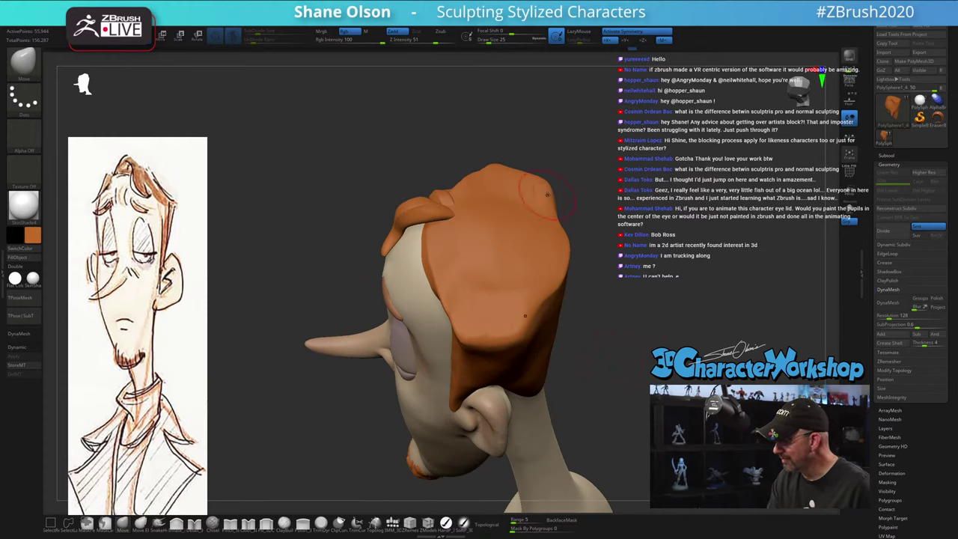
Reshape the hair's upper back edge with the Move brush at draw size 39 and smooth the side surface
drag(574, 356, 464, 389)
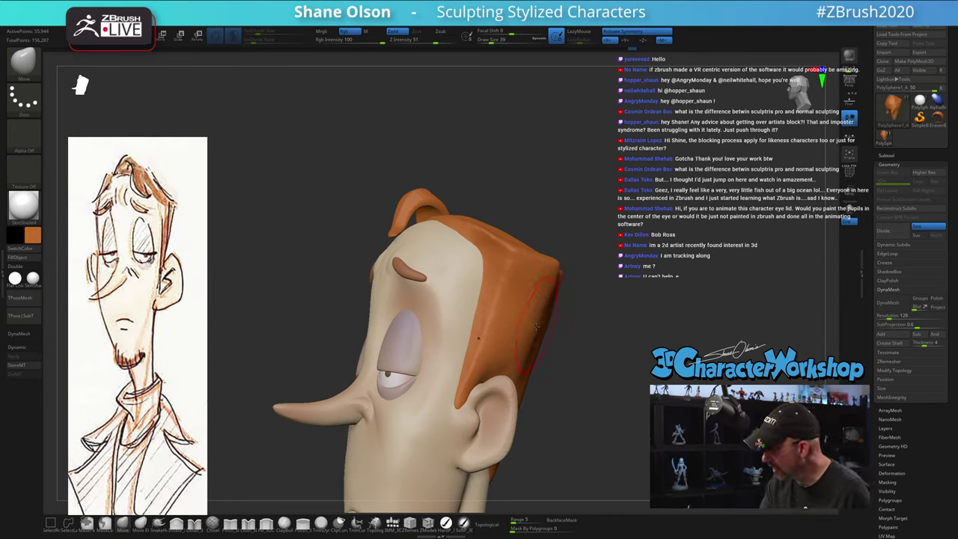
drag(565, 259, 544, 294)
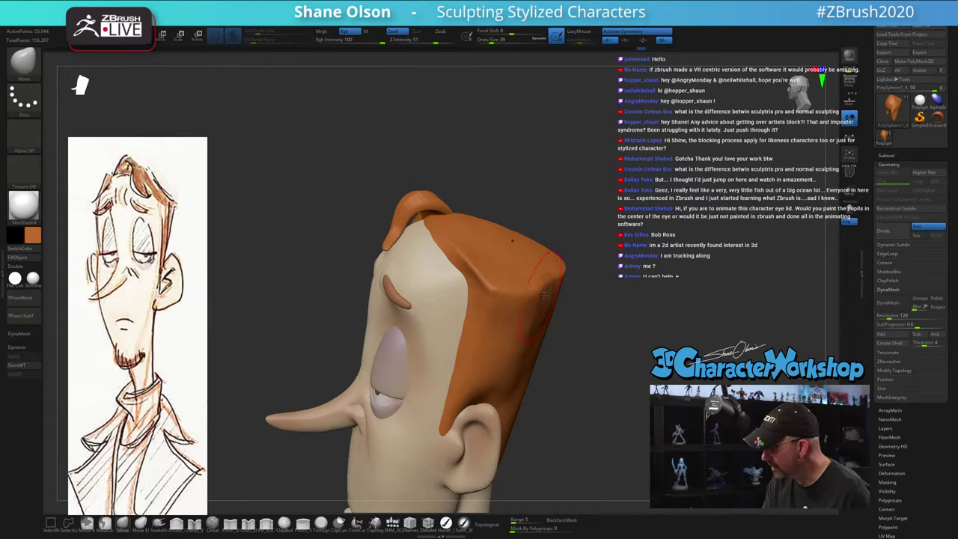
drag(580, 352, 560, 320)
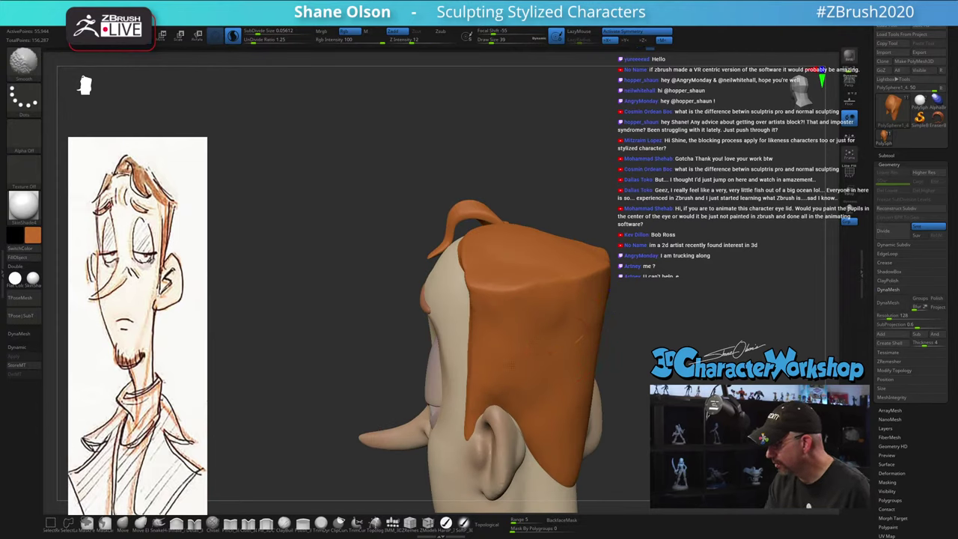
right_drag(555, 311, 518, 295)
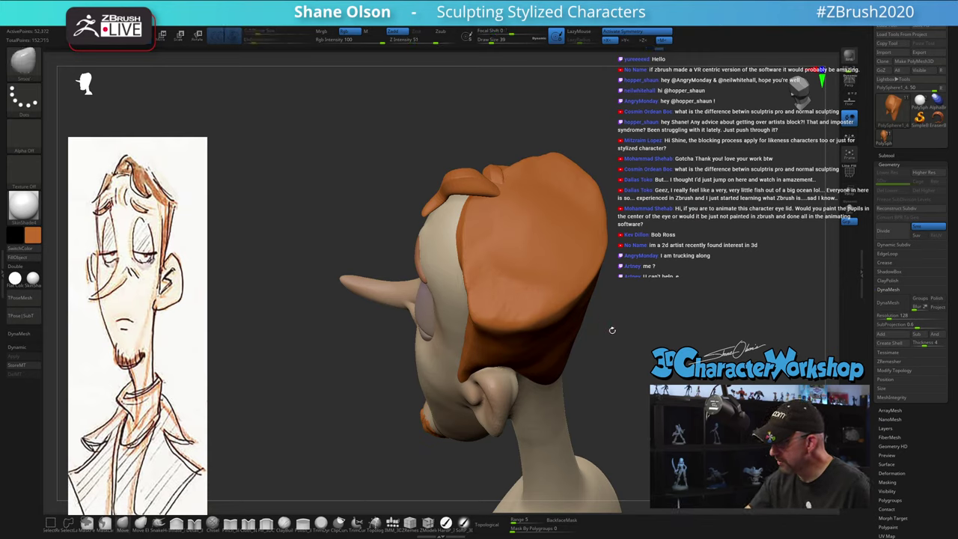
Review the hair silhouette from the front and three-quarter views, and duplicate the main hair mass subtool
mouse_move(611, 330)
mouse_down()
mouse_move(633, 364)
mouse_move(677, 389)
mouse_move(719, 375)
mouse_up()
ctrl+right_drag(649, 441, 597, 318)
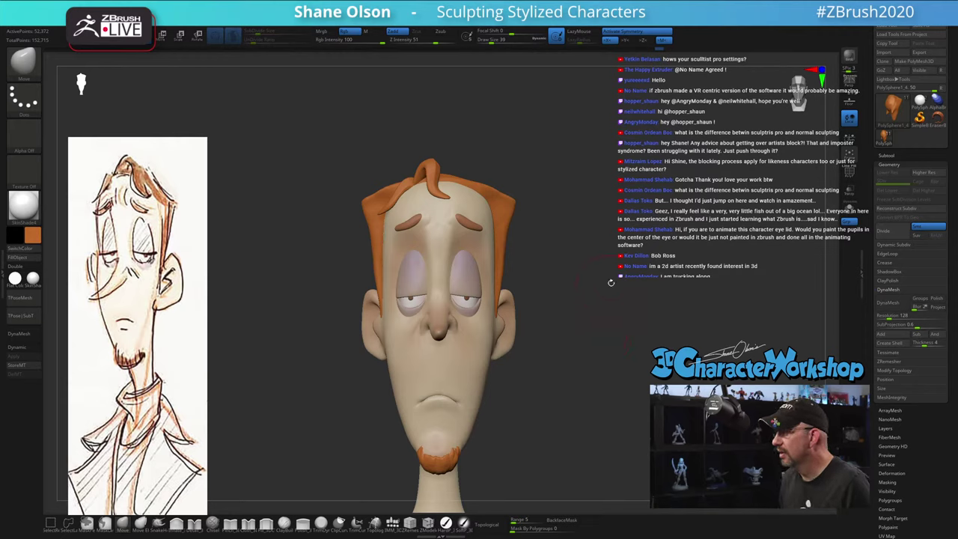
right_drag(611, 282, 576, 258)
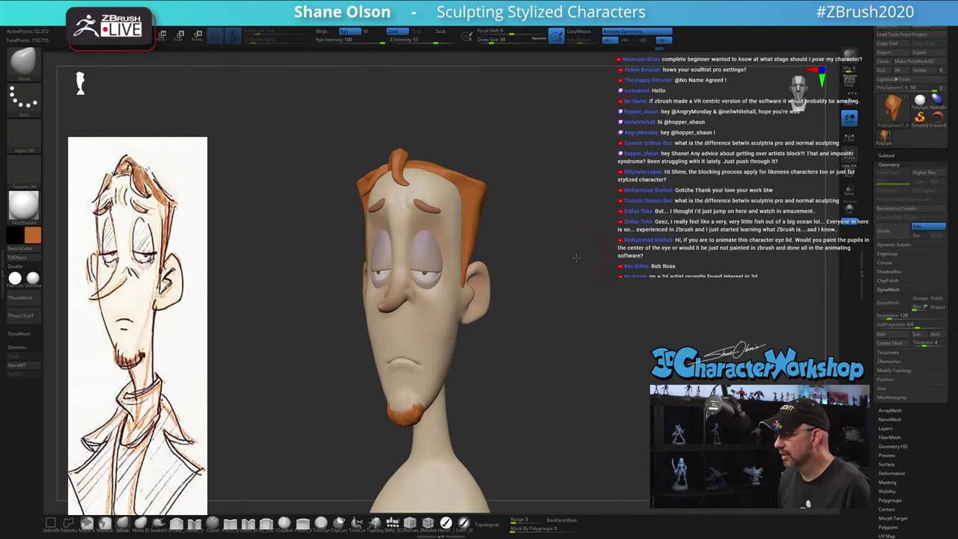
click(886, 154)
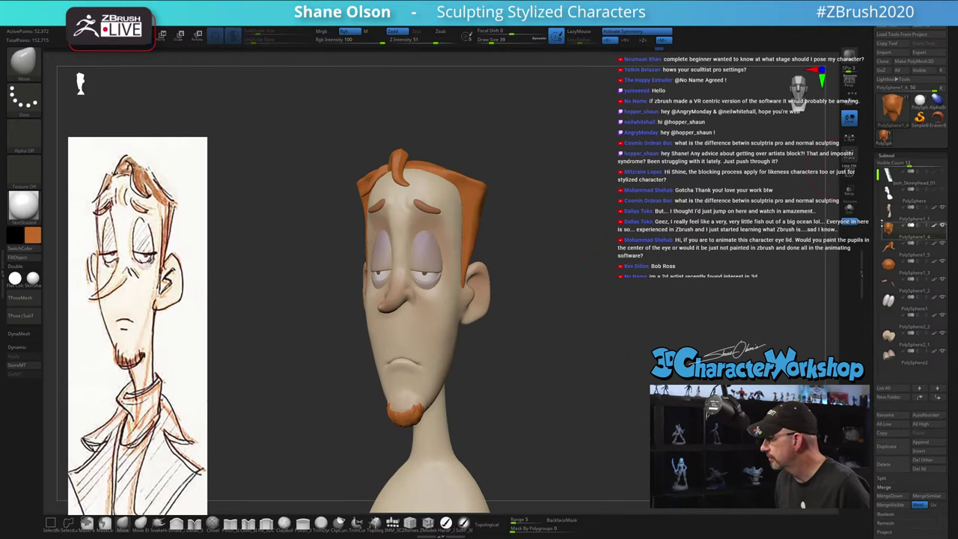
click(896, 447)
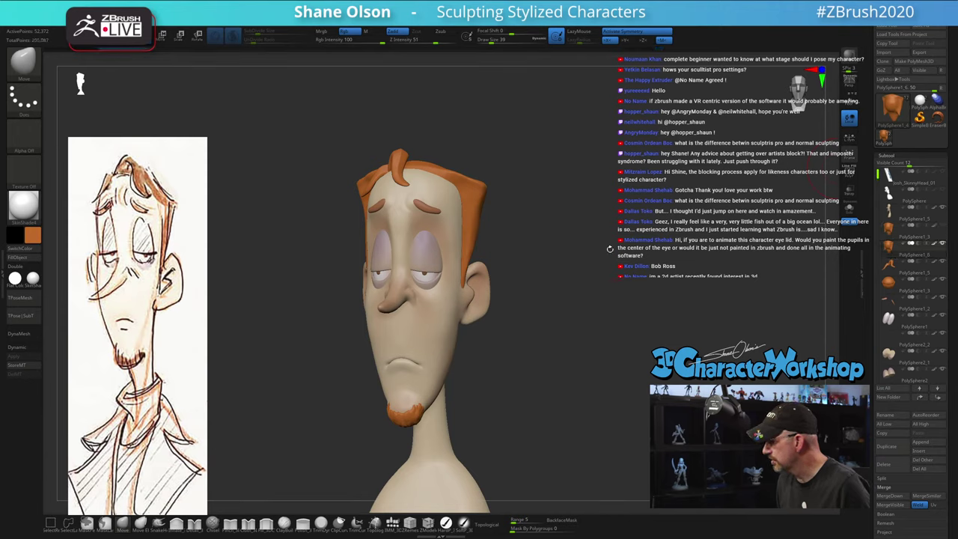
Set the draw size to 41 and rebuild the duplicated main hair mass with ZRemesher at a target polygon count of 1
shift+drag(611, 252, 513, 250)
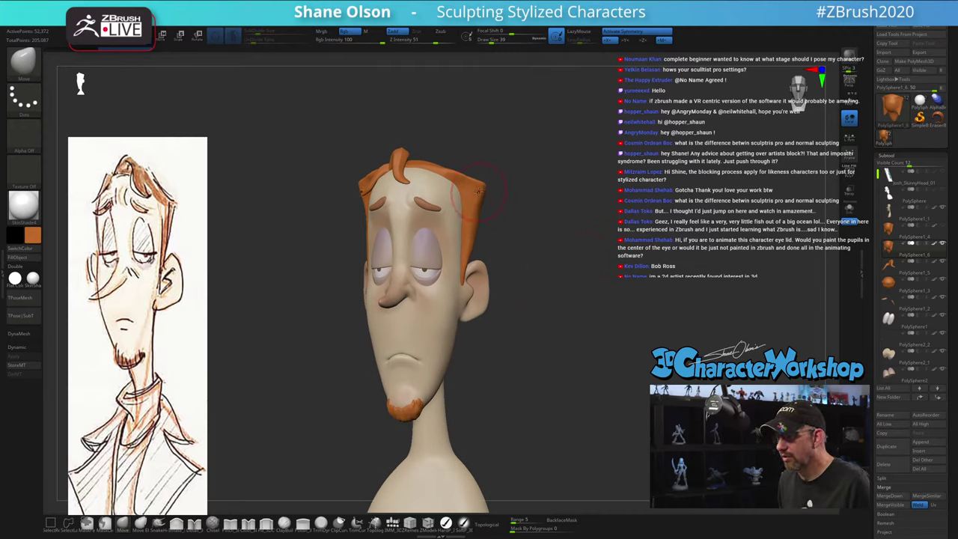
drag(574, 215, 577, 217)
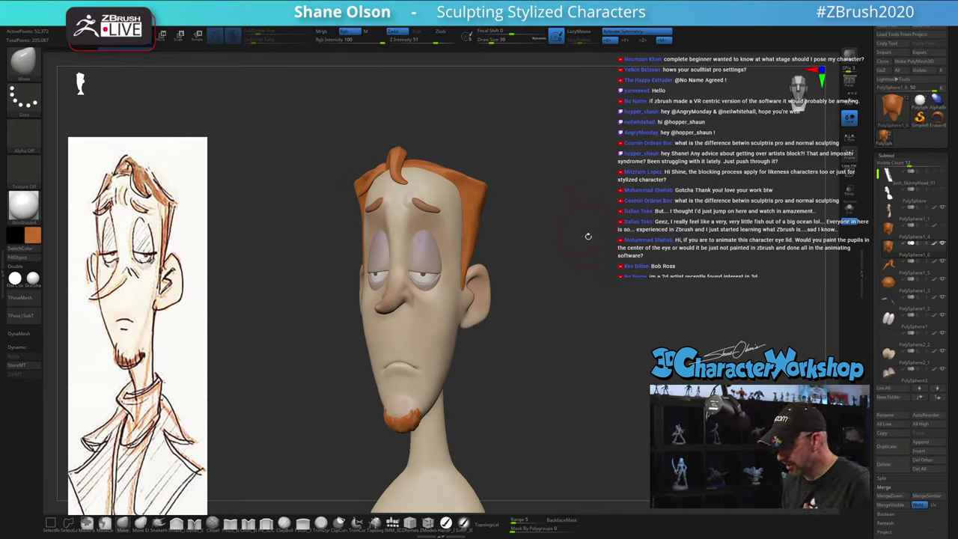
key(s)
click(562, 256)
key(1)
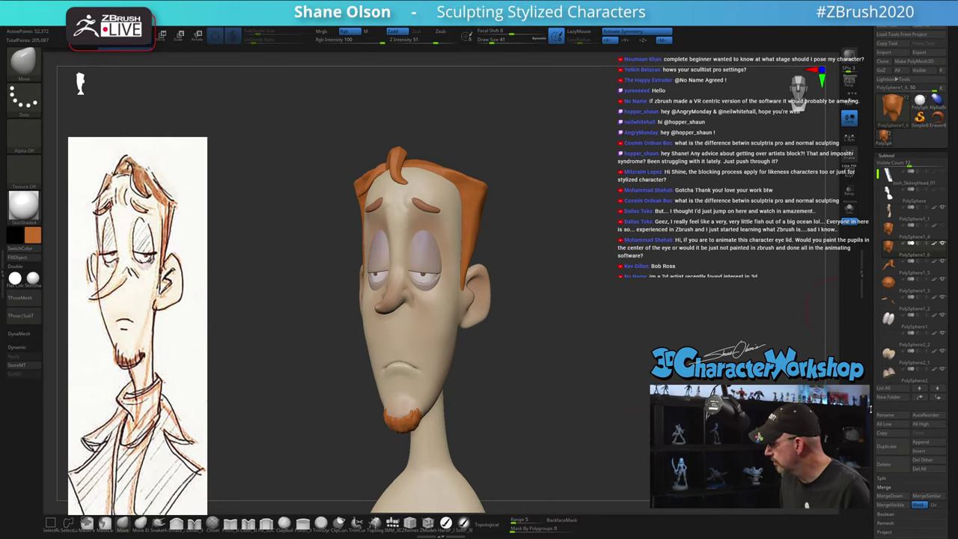
scroll(876, 389, down, 5)
click(890, 289)
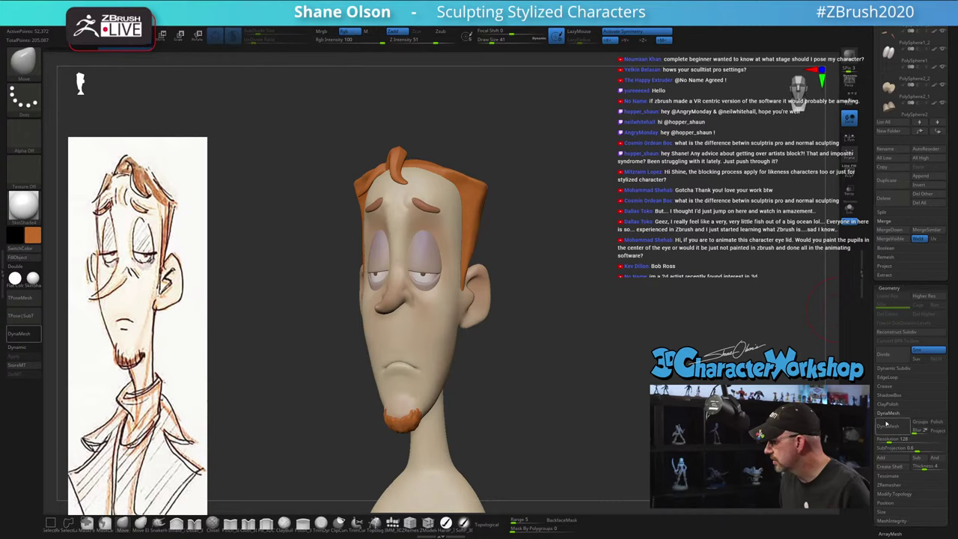
click(898, 485)
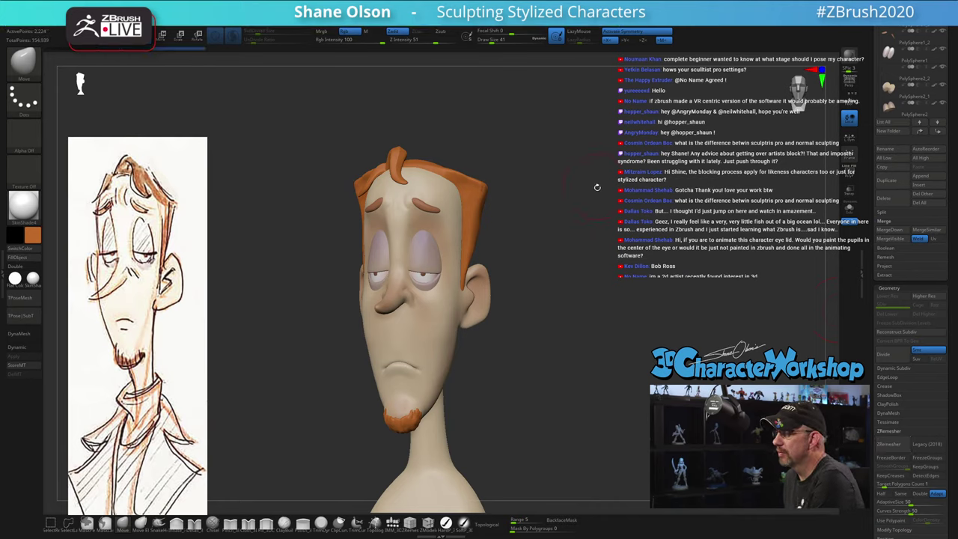
Review the Sculptris Pro stroke settings and try smoothing the hair's side with Sculptris Pro enabled
drag(597, 187, 577, 202)
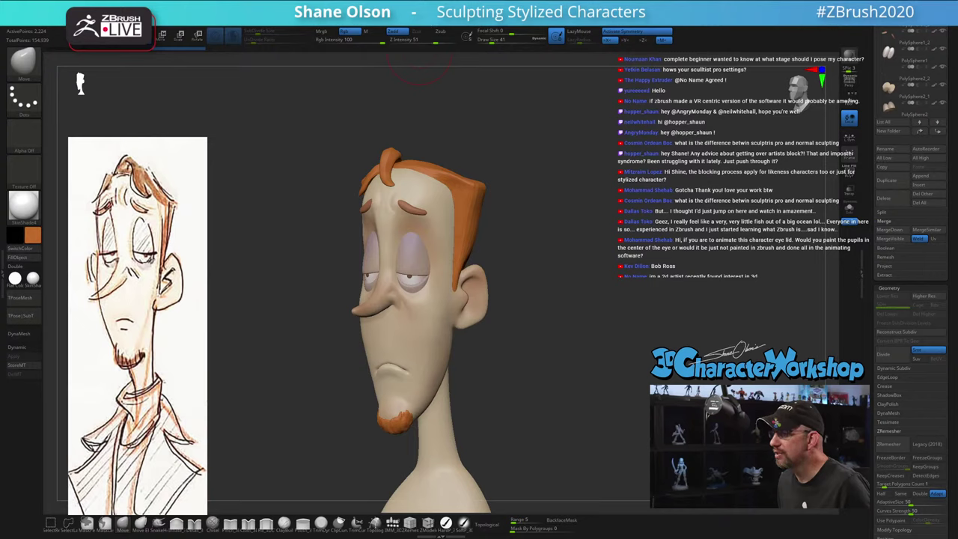
click(407, 18)
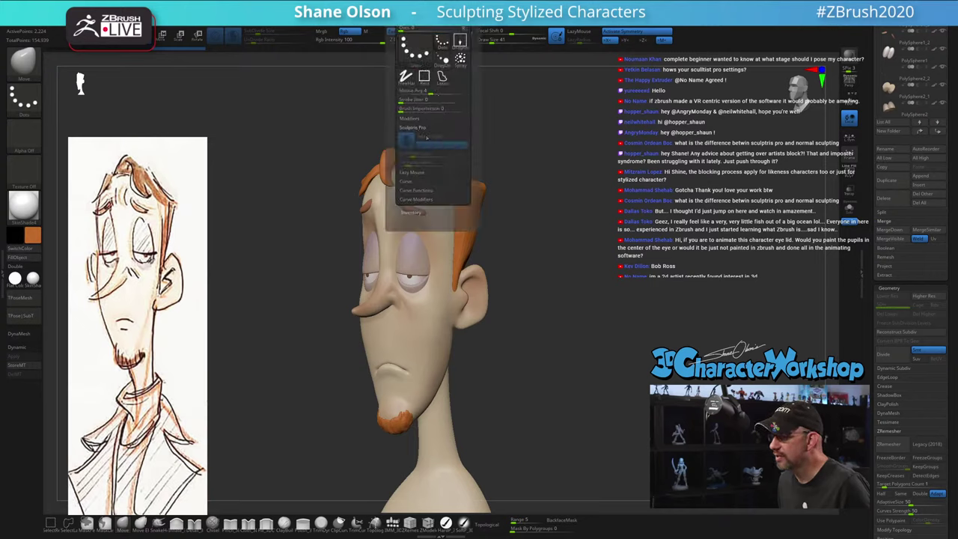
click(430, 141)
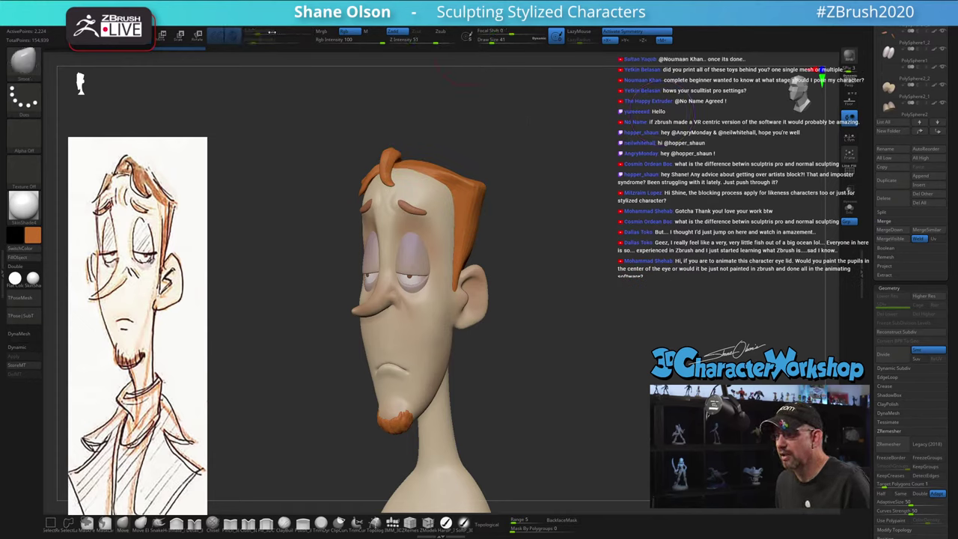
key(shift)
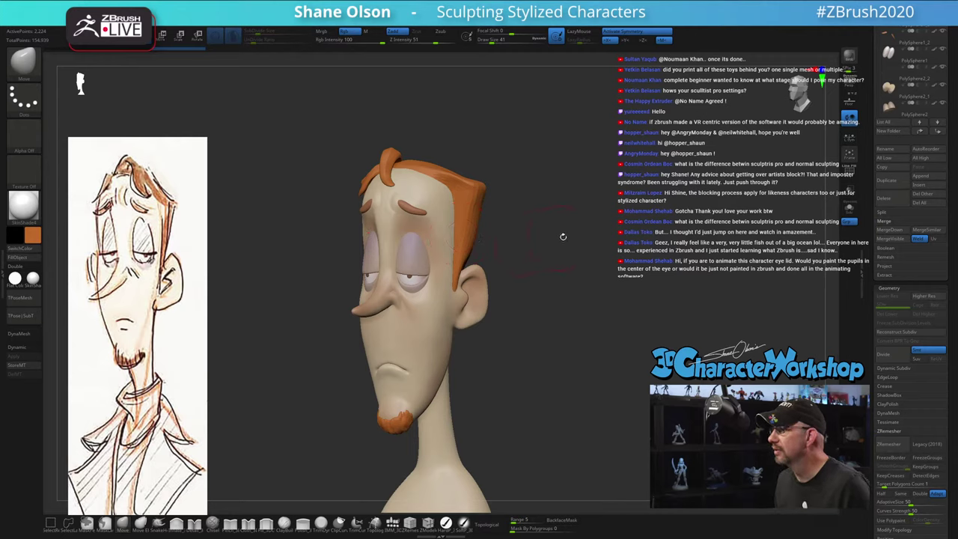
mouse_move(564, 236)
mouse_down()
mouse_move(597, 267)
mouse_move(584, 231)
mouse_up()
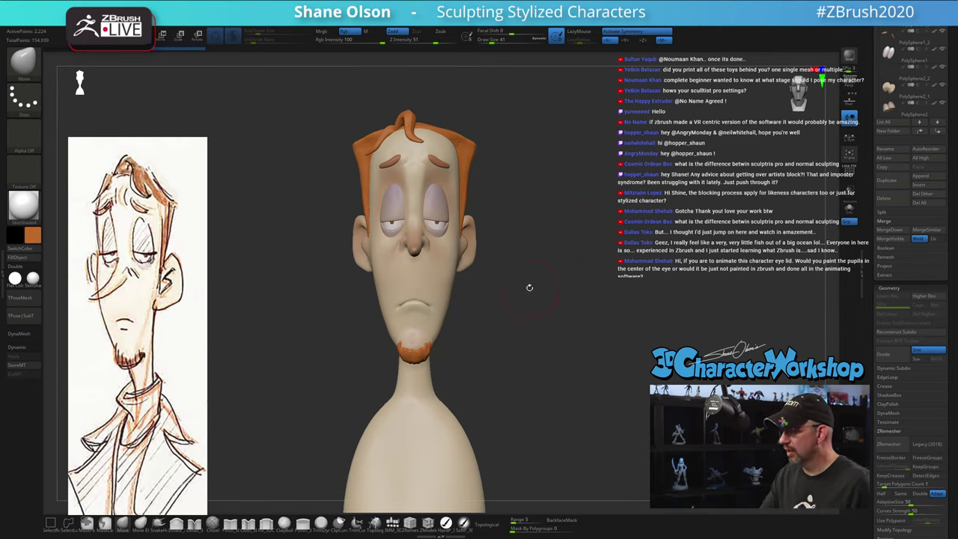
mouse_move(529, 288)
mouse_down()
mouse_move(545, 321)
mouse_move(567, 274)
mouse_move(580, 270)
mouse_move(492, 248)
mouse_up()
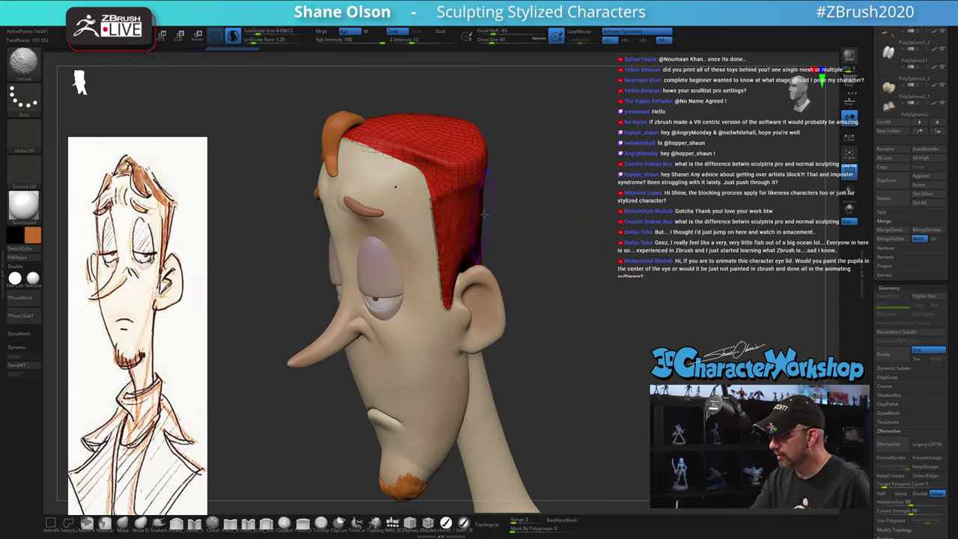
Smooth the hair's side above the ear and its upper front edge with the wireframe shown, ending with the wireframe hidden
drag(496, 199, 550, 258)
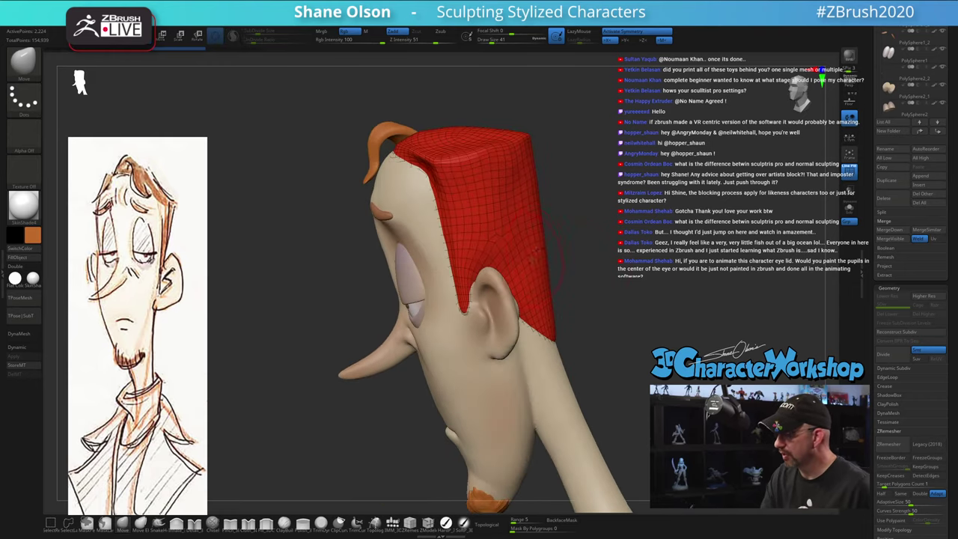
shift+drag(461, 232, 469, 271)
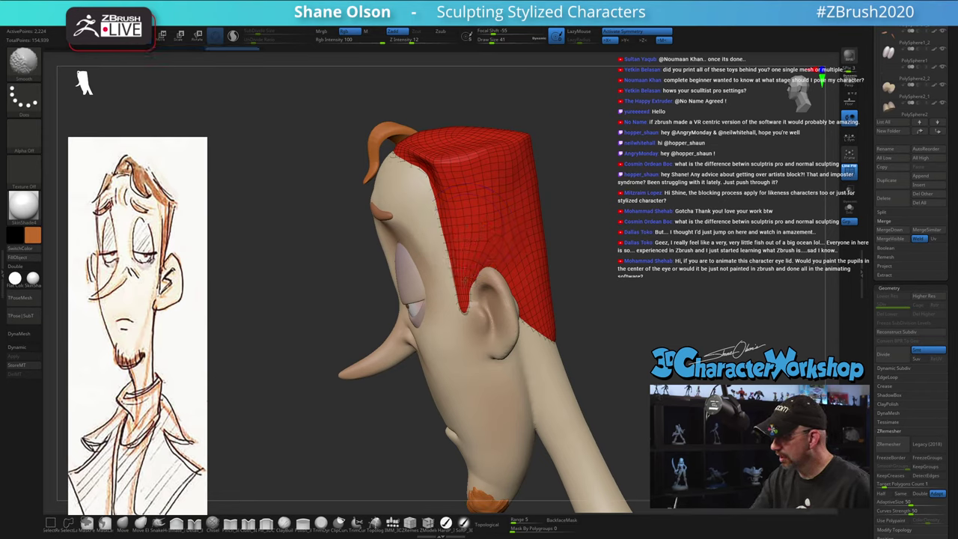
right_drag(508, 171, 521, 229)
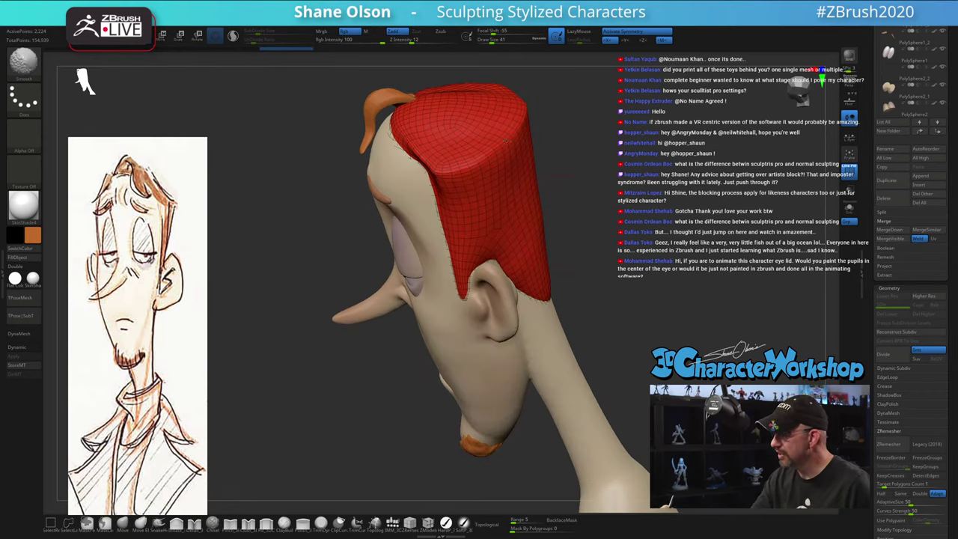
shift+drag(447, 153, 476, 105)
drag(460, 175, 519, 229)
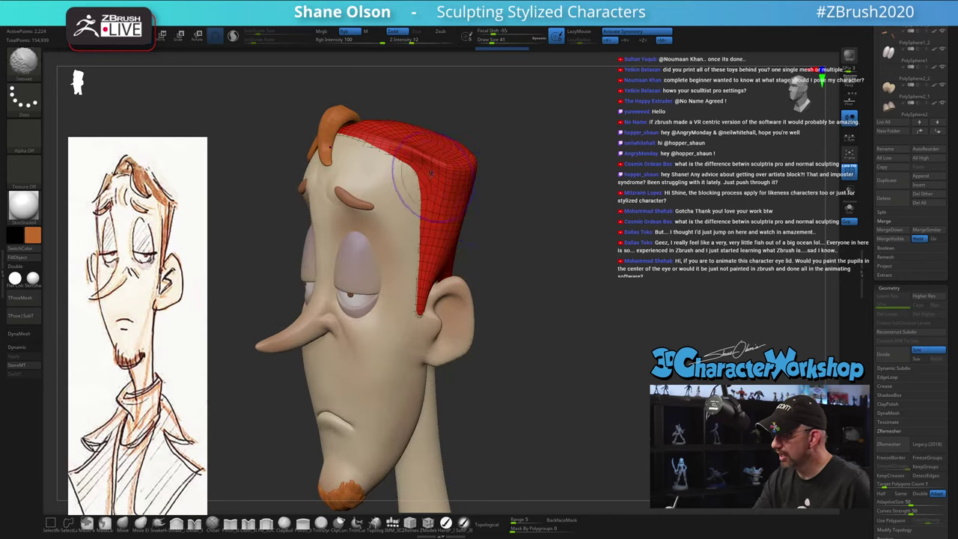
key(shift+f)
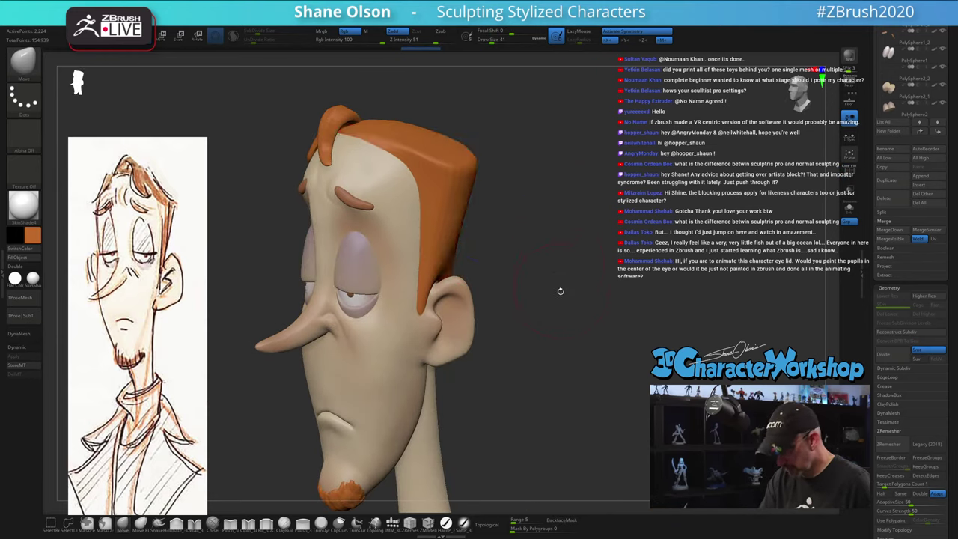
Refine the hair's top surface and front hairline edge above the temple from front, top and side views
mouse_move(560, 291)
mouse_down()
mouse_move(497, 259)
mouse_move(503, 233)
mouse_move(570, 297)
mouse_up()
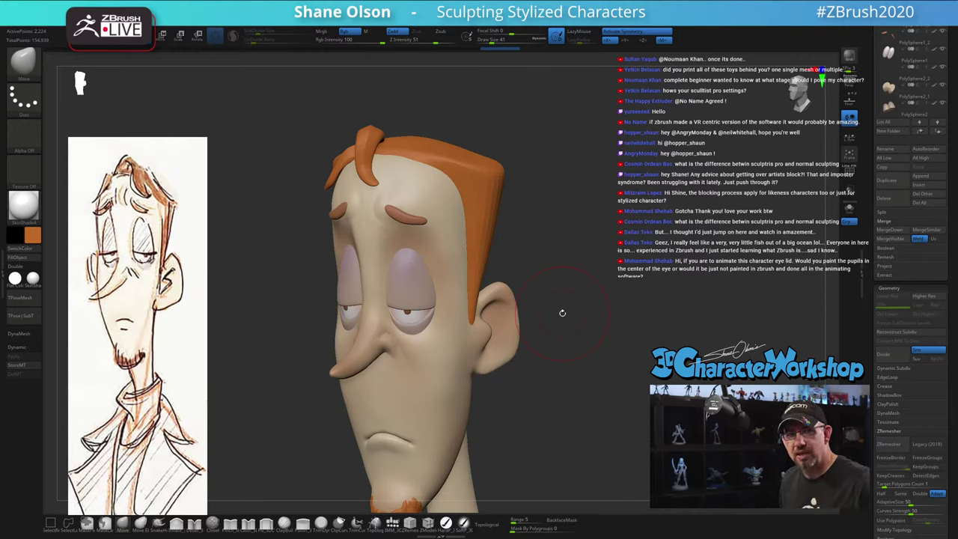
mouse_move(538, 213)
mouse_down()
mouse_move(570, 258)
mouse_move(543, 265)
mouse_up()
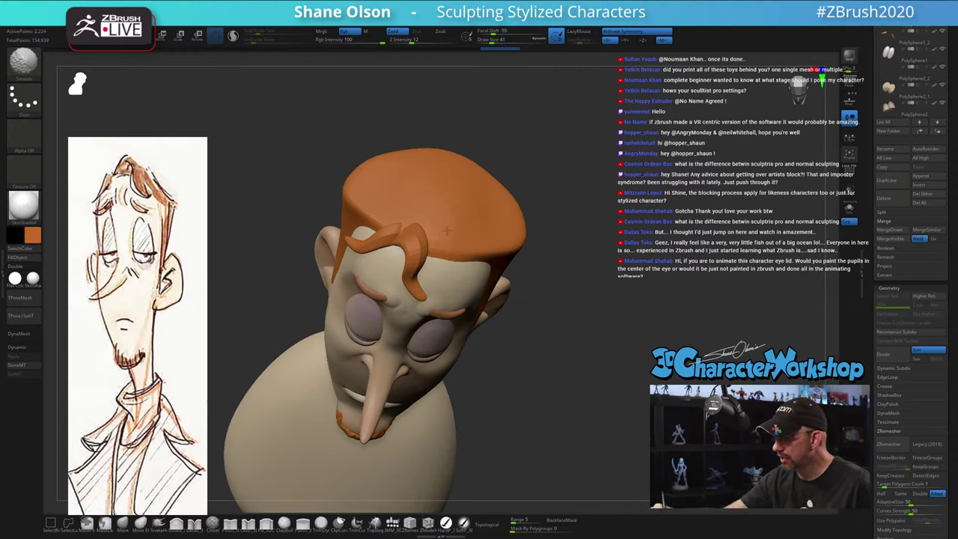
mouse_move(598, 396)
mouse_down()
mouse_move(609, 381)
mouse_move(603, 353)
mouse_move(626, 351)
mouse_move(590, 348)
mouse_up()
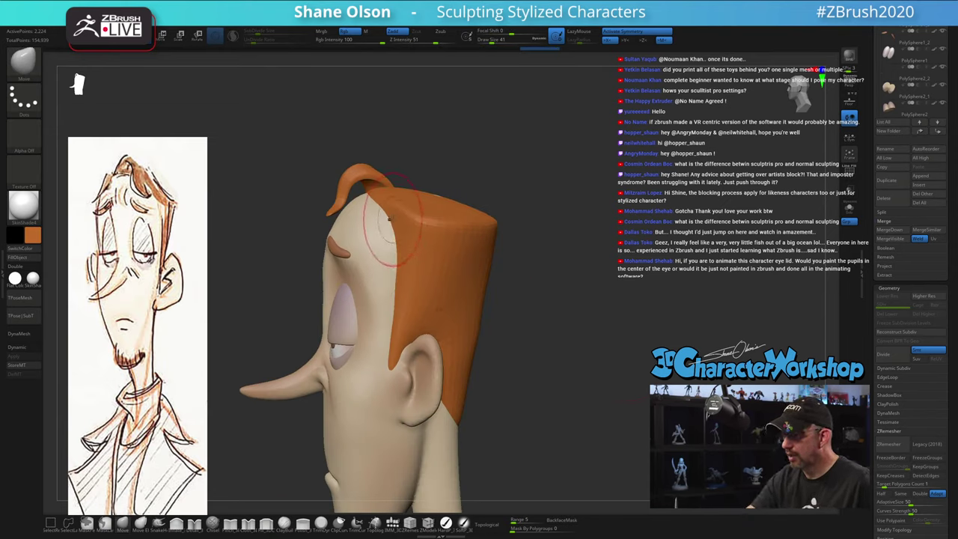
ctrl+right_drag(421, 221, 396, 189)
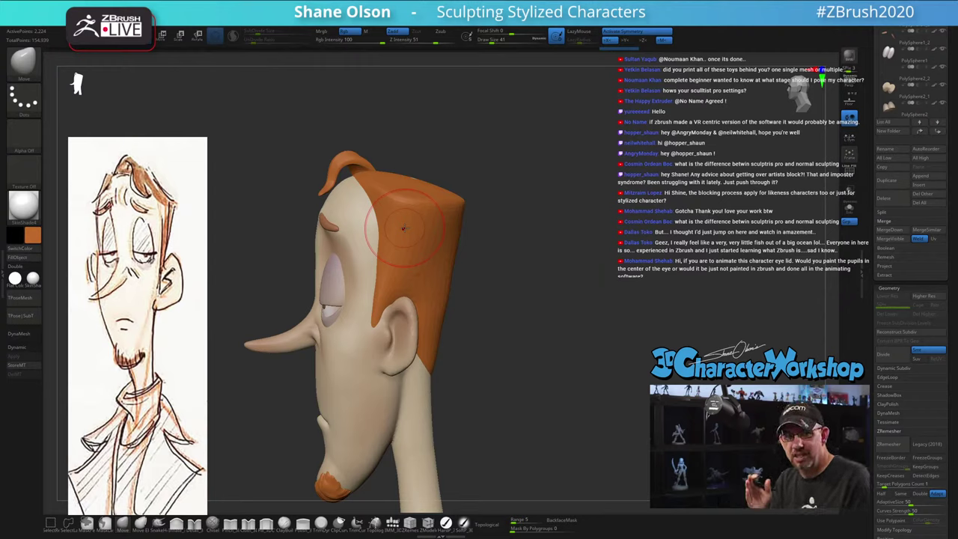
right_drag(403, 228, 380, 159)
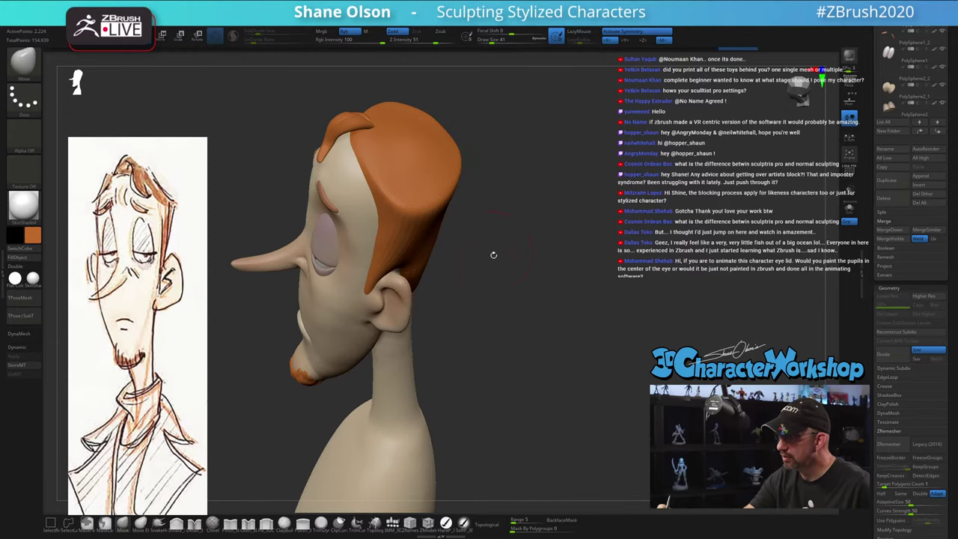
mouse_move(492, 254)
right_down()
mouse_move(416, 139)
mouse_move(532, 301)
right_up()
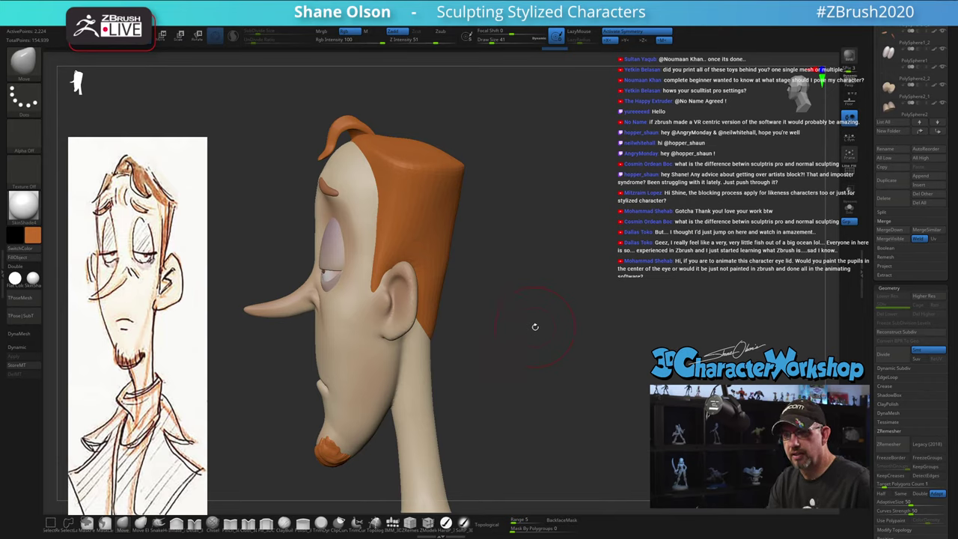
Adjust the hairline in front of the ear with the Move brush at draw size 33 and smooth the back of the hair
key(s)
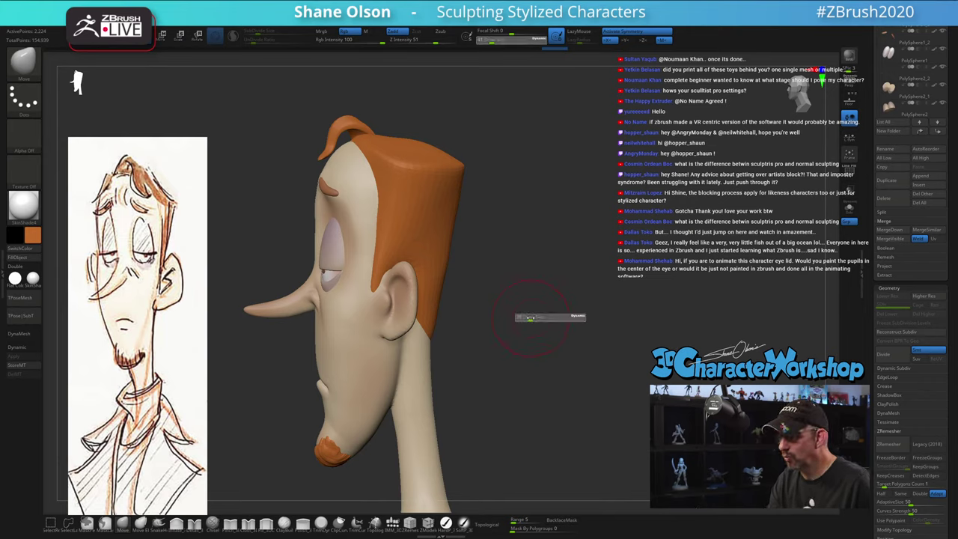
drag(531, 318, 527, 318)
right_drag(531, 312, 528, 308)
key(shift)
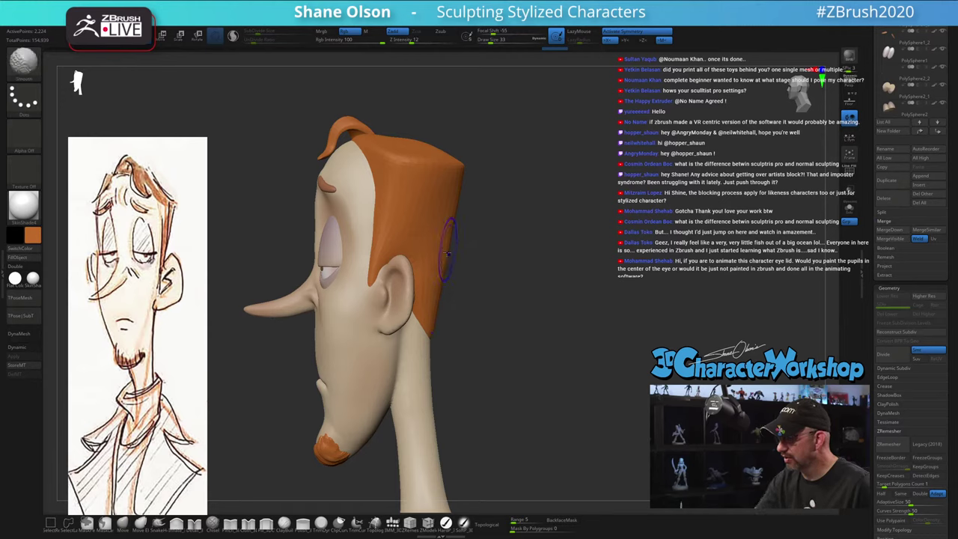
mouse_move(509, 337)
mouse_down()
mouse_move(554, 343)
mouse_move(511, 349)
mouse_move(500, 321)
mouse_up()
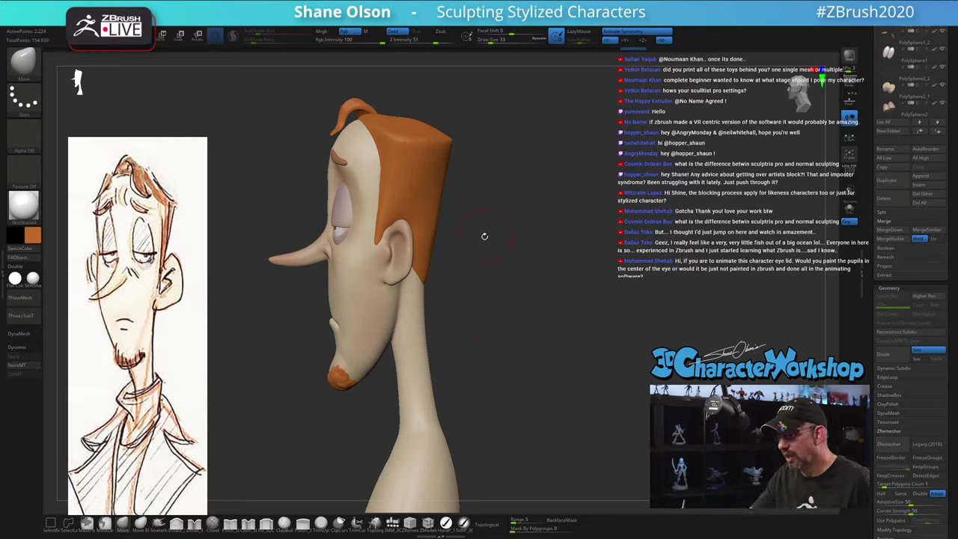
Reshape the back of the hair and its upper back corner in side view with the Move brush at draw sizes 54 and 62
key(s)
drag(462, 259, 459, 242)
key(s)
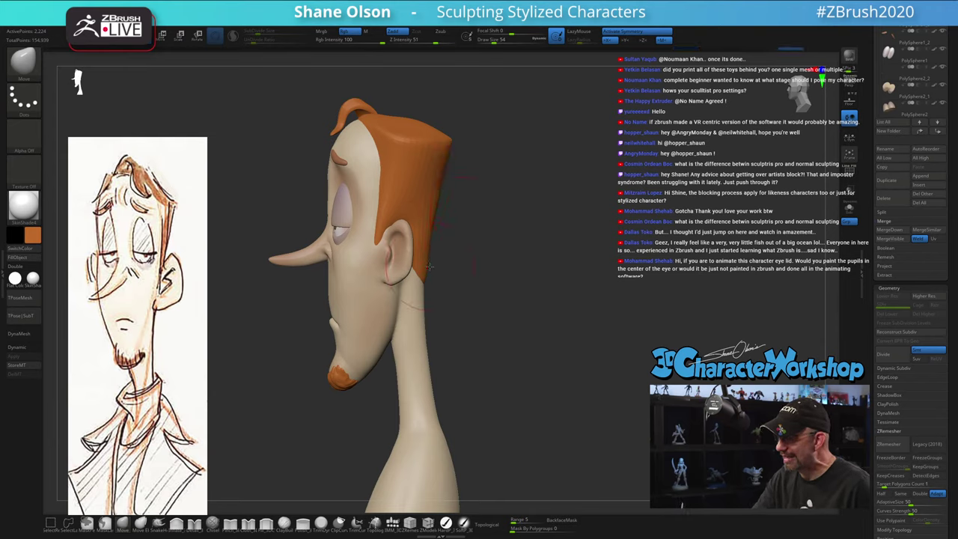
key(s)
drag(431, 259, 428, 259)
key(s)
mouse_move(433, 226)
mouse_down()
mouse_move(440, 216)
mouse_move(415, 218)
mouse_up()
shift+drag(446, 222, 511, 306)
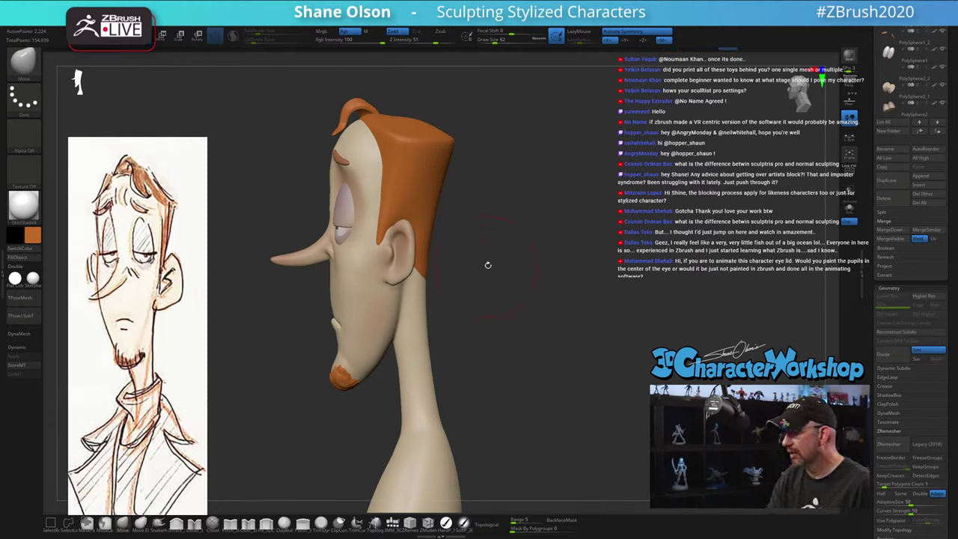
Reshape the outline of the hair's flat top from above with the Move brush at draw size 54
drag(488, 265, 475, 215)
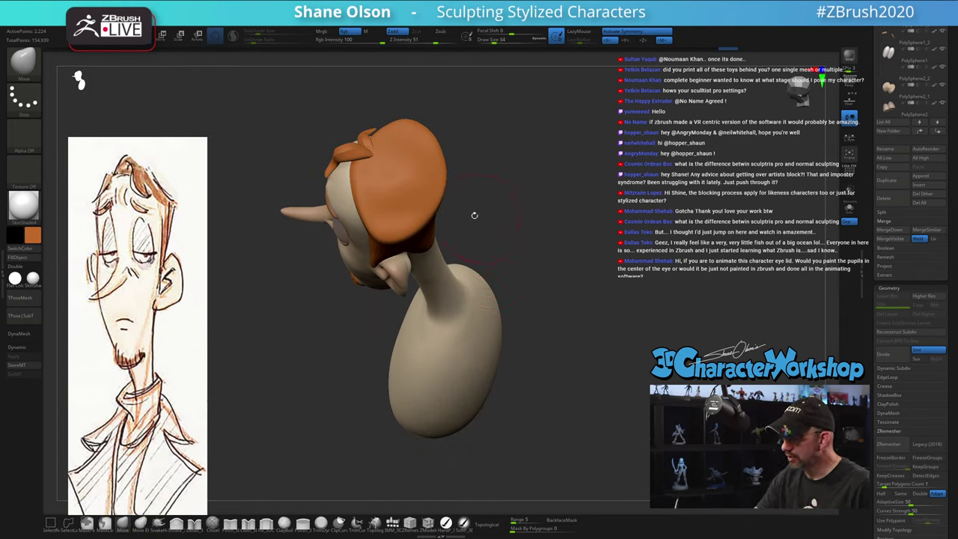
drag(389, 239, 397, 220)
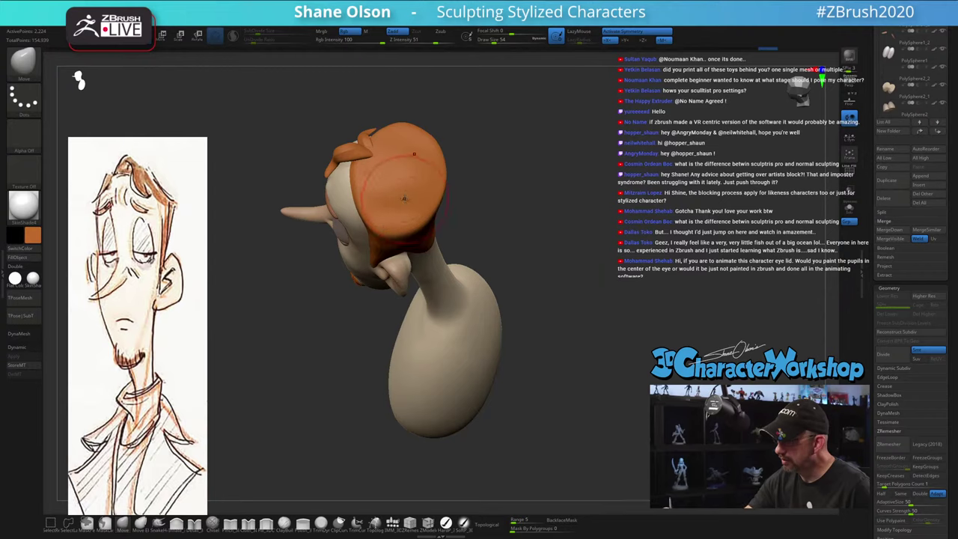
shift+right_drag(404, 197, 404, 223)
drag(403, 223, 401, 217)
right_drag(401, 217, 398, 274)
mouse_move(396, 275)
shift+mouse_down()
mouse_move(408, 282)
mouse_move(471, 262)
shift+mouse_up()
shift+drag(474, 333, 509, 325)
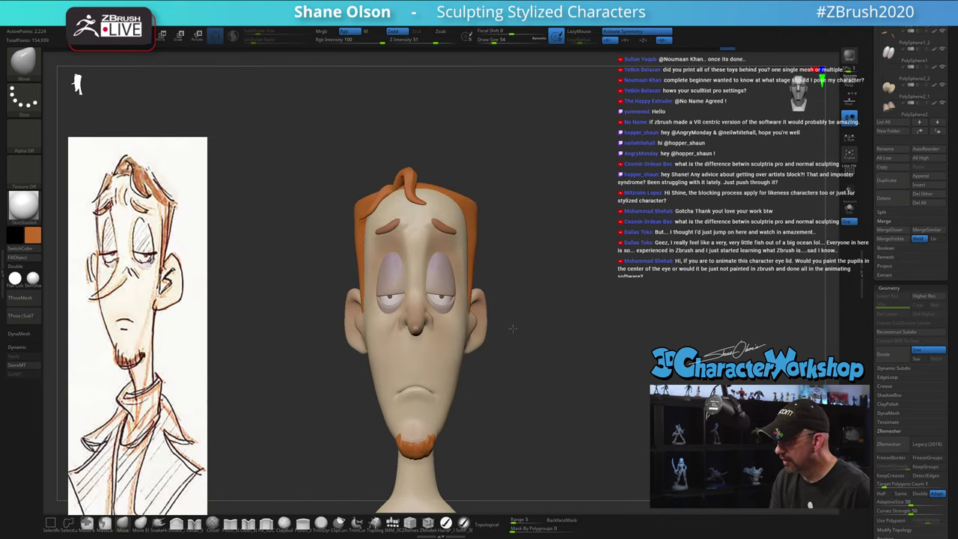
Refine the hair's upper side corners and top edge from the front with the Move brush at draw size 39, ending with the wireframe shown
key(f)
key(s)
drag(525, 248, 521, 247)
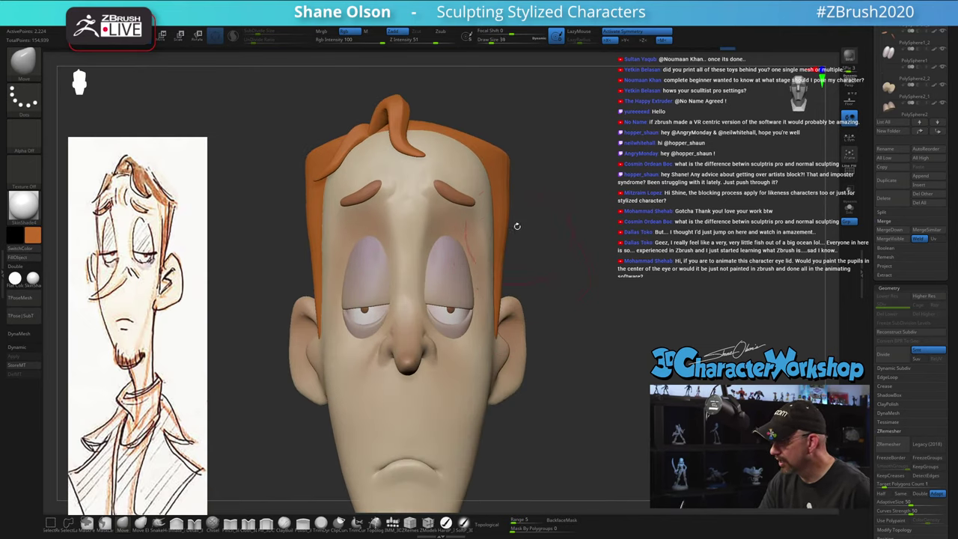
drag(503, 160, 509, 157)
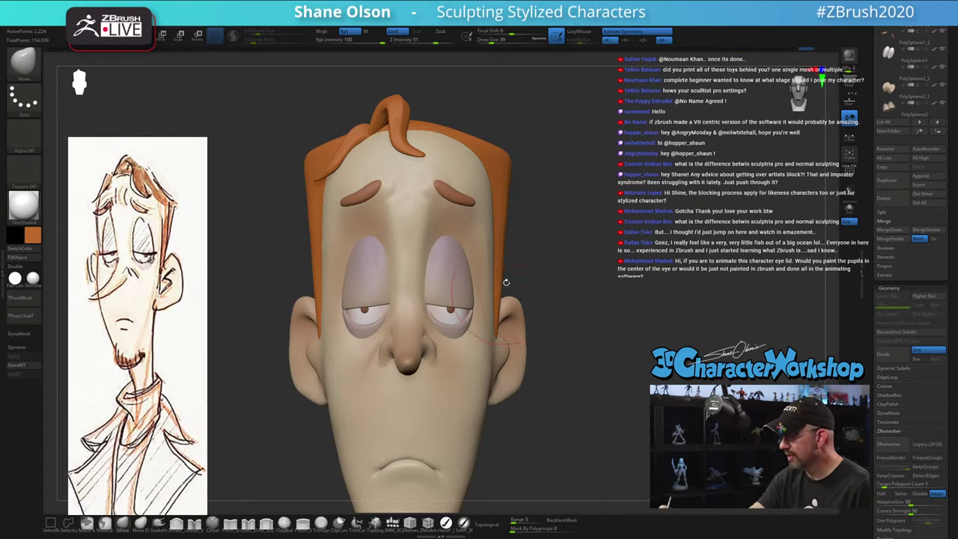
drag(517, 143, 542, 248)
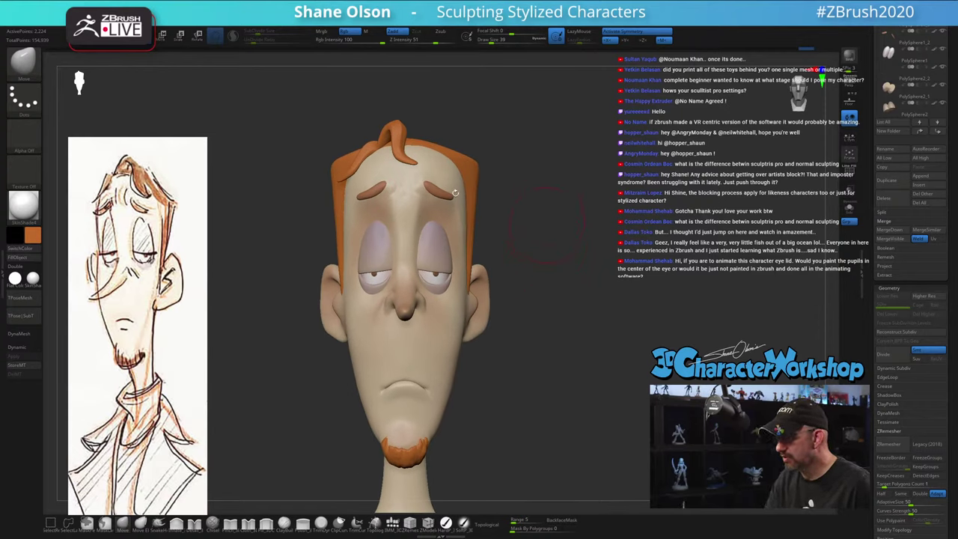
alt+drag(479, 132, 446, 174)
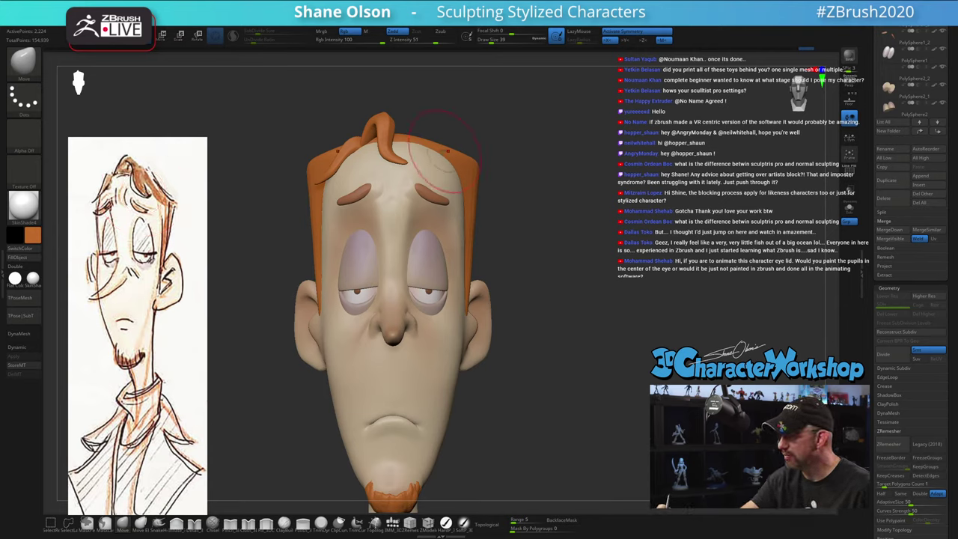
drag(486, 123, 506, 221)
key(shift+f)
key(shift)
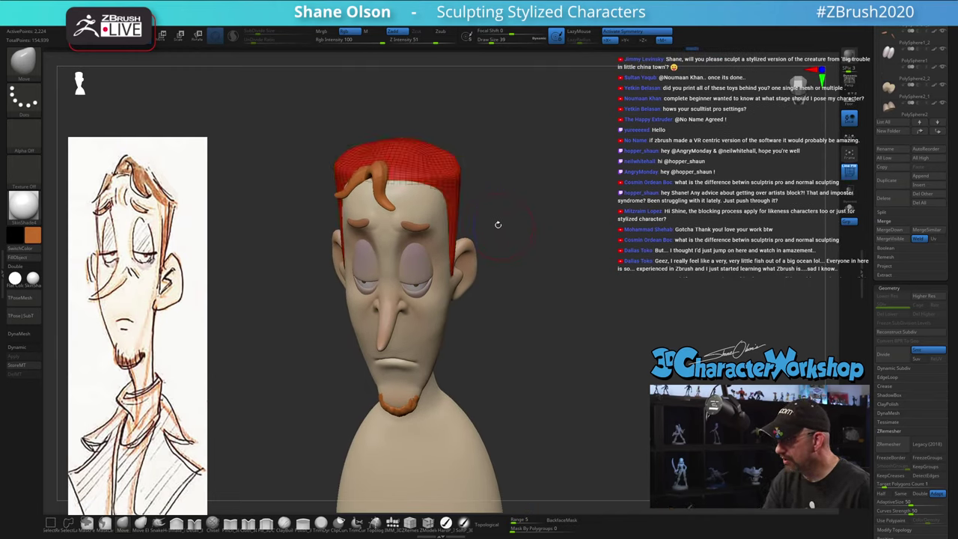
Select the front curls and pull the larger curl's tip outward across the forehead with the Move Elastic brush at draw size 44
alt+click(383, 187)
drag(524, 224, 500, 289)
right_drag(499, 290, 507, 302)
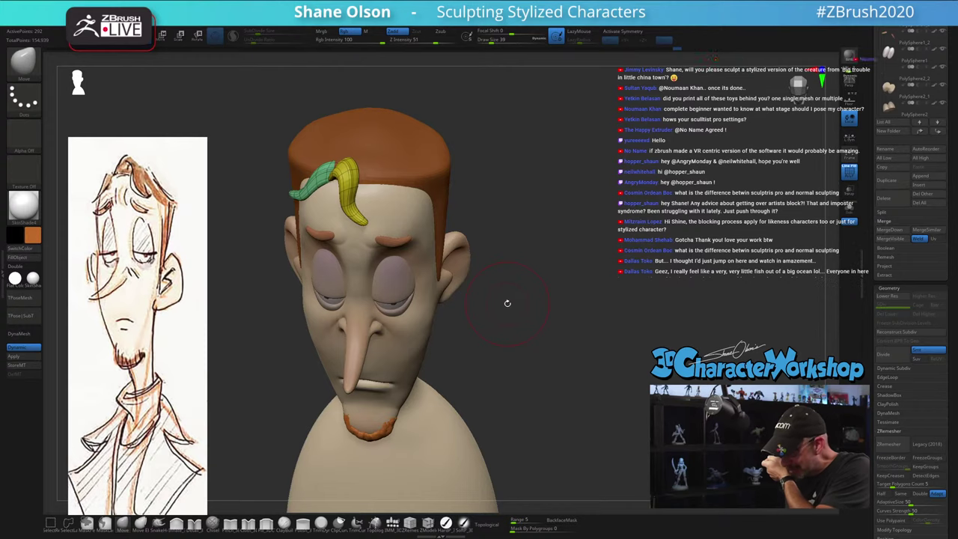
shift+drag(521, 303, 519, 291)
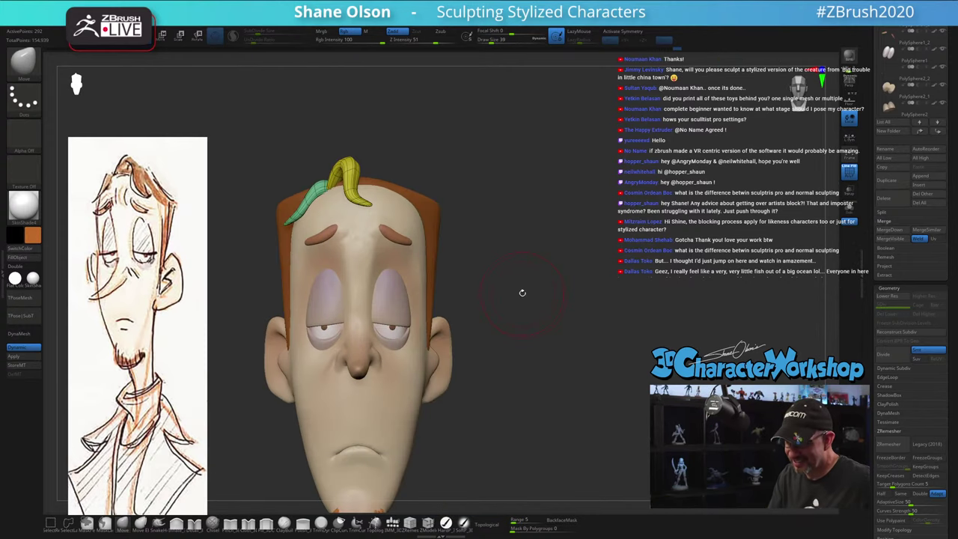
key(b)
key(m)
key(e)
drag(537, 285, 564, 271)
shift+drag(529, 245, 537, 248)
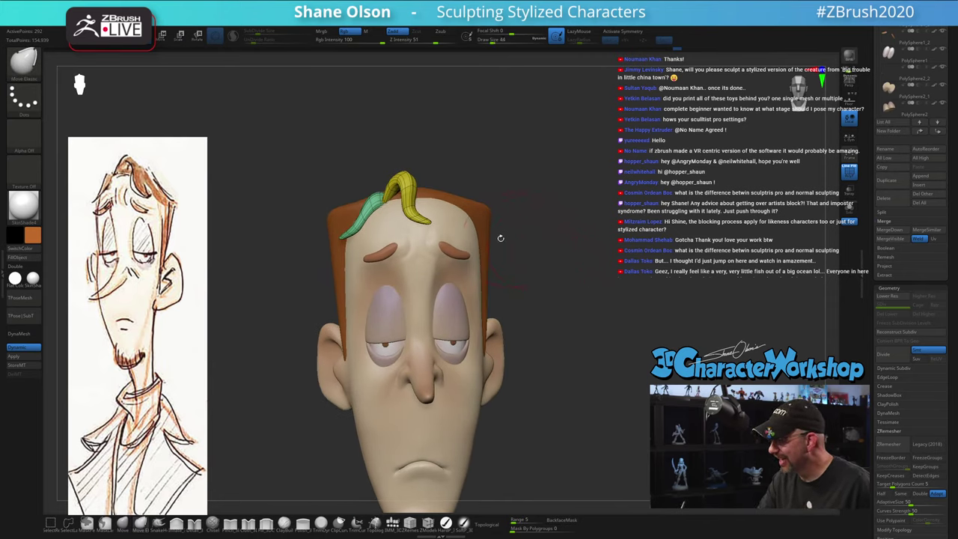
mouse_move(409, 208)
mouse_down()
mouse_move(424, 199)
mouse_move(422, 182)
mouse_up()
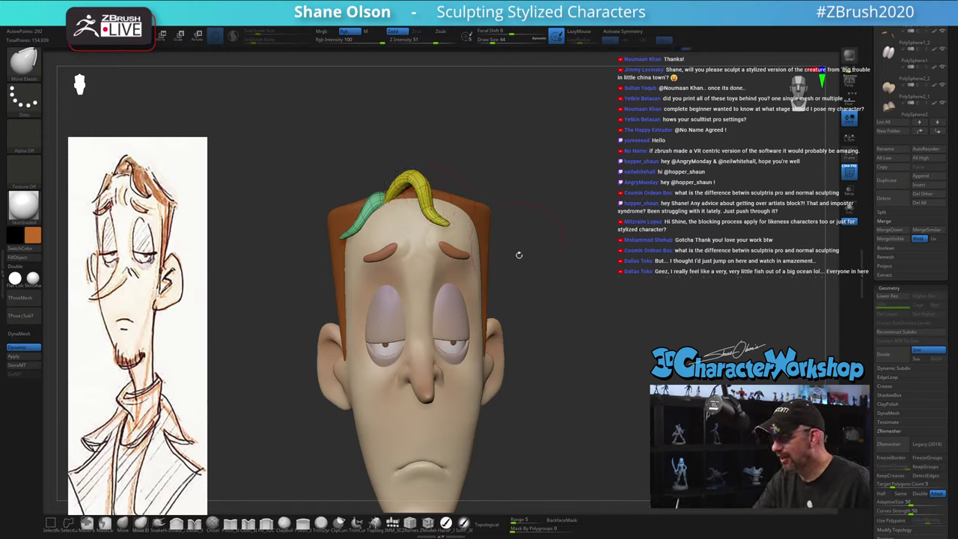
Widen the larger front curl and flick its tip outward with the Move Elastic brush at draw sizes 25 and 31
drag(517, 252, 526, 266)
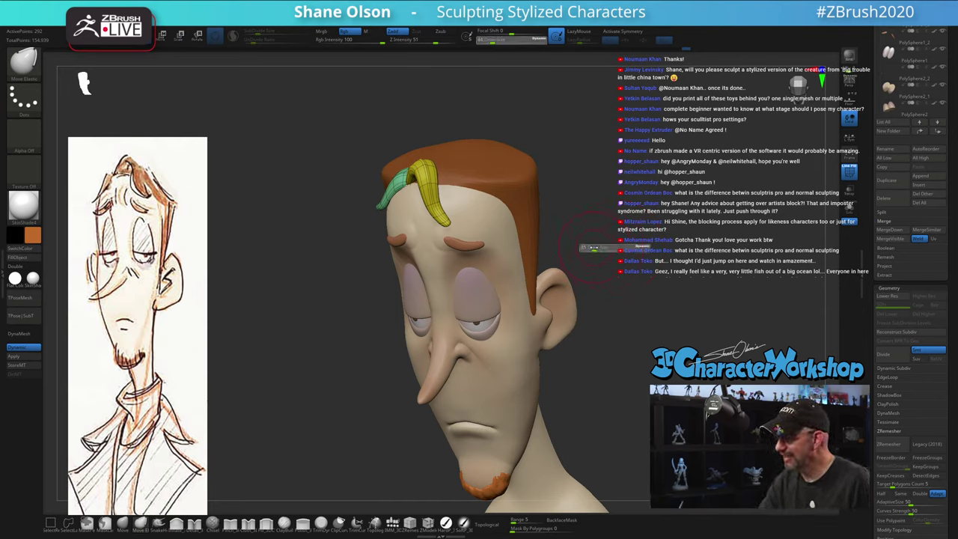
drag(553, 220, 552, 253)
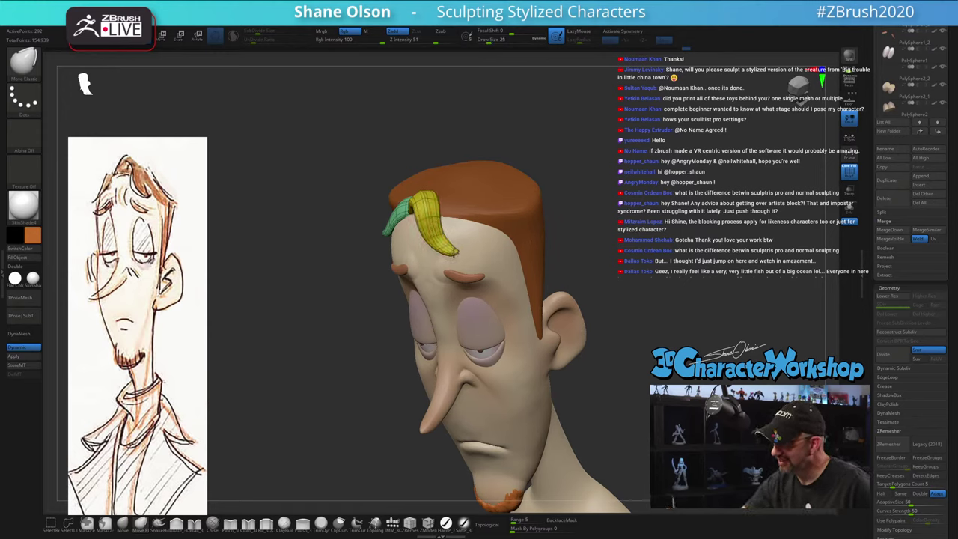
key(s)
drag(439, 248, 443, 248)
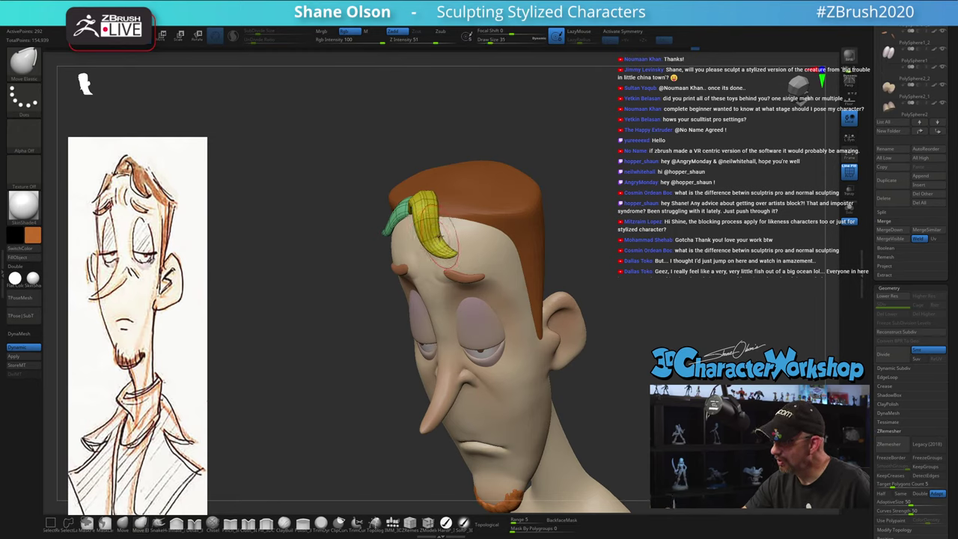
right_drag(463, 231, 485, 218)
right_drag(613, 303, 590, 325)
drag(590, 325, 589, 335)
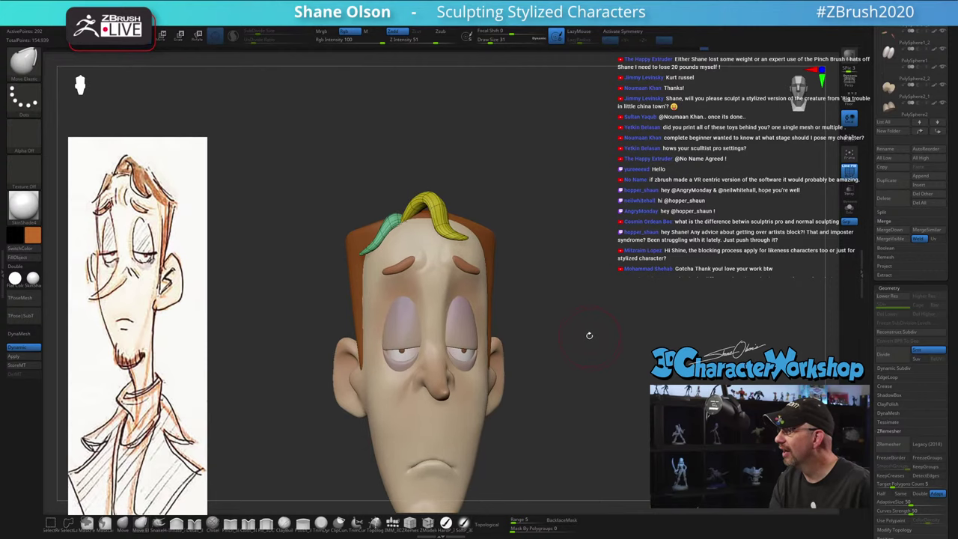
Enable topological masking for the brush and reposition the roots of the two front curls from above and the side at draw size 31
mouse_move(570, 269)
mouse_down()
mouse_move(551, 228)
mouse_move(498, 176)
mouse_move(508, 166)
mouse_move(511, 179)
mouse_move(420, 200)
mouse_move(404, 217)
mouse_move(378, 176)
mouse_move(366, 183)
mouse_up()
click(486, 522)
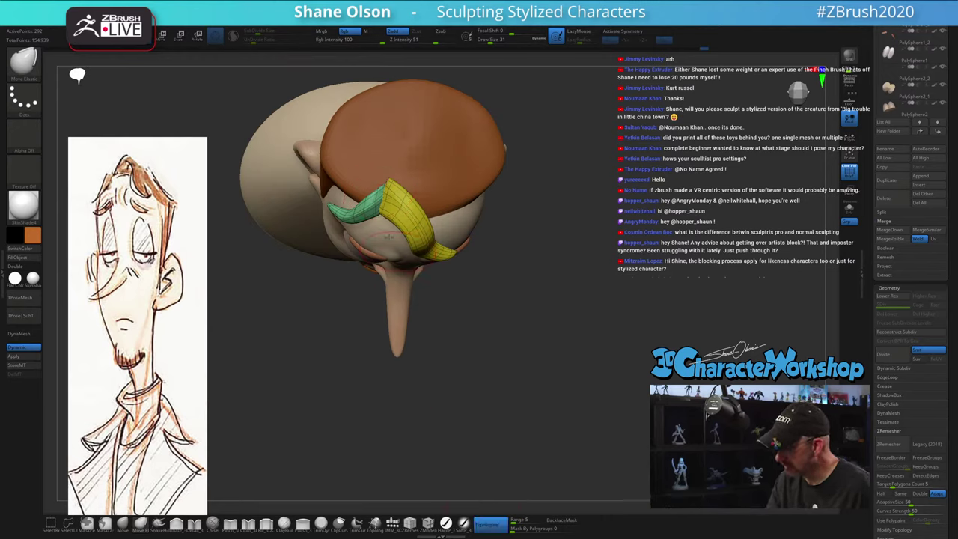
drag(374, 209, 374, 196)
right_drag(374, 179, 374, 215)
drag(80, 83, 74, 84)
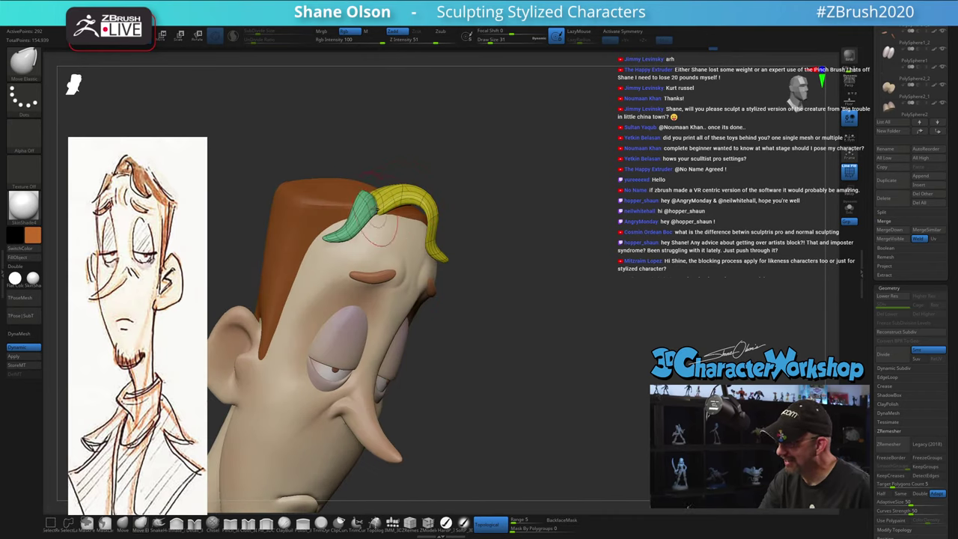
shift+right_drag(432, 255, 417, 297)
mouse_move(574, 364)
ctrl+right_down()
mouse_move(579, 357)
mouse_move(581, 373)
ctrl+right_up()
mouse_move(579, 386)
mouse_down()
mouse_move(557, 286)
mouse_move(483, 192)
mouse_move(492, 163)
mouse_move(424, 229)
mouse_up()
Refine the curve and tip of the larger front curl with the Move Elastic brush at draw sizes 27 and 25, then hide the wireframe
key(s)
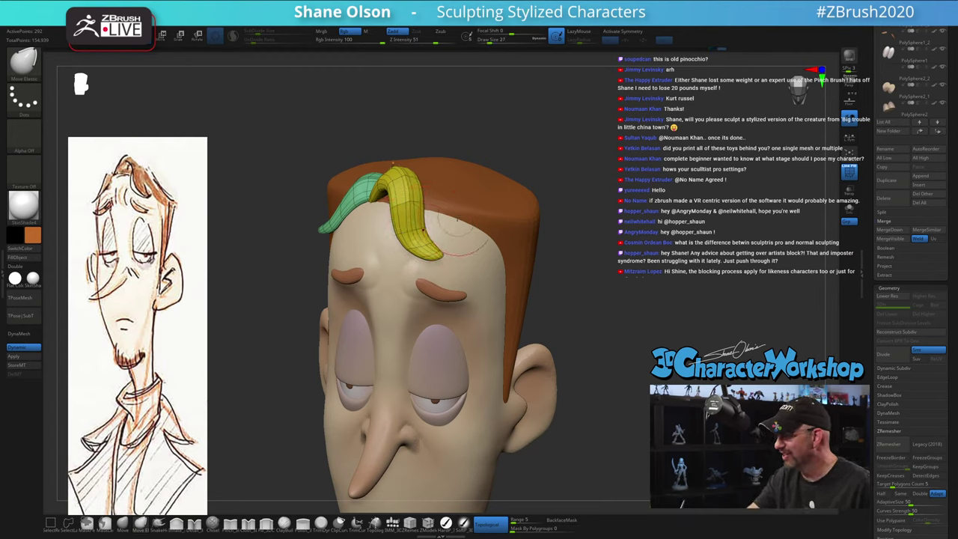
ctrl+right_drag(572, 284, 599, 306)
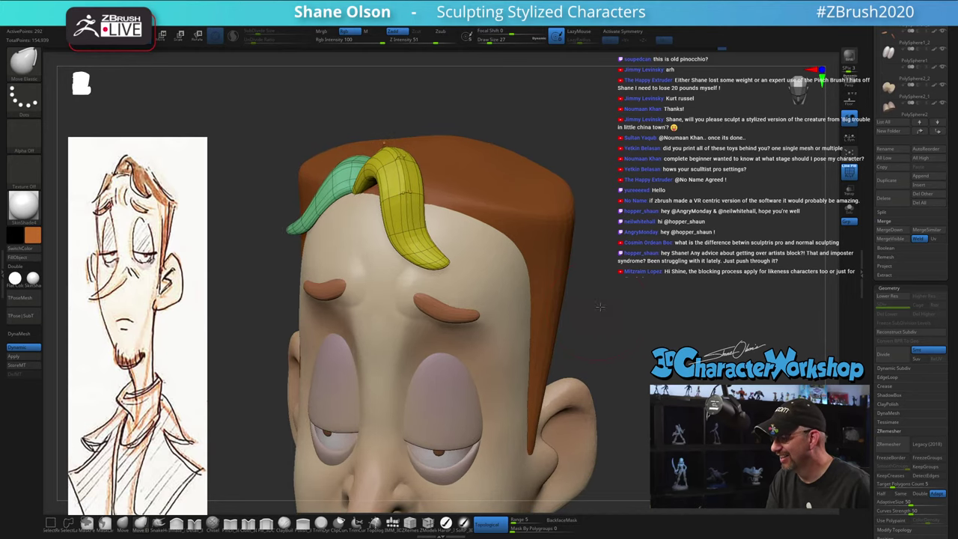
drag(600, 306, 588, 299)
ctrl+right_drag(588, 299, 561, 273)
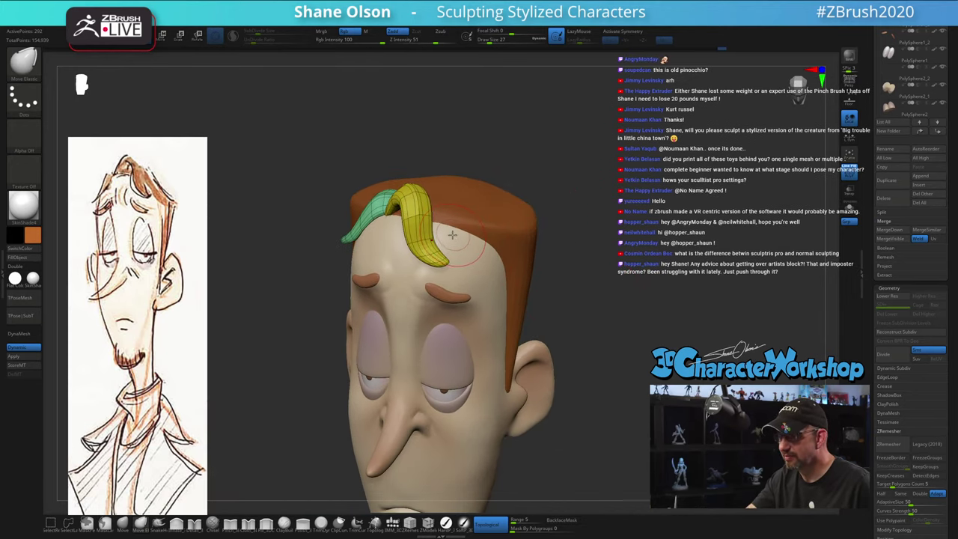
key(bracketleft)
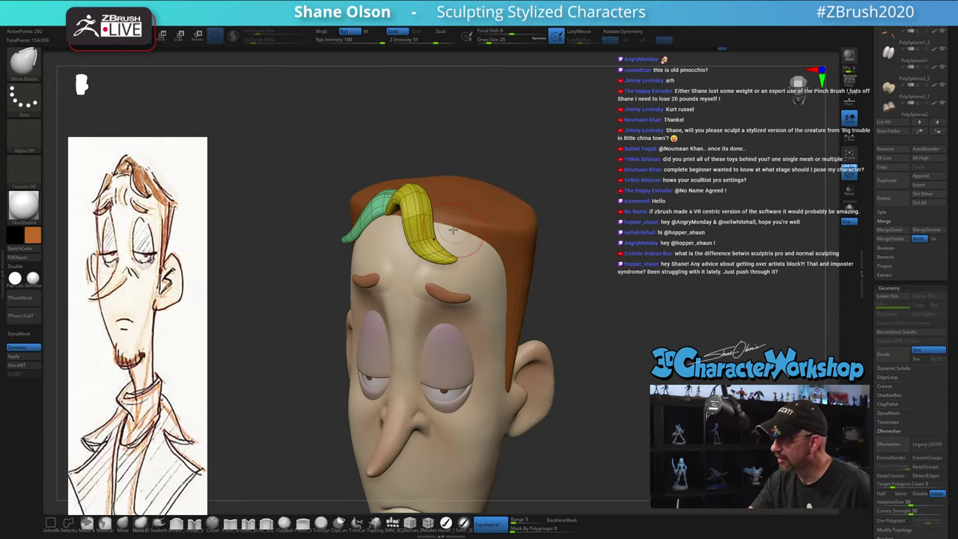
right_drag(452, 230, 469, 230)
key(s)
mouse_move(444, 197)
mouse_down()
mouse_move(453, 197)
mouse_move(423, 190)
mouse_move(417, 211)
mouse_up()
drag(516, 223, 474, 341)
mouse_move(503, 243)
mouse_down()
mouse_move(569, 232)
mouse_move(538, 230)
mouse_move(513, 191)
mouse_move(520, 203)
mouse_move(436, 213)
mouse_move(486, 217)
mouse_move(550, 179)
mouse_up()
key(s)
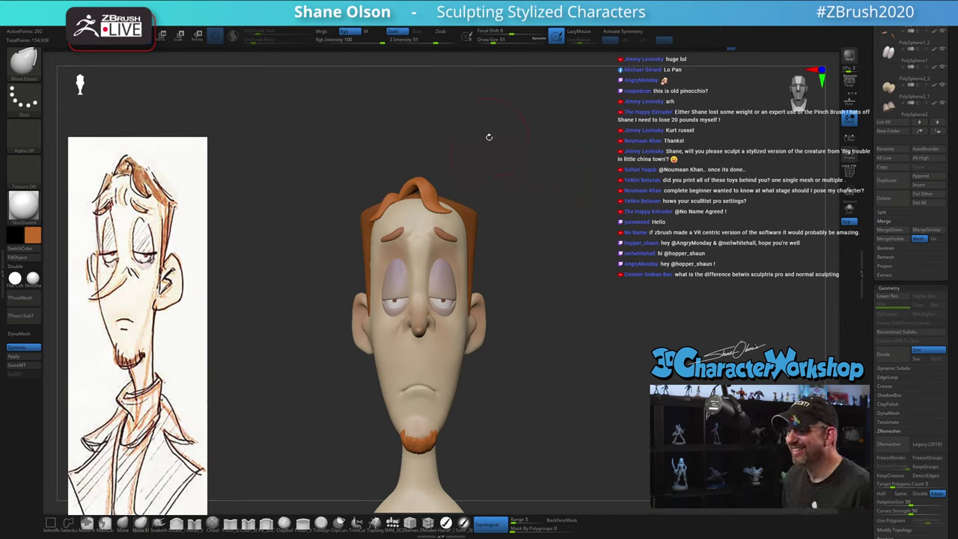
Select the main hair mass, smooth its flat top at draw size 51 and show its wireframe
drag(513, 160, 486, 186)
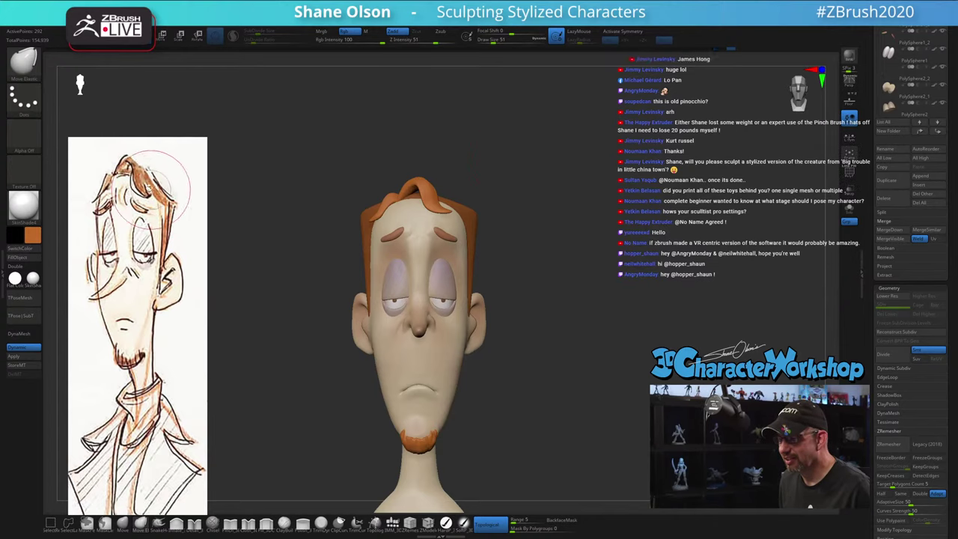
drag(543, 211, 534, 214)
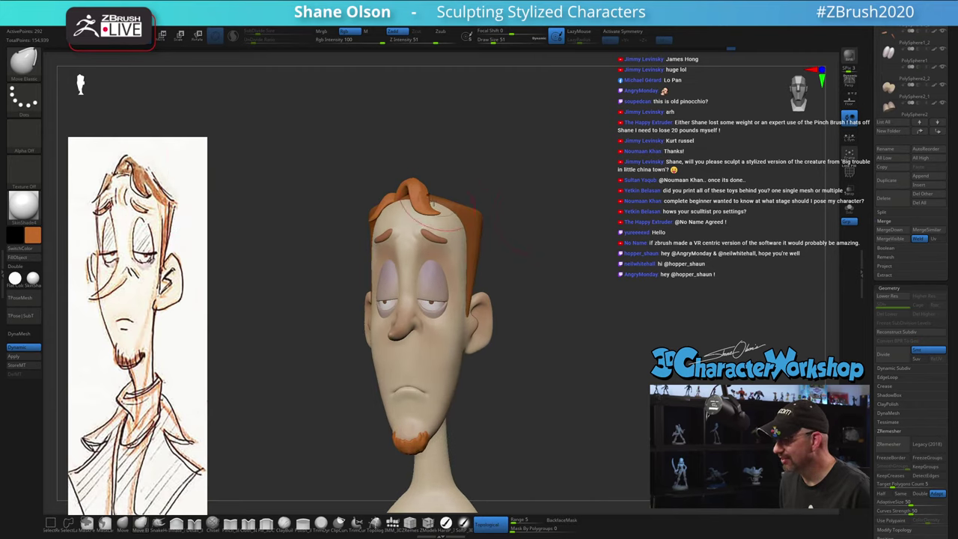
drag(538, 168, 569, 185)
key(x)
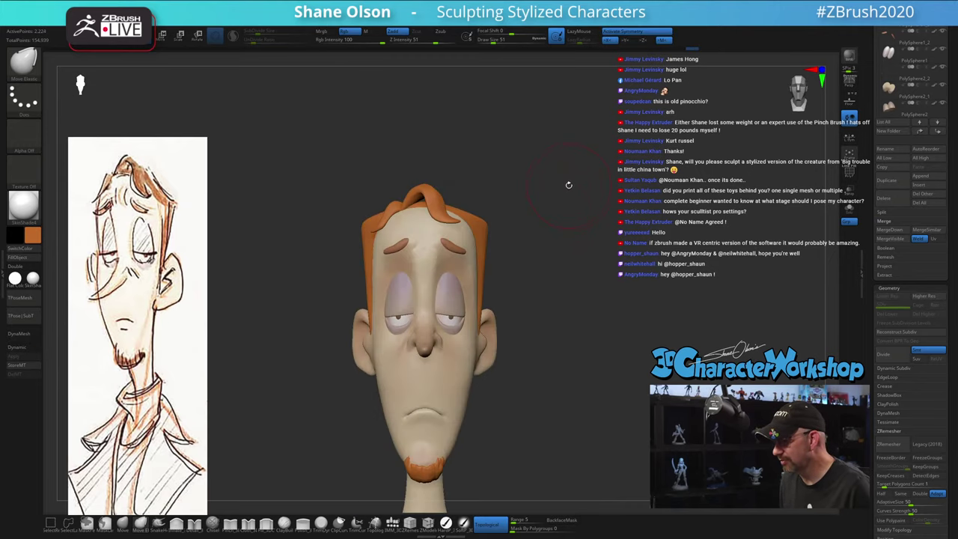
drag(526, 229, 529, 267)
alt+drag(523, 225, 539, 212)
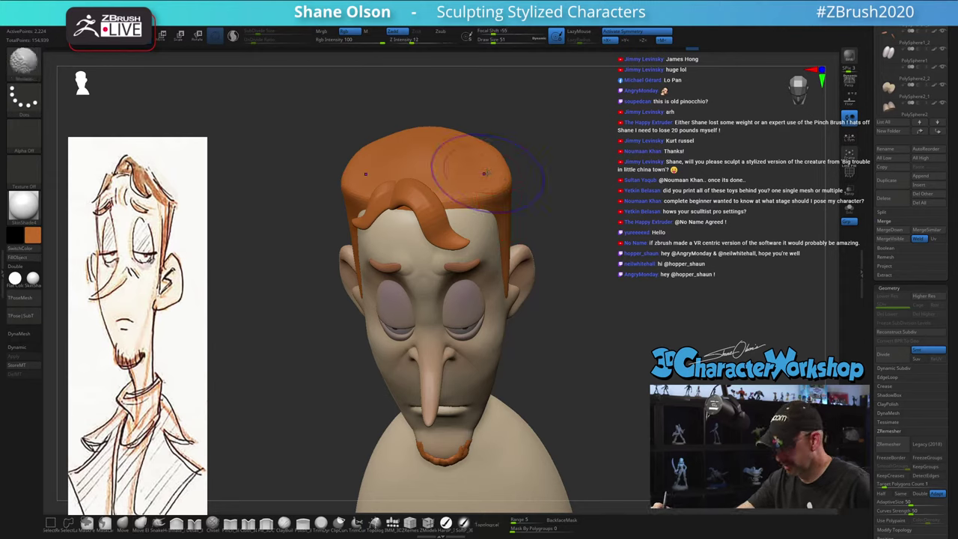
key(shift+f)
mouse_move(516, 150)
mouse_down()
mouse_move(447, 143)
mouse_move(438, 172)
mouse_move(496, 188)
mouse_move(464, 213)
mouse_move(446, 267)
mouse_move(429, 231)
mouse_move(447, 230)
mouse_move(441, 209)
mouse_move(457, 230)
mouse_move(490, 213)
mouse_move(495, 196)
mouse_move(537, 228)
mouse_up()
Reshape the hair's top asymmetrically around the front curls with the Move Elastic brush at draw sizes 33 and 41
key(s)
key(s)
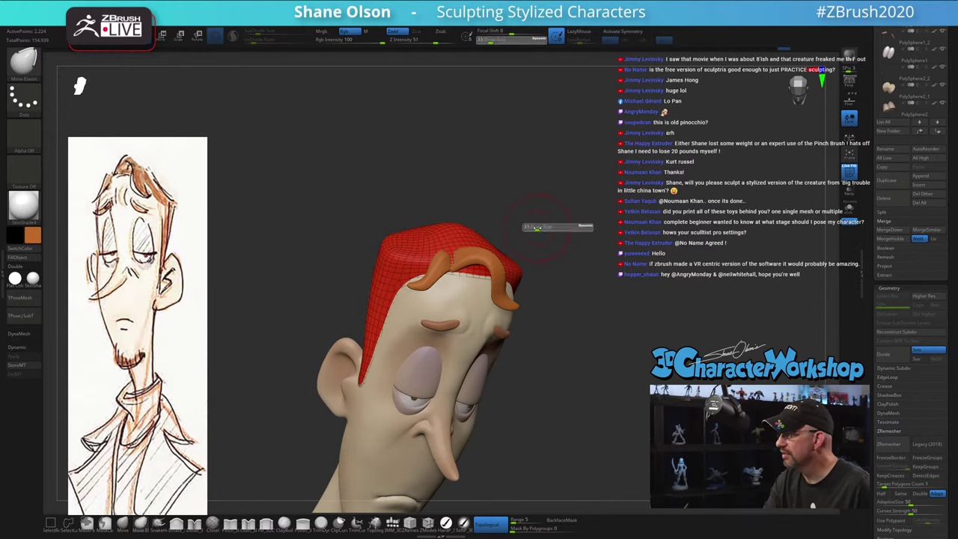
key(s)
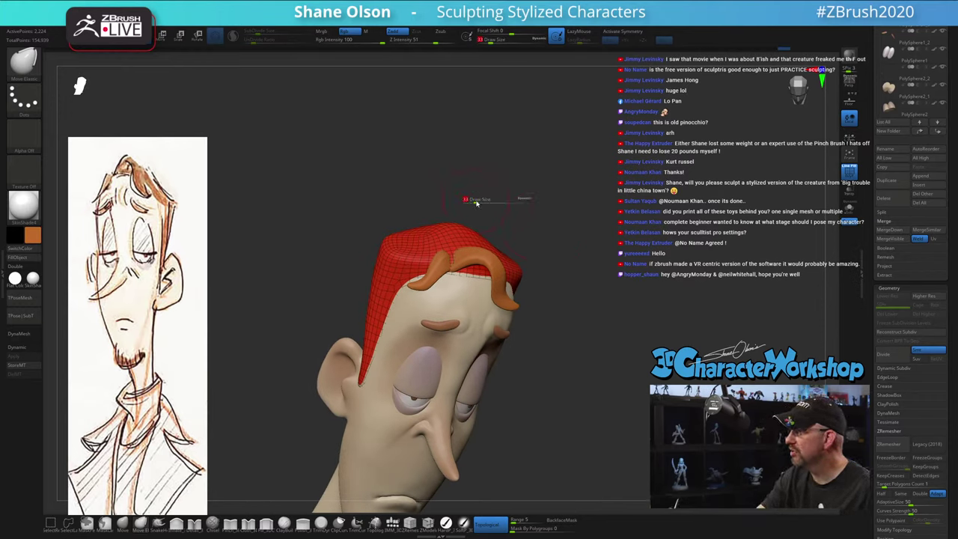
drag(474, 201, 472, 214)
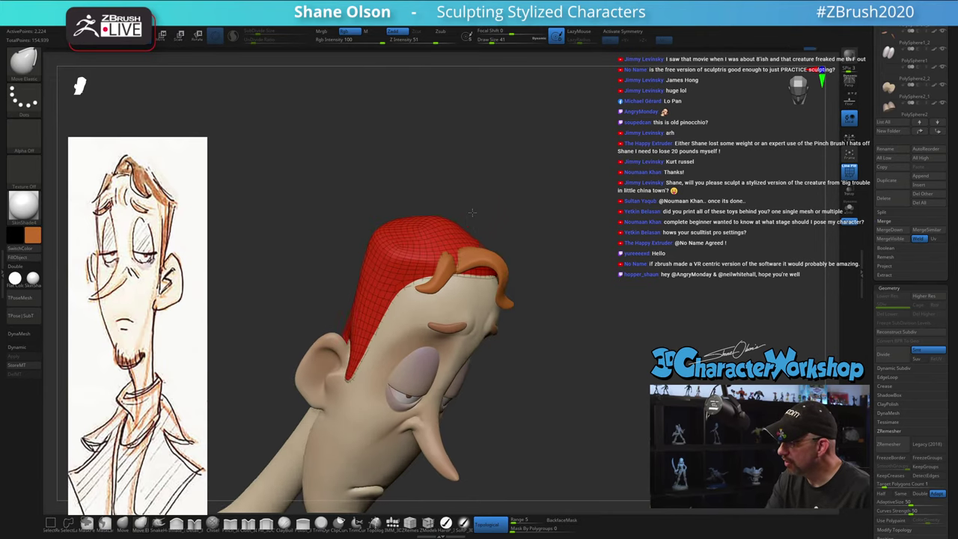
drag(533, 237, 509, 218)
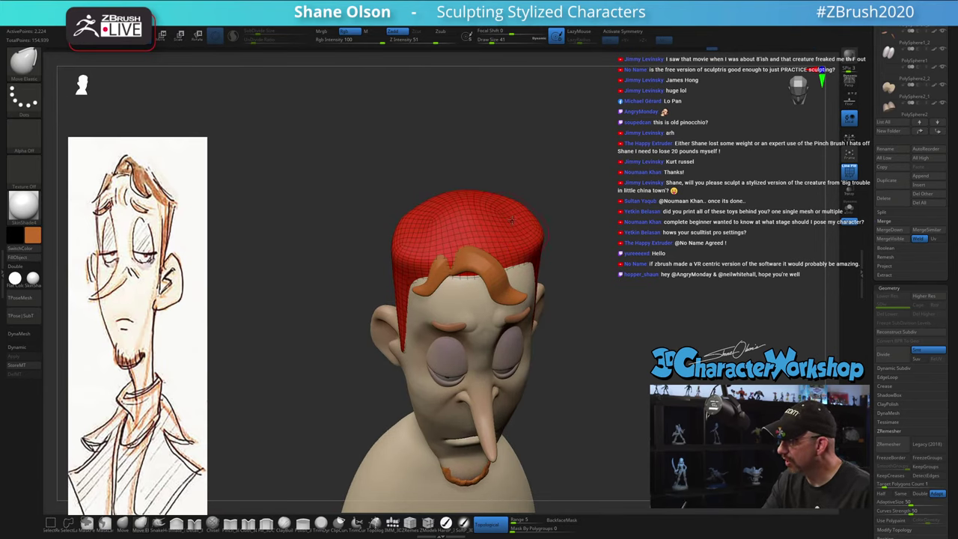
right_drag(509, 212, 449, 217)
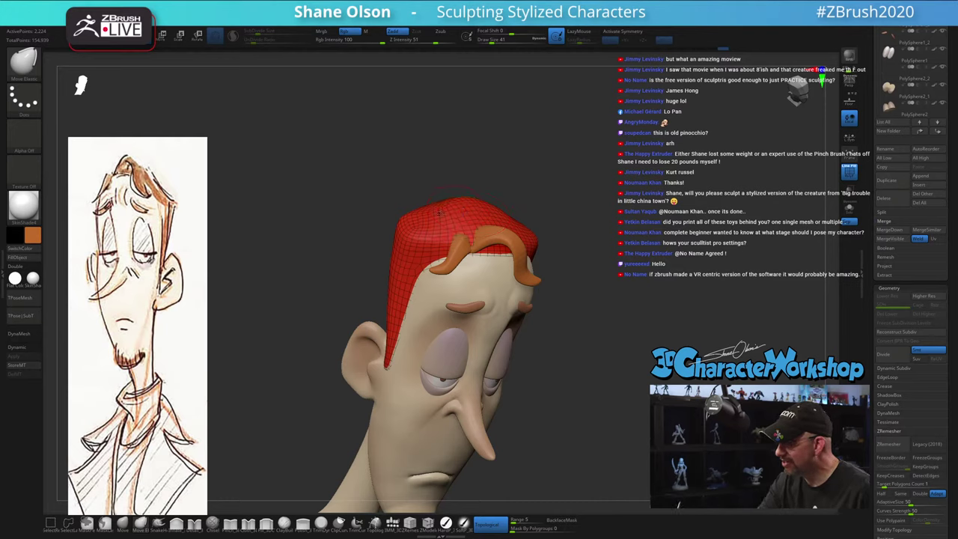
mouse_move(573, 219)
shift+right_down()
mouse_move(598, 230)
mouse_move(594, 219)
mouse_move(597, 244)
mouse_move(598, 232)
shift+right_up()
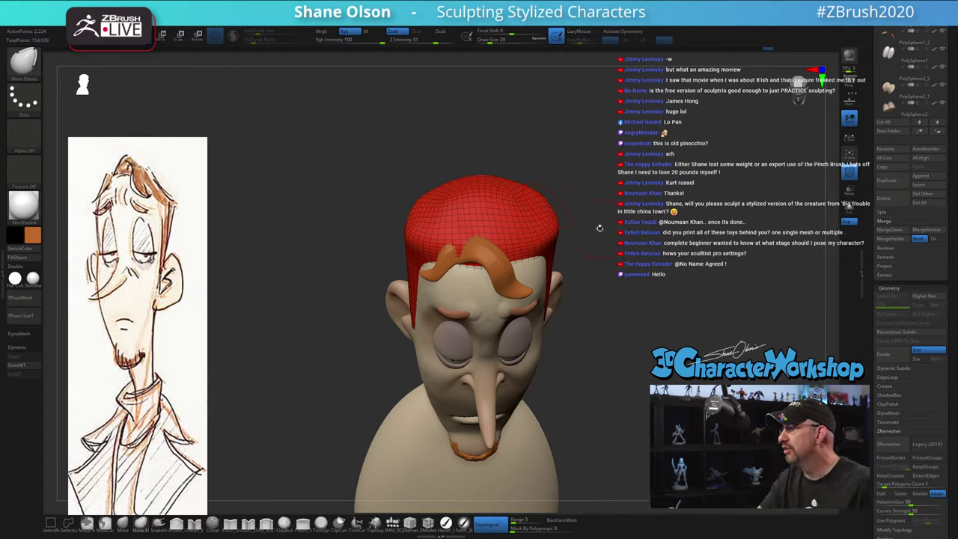
mouse_move(599, 227)
right_down()
mouse_move(598, 204)
mouse_move(582, 300)
right_up()
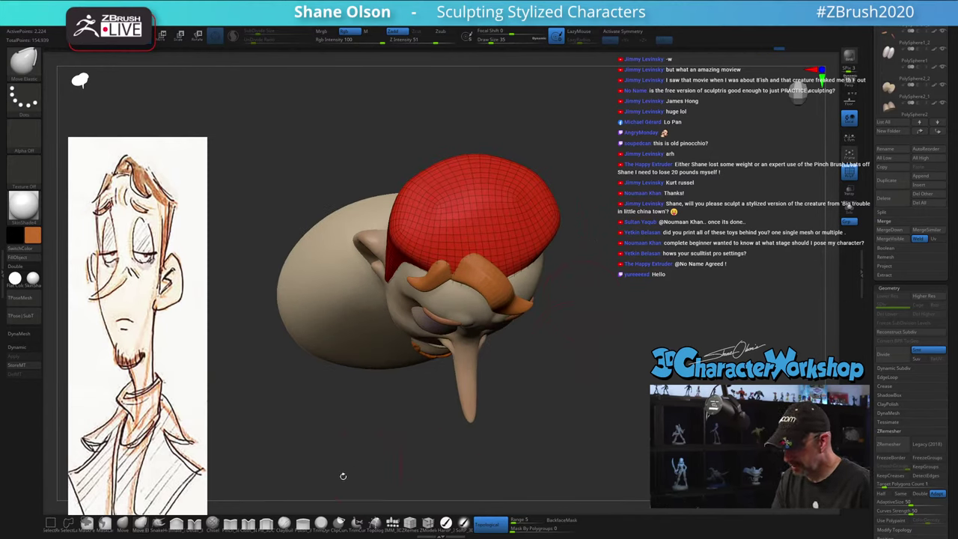
Carve a parting groove from the front curls back across the hair's top with the Detail brush at draw size 20
click(195, 521)
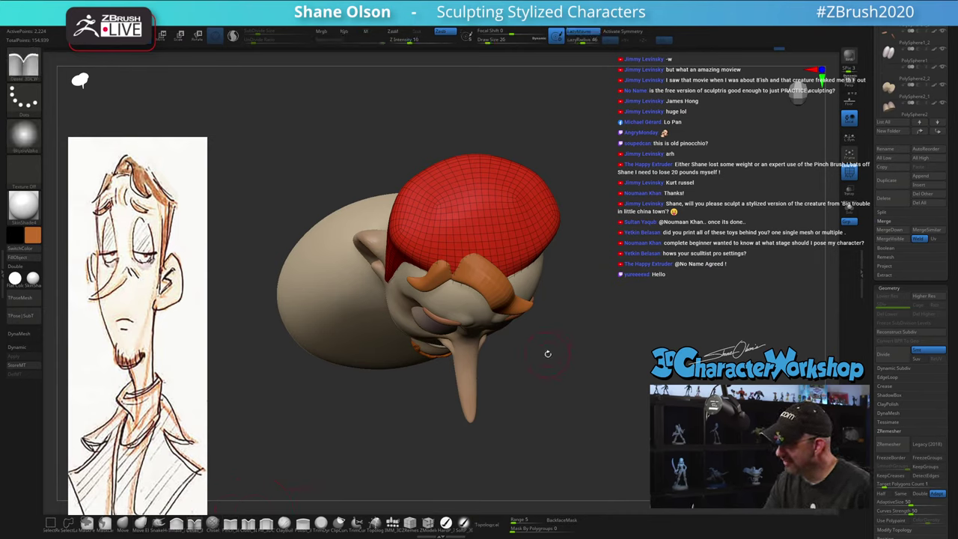
right_drag(546, 344, 545, 365)
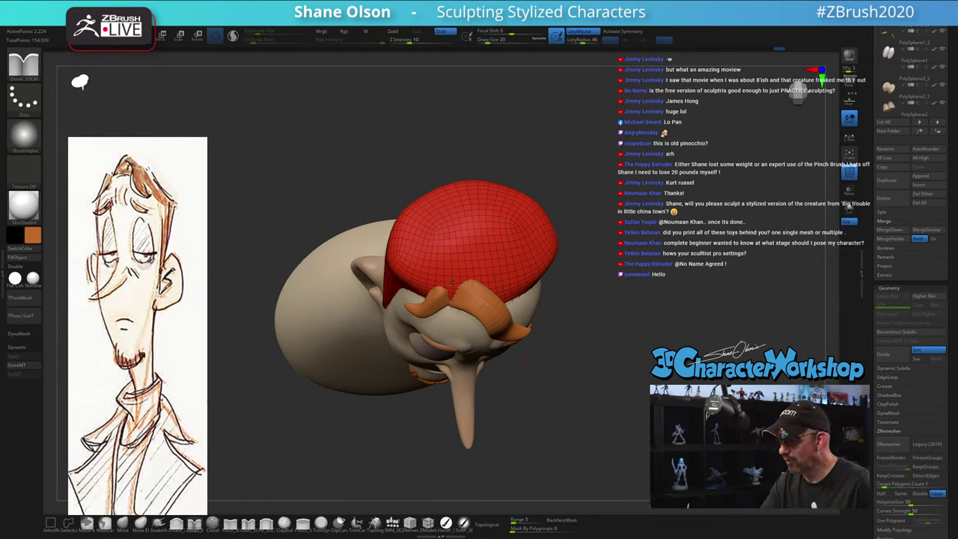
key(shift+f)
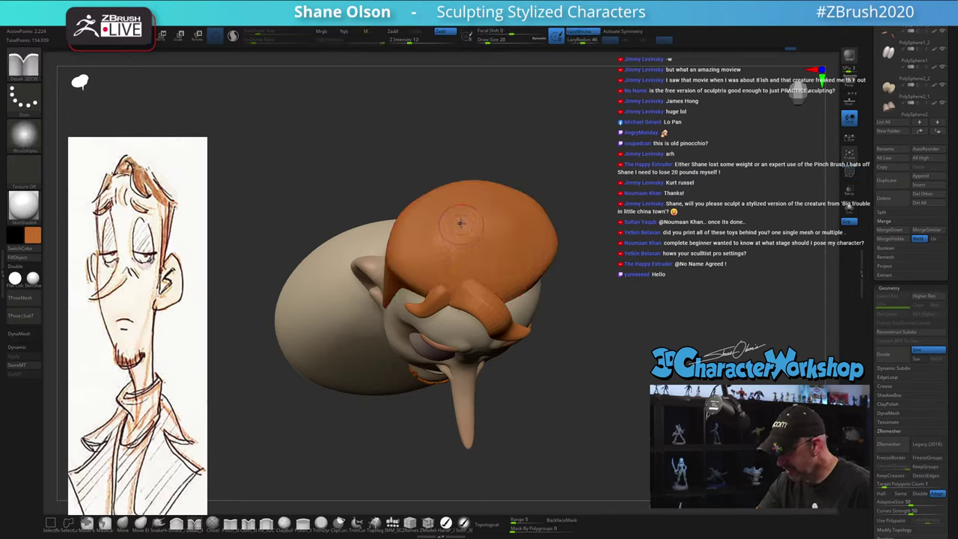
drag(449, 290, 436, 198)
mouse_move(479, 291)
right_down()
mouse_move(494, 254)
mouse_move(486, 280)
right_up()
drag(459, 274, 441, 205)
drag(578, 336, 605, 323)
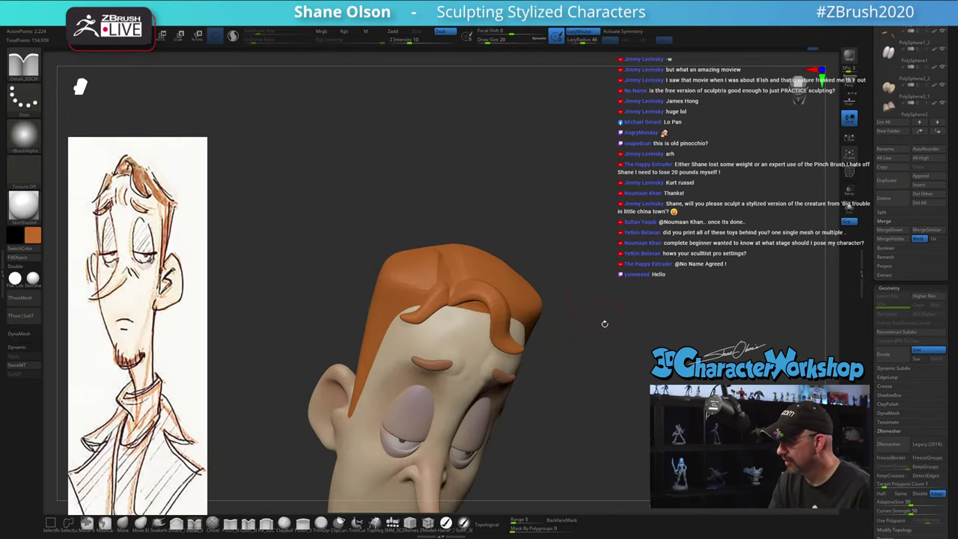
Turn on dynamic subdivision for the hair, then extend the parting groove backward and smooth its end
mouse_move(598, 356)
mouse_down()
mouse_move(589, 280)
mouse_move(597, 320)
mouse_move(650, 365)
mouse_move(575, 296)
mouse_move(452, 280)
mouse_up()
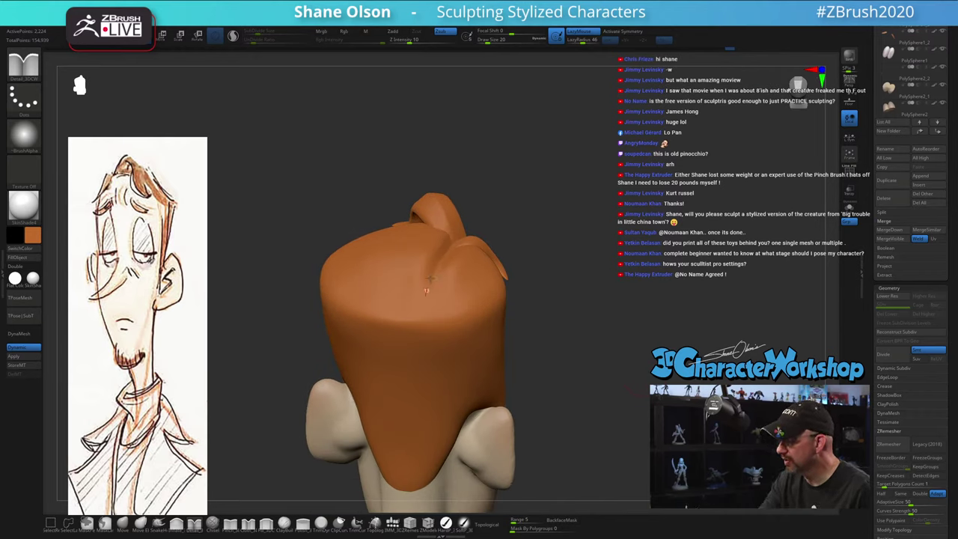
mouse_move(574, 331)
mouse_down()
mouse_move(514, 322)
mouse_move(570, 340)
mouse_move(591, 329)
mouse_up()
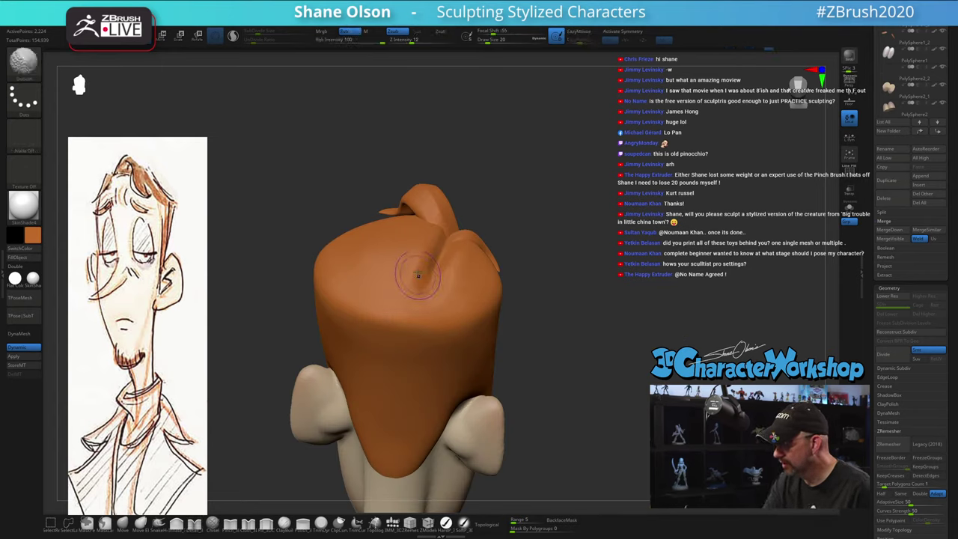
mouse_move(532, 237)
mouse_down()
mouse_move(481, 281)
mouse_move(524, 307)
mouse_up()
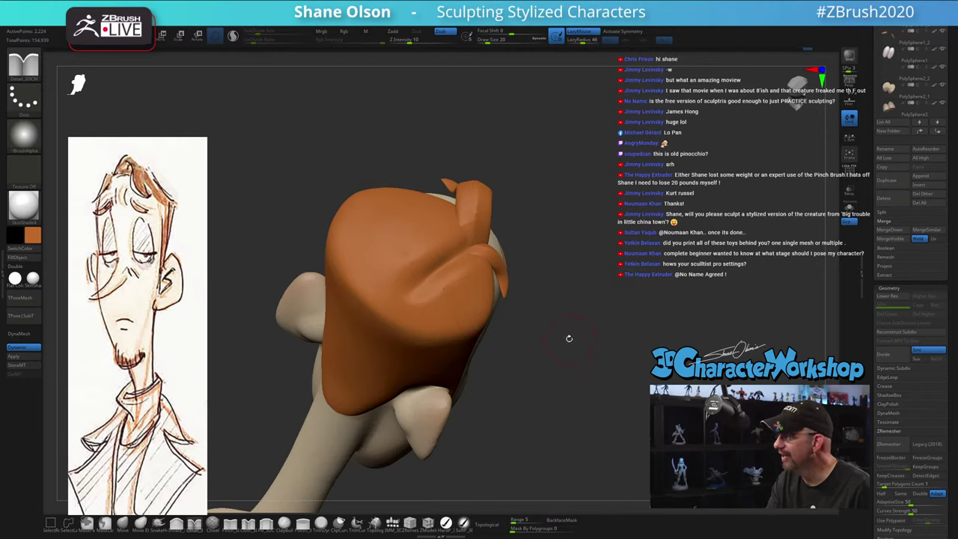
drag(575, 337, 572, 326)
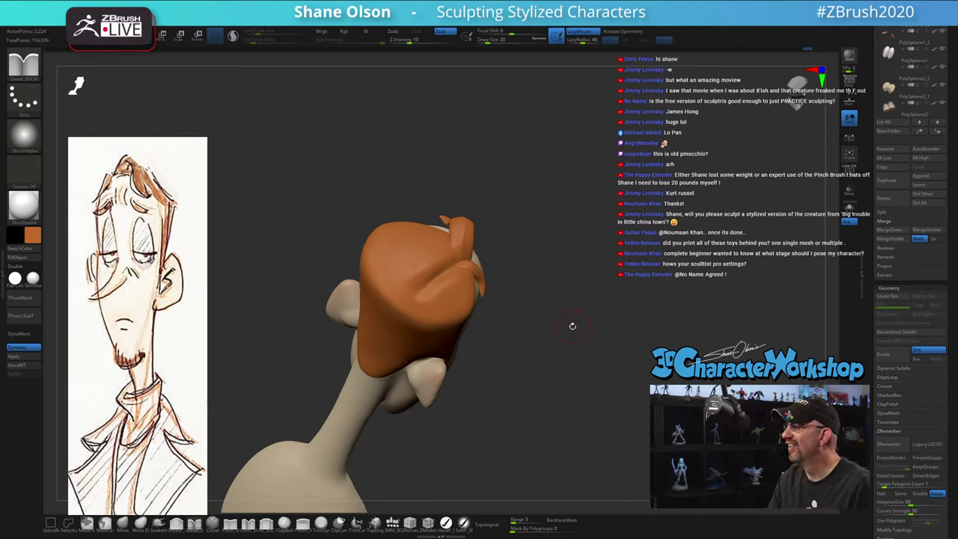
drag(632, 352, 600, 262)
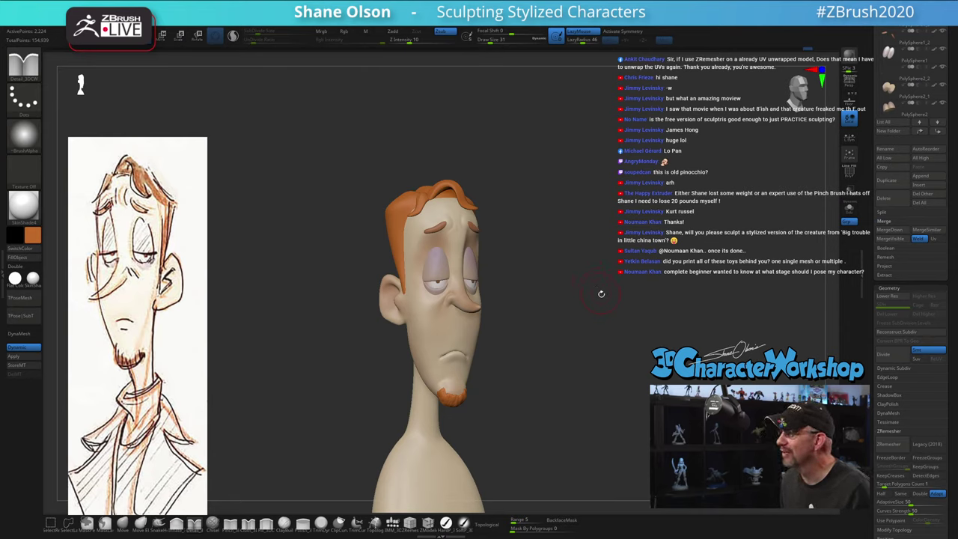
Puff up the main hair mass beside the parting with the Inflate brush at draw size 44, smoothing its side
drag(601, 293, 606, 254)
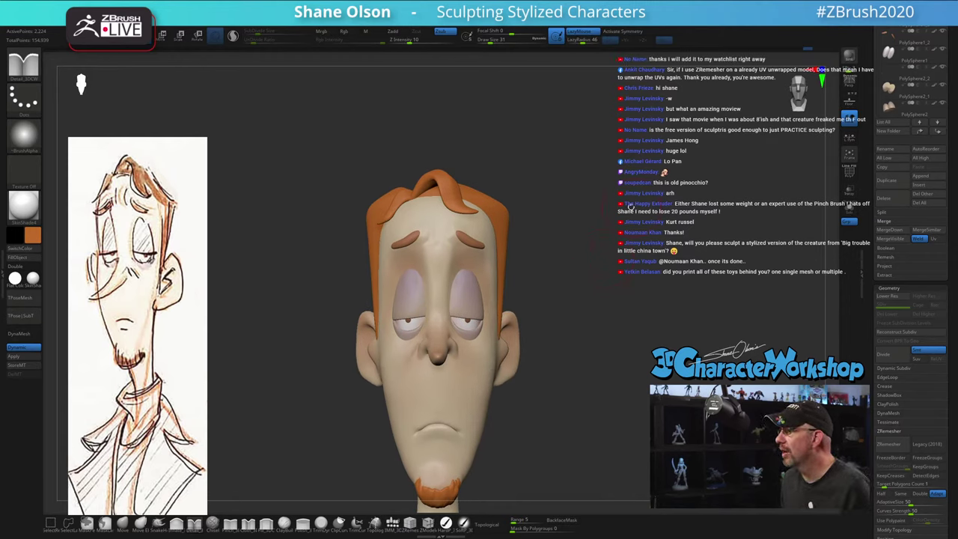
key(s)
drag(628, 208, 620, 213)
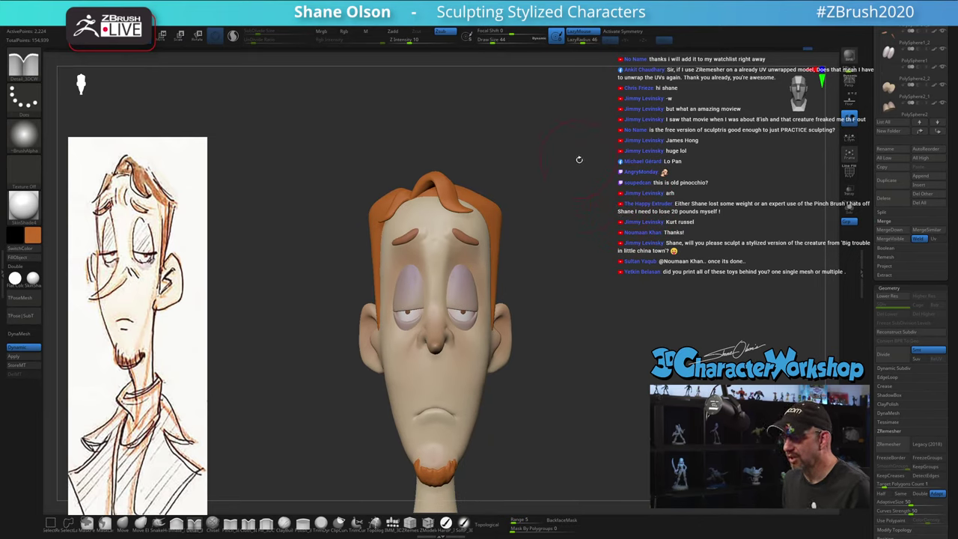
drag(580, 159, 564, 182)
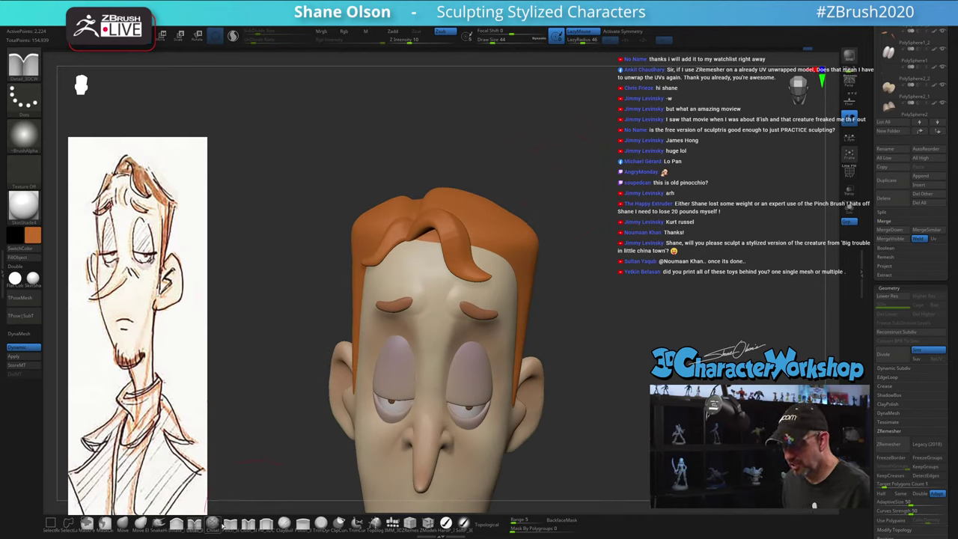
click(176, 524)
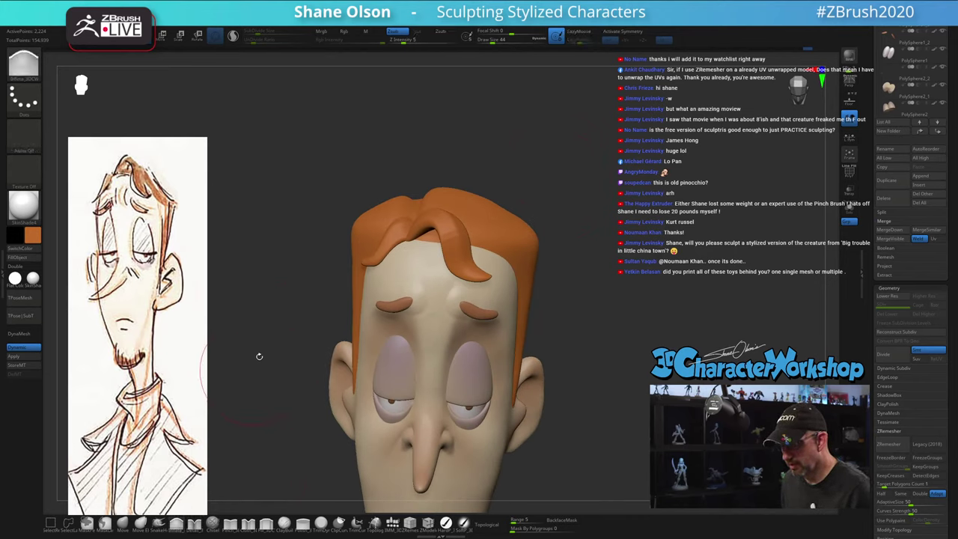
key(s)
drag(274, 303, 270, 302)
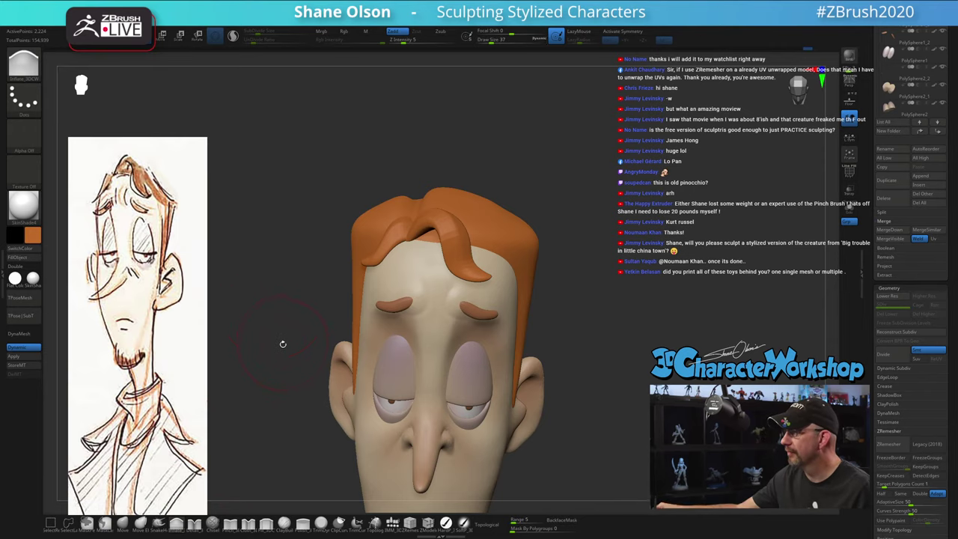
drag(287, 353, 594, 321)
key(s)
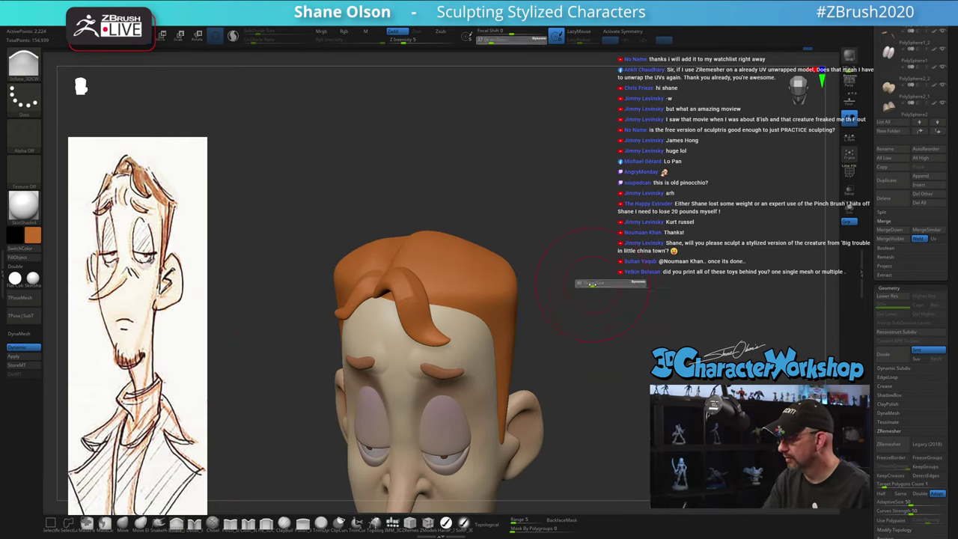
drag(589, 284, 593, 283)
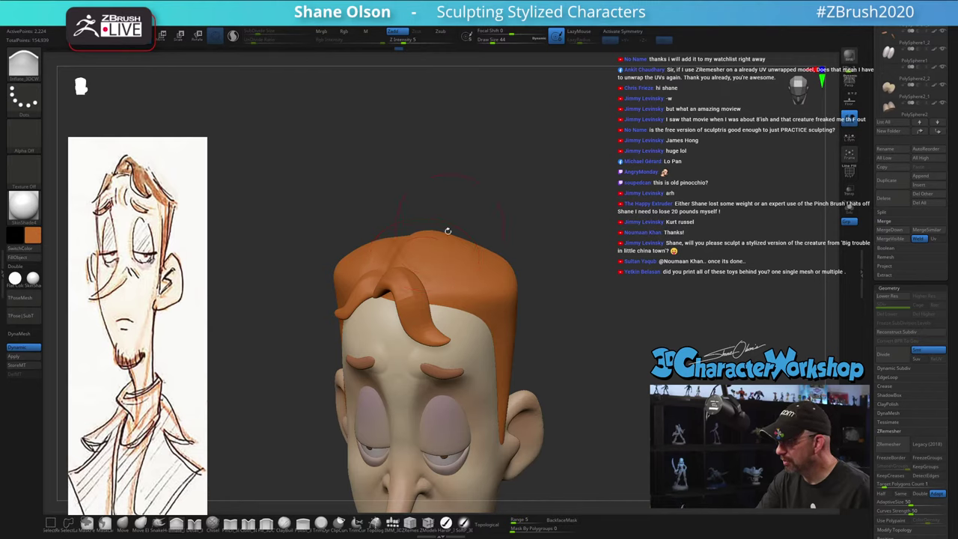
drag(461, 216, 440, 248)
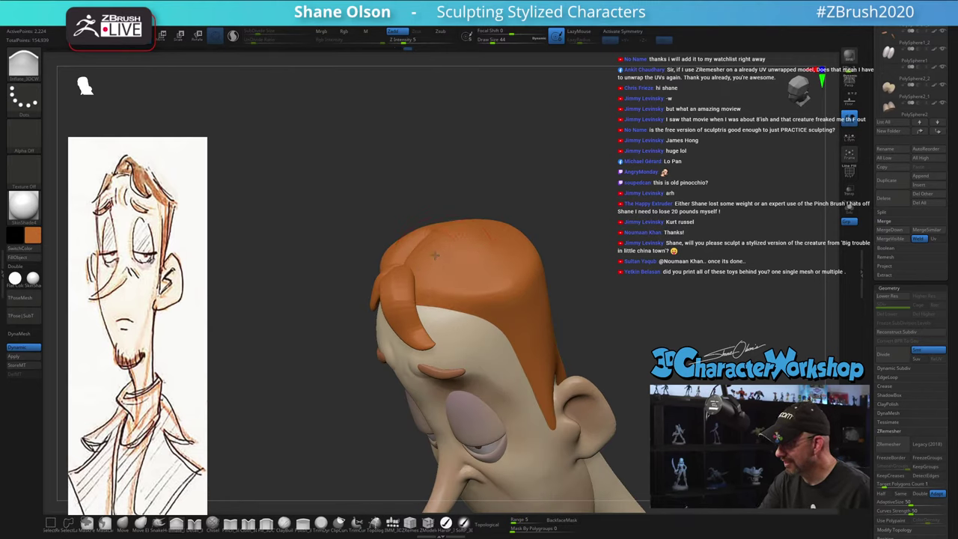
right_drag(435, 255, 471, 229)
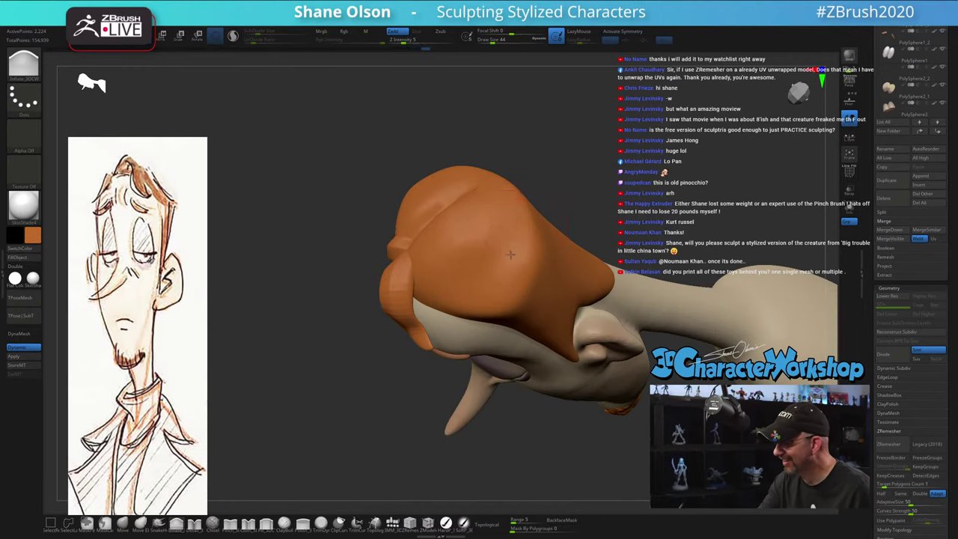
right_drag(511, 254, 477, 267)
shift+drag(561, 259, 503, 276)
drag(516, 229, 503, 251)
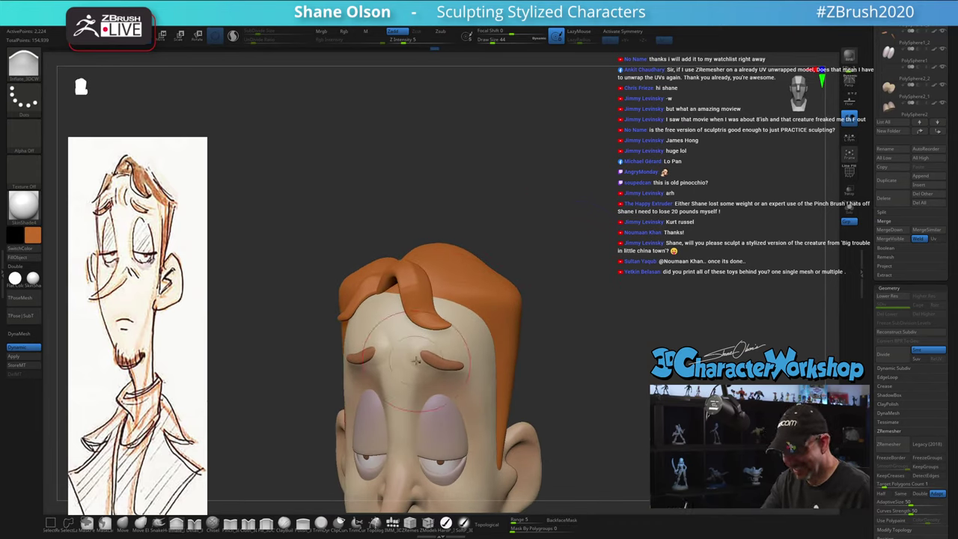
Adjust the contour of the hair's raised top beside the front curls with the Move brush at draw size 44
click(123, 524)
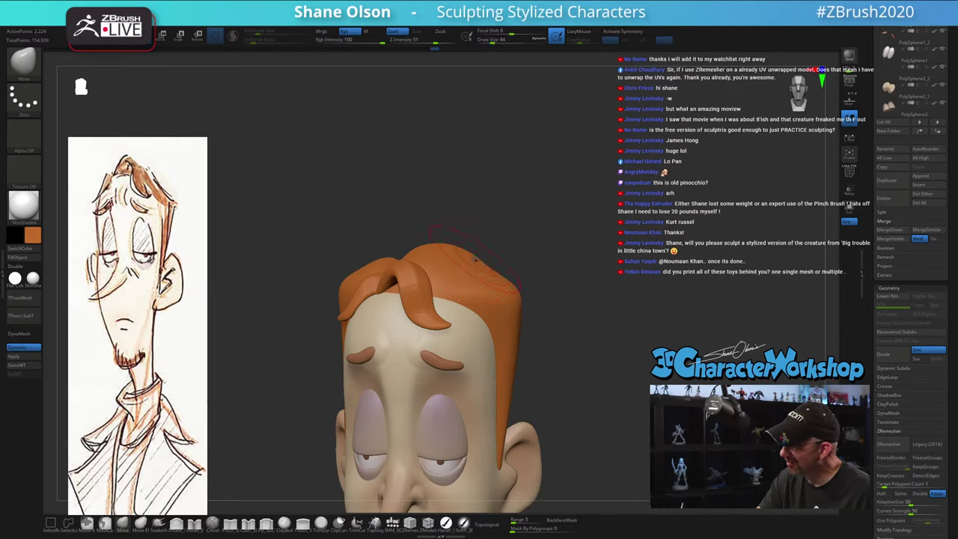
drag(469, 255, 464, 257)
right_drag(464, 252, 469, 266)
drag(476, 247, 470, 262)
mouse_move(470, 262)
right_down()
mouse_move(489, 242)
mouse_move(517, 246)
mouse_move(508, 251)
mouse_move(556, 232)
right_up()
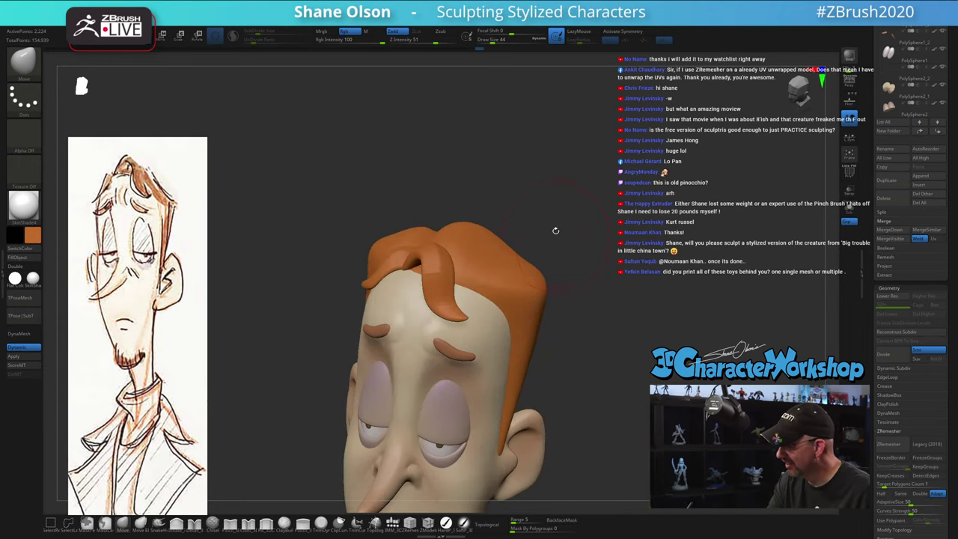
mouse_move(549, 231)
mouse_down()
mouse_move(519, 233)
mouse_move(517, 286)
mouse_up()
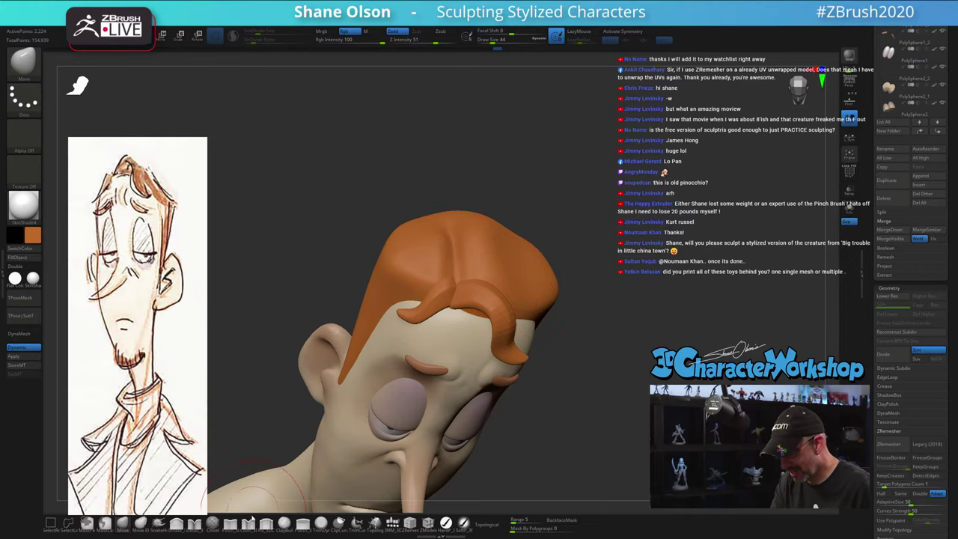
Tighten the parting groove behind the front curls with the Pinch brush at draw sizes 31 and 29
click(230, 524)
key(s)
drag(476, 263, 473, 263)
right_drag(474, 247, 473, 266)
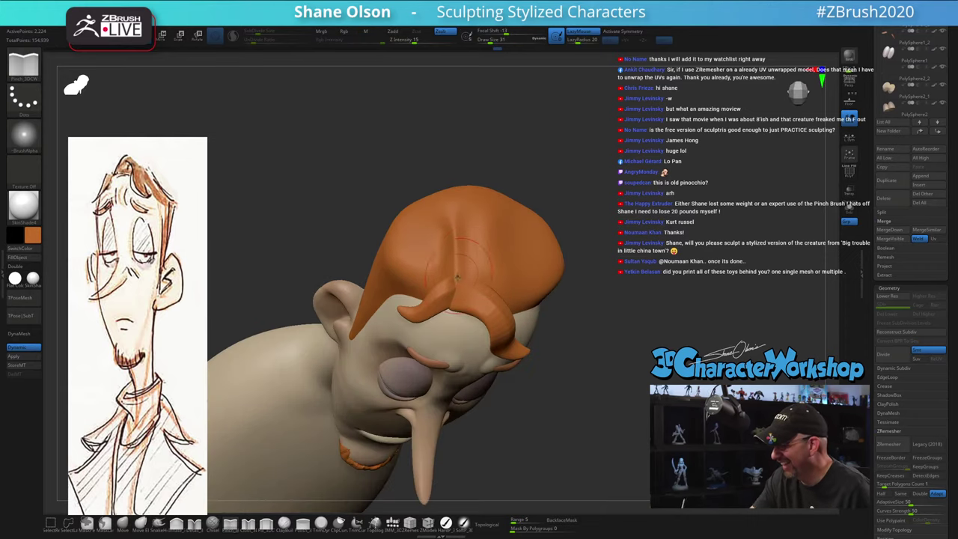
drag(458, 277, 467, 252)
key(ctrl+s)
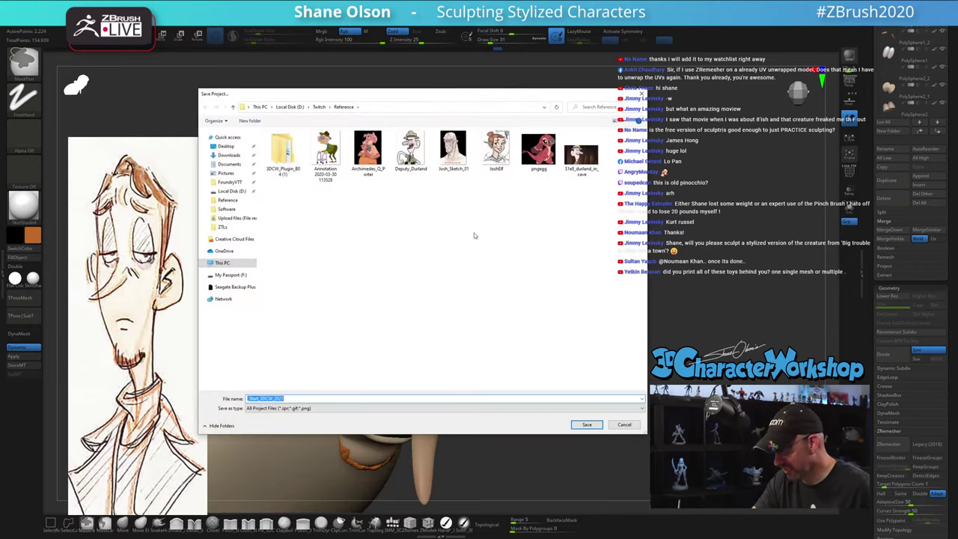
click(623, 425)
key(bracketleft)
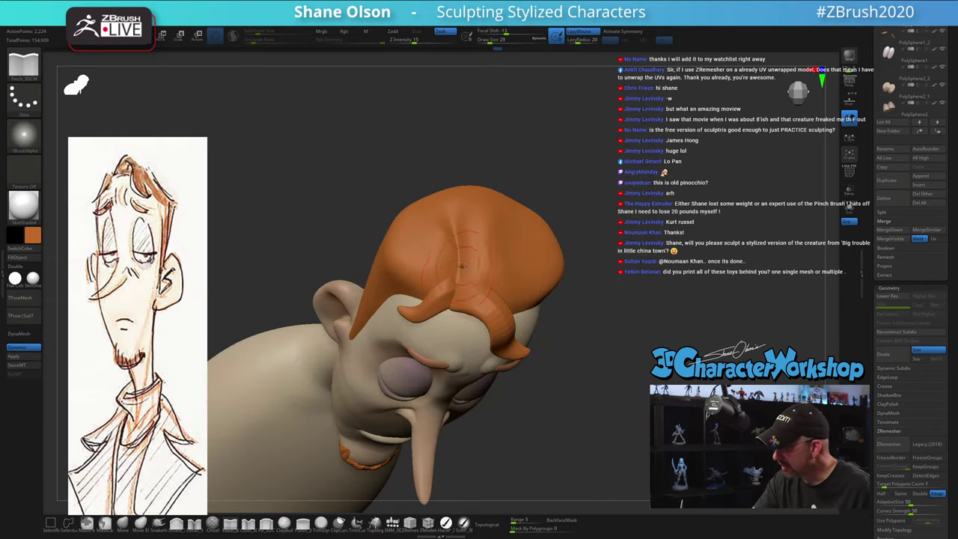
drag(593, 368, 560, 285)
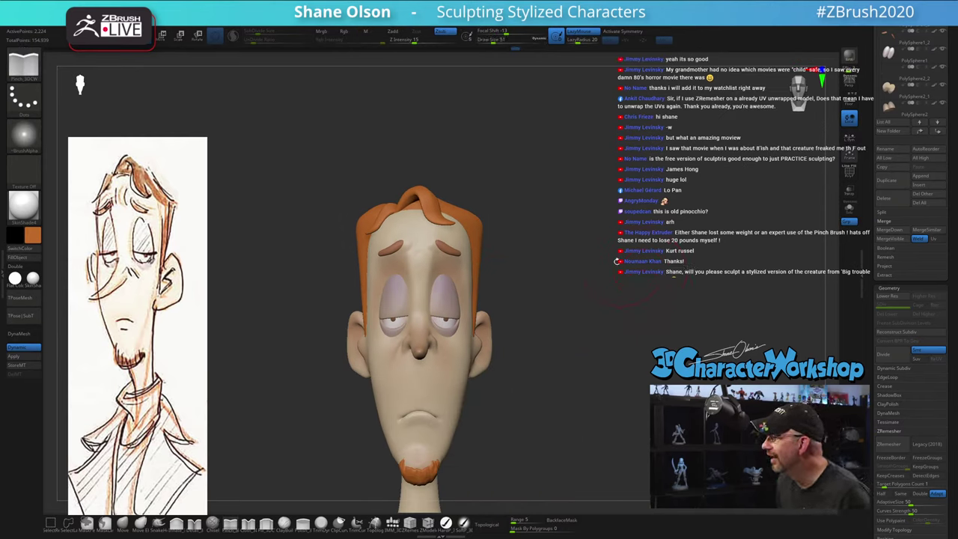
Refine the silhouette of the main hair mass and front curls with the Move brush at draw sizes 54 and 71
drag(597, 252, 575, 212)
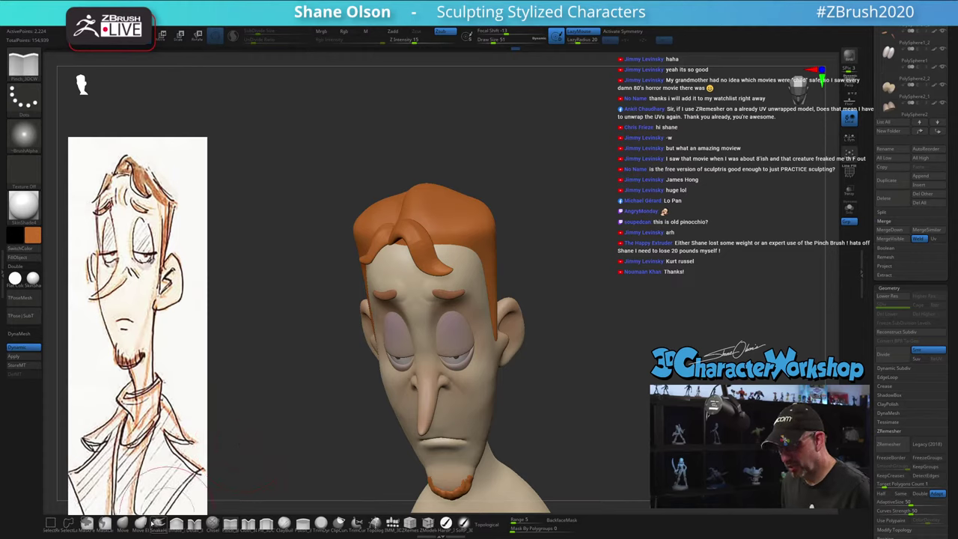
click(123, 524)
key(s)
click(277, 354)
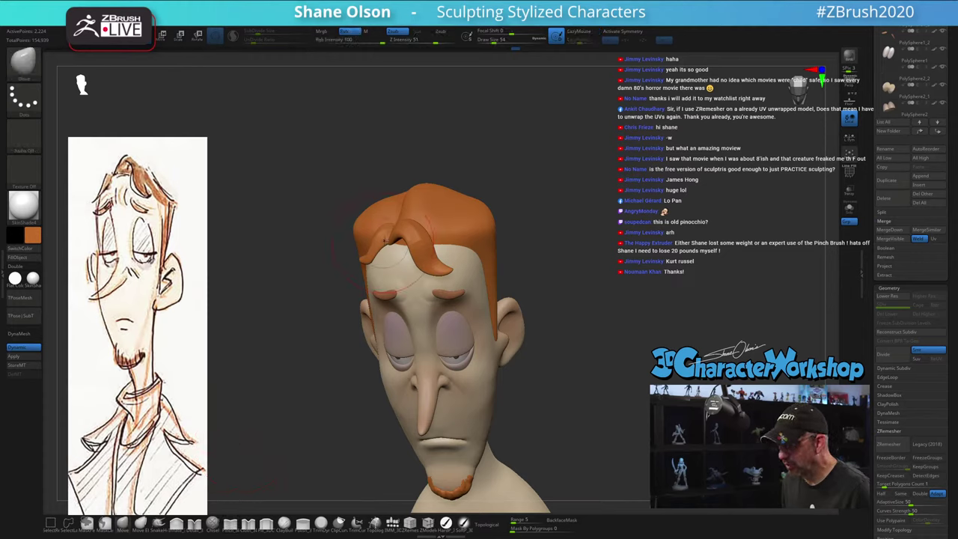
key(s)
click(448, 207)
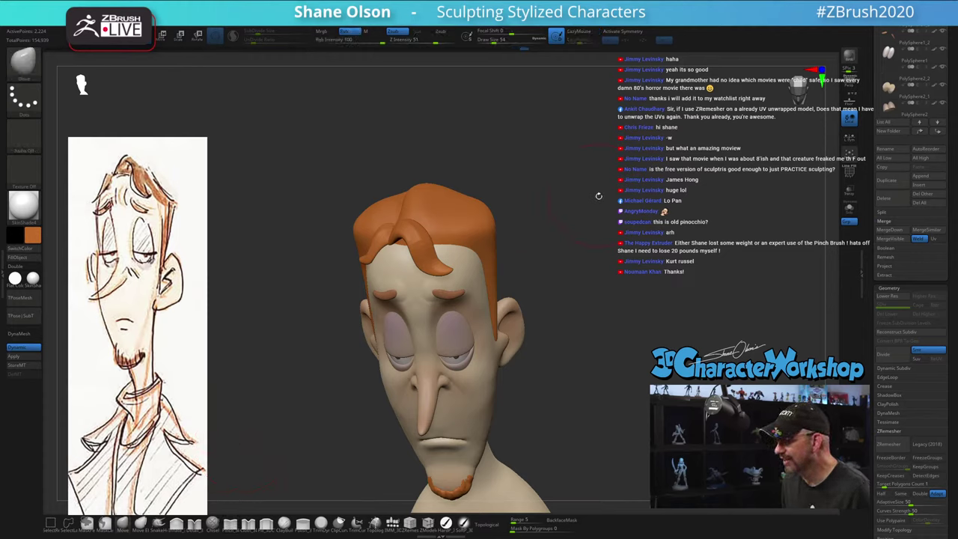
drag(598, 196, 415, 202)
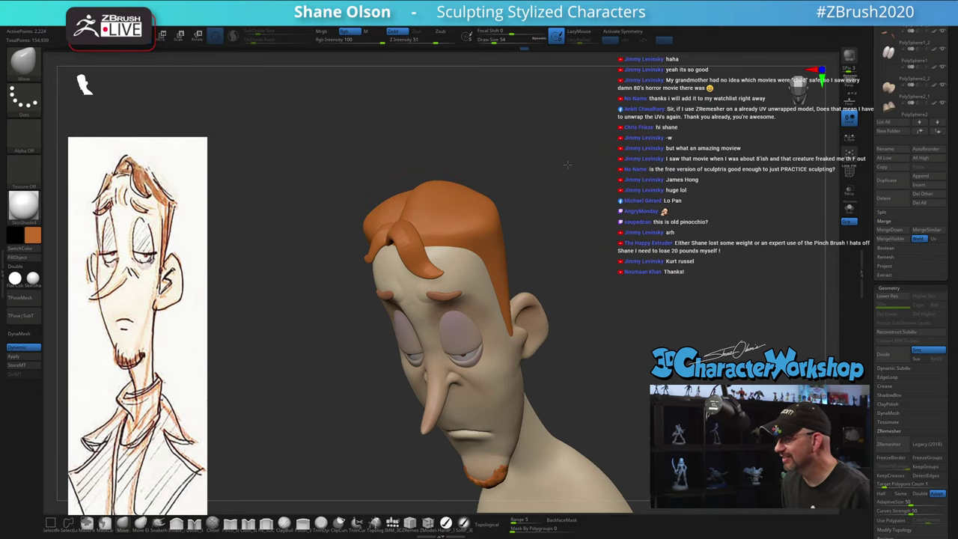
drag(555, 169, 554, 188)
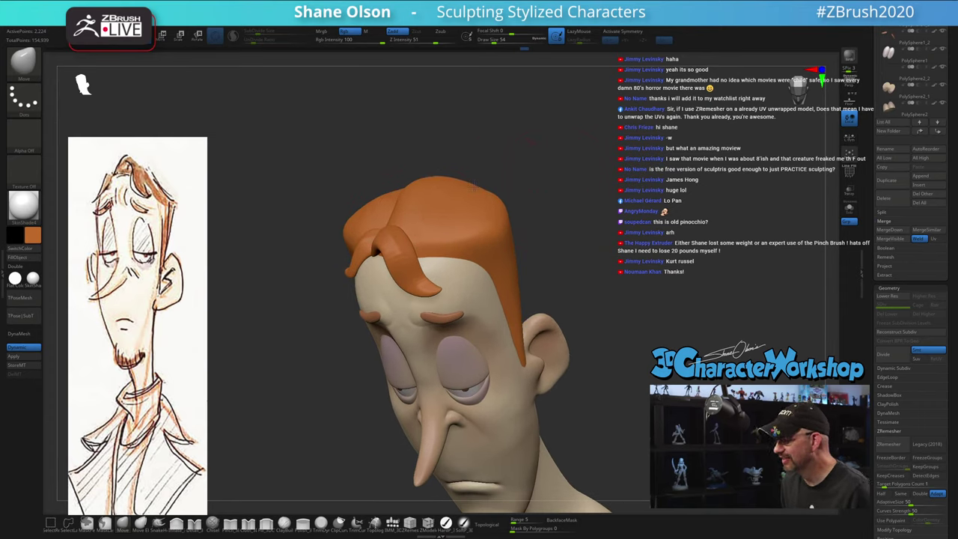
drag(501, 173, 612, 250)
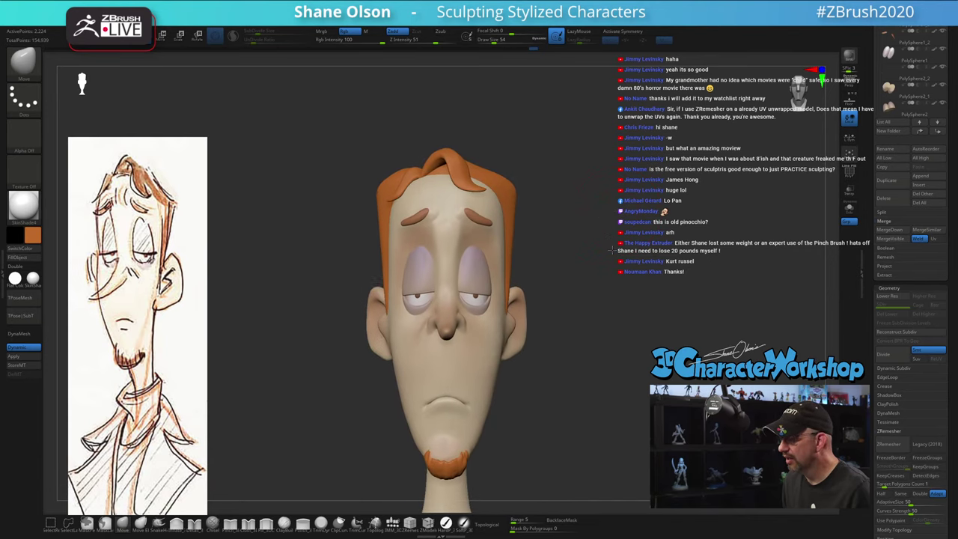
drag(584, 217, 411, 196)
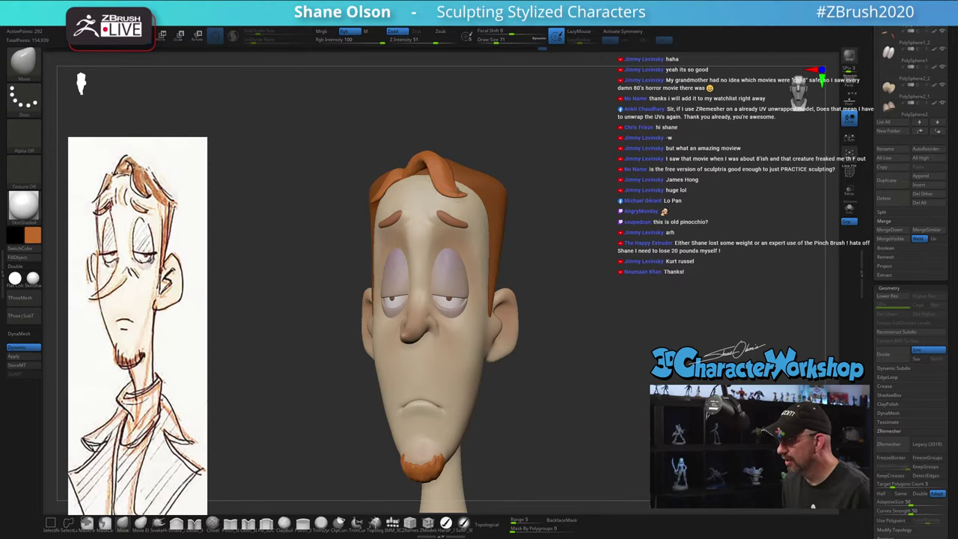
mouse_move(553, 235)
mouse_down()
mouse_move(564, 263)
mouse_move(589, 263)
mouse_move(588, 246)
mouse_move(553, 247)
mouse_up()
Select the HardP brush at draw size 49 and compare the head, neck and torso with the reference sketch
click(446, 523)
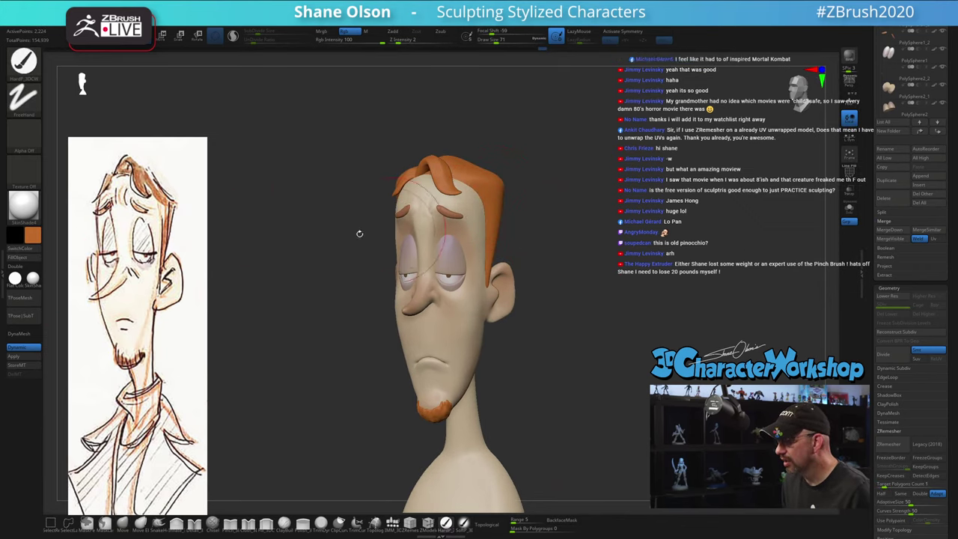
drag(587, 227, 580, 230)
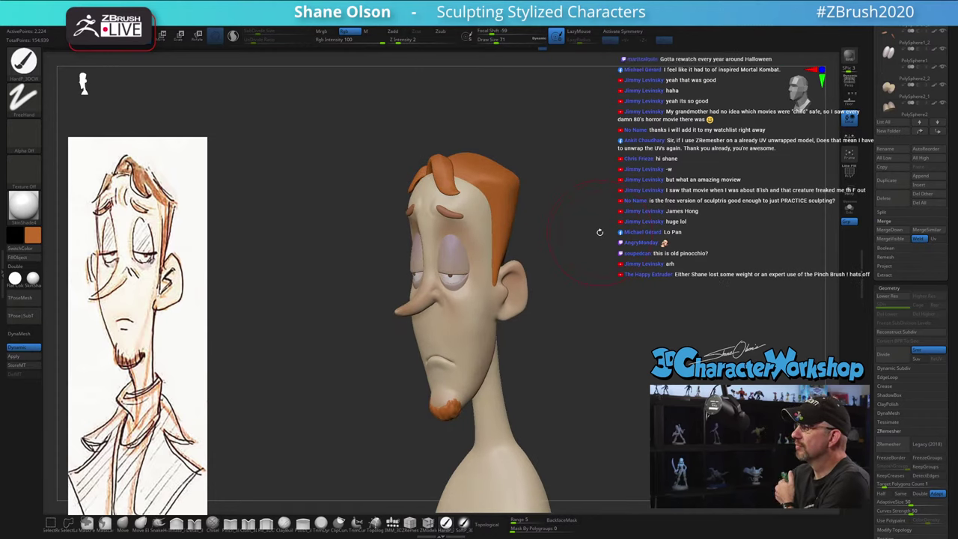
key(s)
drag(620, 244, 617, 245)
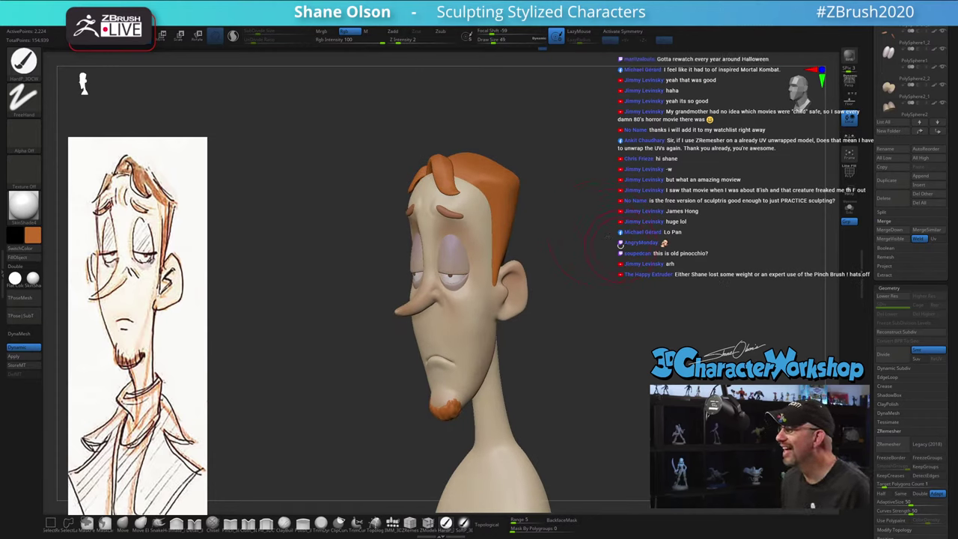
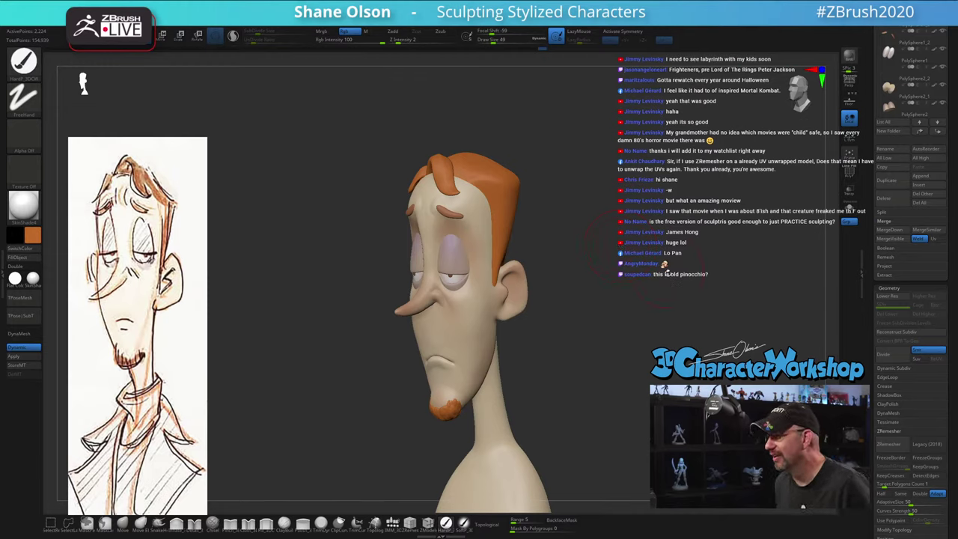
drag(664, 278, 627, 316)
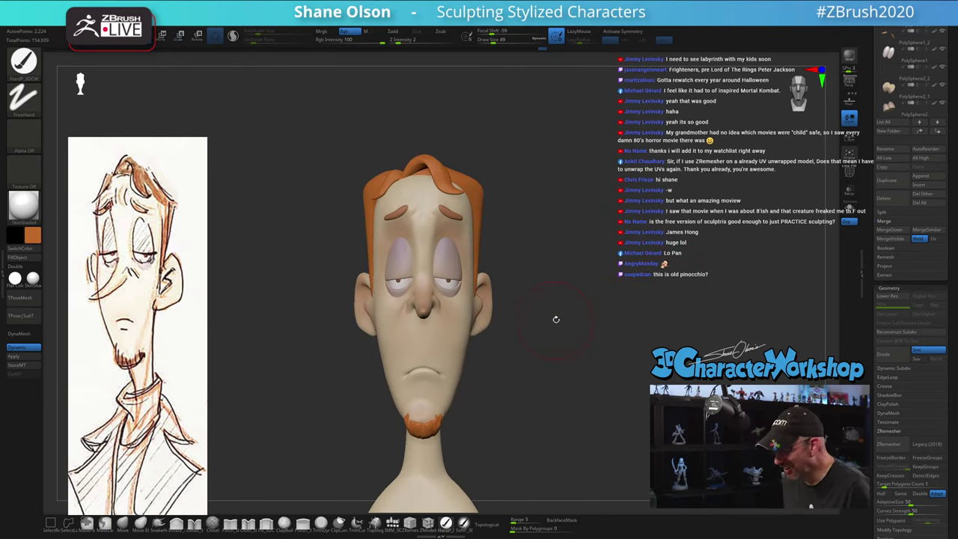
mouse_move(574, 388)
mouse_down()
mouse_move(588, 342)
mouse_move(579, 332)
mouse_up()
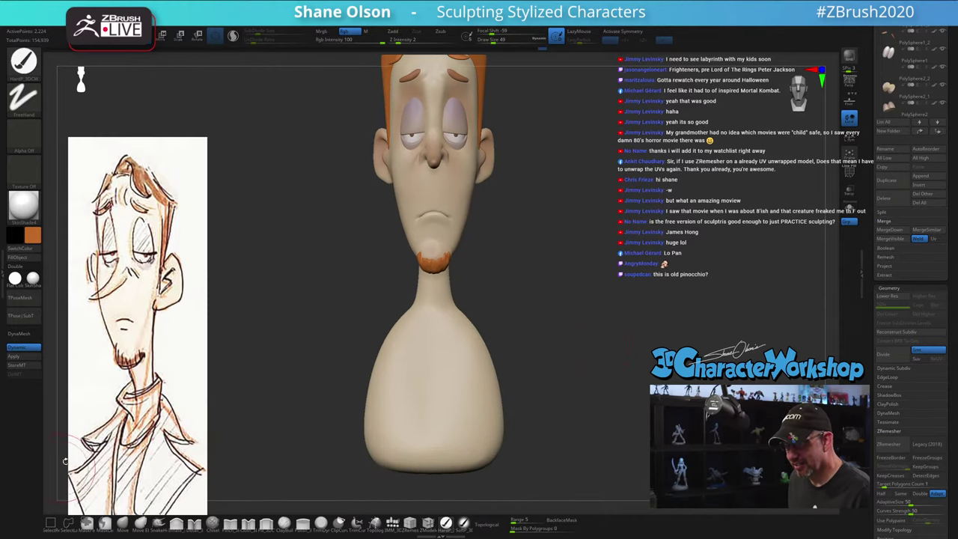
mouse_move(492, 316)
mouse_down()
mouse_move(566, 300)
mouse_move(546, 372)
mouse_up()
drag(546, 285, 569, 298)
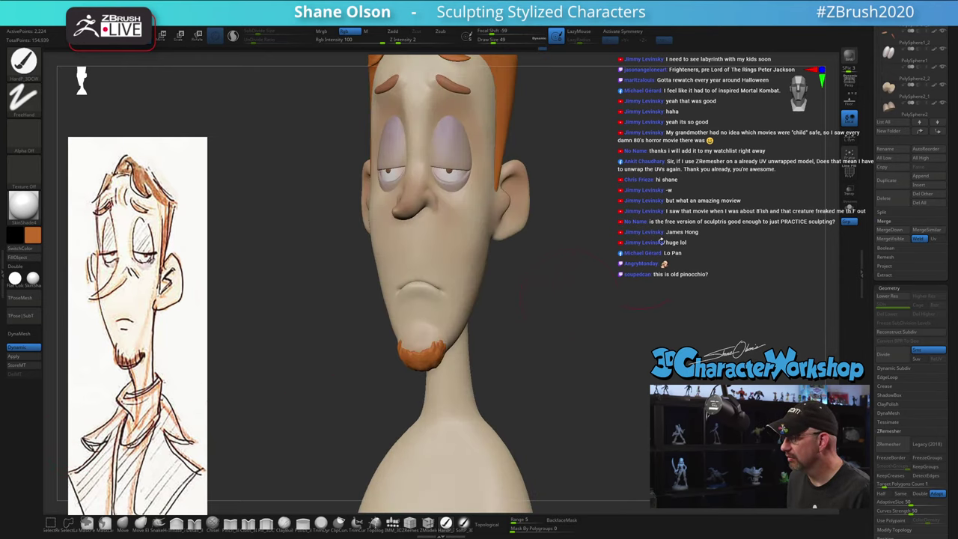
Save the tool as Josh_SkinnyHead_02 in the Twitch\ZTLs folder
drag(876, 76, 876, 342)
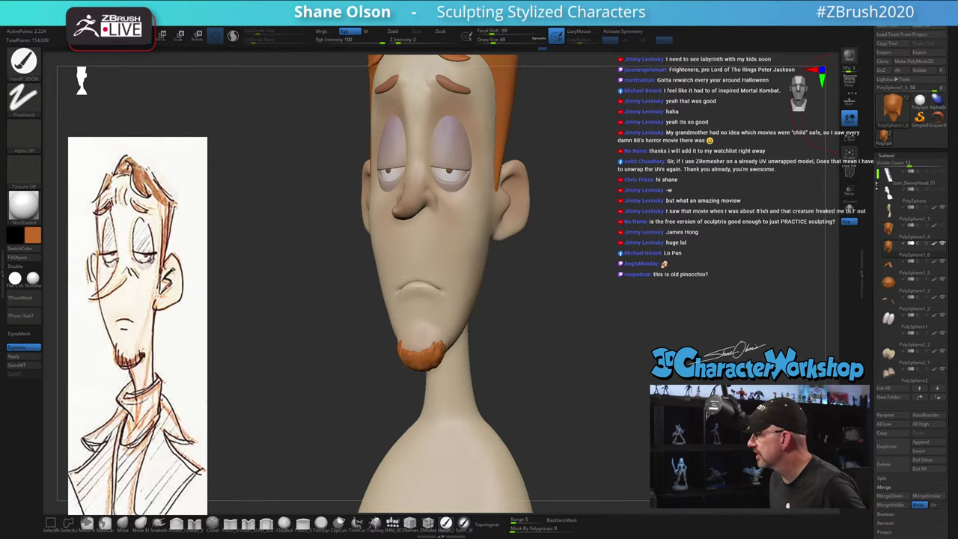
click(923, 30)
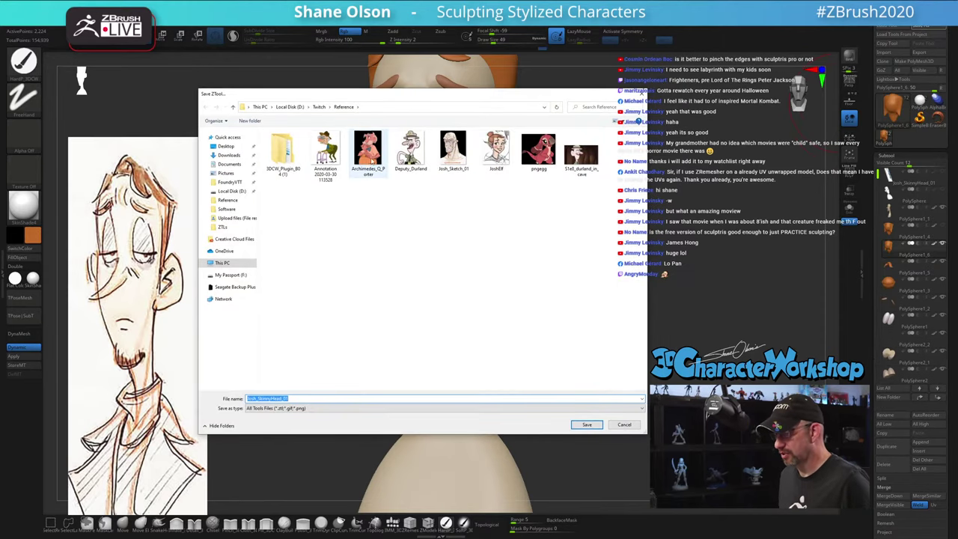
click(319, 107)
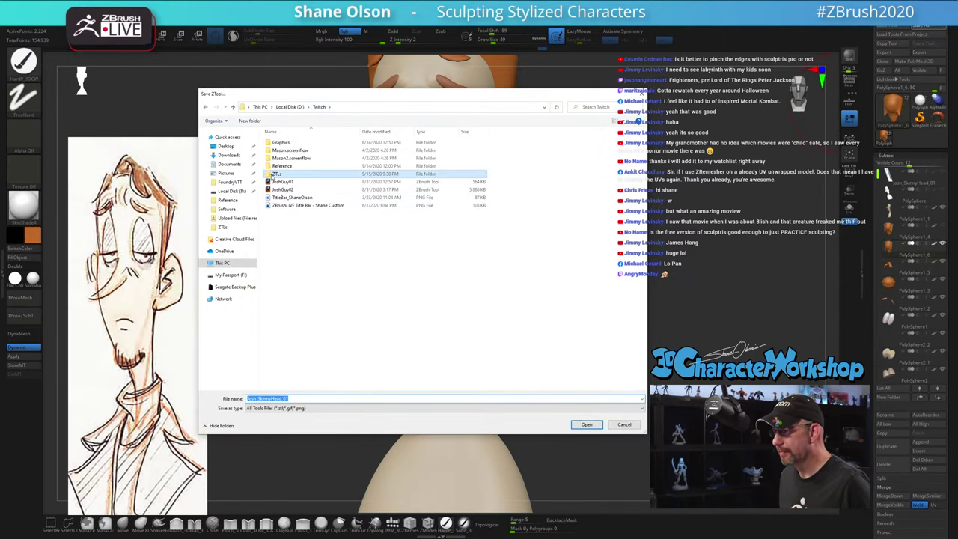
double_click(276, 173)
click(318, 399)
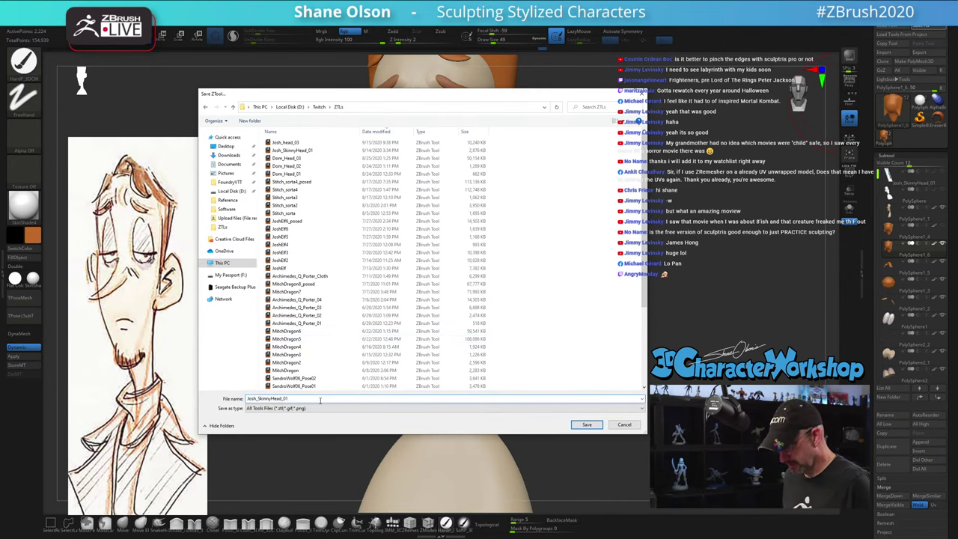
key(Return)
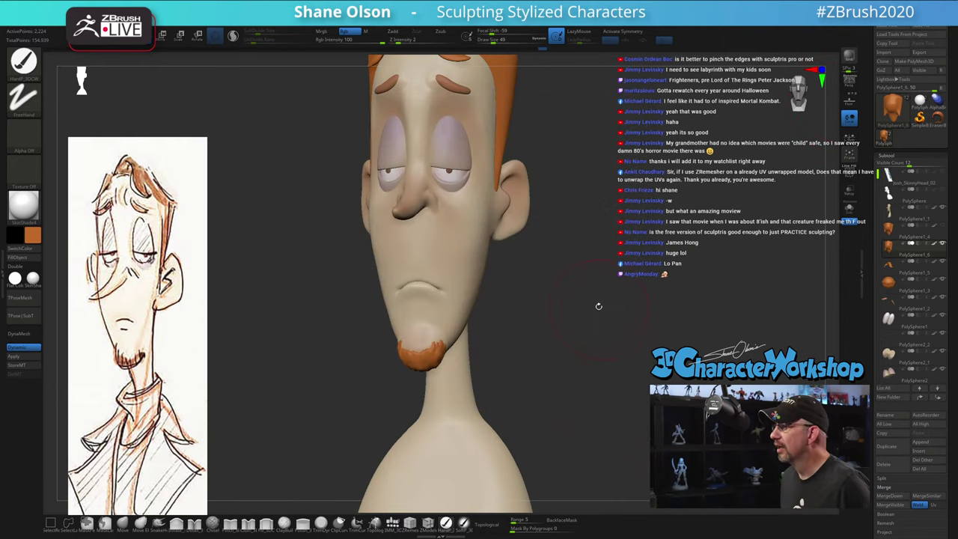
Examine the head, neck and torso proportions from front and three-quarter views against the reference sketch
drag(598, 306, 584, 320)
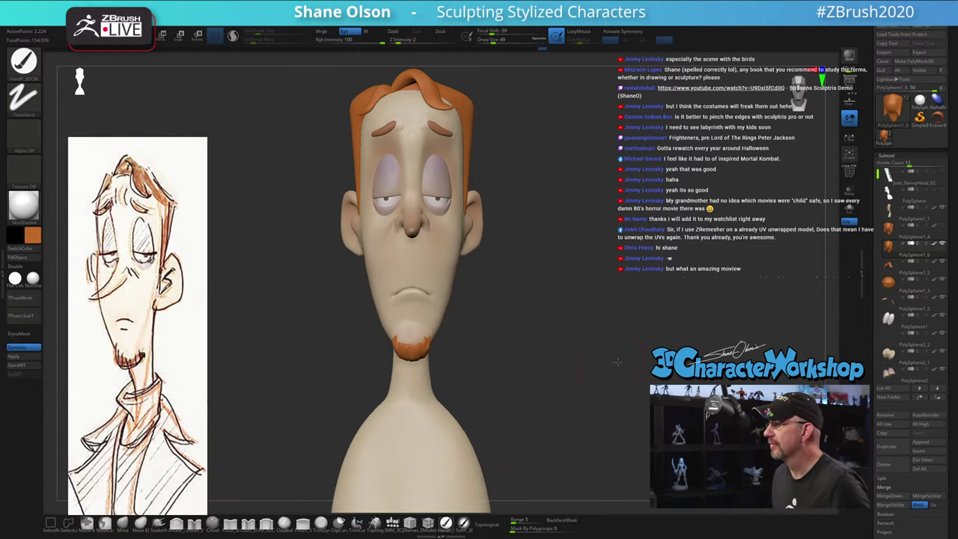
drag(626, 345, 608, 312)
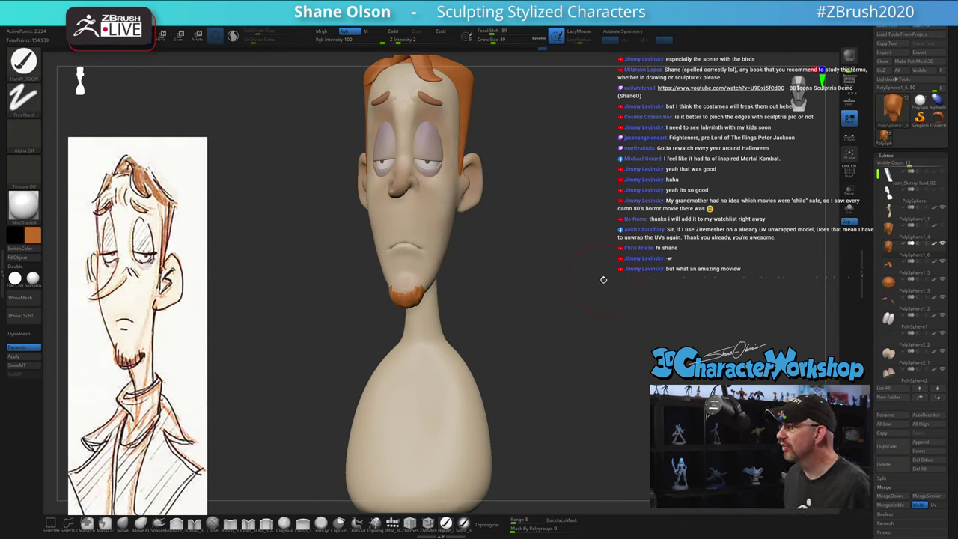
drag(603, 279, 598, 258)
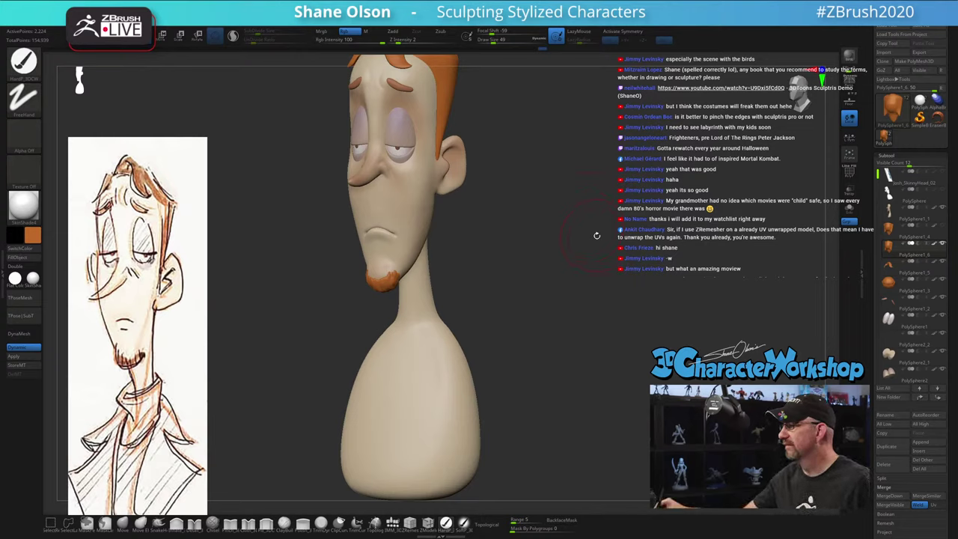
mouse_move(541, 329)
mouse_down()
mouse_move(552, 321)
mouse_move(546, 334)
mouse_up()
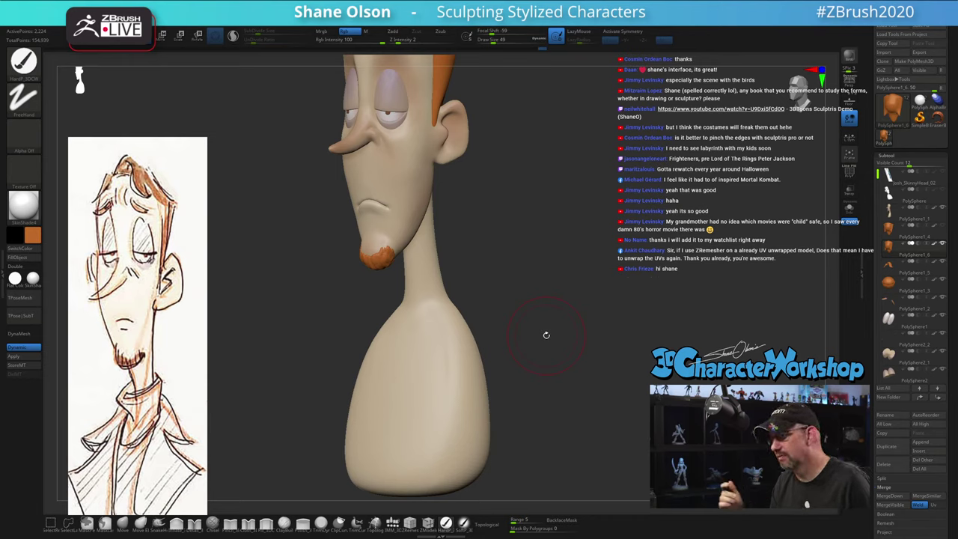
mouse_move(576, 299)
mouse_down()
mouse_move(585, 297)
mouse_move(575, 309)
mouse_up()
alt+drag(546, 354, 579, 404)
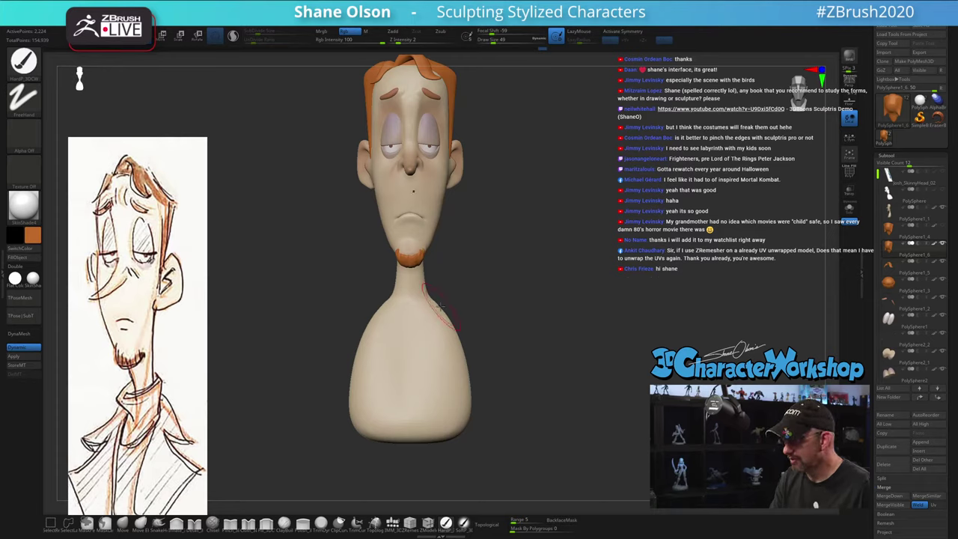
alt+drag(506, 303, 535, 291)
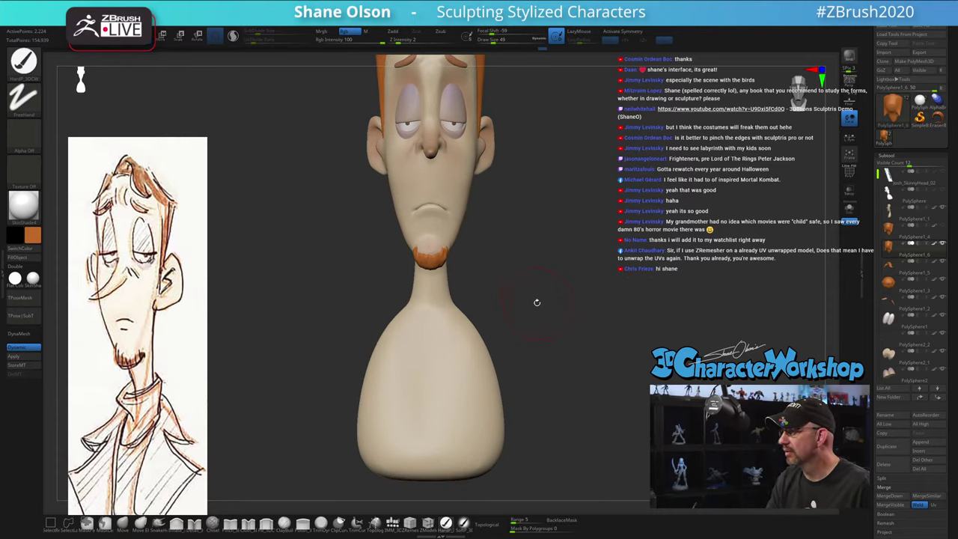
alt+drag(562, 255, 558, 269)
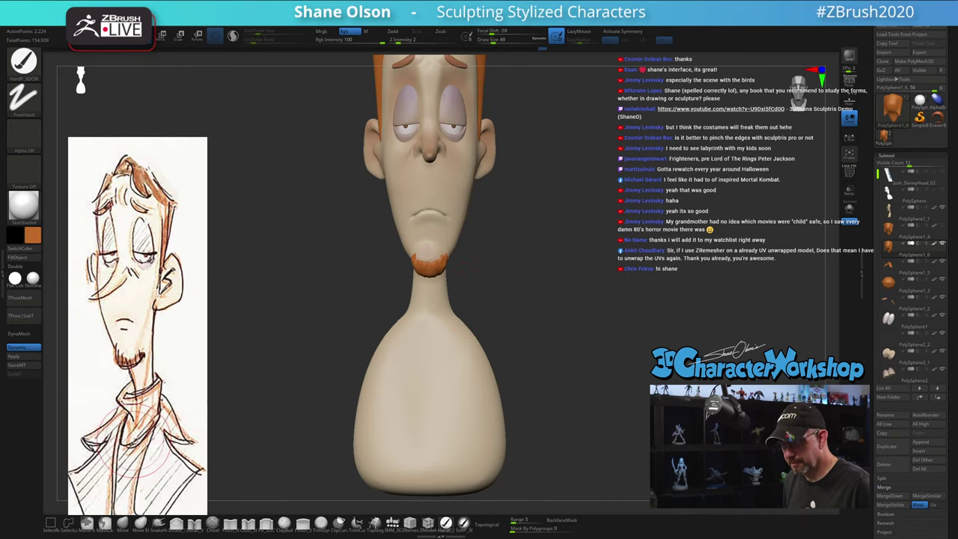
alt+drag(269, 340, 278, 308)
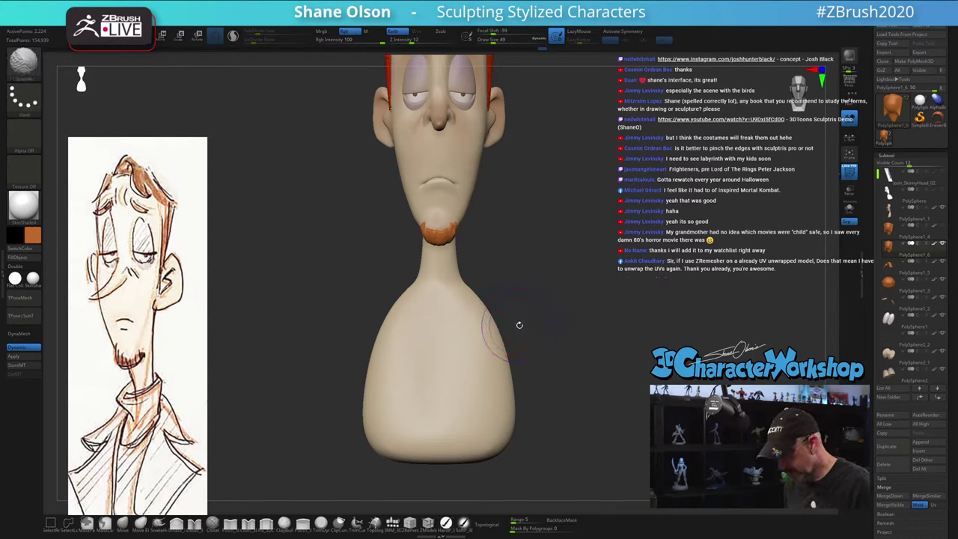
Show the wireframe, activate the head-and-body subtool, and enable Sculptris Pro with a Subdivide Size of 0.08985
key(shift+f)
mouse_move(571, 299)
mouse_down()
mouse_move(561, 310)
mouse_move(590, 297)
mouse_move(592, 250)
mouse_up()
key(s)
key(shift)
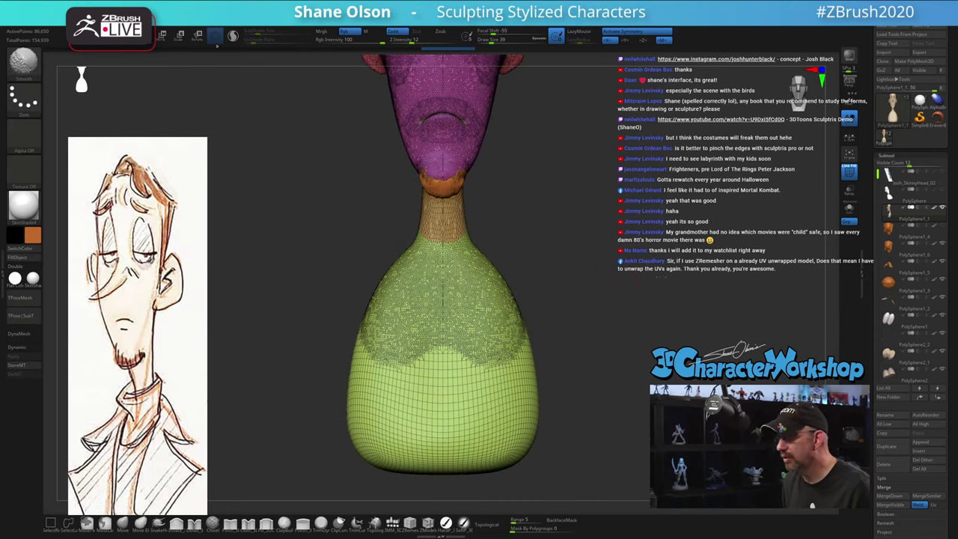
click(232, 36)
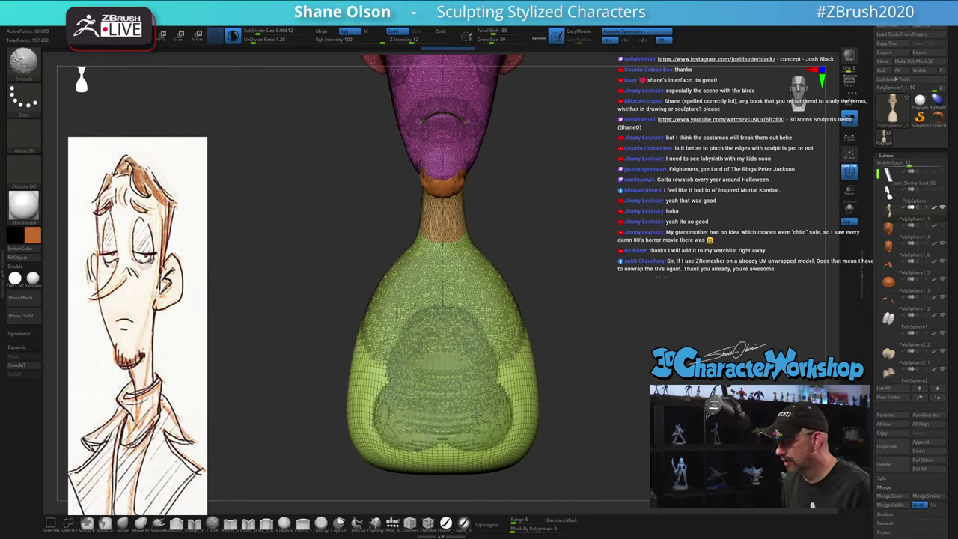
shift+click(261, 34)
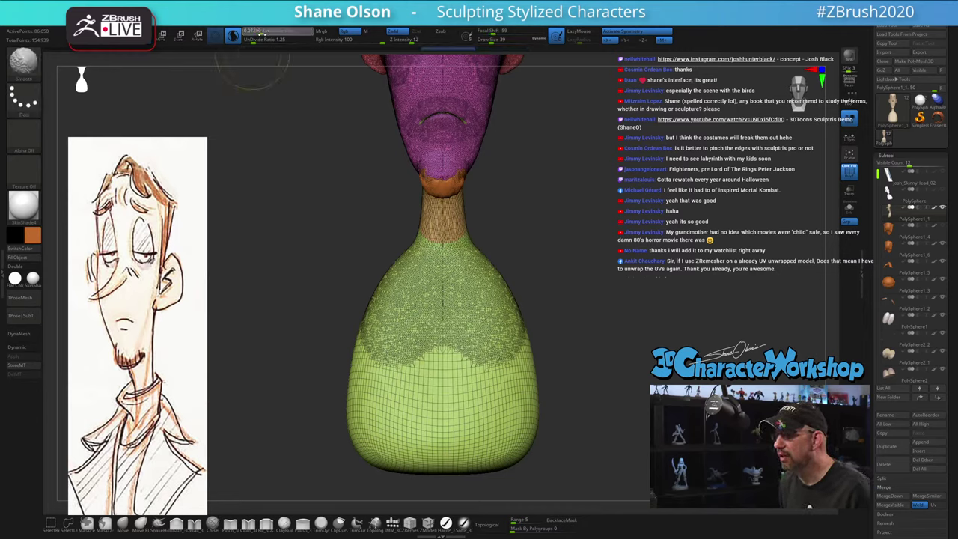
shift+drag(262, 35, 261, 35)
Retessellate the torso's front, side and back with the Smooth brush at draw size 39
mouse_move(415, 389)
shift+mouse_down()
mouse_move(442, 412)
mouse_move(479, 404)
mouse_move(488, 470)
mouse_move(441, 460)
shift+mouse_up()
drag(643, 340, 554, 346)
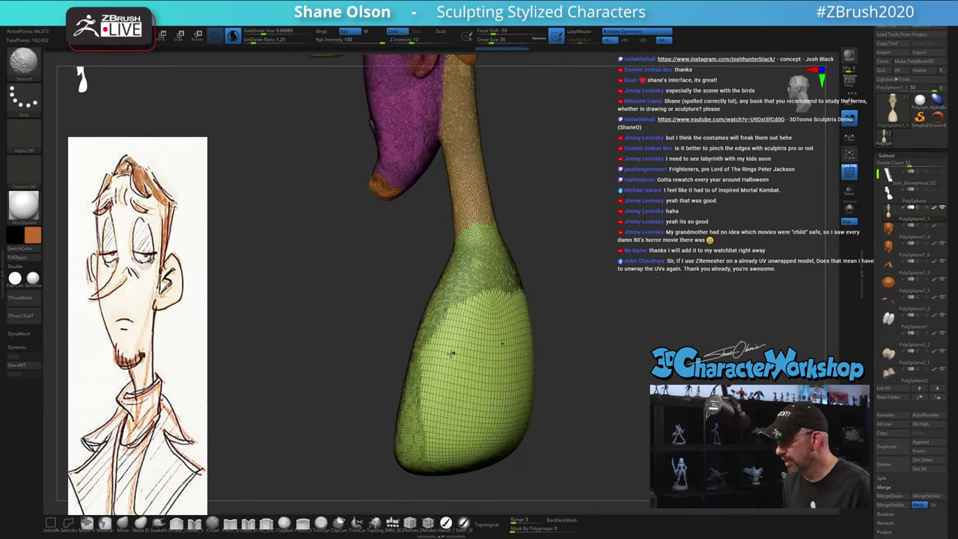
mouse_move(451, 352)
shift+mouse_down()
mouse_move(455, 301)
mouse_move(507, 423)
mouse_move(442, 404)
mouse_move(464, 453)
mouse_move(494, 443)
shift+mouse_up()
drag(614, 378, 613, 419)
shift+drag(528, 455, 494, 488)
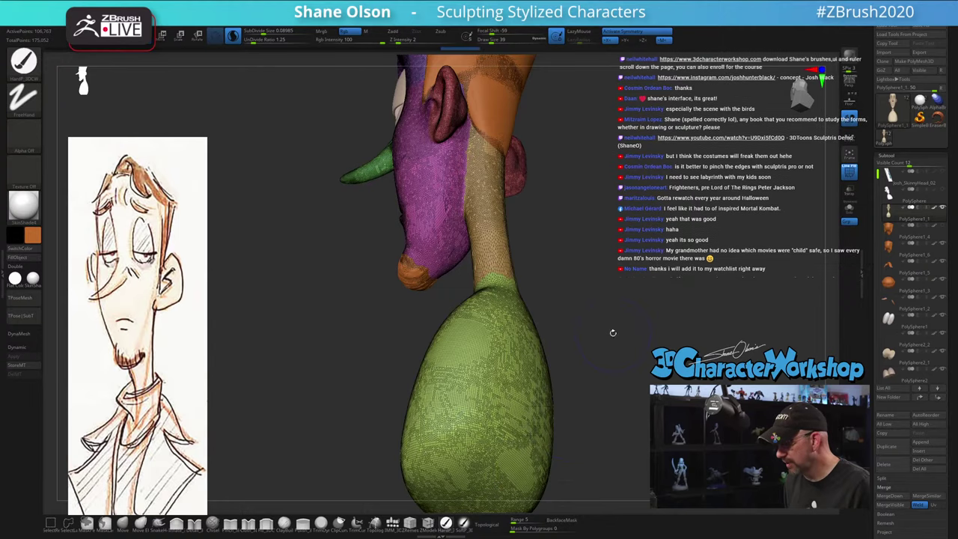
drag(611, 332, 653, 362)
shift+drag(583, 314, 619, 280)
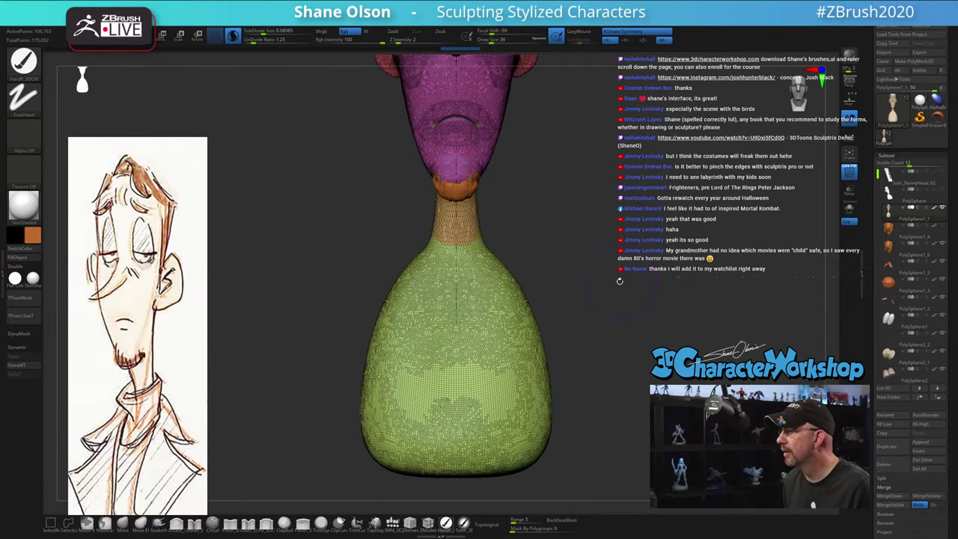
mouse_move(585, 353)
alt+mouse_down()
mouse_move(540, 366)
mouse_move(584, 369)
alt+mouse_up()
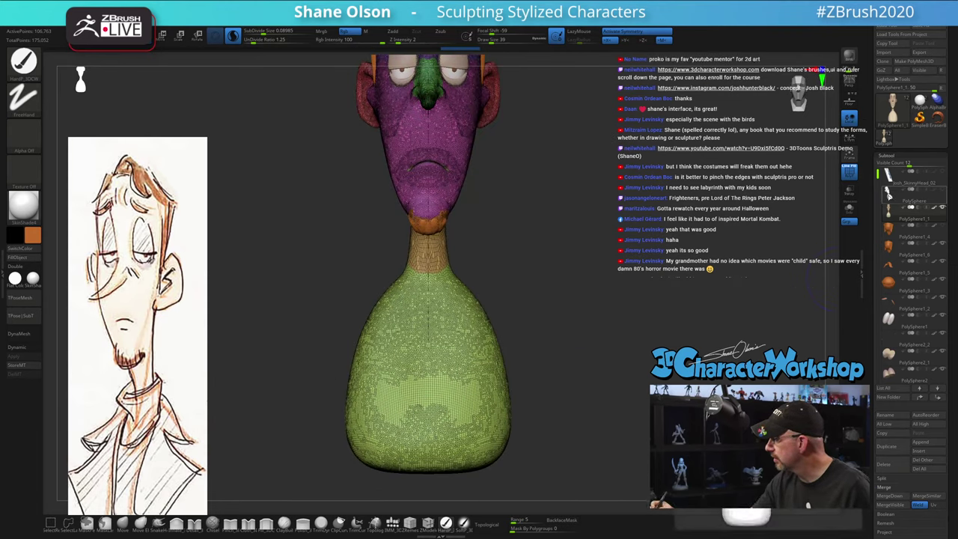
Isolate the low-poly blockout subtool of the head and torso and delete it, along with the detailed body subtool
click(891, 196)
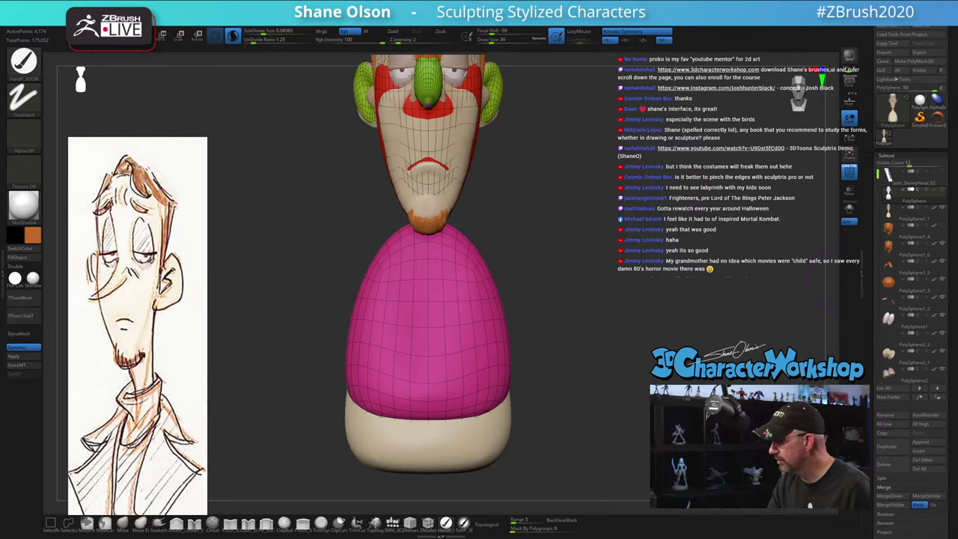
drag(829, 298, 783, 303)
click(848, 209)
mouse_move(825, 220)
mouse_down()
mouse_move(664, 343)
mouse_move(793, 346)
mouse_up()
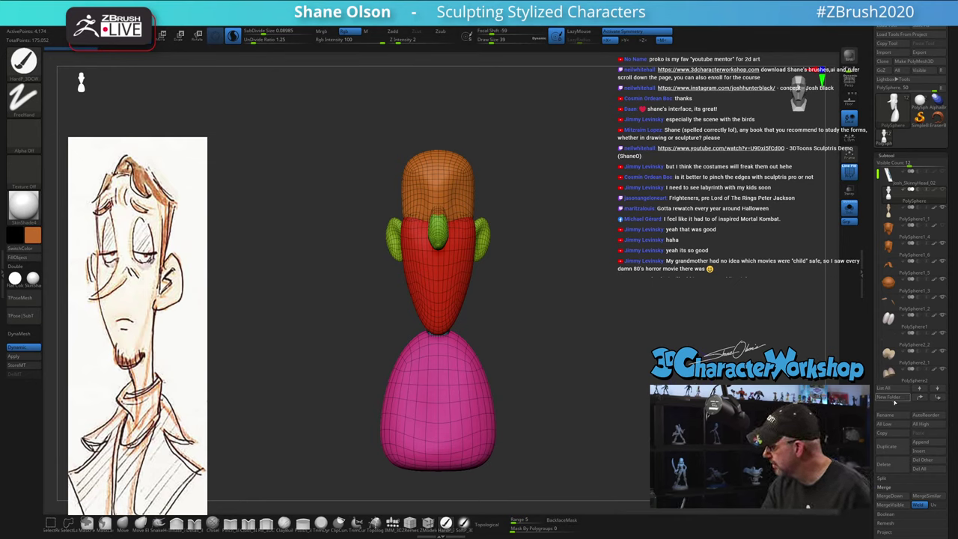
click(888, 463)
click(886, 481)
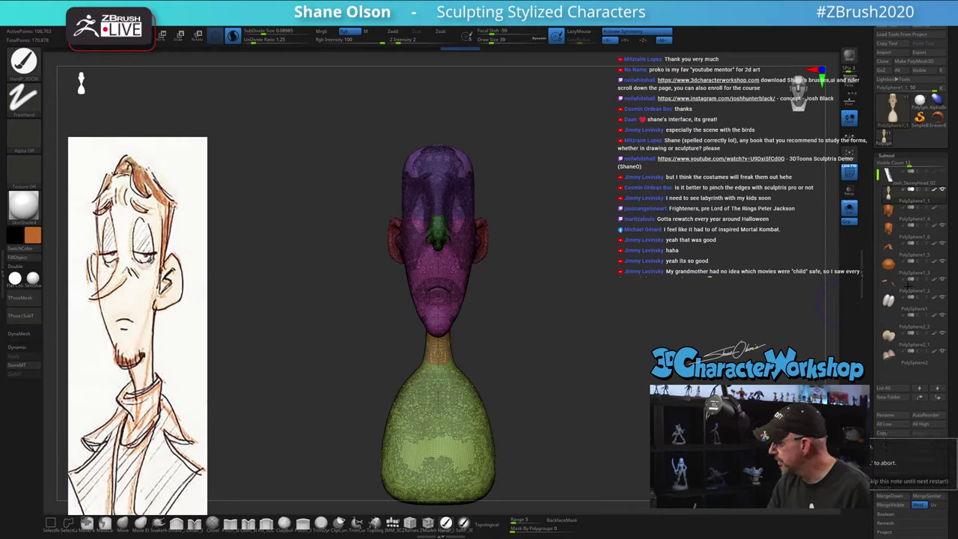
key(Return)
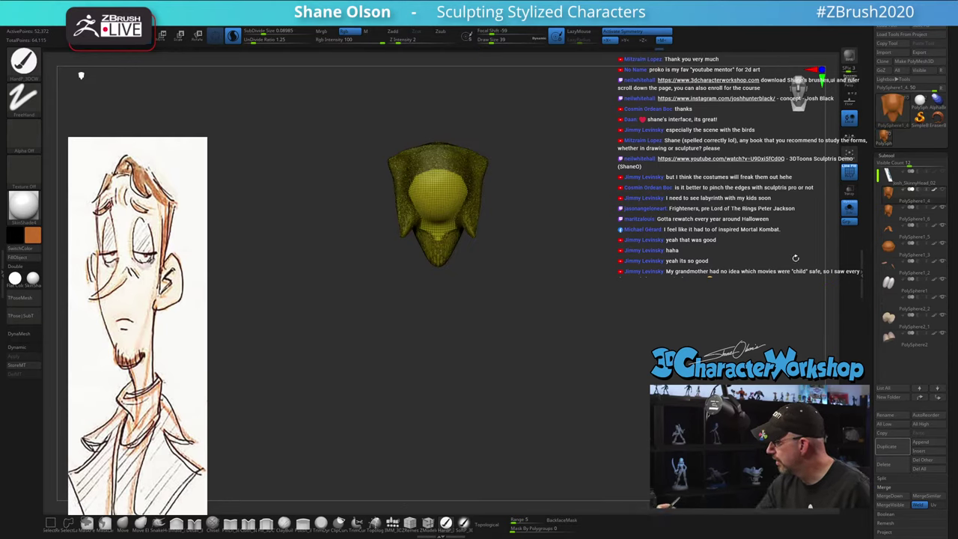
Check the subtool list for the detailed body and reload the saved Josh_SkinnyHead_02 tool
click(890, 193)
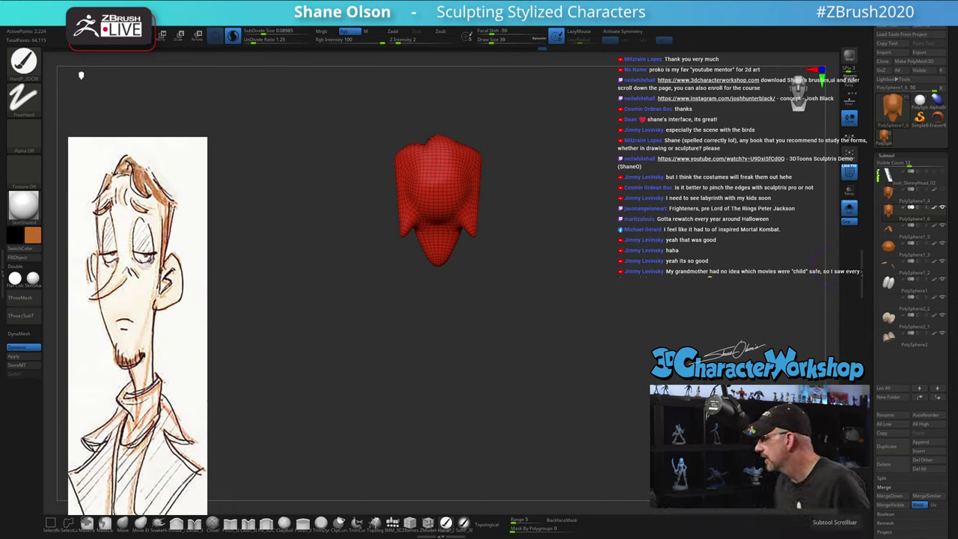
scroll(866, 236, down, 3)
scroll(866, 236, up, 3)
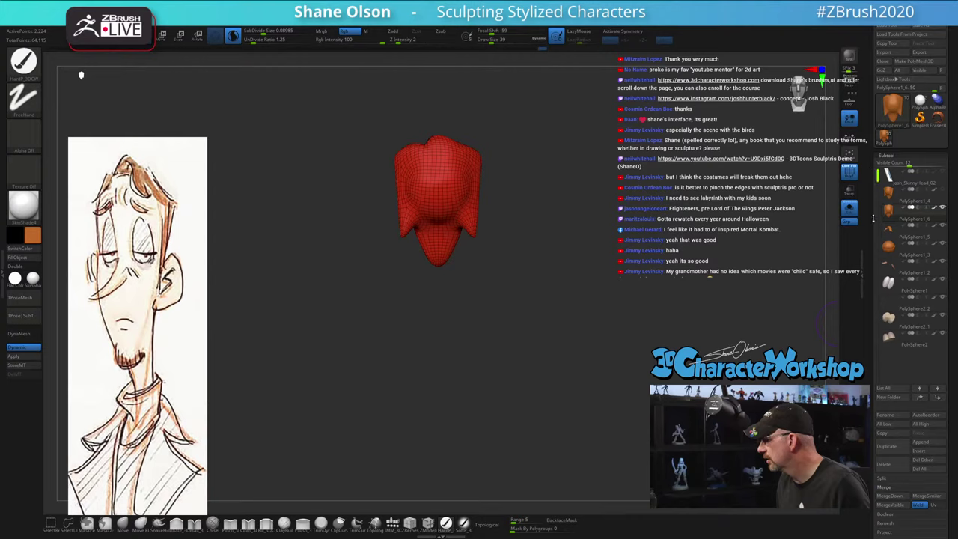
drag(718, 150, 717, 119)
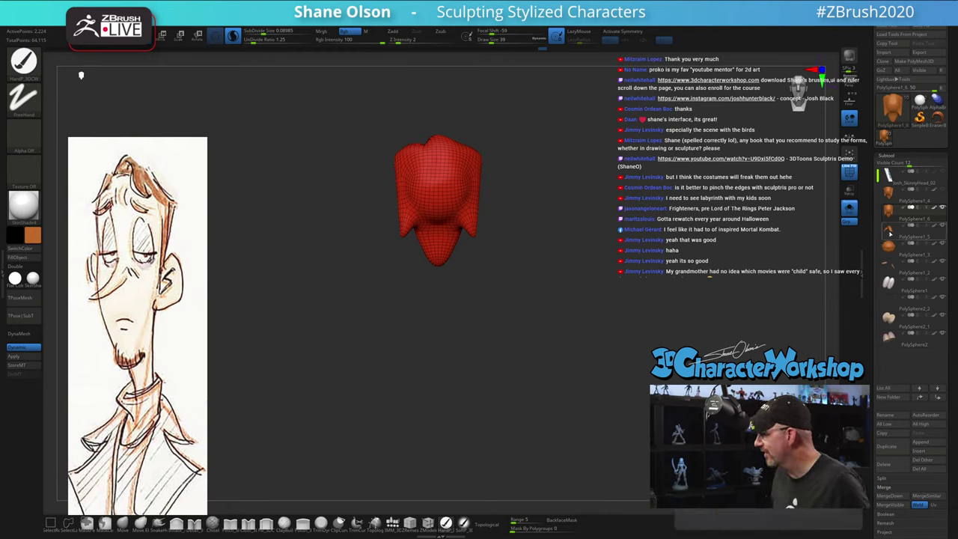
alt+drag(741, 196, 709, 219)
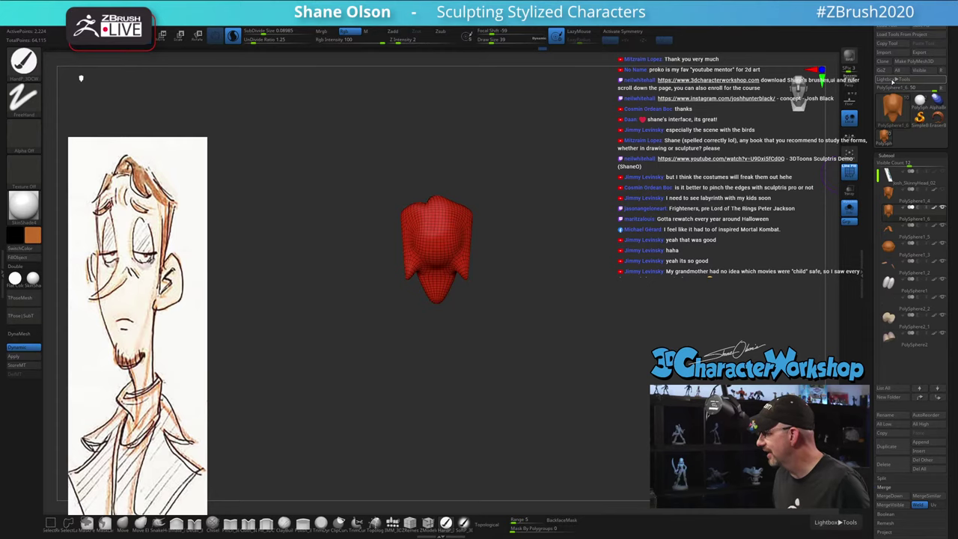
click(887, 29)
click(315, 142)
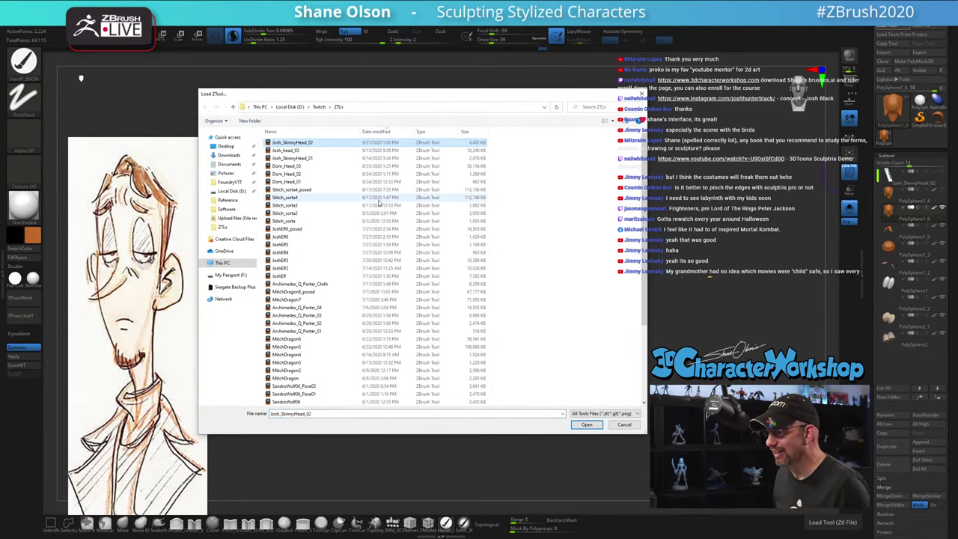
click(587, 424)
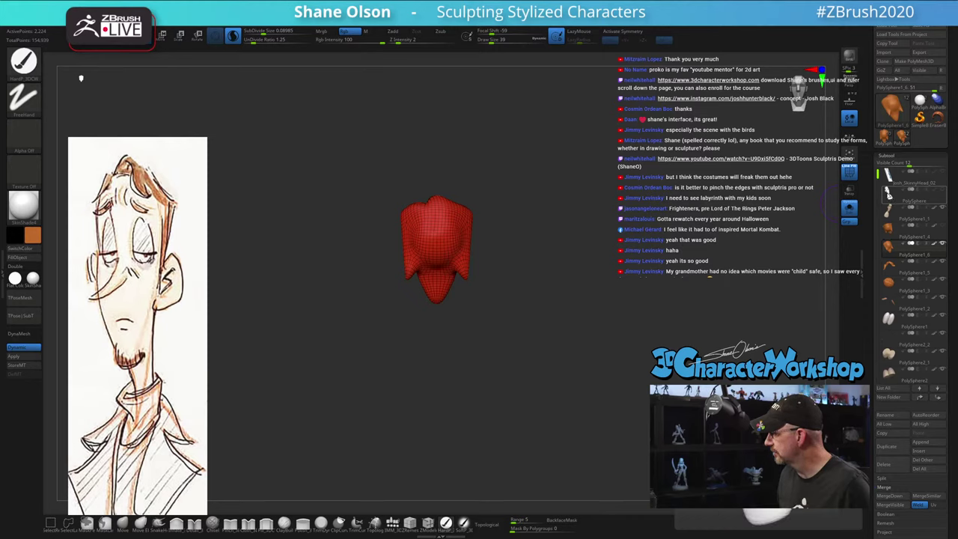
Delete the low-poly PolySphere blockout subtool from the reloaded model
click(891, 200)
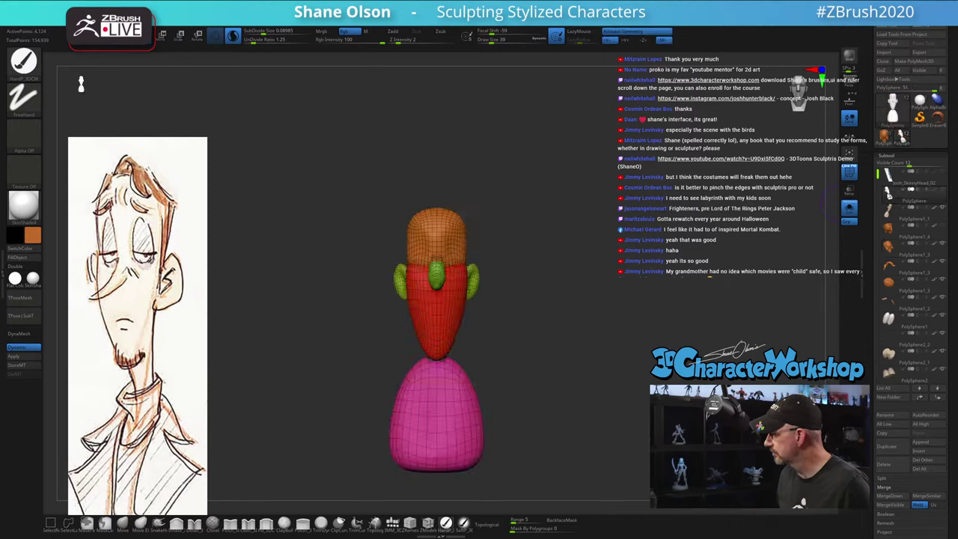
click(885, 464)
click(759, 481)
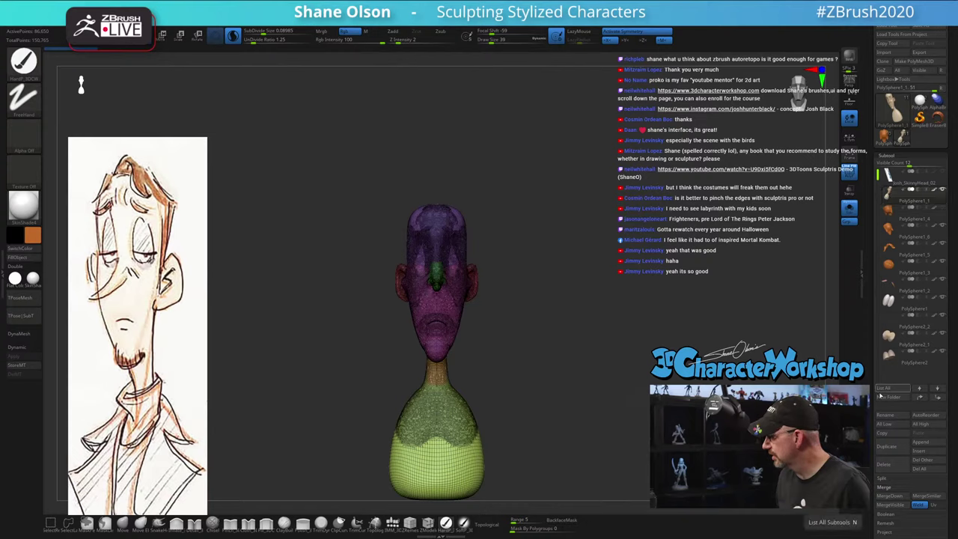
Duplicate the detailed head-and-body subtool and hide the original copy
click(885, 446)
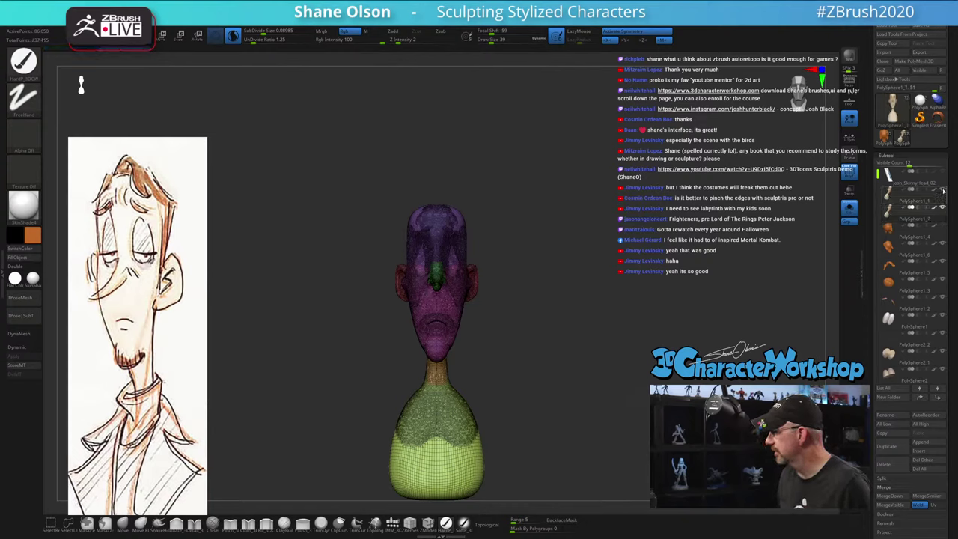
click(942, 191)
drag(614, 240, 573, 244)
Turn off the wireframe display and Solo mode so the duplicated body is viewed with the hair and facial parts
key(shift+f)
alt+drag(575, 301, 584, 259)
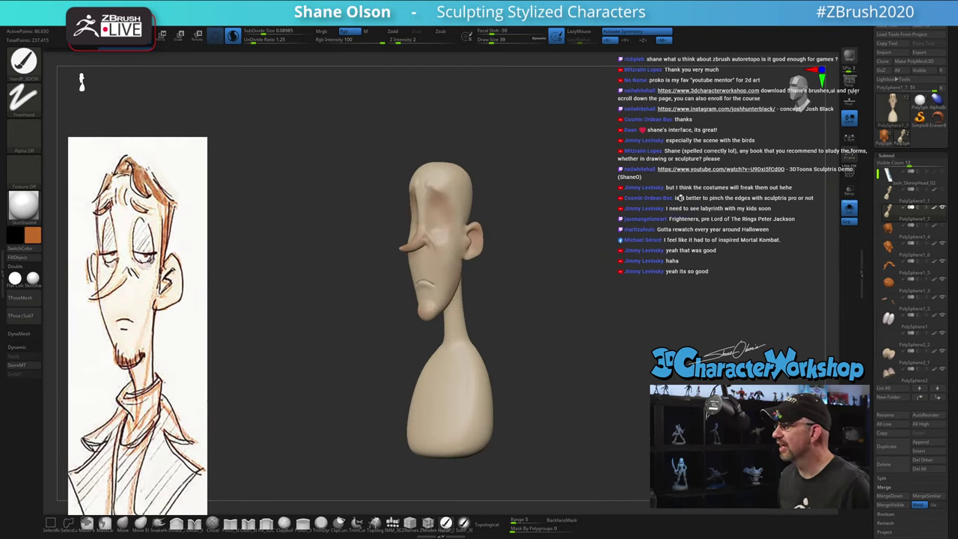
click(848, 209)
mouse_move(647, 227)
alt+mouse_down()
mouse_move(649, 208)
mouse_move(642, 287)
alt+mouse_up()
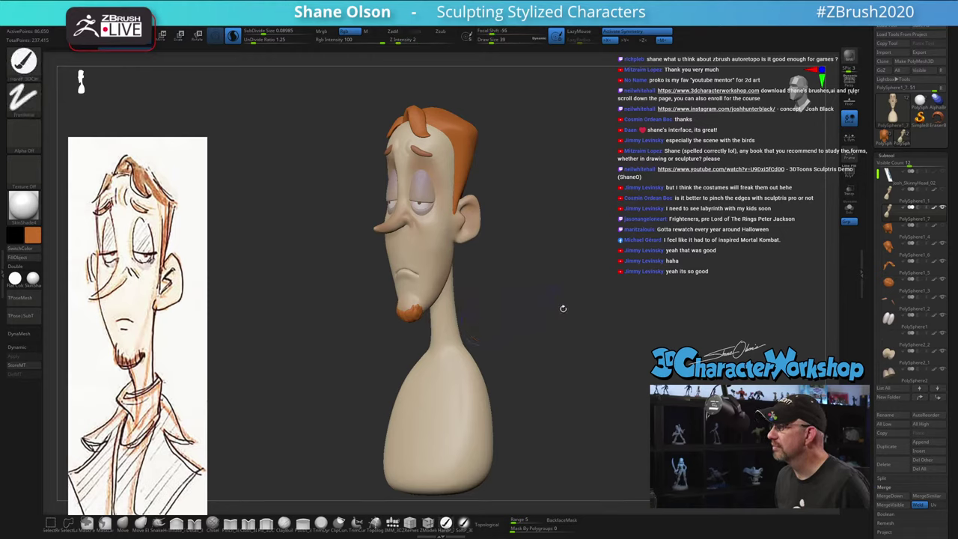
shift+drag(562, 308, 583, 306)
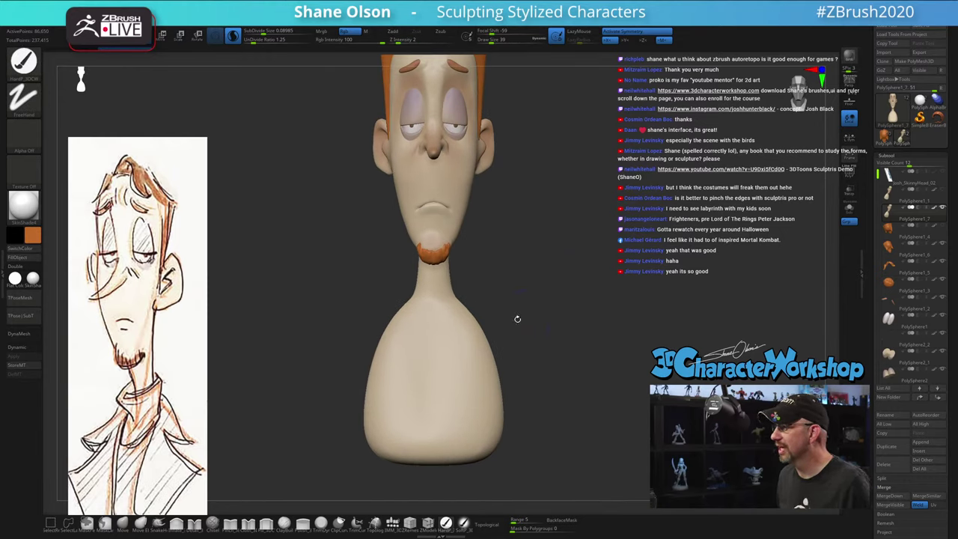
key(shift)
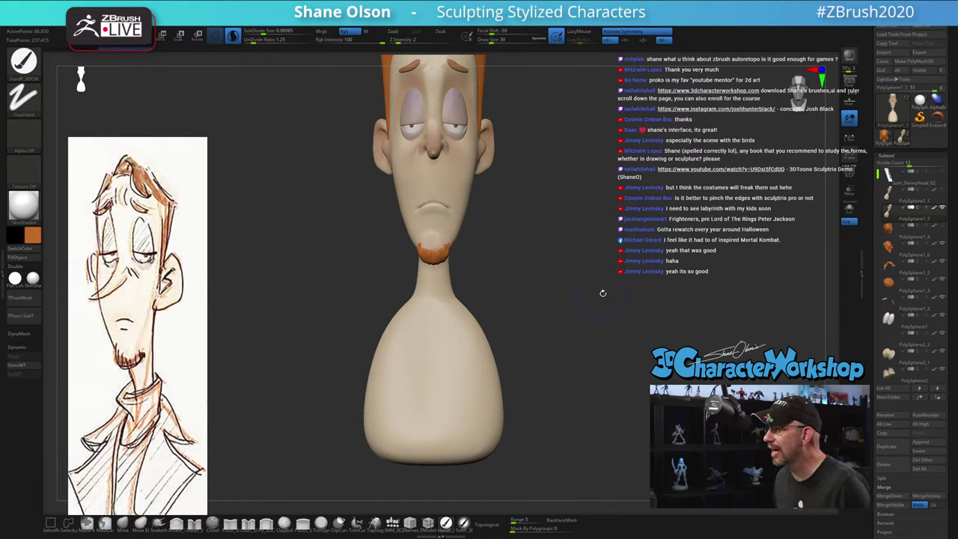
mouse_move(602, 292)
mouse_down()
mouse_move(614, 293)
mouse_move(601, 293)
mouse_up()
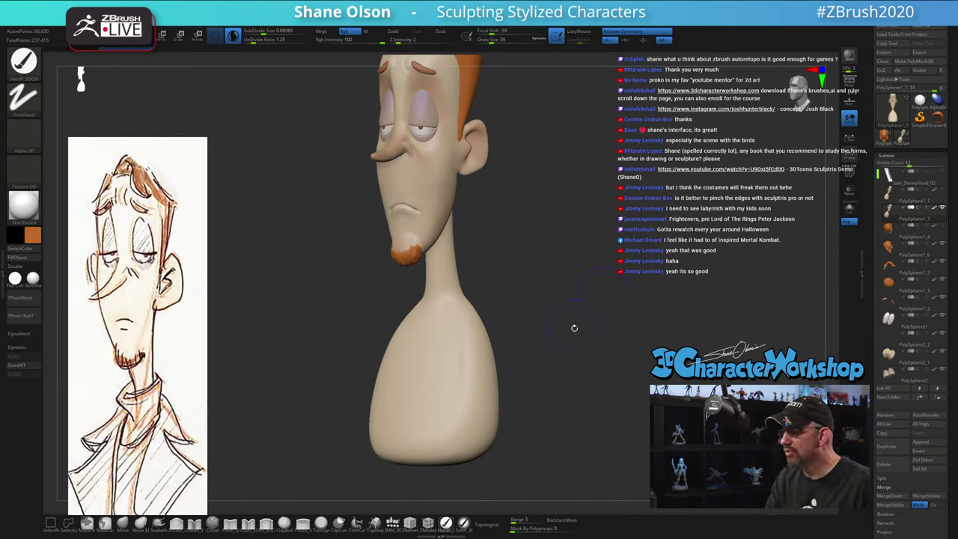
shift+drag(582, 341, 584, 341)
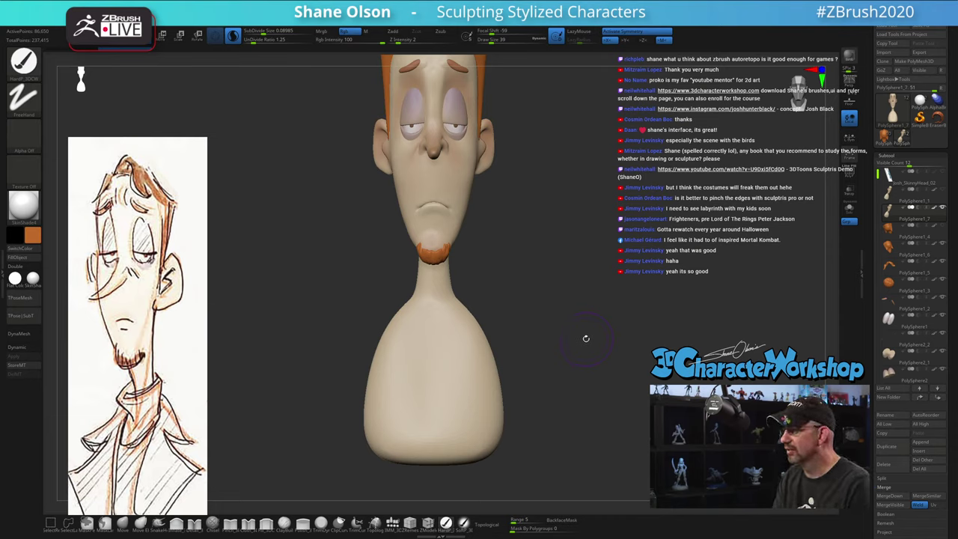
Show the polygroup wireframe and smooth the front, side and back of the torso with Sculptris Pro to retessellate its mesh more densely
mouse_move(555, 372)
mouse_down()
mouse_move(555, 346)
mouse_move(547, 359)
mouse_up()
key(shift+f)
mouse_move(428, 371)
shift+mouse_down()
mouse_move(438, 426)
mouse_move(473, 408)
mouse_move(486, 359)
mouse_move(543, 404)
shift+mouse_up()
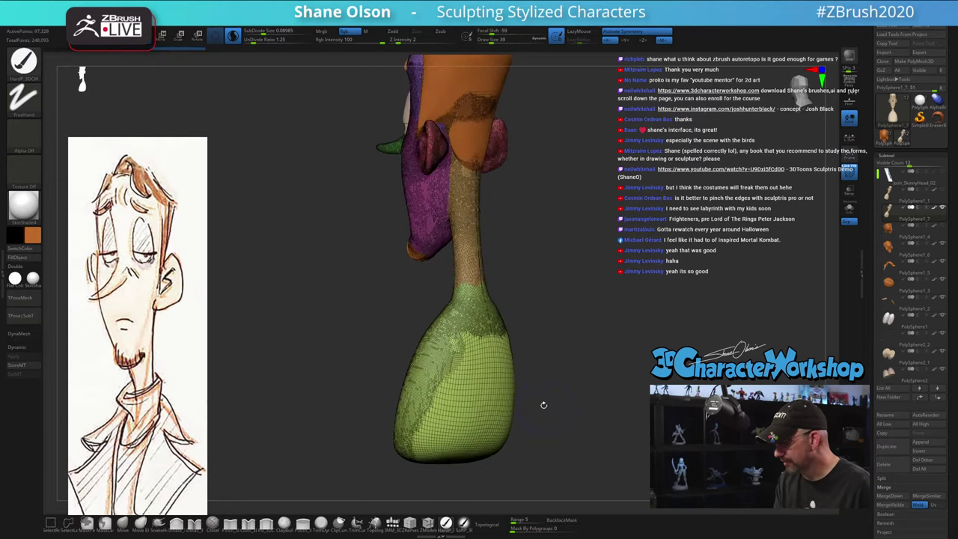
mouse_move(486, 352)
shift+mouse_down()
mouse_move(483, 408)
mouse_move(448, 404)
shift+mouse_up()
shift+drag(441, 438, 485, 432)
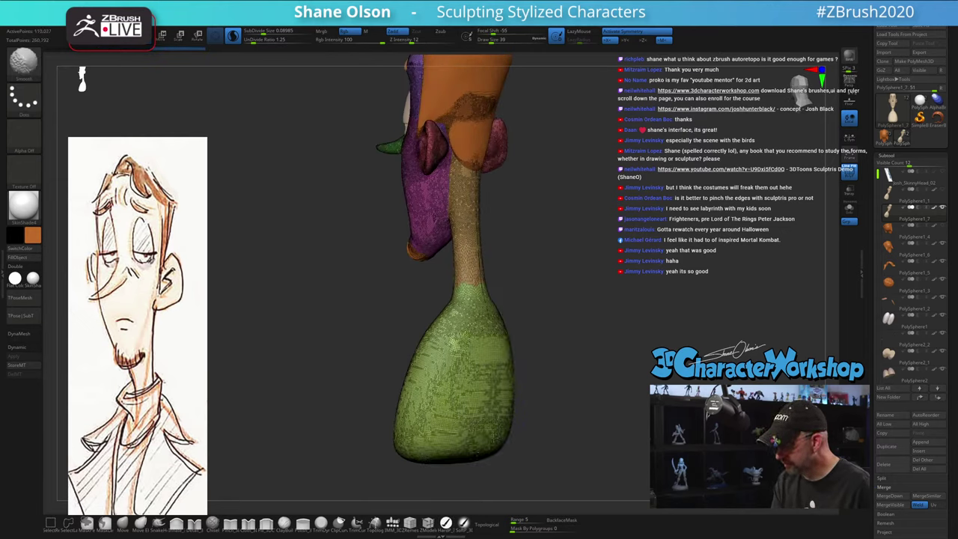
drag(549, 424, 598, 434)
shift+drag(449, 453, 423, 470)
drag(530, 409, 621, 437)
alt+drag(578, 394, 616, 423)
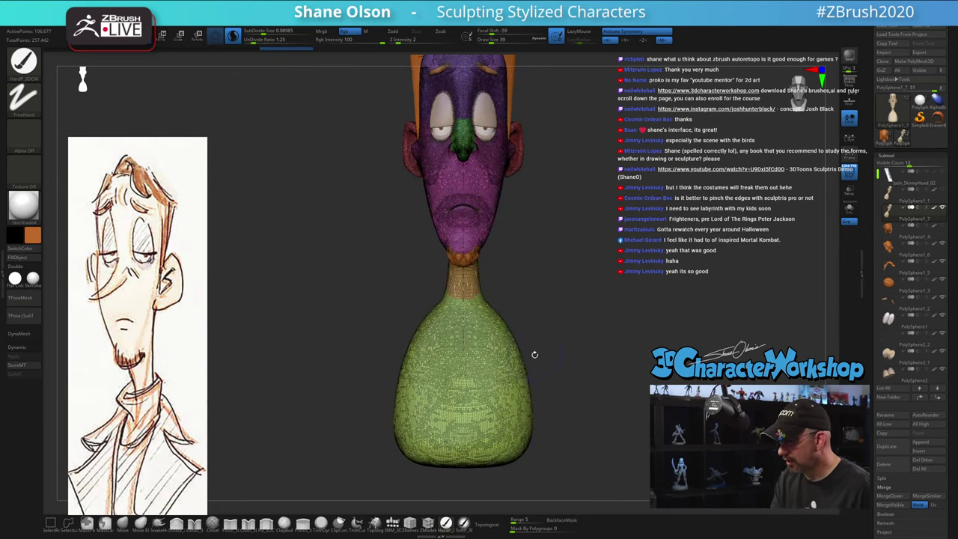
Paint a symmetrical mask across the middle of the chest and hide the wireframe display
mouse_move(532, 355)
mouse_down()
mouse_move(581, 349)
mouse_move(577, 371)
mouse_move(584, 329)
mouse_up()
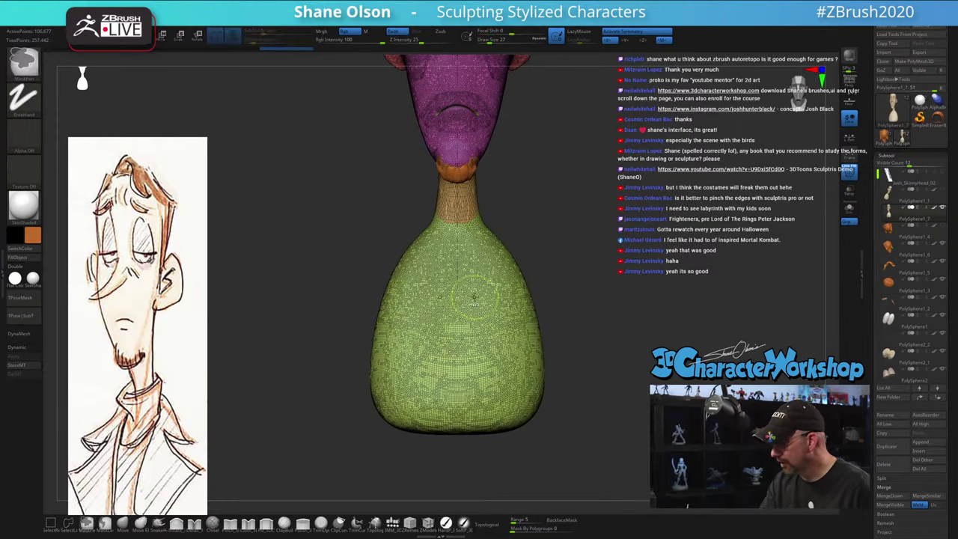
mouse_move(474, 299)
ctrl+mouse_down()
mouse_move(471, 329)
mouse_move(461, 307)
ctrl+mouse_up()
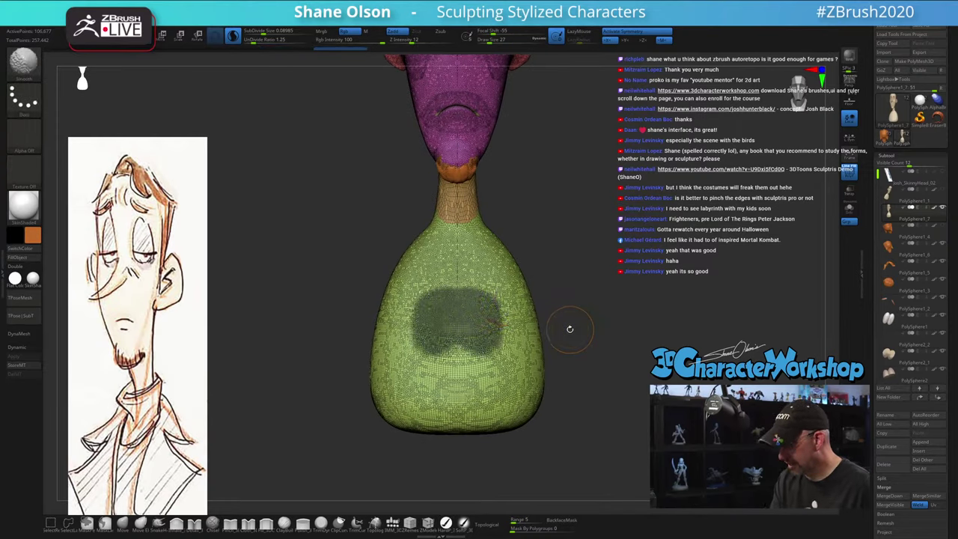
key(shift+f)
drag(585, 330, 563, 343)
alt+right_drag(522, 295, 521, 321)
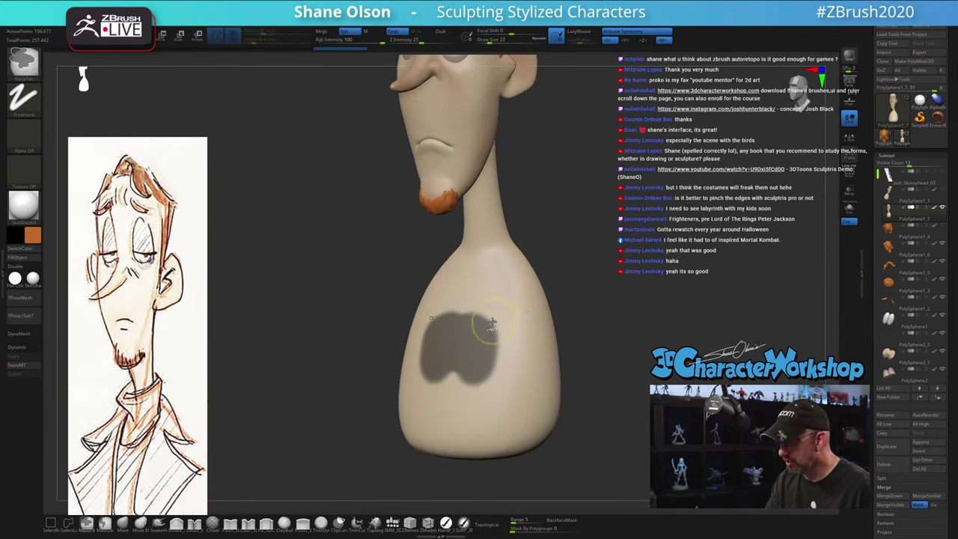
Mask the chest, shoulders and back of the torso around a rounded neckline at the base of the neck
ctrl+drag(510, 289, 485, 327)
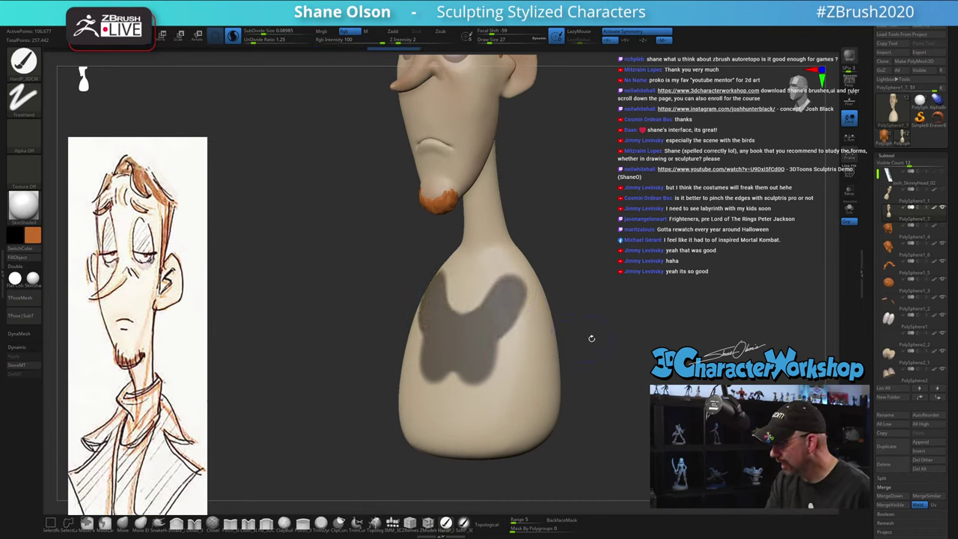
mouse_move(591, 338)
mouse_down()
mouse_move(605, 292)
mouse_move(594, 330)
mouse_up()
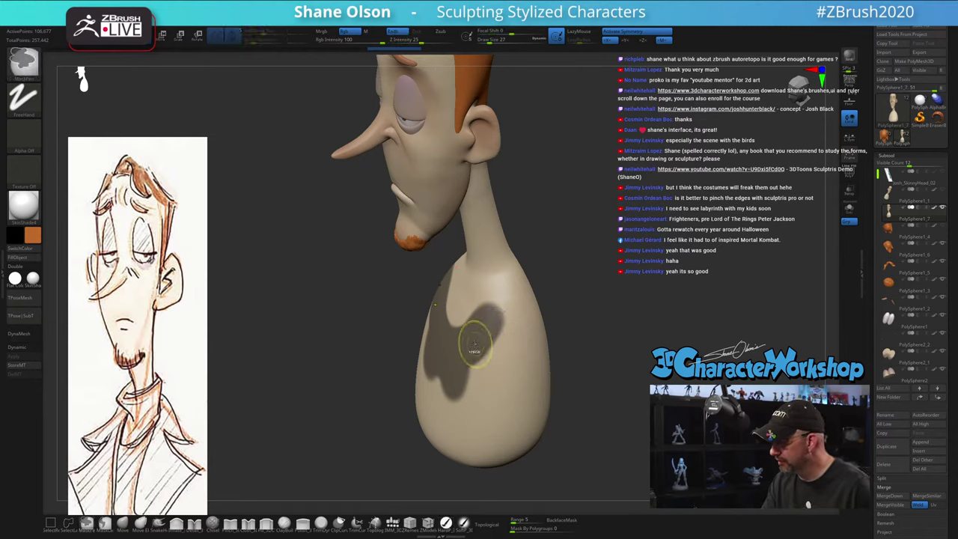
ctrl+drag(470, 333, 528, 293)
mouse_move(592, 306)
mouse_down()
mouse_move(534, 307)
mouse_move(503, 293)
mouse_move(524, 274)
mouse_move(491, 306)
mouse_up()
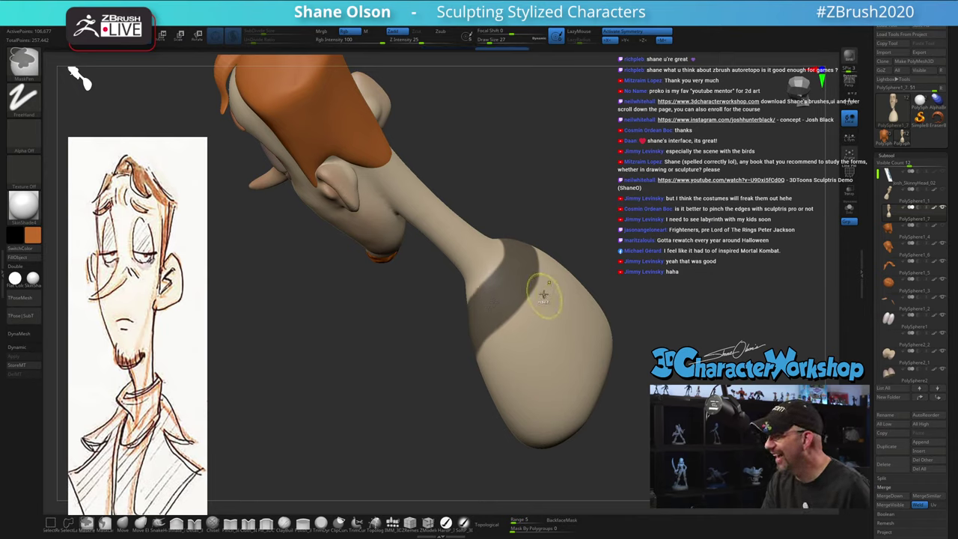
mouse_move(545, 292)
ctrl+mouse_down()
mouse_move(547, 308)
mouse_move(578, 282)
mouse_move(591, 351)
mouse_move(573, 389)
mouse_move(512, 363)
mouse_move(494, 337)
ctrl+mouse_up()
right_drag(494, 337, 579, 367)
mouse_move(579, 387)
ctrl+mouse_down()
mouse_move(554, 411)
mouse_move(592, 376)
mouse_move(547, 394)
mouse_move(538, 411)
ctrl+mouse_up()
mouse_move(561, 393)
right_down()
mouse_move(588, 379)
mouse_move(629, 419)
mouse_move(638, 447)
mouse_move(614, 479)
mouse_move(646, 447)
mouse_move(604, 440)
right_up()
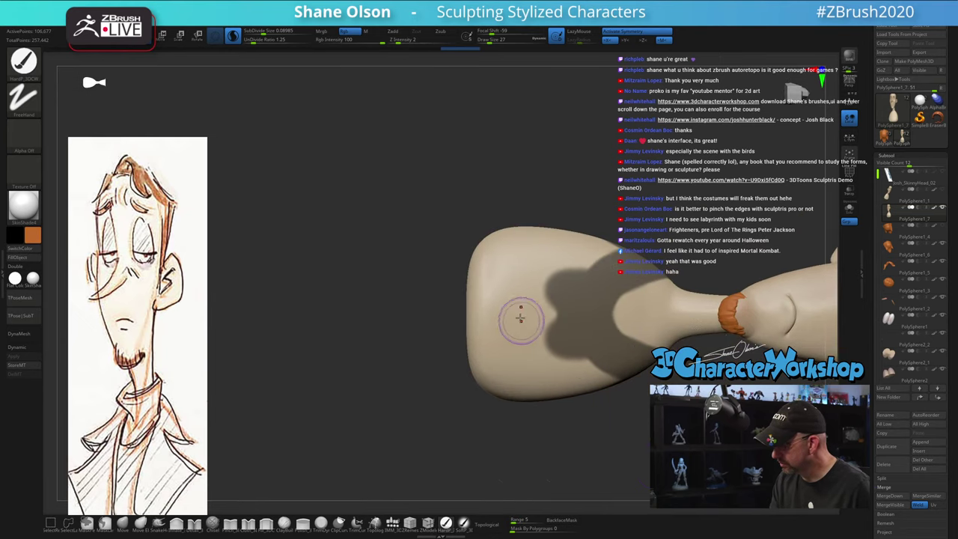
Extend the mask over the rest of the torso and even out its edge along the bottom of the body
right_drag(520, 316, 526, 307)
ctrl+drag(496, 286, 495, 384)
mouse_move(534, 318)
ctrl+mouse_down()
mouse_move(526, 367)
mouse_move(568, 372)
ctrl+mouse_up()
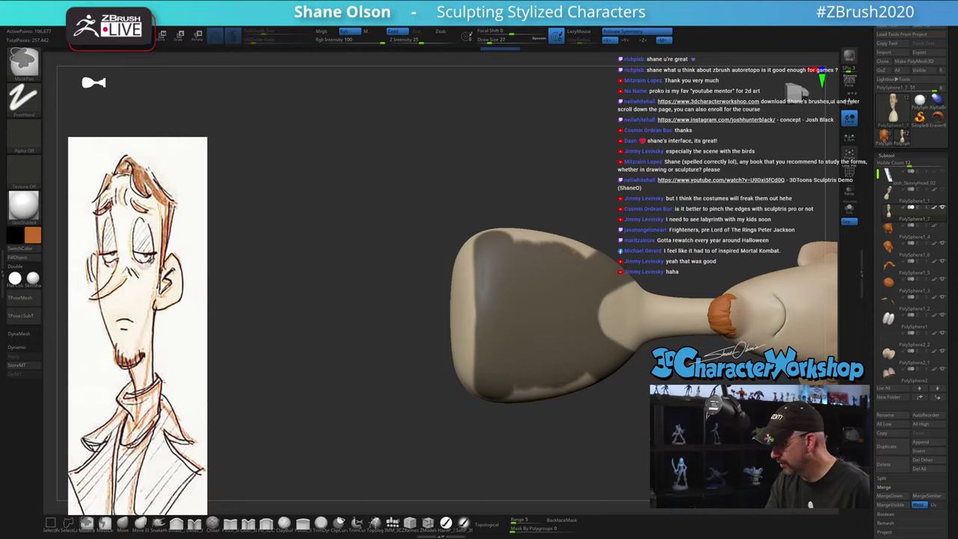
right_drag(606, 385, 598, 337)
mouse_move(490, 333)
ctrl+mouse_down()
mouse_move(482, 330)
mouse_move(488, 378)
mouse_move(592, 379)
ctrl+mouse_up()
mouse_move(588, 275)
right_down()
mouse_move(565, 278)
mouse_move(580, 321)
mouse_move(568, 328)
right_up()
drag(567, 327, 532, 318)
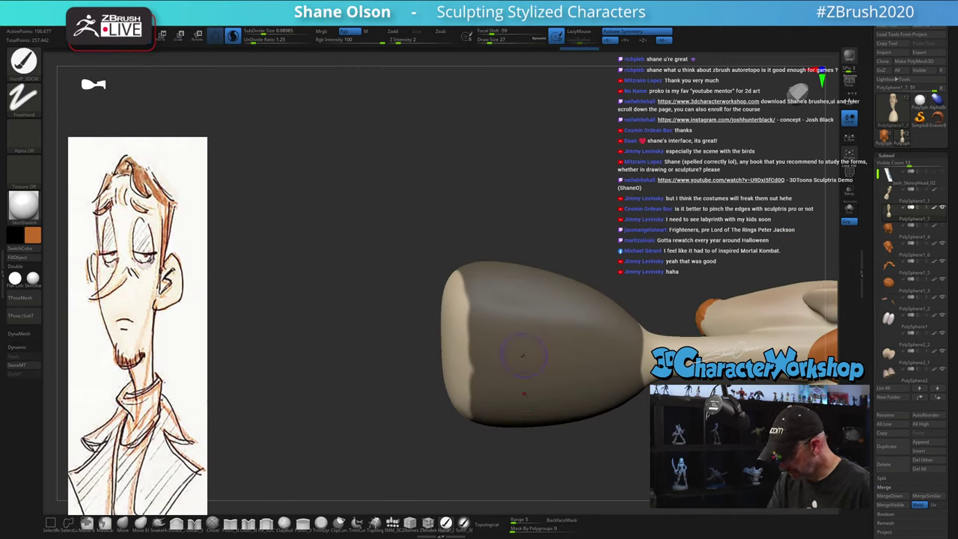
right_drag(514, 350, 489, 306)
ctrl+drag(464, 288, 470, 379)
mouse_move(537, 335)
right_down()
mouse_move(568, 406)
mouse_move(597, 414)
mouse_move(603, 369)
mouse_move(568, 383)
right_up()
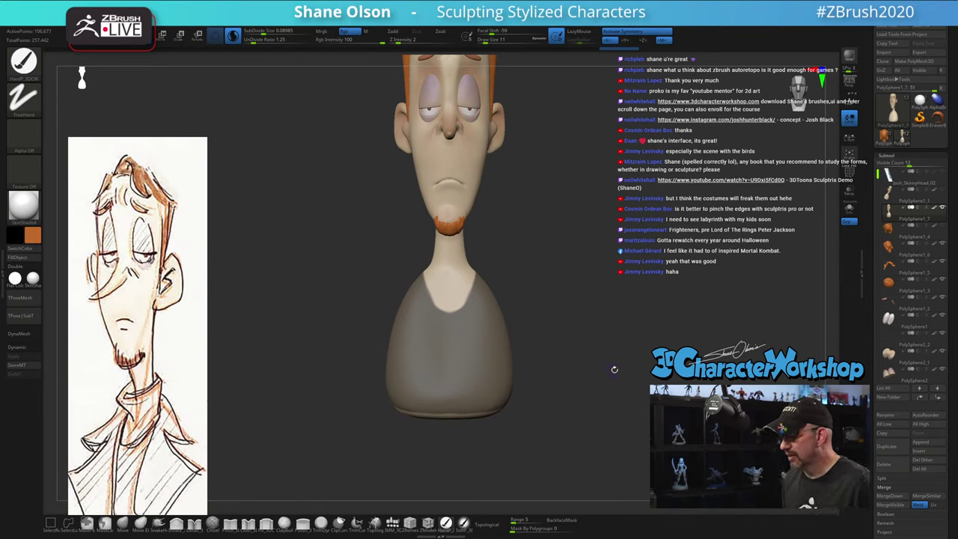
Open the EaZyREMESH functions, create a separate shirt mesh with thickness from the masked torso area and clear the mask
mouse_move(573, 262)
ctrl+right_down()
mouse_move(580, 272)
mouse_move(580, 256)
ctrl+right_up()
mouse_move(538, 231)
right_down()
mouse_move(554, 233)
mouse_move(486, 238)
mouse_move(542, 246)
right_up()
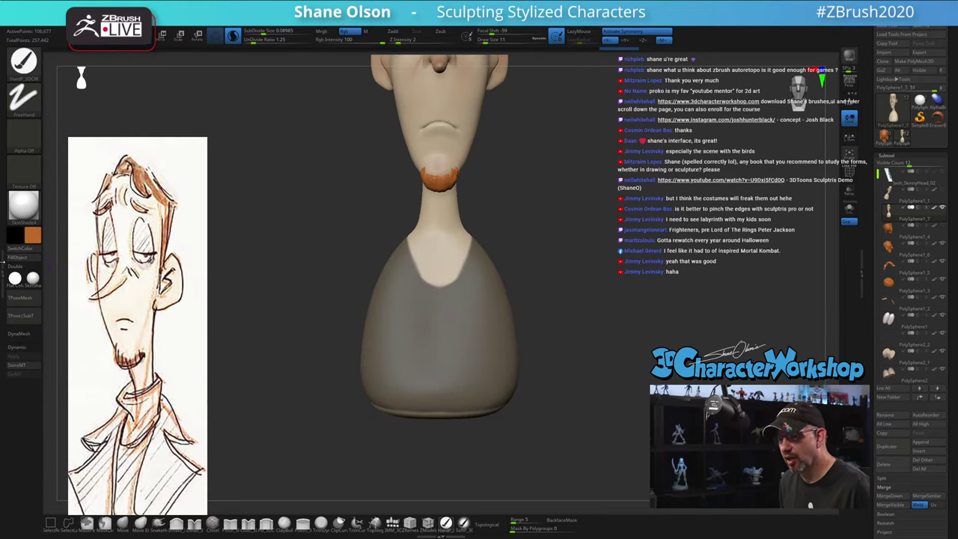
click(3, 276)
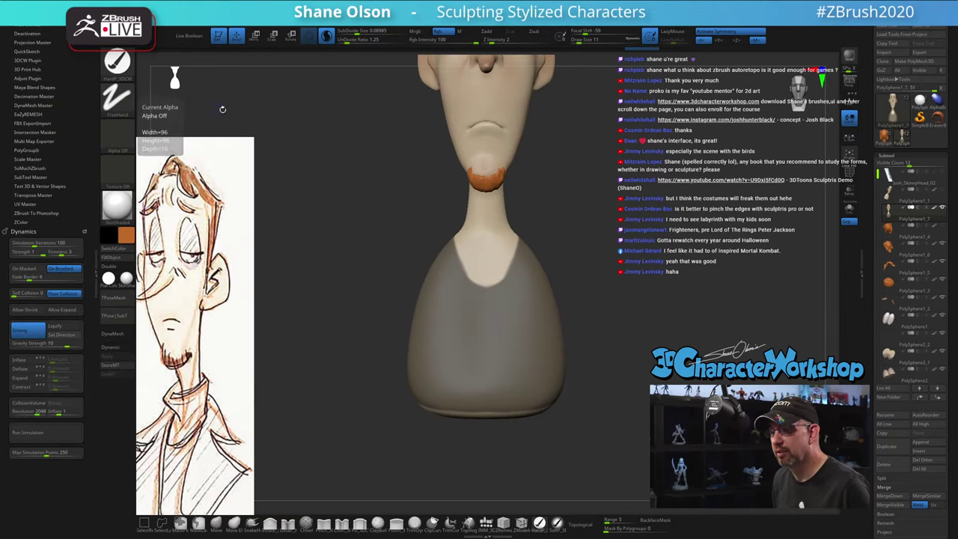
click(28, 114)
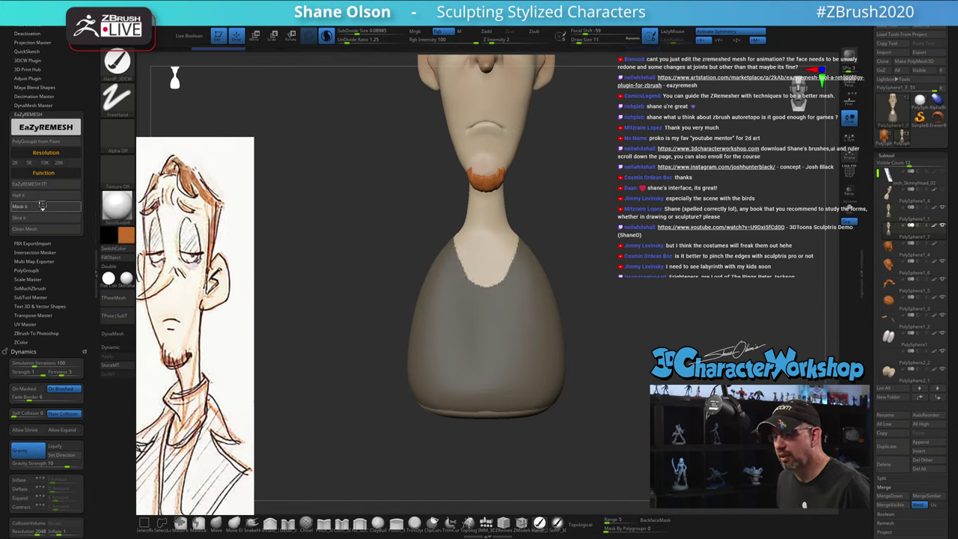
ctrl+click(342, 140)
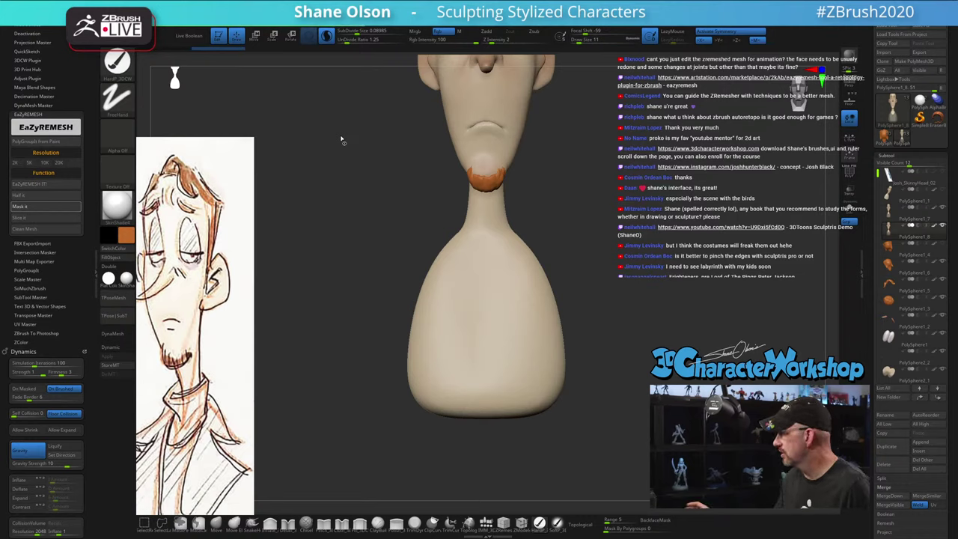
key(e)
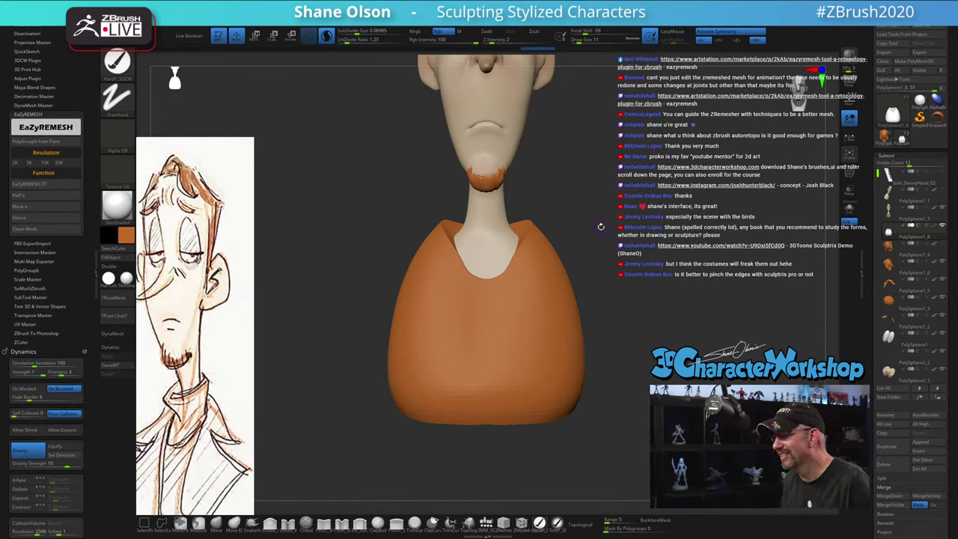
Display the shirt's polygroup wireframe, isolate the shirt and examine its topology around the neckline and open underside
key(shift+f)
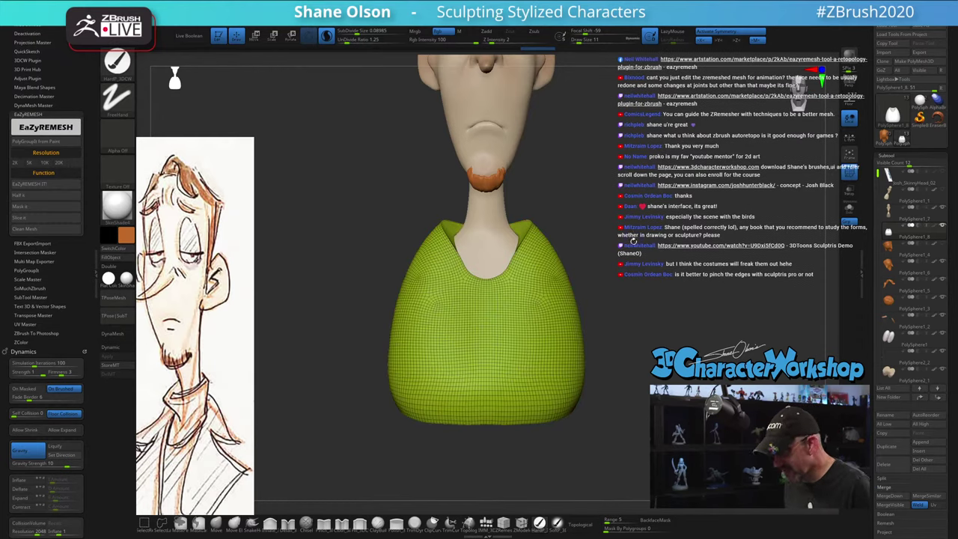
drag(659, 230, 646, 278)
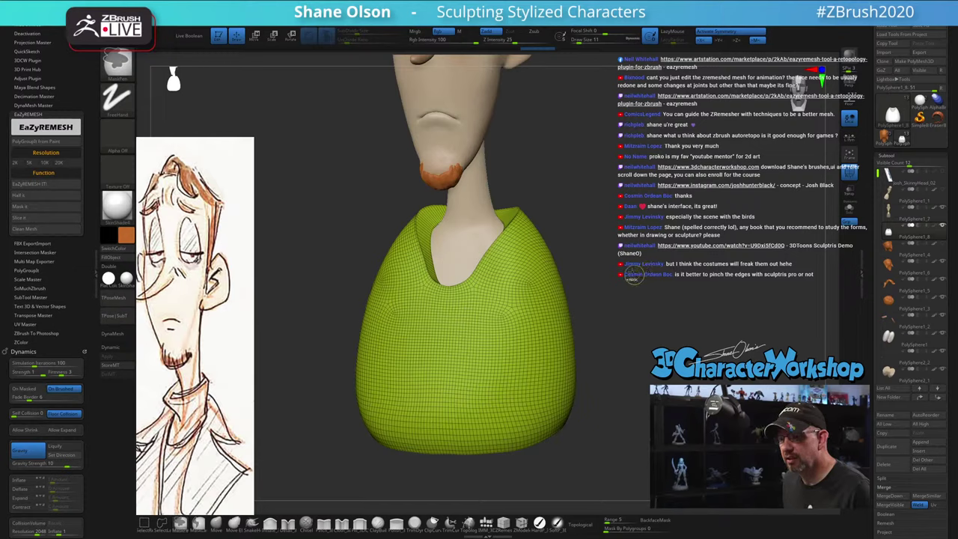
key(shift)
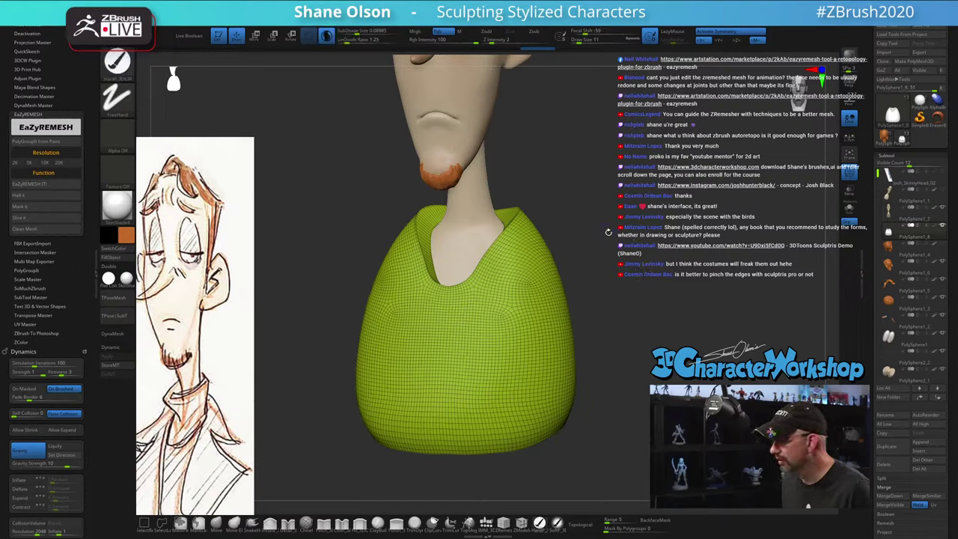
mouse_move(608, 232)
mouse_down()
mouse_move(628, 234)
mouse_move(604, 235)
mouse_move(618, 224)
mouse_move(629, 234)
mouse_up()
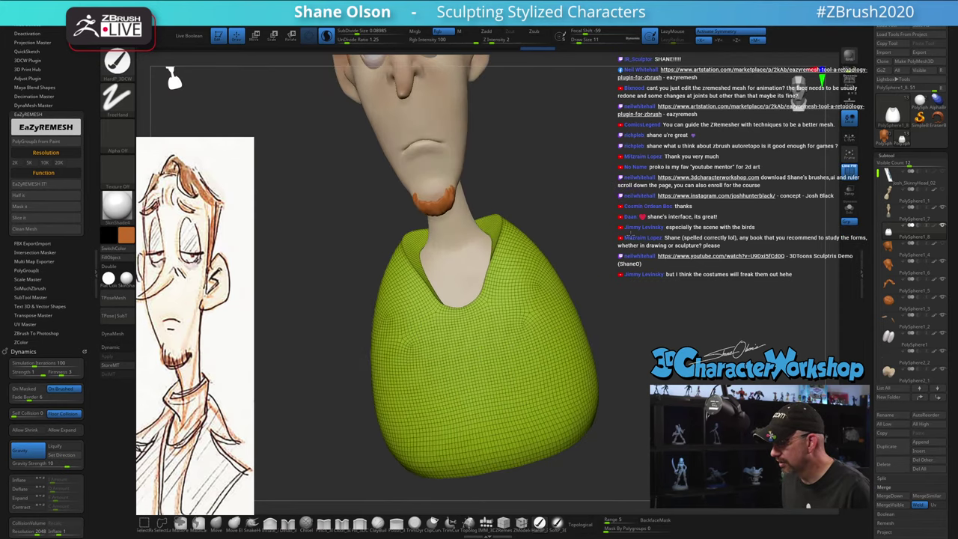
drag(589, 173, 619, 182)
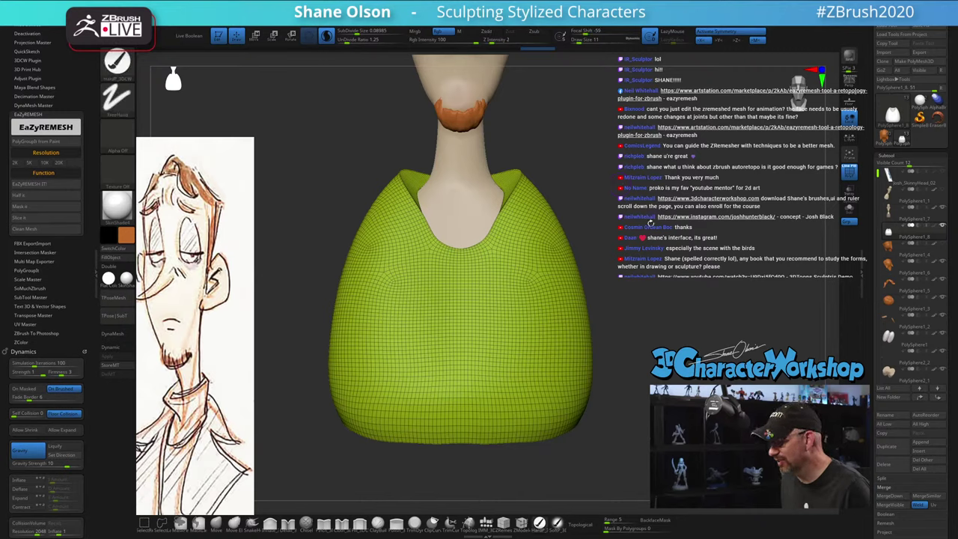
drag(659, 227, 645, 231)
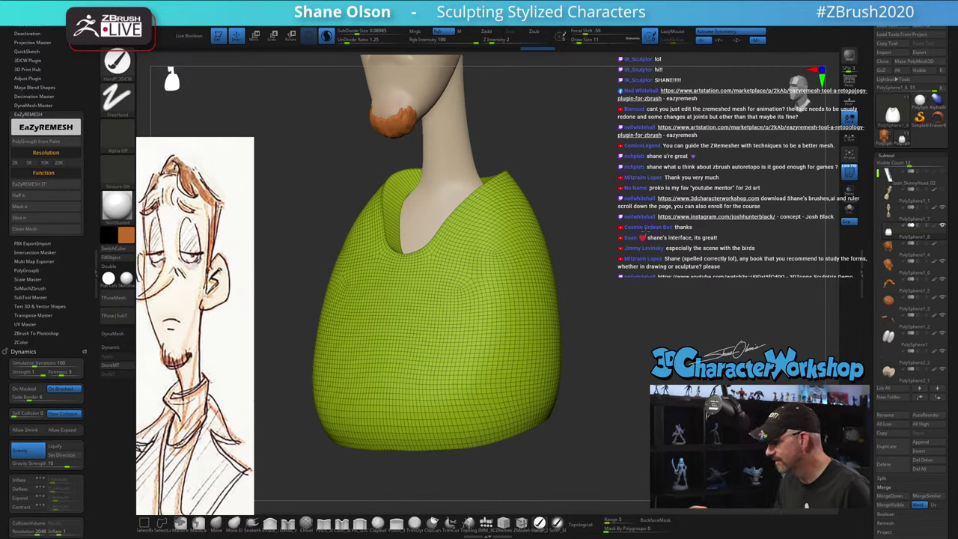
click(849, 209)
drag(614, 284, 625, 336)
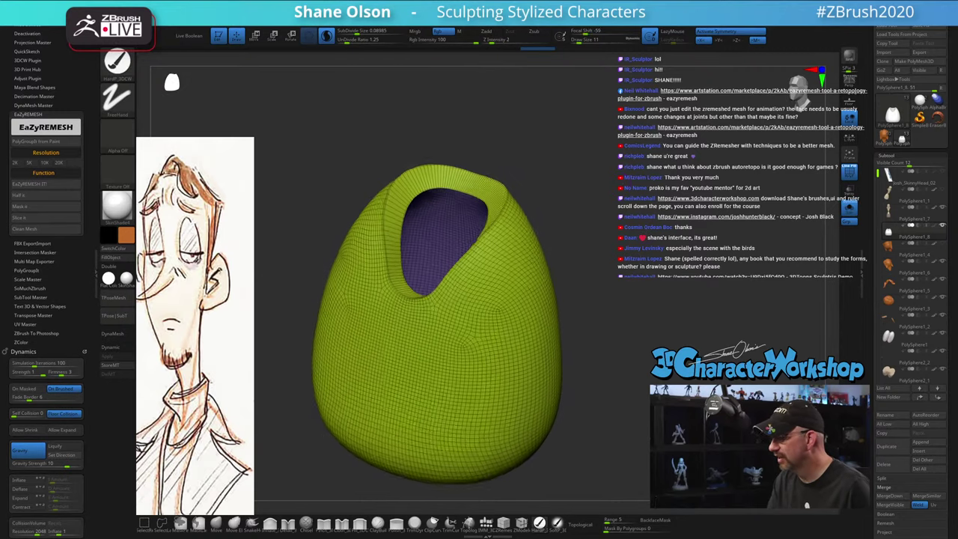
drag(336, 224, 334, 176)
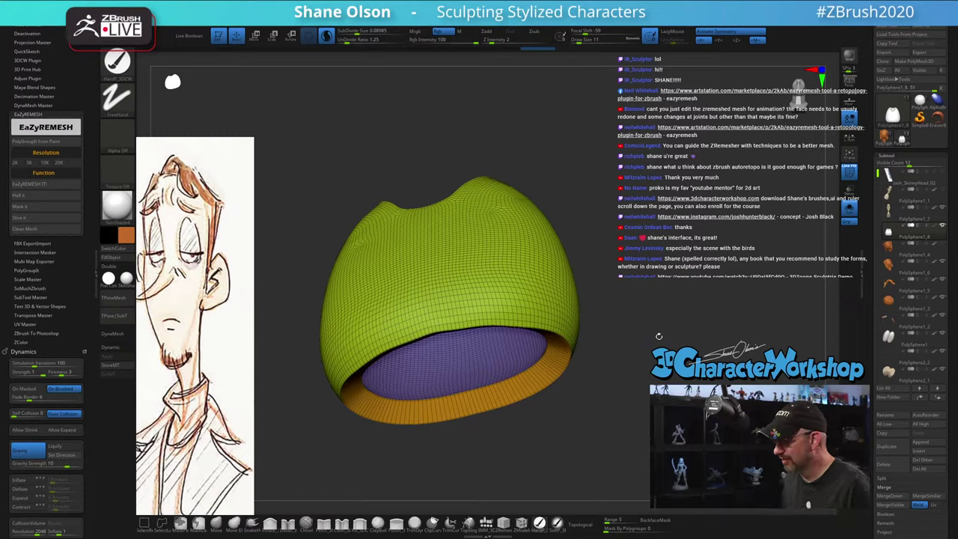
drag(658, 336, 660, 303)
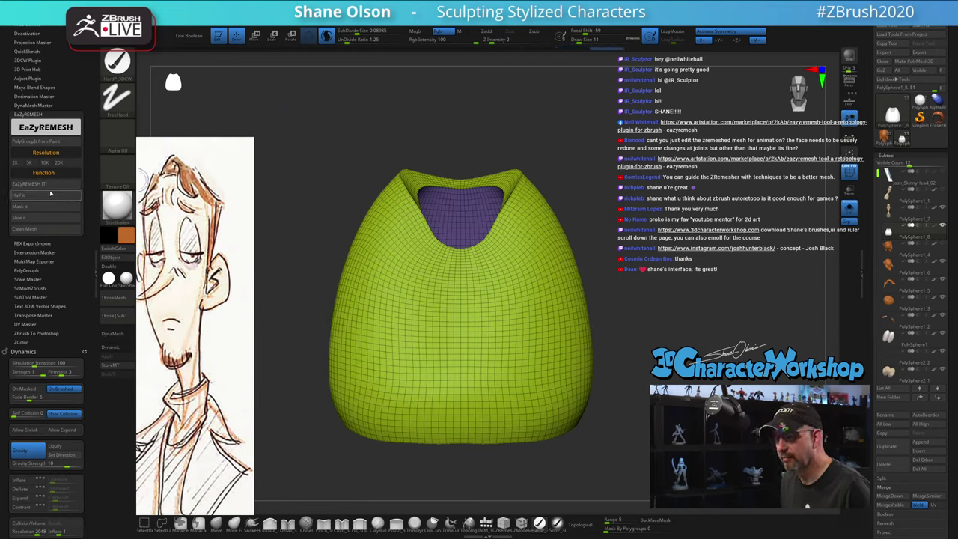
Reduce the shirt's polygon density by running the EaZyREMESH Half it function three times, and check the neckline and underside
click(51, 197)
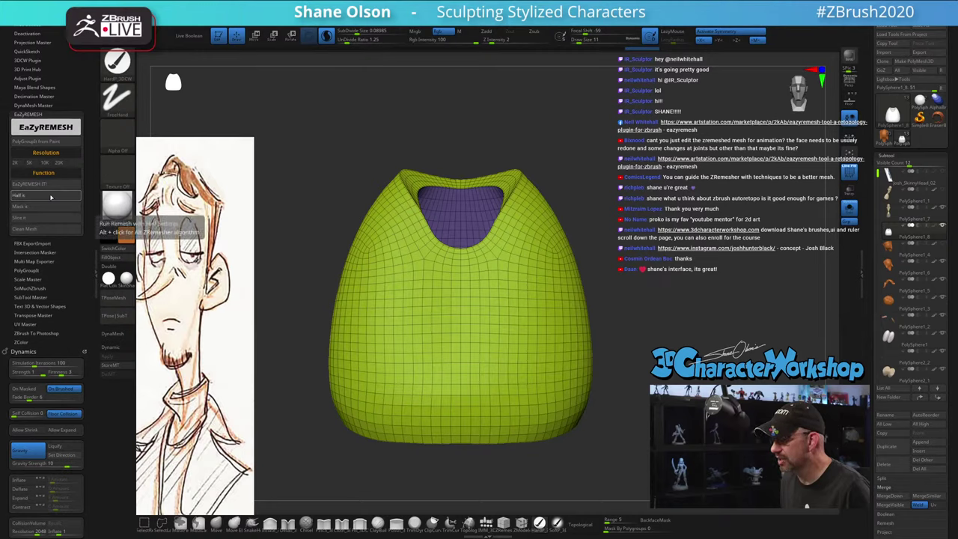
click(51, 197)
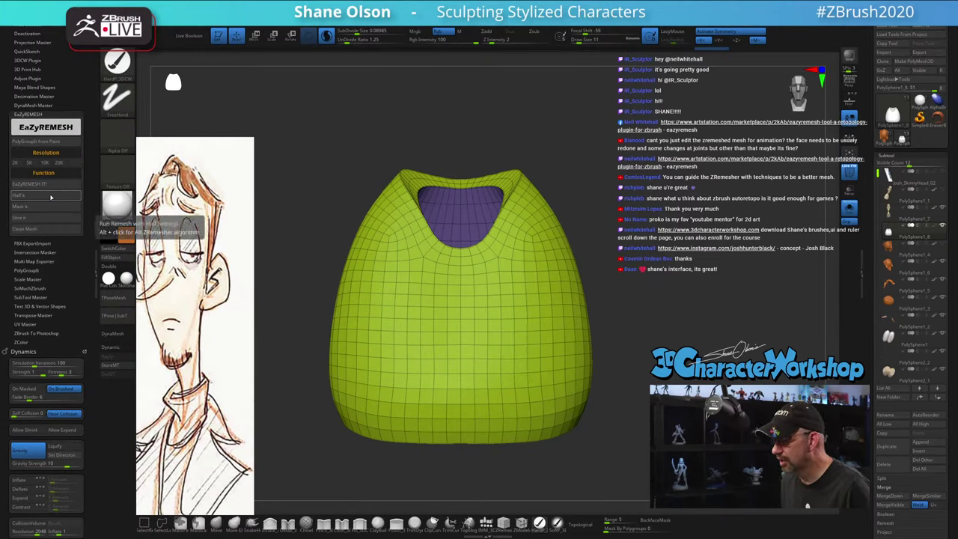
click(51, 197)
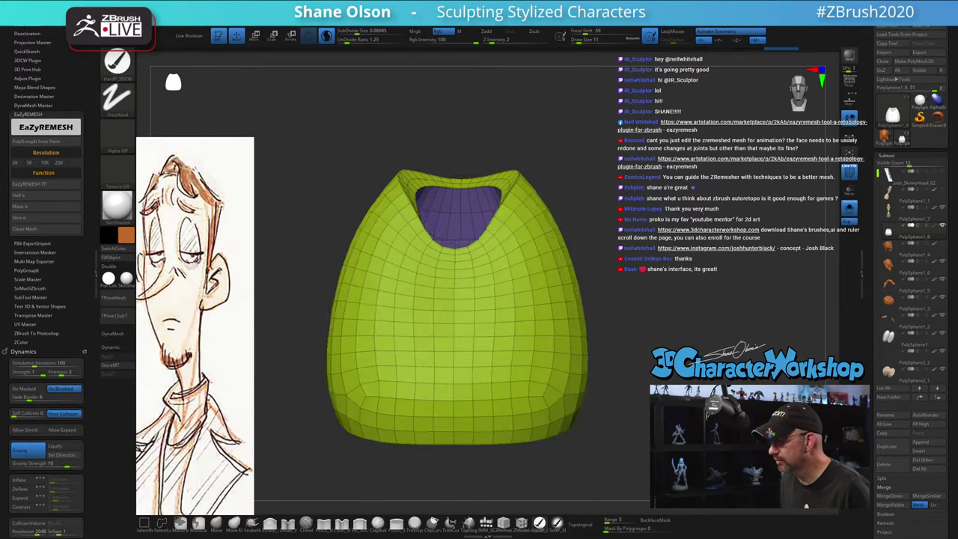
drag(613, 315, 613, 344)
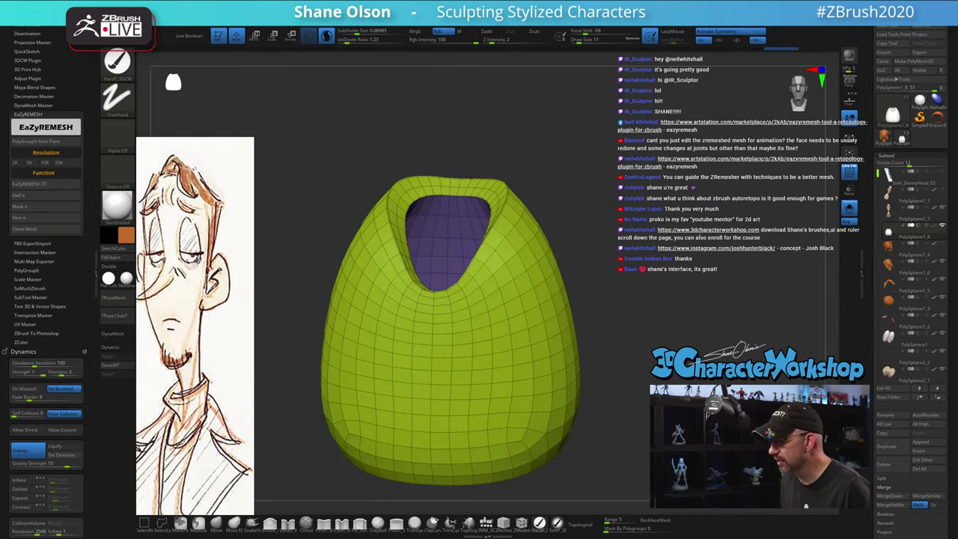
drag(698, 229, 679, 210)
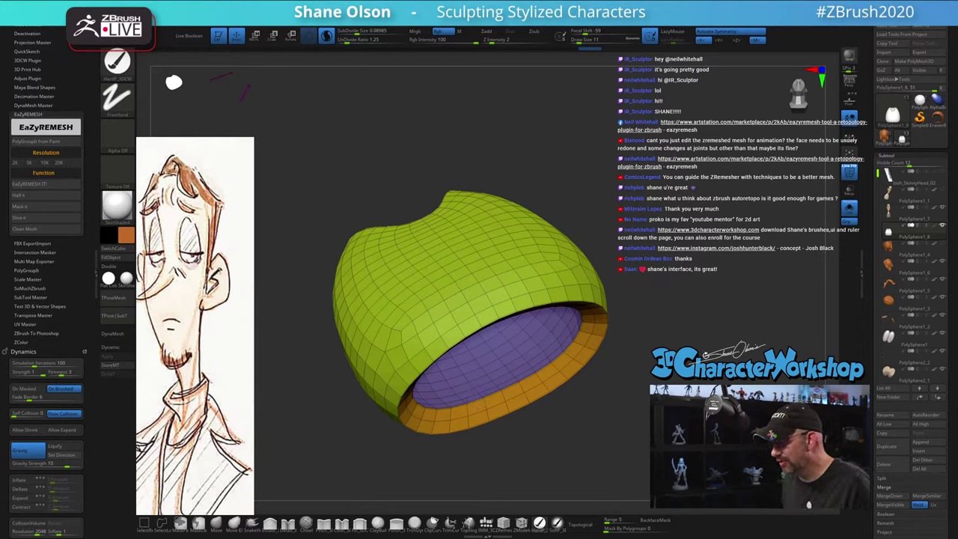
Keep only the purple inner polygroup of the shirt, removing the outer and rim polygons
drag(479, 400, 573, 395)
key(ctrl+shift)
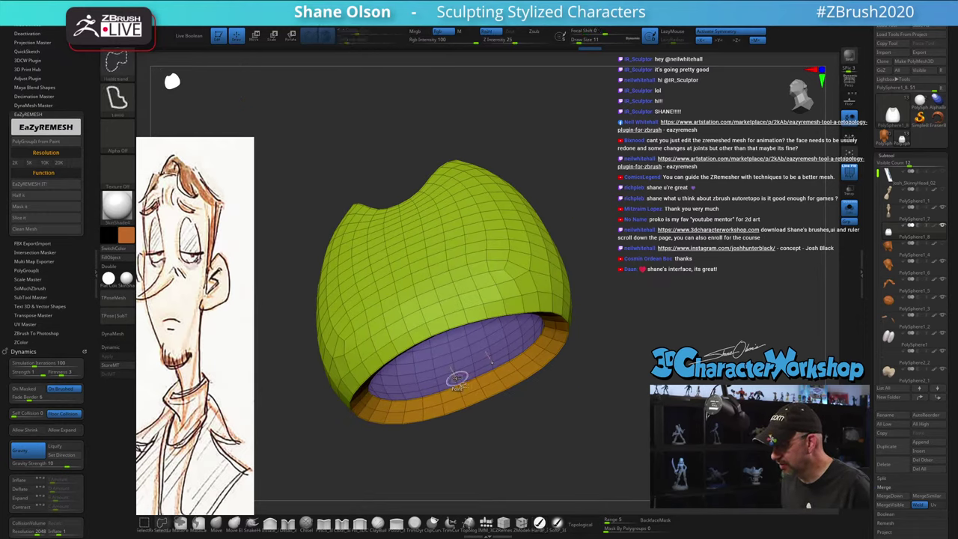
ctrl+shift+click(456, 380)
drag(569, 356, 637, 325)
key(2)
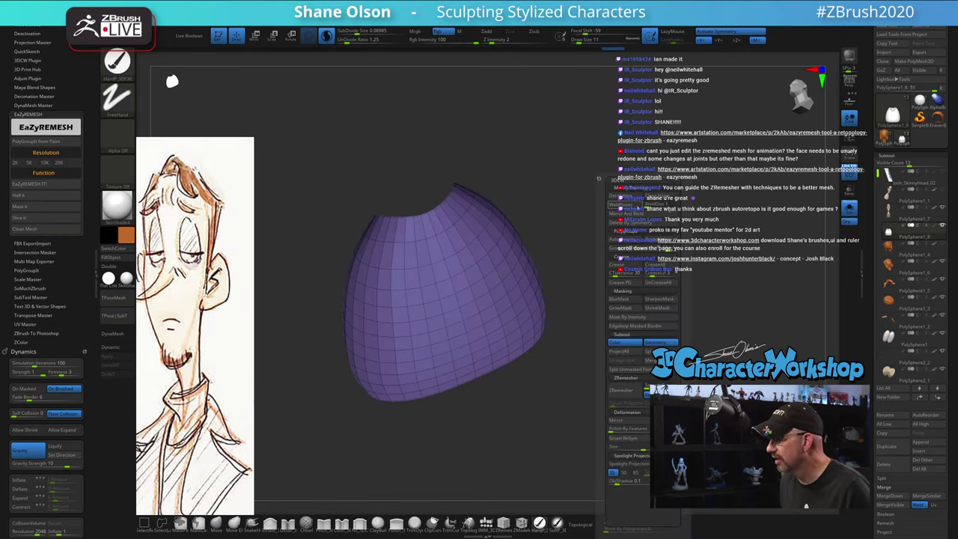
drag(543, 222, 491, 309)
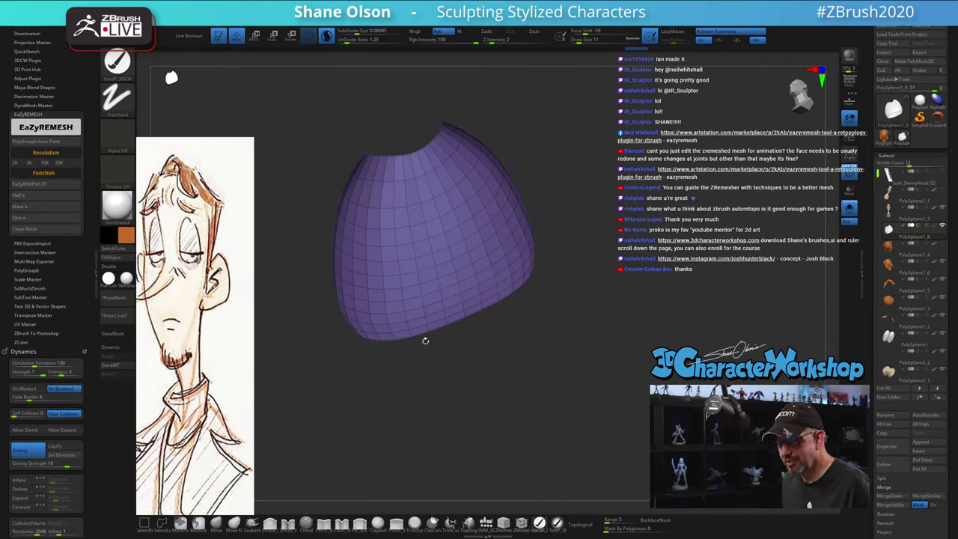
Set the ZModeler polygon action to Extrude with target Polygroup All and extrude the shirt surface into a thick shell
click(522, 521)
key(space)
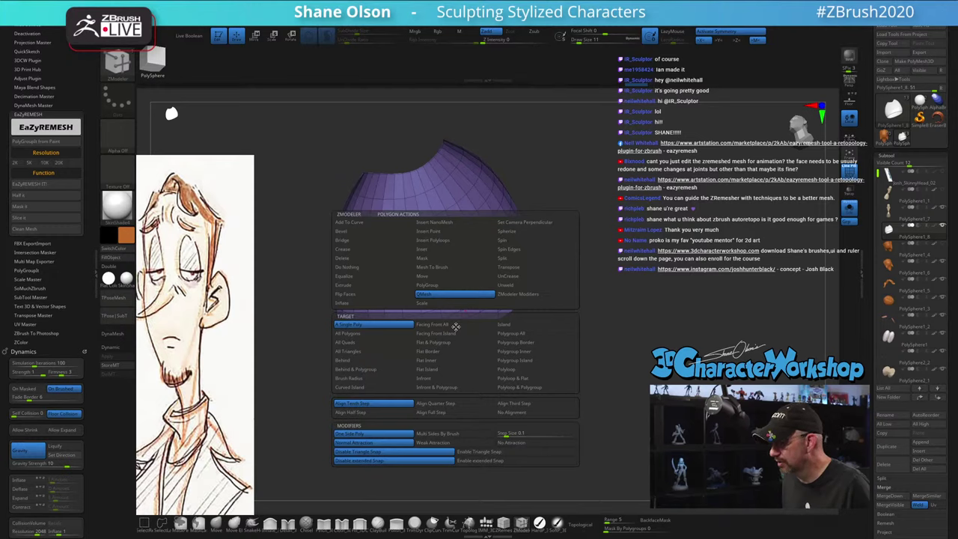
click(455, 326)
key(space)
key(space)
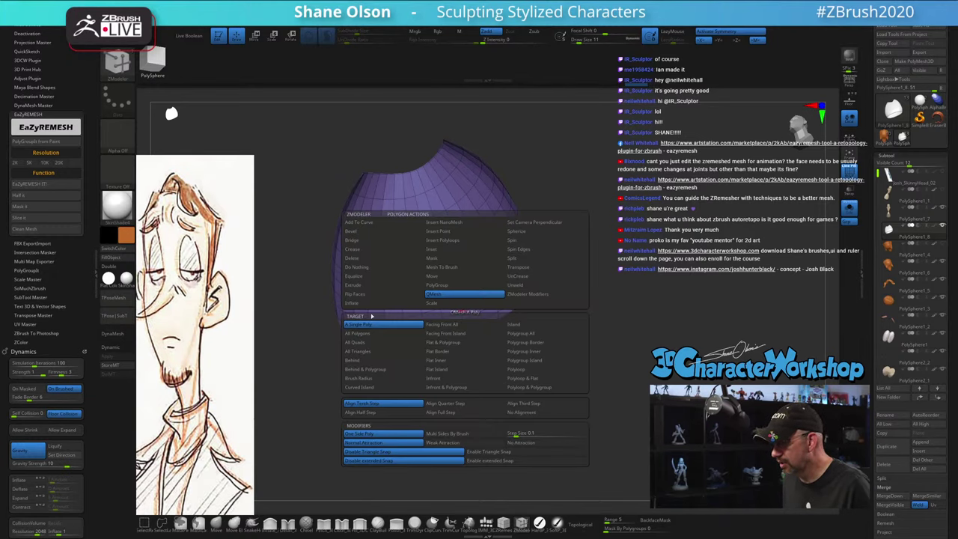
click(383, 285)
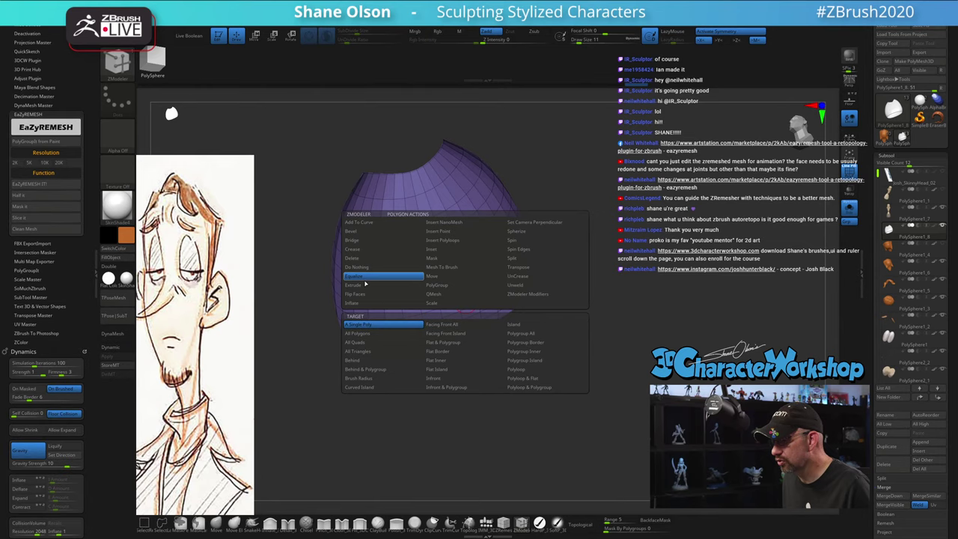
click(520, 332)
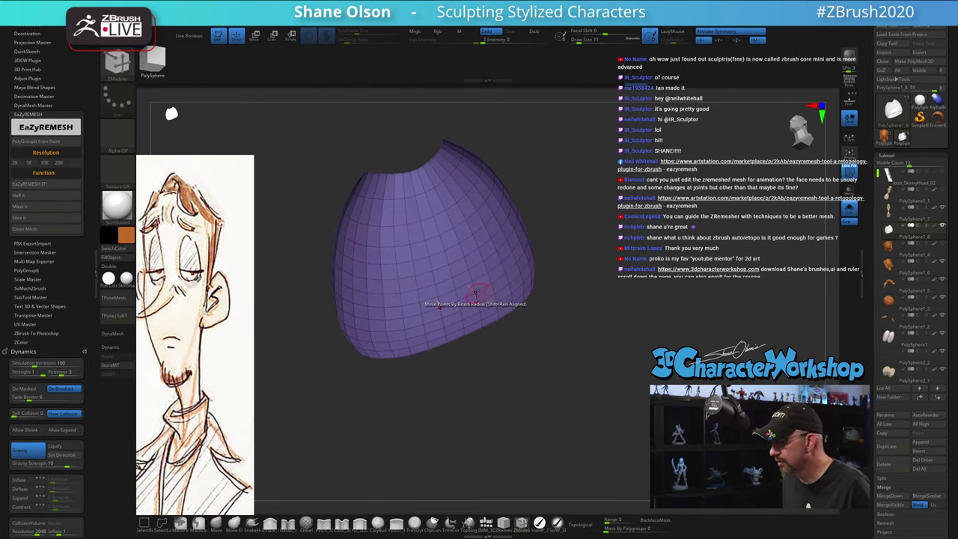
drag(479, 305, 499, 303)
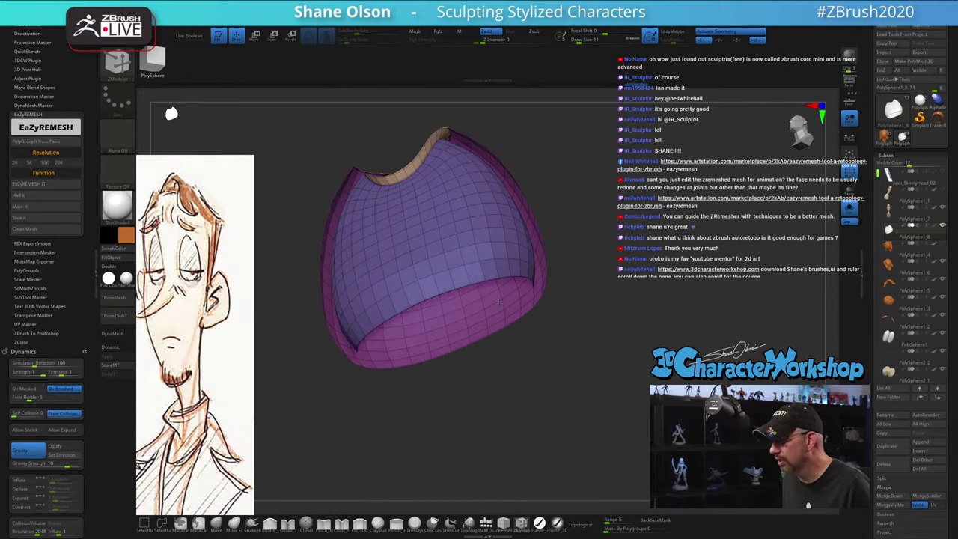
mouse_move(595, 267)
mouse_down()
mouse_move(633, 315)
mouse_move(658, 301)
mouse_move(681, 338)
mouse_move(632, 357)
mouse_move(640, 352)
mouse_move(623, 332)
mouse_move(629, 342)
mouse_move(646, 324)
mouse_move(646, 299)
mouse_up()
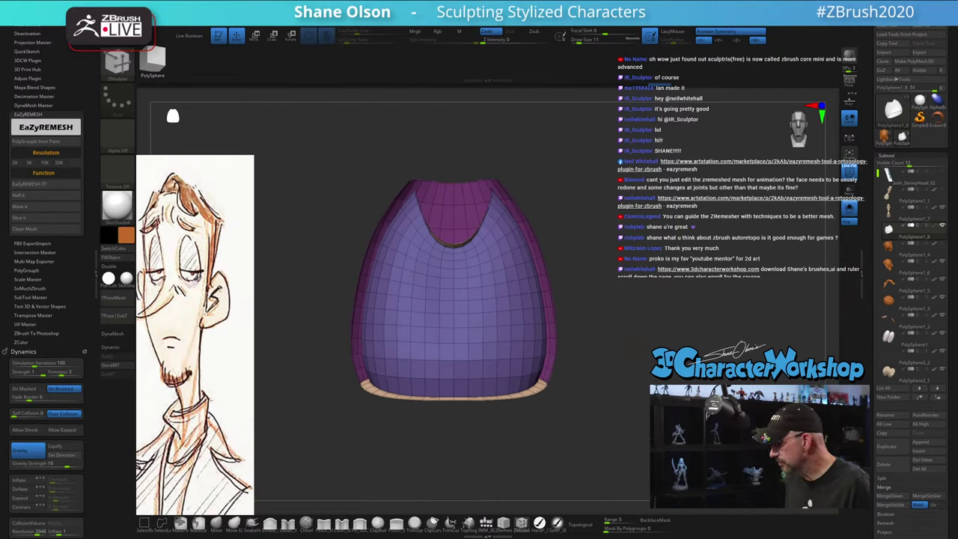
Flip the normals of the extruded shirt shell so that its polygons face outward
drag(859, 495, 858, 352)
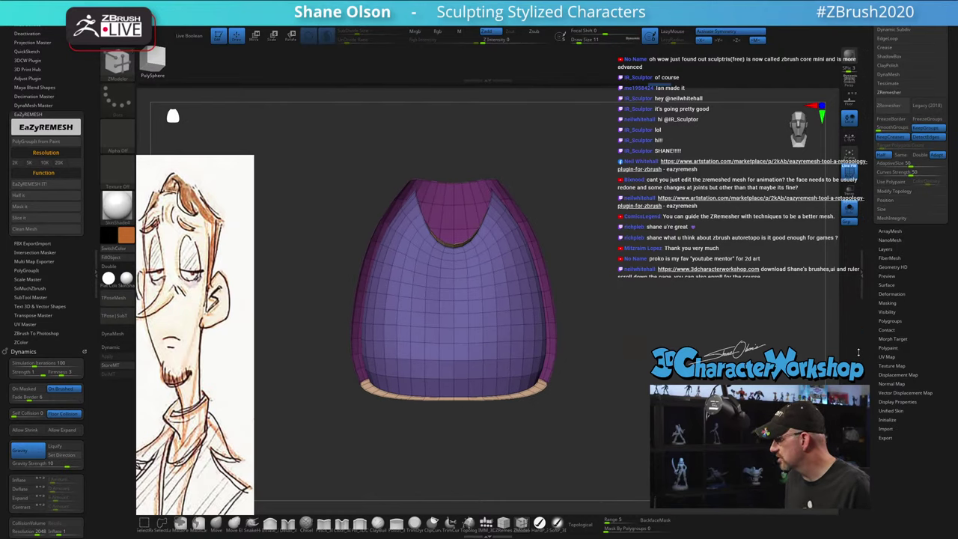
click(896, 401)
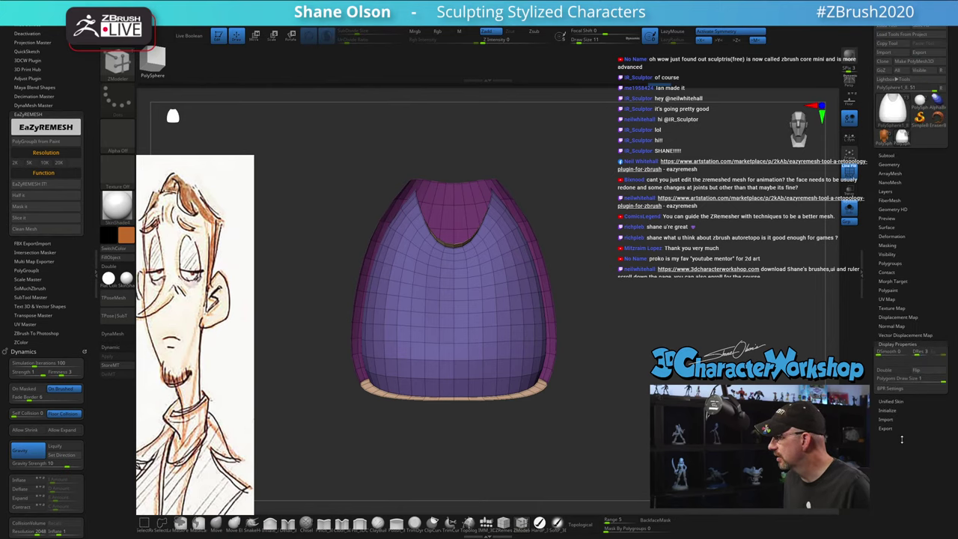
click(920, 371)
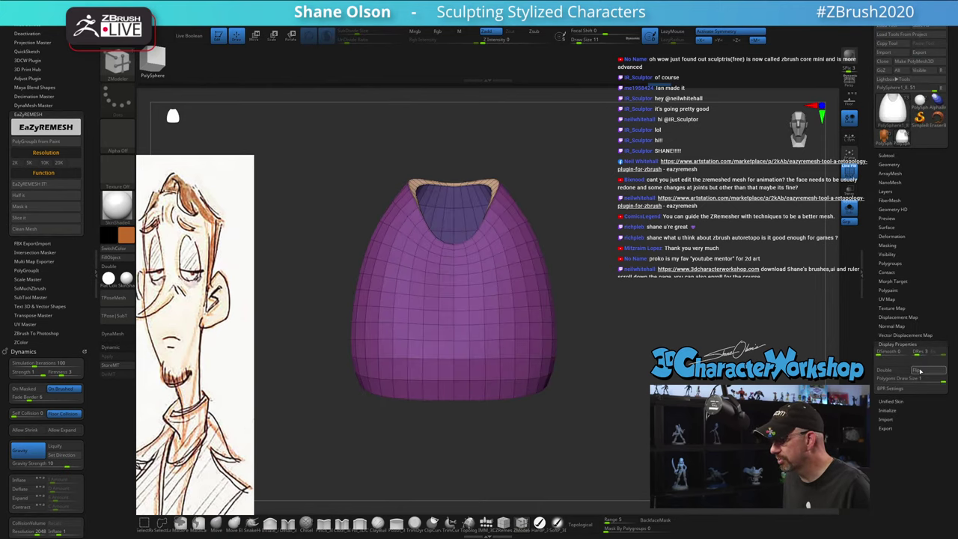
mouse_move(632, 241)
mouse_down()
mouse_move(509, 247)
mouse_move(471, 209)
mouse_move(630, 254)
mouse_up()
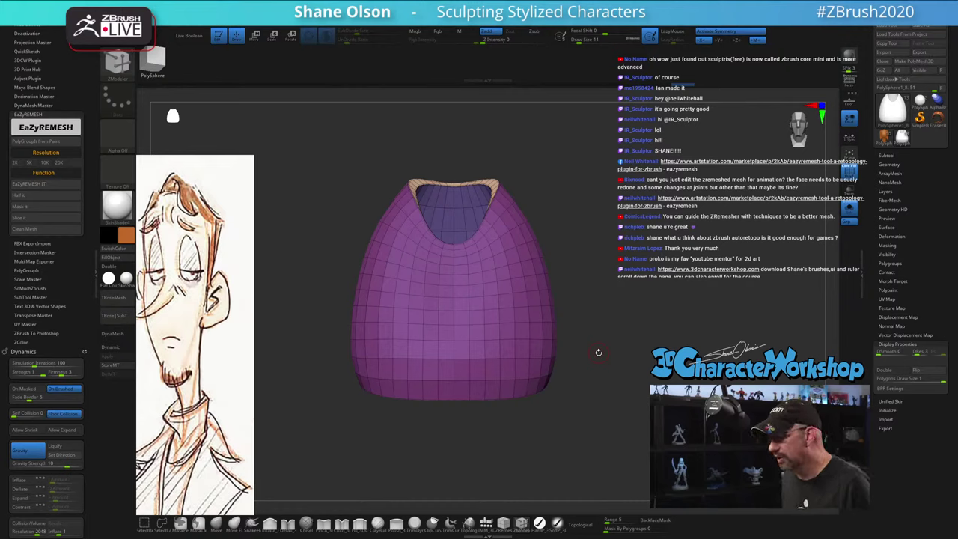
Flip the single-layer shirt surface's normals outward and check it from the front and underneath
drag(620, 321, 583, 284)
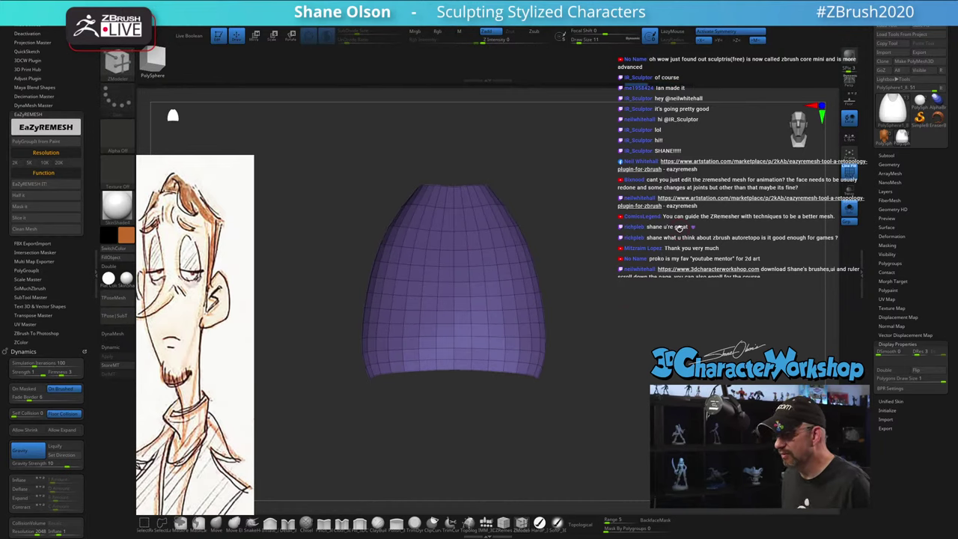
click(917, 369)
drag(666, 268, 651, 281)
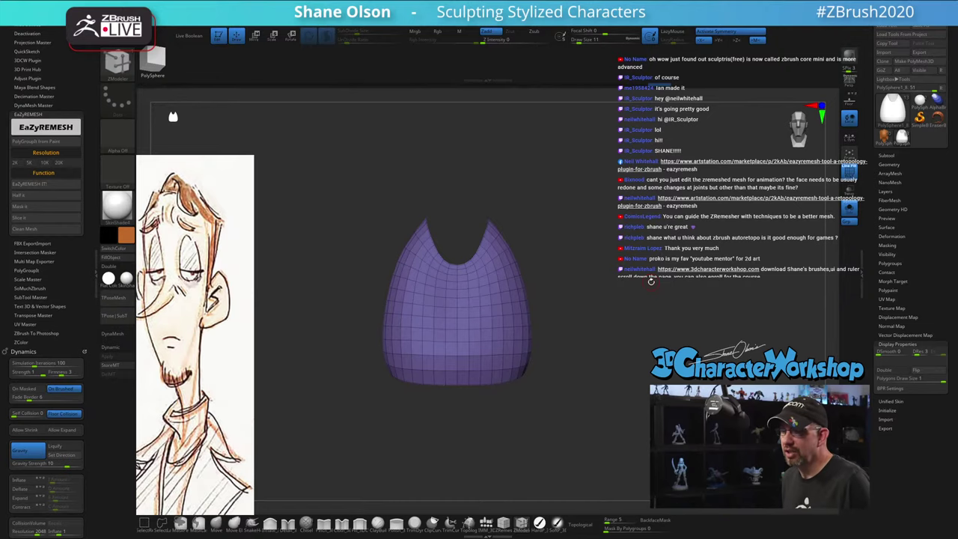
Collapse the plugin tray, turn off Solo mode to show the body, and frame the shirt on the torso
click(98, 271)
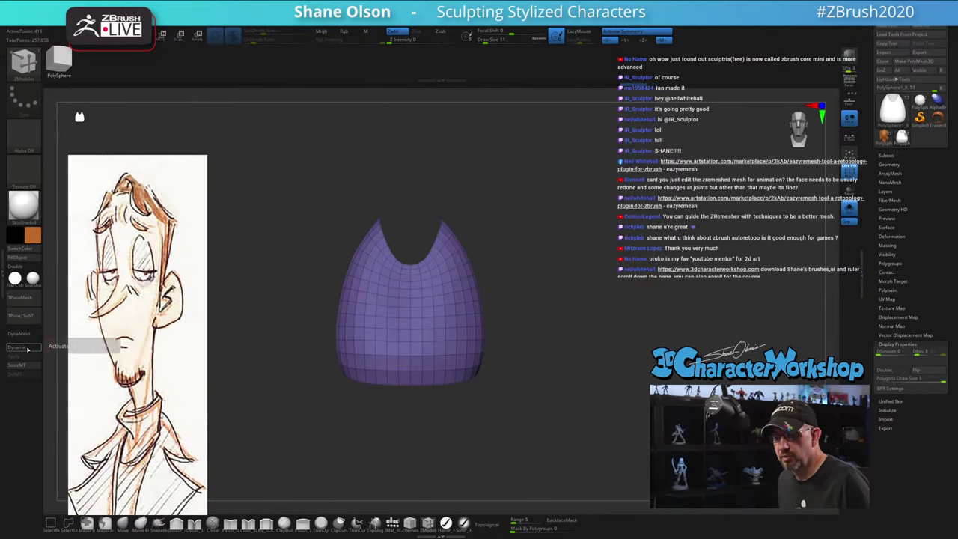
click(848, 209)
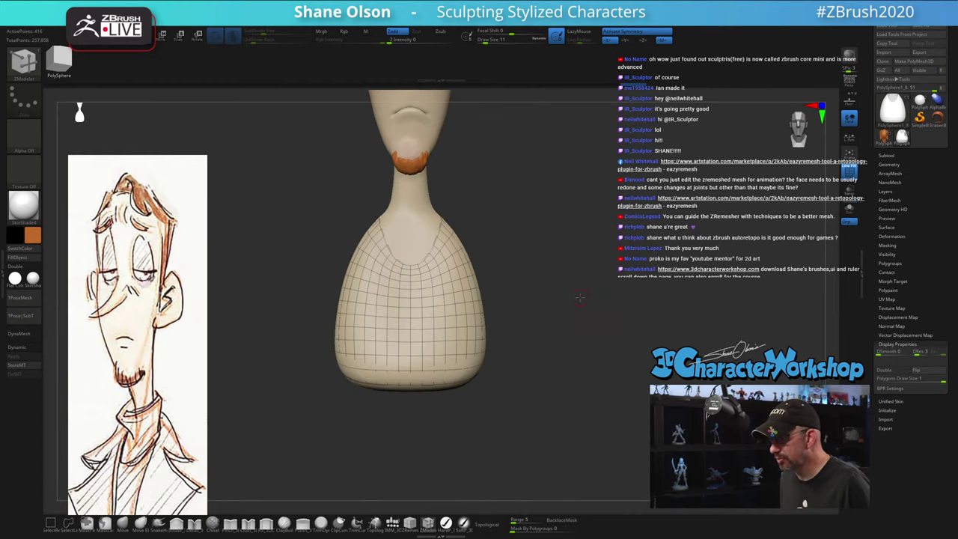
mouse_move(579, 297)
mouse_down()
mouse_move(562, 319)
mouse_move(589, 299)
mouse_up()
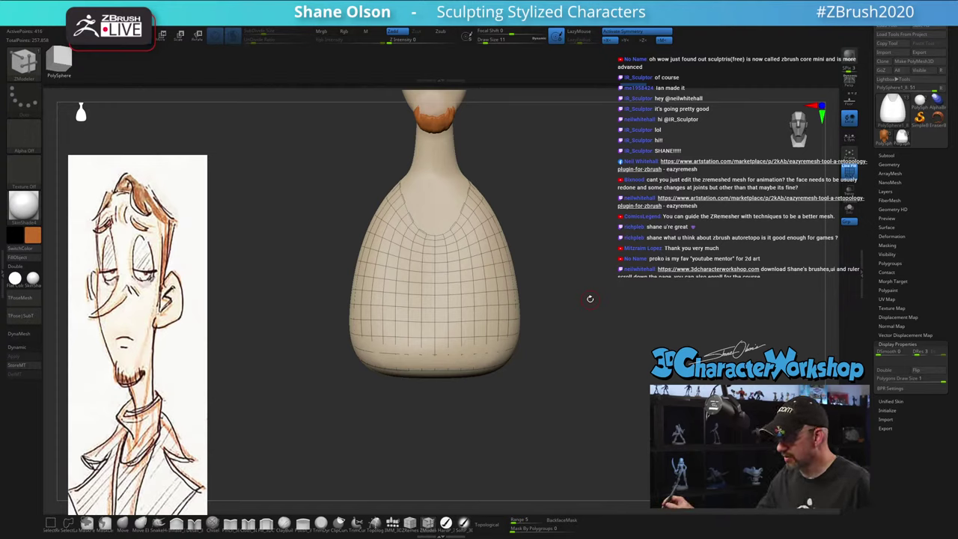
alt+drag(524, 380, 520, 397)
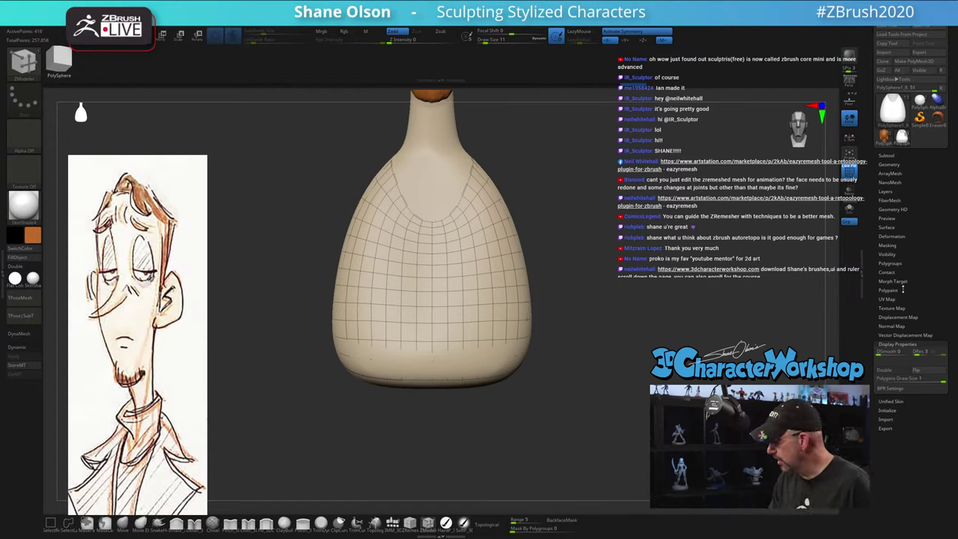
Enable Dynamic Subdiv on the shirt and set its Thickness to 0.0183
click(900, 336)
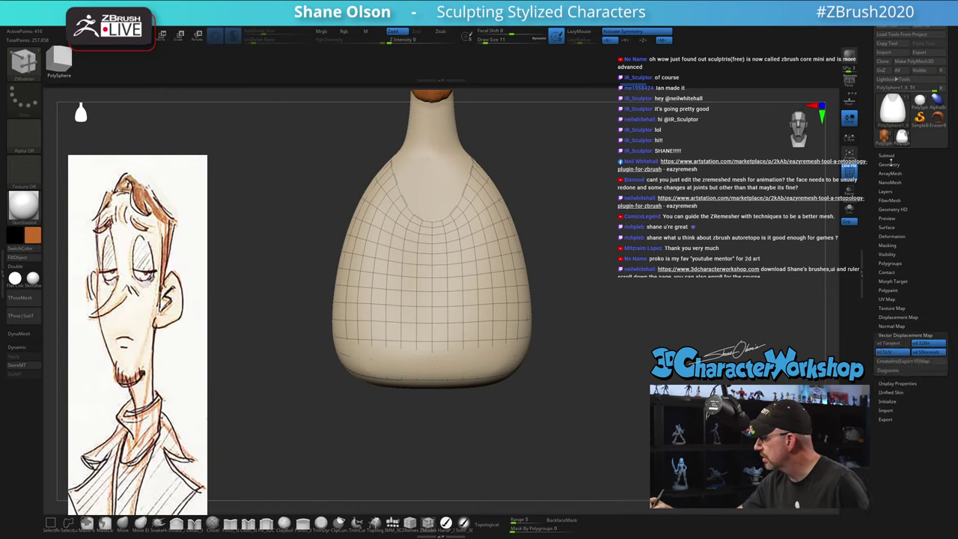
click(890, 164)
click(900, 244)
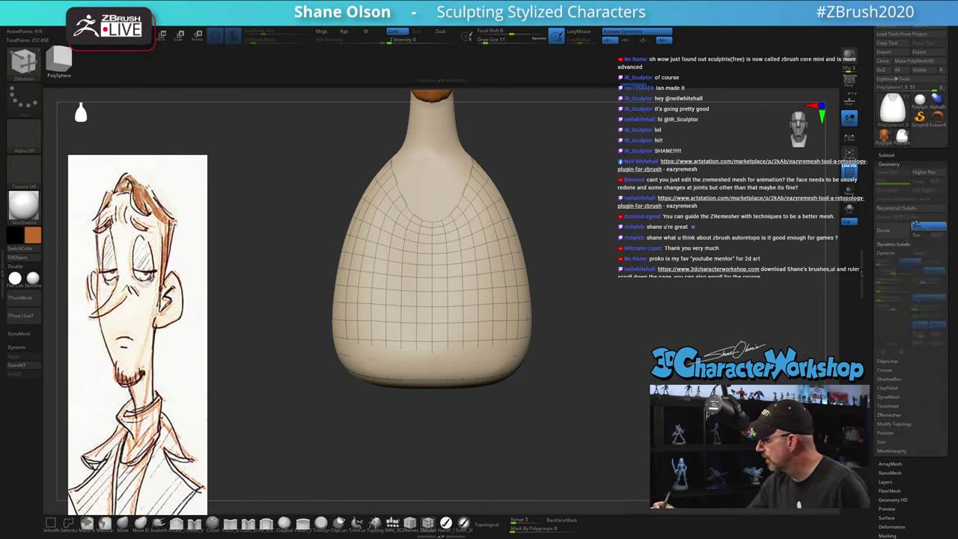
click(885, 244)
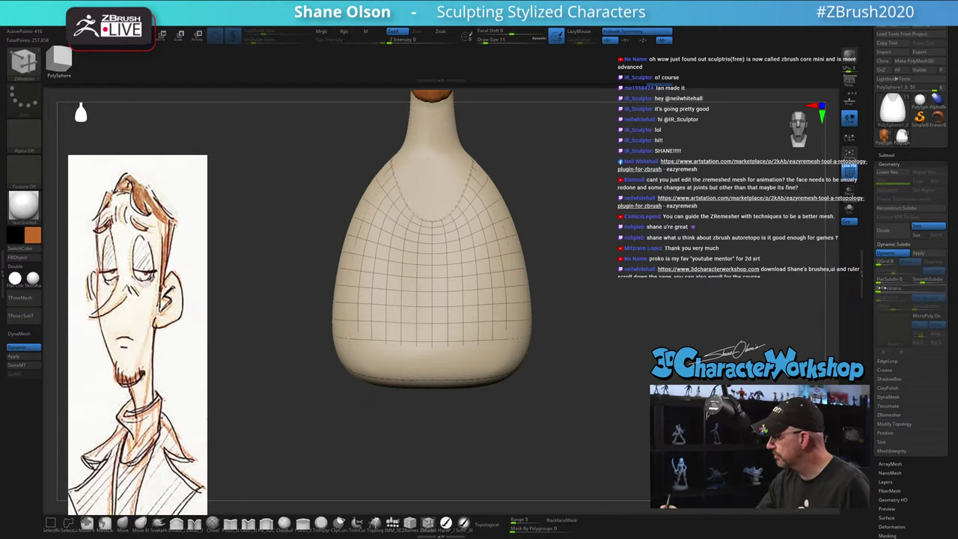
click(880, 288)
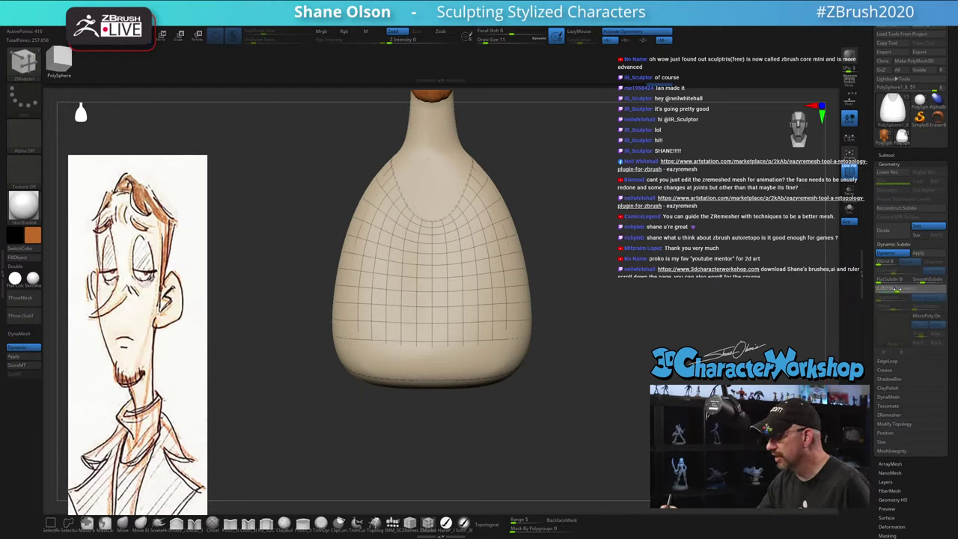
drag(896, 290, 902, 289)
mouse_move(576, 322)
mouse_down()
mouse_move(509, 333)
mouse_move(643, 329)
mouse_move(569, 329)
mouse_up()
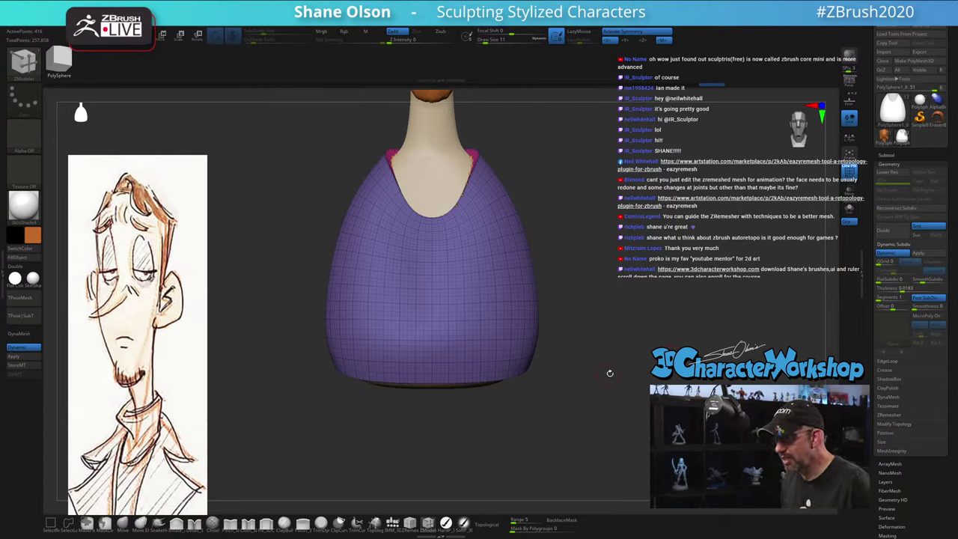
drag(610, 373, 605, 371)
Turn off the dynamic subdivision preview and pull the shirt's lower side edges outward with the Move brush at draw size 44
key(shift+d)
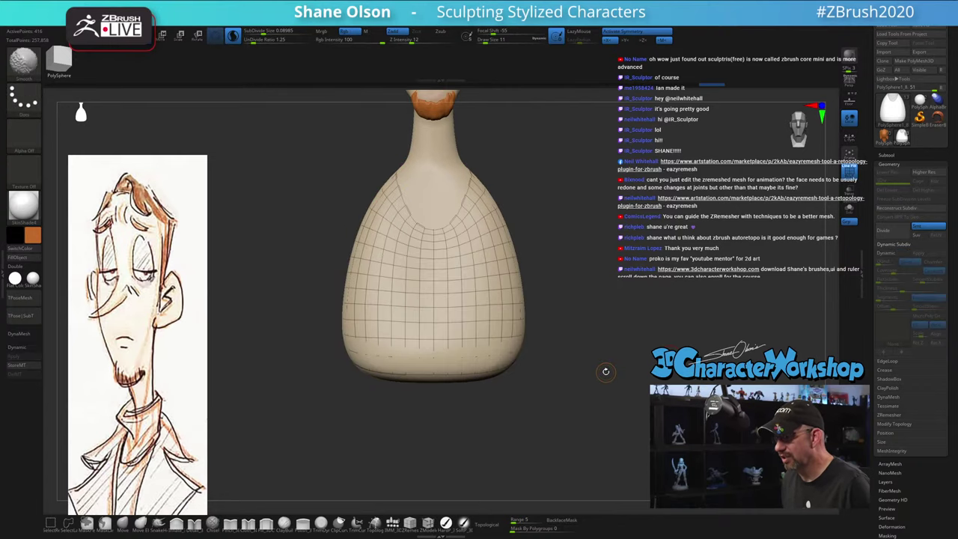
alt+drag(605, 256, 605, 274)
click(123, 522)
key(s)
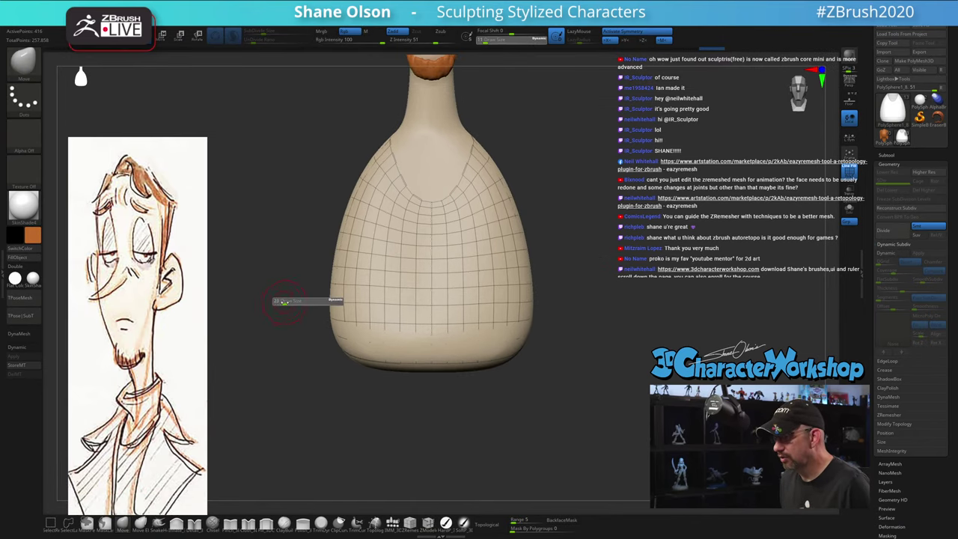
key(s)
drag(318, 355, 333, 346)
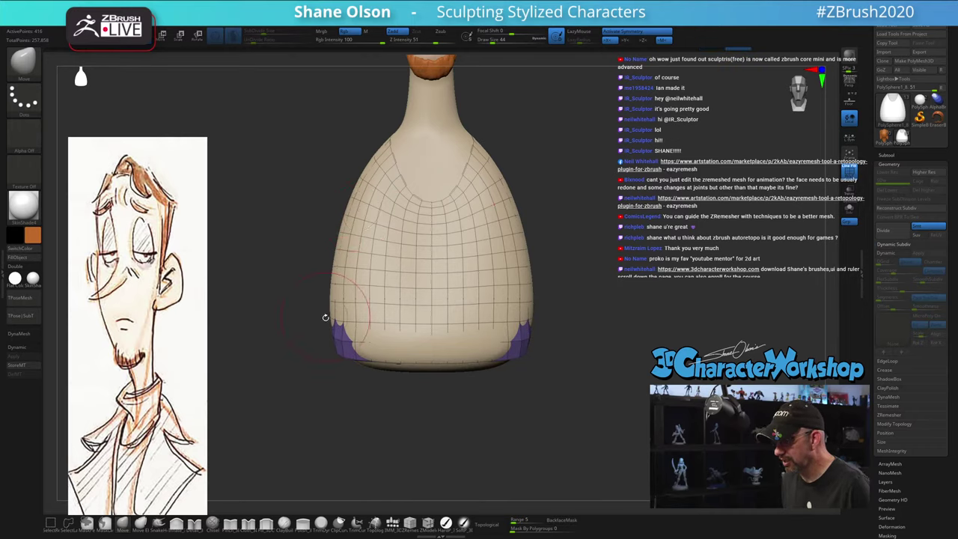
Try pulling the shirt's lower front edge outward in side view with the Move brush at draw size 56, and undo the stroke
mouse_move(430, 416)
mouse_down()
mouse_move(452, 384)
mouse_move(424, 381)
mouse_up()
key(s)
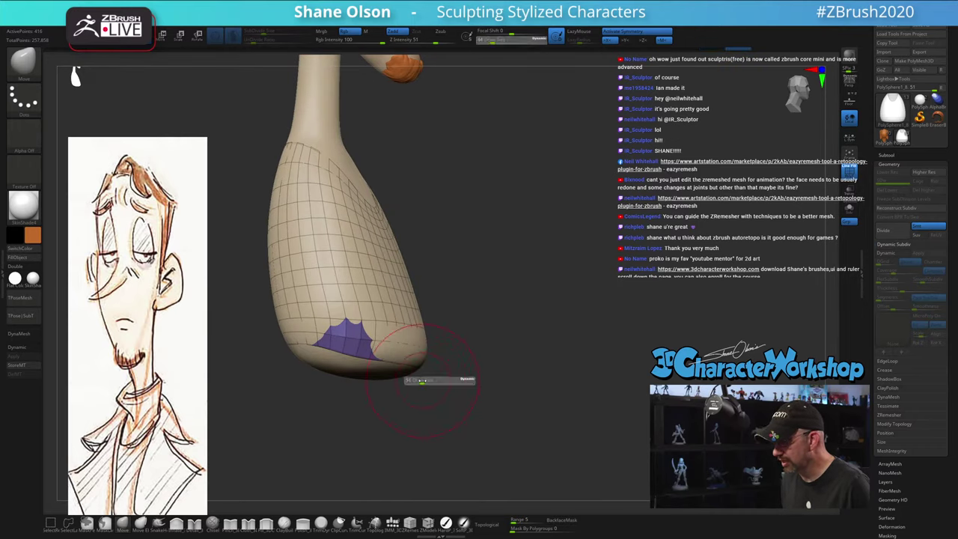
drag(404, 349, 418, 361)
key(ctrl+z)
Preview the shirt's dynamic thickness over the body from the side and front, and return to the low-polygon surface
key(d)
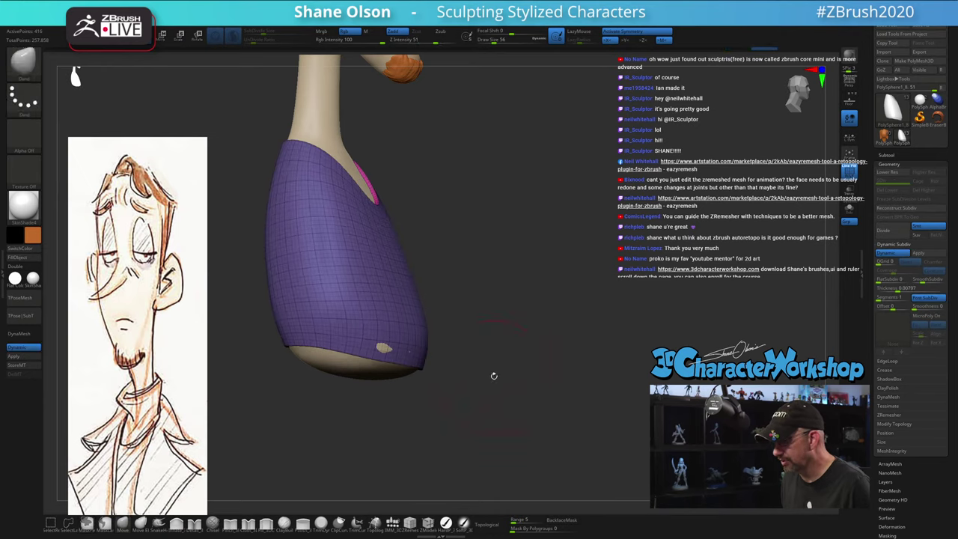
drag(551, 348, 550, 345)
key(shift+d)
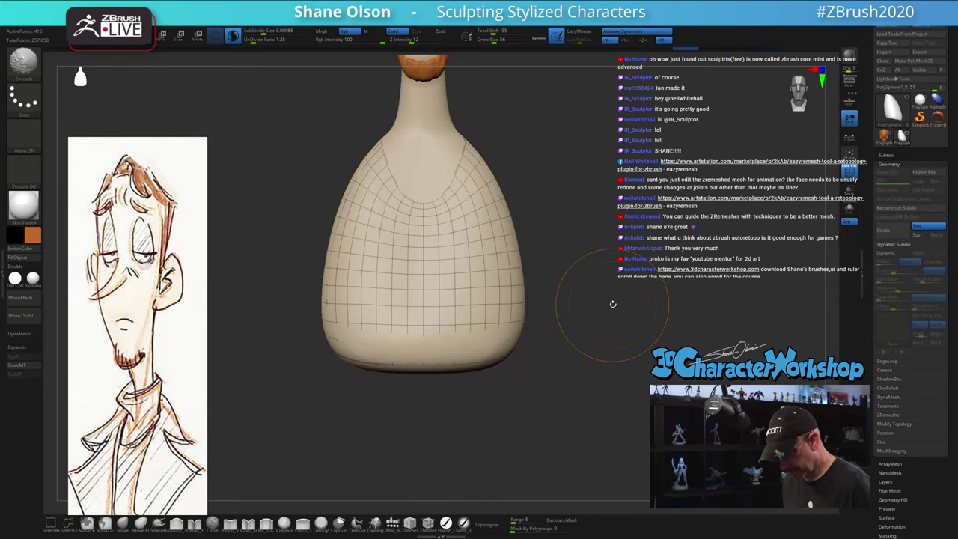
alt+drag(611, 304, 467, 414)
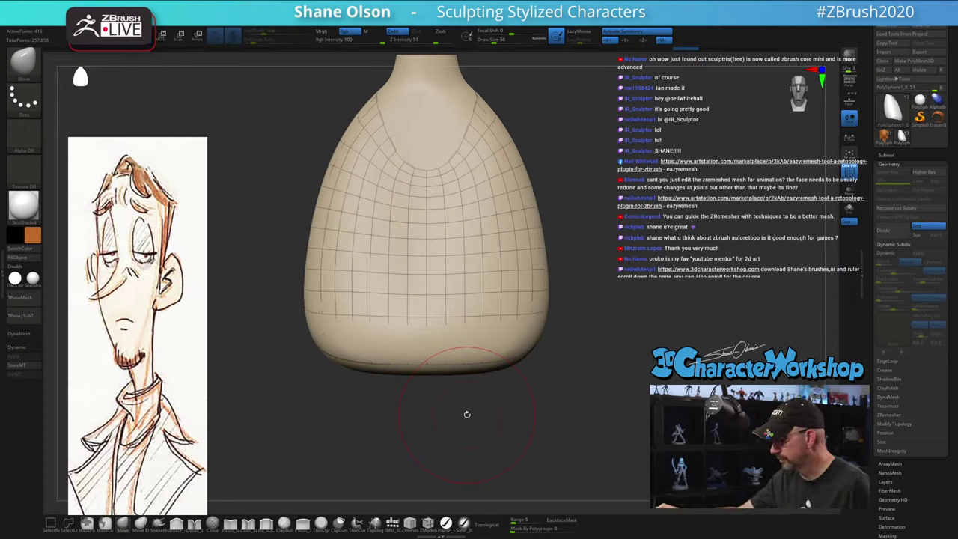
Switch to the Inflate brush, try a stroke across the shirt's lower front, and undo it
drag(594, 381, 557, 375)
click(177, 524)
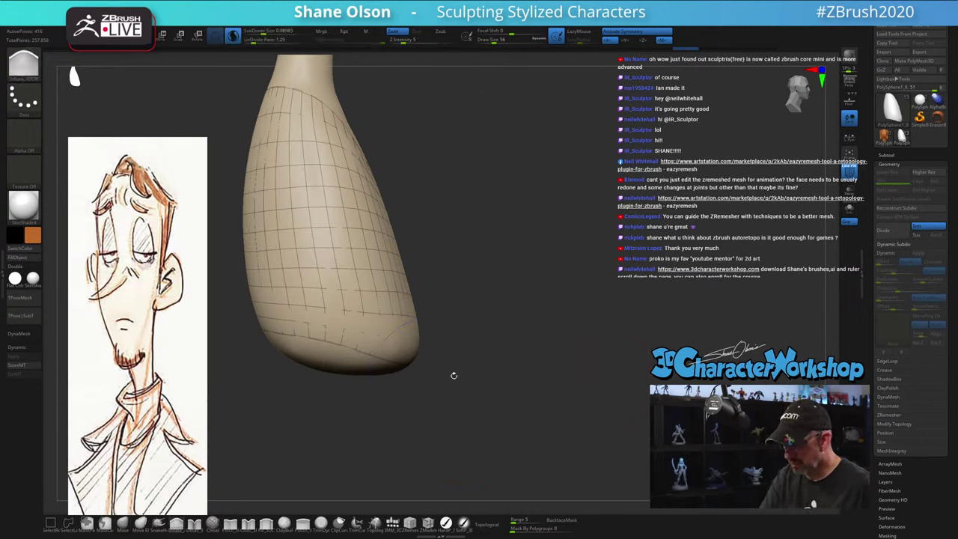
drag(454, 375, 500, 356)
key(s)
drag(353, 342, 441, 318)
key(ctrl+z)
key(ctrl+z)
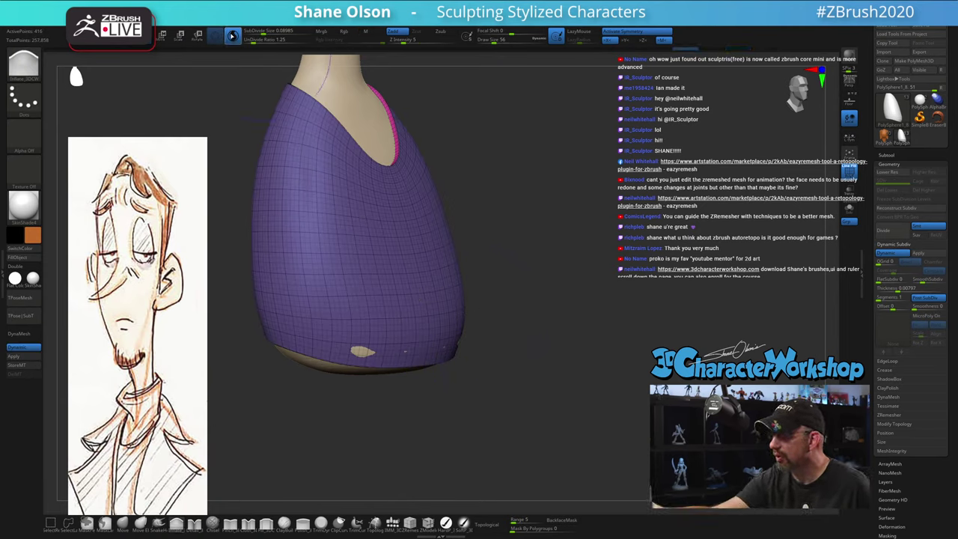
Inflate the shirt's lower front band out from the body at draw size 31
key(shift+d)
key(s)
mouse_move(362, 336)
mouse_down()
mouse_move(349, 336)
mouse_move(439, 341)
mouse_move(425, 321)
mouse_move(400, 336)
mouse_move(442, 340)
mouse_up()
mouse_move(442, 341)
right_down()
mouse_move(490, 343)
mouse_move(448, 346)
right_up()
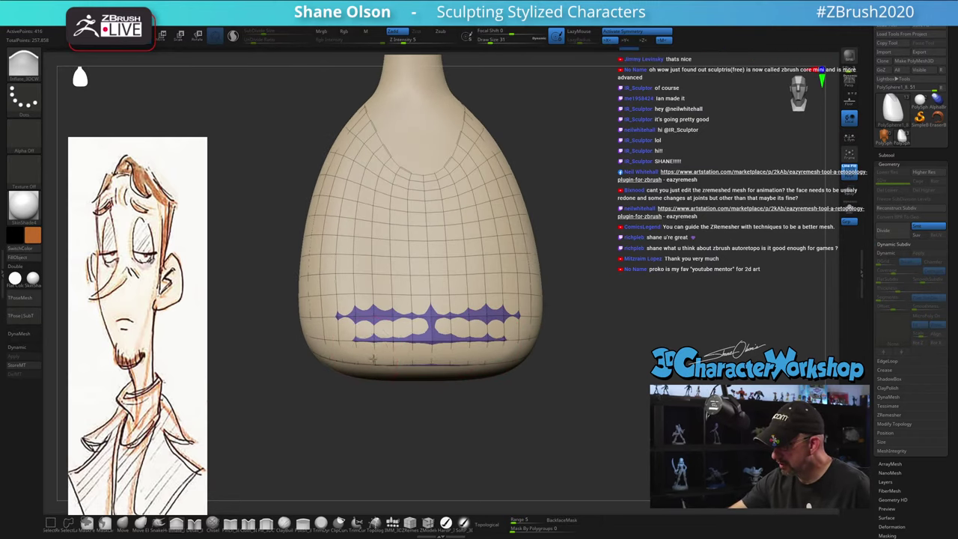
mouse_move(372, 359)
mouse_down()
mouse_move(385, 341)
mouse_move(342, 341)
mouse_move(380, 354)
mouse_up()
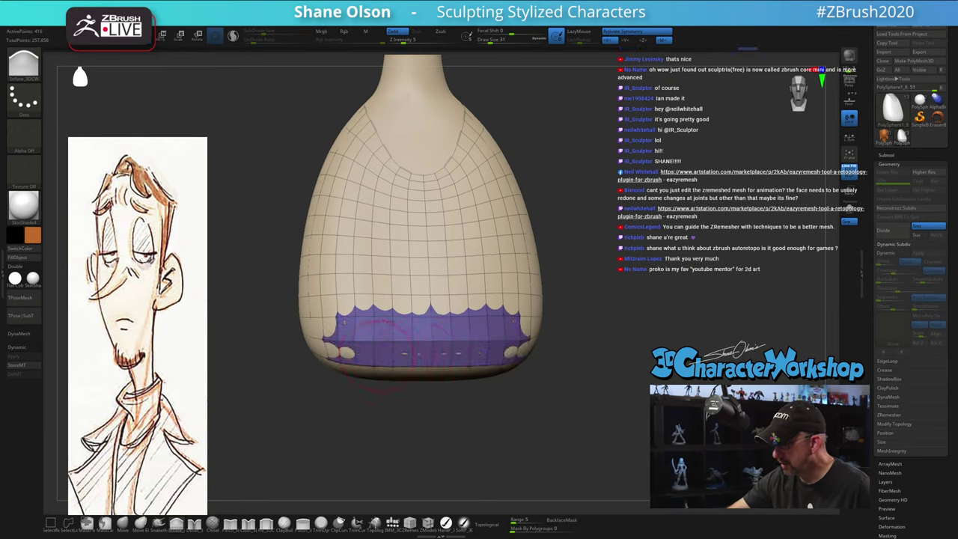
Inflate the shirt's hem around the side and back so that it clears the body surface
right_drag(490, 333, 545, 315)
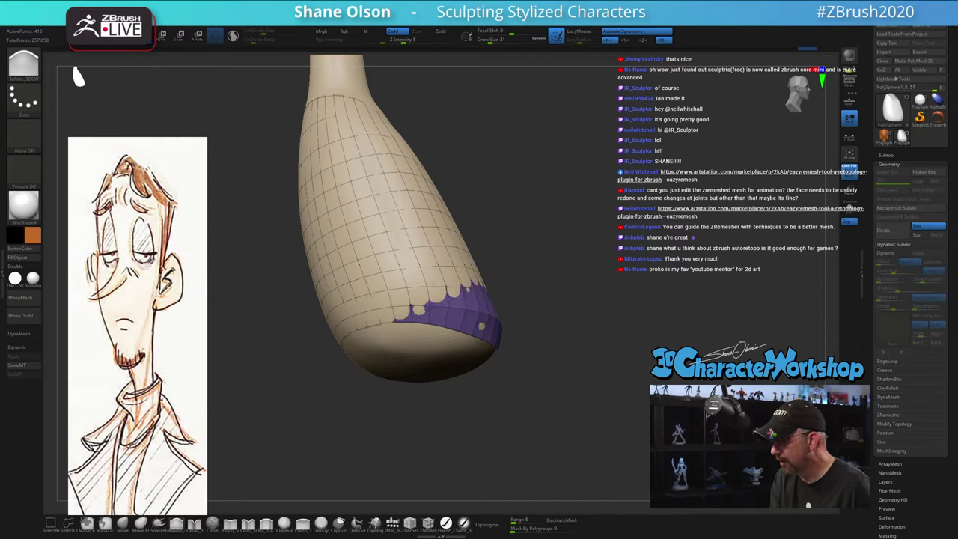
right_drag(509, 307, 568, 315)
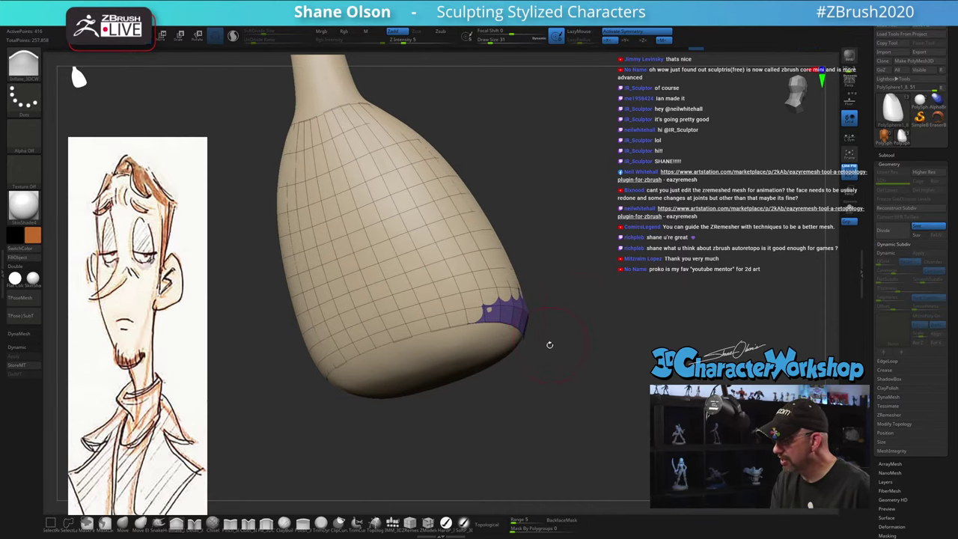
key(s)
drag(550, 345, 554, 346)
right_drag(559, 347, 596, 345)
mouse_move(527, 329)
ctrl+mouse_down()
mouse_move(517, 338)
mouse_move(551, 303)
ctrl+mouse_up()
right_drag(563, 346, 622, 382)
Enlarge the brush to draw size 44 and inflate the area above the hem on the shirt's back and side
key(s)
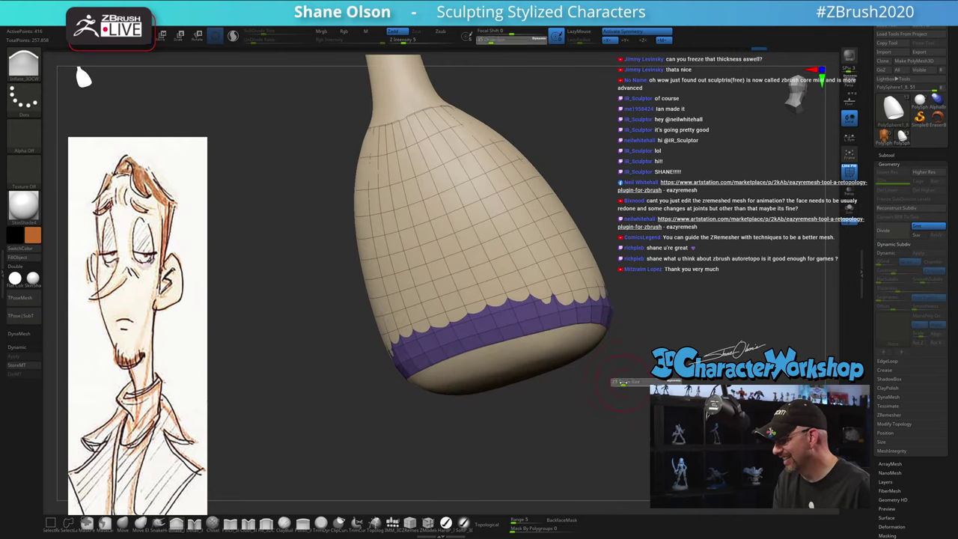
drag(626, 383, 630, 382)
mouse_move(466, 306)
mouse_down()
mouse_move(455, 281)
mouse_move(429, 286)
mouse_move(428, 278)
mouse_move(486, 263)
mouse_up()
right_drag(666, 337, 608, 368)
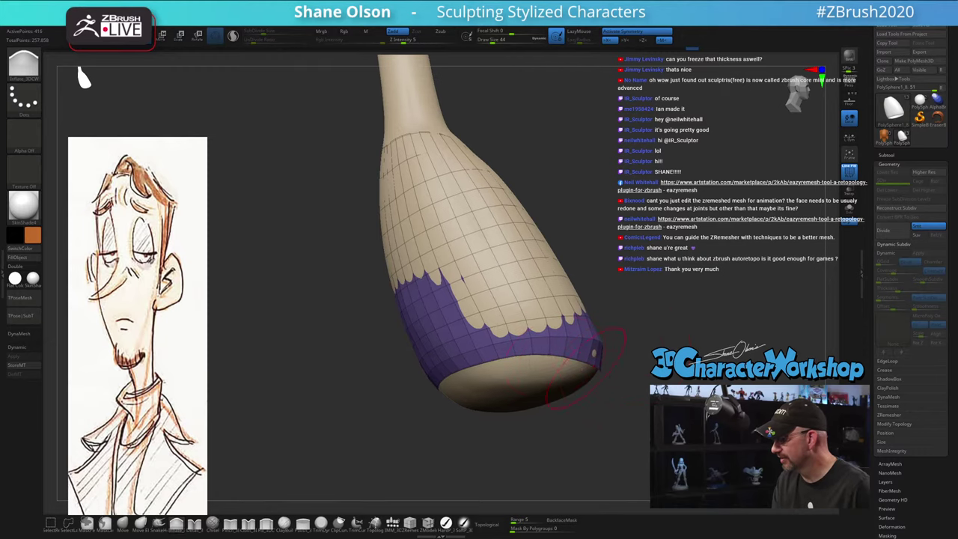
mouse_move(532, 300)
mouse_down()
mouse_move(484, 281)
mouse_move(511, 271)
mouse_up()
Inflate the remaining hem toward the front at draw size 27 and smooth the band along the shirt's lower side
alt+right_drag(651, 371, 582, 372)
drag(581, 372, 595, 366)
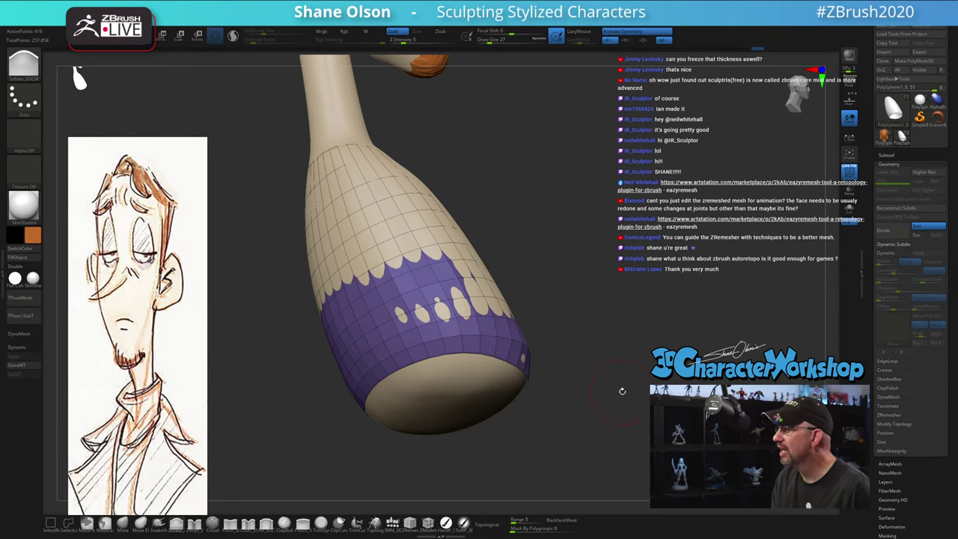
drag(621, 390, 610, 403)
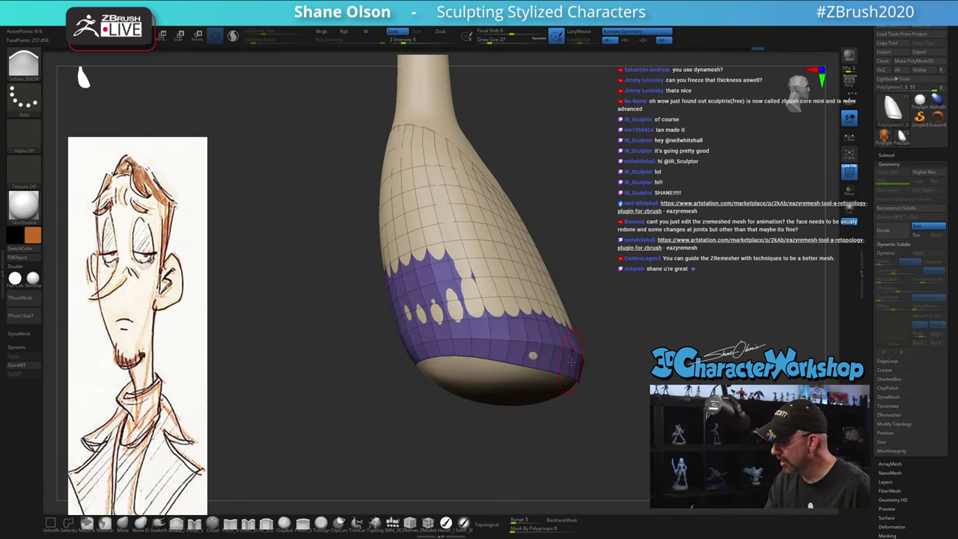
drag(618, 308, 576, 375)
drag(589, 377, 529, 366)
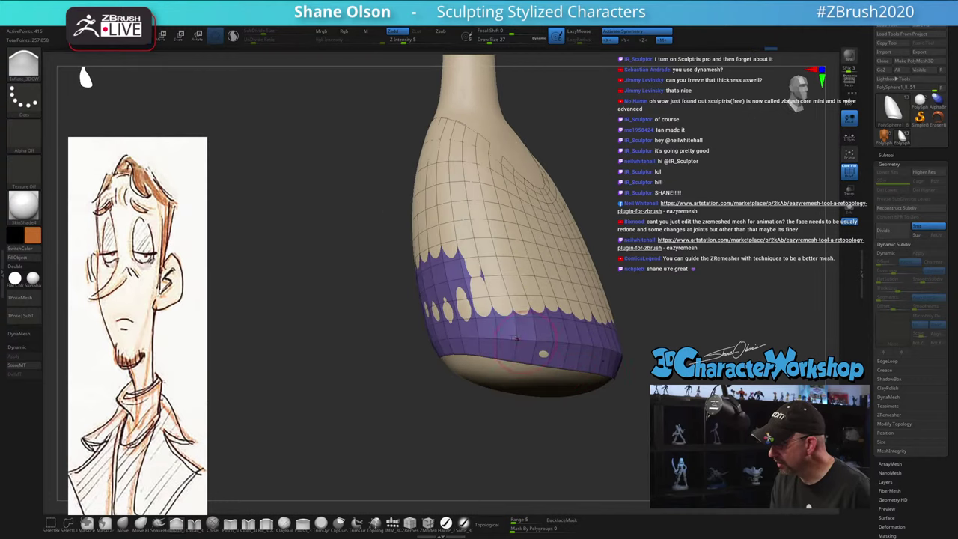
mouse_move(479, 310)
shift+mouse_down()
mouse_move(494, 321)
mouse_move(561, 324)
shift+mouse_up()
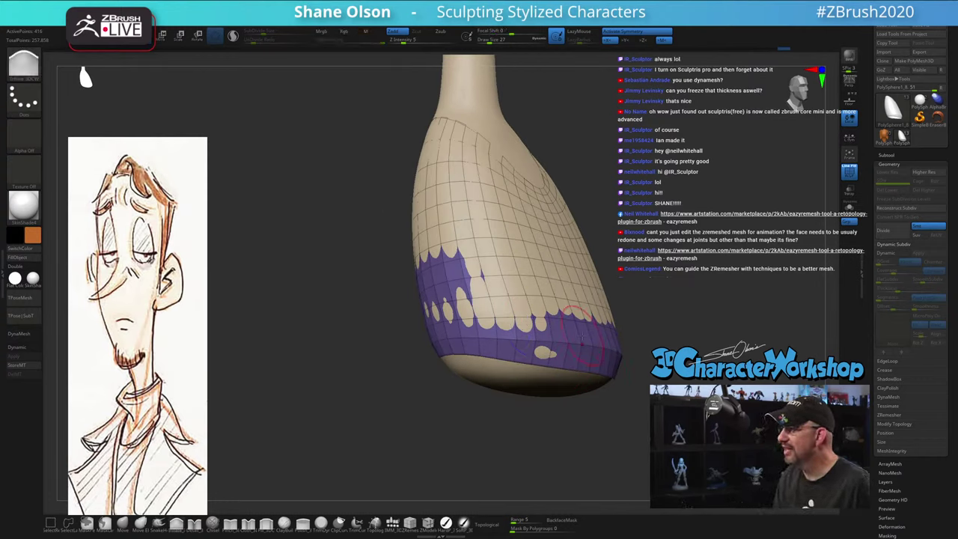
drag(658, 386, 607, 419)
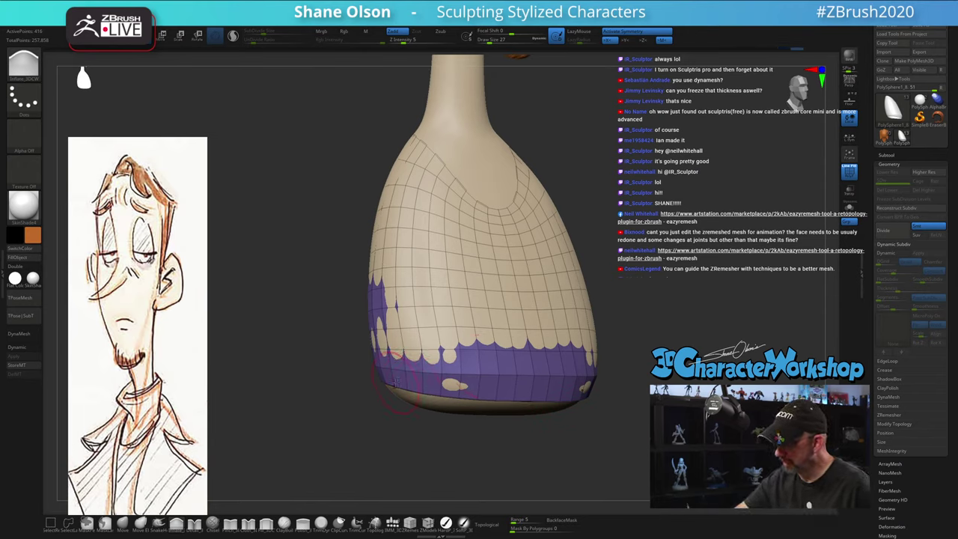
Turn on dynamic subdivision for the shirt and crease its open edges along the neckline and hem
key(d)
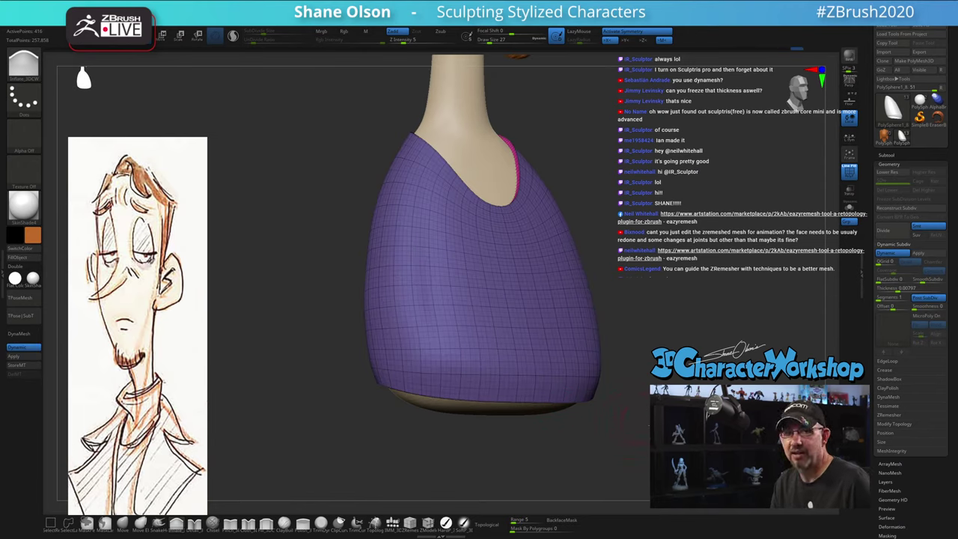
mouse_move(648, 425)
mouse_down()
mouse_move(756, 425)
mouse_move(648, 421)
mouse_move(621, 436)
mouse_move(630, 449)
mouse_up()
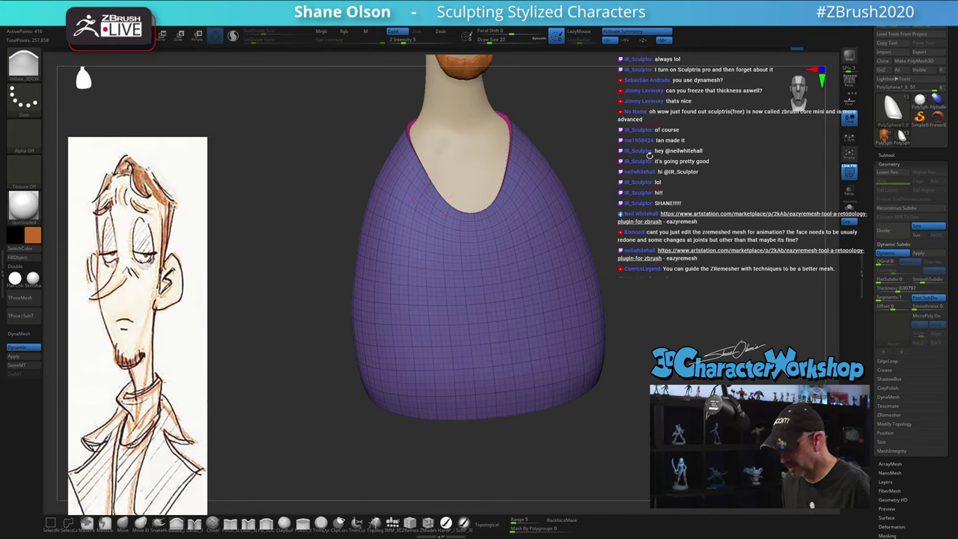
shift+drag(649, 155, 524, 142)
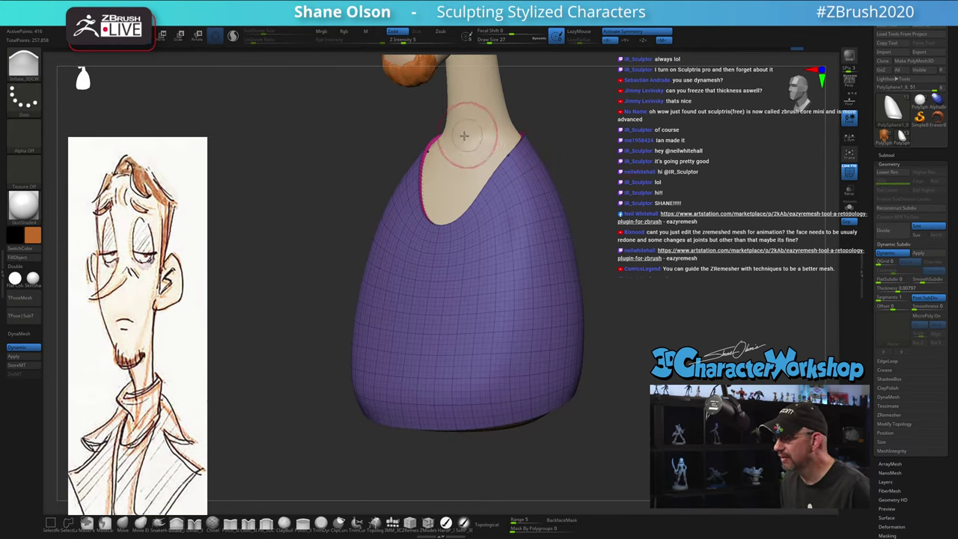
key(space)
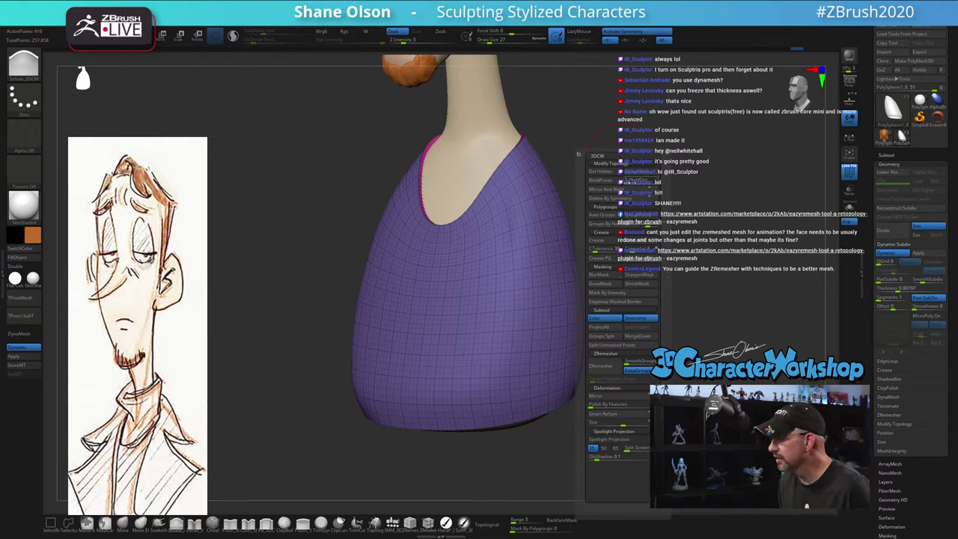
click(638, 259)
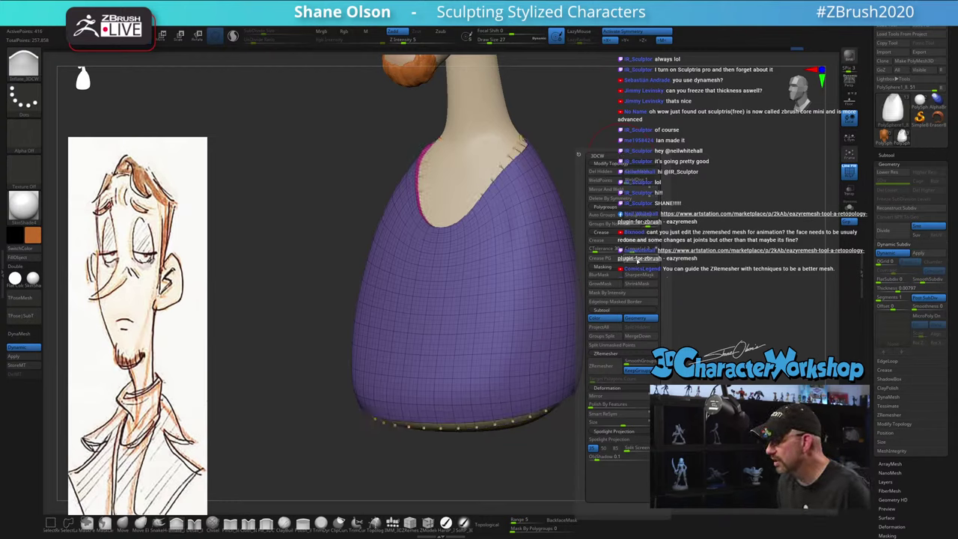
Turn off the Post SubDiv option in the shirt's dynamic subdivision settings
drag(671, 153, 661, 185)
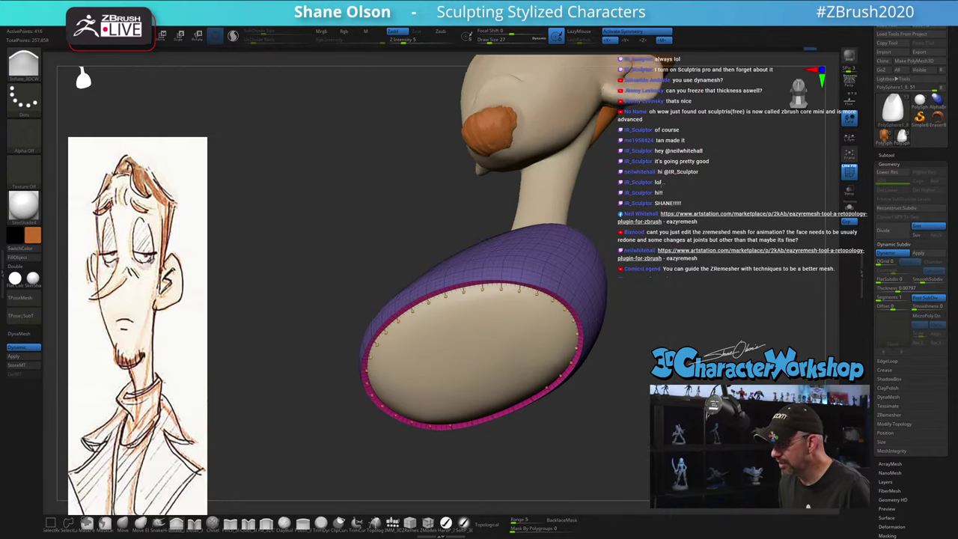
drag(583, 314, 575, 301)
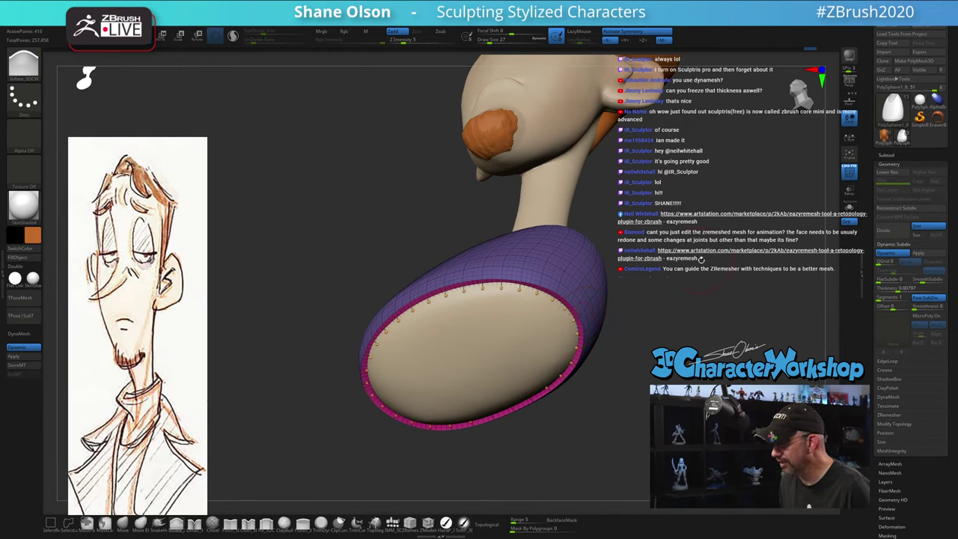
click(935, 298)
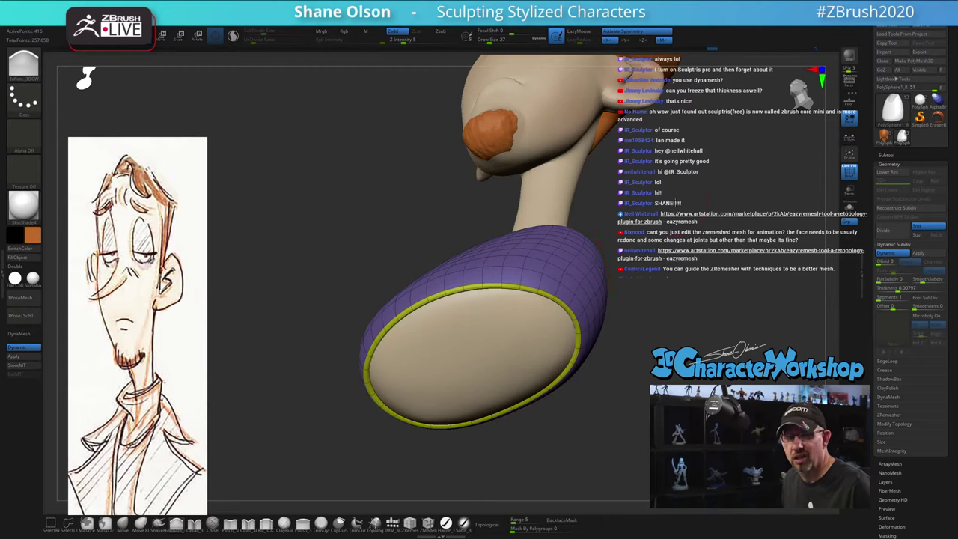
drag(674, 203, 648, 181)
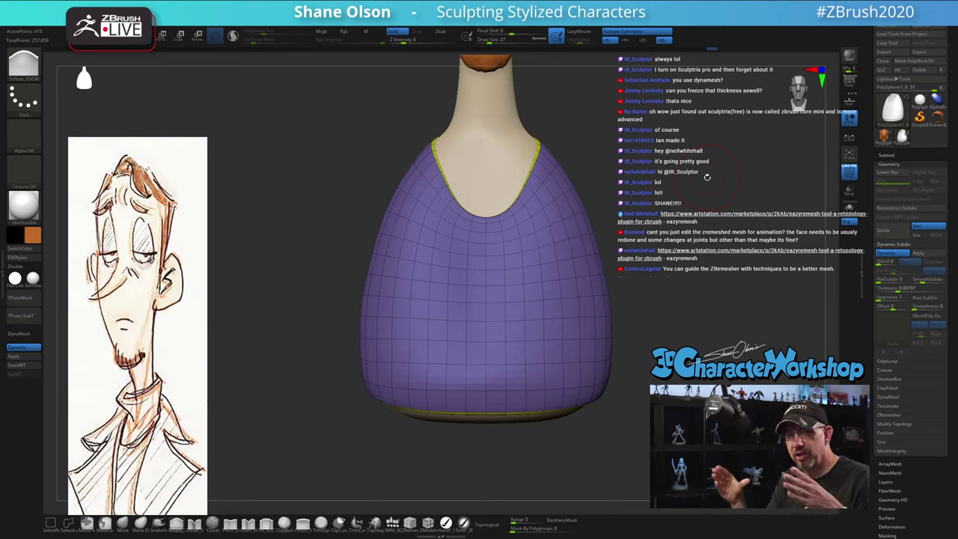
Reshape the side corner of the shirt's hem with the Move brush at draw size 49 and smooth the front
ctrl+right_drag(699, 220, 630, 249)
mouse_move(598, 390)
alt+right_down()
mouse_move(623, 380)
mouse_move(605, 380)
alt+right_up()
click(124, 524)
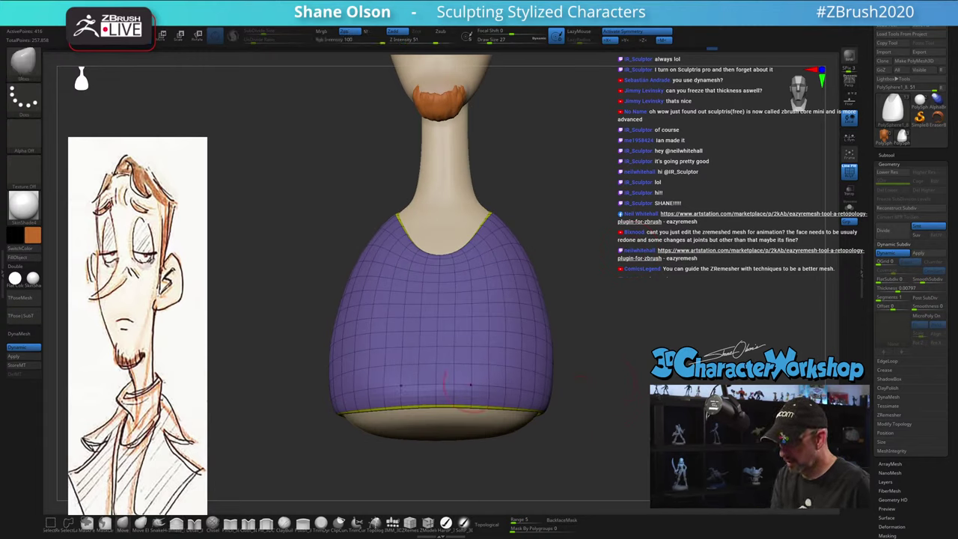
key(s)
drag(595, 383, 601, 383)
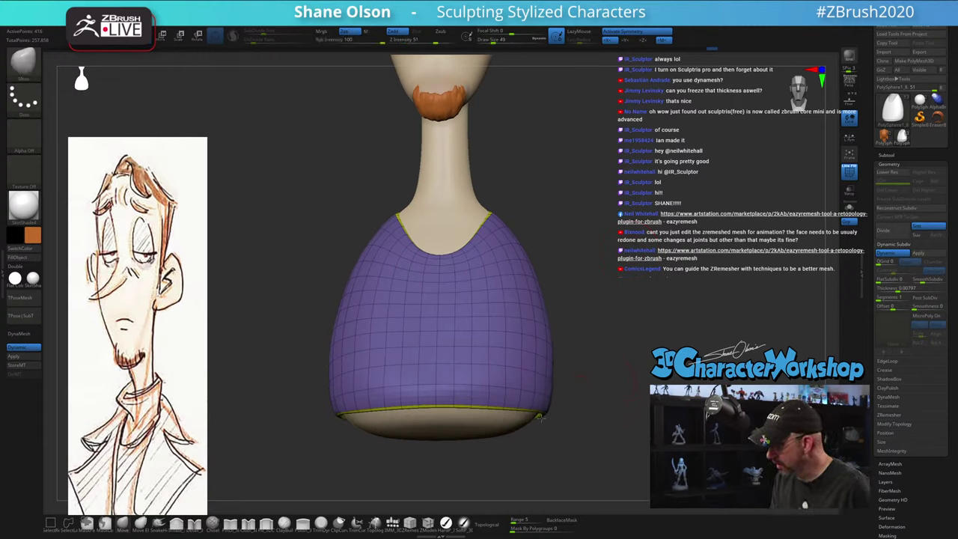
mouse_move(546, 413)
mouse_down()
mouse_move(569, 367)
mouse_move(553, 362)
mouse_move(556, 327)
mouse_move(590, 402)
mouse_move(625, 421)
mouse_move(603, 435)
mouse_move(572, 425)
mouse_move(588, 413)
mouse_move(630, 440)
mouse_up()
mouse_move(424, 300)
shift+mouse_down()
mouse_move(449, 307)
mouse_move(458, 326)
mouse_move(561, 307)
mouse_move(478, 315)
shift+mouse_up()
Smooth the shirt's side and the band above the hem at draw size 27
mouse_move(635, 377)
mouse_down()
mouse_move(635, 387)
mouse_move(626, 379)
mouse_up()
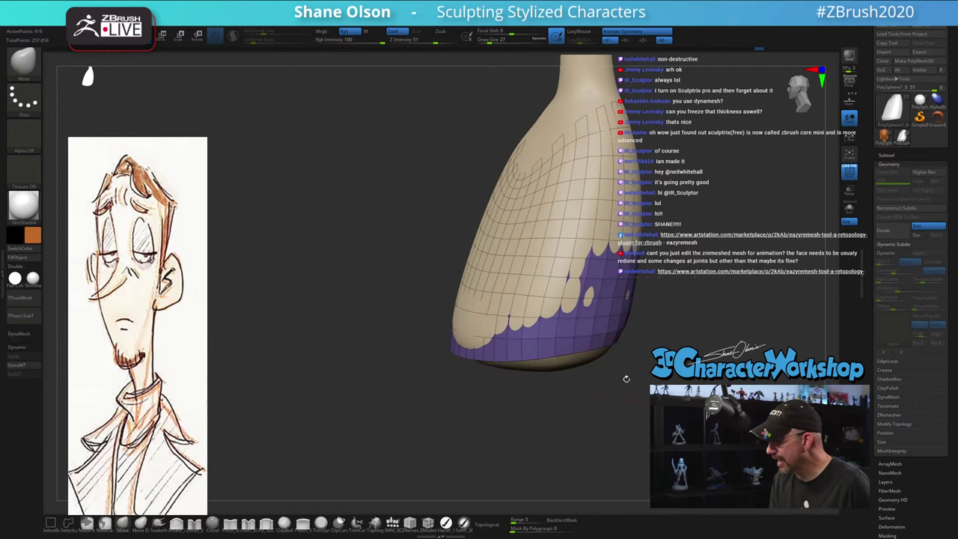
shift+drag(552, 332, 599, 307)
mouse_move(650, 376)
mouse_down()
mouse_move(673, 351)
mouse_move(659, 329)
mouse_up()
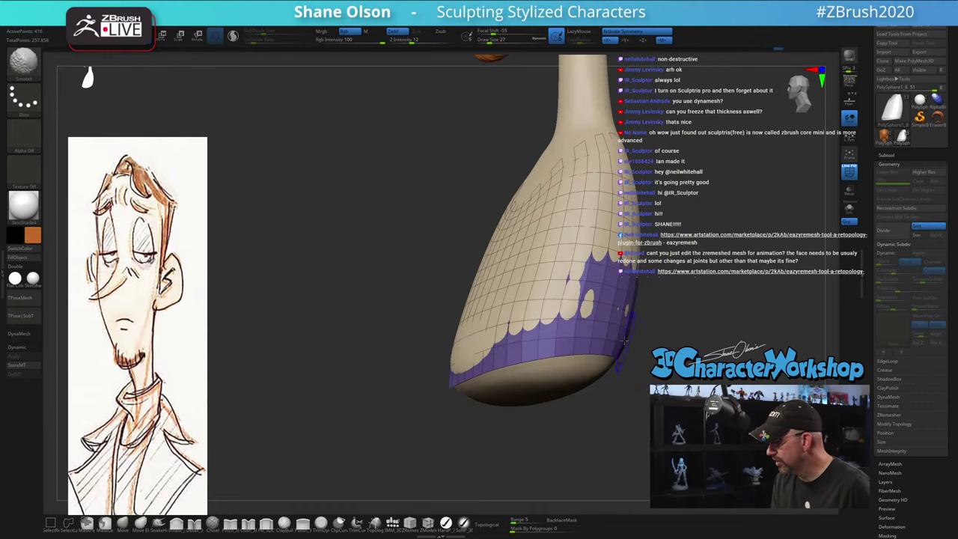
shift+drag(570, 313, 608, 264)
mouse_move(643, 352)
mouse_down()
mouse_move(692, 337)
mouse_move(685, 330)
mouse_move(699, 333)
mouse_up()
drag(737, 407, 665, 415)
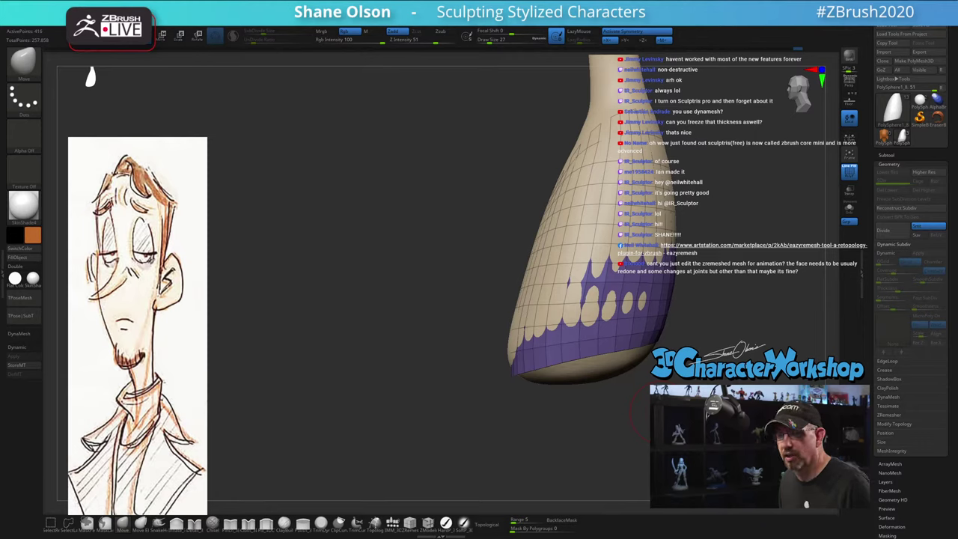
Pull the shirt's sides and shoulders out from the body with the Move brush at draw size 65
mouse_move(639, 400)
mouse_down()
mouse_move(612, 396)
mouse_move(599, 373)
mouse_move(591, 373)
mouse_move(592, 393)
mouse_move(601, 394)
mouse_move(572, 364)
mouse_up()
key(s)
mouse_move(577, 320)
ctrl+mouse_down()
mouse_move(561, 239)
mouse_move(516, 141)
ctrl+mouse_up()
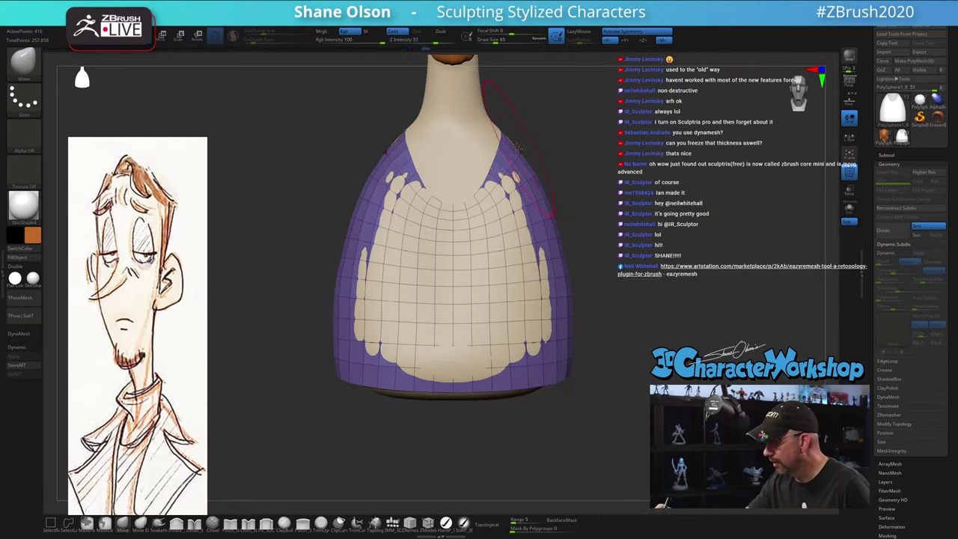
mouse_move(629, 329)
mouse_down()
mouse_move(569, 330)
mouse_move(615, 324)
mouse_up()
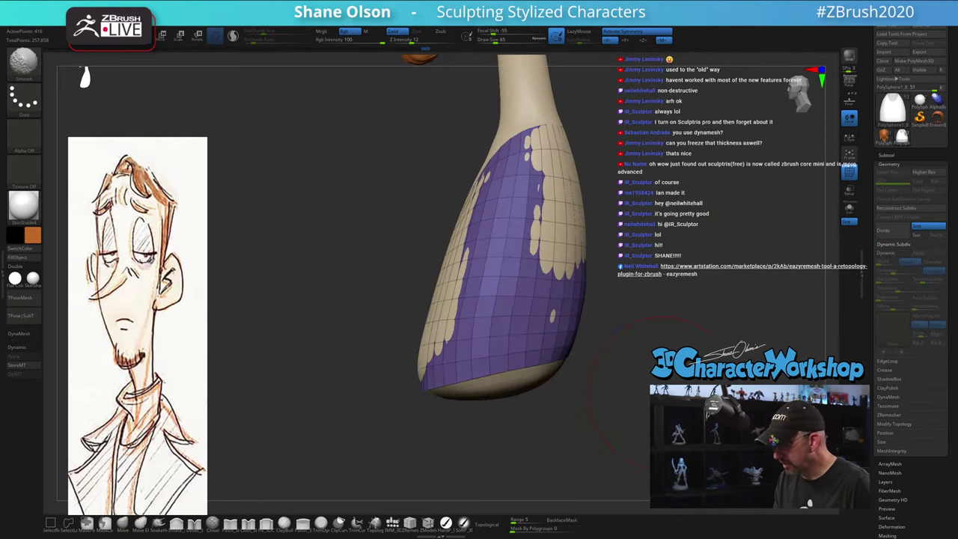
Inflate the whole shirt slightly with the transform gizmo so that it clears the body surface
key(w)
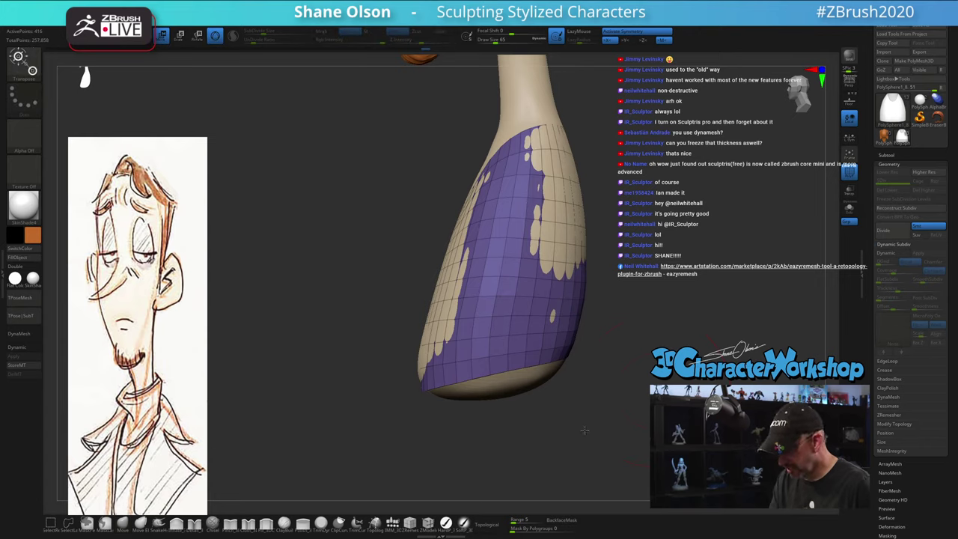
alt+drag(584, 430, 547, 325)
alt+click(515, 133)
alt+drag(577, 291, 537, 424)
drag(537, 424, 537, 357)
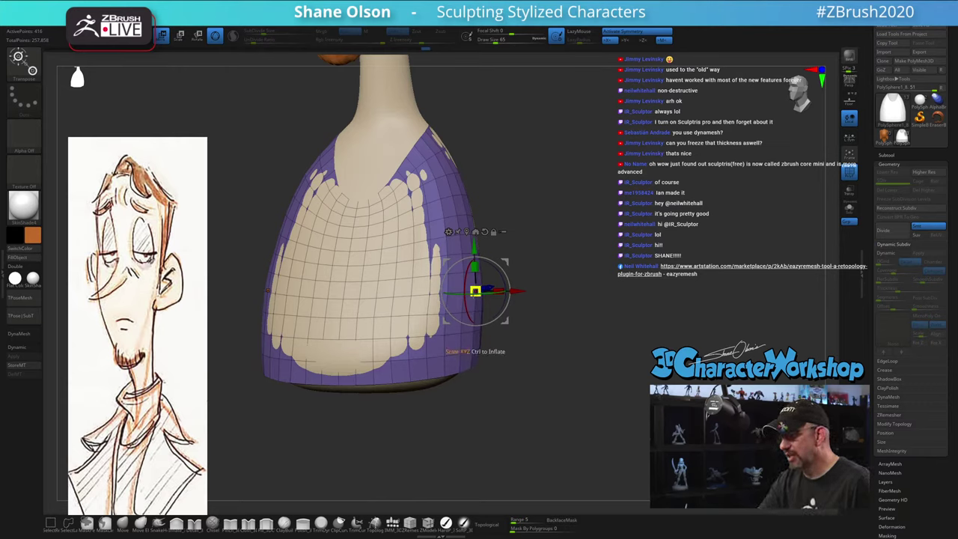
right_drag(475, 291, 452, 302)
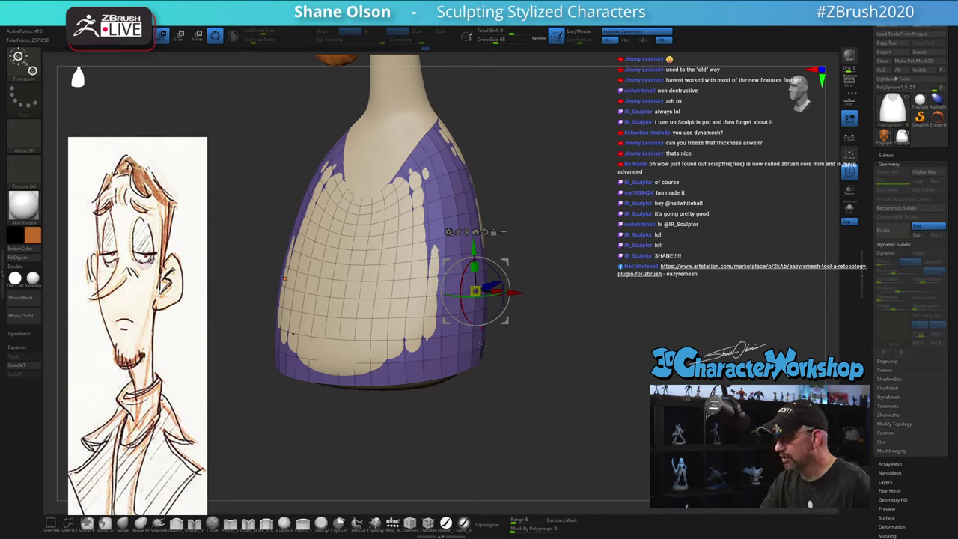
key(q)
key(w)
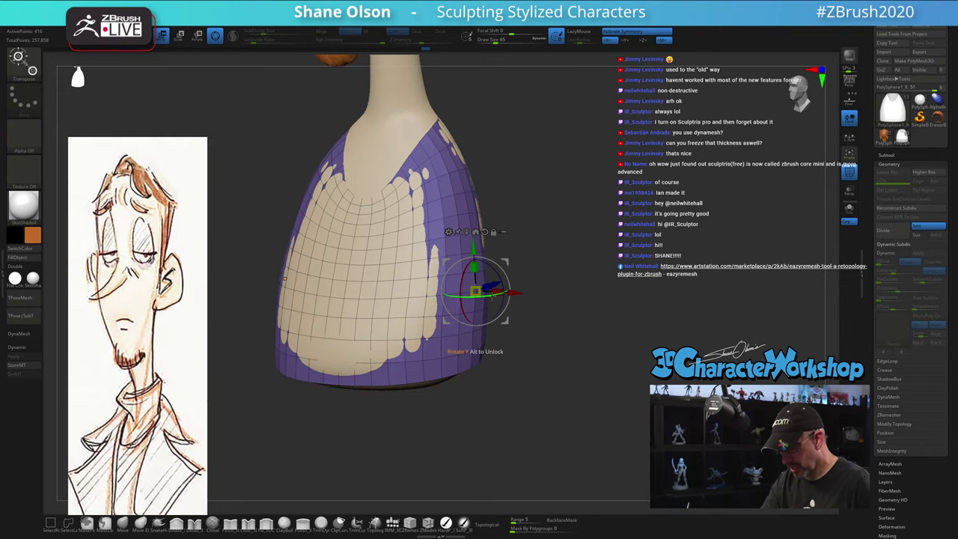
ctrl+drag(475, 291, 485, 280)
mouse_move(583, 386)
mouse_down()
mouse_move(504, 394)
mouse_move(535, 398)
mouse_up()
Pull the shirt's lower front and upper back over the exposed body patches with the Move brush at draw size 65
key(q)
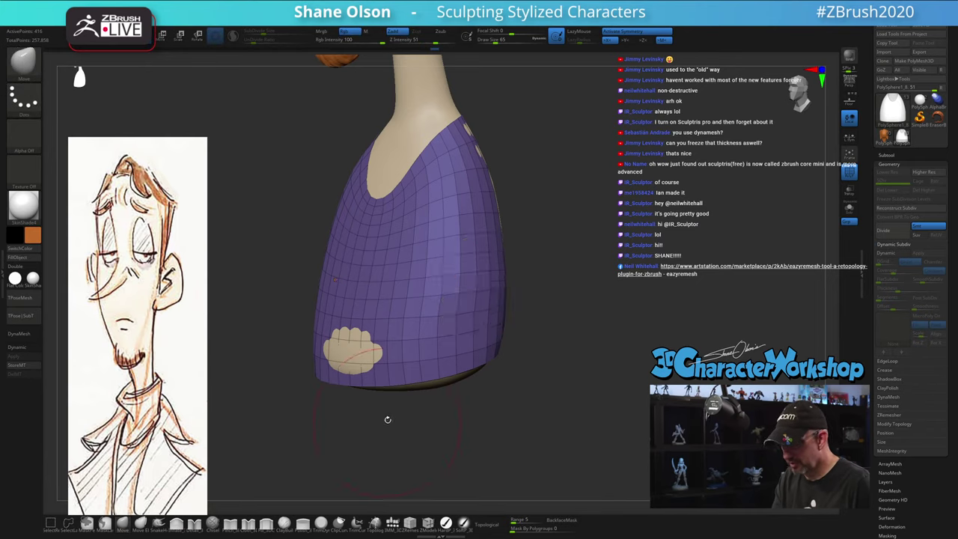
drag(387, 419, 548, 342)
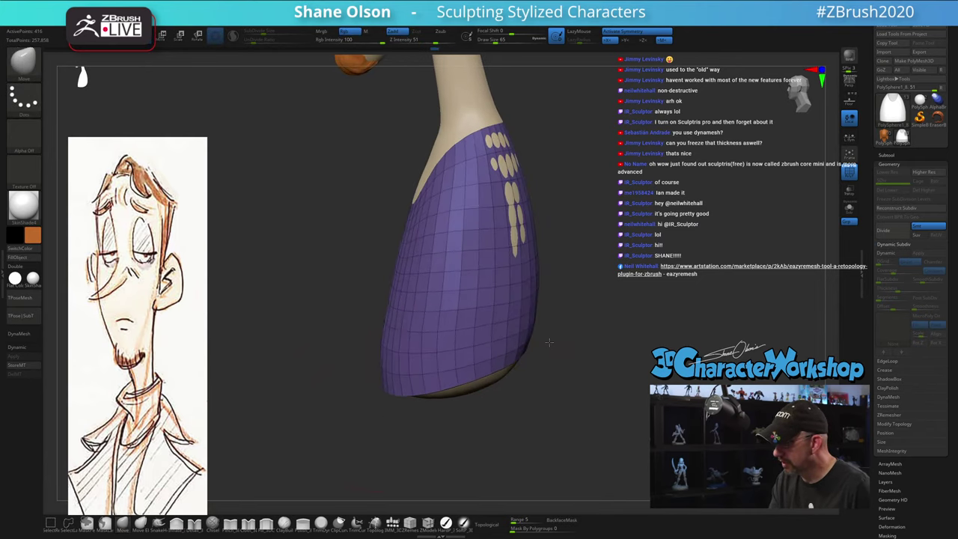
mouse_move(514, 279)
mouse_down()
mouse_move(500, 160)
mouse_move(482, 131)
mouse_up()
mouse_move(568, 217)
mouse_down()
mouse_move(518, 277)
mouse_move(582, 267)
mouse_move(549, 300)
mouse_move(535, 259)
mouse_move(545, 265)
mouse_up()
mouse_move(555, 299)
mouse_down()
mouse_move(573, 312)
mouse_move(599, 311)
mouse_move(549, 293)
mouse_move(568, 378)
mouse_up()
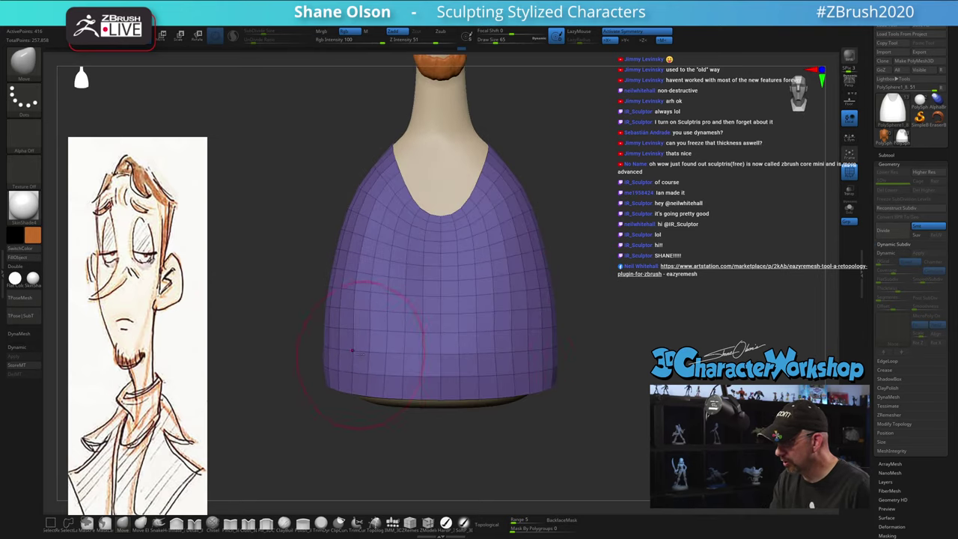
Enlarge the Move brush to draw size 74 and reshape the shirt's hem across the back
mouse_move(484, 412)
mouse_down()
mouse_move(581, 359)
mouse_move(520, 387)
mouse_move(599, 381)
mouse_up()
key(s)
click(458, 411)
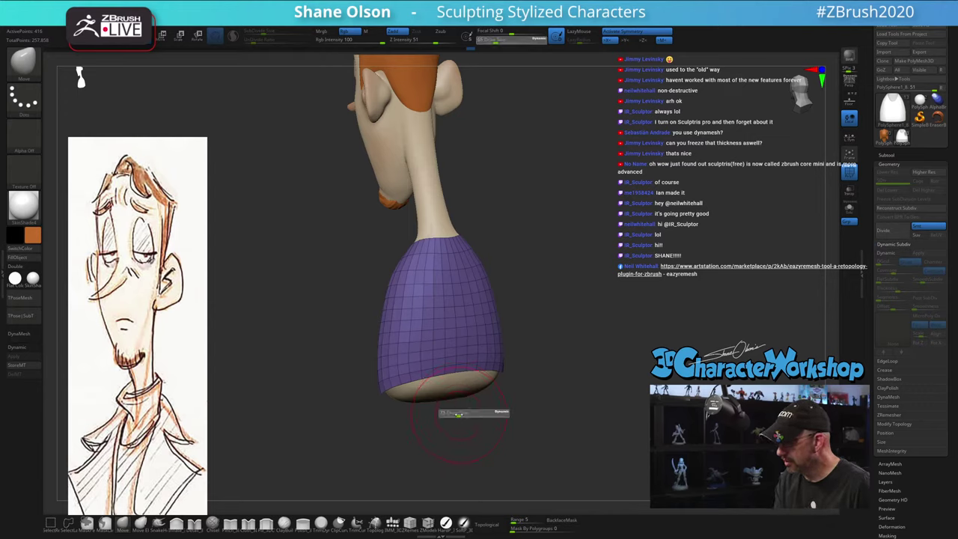
drag(442, 380, 473, 377)
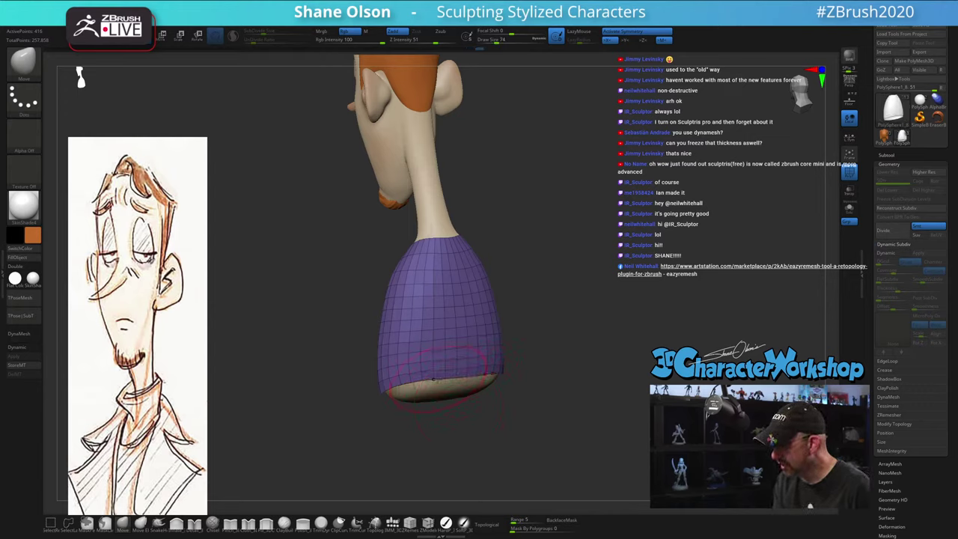
Examine the shirt's silhouette and hem against the whole bust from the front, underneath and the side
mouse_move(514, 418)
mouse_down()
mouse_move(547, 411)
mouse_move(534, 368)
mouse_move(572, 378)
mouse_move(566, 384)
mouse_move(579, 397)
mouse_up()
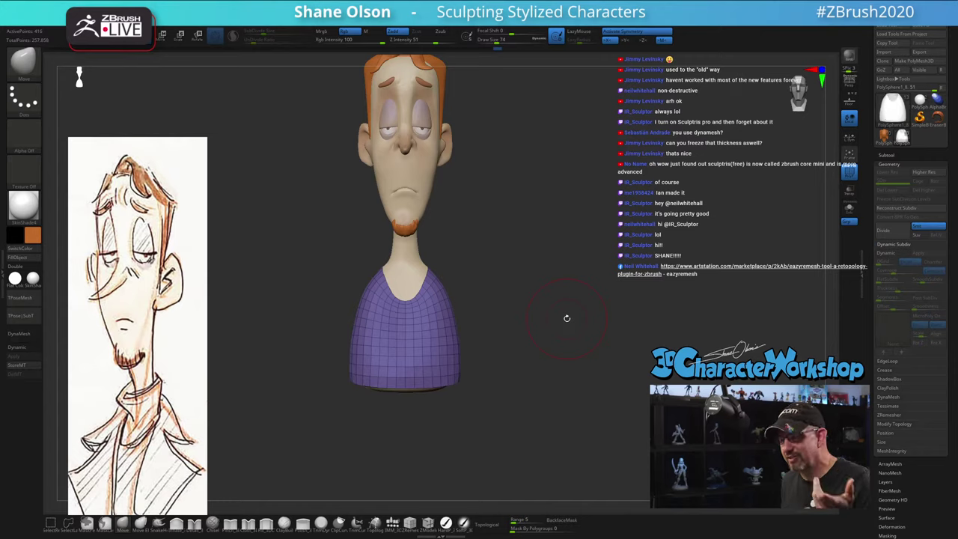
mouse_move(534, 328)
alt+mouse_down()
mouse_move(529, 353)
mouse_move(516, 355)
alt+mouse_up()
key(s)
key(shift)
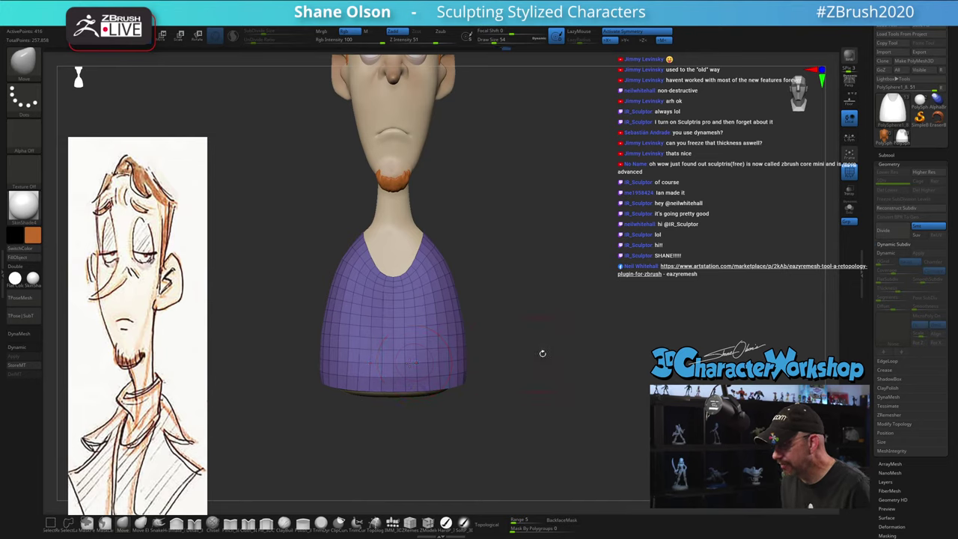
mouse_move(574, 348)
mouse_down()
mouse_move(571, 311)
mouse_move(585, 357)
mouse_up()
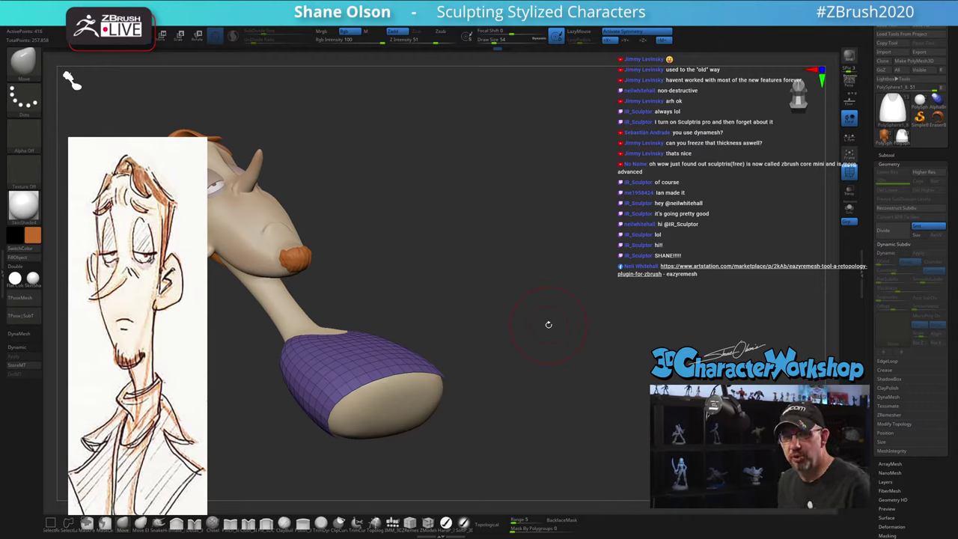
mouse_move(553, 344)
mouse_down()
mouse_move(541, 366)
mouse_move(564, 342)
mouse_move(564, 317)
mouse_move(540, 352)
mouse_up()
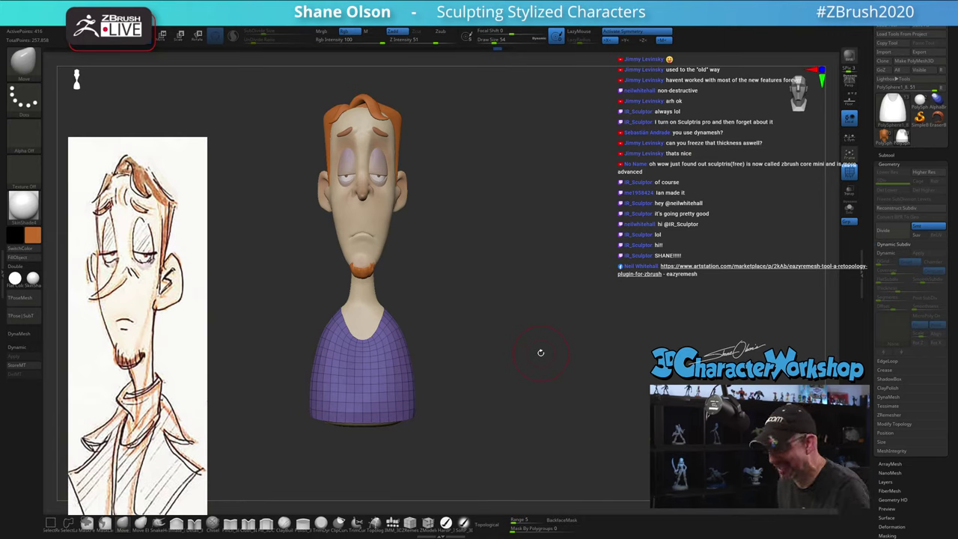
drag(545, 334, 505, 340)
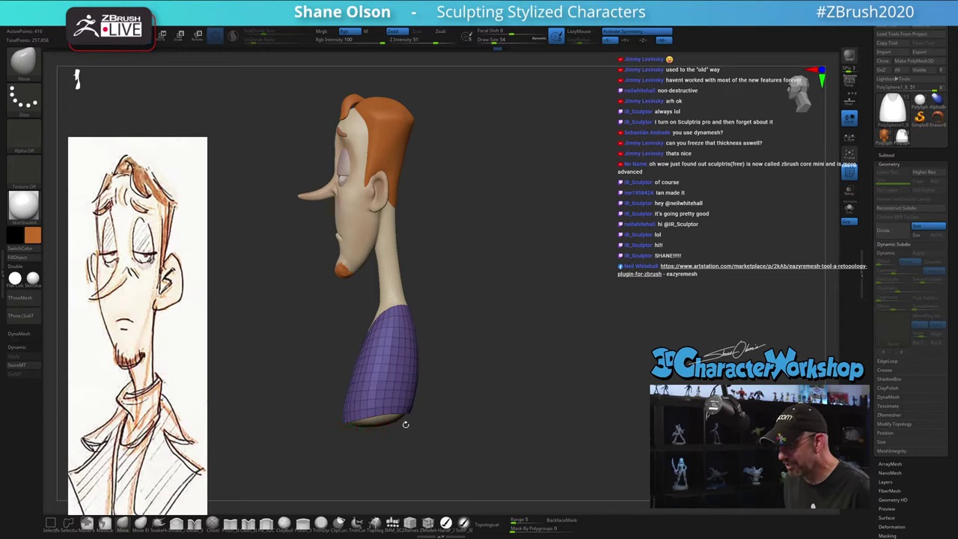
Adjust the back corner of the shirt's hem in side view with the Move brush at draw size 71
alt+drag(464, 394, 498, 397)
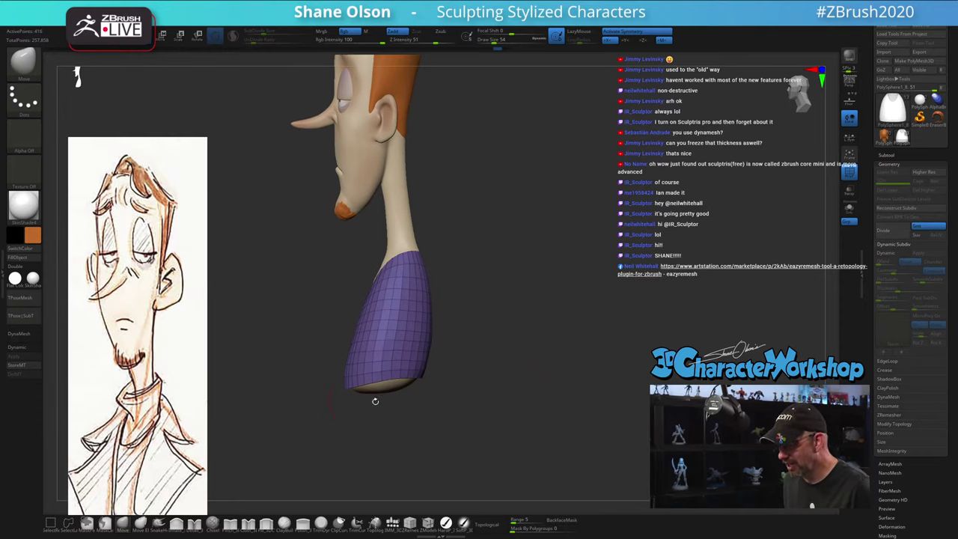
key(s)
drag(418, 395, 423, 395)
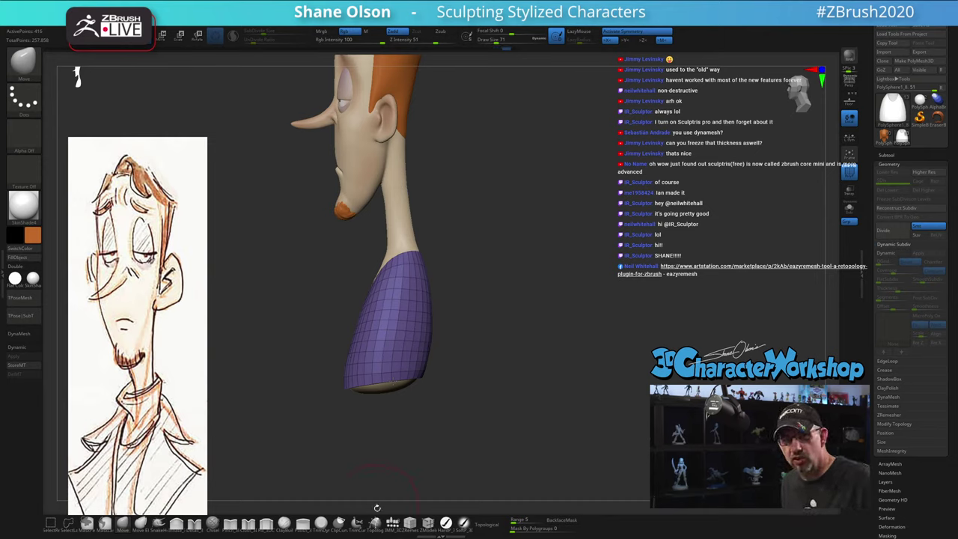
alt+drag(436, 395, 506, 366)
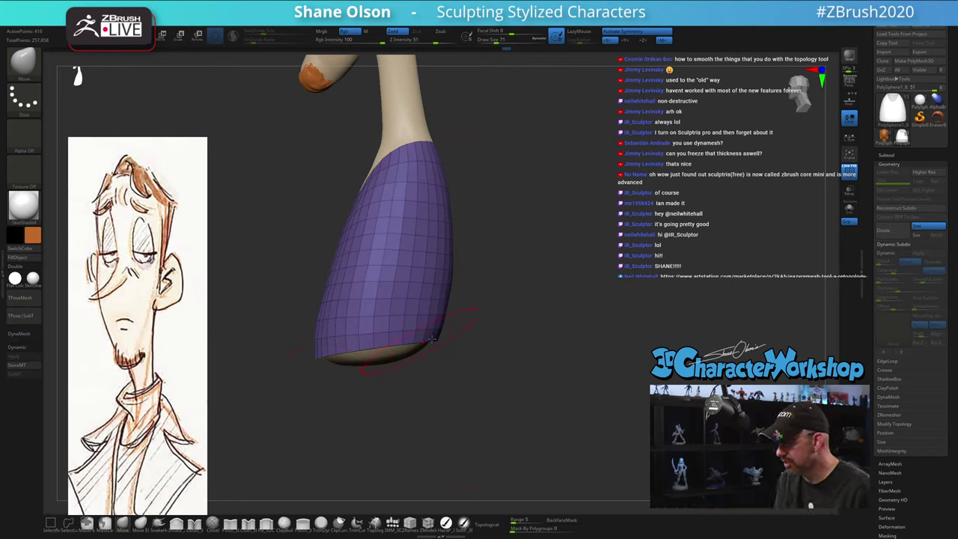
drag(432, 338, 486, 382)
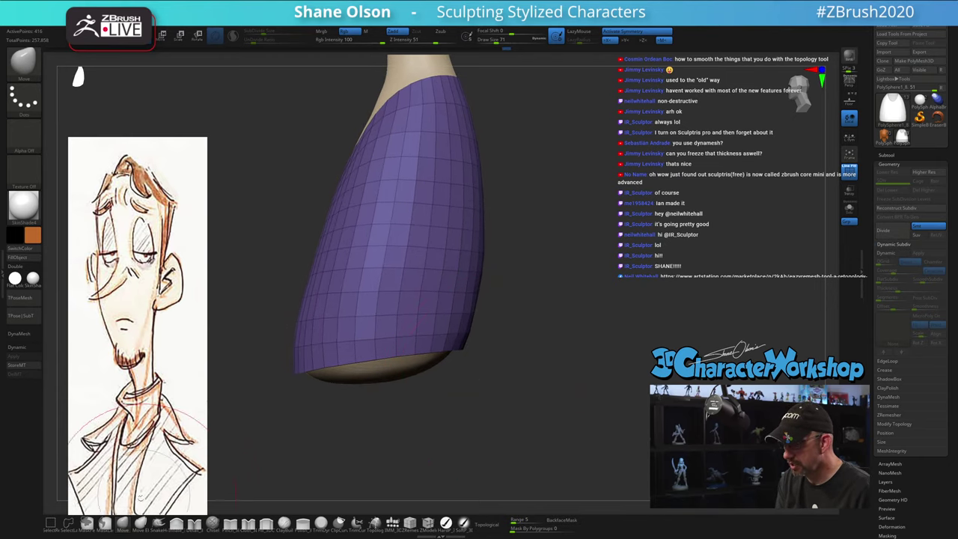
Mask the lowest band of polygons along the shirt's hem with the MaskLasso brush
click(105, 524)
mouse_move(279, 379)
ctrl+mouse_down()
mouse_move(341, 414)
mouse_move(464, 346)
mouse_move(281, 341)
ctrl+mouse_up()
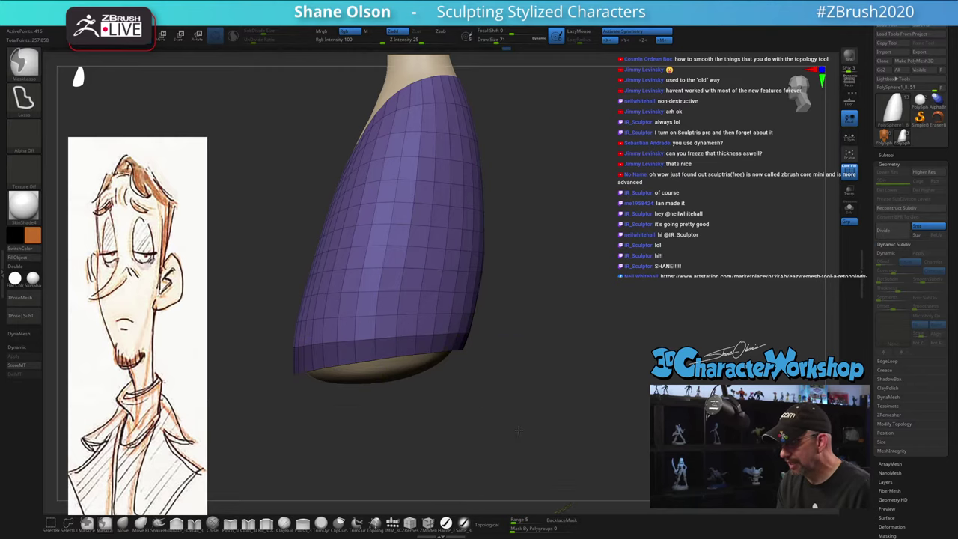
Invert the mask on the shirt and flatten its exposed hem band along a slanted straight line with the ClipCurve brush in side view
ctrl+click(517, 429)
drag(539, 414, 530, 413)
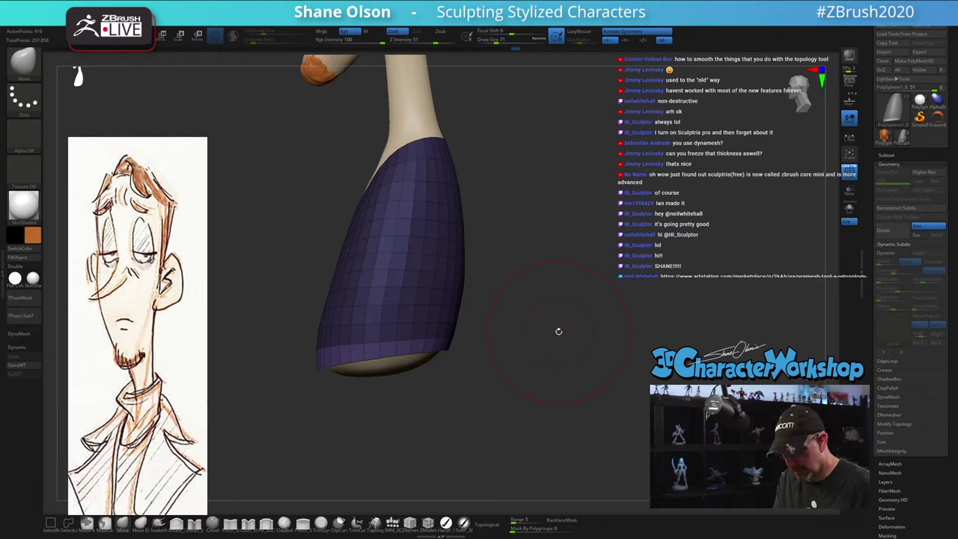
key(ctrl+shift)
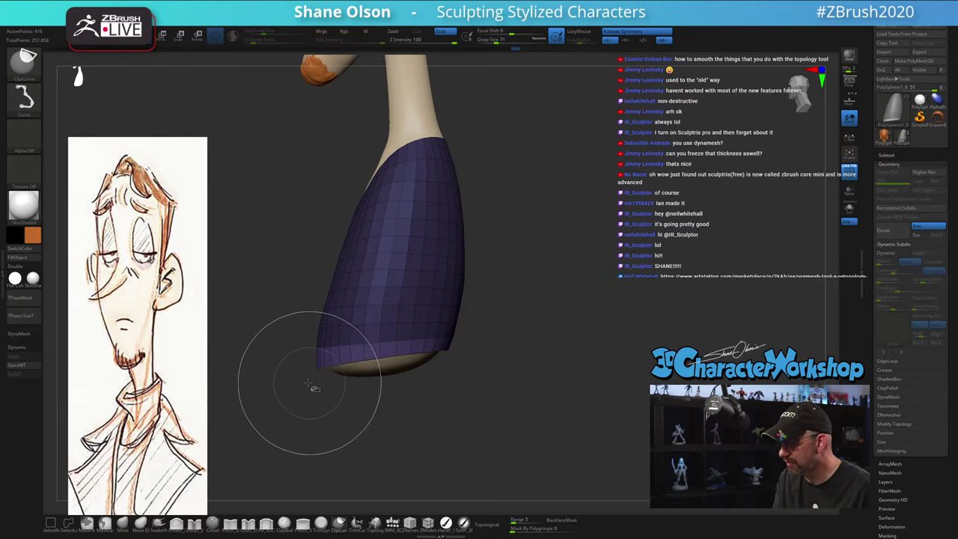
mouse_move(284, 377)
ctrl+shift+mouse_down()
mouse_move(518, 349)
mouse_move(503, 348)
ctrl+shift+mouse_up()
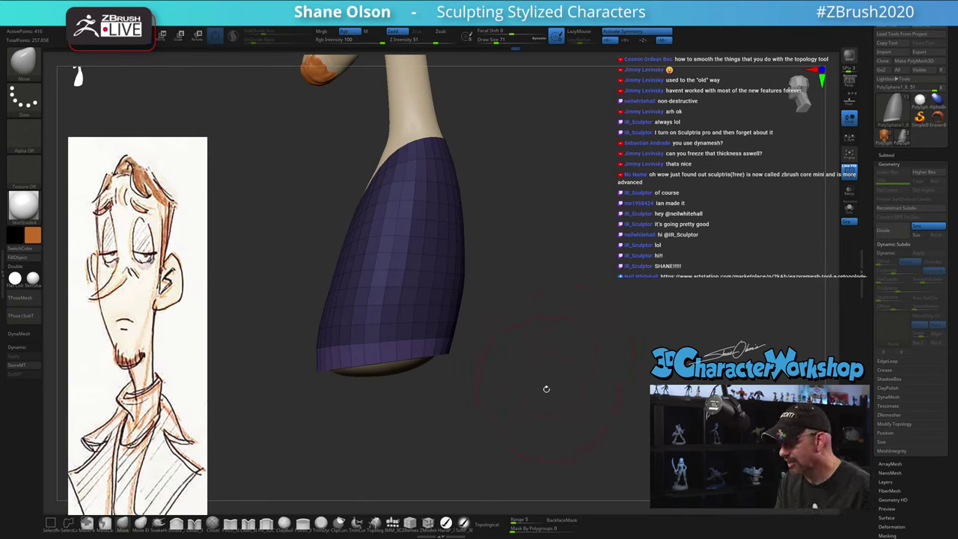
mouse_move(549, 380)
mouse_down()
mouse_move(547, 362)
mouse_move(577, 369)
mouse_move(585, 402)
mouse_move(538, 417)
mouse_move(543, 429)
mouse_up()
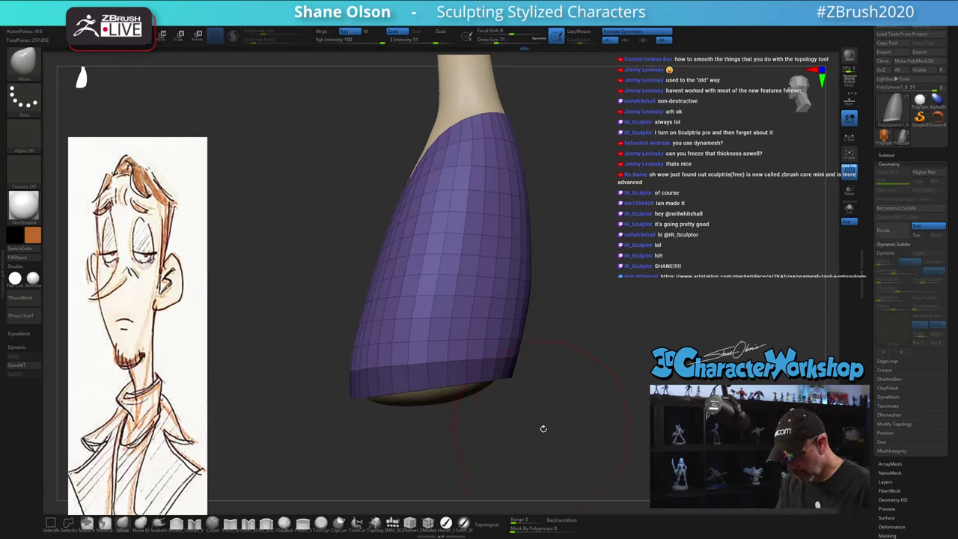
Invert the mask, place the gizmo at the hem's centre and scale the hem band to about 1.06
ctrl+click(544, 426)
key(w)
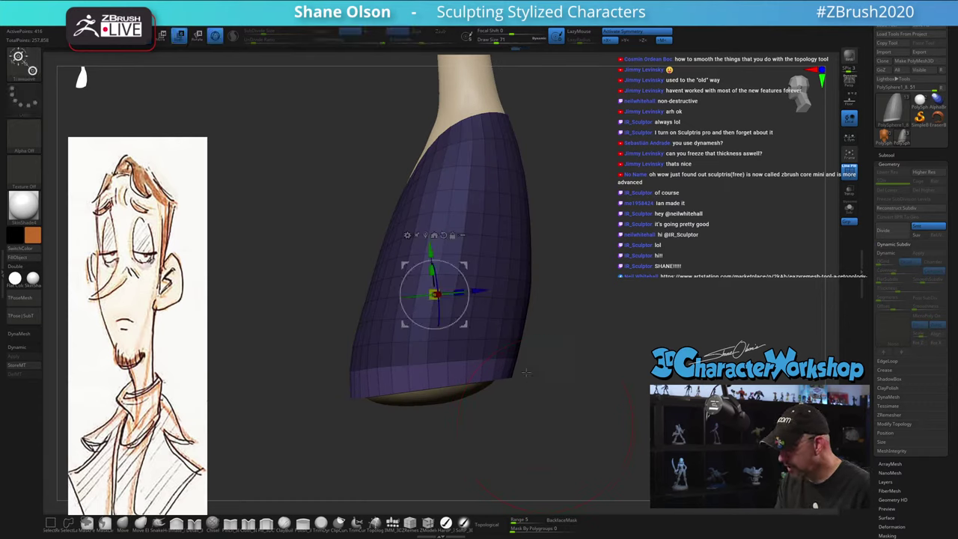
alt+drag(424, 253, 460, 358)
click(452, 330)
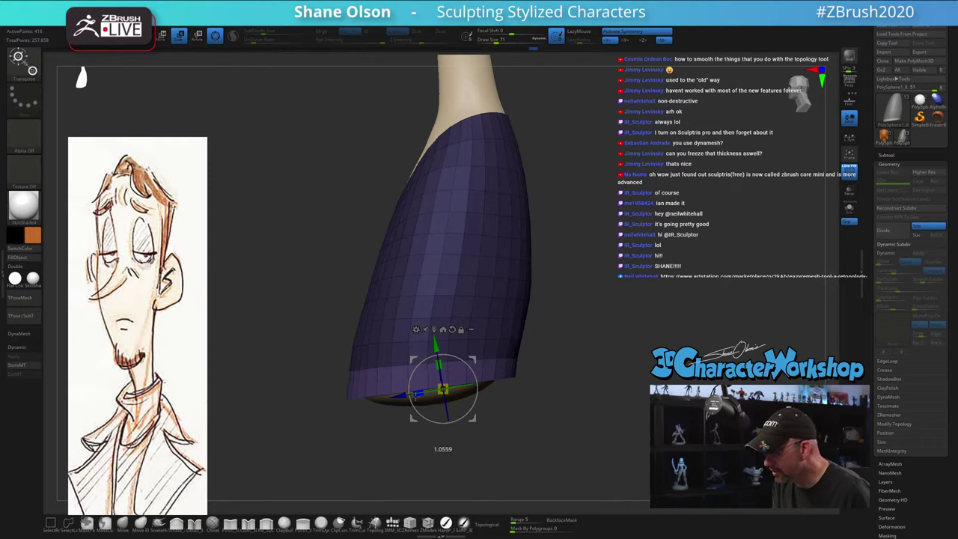
mouse_move(545, 409)
mouse_down()
mouse_move(567, 404)
mouse_move(547, 409)
mouse_up()
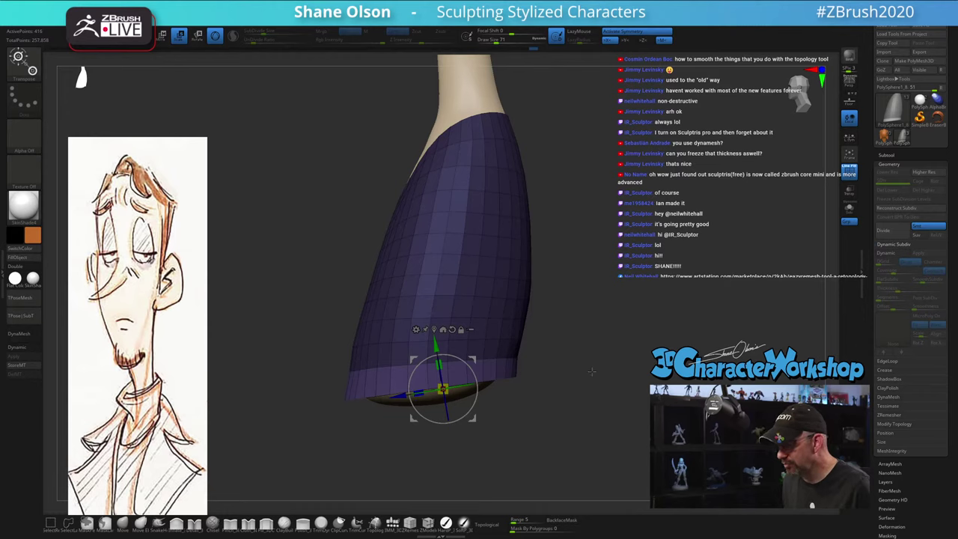
key(q)
mouse_move(592, 372)
mouse_down()
mouse_move(610, 323)
mouse_move(607, 288)
mouse_up()
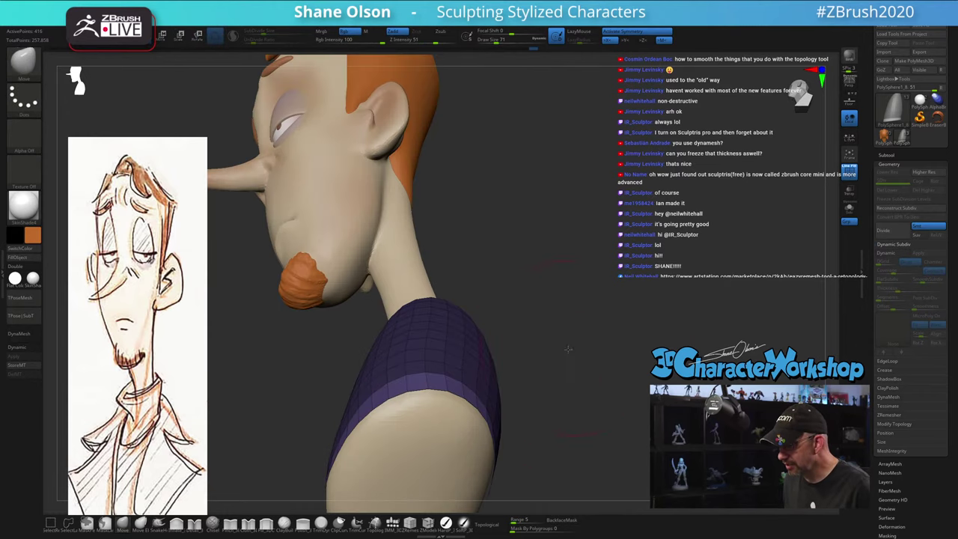
drag(567, 347, 525, 354)
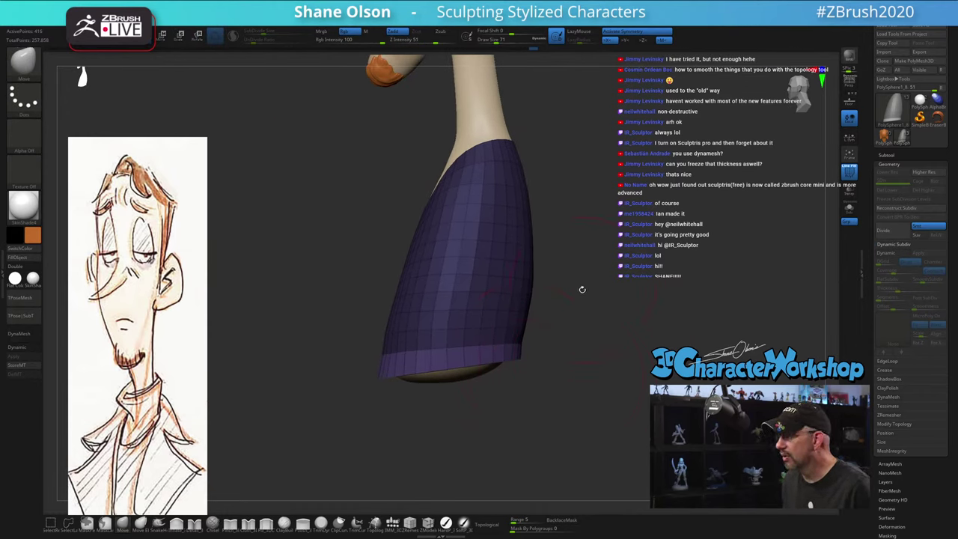
Clear the shirt's mask, select the body subtool and isolate it in Solo mode
ctrl+drag(612, 244, 663, 277)
mouse_move(633, 203)
alt+mouse_down()
mouse_move(624, 271)
mouse_move(659, 291)
mouse_move(592, 289)
alt+mouse_up()
key(shift+f)
mouse_move(314, 408)
ctrl+mouse_down()
mouse_move(427, 488)
mouse_move(566, 442)
mouse_move(570, 392)
mouse_move(599, 346)
mouse_move(591, 389)
mouse_move(639, 356)
ctrl+mouse_up()
ctrl+drag(663, 393, 718, 374)
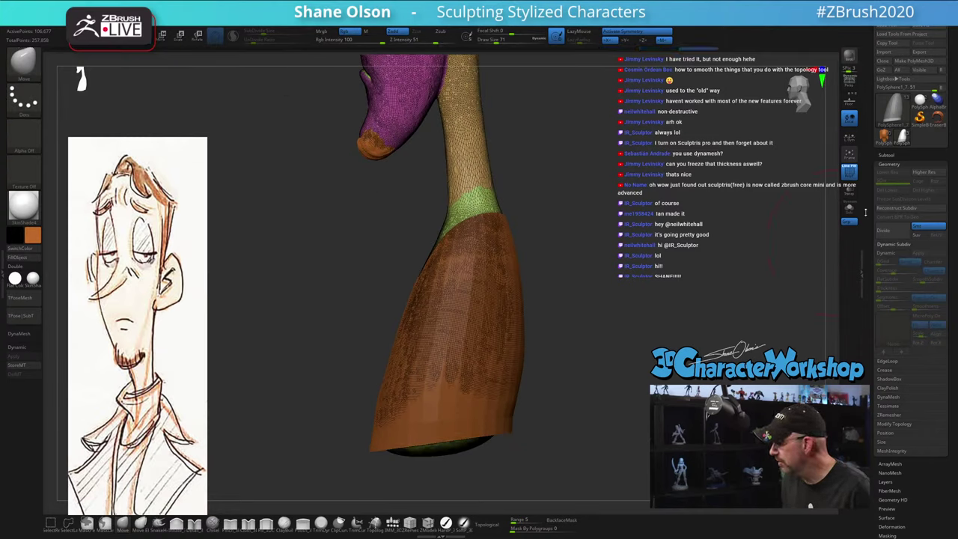
click(849, 208)
mouse_move(663, 361)
alt+mouse_down()
mouse_move(636, 278)
mouse_move(594, 355)
alt+mouse_up()
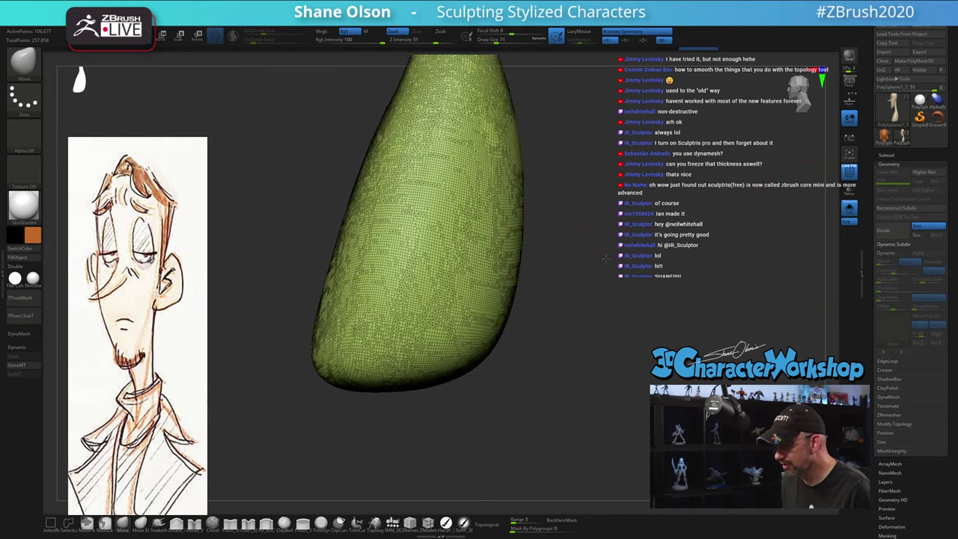
Lasso-mask the base of the body, blur and invert the mask, soften it again, and show all subtools
key(ctrl)
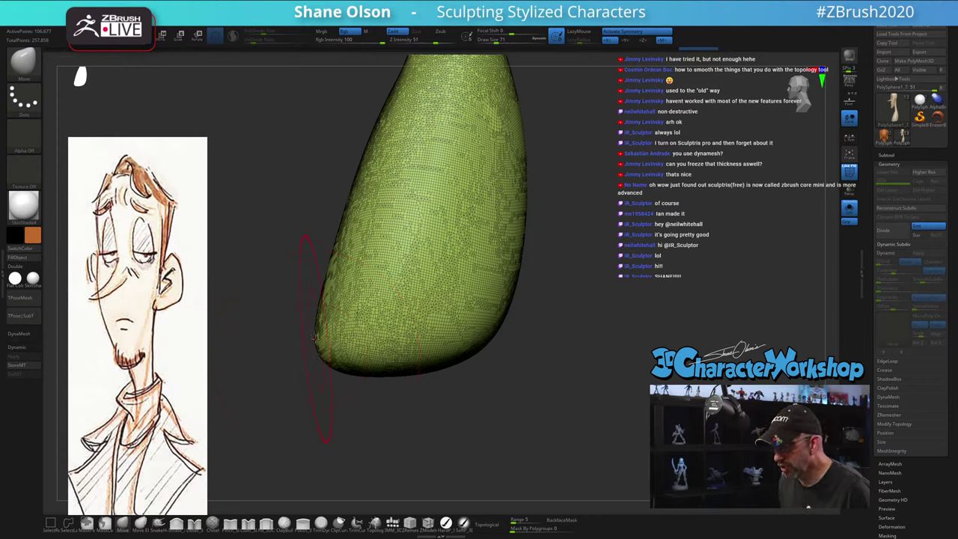
mouse_move(309, 343)
mouse_down()
mouse_move(296, 363)
mouse_move(516, 419)
mouse_move(568, 322)
mouse_move(527, 217)
mouse_move(517, 320)
mouse_up()
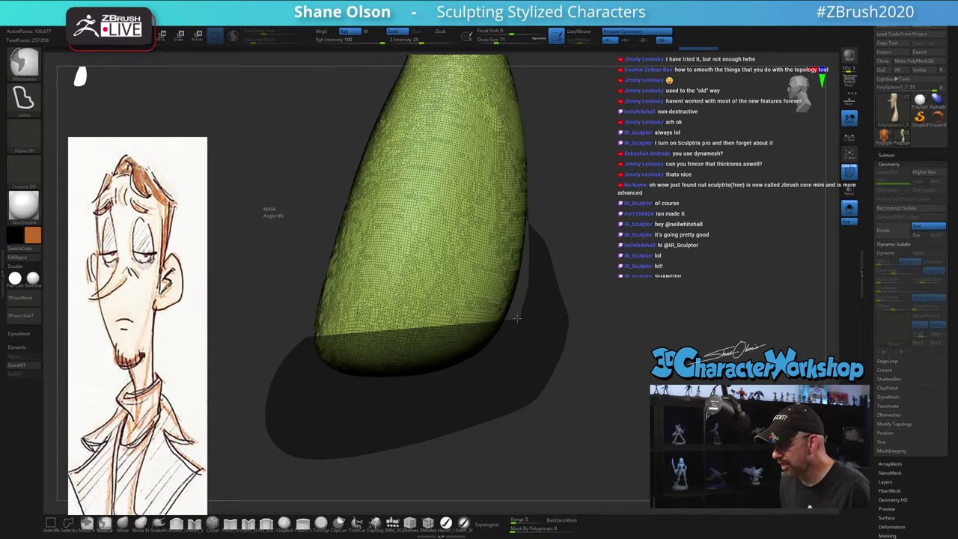
drag(517, 319, 523, 299)
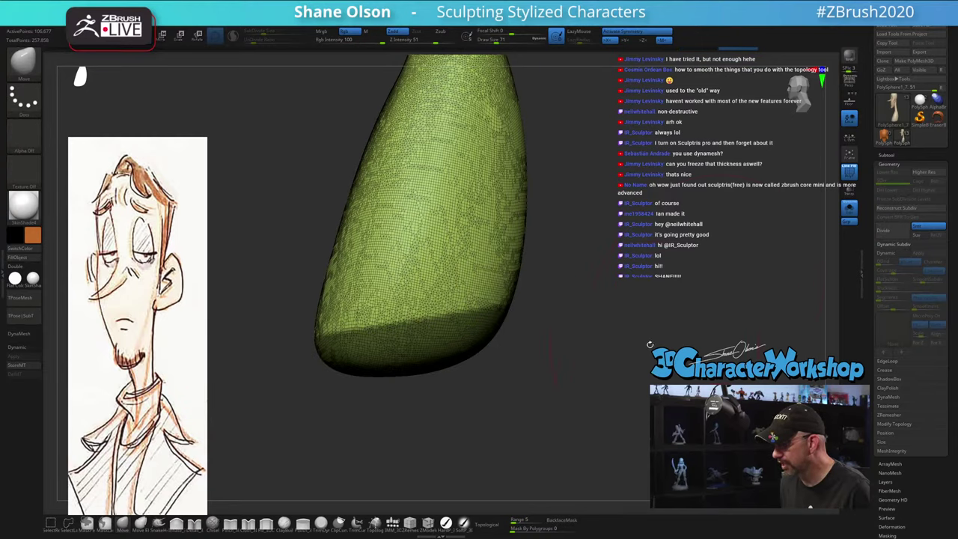
mouse_move(649, 344)
mouse_down()
mouse_move(616, 332)
mouse_move(648, 331)
mouse_move(646, 341)
mouse_up()
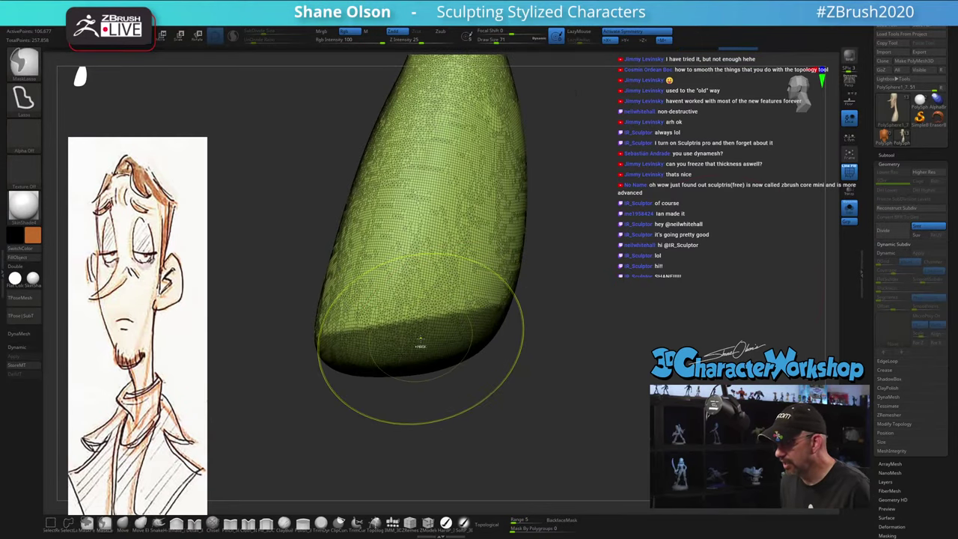
ctrl+click(420, 341)
ctrl+click(421, 341)
ctrl+click(598, 344)
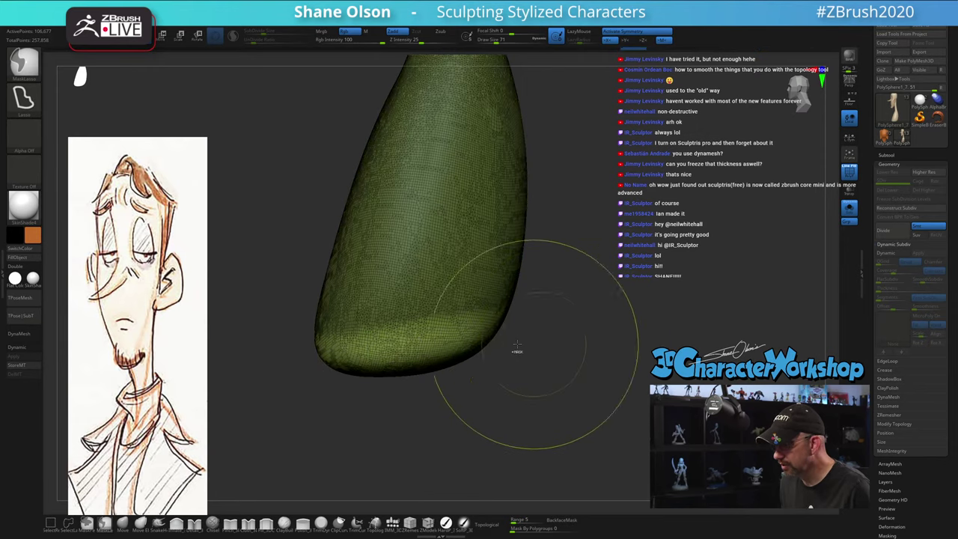
ctrl+click(436, 331)
ctrl+click(436, 332)
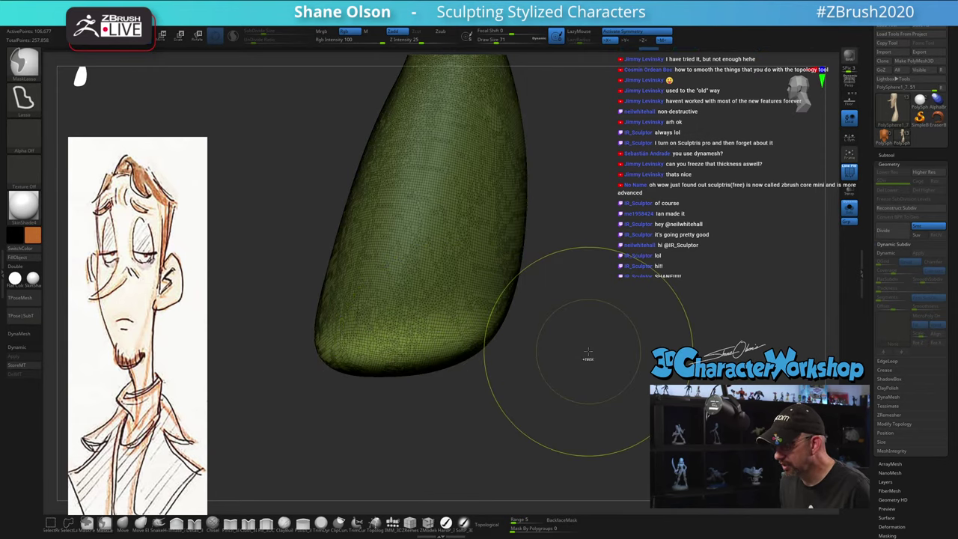
click(844, 211)
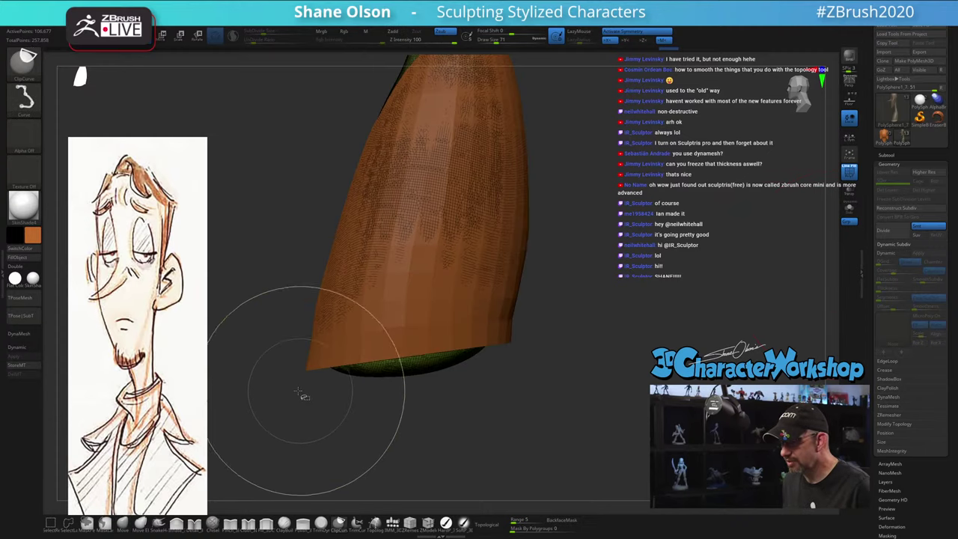
Flatten the body's protruding base along the slant of the shirt's hem with the ClipCurve brush
ctrl+shift+drag(277, 382, 208, 383)
drag(647, 410, 630, 390)
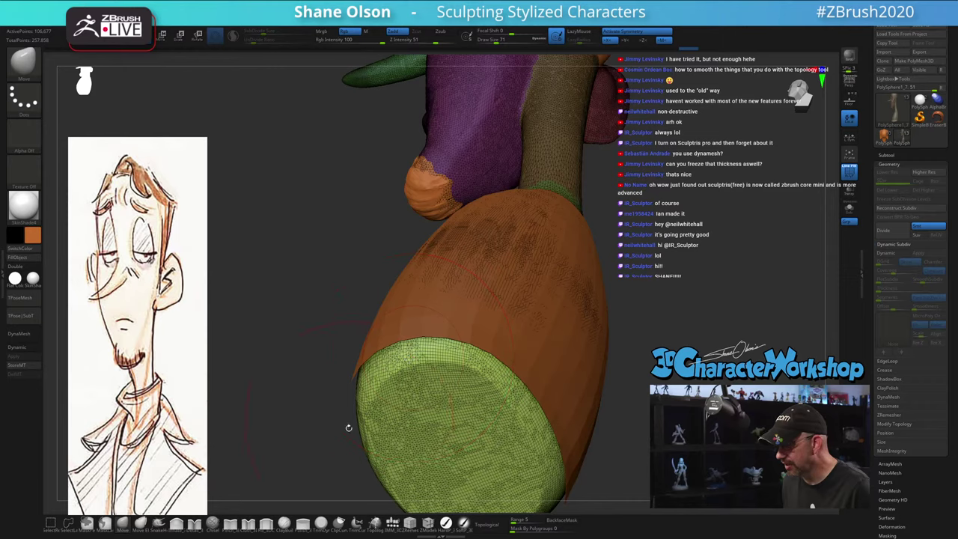
mouse_move(767, 342)
mouse_down()
mouse_move(718, 374)
mouse_move(607, 351)
mouse_move(599, 359)
mouse_up()
mouse_move(269, 378)
ctrl+shift+mouse_down()
mouse_move(582, 355)
mouse_move(577, 342)
ctrl+shift+mouse_up()
mouse_move(624, 366)
mouse_down()
mouse_move(636, 370)
mouse_move(605, 334)
mouse_move(634, 314)
mouse_move(635, 287)
mouse_move(562, 364)
mouse_move(575, 324)
mouse_up()
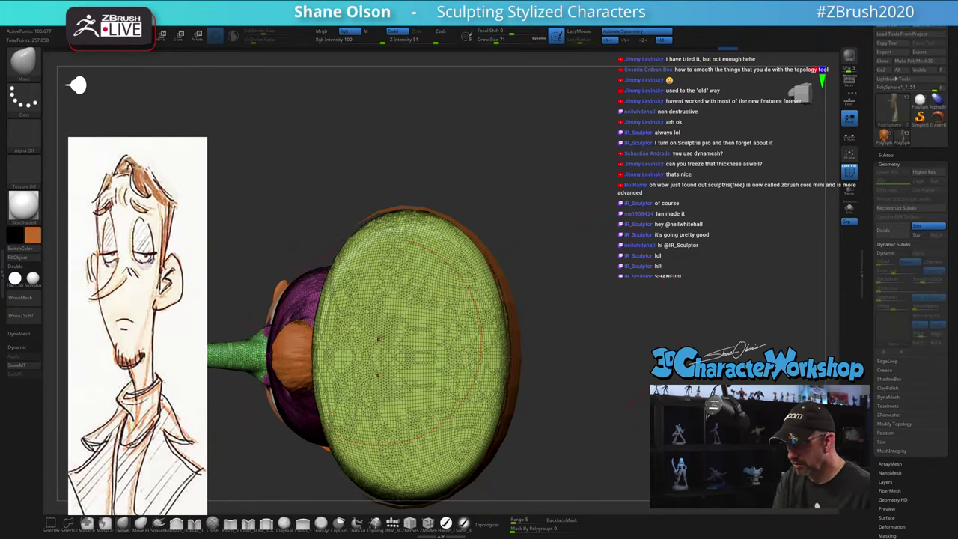
Set the Move brush to draw size 41 and reshape the outline of the body's base from underneath
key(s)
drag(372, 312, 339, 324)
key(s)
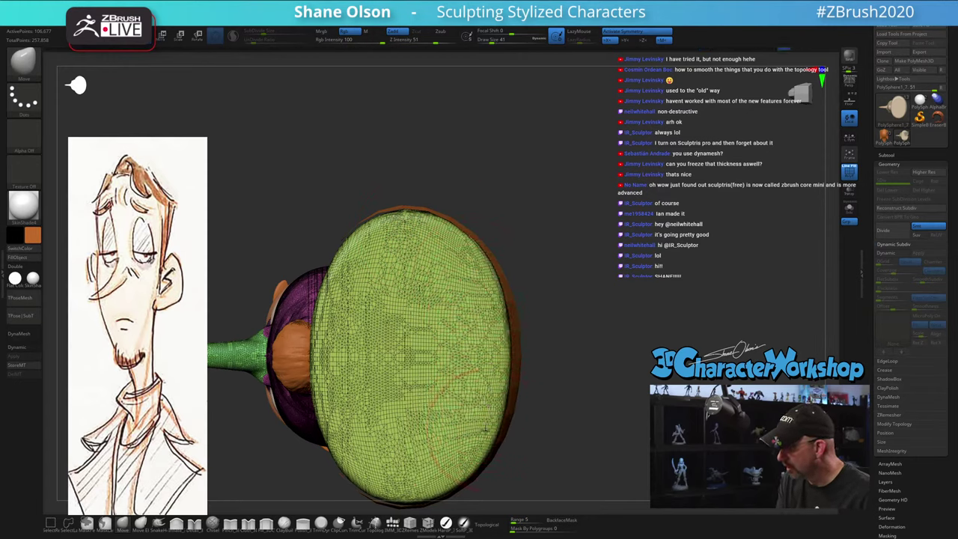
right_drag(488, 429, 496, 342)
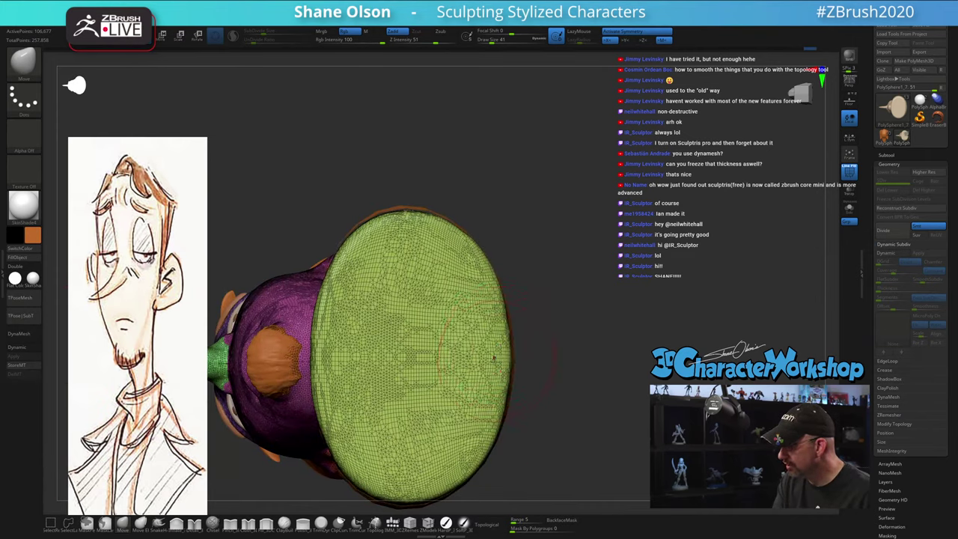
drag(494, 357, 495, 316)
mouse_move(555, 390)
mouse_down()
mouse_move(523, 374)
mouse_move(482, 395)
mouse_move(416, 380)
mouse_up()
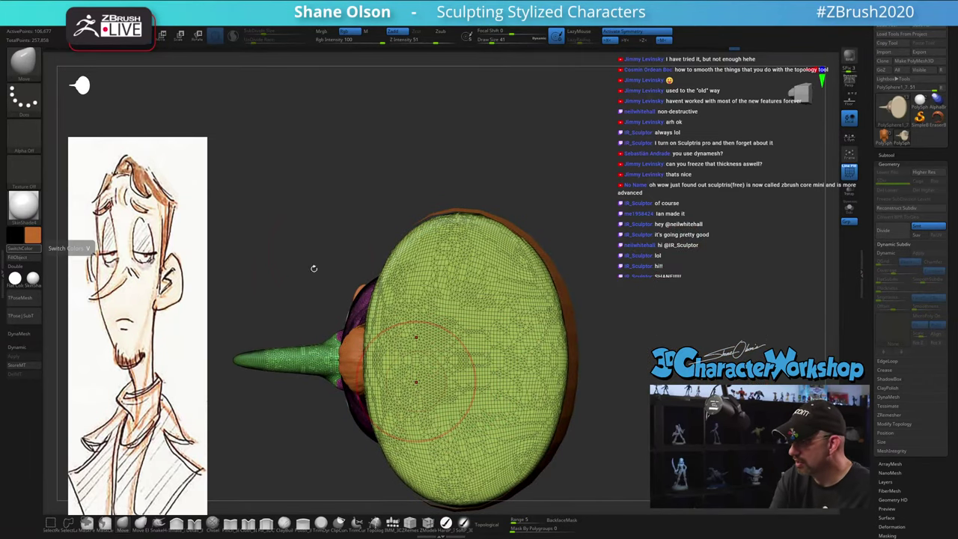
Toggle double-sided display, select the shirt and turn on its dynamic subdivision so the thickness shows
click(31, 268)
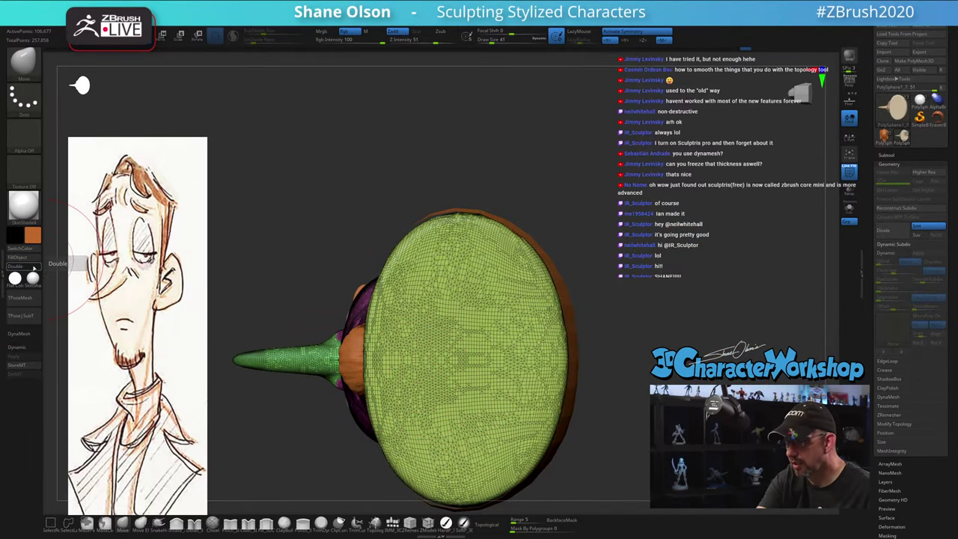
drag(576, 292, 610, 291)
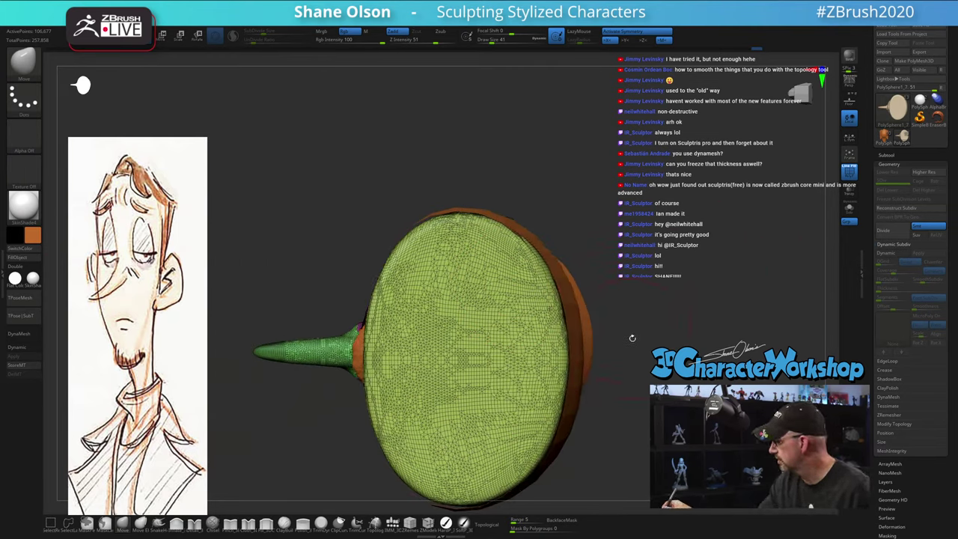
drag(648, 302, 606, 308)
shift+drag(386, 190, 389, 188)
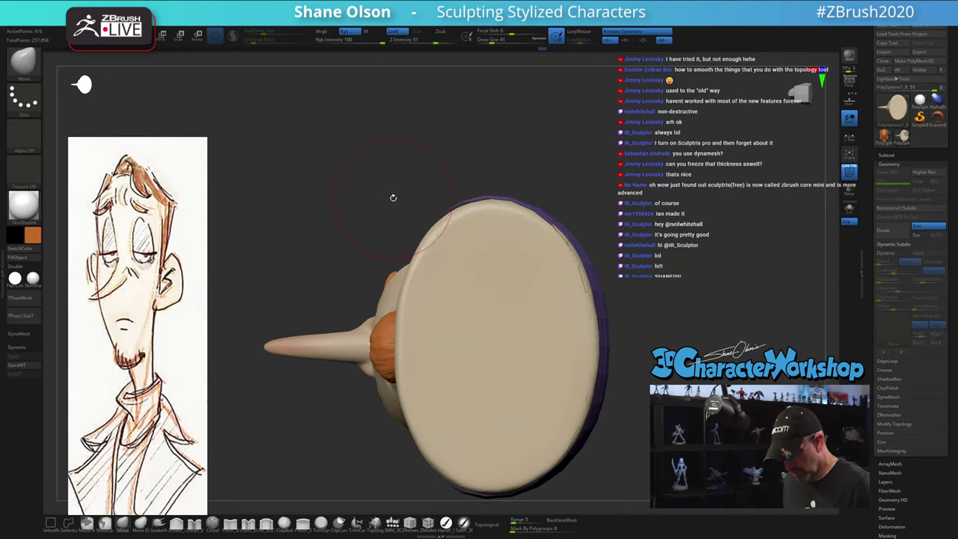
key(d)
mouse_move(633, 222)
mouse_down()
mouse_move(685, 223)
mouse_move(635, 224)
mouse_up()
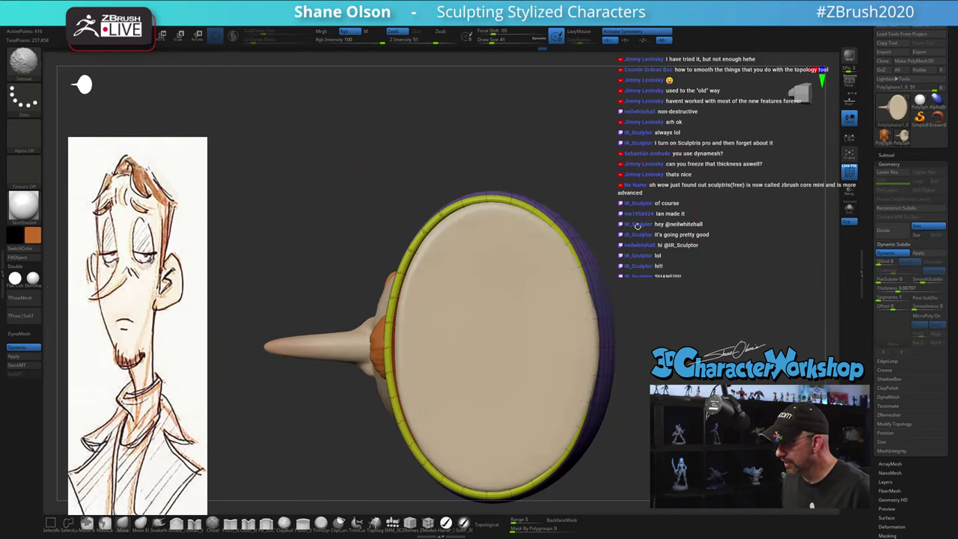
key(shift+d)
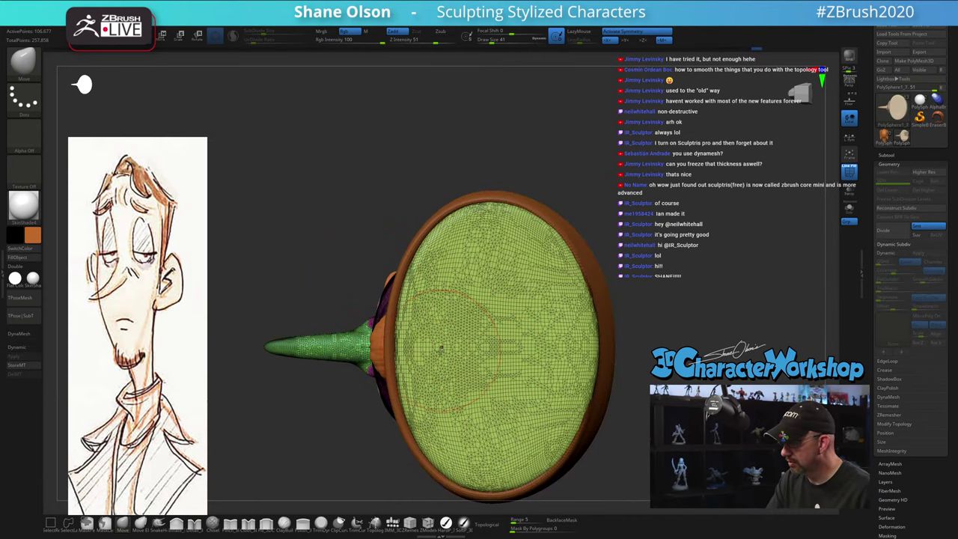
Select the body, hide the polyframe and adjust the rim of its base with the Move brush reduced to draw size 22
drag(359, 281, 451, 365)
key(shift+f)
mouse_move(458, 366)
right_down()
mouse_move(459, 321)
mouse_move(460, 335)
right_up()
key(s)
drag(431, 295, 426, 294)
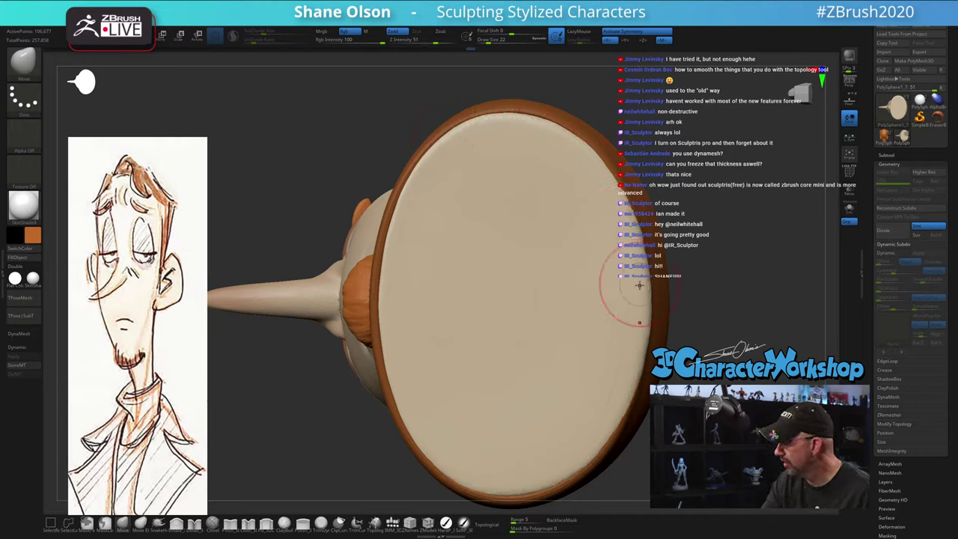
mouse_move(678, 378)
mouse_down()
mouse_move(538, 378)
mouse_move(670, 377)
mouse_up()
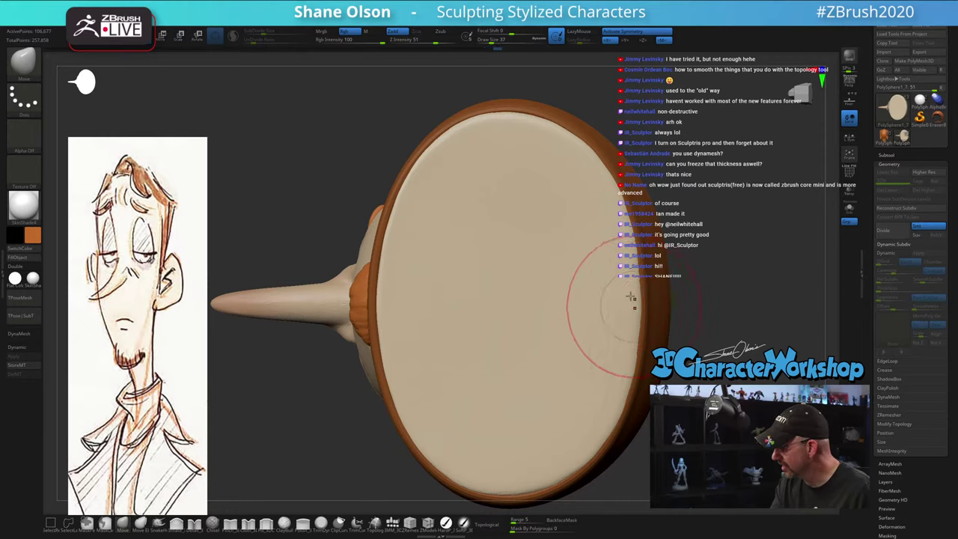
Smooth the surface and rim of the body's base at draw size 37
shift+drag(633, 299, 584, 439)
shift+drag(590, 264, 600, 362)
mouse_move(551, 423)
shift+mouse_down()
mouse_move(496, 434)
mouse_move(533, 400)
mouse_move(438, 362)
shift+mouse_up()
shift+drag(463, 150, 505, 325)
mouse_move(505, 325)
ctrl+right_down()
mouse_move(500, 288)
mouse_move(625, 292)
mouse_move(618, 399)
mouse_move(577, 419)
mouse_move(631, 411)
ctrl+right_up()
drag(631, 412, 631, 419)
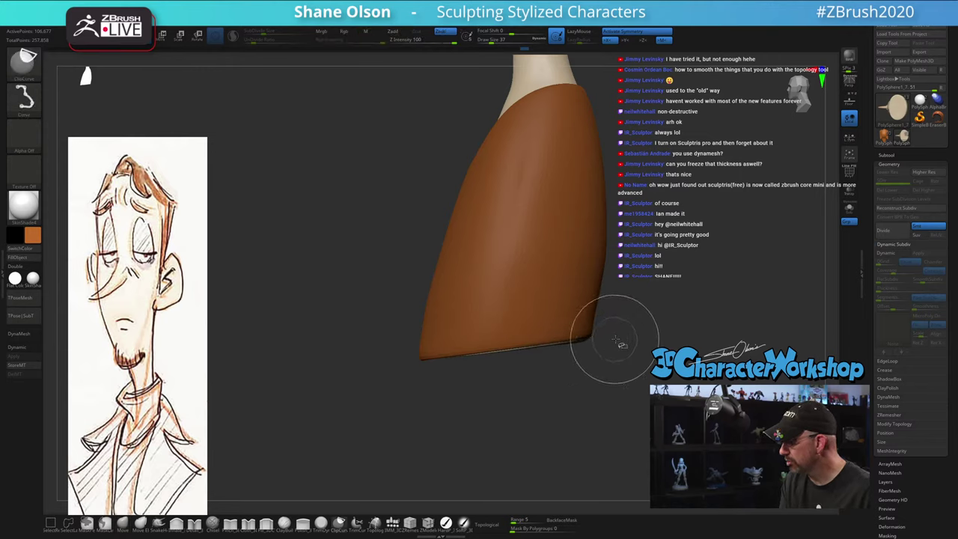
Clip the underside of the body's base flat along the shirt's slanted hem with the ClipCurve brush in side view
mouse_move(626, 336)
ctrl+shift+mouse_down()
mouse_move(363, 374)
mouse_move(636, 343)
mouse_move(642, 330)
ctrl+shift+mouse_up()
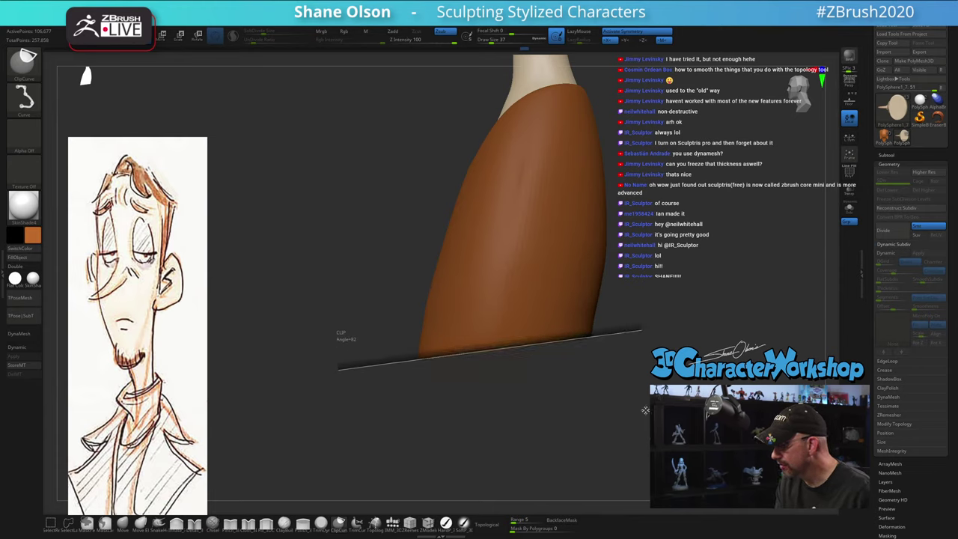
ctrl+shift+drag(645, 410, 645, 411)
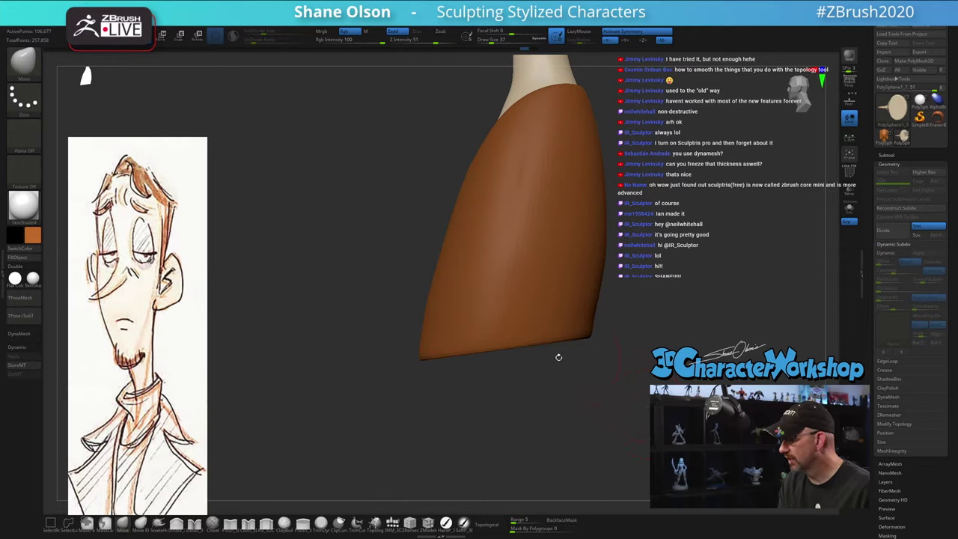
mouse_move(405, 345)
ctrl+shift+mouse_down()
mouse_move(495, 353)
mouse_move(626, 332)
mouse_move(627, 323)
ctrl+shift+mouse_up()
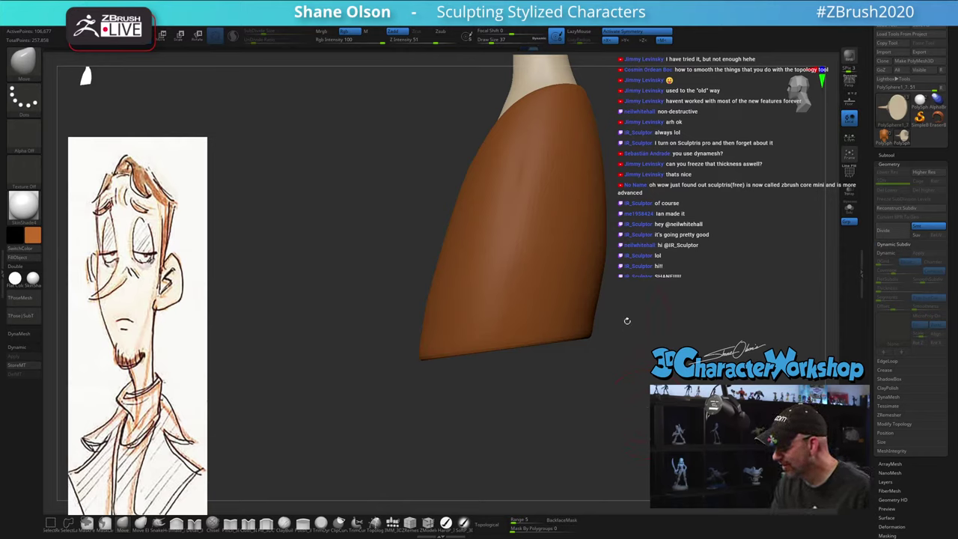
mouse_move(364, 376)
ctrl+shift+mouse_down()
mouse_move(619, 341)
mouse_move(631, 331)
mouse_move(637, 380)
mouse_move(428, 417)
mouse_move(273, 410)
ctrl+shift+mouse_up()
mouse_move(347, 389)
ctrl+shift+mouse_down()
mouse_move(619, 368)
mouse_move(641, 330)
ctrl+shift+mouse_up()
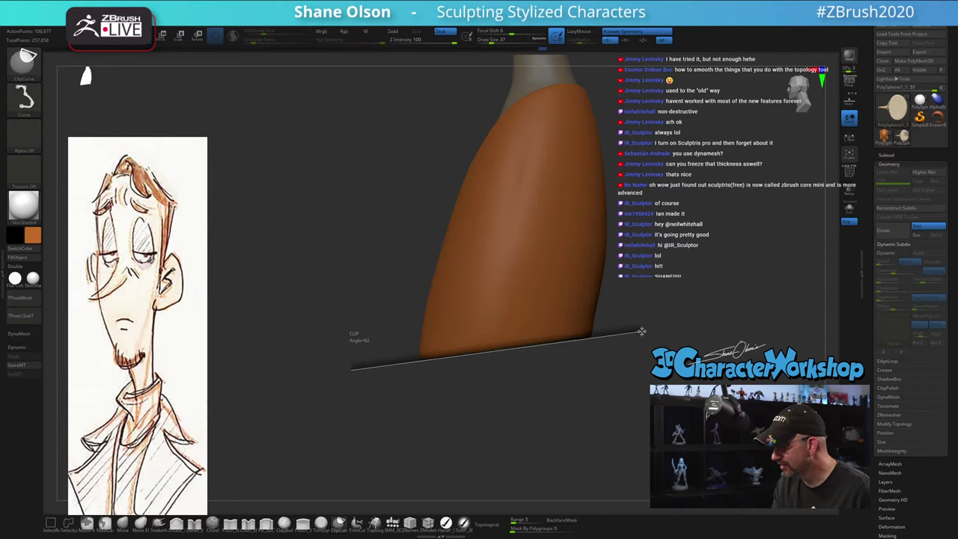
mouse_move(640, 414)
mouse_down()
mouse_move(633, 322)
mouse_move(625, 310)
mouse_move(569, 367)
mouse_move(587, 337)
mouse_move(537, 258)
mouse_up()
key(shift)
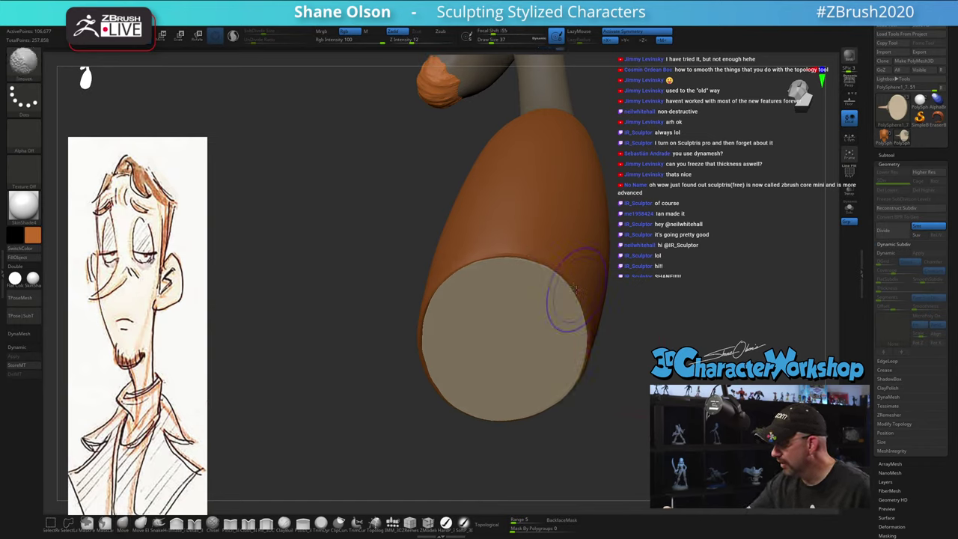
Examine the clipped base and the whole bust from the side, front and three-quarter angles against the reference sketch
mouse_move(636, 359)
mouse_down()
mouse_move(635, 299)
mouse_move(641, 411)
mouse_move(593, 331)
mouse_move(585, 359)
mouse_up()
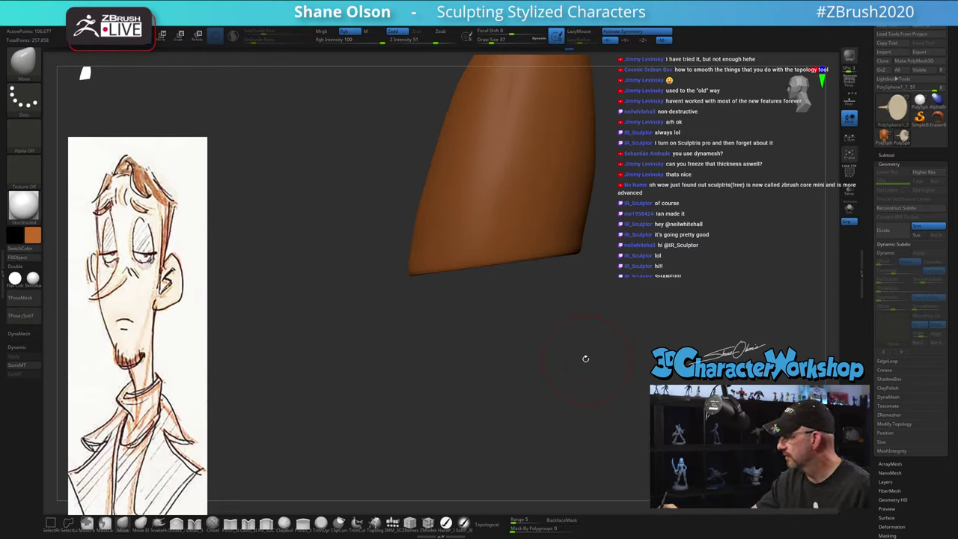
alt+drag(672, 203, 639, 287)
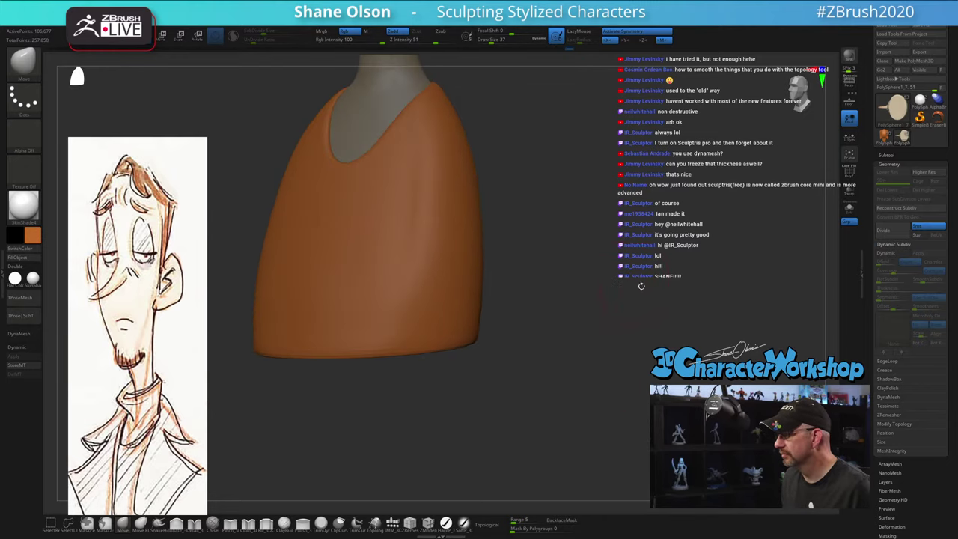
ctrl+right_drag(605, 255, 587, 235)
drag(586, 235, 577, 323)
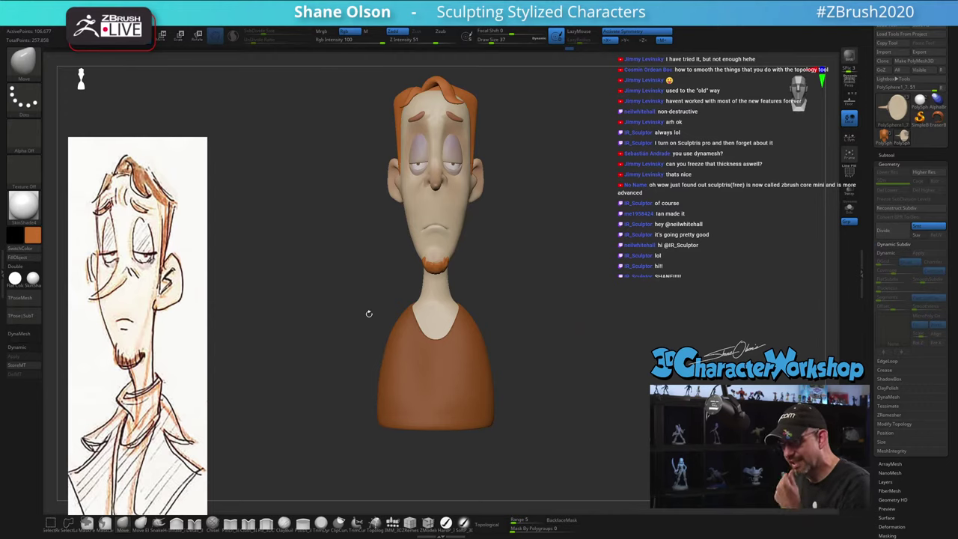
drag(368, 300, 357, 302)
ctrl+right_drag(357, 301, 354, 304)
alt+drag(355, 304, 366, 288)
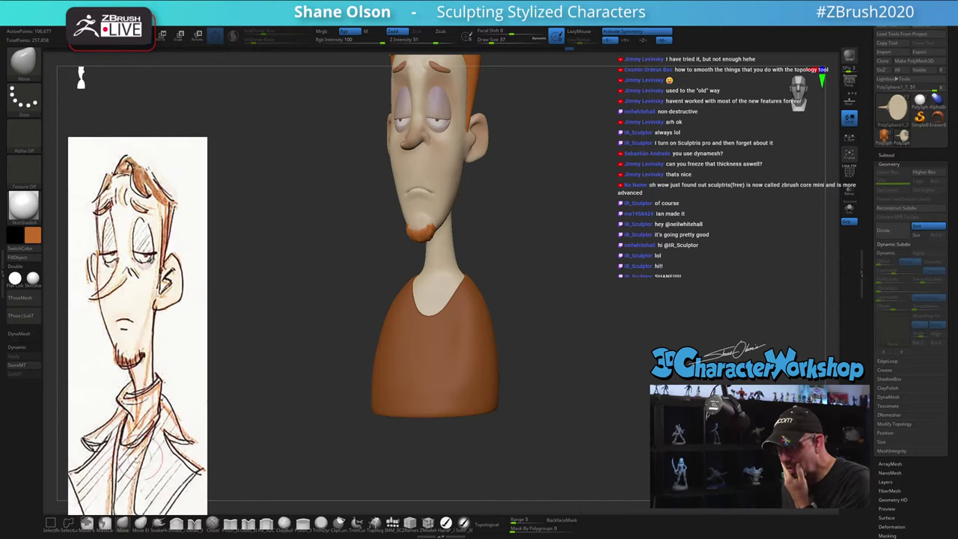
drag(350, 309, 252, 279)
Replace the orange active colour with near-white for the shirt
click(31, 235)
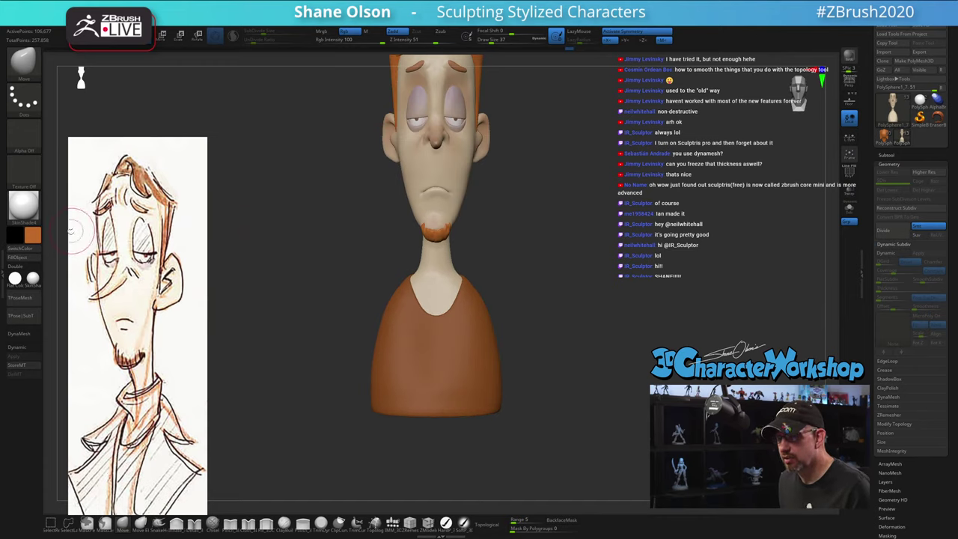
click(32, 234)
click(51, 189)
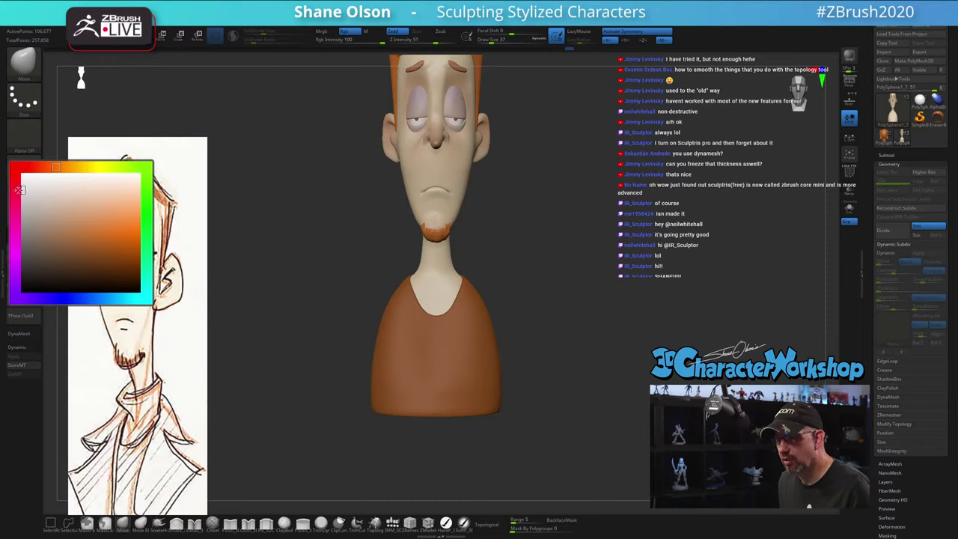
click(18, 193)
drag(284, 230, 320, 235)
mouse_move(651, 249)
mouse_down()
mouse_move(572, 256)
mouse_move(633, 258)
mouse_move(584, 263)
mouse_move(547, 315)
mouse_move(552, 327)
mouse_move(536, 309)
mouse_up()
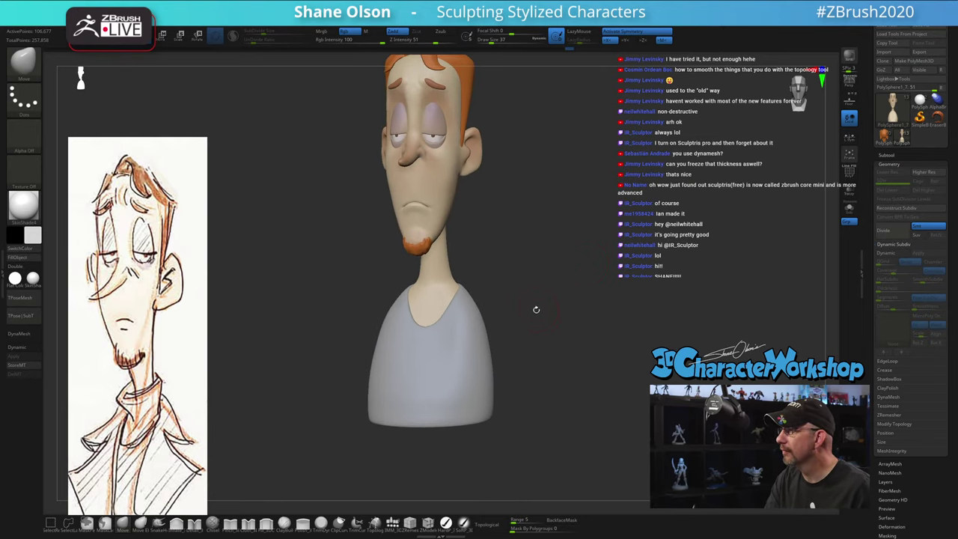
Switch to the freehand paint brush, make the shirt the active subtool and leave its polyframe hidden
click(446, 523)
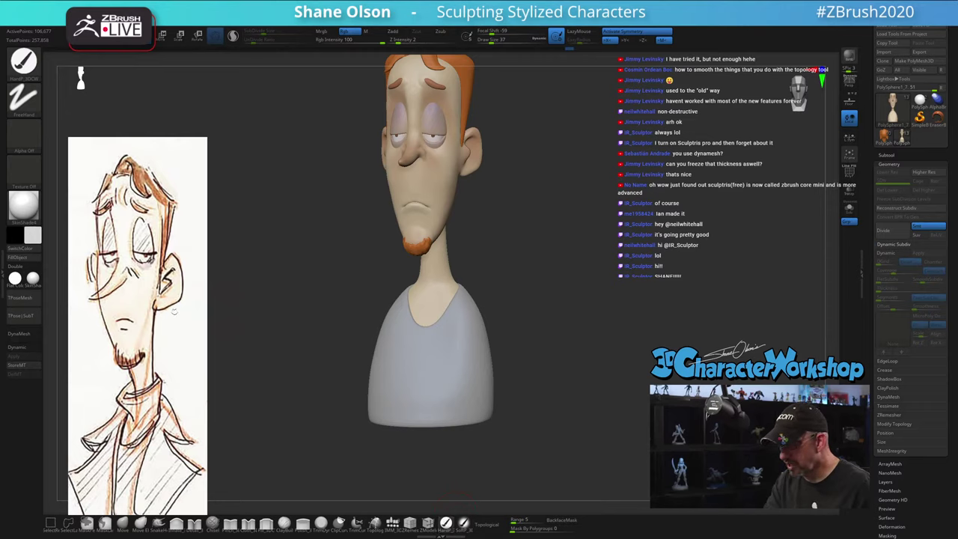
click(33, 279)
key(ctrl+z)
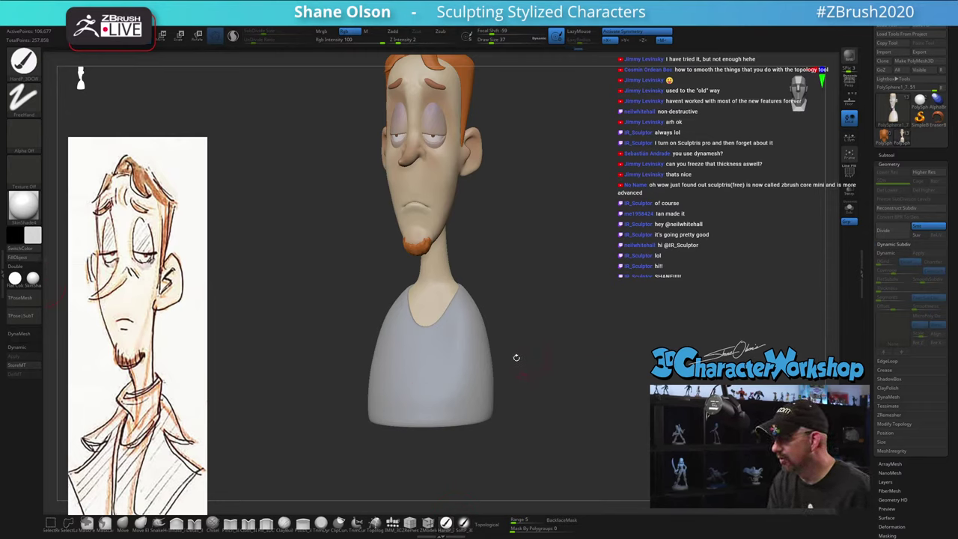
key(shift+f)
alt+click(482, 376)
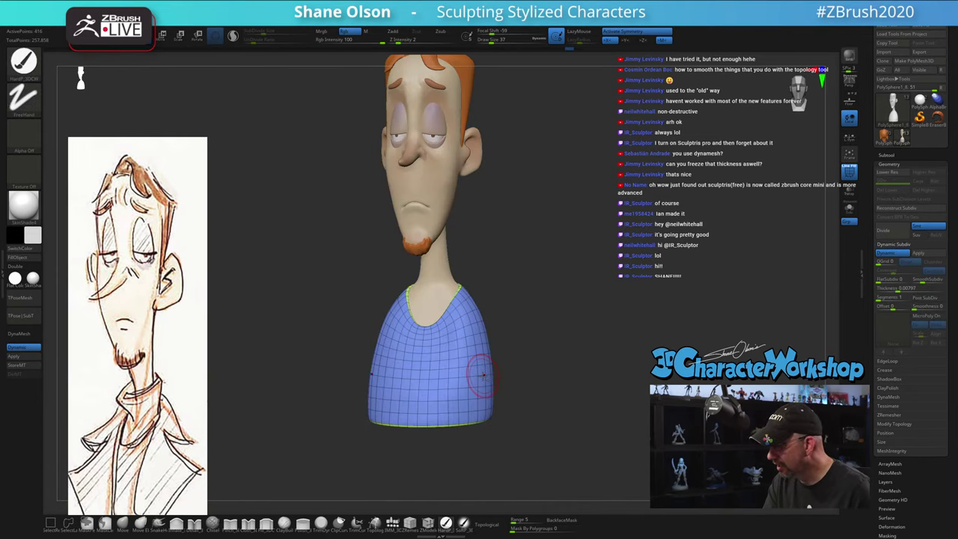
key(shift+f)
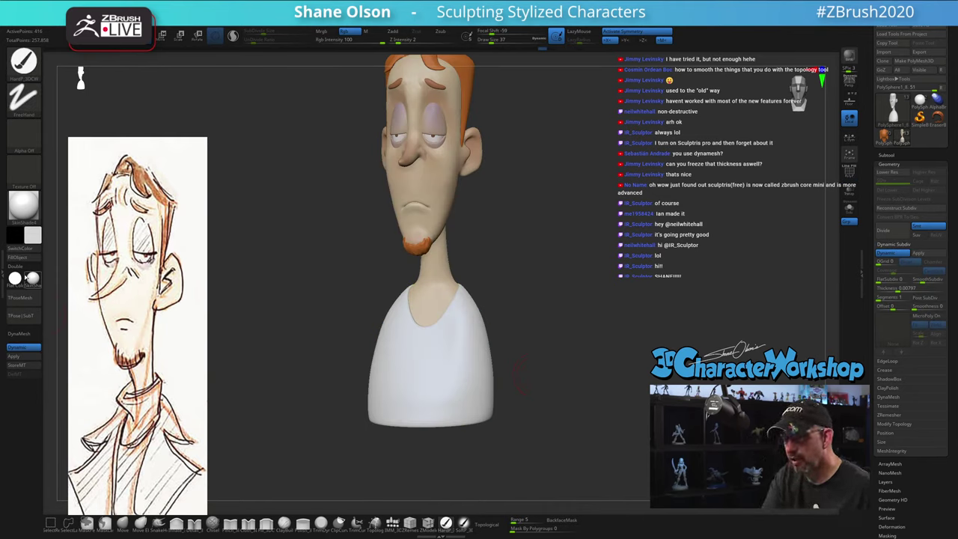
drag(523, 378, 582, 376)
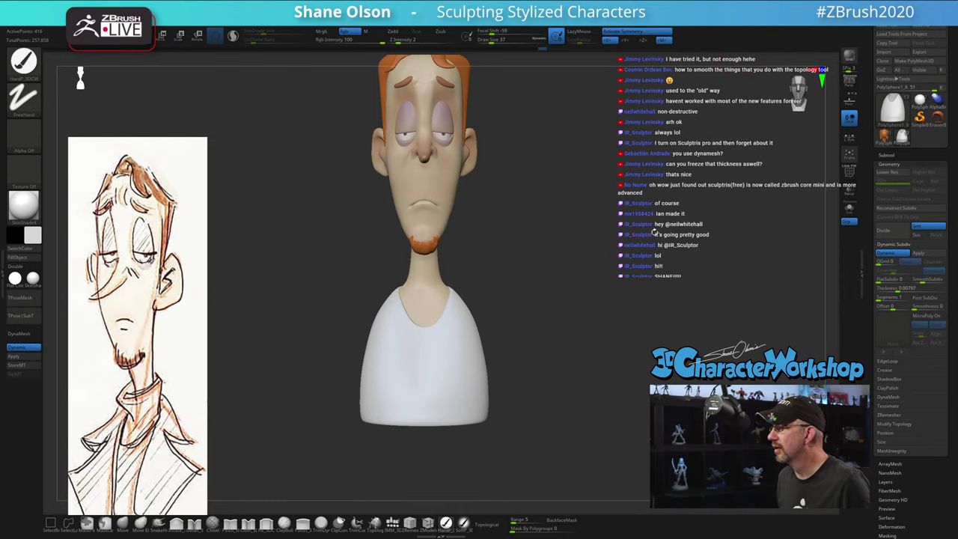
drag(624, 245, 572, 256)
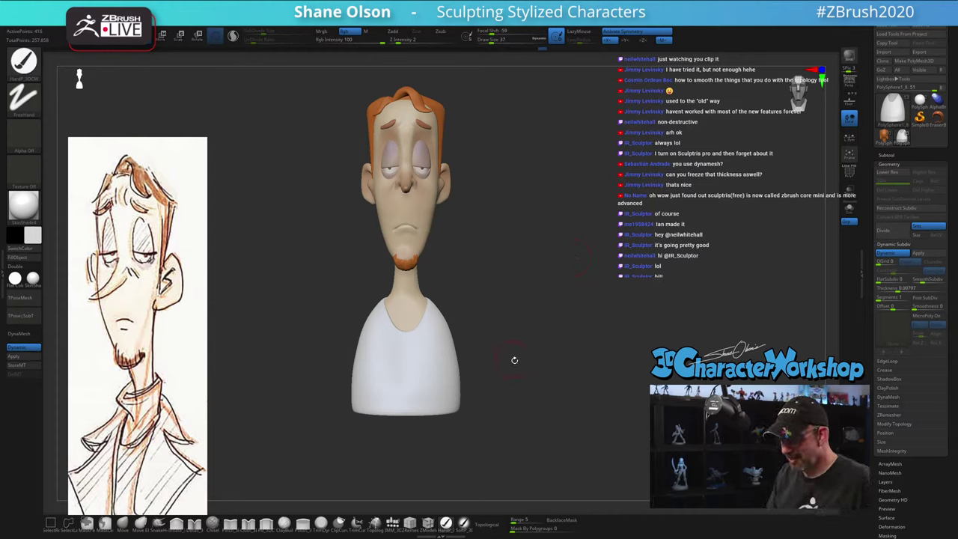
mouse_move(514, 371)
mouse_down()
mouse_move(524, 370)
mouse_move(516, 374)
mouse_move(512, 355)
mouse_up()
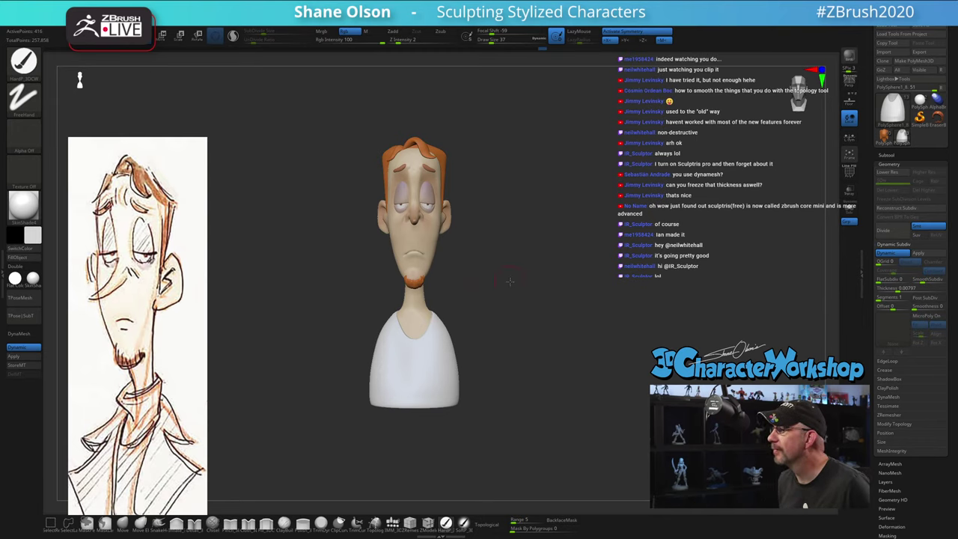
drag(509, 281, 544, 239)
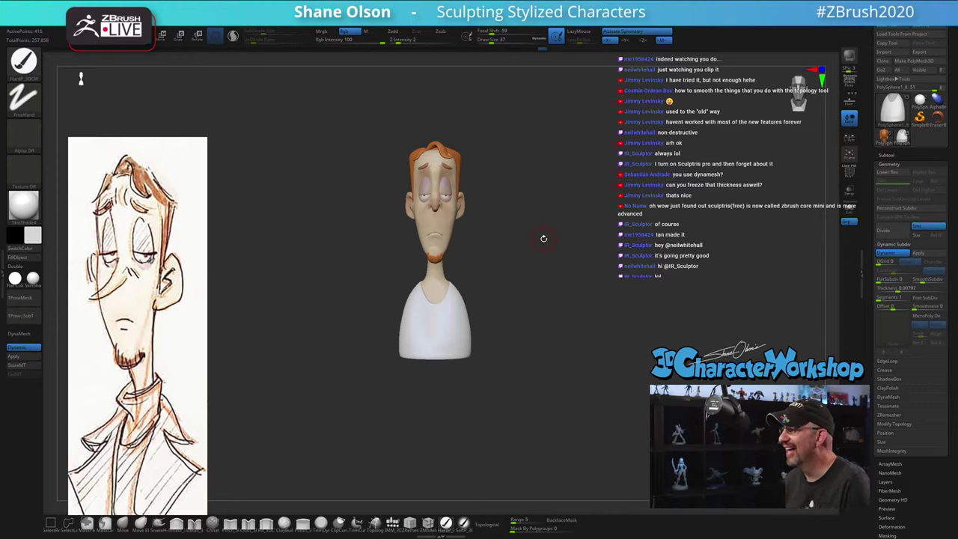
mouse_move(365, 279)
alt+mouse_down()
mouse_move(361, 314)
mouse_move(321, 333)
mouse_move(342, 342)
alt+mouse_up()
mouse_move(606, 274)
alt+mouse_down()
mouse_move(625, 313)
mouse_move(609, 318)
mouse_move(599, 302)
mouse_move(603, 347)
alt+mouse_up()
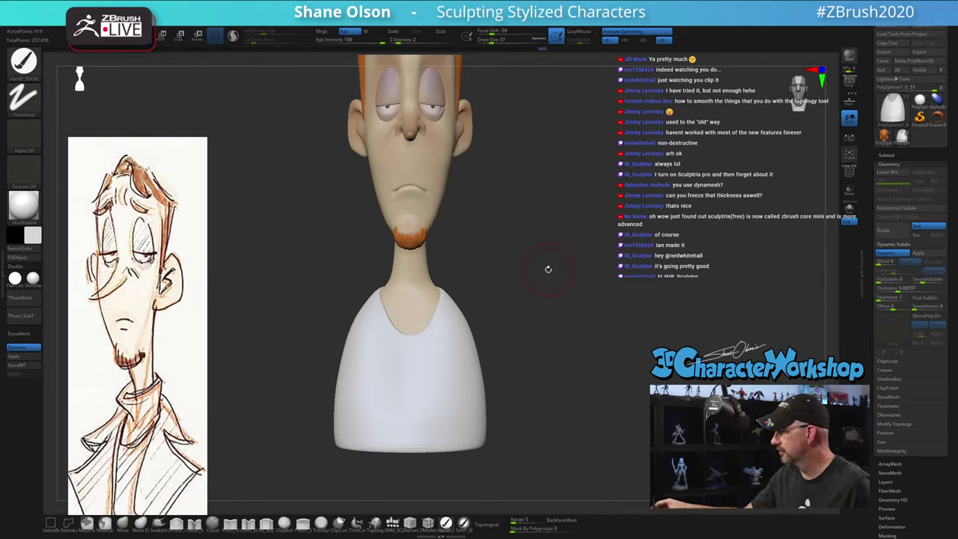
Select the body at draw size 25 and mask its neck from below the chin down into the shirt's neckline
alt+drag(548, 269, 578, 271)
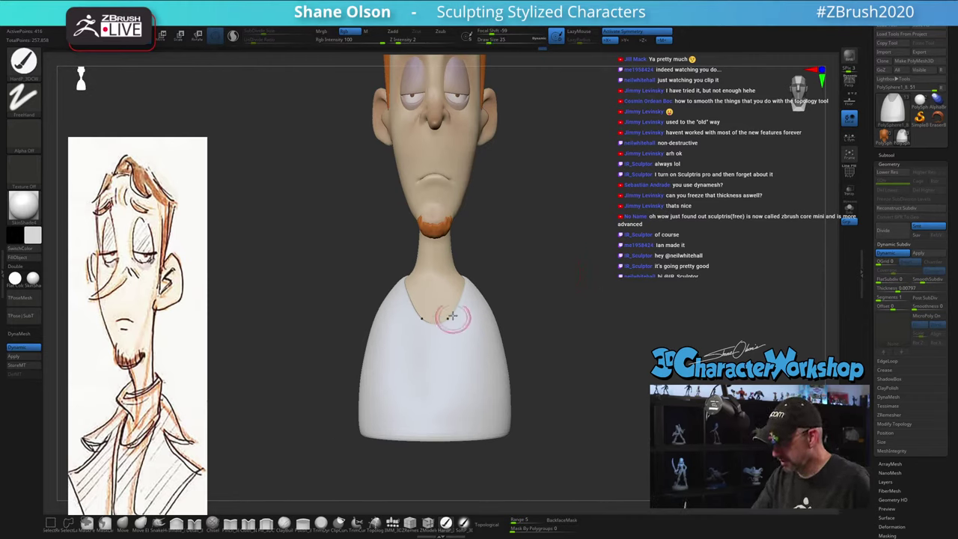
click(452, 290)
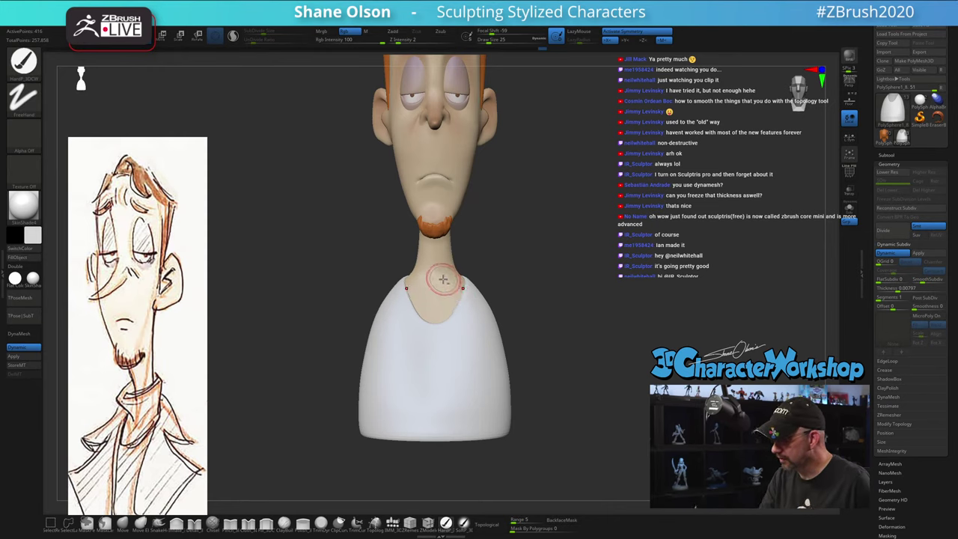
alt+click(440, 280)
alt+drag(517, 246, 532, 258)
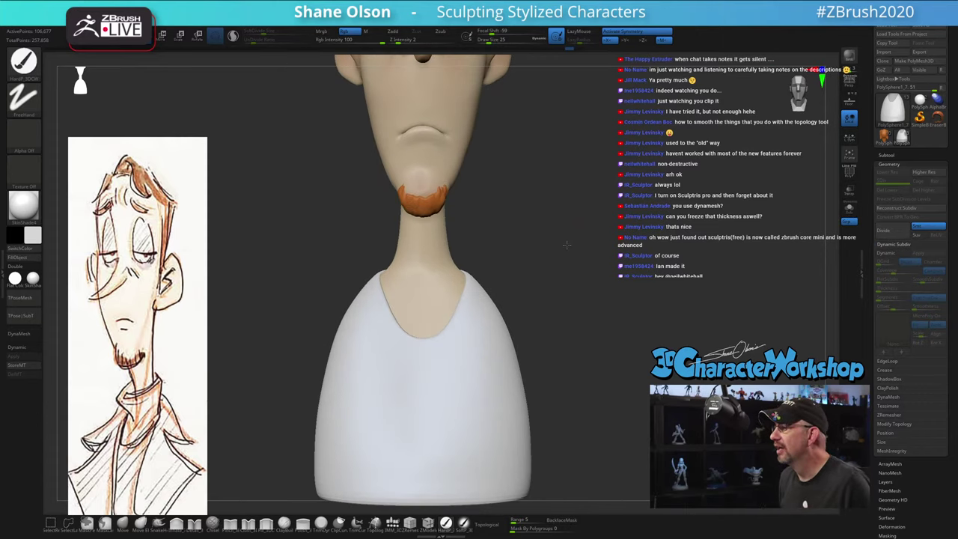
drag(567, 244, 567, 239)
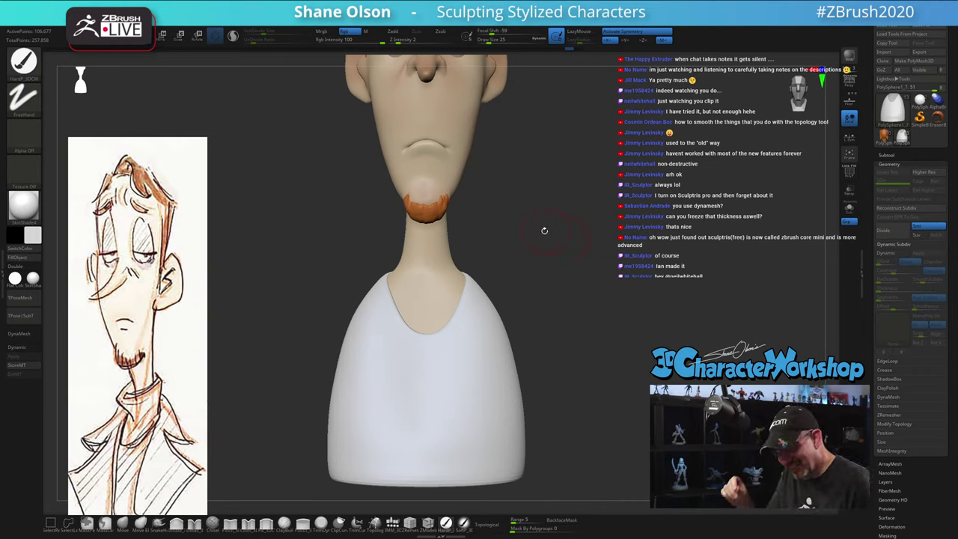
mouse_move(539, 238)
alt+mouse_down()
mouse_move(508, 223)
mouse_move(519, 221)
alt+mouse_up()
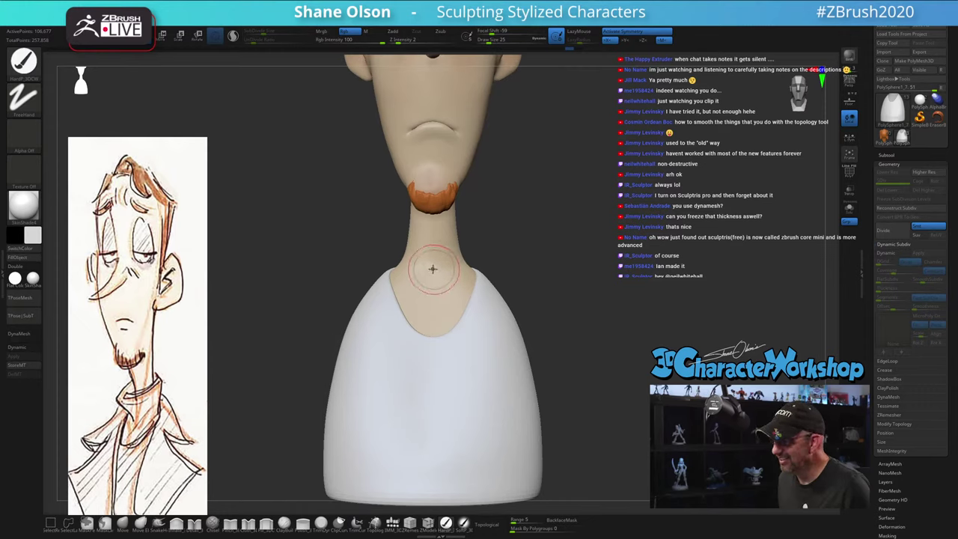
mouse_move(432, 256)
ctrl+mouse_down()
mouse_move(443, 256)
mouse_move(452, 274)
mouse_move(440, 260)
ctrl+mouse_up()
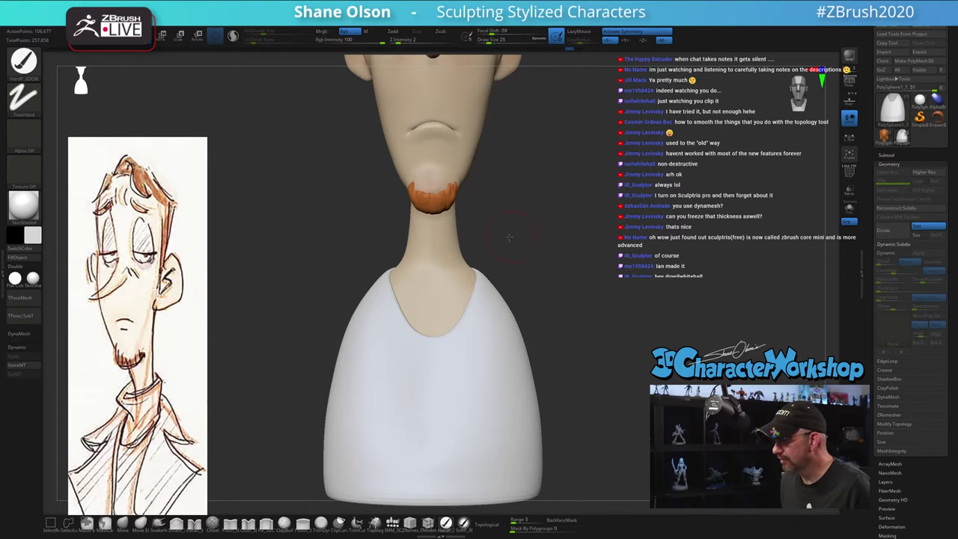
mouse_move(510, 236)
mouse_down()
mouse_move(459, 242)
mouse_move(410, 225)
mouse_move(333, 303)
mouse_move(382, 359)
mouse_move(528, 245)
mouse_move(528, 193)
mouse_up()
drag(579, 262, 640, 268)
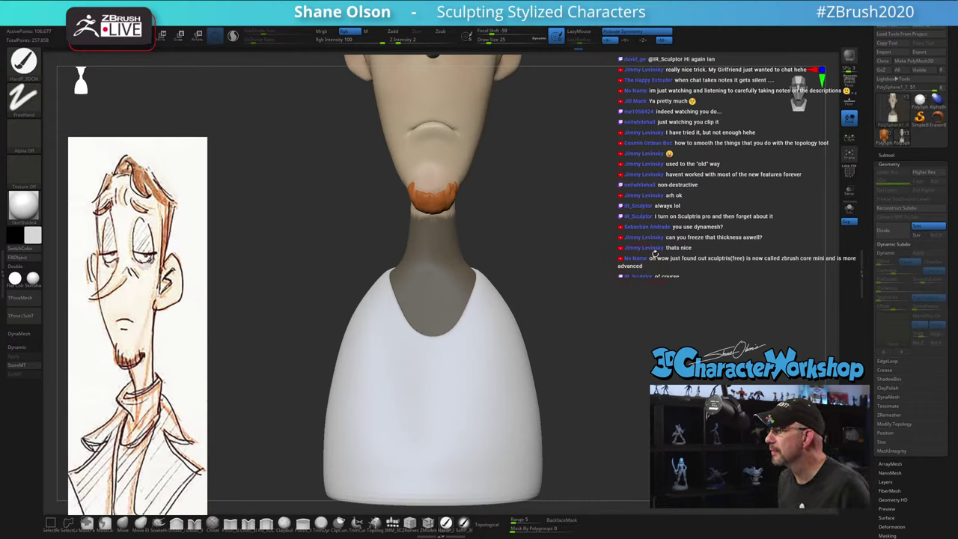
mouse_move(647, 244)
alt+mouse_down()
mouse_move(652, 277)
mouse_move(638, 238)
alt+mouse_up()
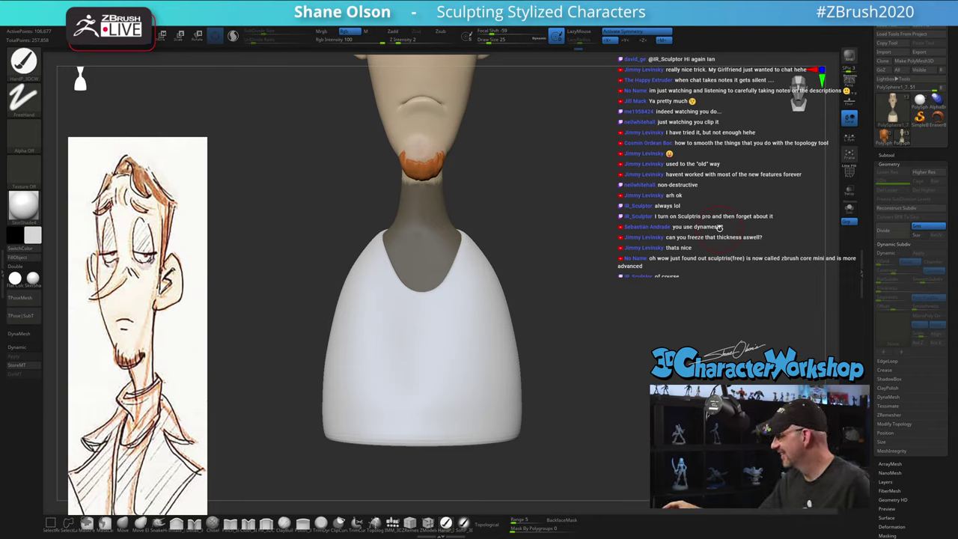
Show the polyframe, bring up the subtool list and mask the body's lower neck above the shirt again
drag(714, 232, 639, 355)
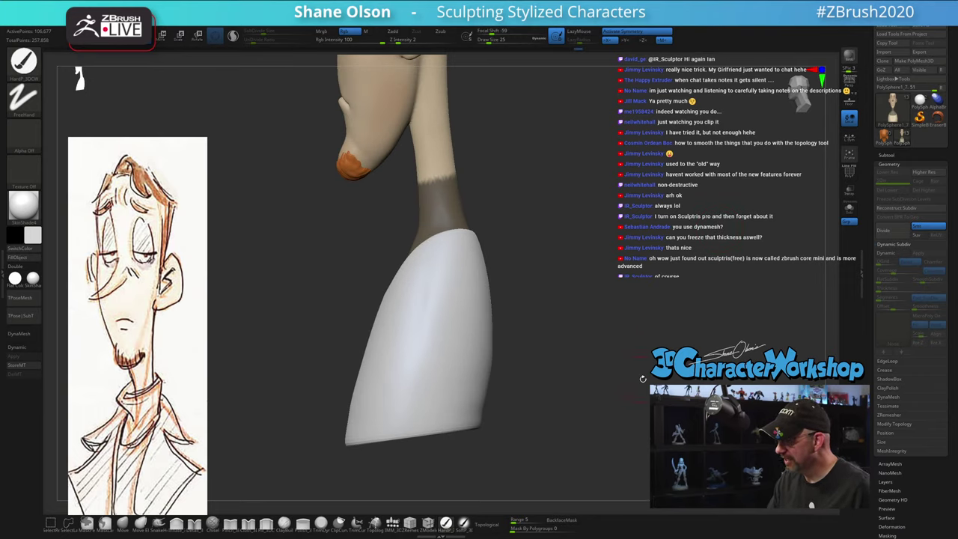
key(shift+f)
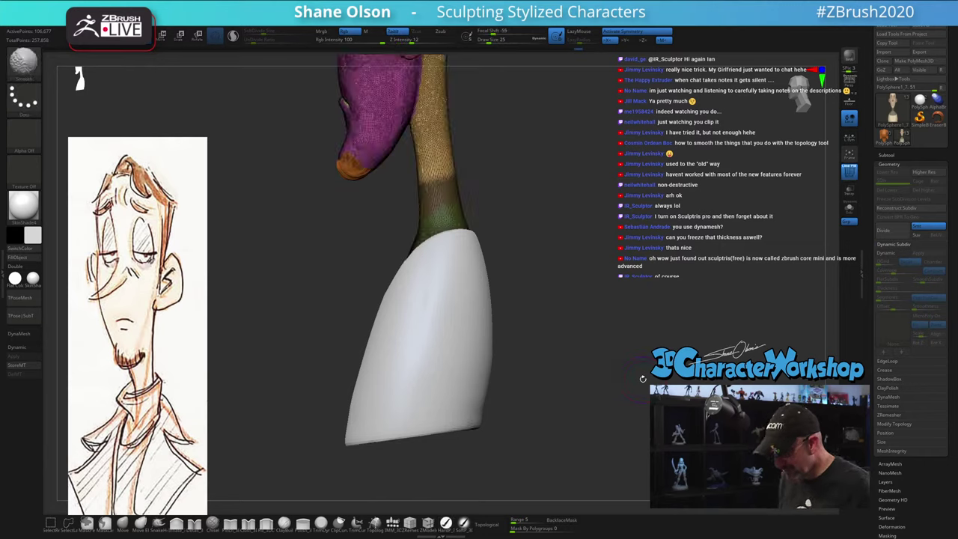
mouse_move(557, 306)
alt+mouse_down()
mouse_move(555, 296)
mouse_move(558, 303)
alt+mouse_up()
drag(560, 270, 556, 362)
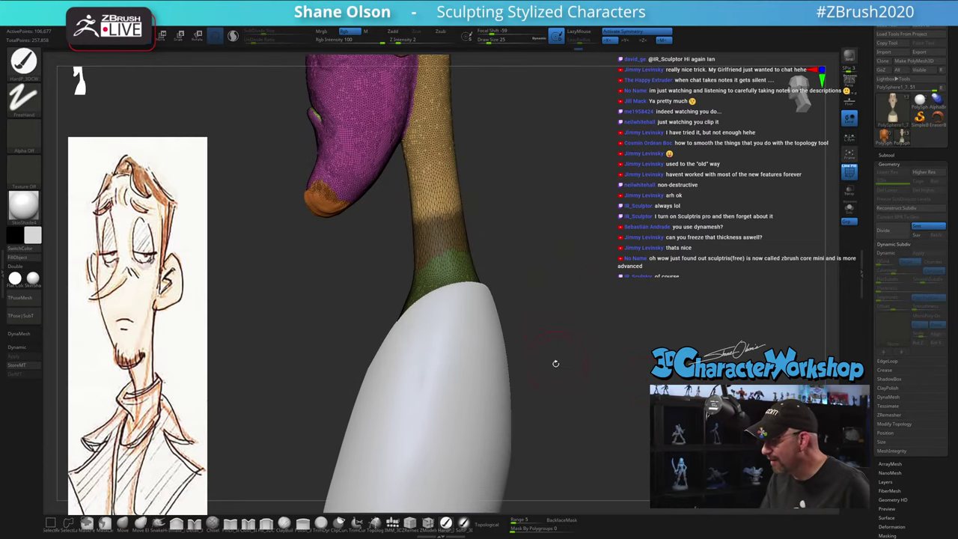
drag(603, 343, 729, 310)
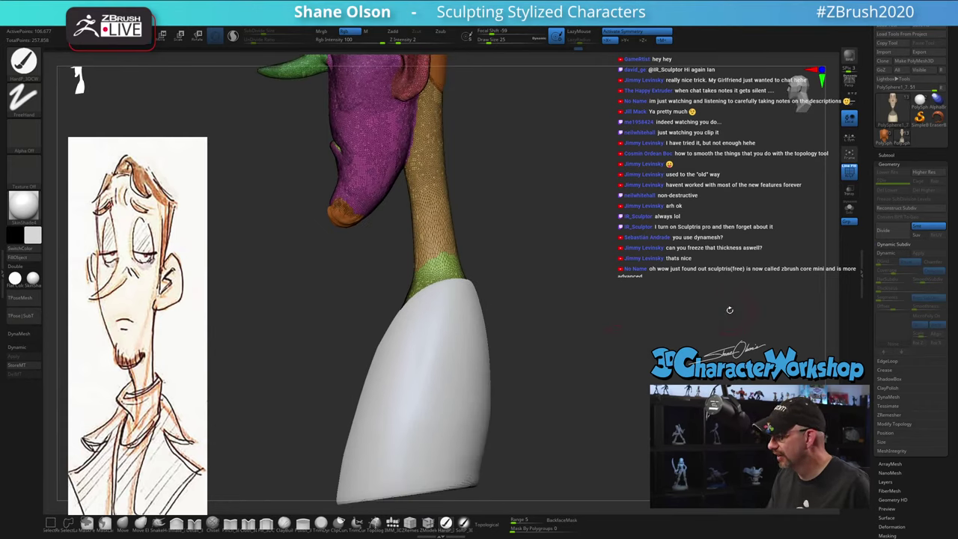
click(888, 155)
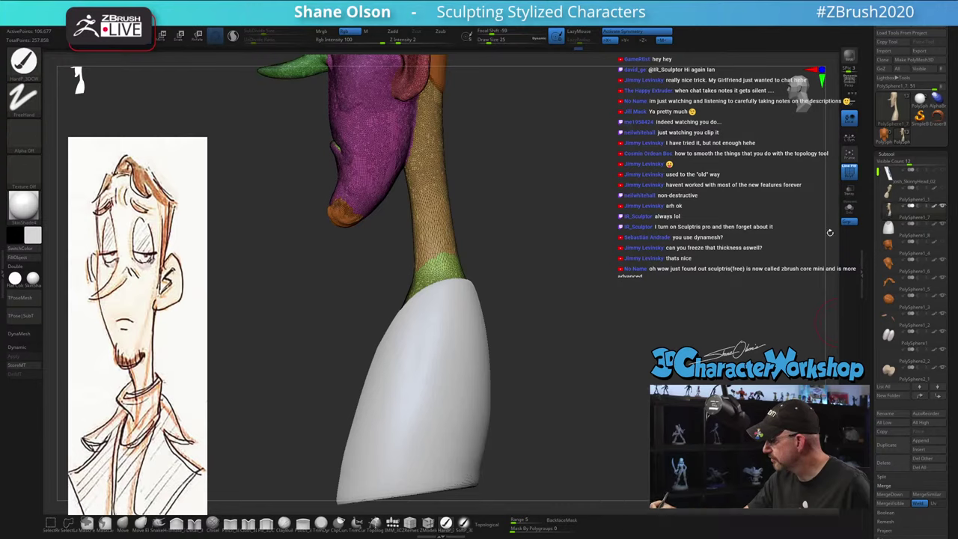
ctrl+click(546, 298)
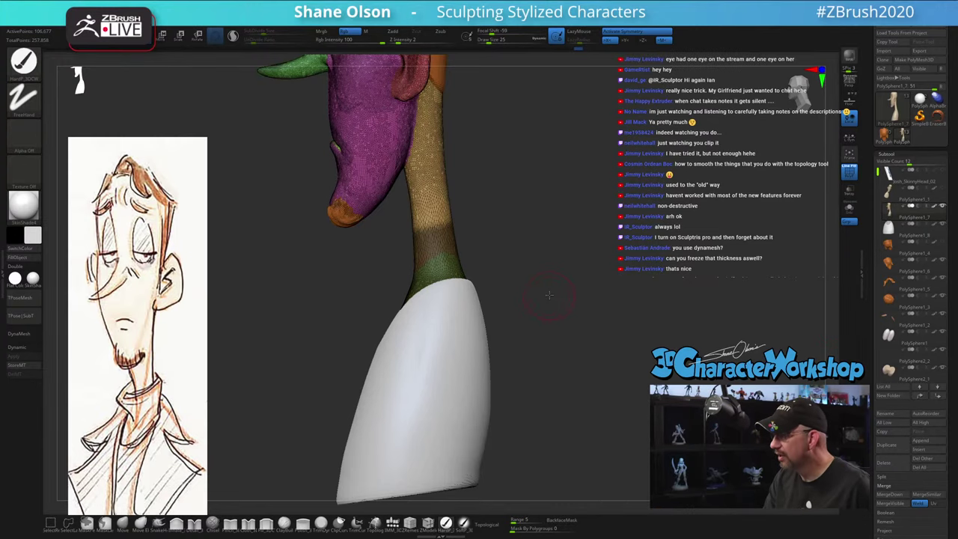
Turn the masked lower neck into its own polygroup and show only the body in Solo mode
drag(548, 298, 547, 284)
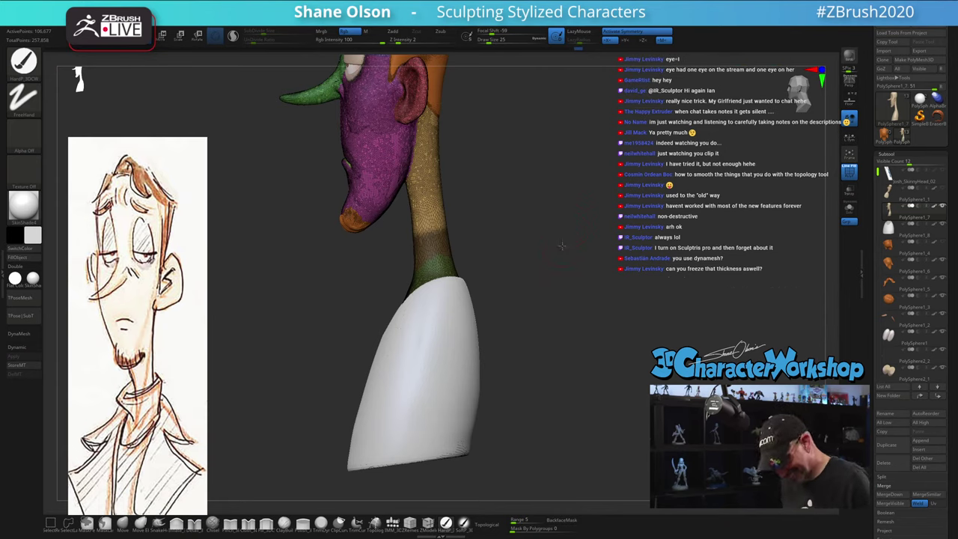
mouse_move(547, 249)
mouse_down()
mouse_move(614, 250)
mouse_move(547, 250)
mouse_up()
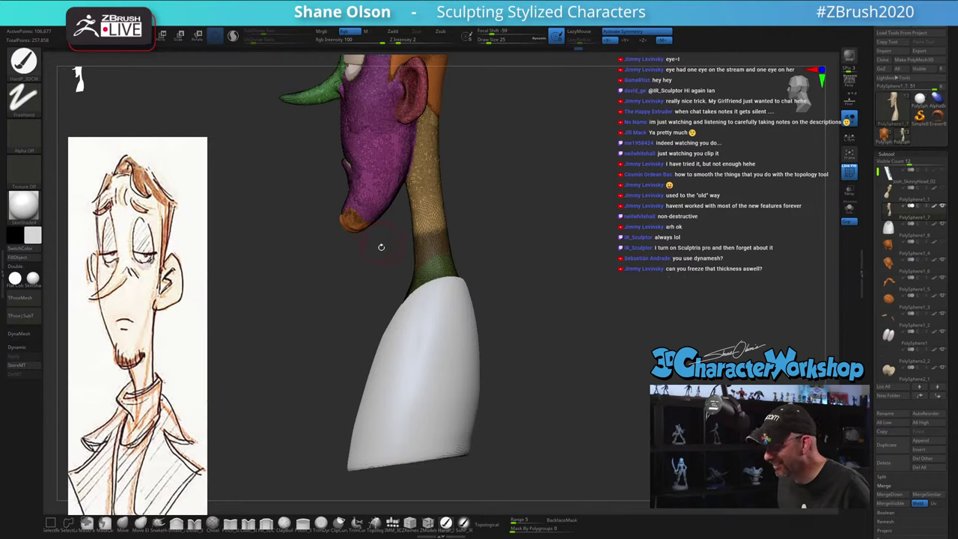
key(ctrl)
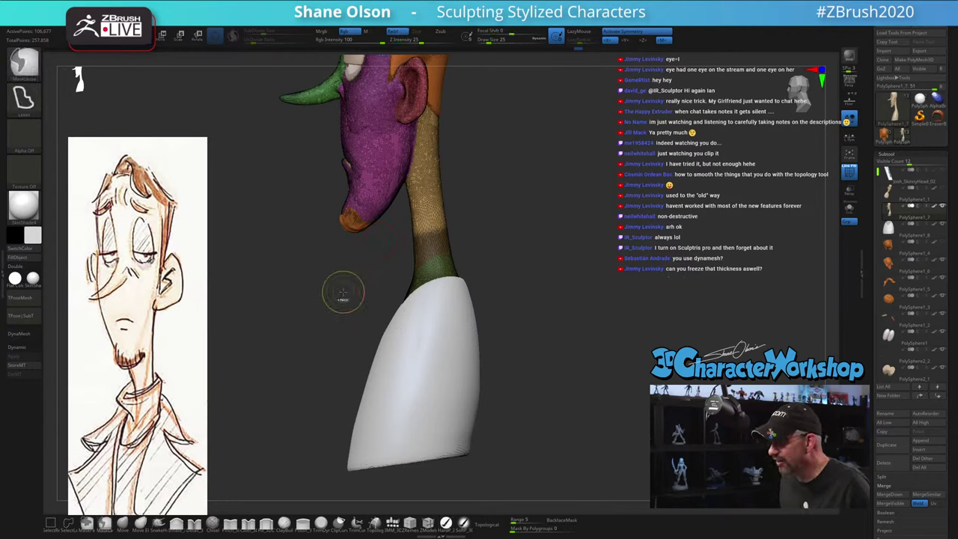
mouse_move(342, 289)
mouse_down()
mouse_move(530, 263)
mouse_move(514, 266)
mouse_up()
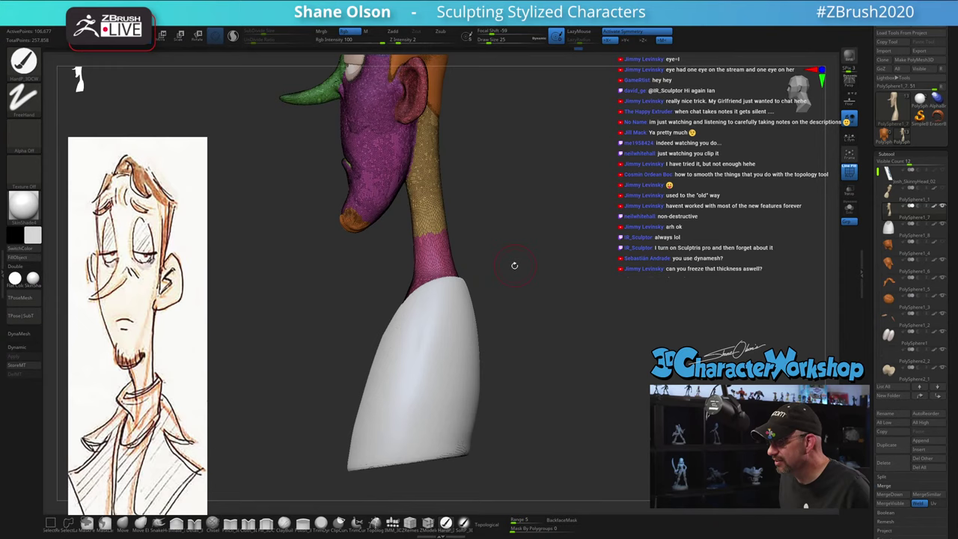
click(849, 209)
Examine the neck polygroup's borders on the body from the front and the side
mouse_move(594, 229)
alt+mouse_down()
mouse_move(607, 254)
mouse_move(597, 256)
mouse_move(590, 226)
mouse_move(528, 241)
mouse_move(583, 238)
mouse_move(560, 237)
mouse_move(603, 222)
mouse_move(613, 228)
mouse_move(580, 230)
alt+mouse_up()
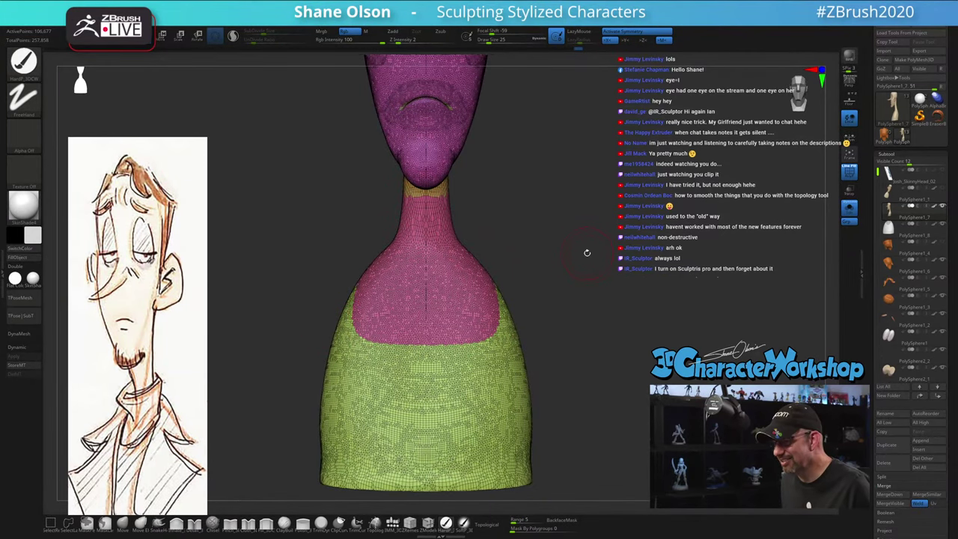
drag(587, 253, 551, 258)
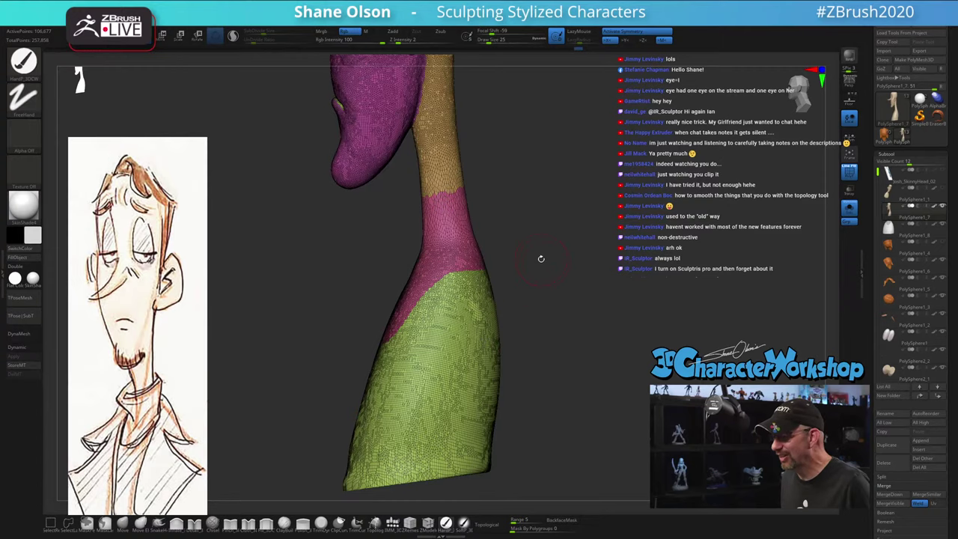
drag(540, 258, 574, 250)
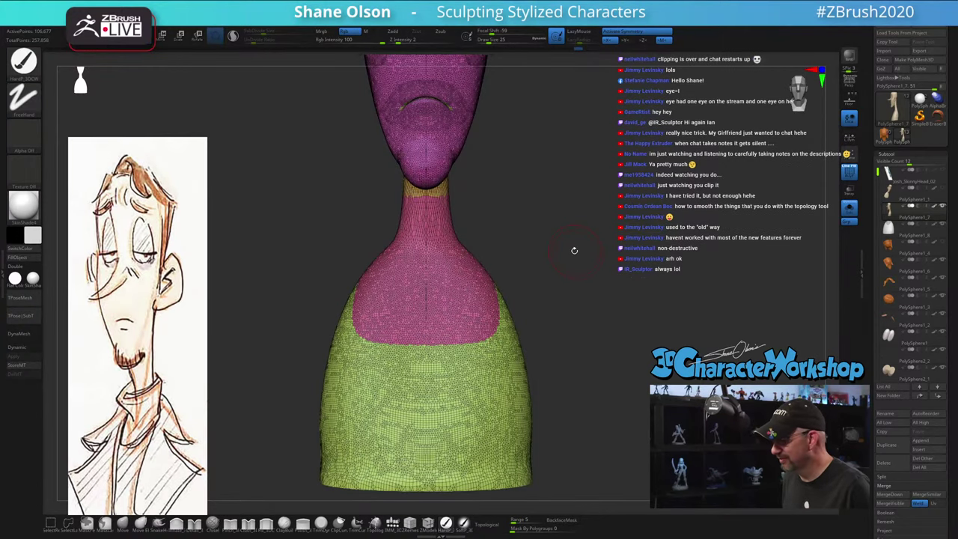
drag(589, 313, 576, 326)
ctrl+right_drag(535, 317, 562, 320)
drag(536, 264, 532, 278)
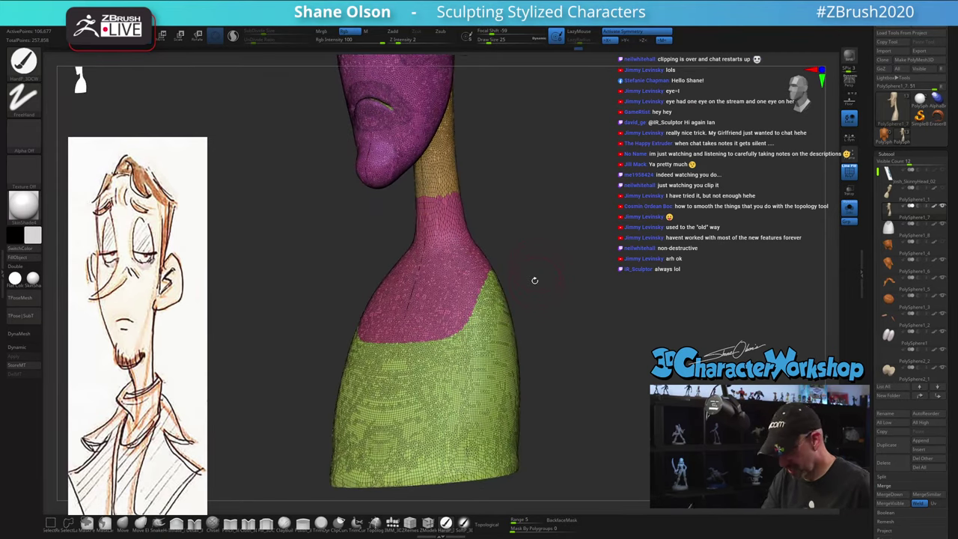
drag(605, 368, 617, 366)
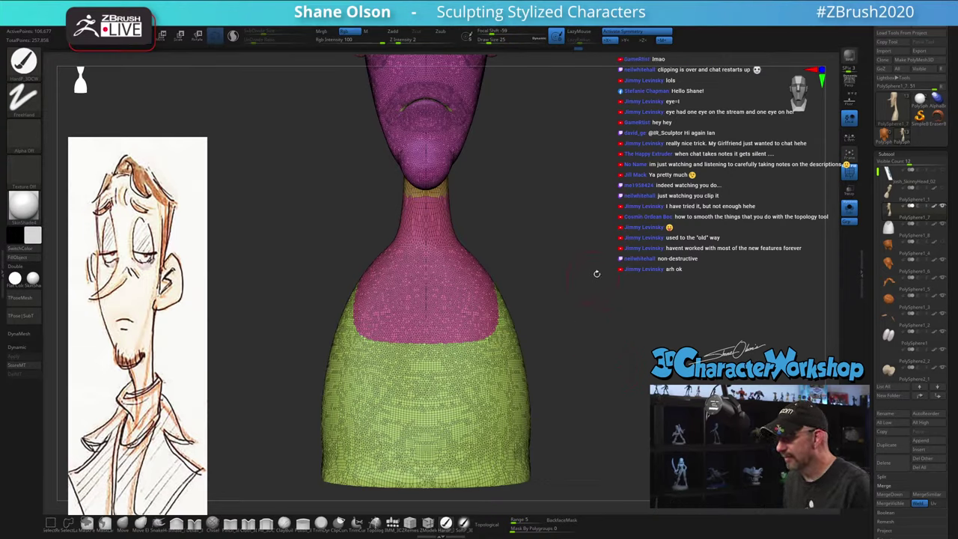
drag(609, 272, 607, 266)
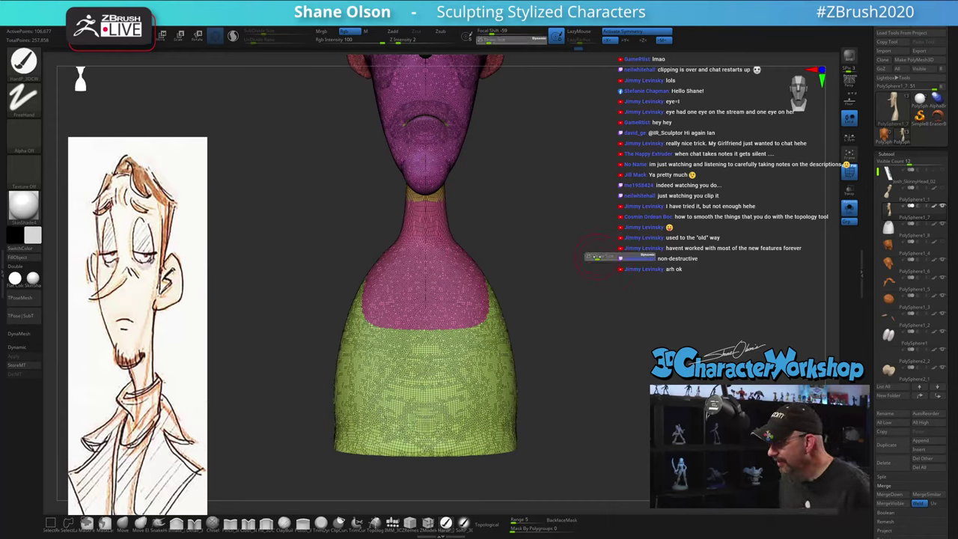
mouse_move(584, 256)
alt+mouse_down()
mouse_move(543, 234)
mouse_move(533, 242)
alt+mouse_up()
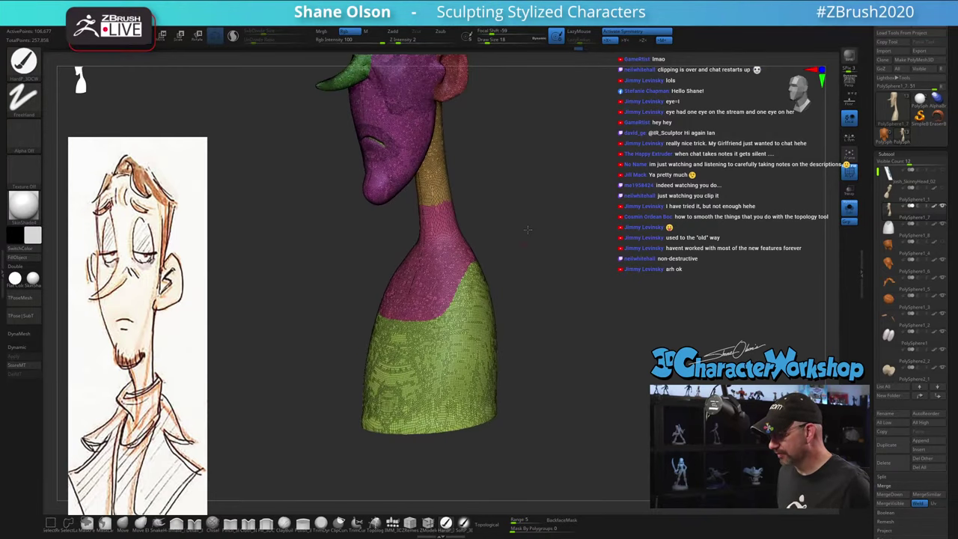
Hide the neck polygroup, combine the remaining head, upper neck and torso into one polygroup, and show the whole body again
ctrl+shift+click(441, 235)
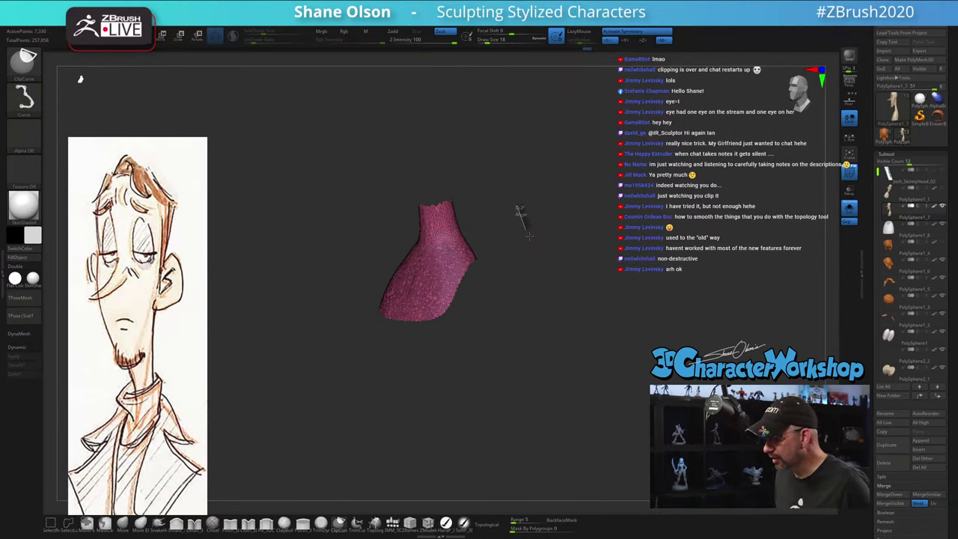
click(50, 523)
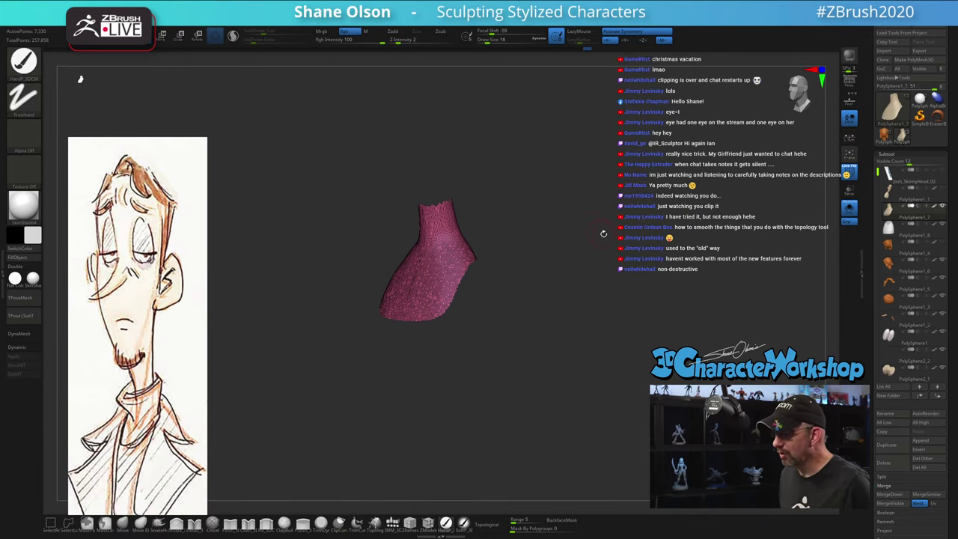
ctrl+shift+click(80, 77)
key(ctrl+w)
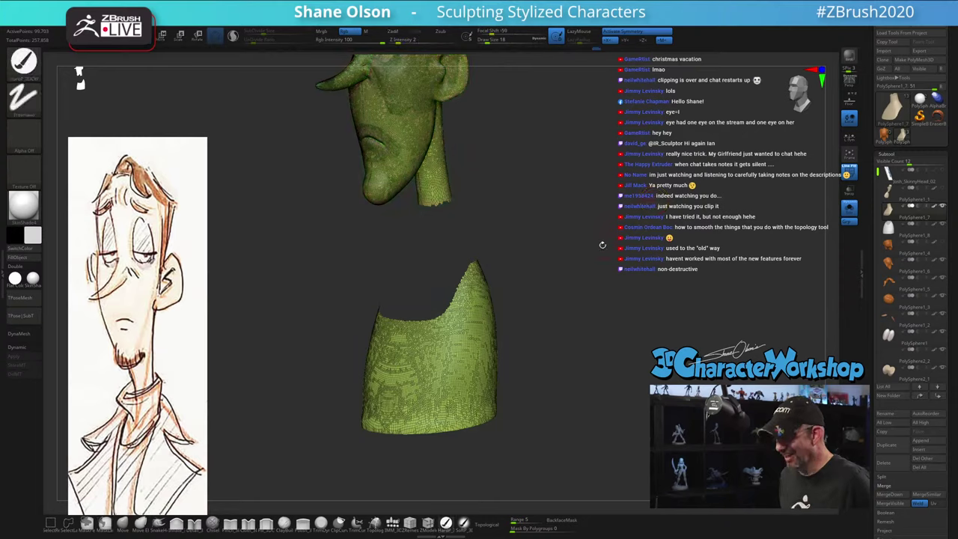
mouse_move(602, 244)
shift+mouse_down()
mouse_move(637, 224)
mouse_move(607, 184)
mouse_move(612, 220)
mouse_move(573, 244)
mouse_move(615, 227)
mouse_move(597, 238)
shift+mouse_up()
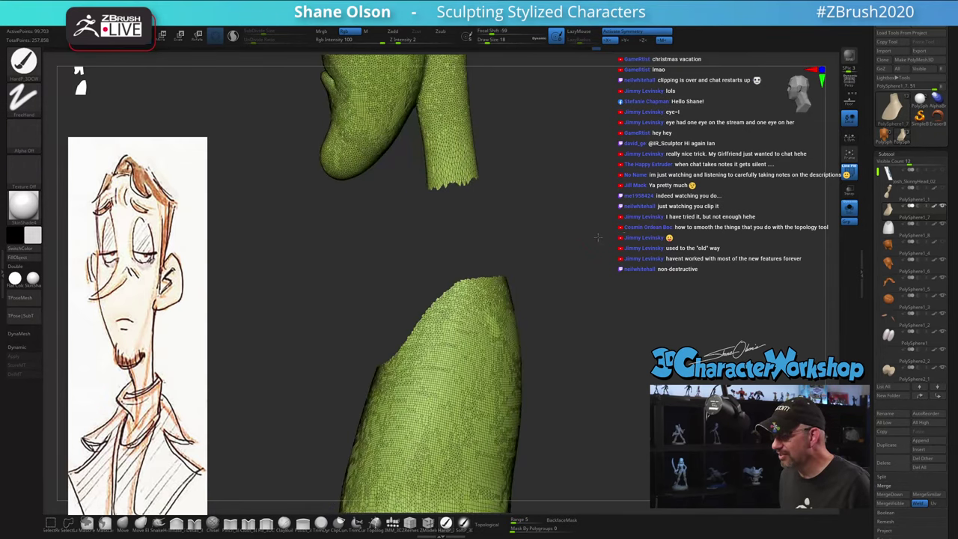
ctrl+shift+click(576, 247)
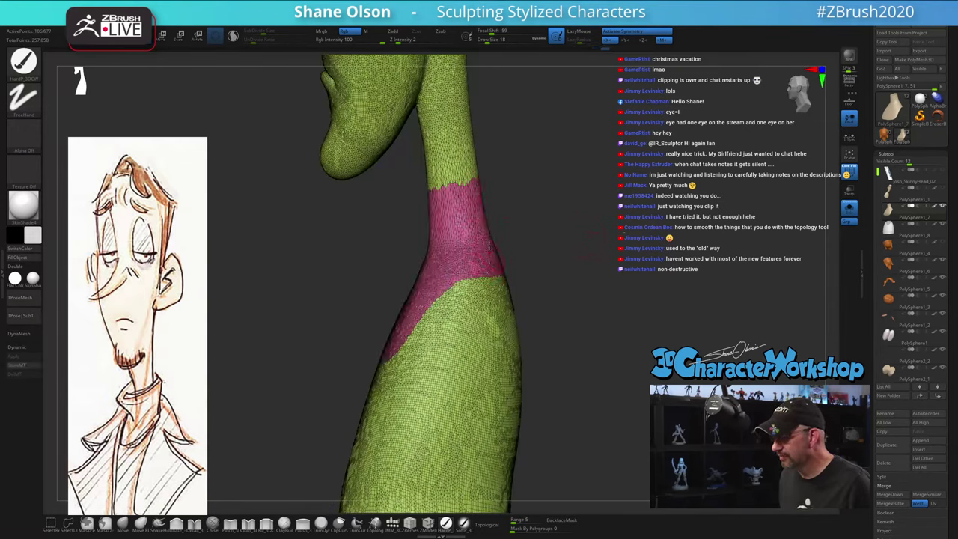
Smooth the jagged borders of the neck polygroup with two passes of Polish By Features
mouse_move(584, 208)
alt+mouse_down()
mouse_move(560, 192)
mouse_move(566, 228)
alt+mouse_up()
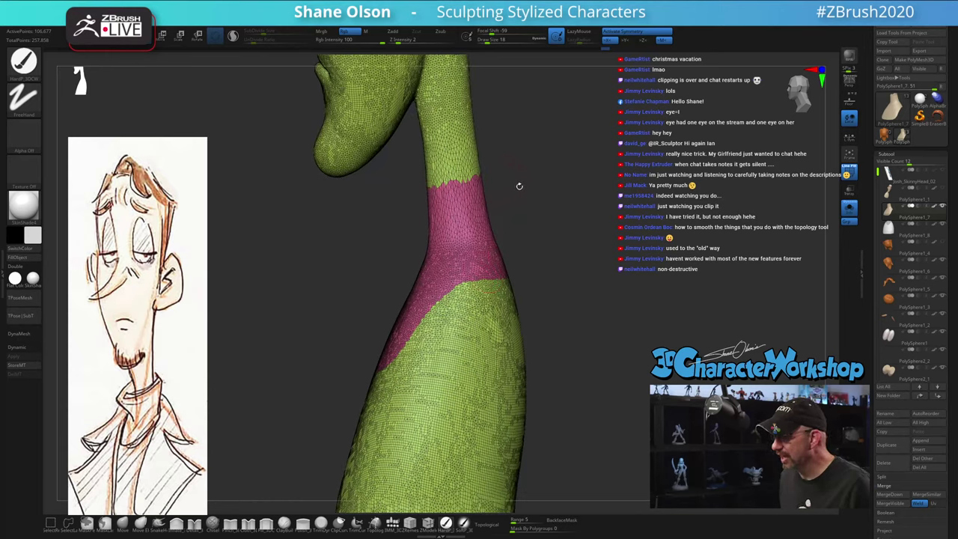
key(space)
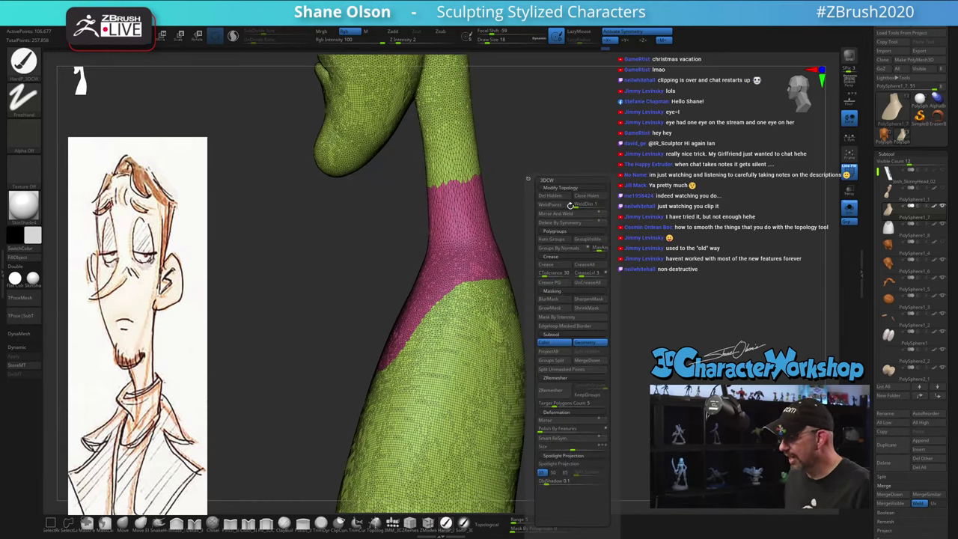
drag(546, 431, 556, 432)
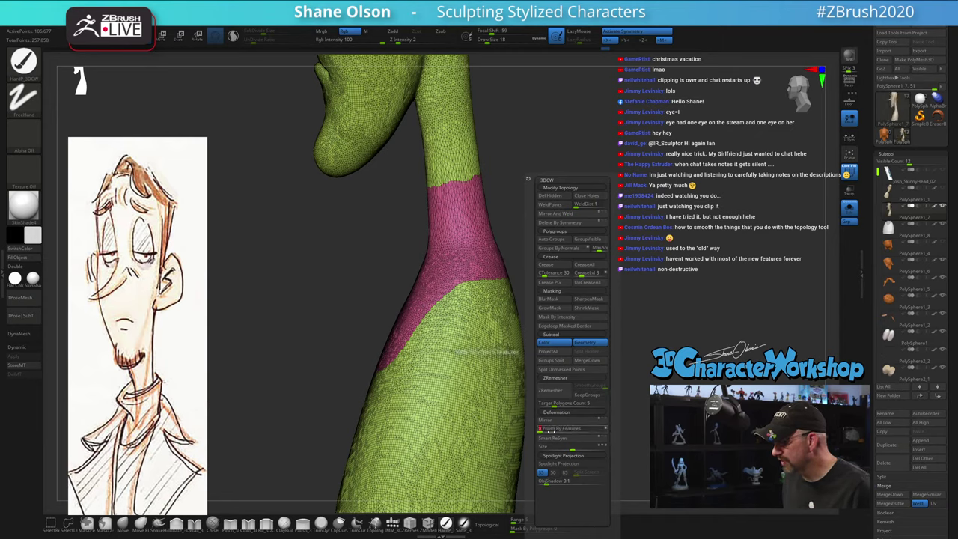
click(556, 432)
mouse_move(537, 226)
mouse_down()
mouse_move(569, 224)
mouse_move(542, 234)
mouse_move(526, 216)
mouse_up()
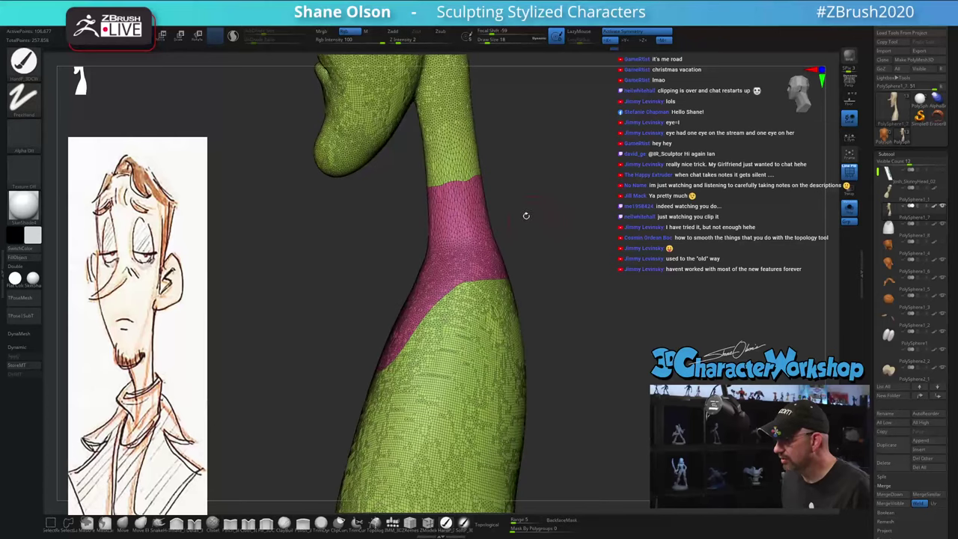
key(space)
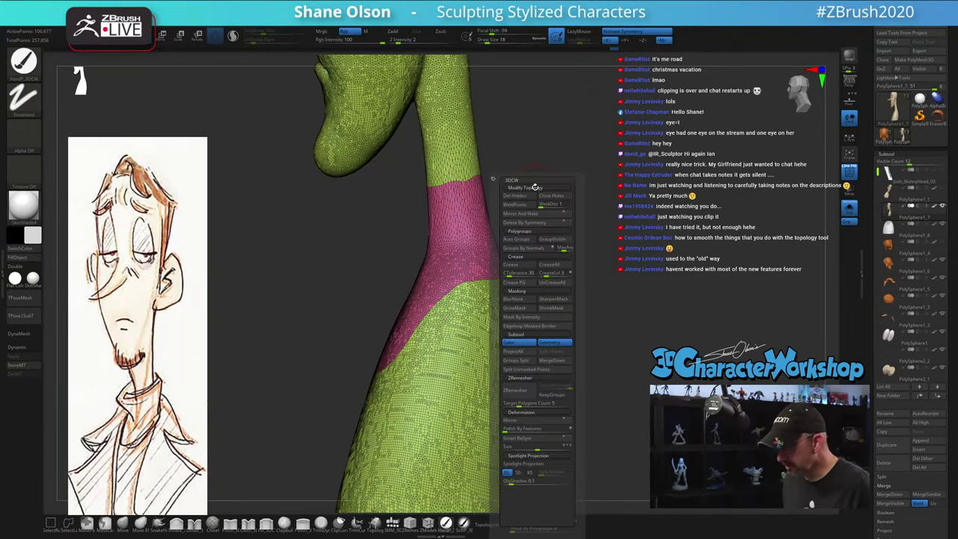
drag(512, 428, 534, 428)
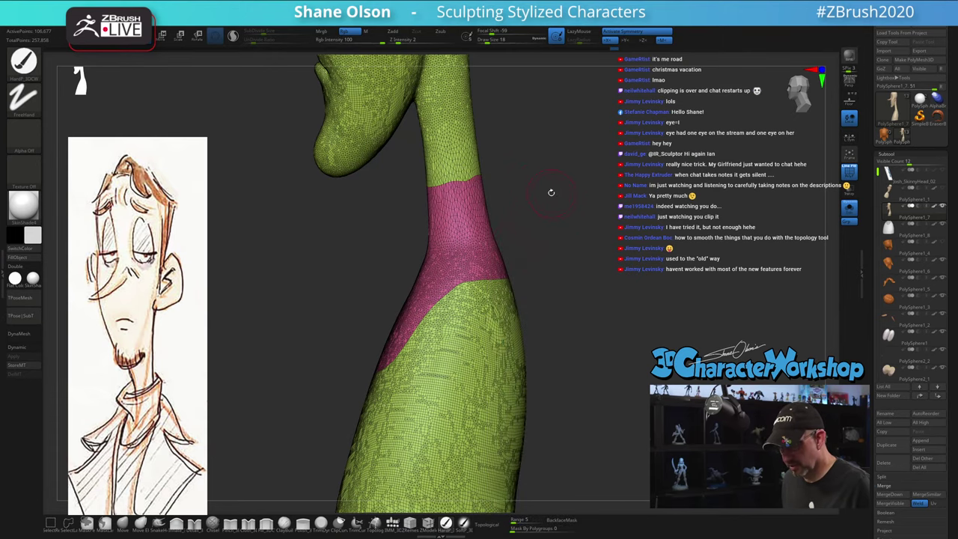
Even out the neck polygroup's upper border from the side and back with the Move brush at draw size 14
alt+drag(553, 254, 558, 274)
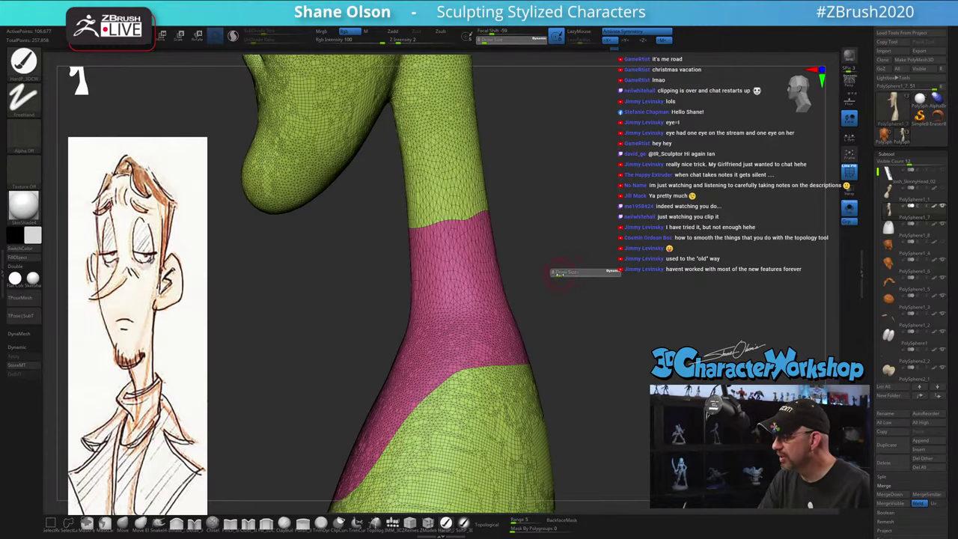
click(127, 523)
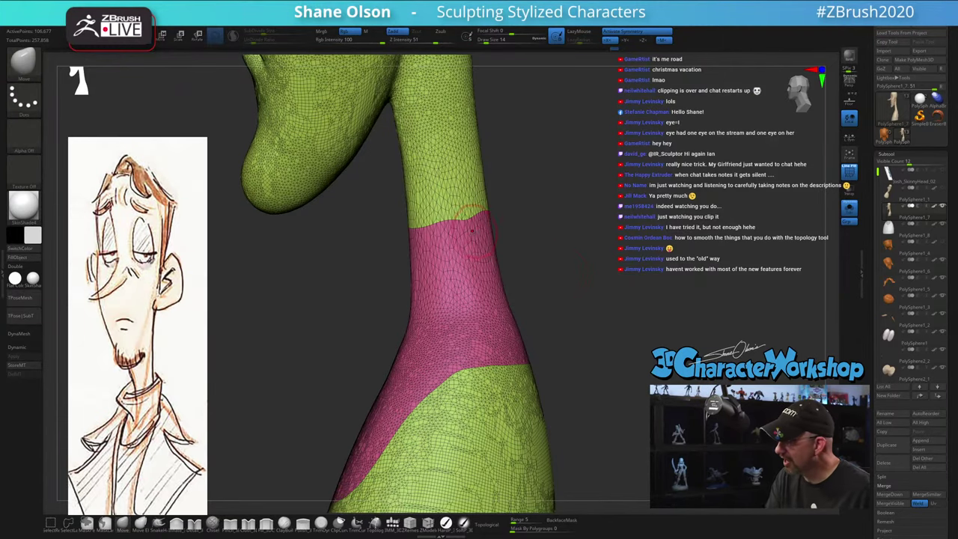
ctrl+right_drag(475, 253, 467, 244)
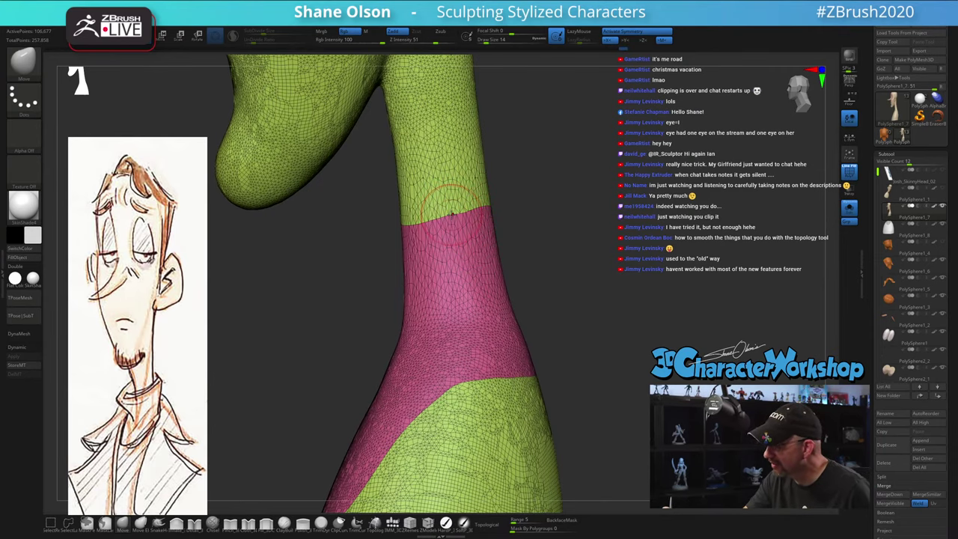
drag(538, 272, 496, 243)
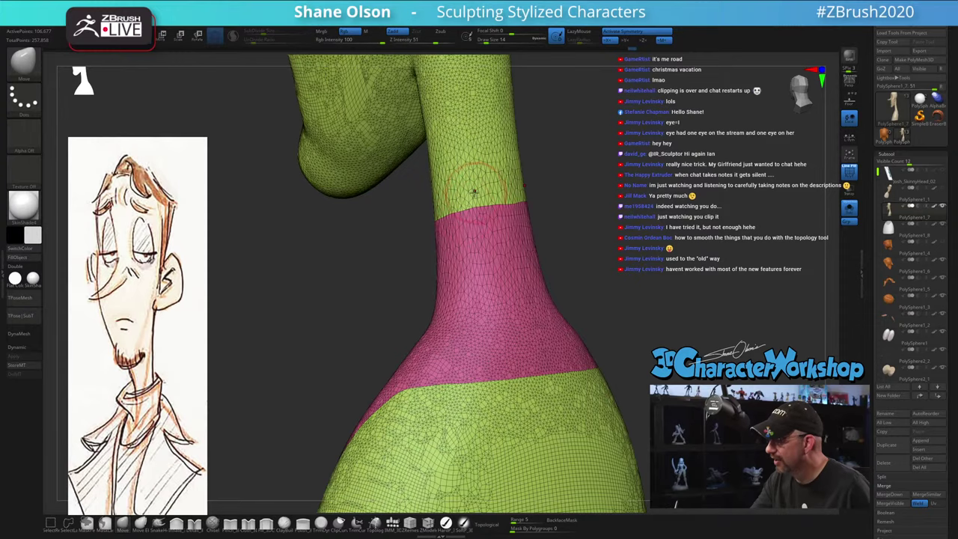
drag(527, 193, 530, 225)
shift+right_drag(530, 225, 509, 222)
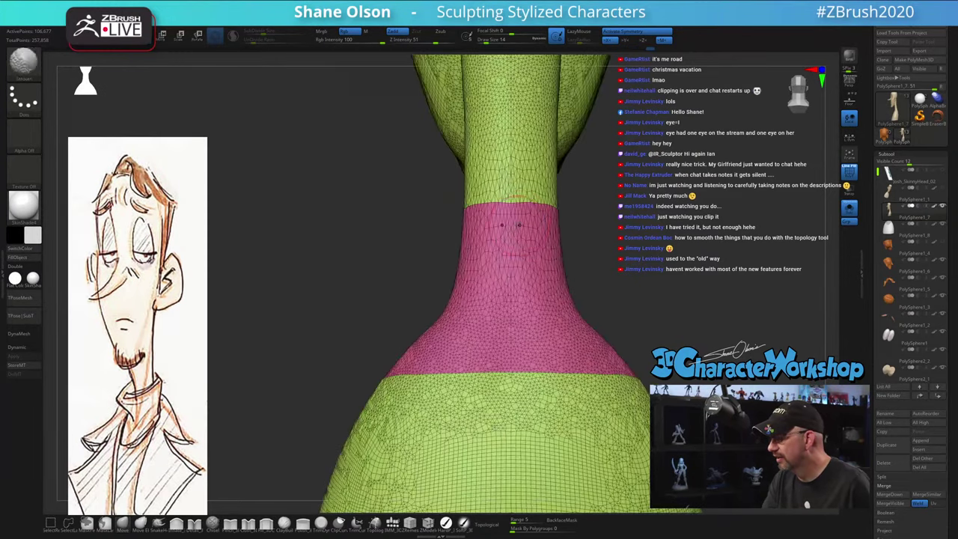
Refine the upper neck border at the back and side, using Move brush draw sizes 12 and 18
drag(509, 207, 511, 220)
right_drag(514, 222, 543, 215)
drag(542, 215, 534, 228)
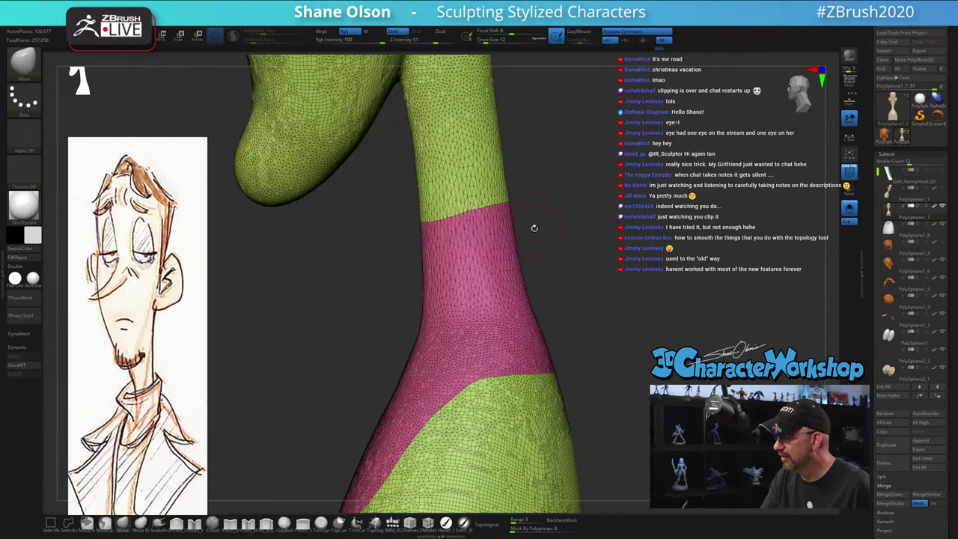
key(s)
drag(445, 238, 449, 238)
right_drag(449, 237, 472, 227)
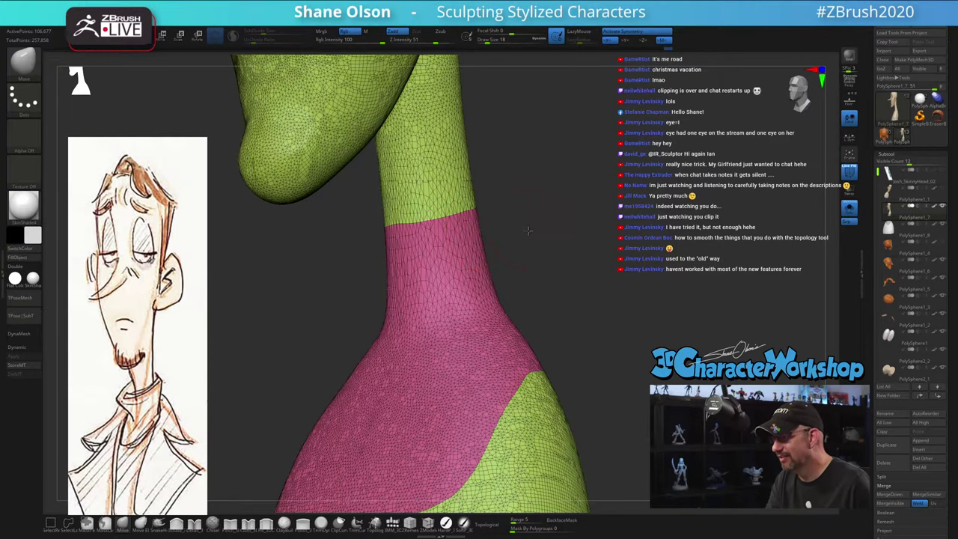
drag(527, 230, 514, 238)
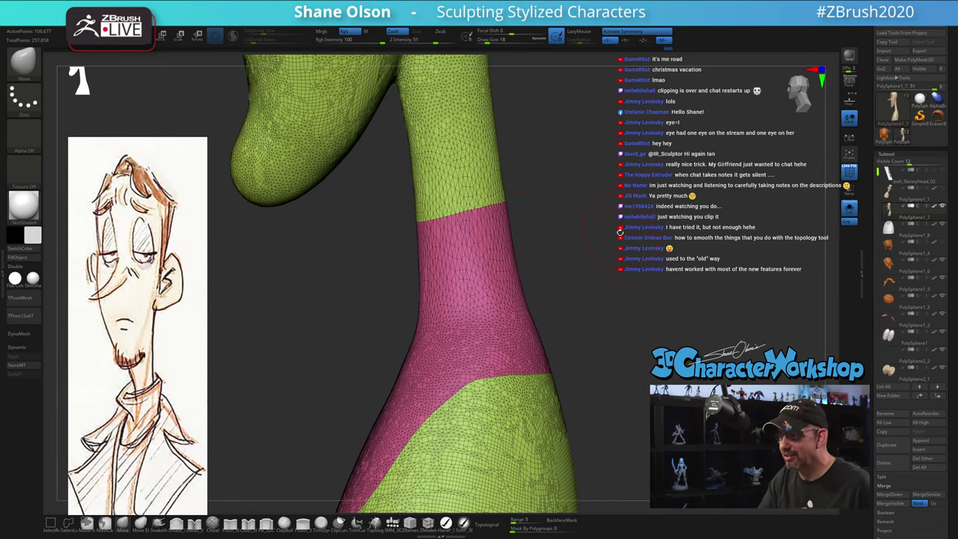
Reshape the neck polygroup's lower border into a rounded neckline across the chest and shoulders at draw sizes 31 and 44
mouse_move(611, 246)
mouse_down()
mouse_move(552, 235)
mouse_move(554, 308)
mouse_up()
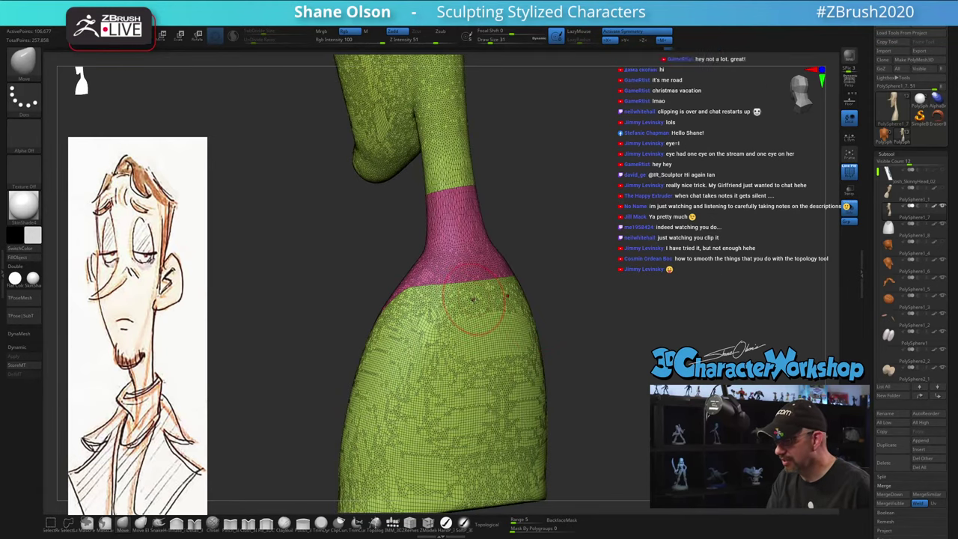
right_drag(473, 301, 486, 291)
mouse_move(487, 292)
mouse_down()
mouse_move(433, 294)
mouse_move(520, 295)
mouse_move(605, 250)
mouse_move(668, 277)
mouse_up()
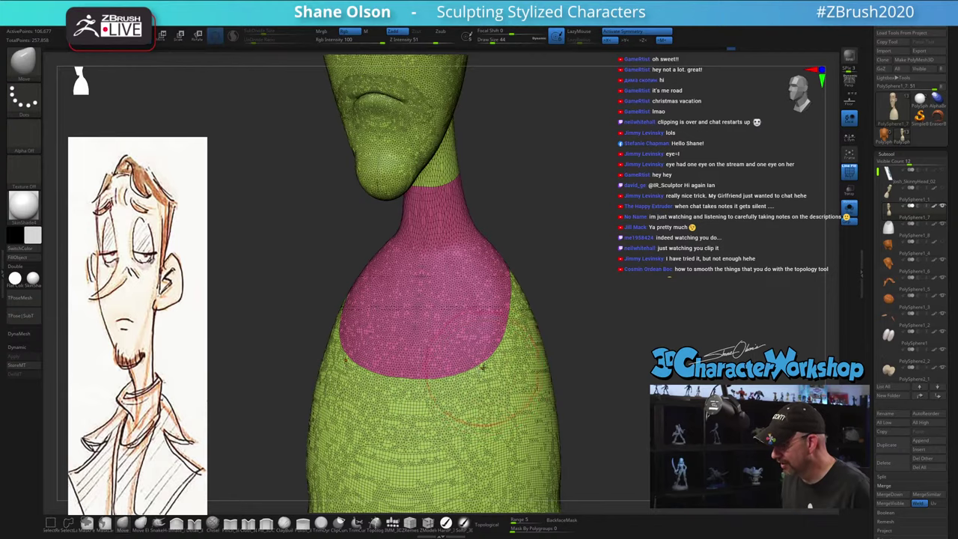
drag(634, 275, 581, 282)
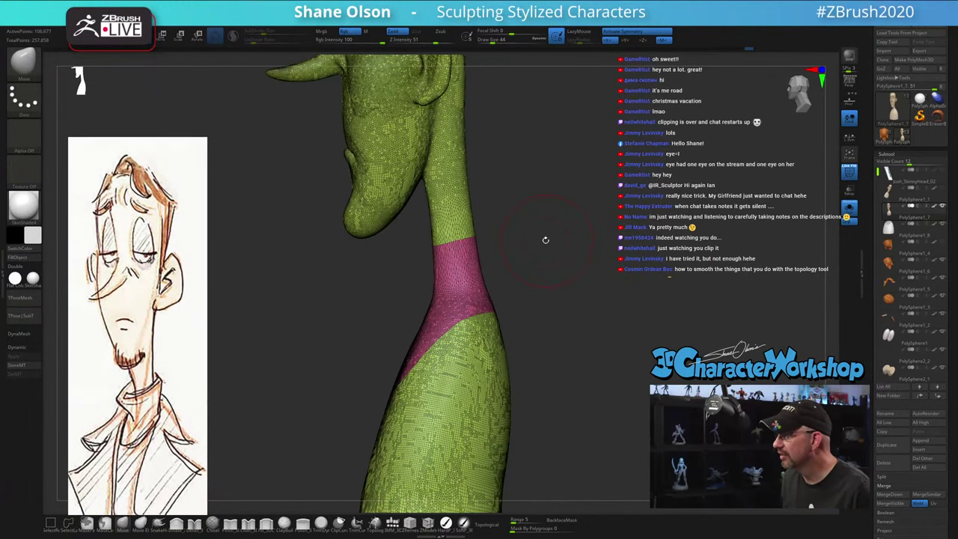
drag(581, 282, 605, 270)
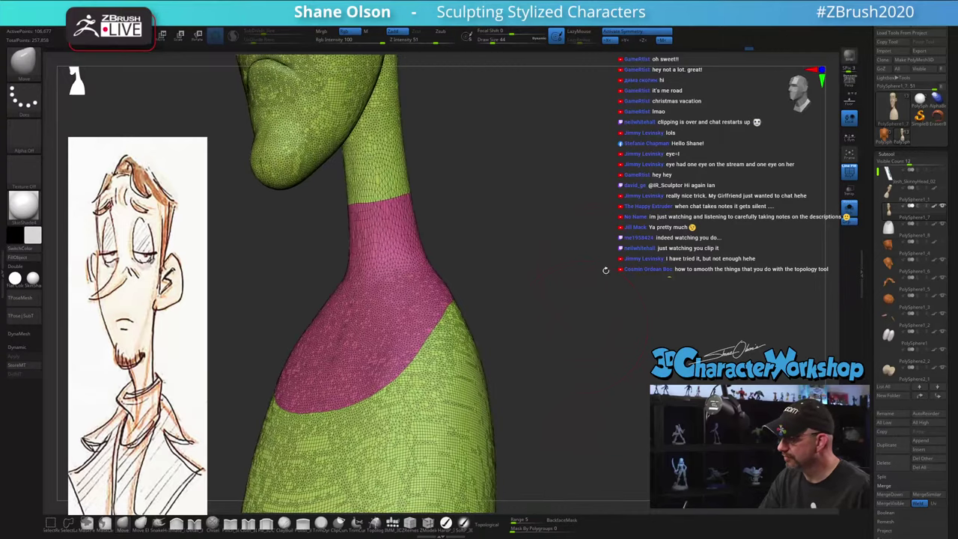
Set the Move brush draw size to 16 and finally 35 while checking the neck polygroup's borders from the front and side
key(s)
drag(552, 245, 547, 246)
mouse_move(494, 204)
alt+mouse_down()
mouse_move(523, 239)
mouse_move(489, 208)
alt+mouse_up()
key(s)
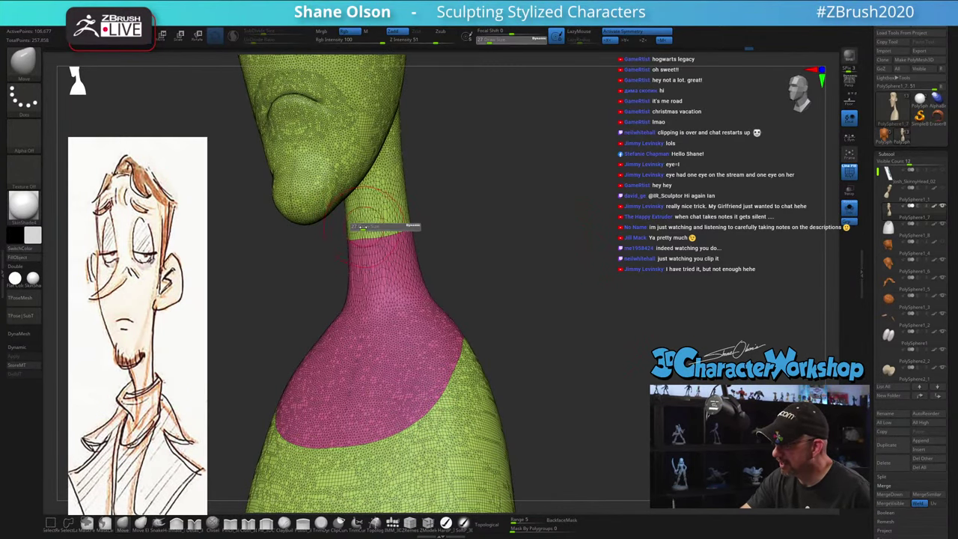
drag(363, 227, 362, 230)
key(s)
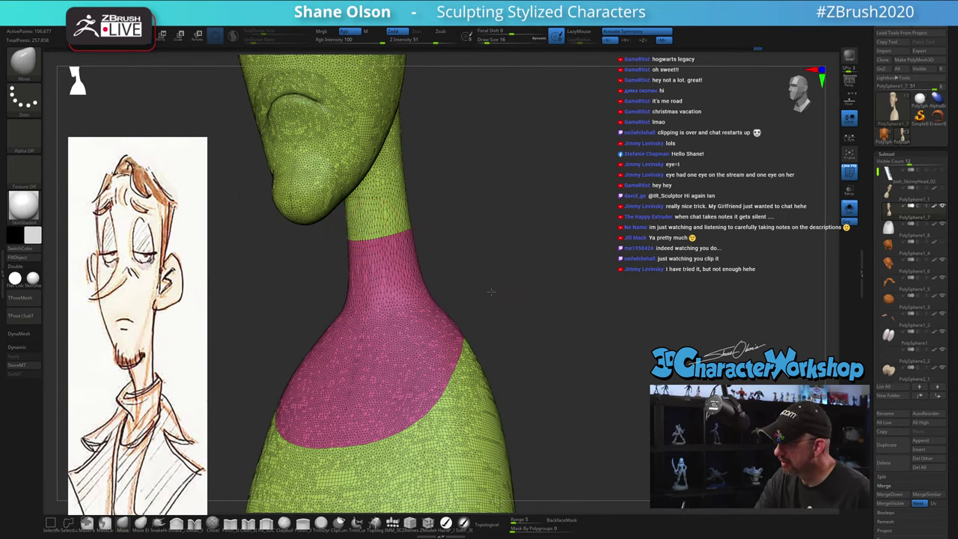
mouse_move(491, 291)
mouse_down()
mouse_move(490, 280)
mouse_move(537, 264)
mouse_move(540, 253)
mouse_move(560, 268)
mouse_move(530, 258)
mouse_move(573, 259)
mouse_move(529, 258)
mouse_up()
key(s)
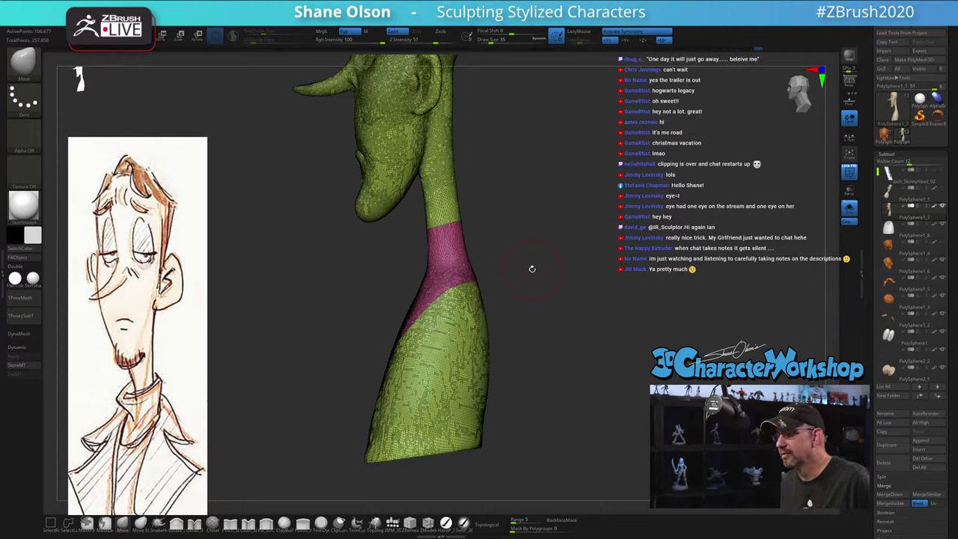
mouse_move(551, 264)
mouse_down()
mouse_move(545, 252)
mouse_move(498, 274)
mouse_move(559, 257)
mouse_up()
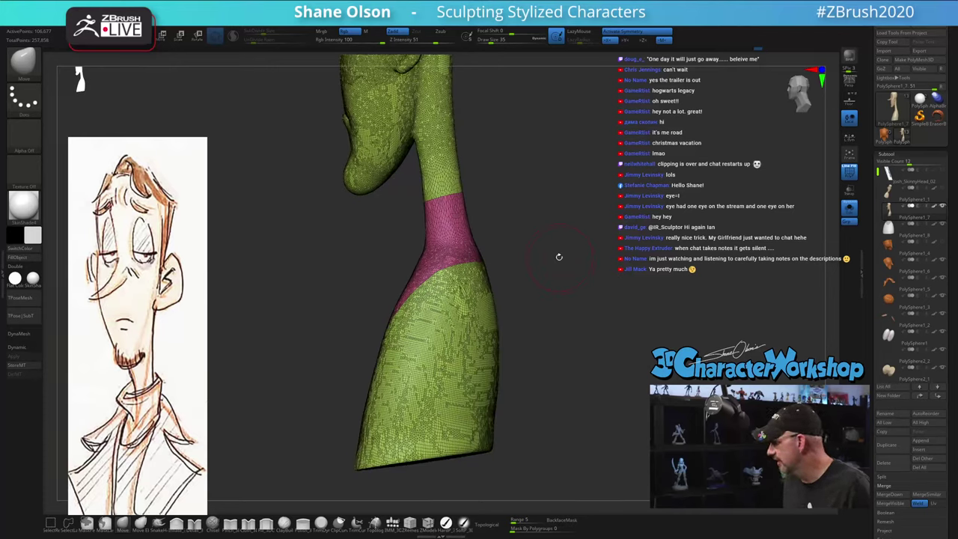
key(space)
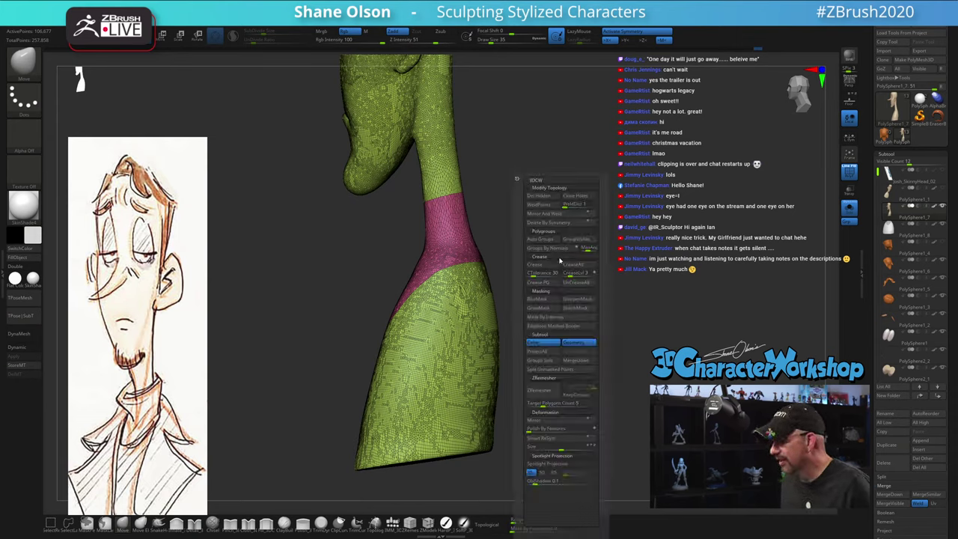
key(ctrl)
key(g)
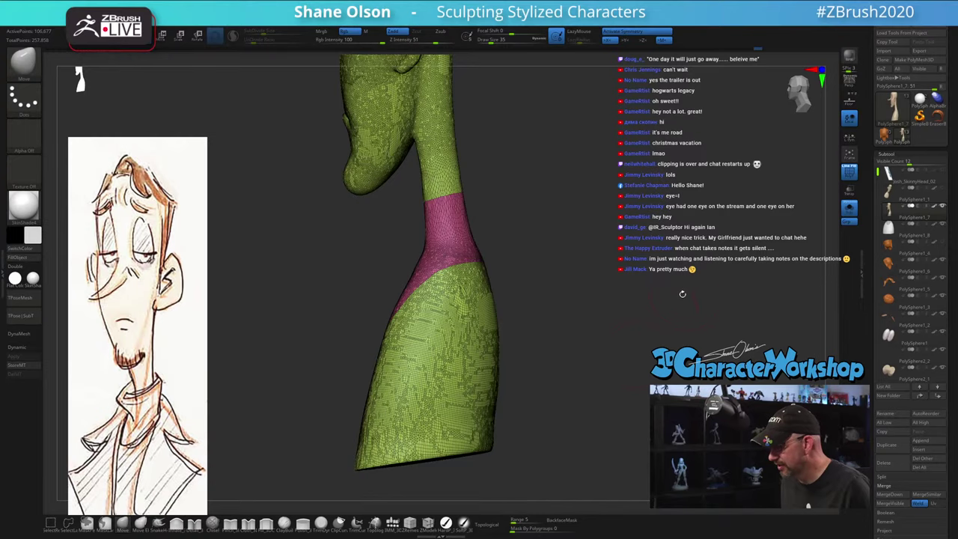
alt+drag(591, 191, 537, 295)
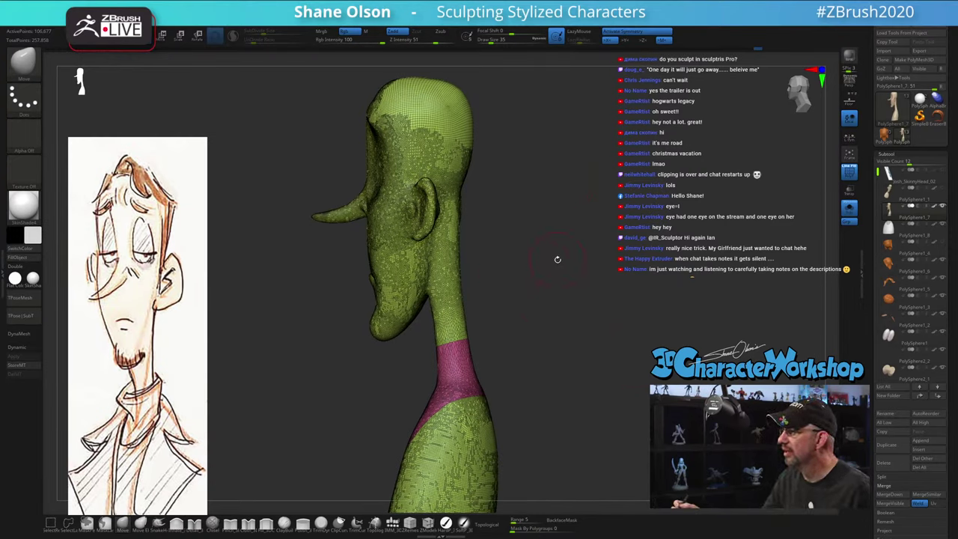
drag(485, 293, 518, 292)
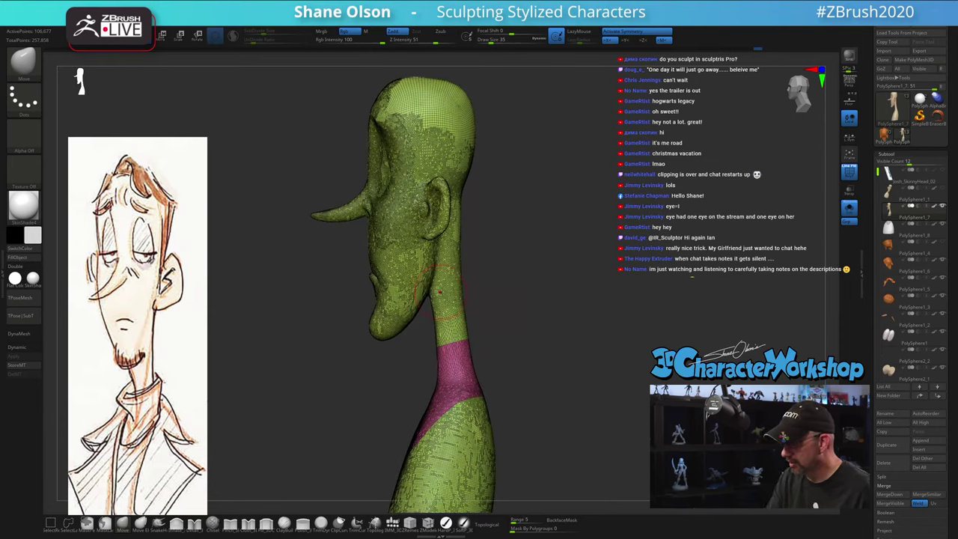
drag(458, 296, 521, 325)
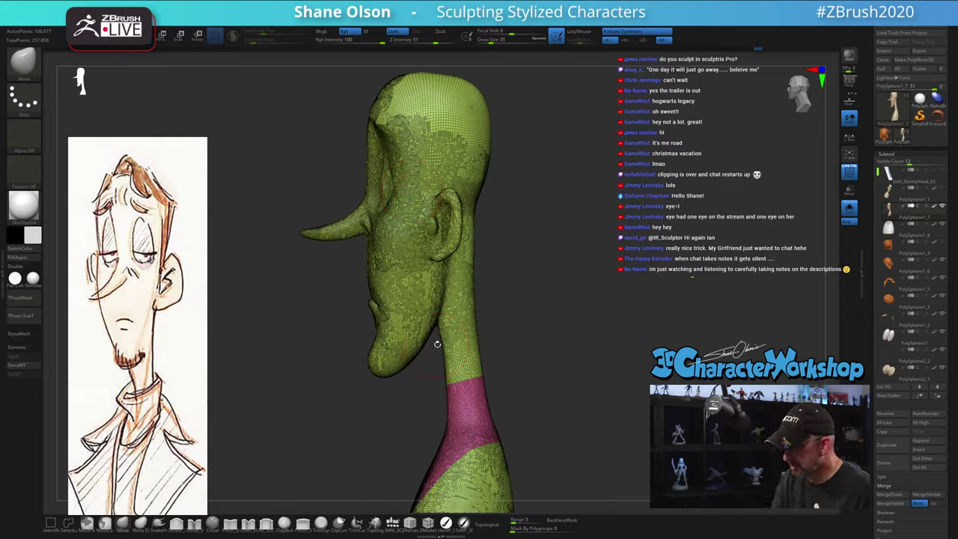
ctrl+shift+drag(439, 338, 310, 140)
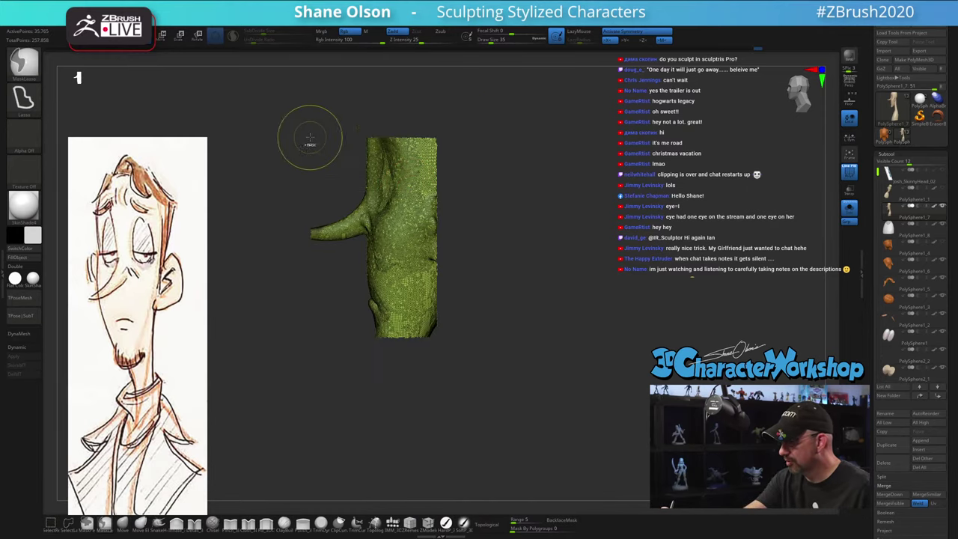
ctrl+shift+click(324, 177)
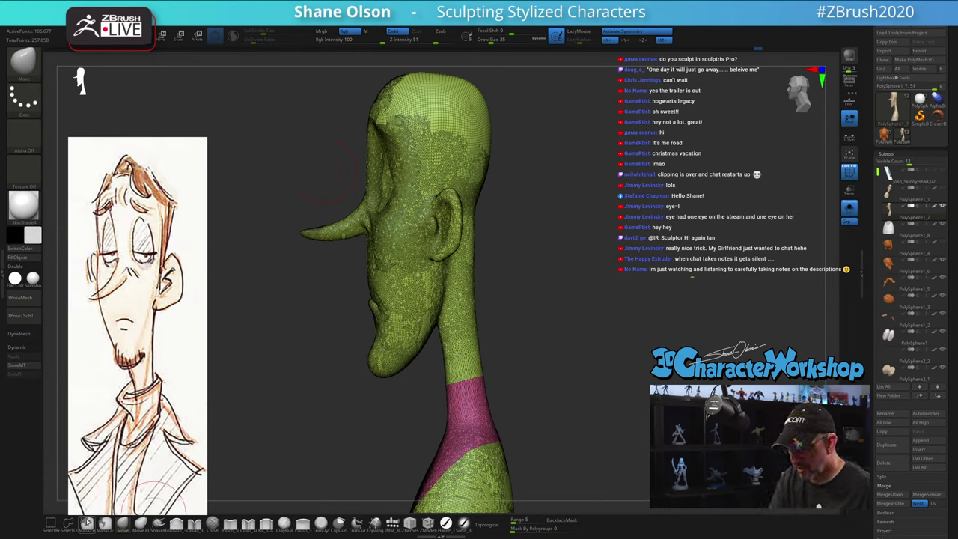
Hide the head above the neck with a lasso selection and delete the hidden geometry
click(75, 523)
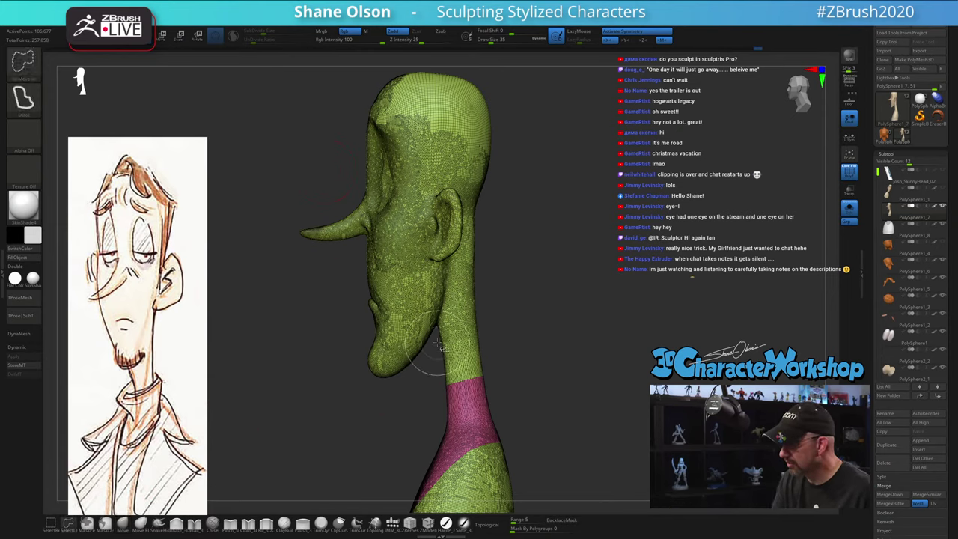
mouse_move(434, 340)
ctrl+shift+mouse_down()
mouse_move(276, 190)
mouse_move(558, 247)
mouse_move(553, 329)
mouse_move(586, 320)
mouse_move(573, 355)
ctrl+shift+mouse_up()
mouse_move(490, 144)
ctrl+shift+mouse_down()
mouse_move(341, 153)
mouse_move(490, 270)
ctrl+shift+mouse_up()
alt+drag(554, 340, 572, 382)
key(space)
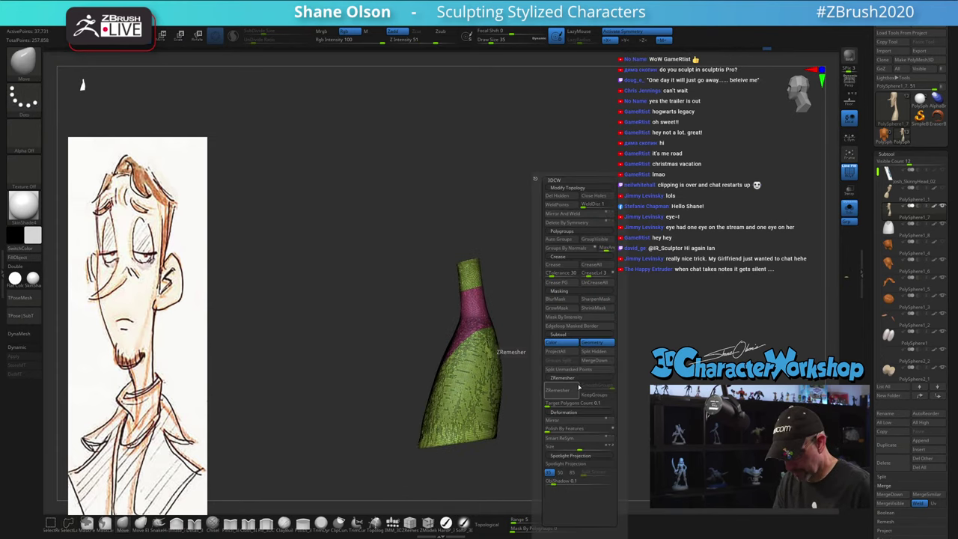
click(561, 197)
drag(586, 126, 541, 343)
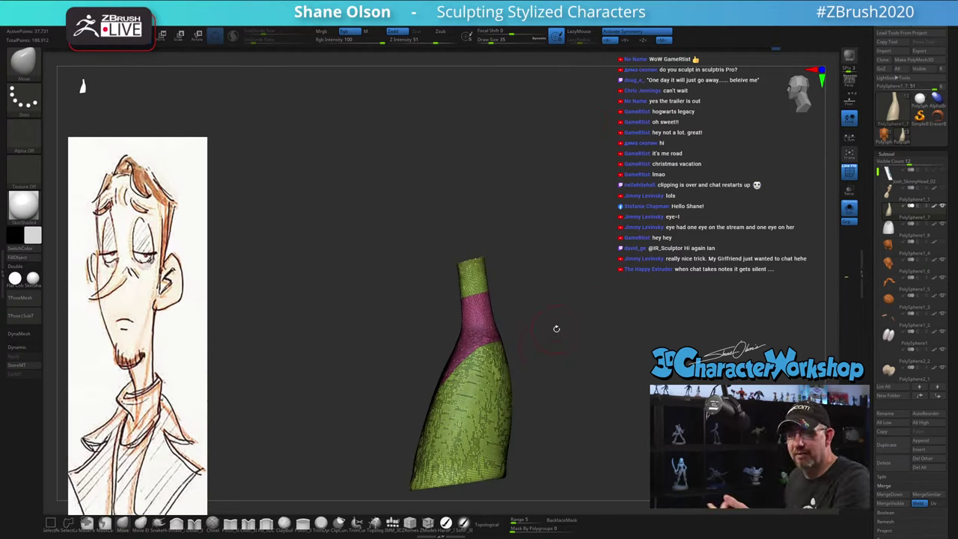
Hide the bottom part of the torso well below the neck polygroup and delete the hidden geometry
alt+drag(575, 294, 585, 276)
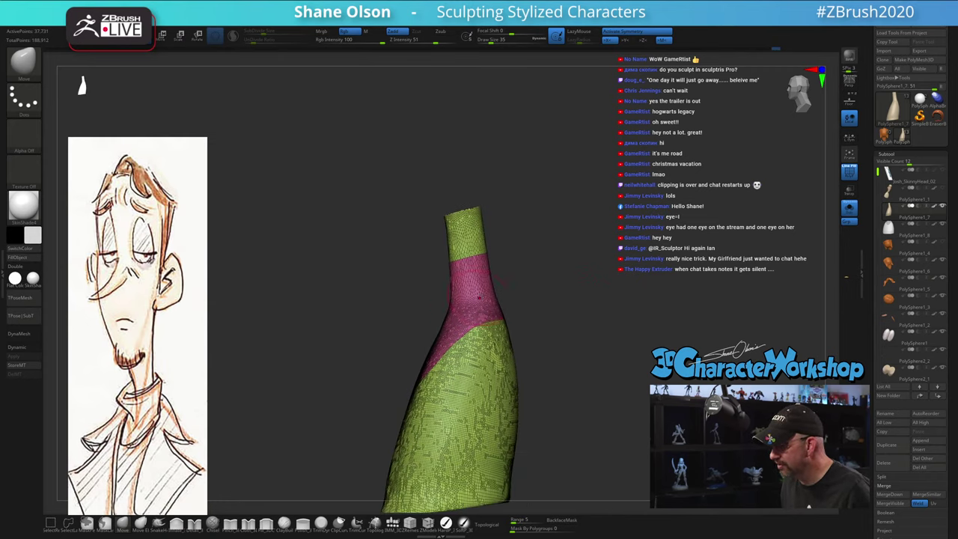
key(space)
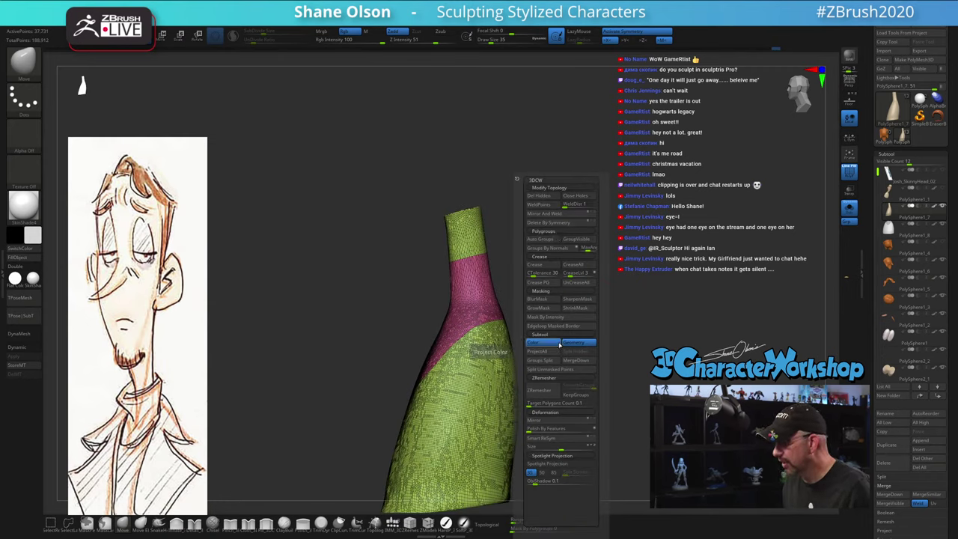
mouse_move(673, 314)
alt+mouse_down()
mouse_move(628, 331)
mouse_move(596, 327)
alt+mouse_up()
mouse_move(363, 393)
ctrl+shift+mouse_down()
mouse_move(651, 352)
mouse_move(650, 342)
ctrl+shift+mouse_up()
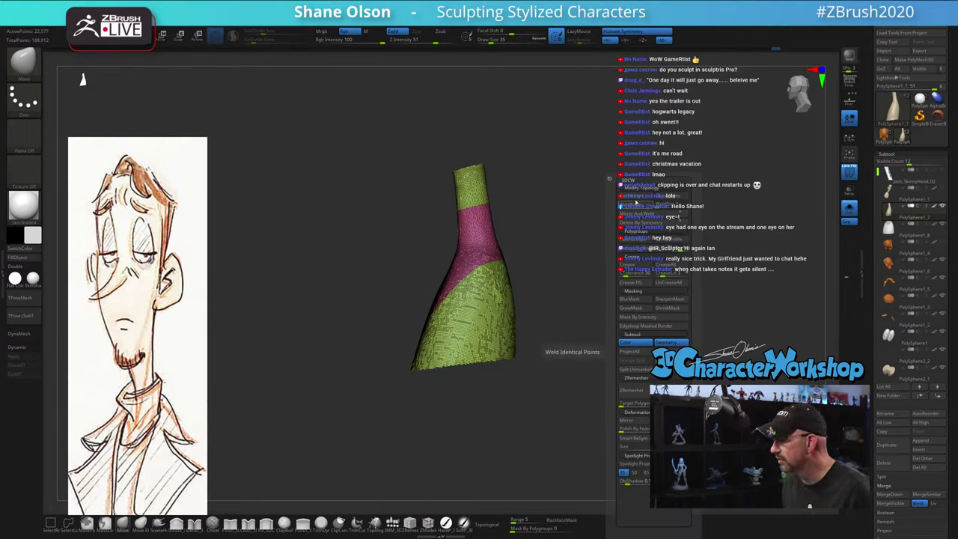
shift+drag(611, 175, 582, 248)
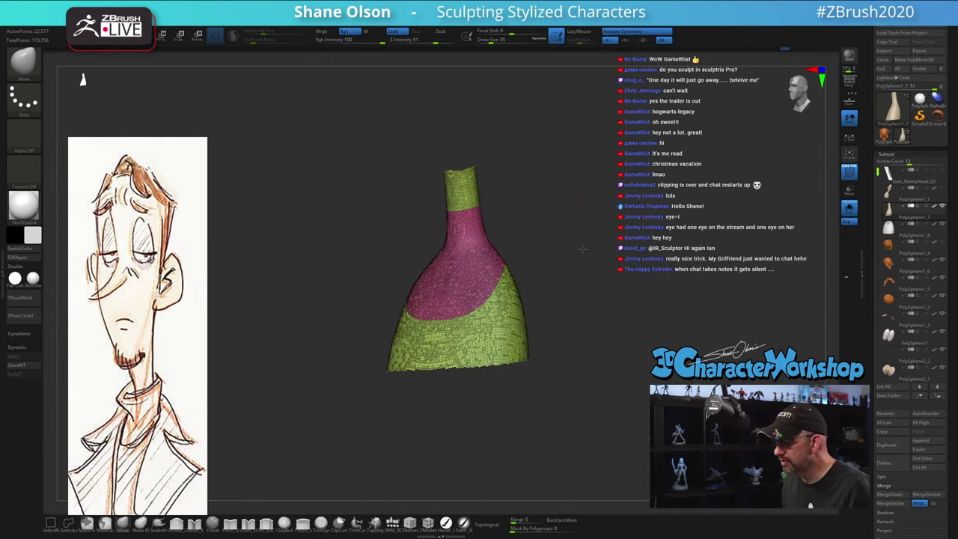
Isolate the neck polygroup to inspect its shape, and bring the rest of the mesh back into view
ctrl+shift+click(480, 248)
mouse_move(561, 251)
mouse_down()
mouse_move(713, 263)
mouse_move(656, 272)
mouse_move(667, 273)
mouse_up()
ctrl+shift+click(659, 273)
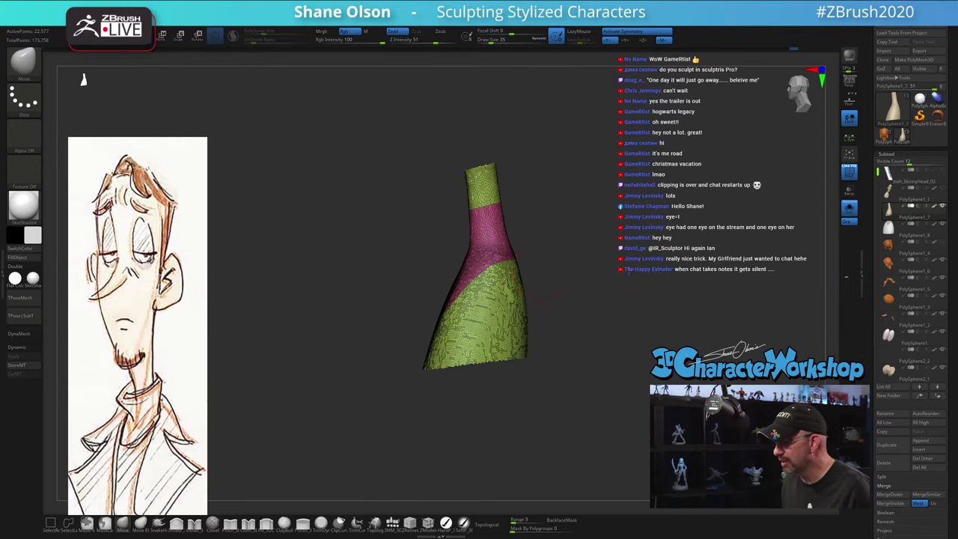
Enable KeepGroups and ZRemesh the trimmed torso with a target polygons count of 0.1, checking the borders from several angles
drag(630, 272, 635, 275)
key(space)
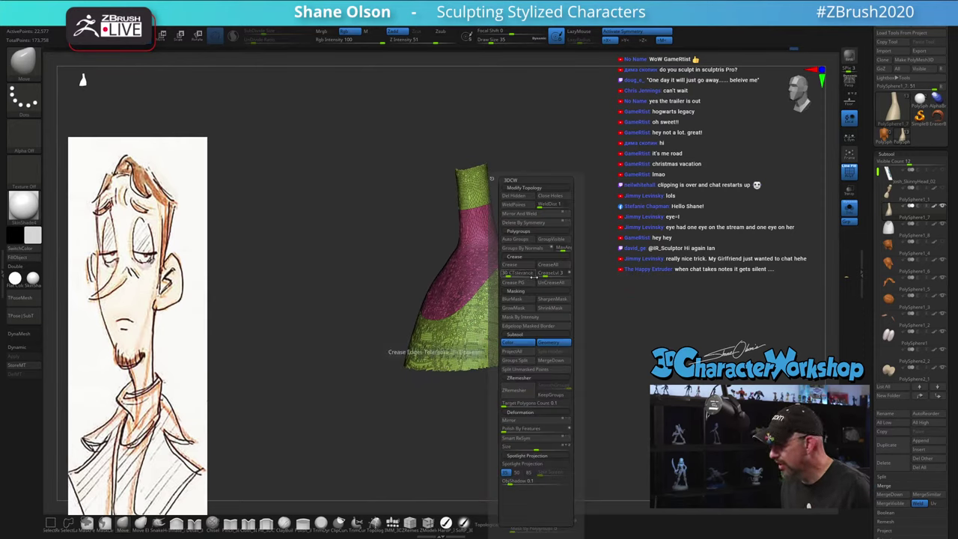
click(551, 394)
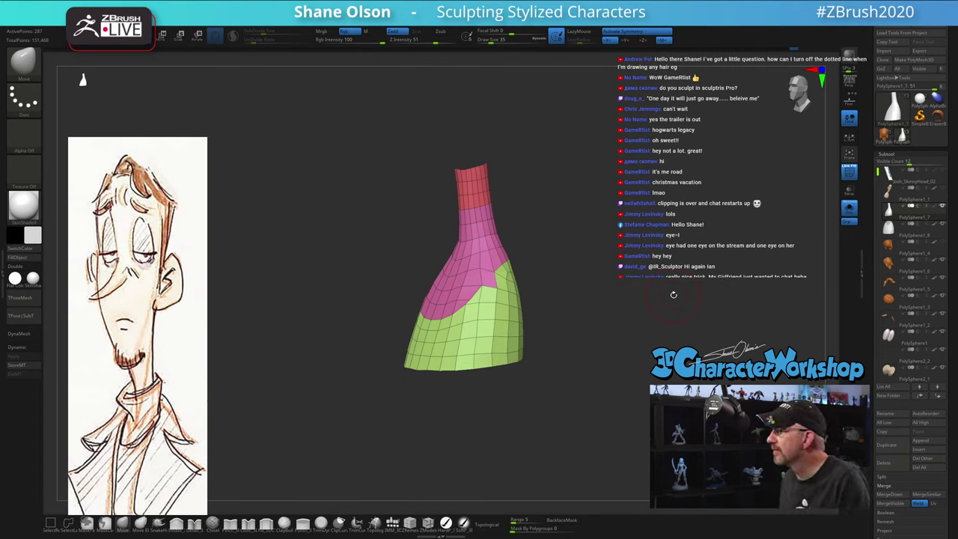
drag(671, 293, 505, 266)
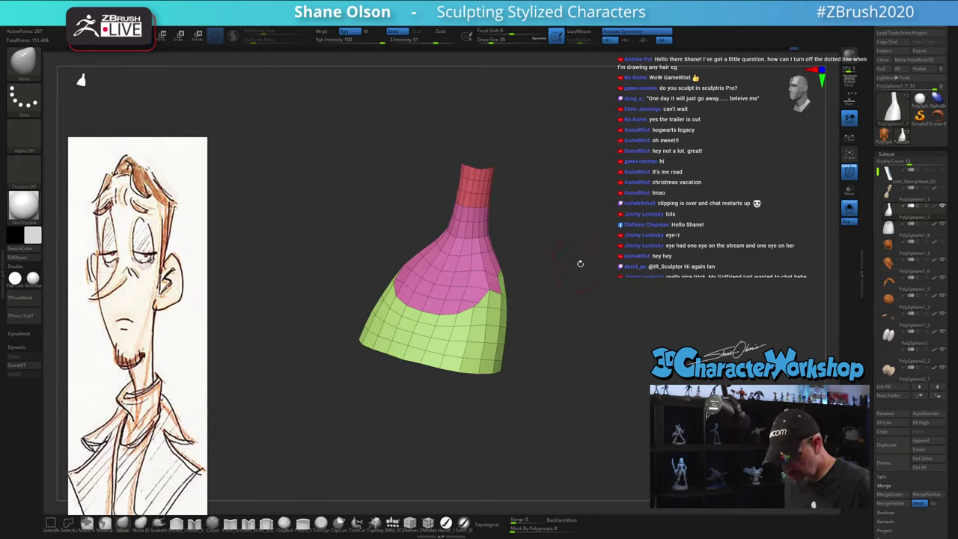
drag(579, 265, 591, 259)
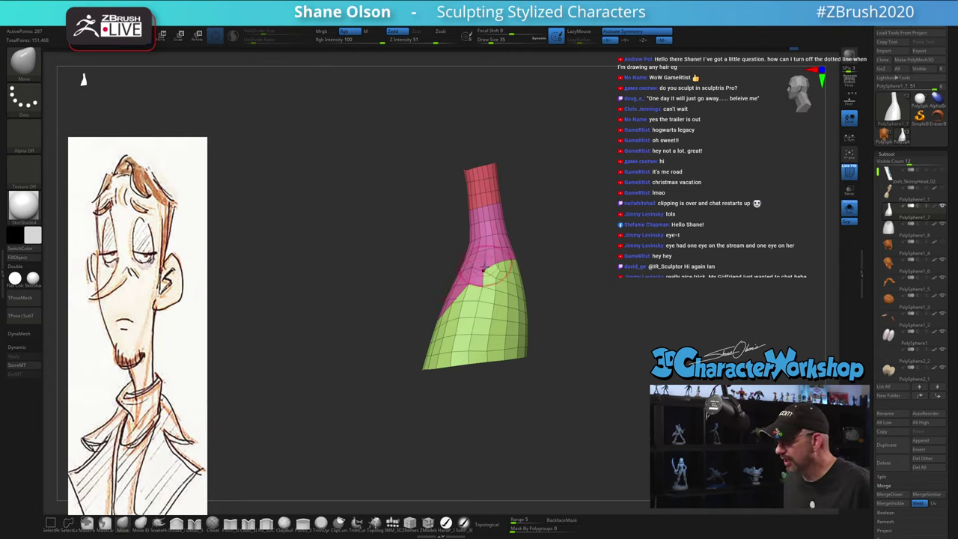
Undo the coarse remesh and run ZRemesher again with a higher target polygons count and KeepGroups on
key(ctrl)
key(ctrl+z)
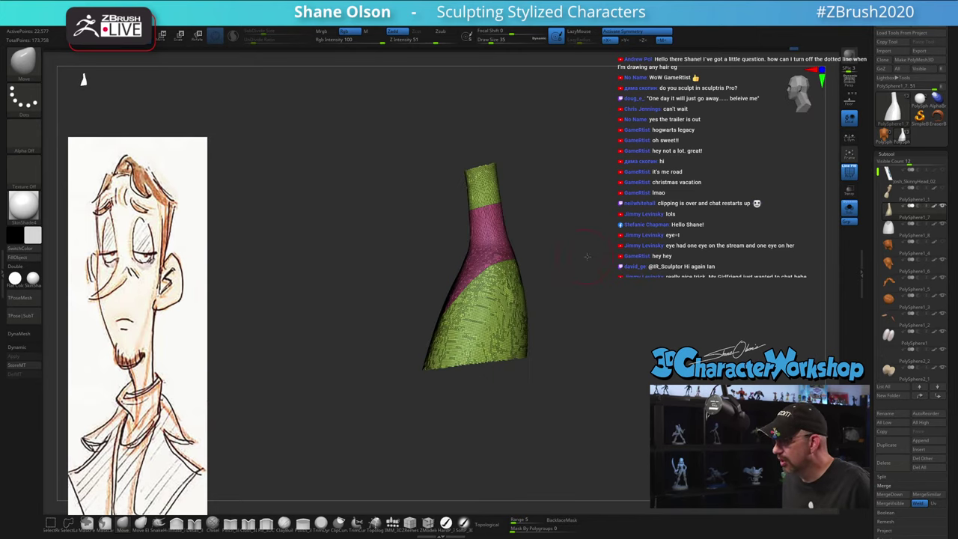
drag(587, 257, 598, 205)
key(space)
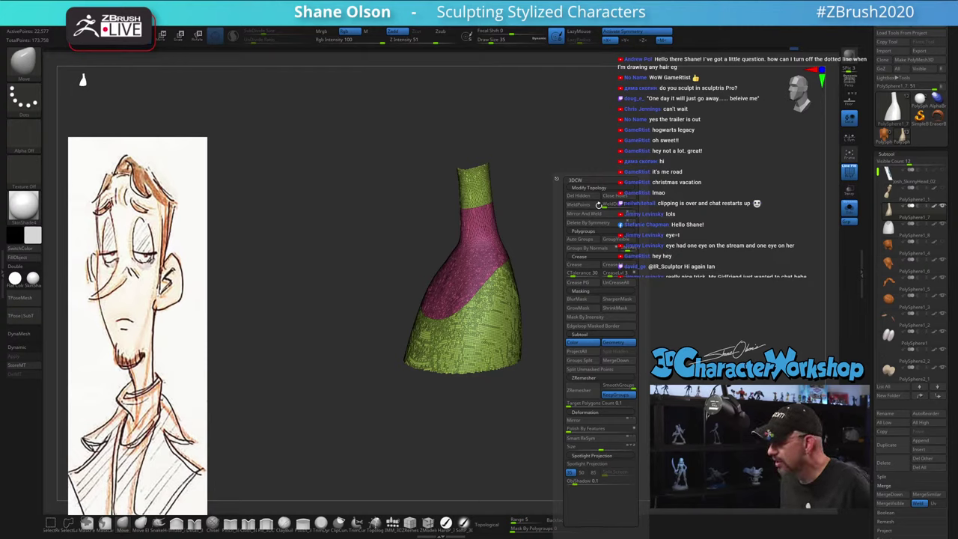
drag(568, 404, 573, 404)
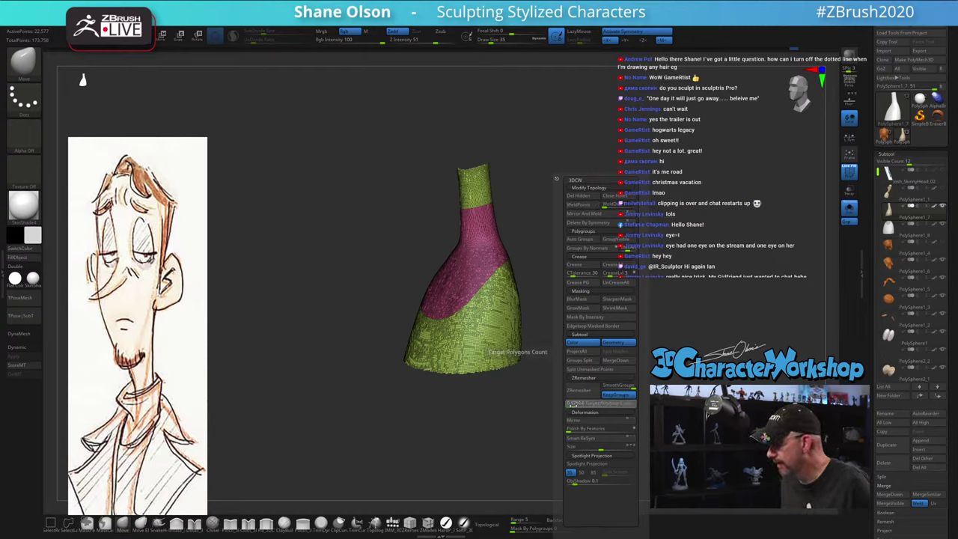
click(580, 390)
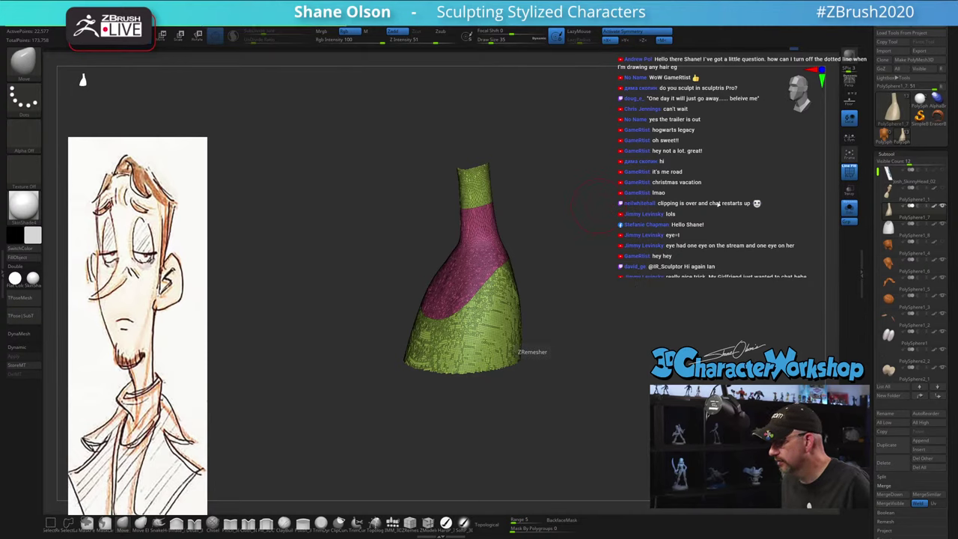
drag(688, 225, 621, 226)
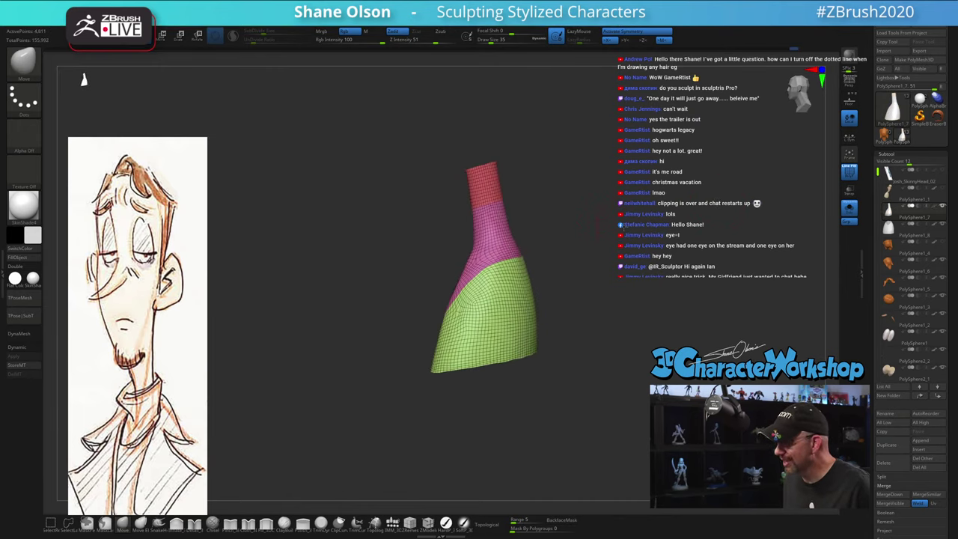
Reduce the torso mesh with two more ZRemesher passes using the Half and KeepGroups options
key(2)
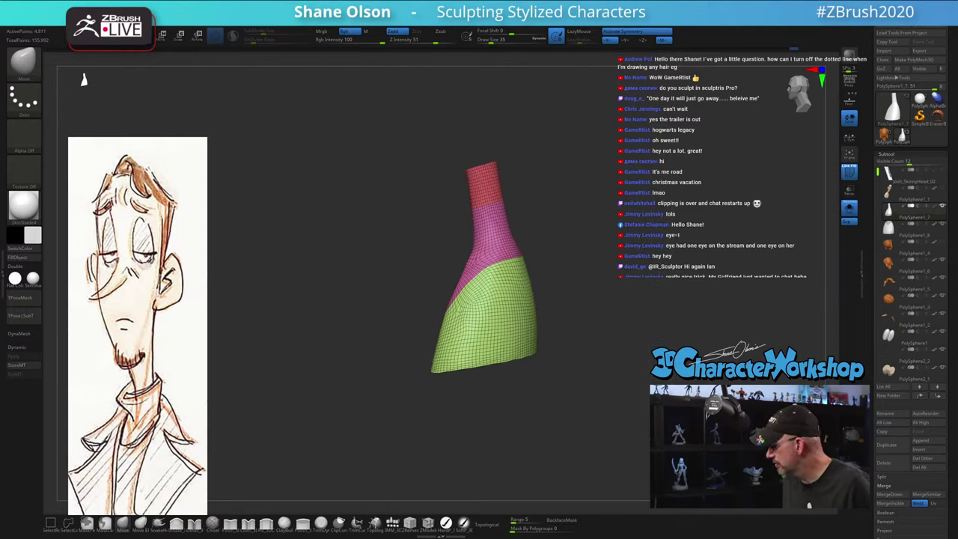
scroll(868, 346, down, 8)
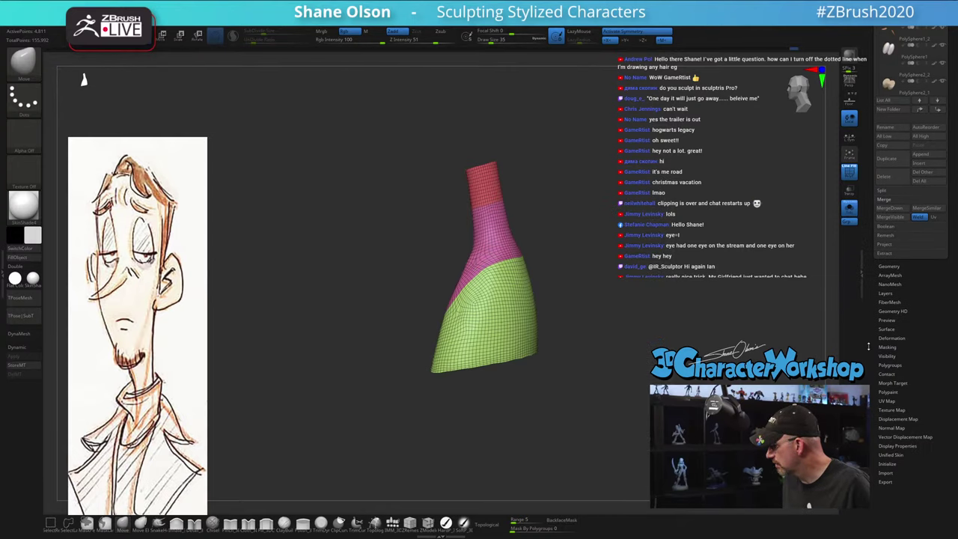
click(888, 265)
scroll(911, 269, up, 4)
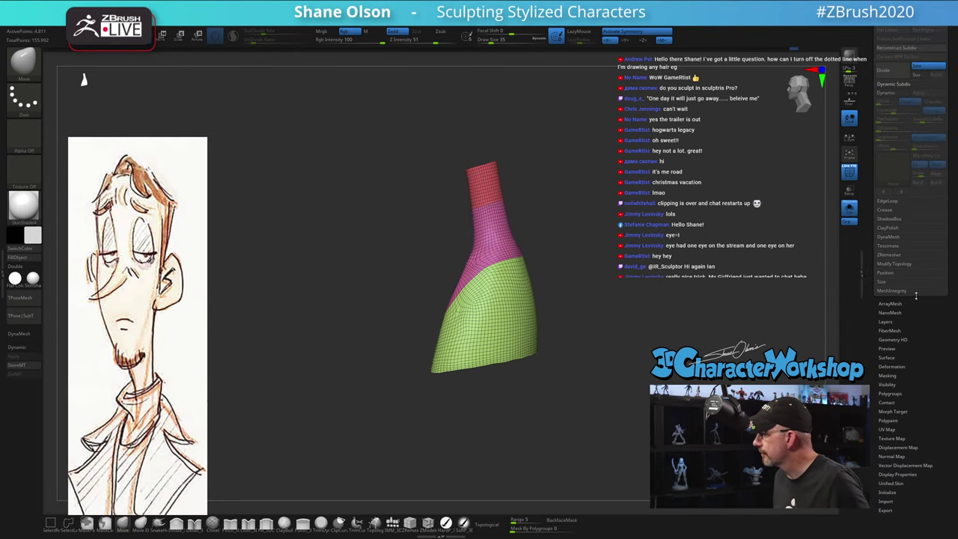
click(890, 255)
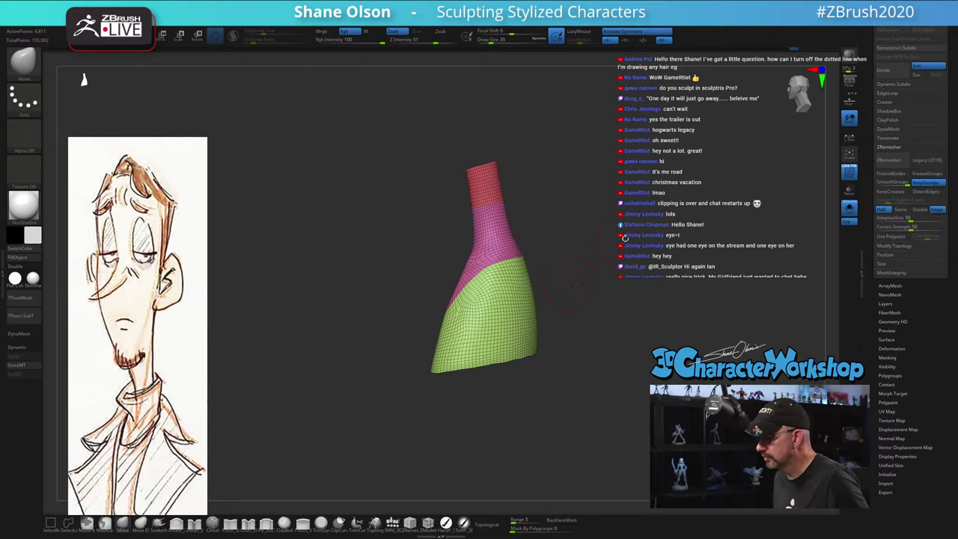
drag(610, 255, 658, 256)
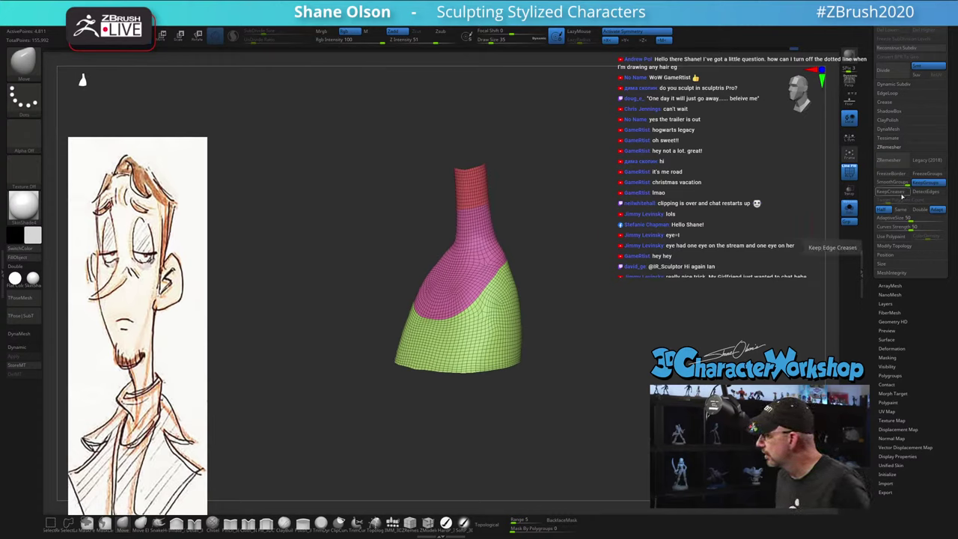
click(888, 160)
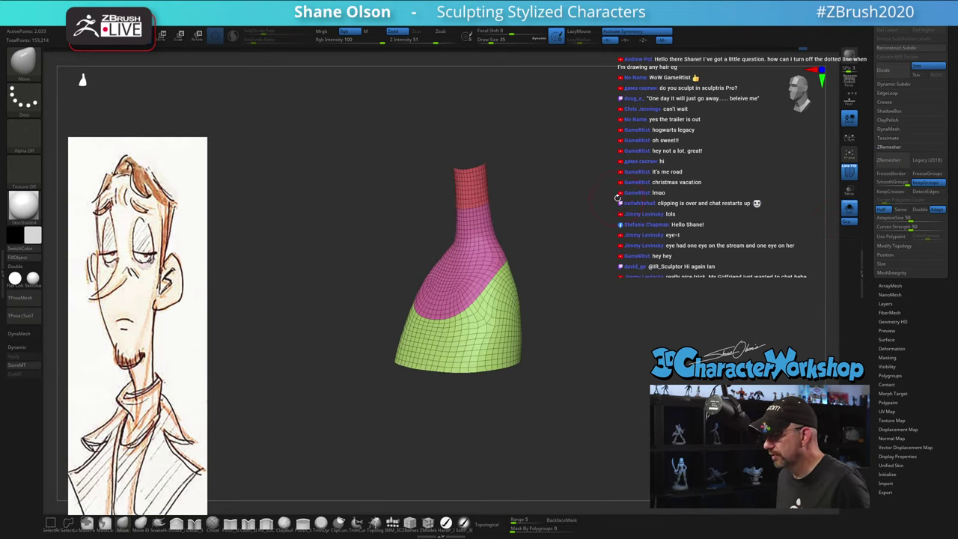
click(889, 161)
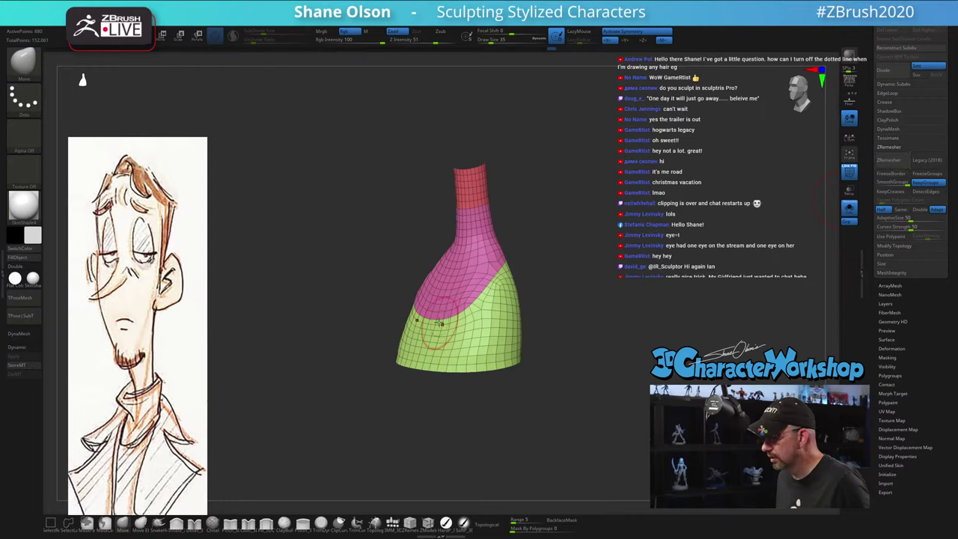
Hide the lower torso and upper neck polygroups and reduce the remaining pink neck piece to a coarser mesh with ZRemesher
ctrl+shift+click(481, 308)
ctrl+shift+click(483, 307)
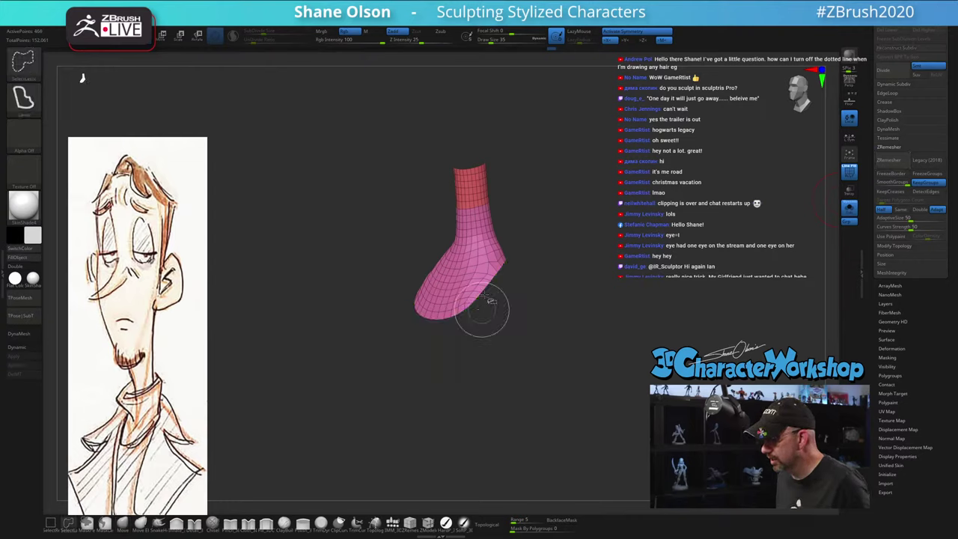
ctrl+alt+shift+click(455, 188)
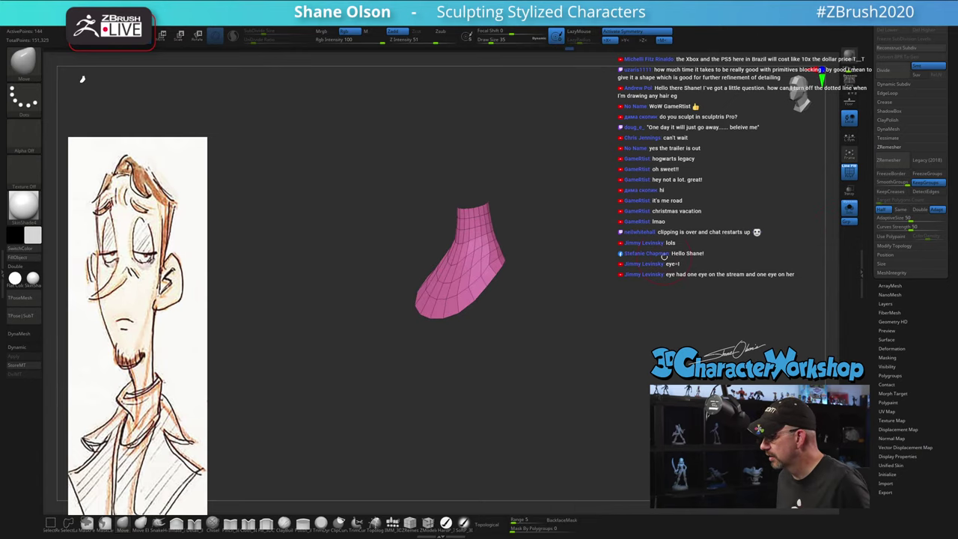
mouse_move(642, 275)
mouse_down()
mouse_move(571, 294)
mouse_move(657, 266)
mouse_up()
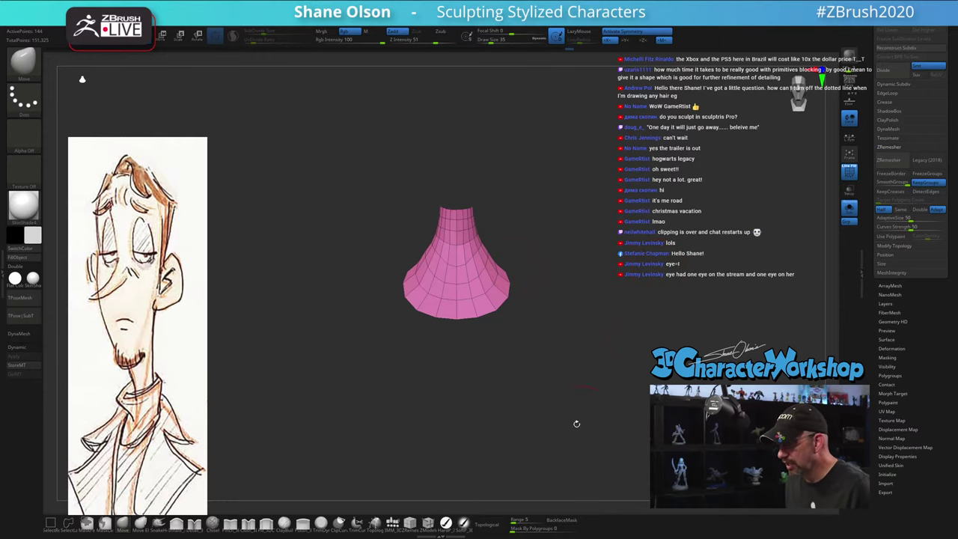
Try drawing curved hair tubes outward from the neck piece with the DE_HairTubes_v2 brush, and undo them
key(b)
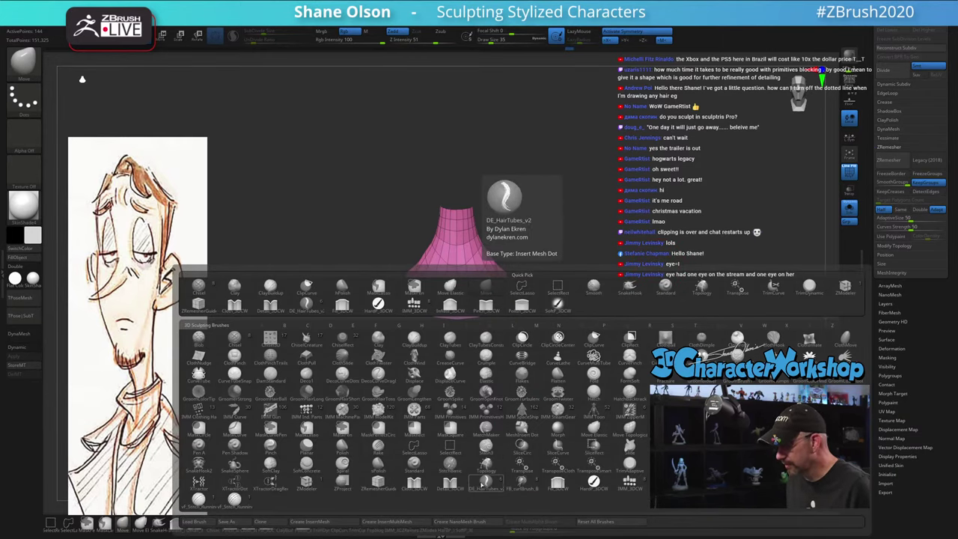
click(523, 404)
mouse_move(485, 272)
mouse_down()
mouse_move(563, 261)
mouse_move(730, 338)
mouse_up()
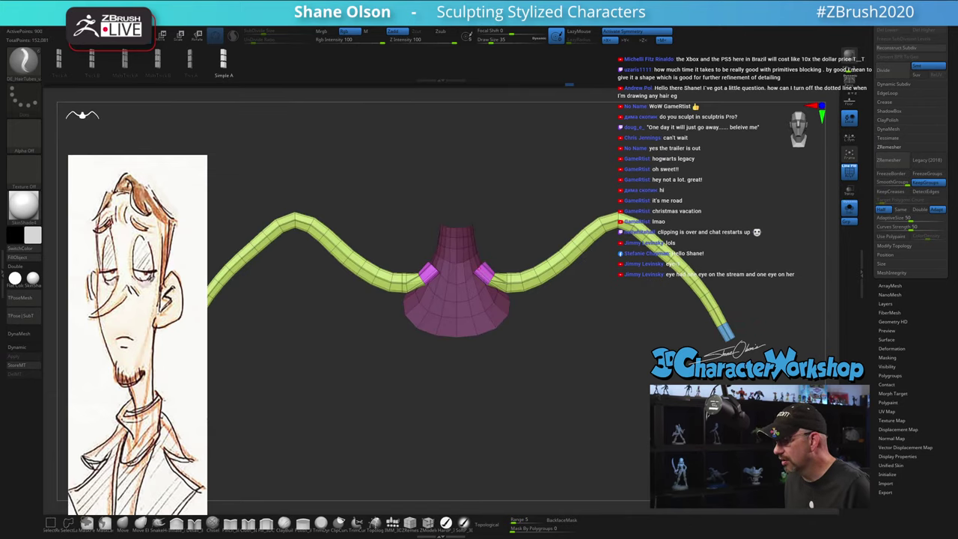
mouse_move(639, 377)
mouse_down()
mouse_move(733, 382)
mouse_move(626, 404)
mouse_up()
key(bracketright)
key(bracketright)
key(bracketright)
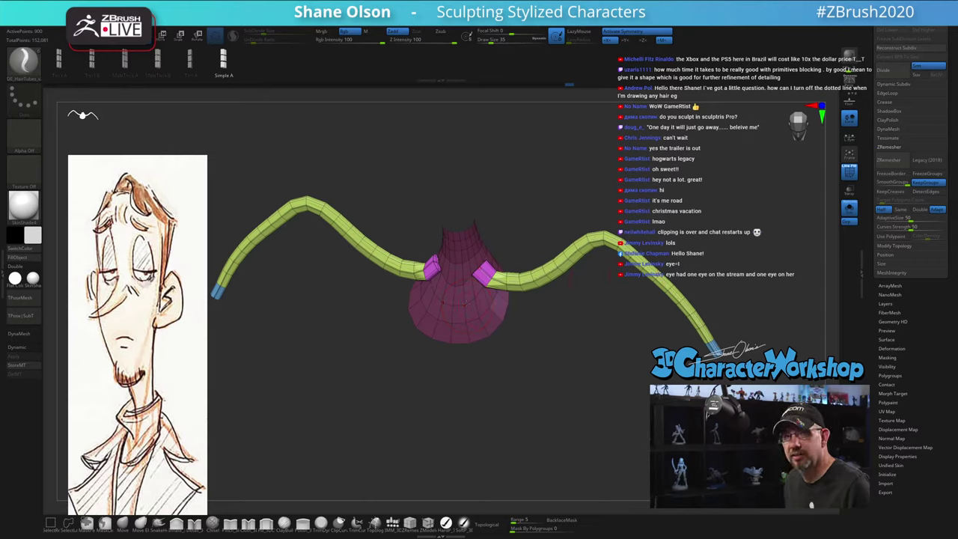
key(ctrl+z)
shift+drag(616, 404, 617, 371)
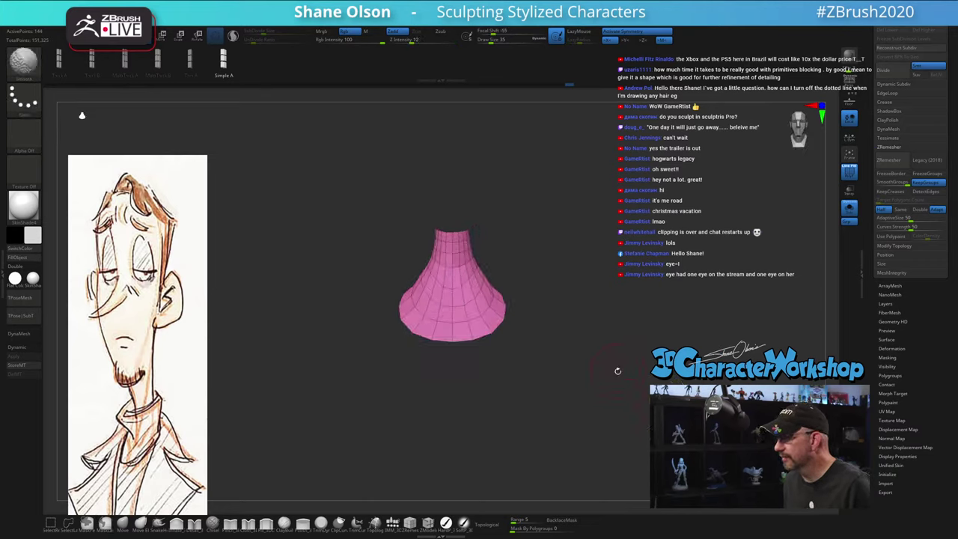
Turn off Solo and show the head subtool together with the neck piece and torso
alt+drag(656, 306, 660, 320)
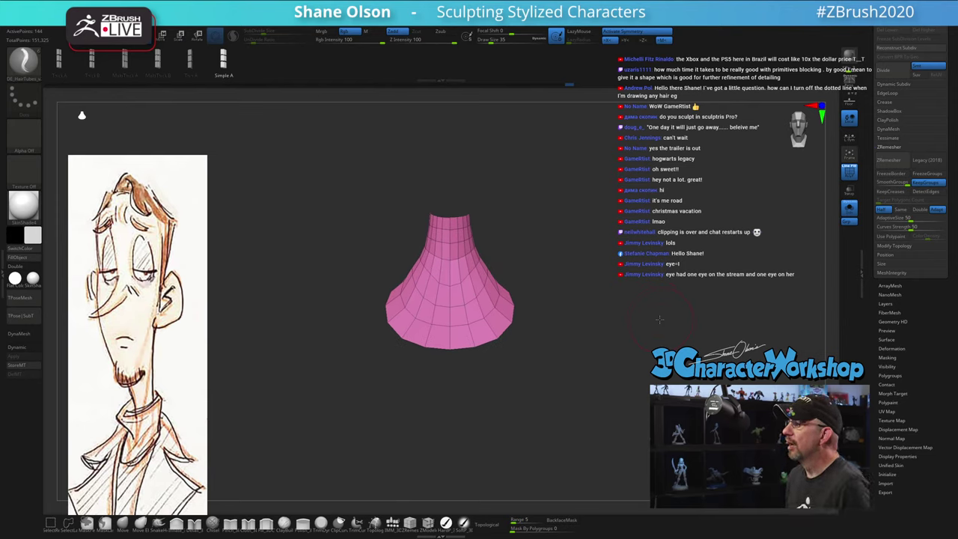
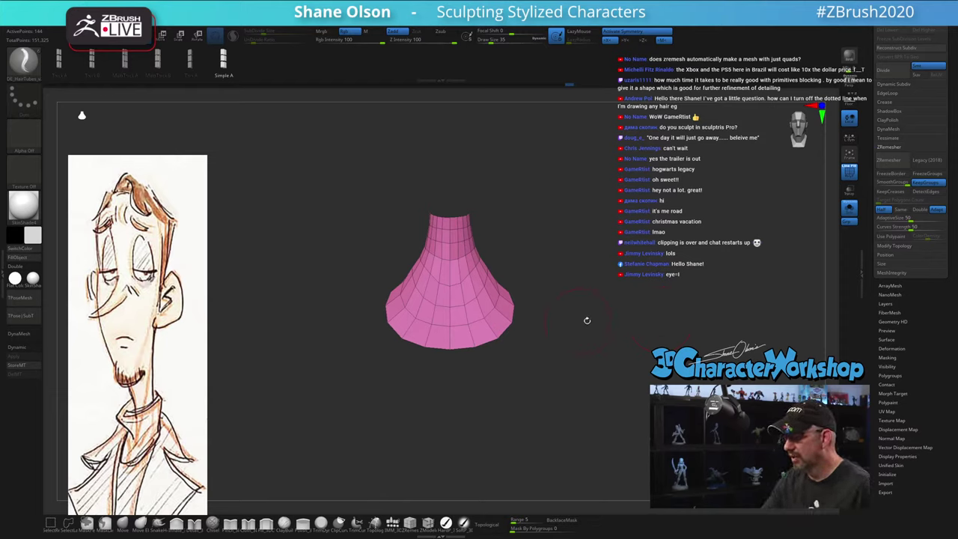
mouse_move(669, 282)
mouse_down()
mouse_move(609, 309)
mouse_move(569, 310)
mouse_up()
mouse_move(501, 294)
shift+mouse_down()
mouse_move(485, 249)
mouse_move(508, 262)
shift+mouse_up()
mouse_move(568, 262)
mouse_down()
mouse_move(543, 272)
mouse_move(509, 260)
mouse_move(529, 224)
mouse_move(553, 267)
mouse_move(506, 297)
mouse_up()
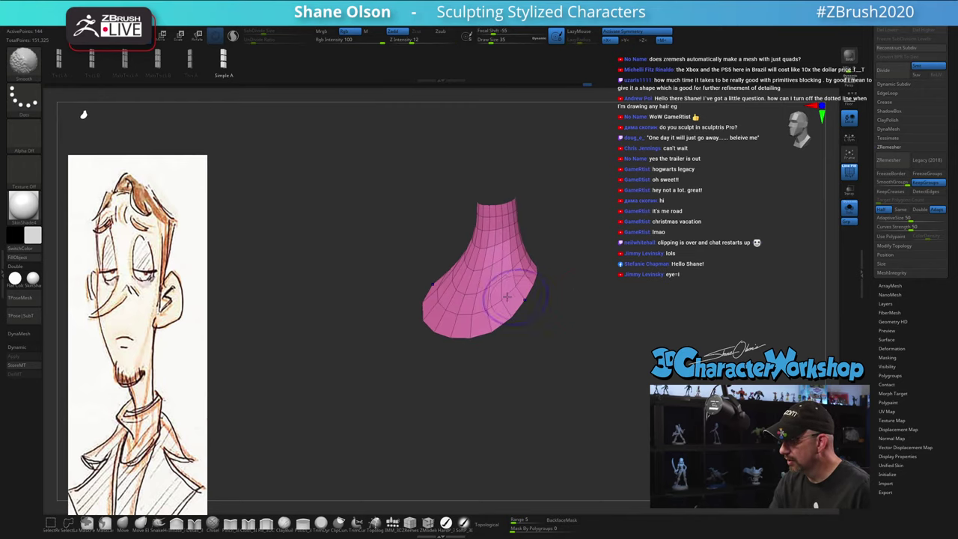
click(848, 208)
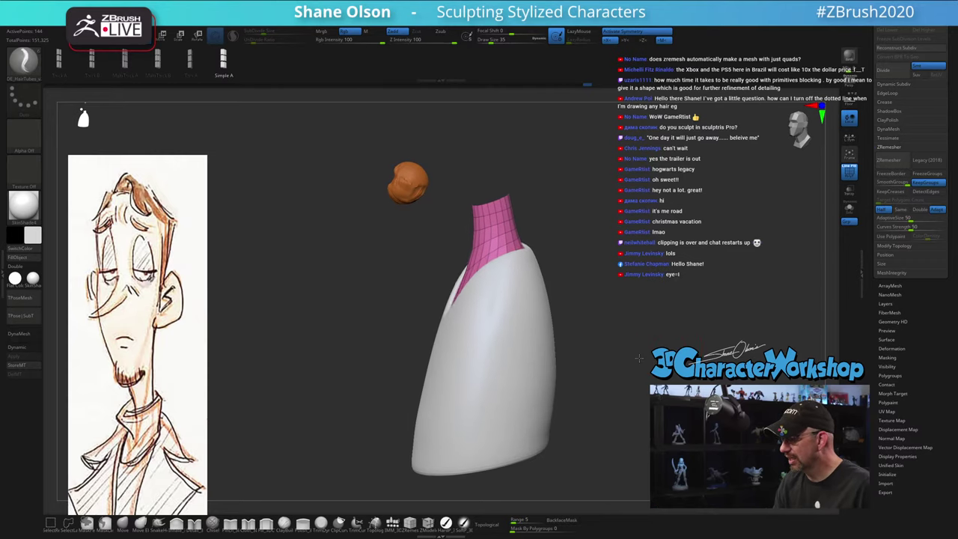
drag(638, 359, 681, 371)
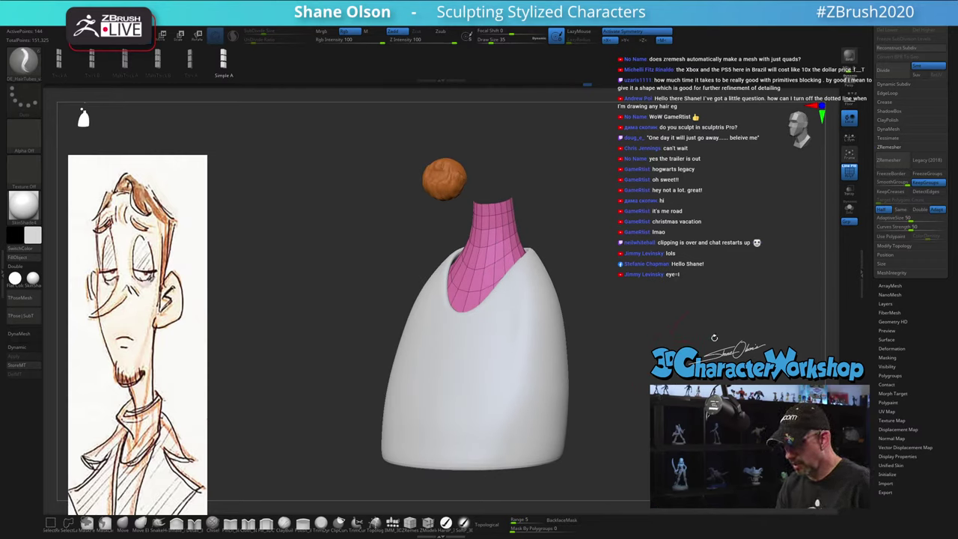
scroll(892, 155, up, 3)
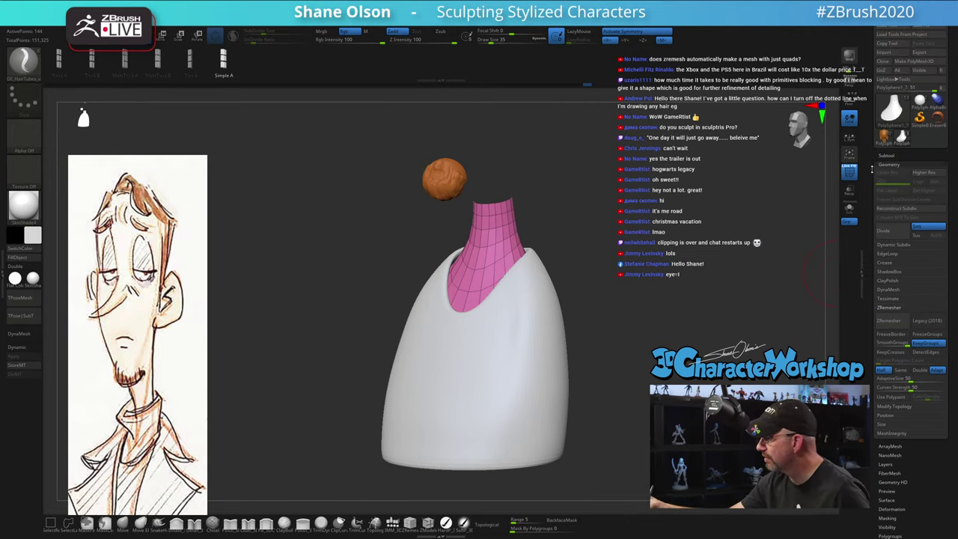
click(891, 155)
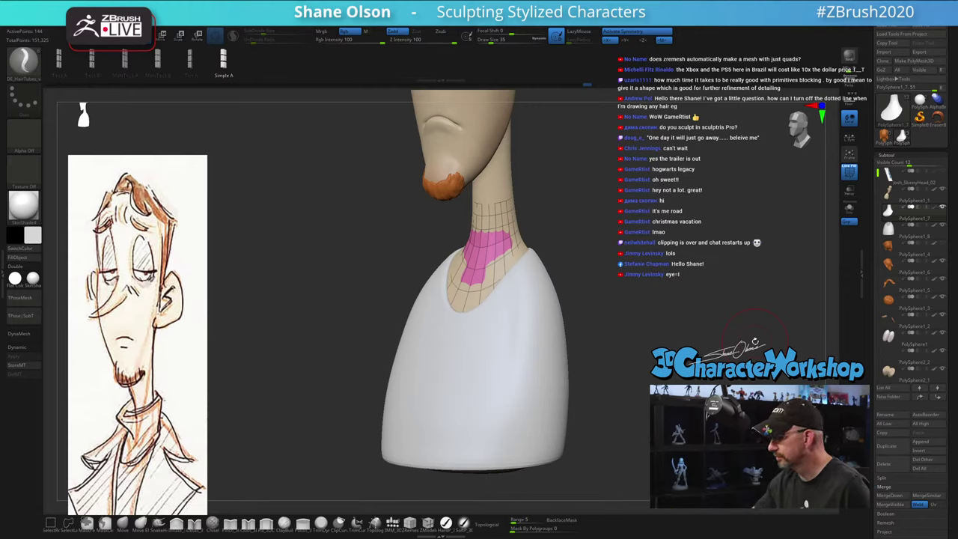
mouse_move(753, 341)
alt+mouse_down()
mouse_move(688, 263)
mouse_move(645, 363)
mouse_move(592, 363)
mouse_move(618, 367)
mouse_move(564, 331)
alt+mouse_up()
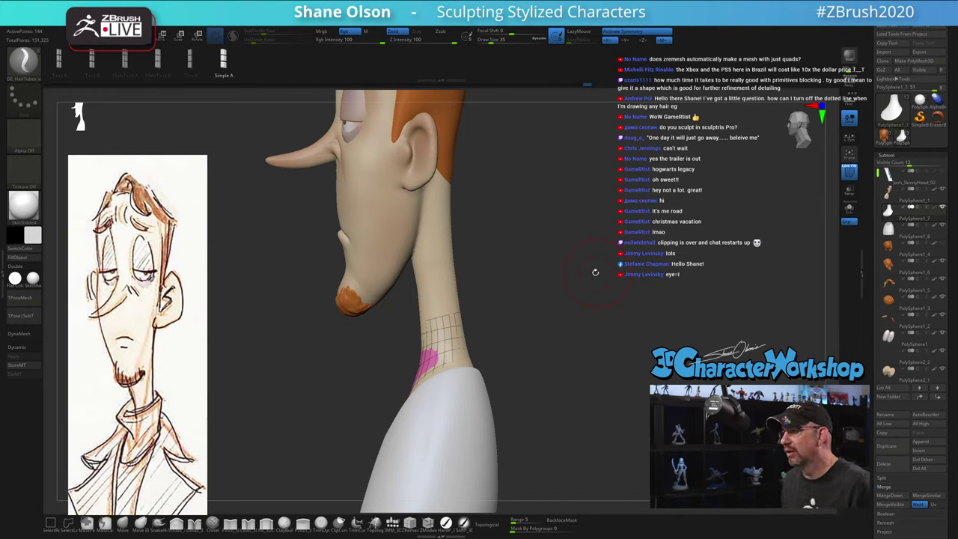
Pull the neck piece's upper part outward around the neck with a large Move brush, and turn on double-sided display
key(s)
click(577, 265)
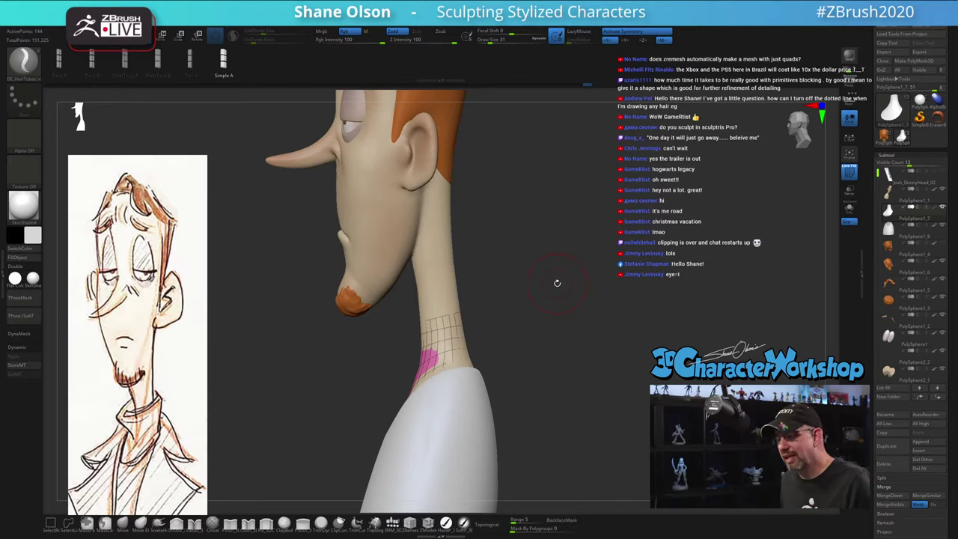
key(s)
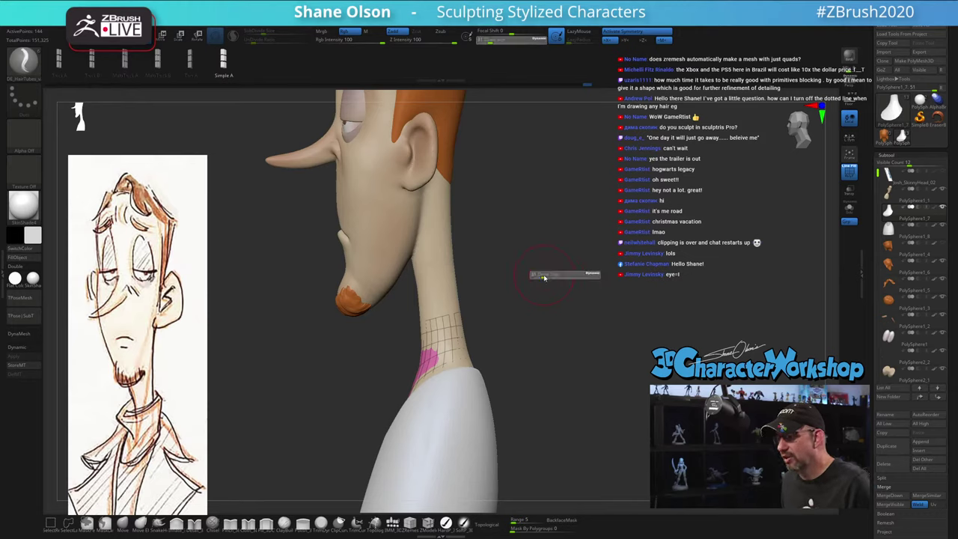
click(545, 274)
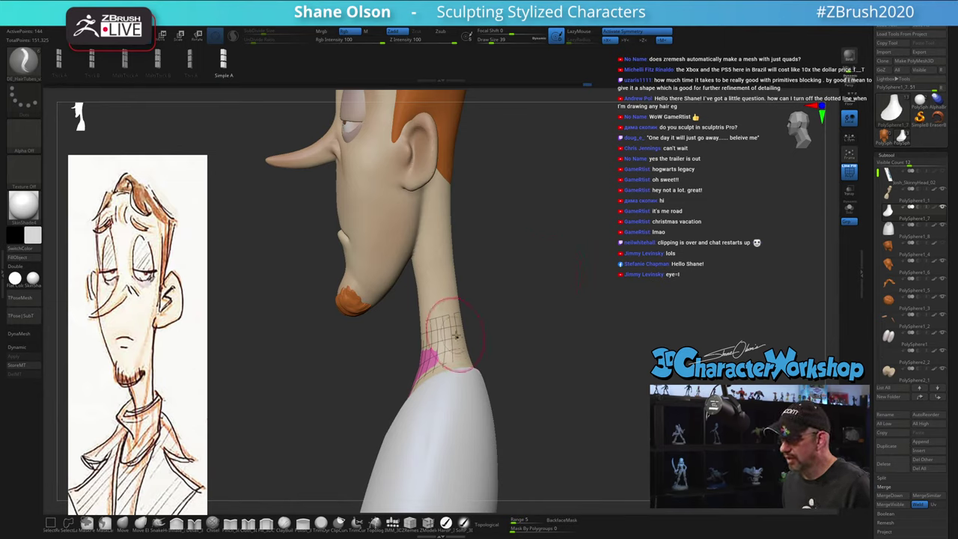
click(121, 523)
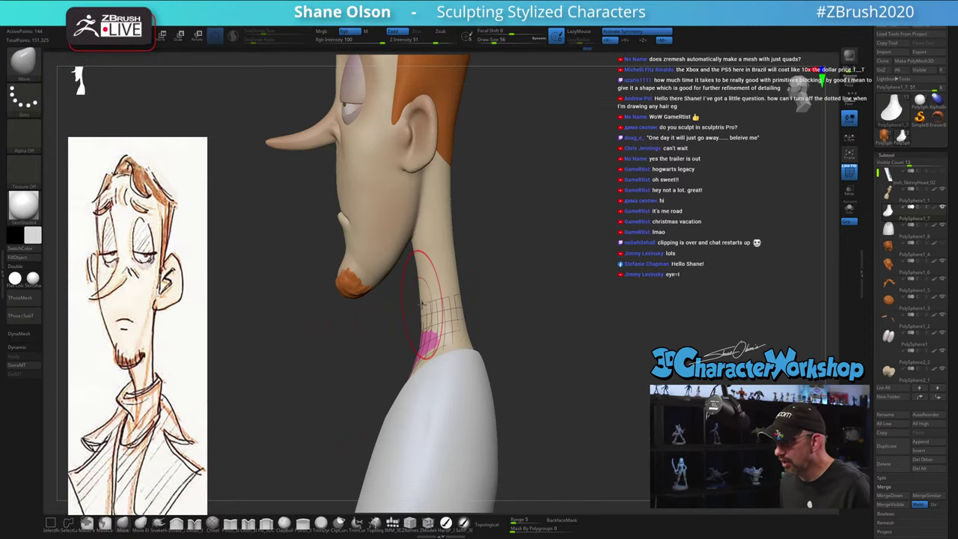
mouse_move(430, 305)
mouse_down()
mouse_move(411, 302)
mouse_move(467, 293)
mouse_up()
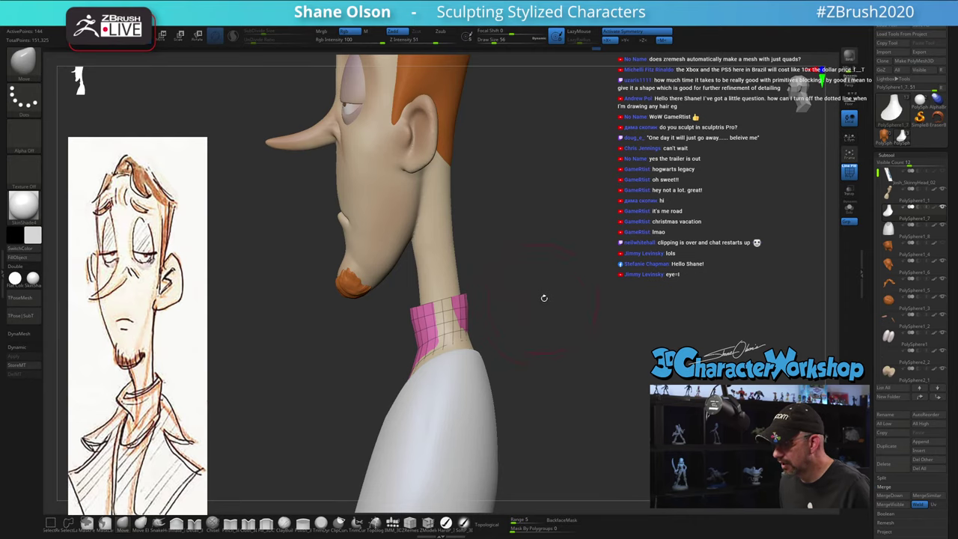
drag(541, 297, 528, 310)
drag(456, 307, 451, 308)
drag(516, 285, 547, 292)
click(36, 266)
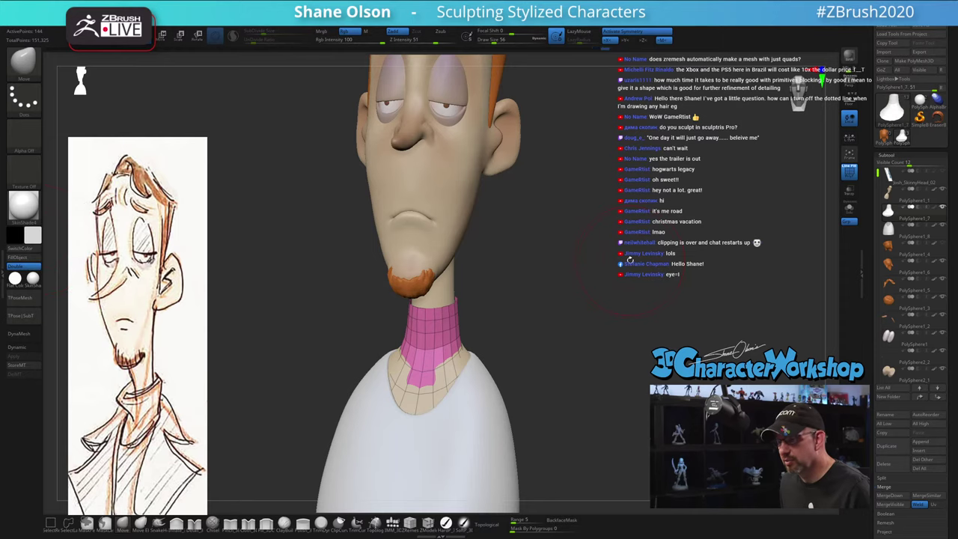
Widen and flare the collar's upper rim around the neck with a smaller Move brush
ctrl+right_drag(630, 259, 588, 348)
drag(588, 349, 591, 312)
drag(567, 261, 556, 262)
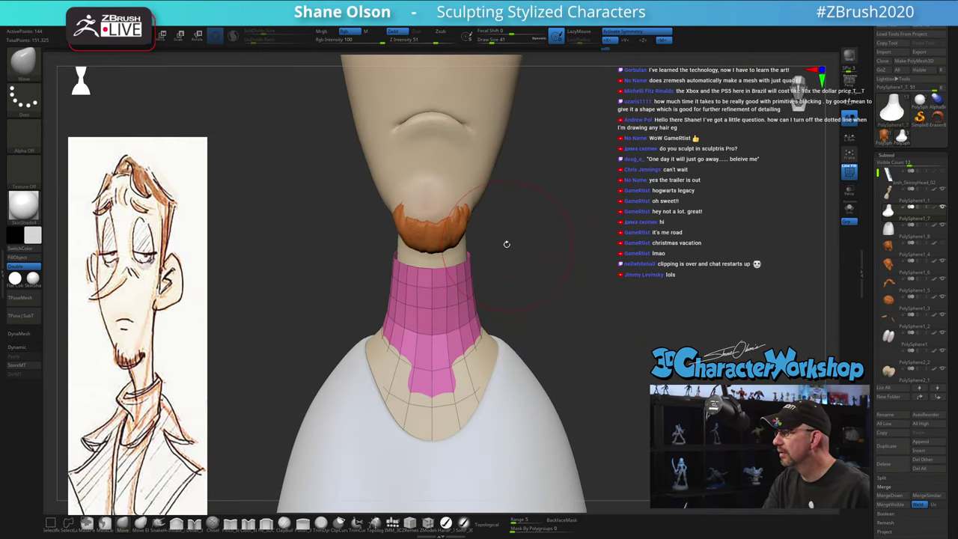
drag(507, 246, 443, 286)
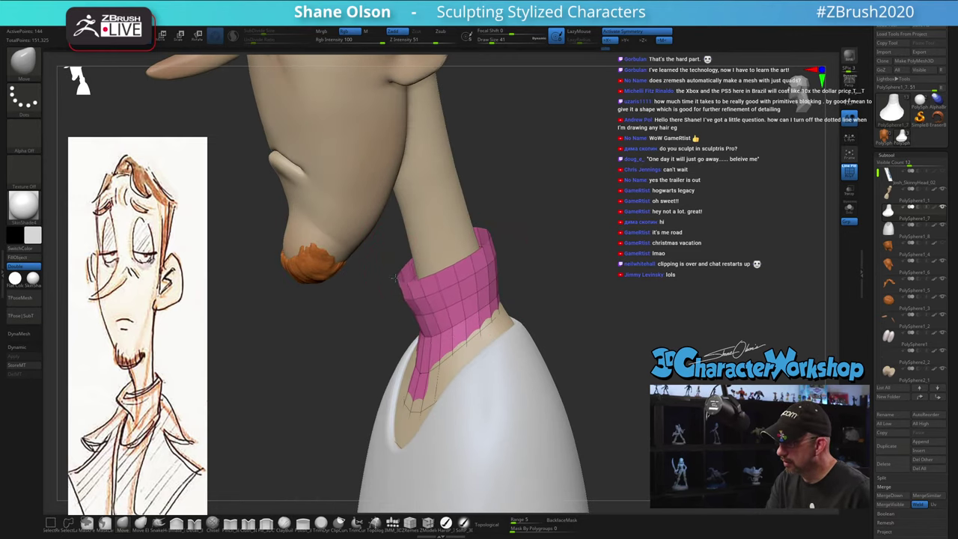
mouse_move(427, 299)
mouse_down()
mouse_move(396, 288)
mouse_move(538, 296)
mouse_move(507, 303)
mouse_move(521, 303)
mouse_move(509, 289)
mouse_up()
alt+click(448, 302)
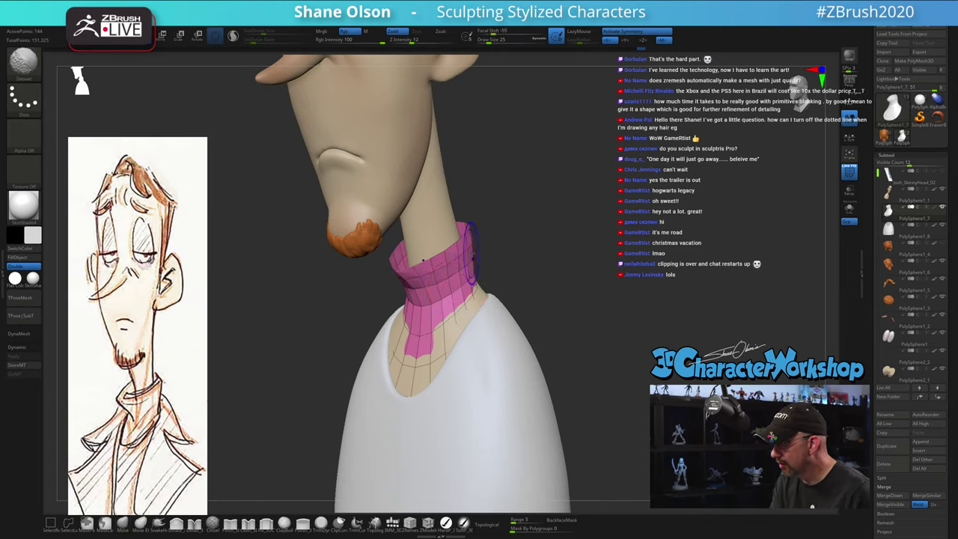
Stretch the collar's front rim forward, raise its back edge with the Move brush, and smooth the surface
drag(519, 280, 521, 248)
drag(513, 297, 492, 278)
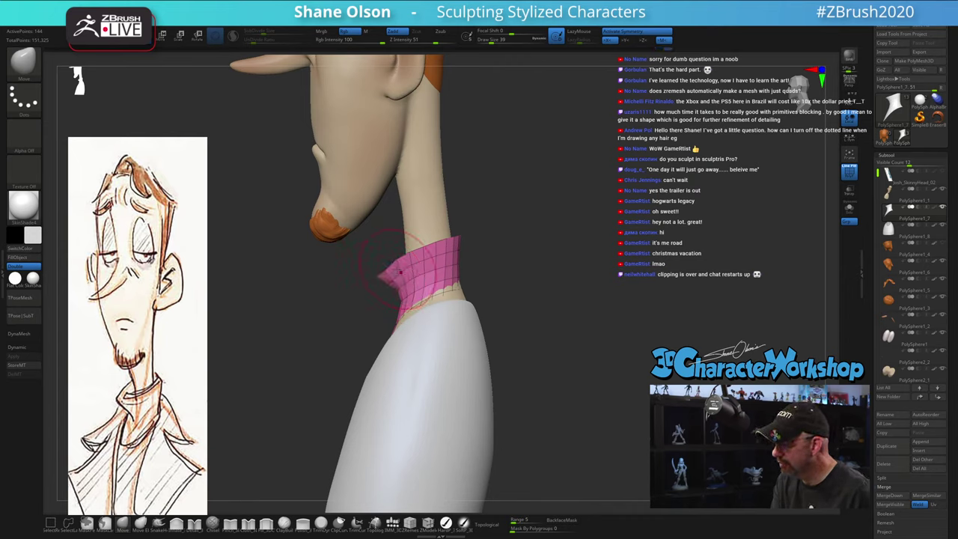
key(bracketleft)
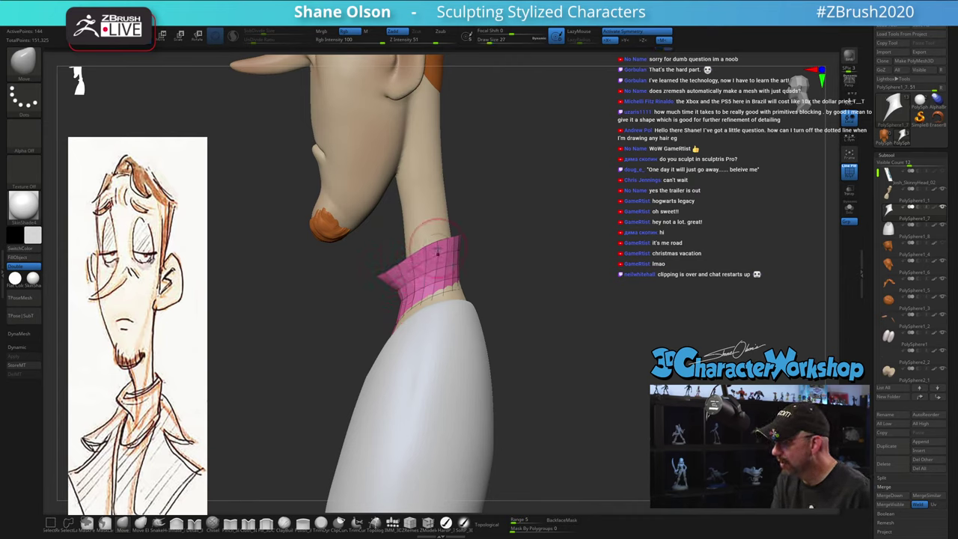
drag(468, 240, 473, 234)
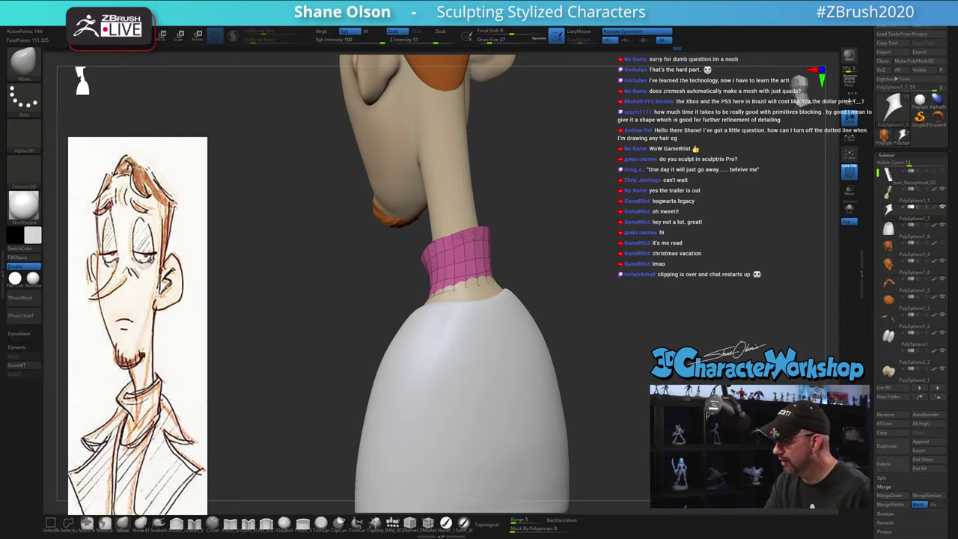
right_drag(465, 261, 486, 261)
mouse_move(442, 273)
shift+mouse_down()
mouse_move(469, 255)
mouse_move(441, 272)
mouse_move(454, 258)
shift+mouse_up()
Refine the front opening and side profile of the collar with the Move brush at draw sizes between 33 and 37
right_drag(487, 303, 574, 324)
drag(573, 324, 598, 335)
key(s)
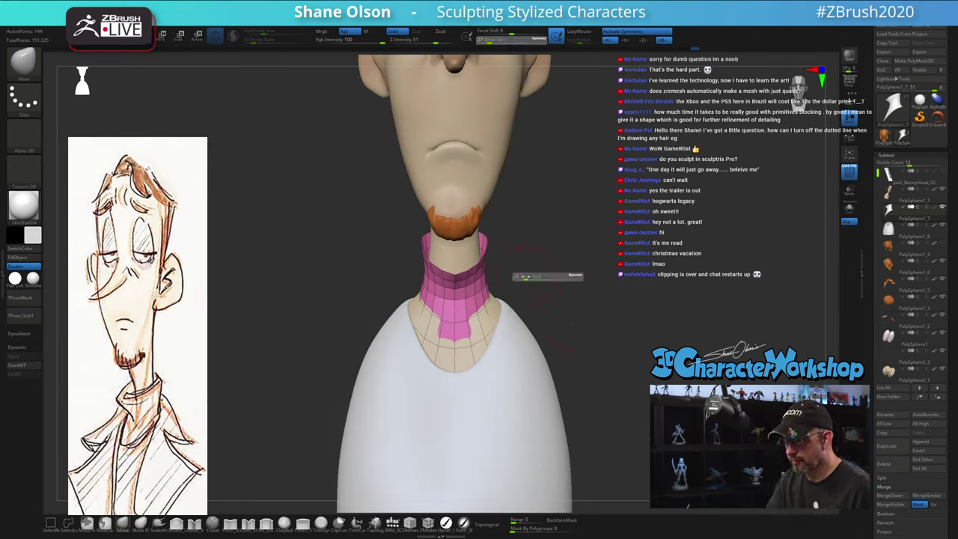
drag(528, 277, 519, 277)
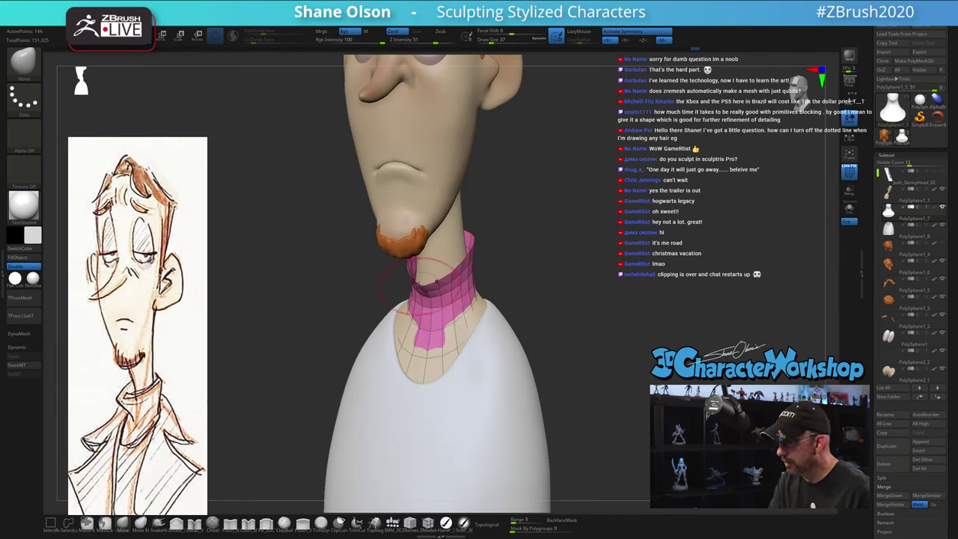
mouse_move(479, 320)
mouse_down()
mouse_move(466, 320)
mouse_move(479, 299)
mouse_up()
key(s)
Enable Dynamic Subdivision on the collar and give it a thickness of about 0.007
key(d)
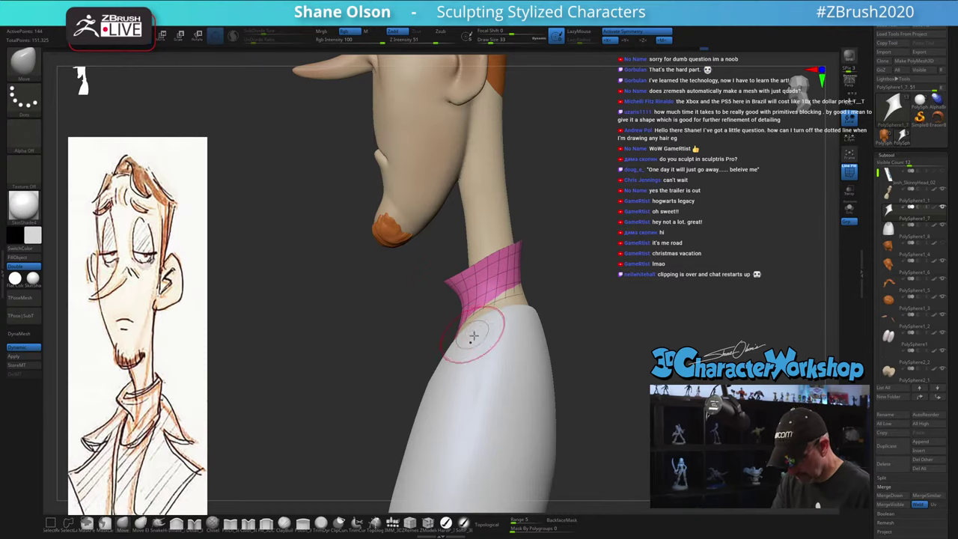
drag(567, 301, 608, 302)
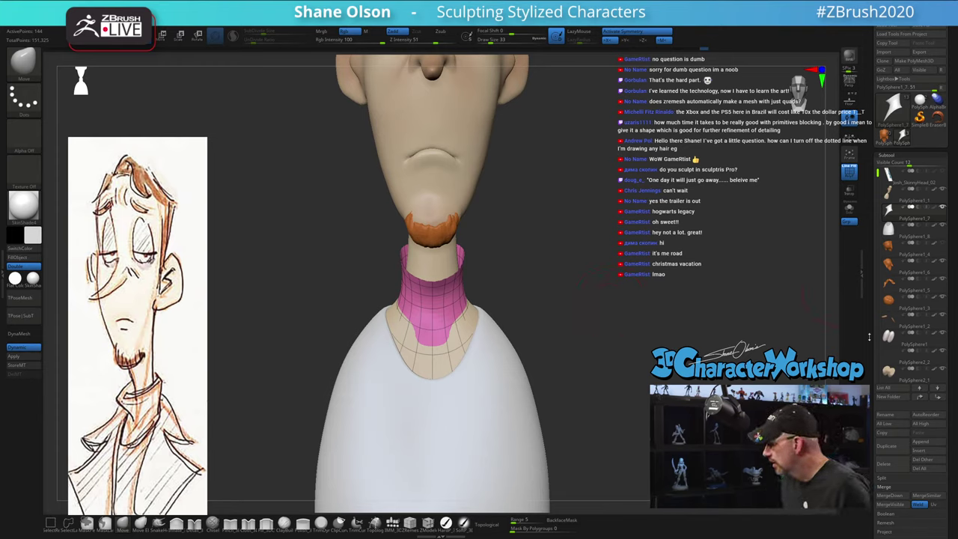
scroll(869, 337, down, 5)
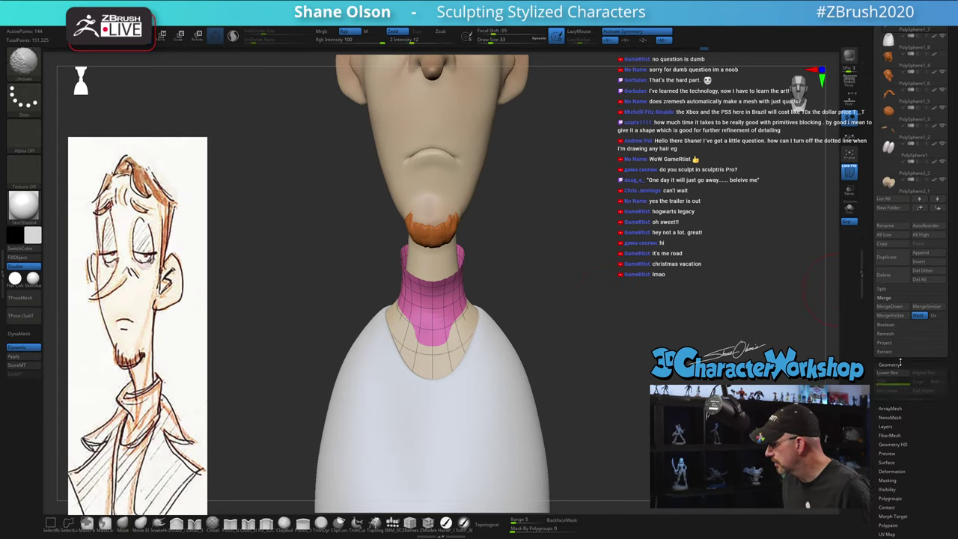
click(888, 365)
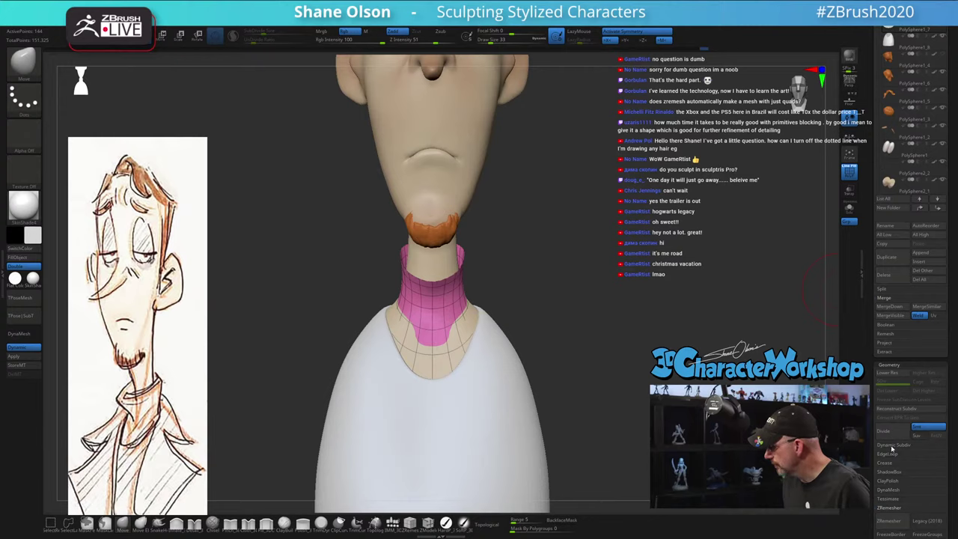
click(892, 446)
click(885, 487)
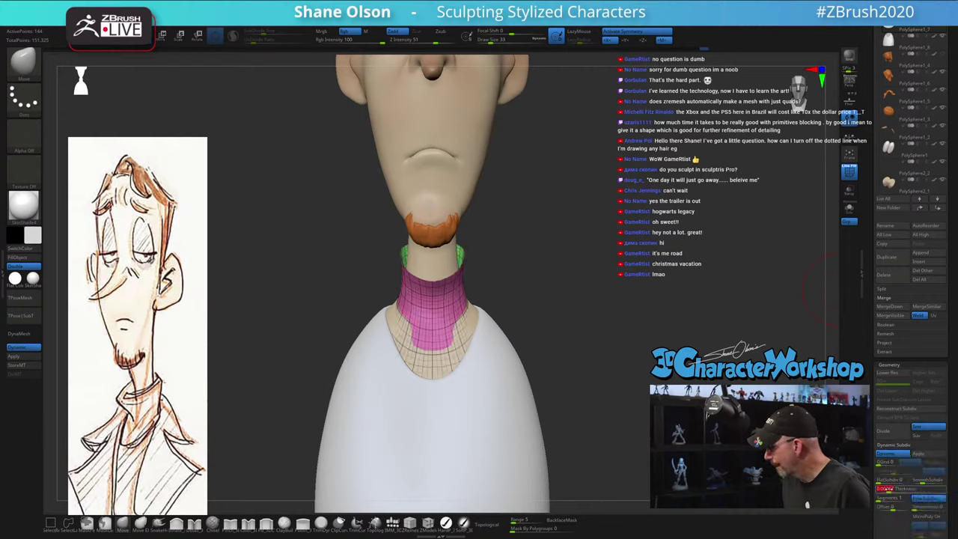
drag(889, 488, 898, 489)
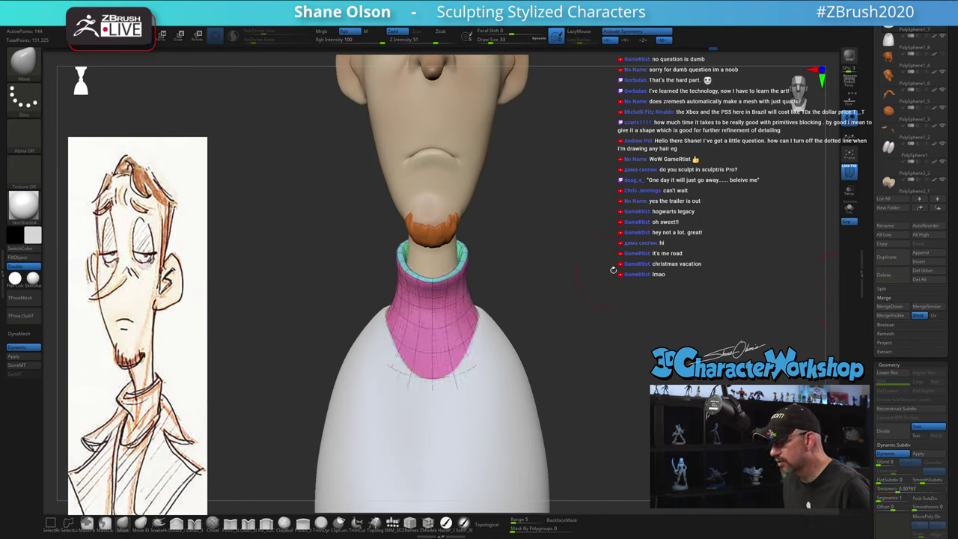
Increase the collar's Dynamic Subdivision thickness to 0.0086
drag(618, 283, 600, 234)
shift+drag(519, 210, 486, 212)
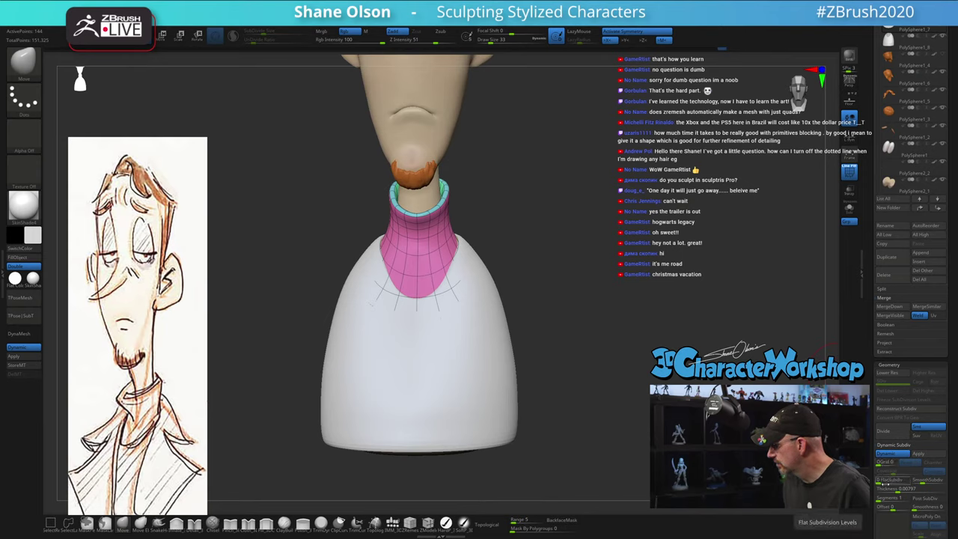
drag(890, 488, 900, 488)
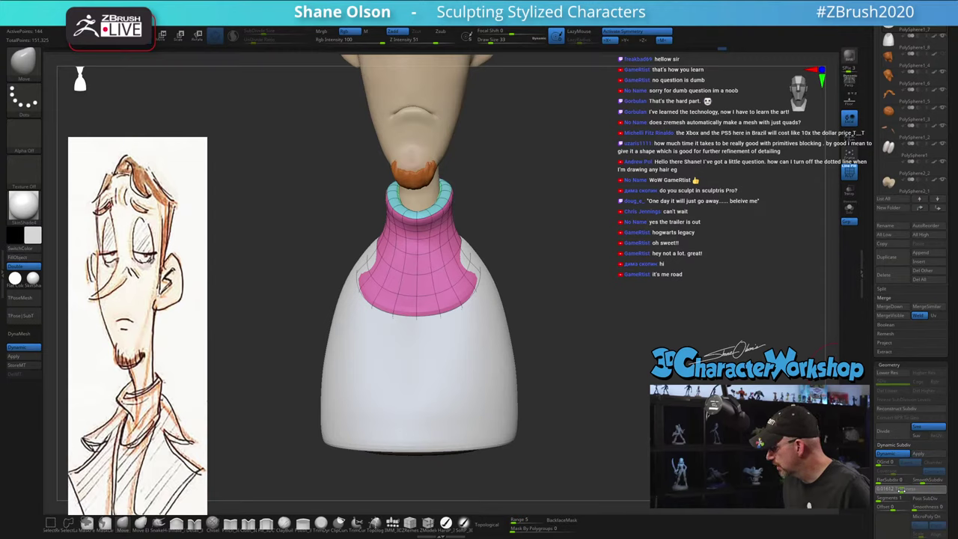
drag(901, 488, 895, 489)
drag(589, 261, 505, 348)
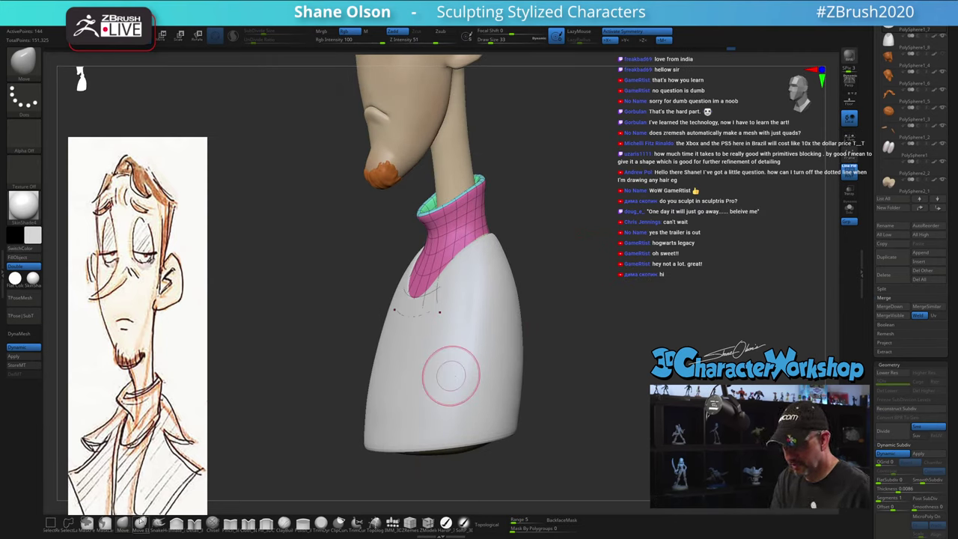
Enlarge the Move brush to draw size 65 and adjust the collar's lower front point against the chest
key(s)
drag(348, 340, 356, 340)
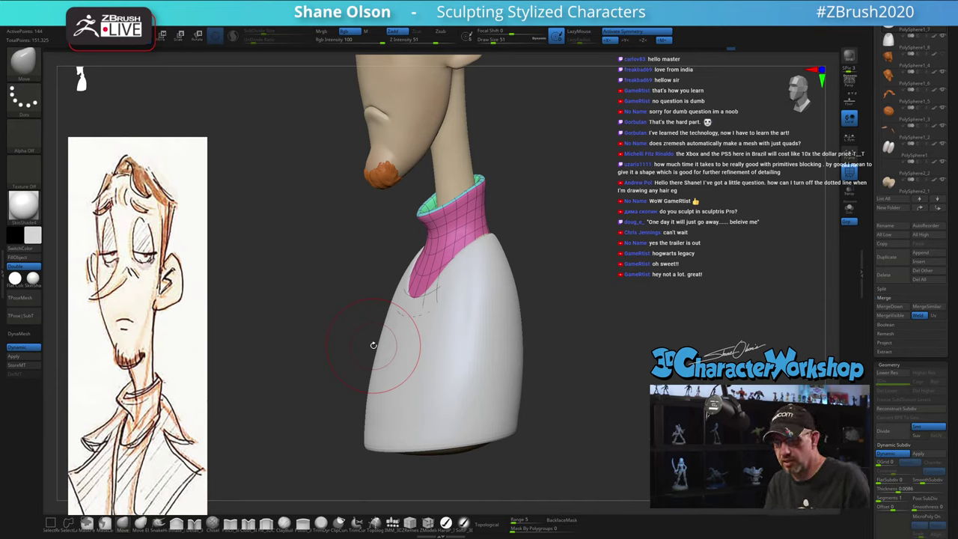
key(s)
drag(412, 297, 417, 297)
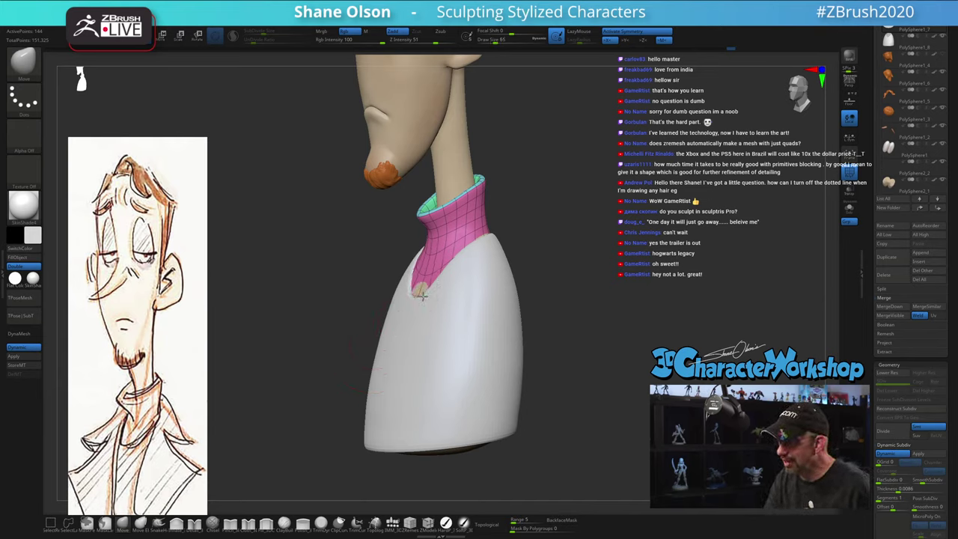
mouse_move(437, 291)
right_down()
mouse_move(425, 292)
mouse_move(496, 283)
mouse_move(427, 314)
right_up()
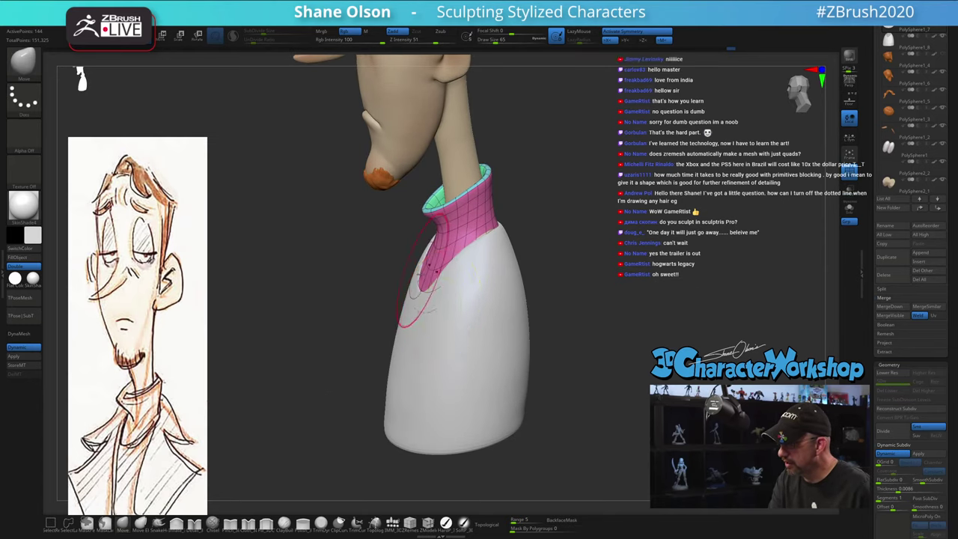
Select the shirt body and adjust its front neckline around the collar with the Move brush at draw size 65
alt+click(428, 303)
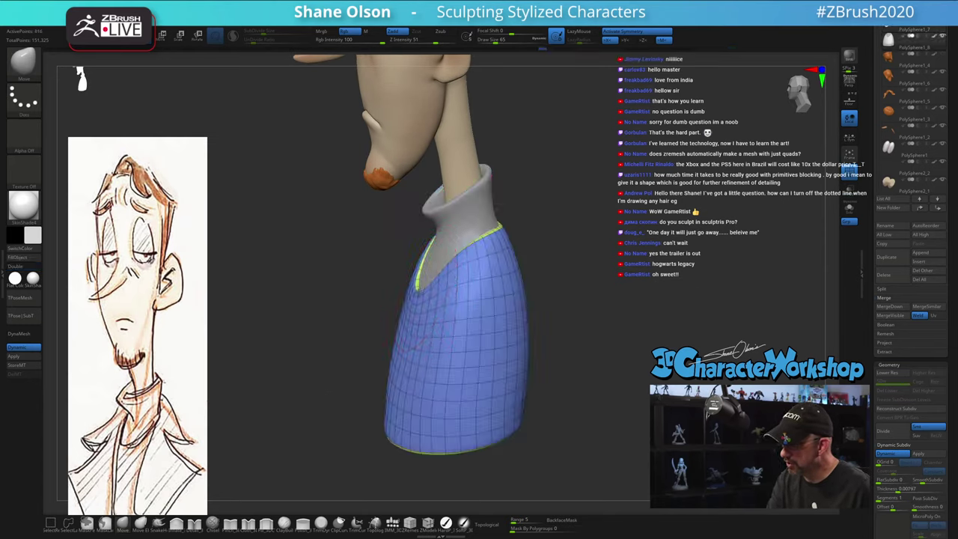
right_drag(439, 321, 485, 335)
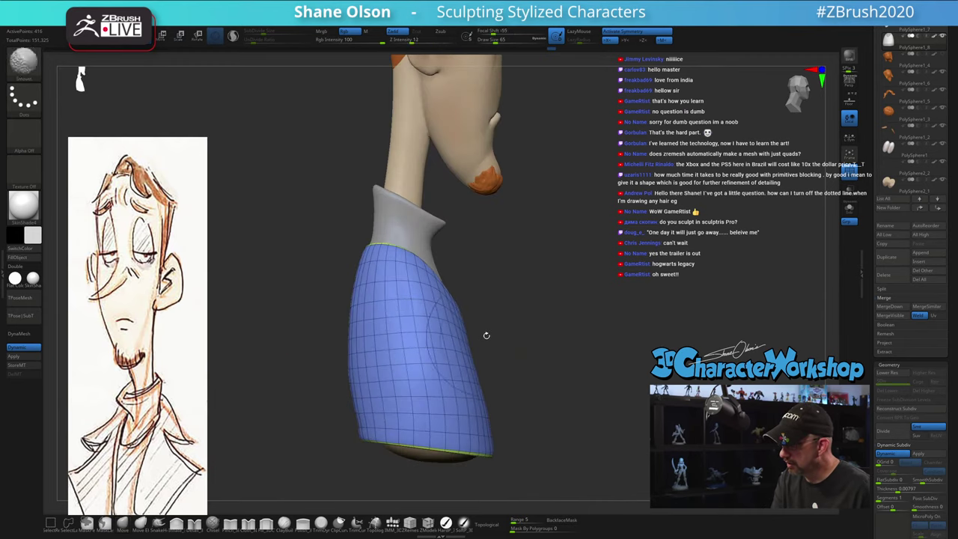
key(b)
key(m)
key(v)
right_drag(455, 296, 458, 356)
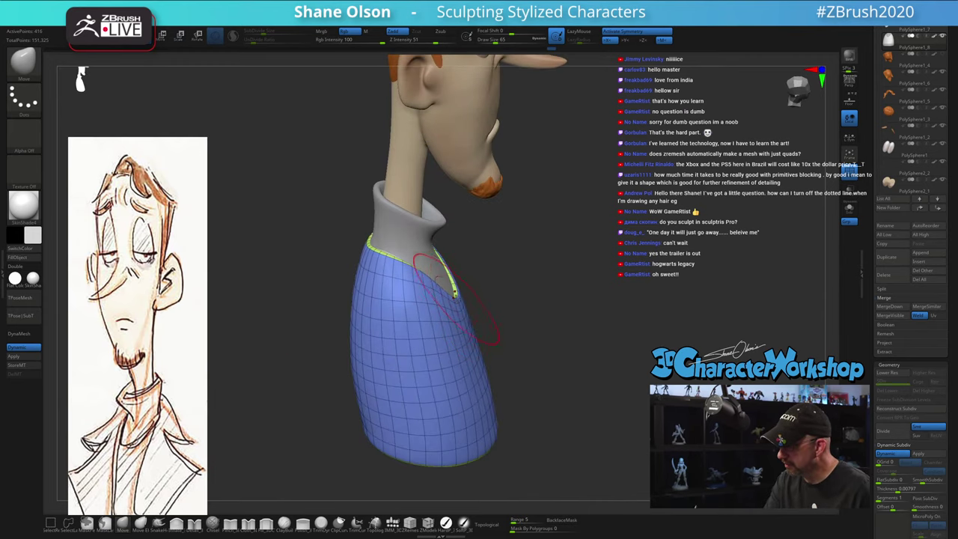
mouse_move(453, 302)
right_down()
mouse_move(428, 306)
mouse_move(512, 288)
mouse_move(475, 291)
mouse_move(498, 296)
mouse_move(496, 314)
right_up()
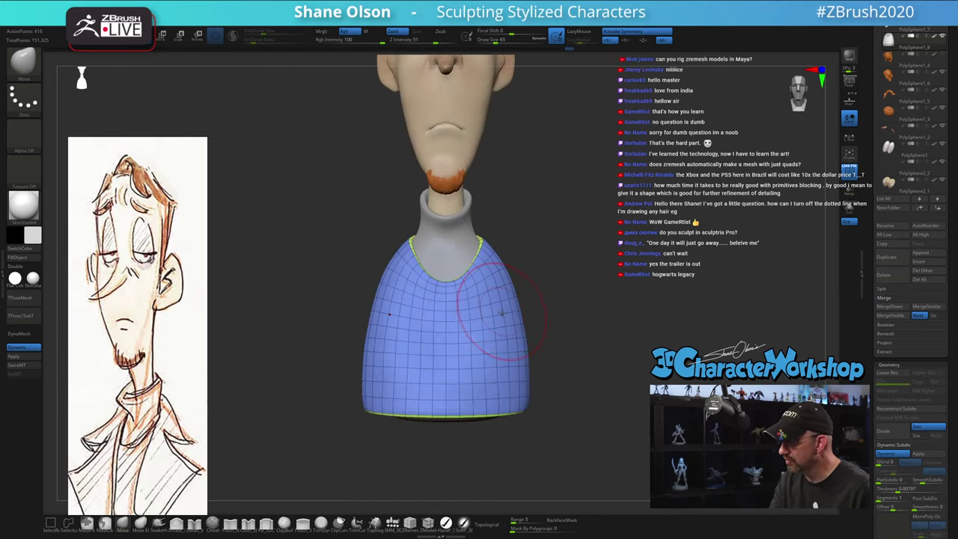
Select the collar again and adjust its front shape with the Move brush reduced to draw size 46
alt+click(464, 249)
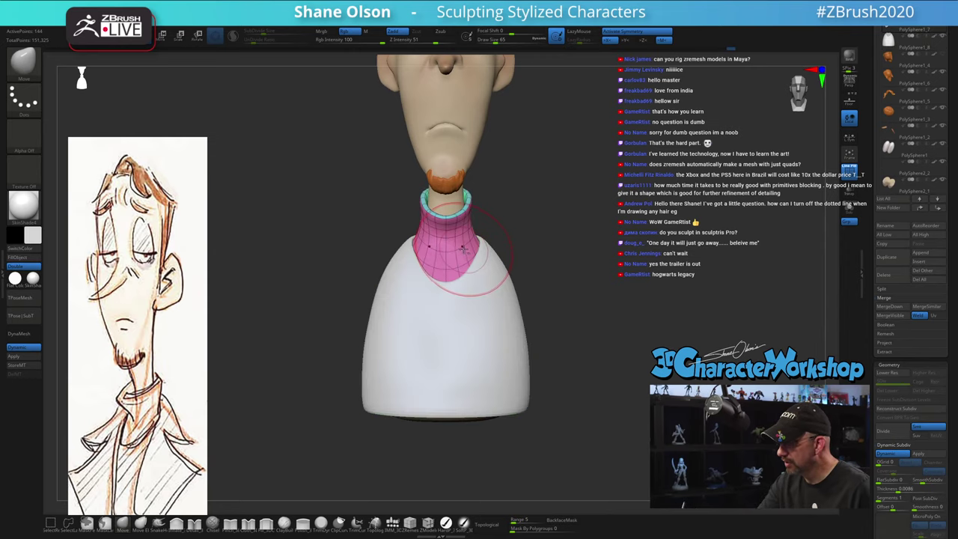
mouse_move(481, 218)
right_down()
mouse_move(458, 234)
mouse_move(494, 222)
right_up()
key(s)
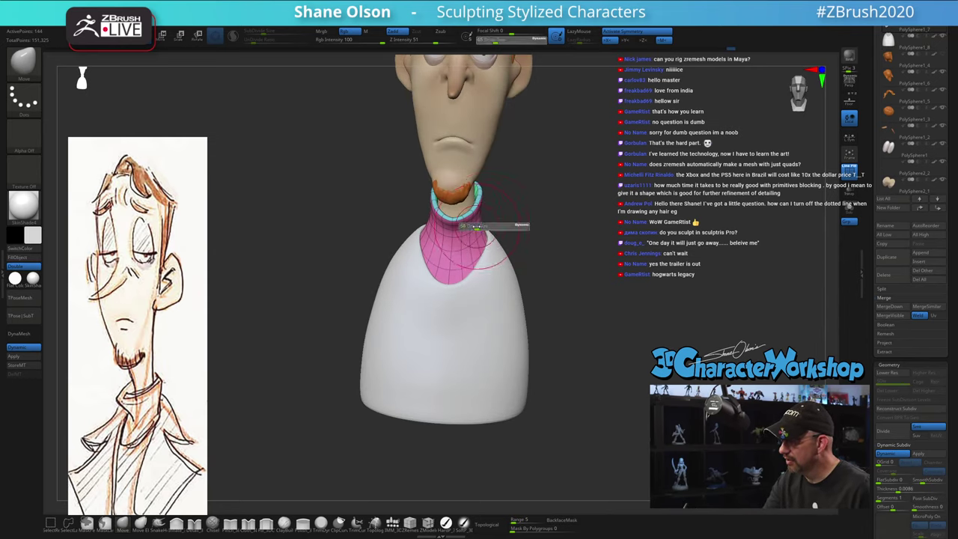
drag(491, 223, 479, 223)
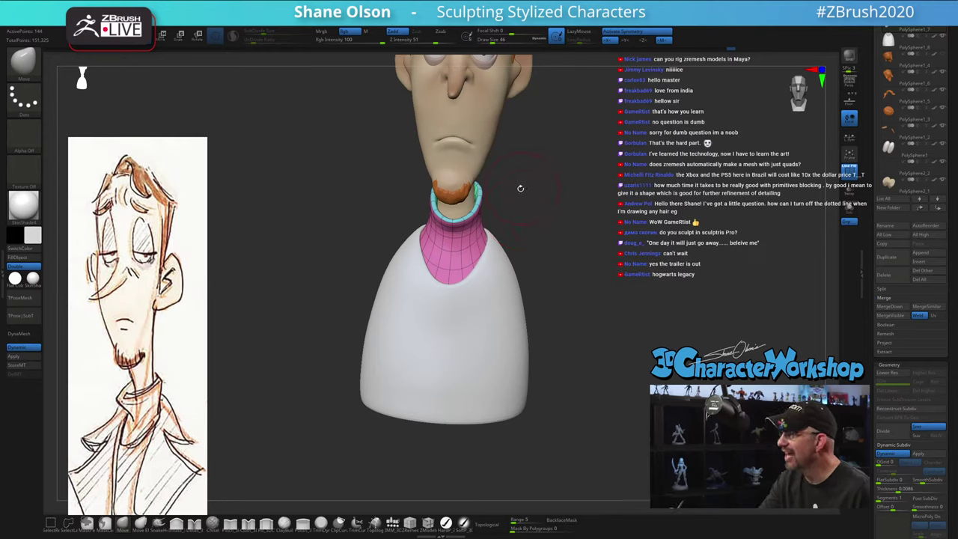
right_drag(520, 187, 521, 203)
key(s)
mouse_move(522, 204)
mouse_down()
mouse_move(485, 226)
mouse_move(490, 210)
mouse_up()
key(s)
Refine the collar's upper rim and side profile with a smaller Move brush at draw sizes 35 and 33
right_drag(550, 216, 491, 231)
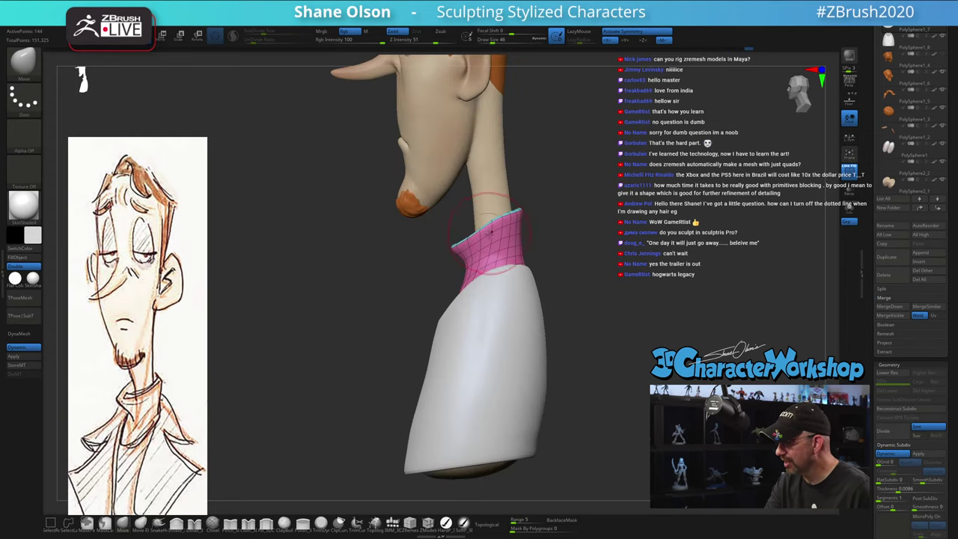
key(s)
drag(501, 219, 494, 219)
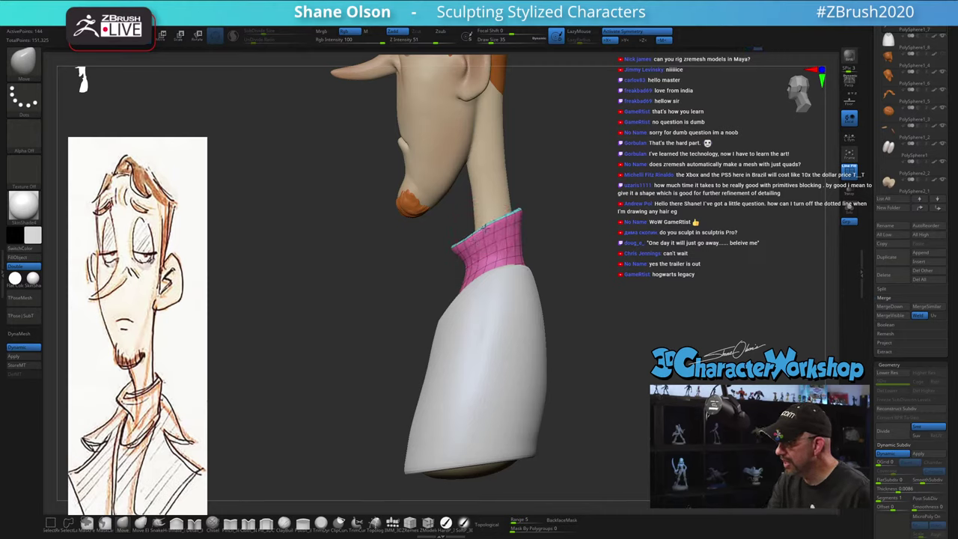
right_drag(512, 222, 522, 244)
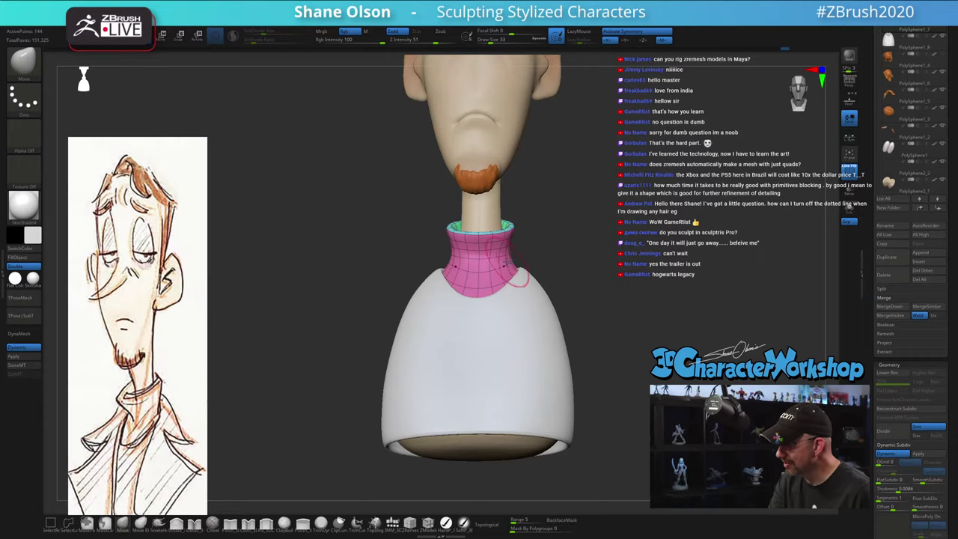
Adjust the shirt's shoulder edge and the adjoining collar with the Move brush at draw size 46, and hide the polyframe
right_drag(542, 229, 558, 277)
alt+click(555, 294)
key(s)
drag(558, 278, 559, 277)
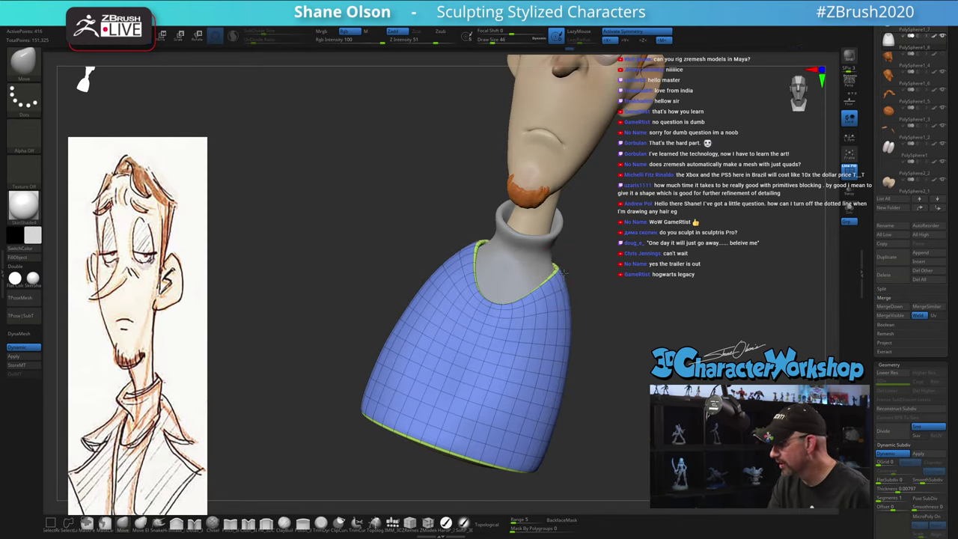
alt+click(544, 263)
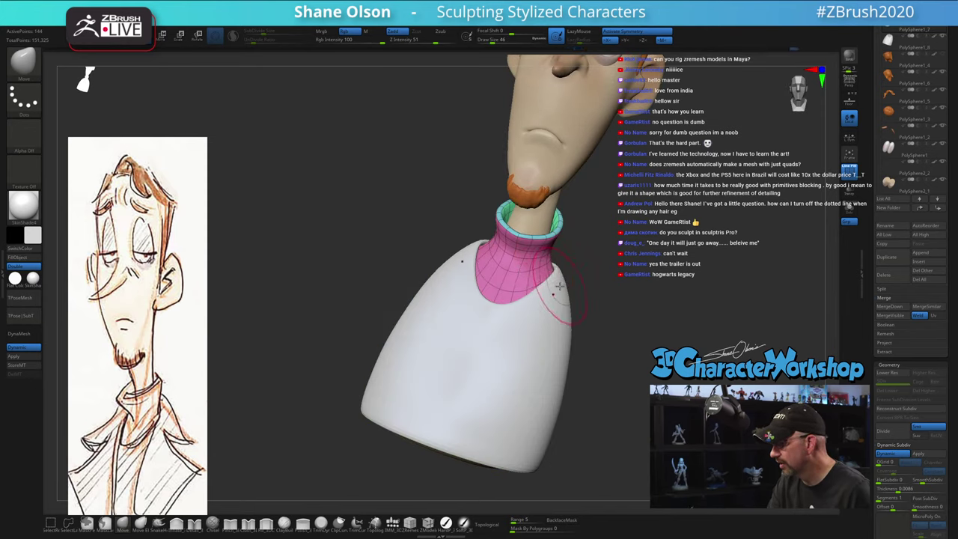
right_drag(559, 285, 588, 276)
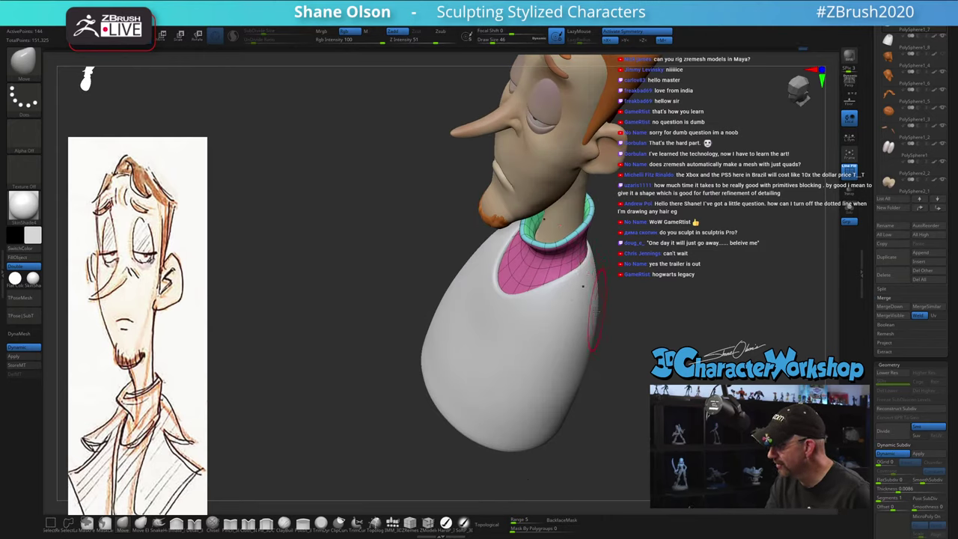
mouse_move(596, 313)
right_down()
mouse_move(582, 301)
mouse_move(647, 297)
mouse_move(616, 293)
mouse_move(594, 327)
mouse_move(632, 332)
mouse_move(586, 355)
mouse_move(590, 368)
mouse_move(585, 279)
mouse_move(576, 292)
mouse_move(590, 307)
right_up()
key(shift+f)
Pick a dark grey colour and fill the collar with it using the paint brush
alt+click(476, 345)
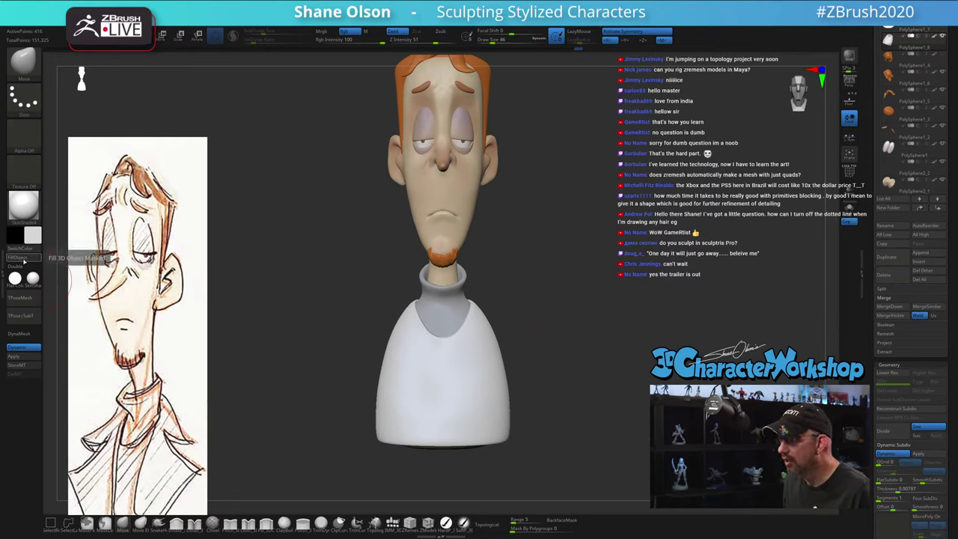
drag(588, 243, 611, 243)
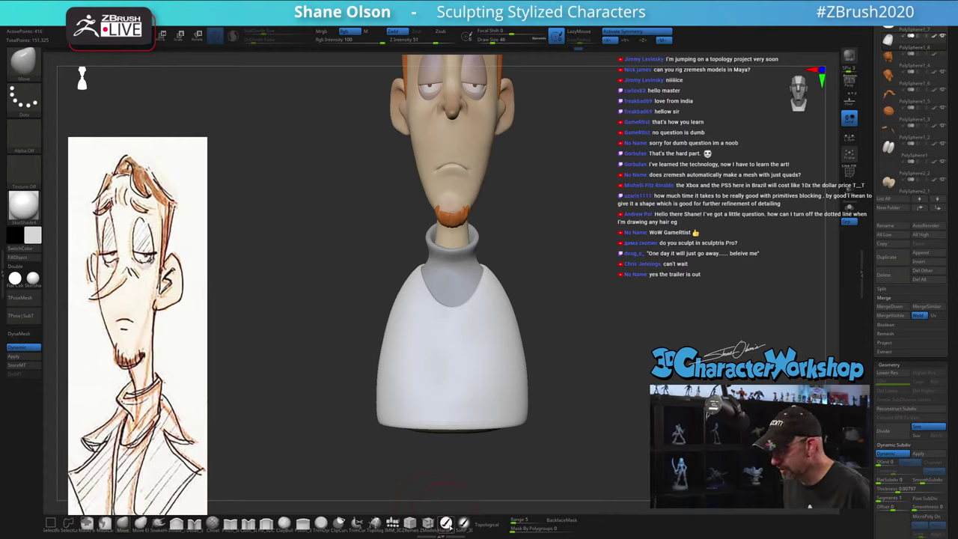
click(446, 523)
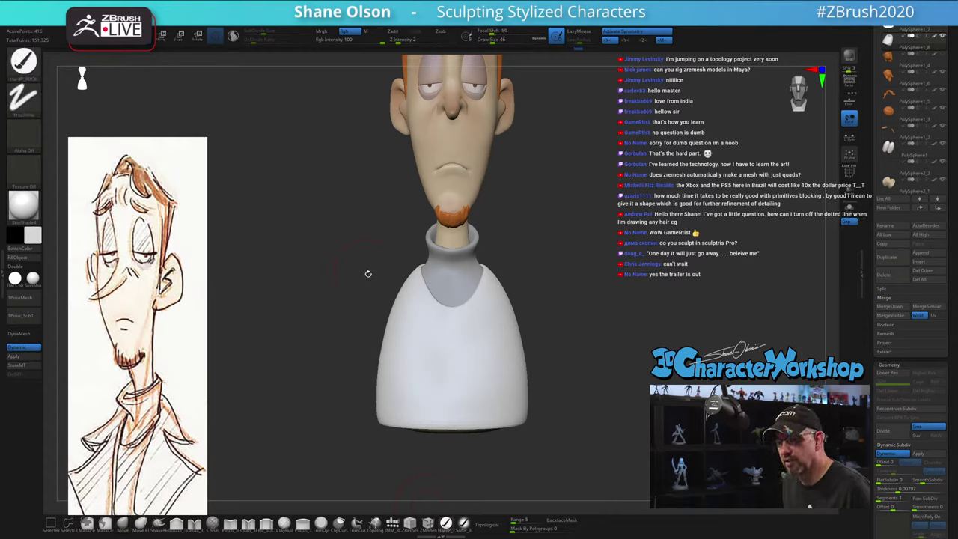
drag(368, 273, 372, 277)
alt+click(457, 272)
drag(590, 229, 608, 238)
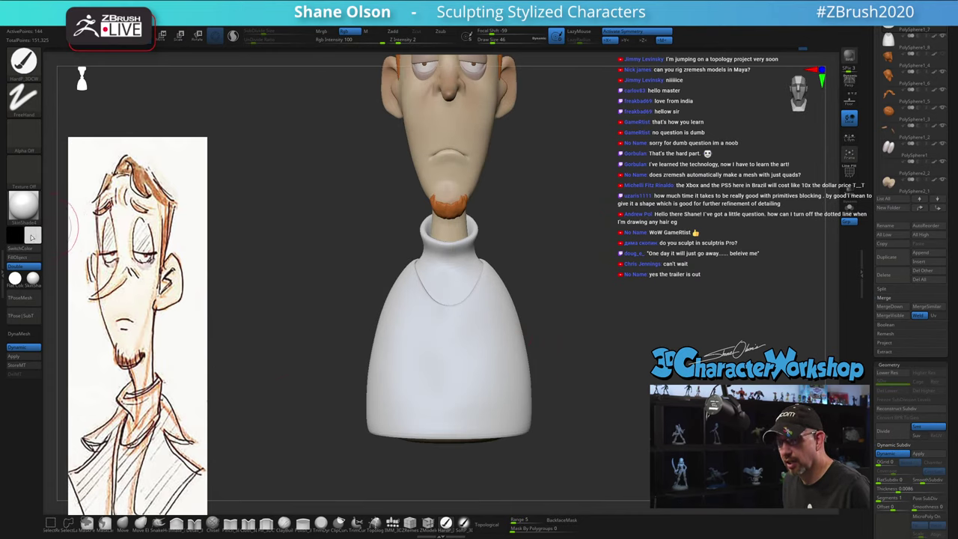
click(32, 238)
drag(28, 255, 19, 261)
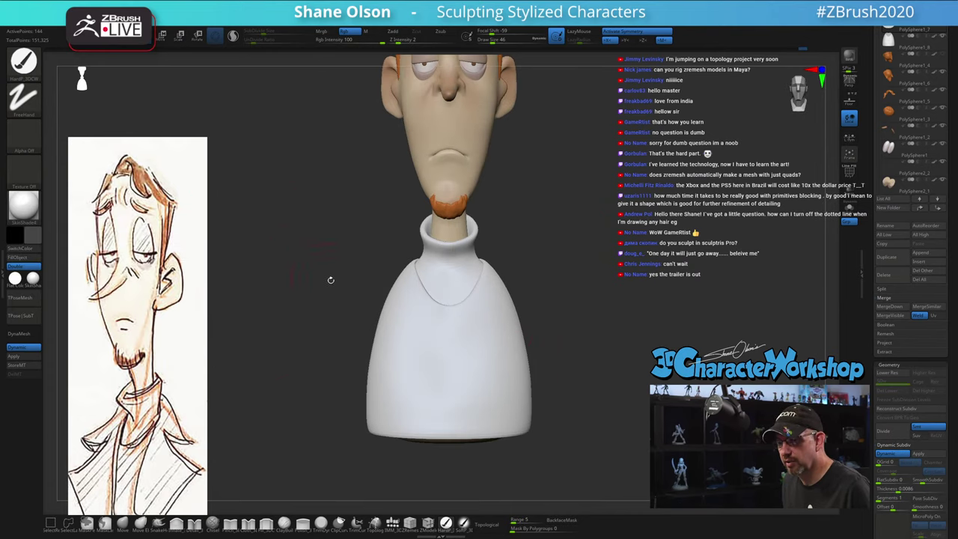
alt+drag(340, 250, 376, 308)
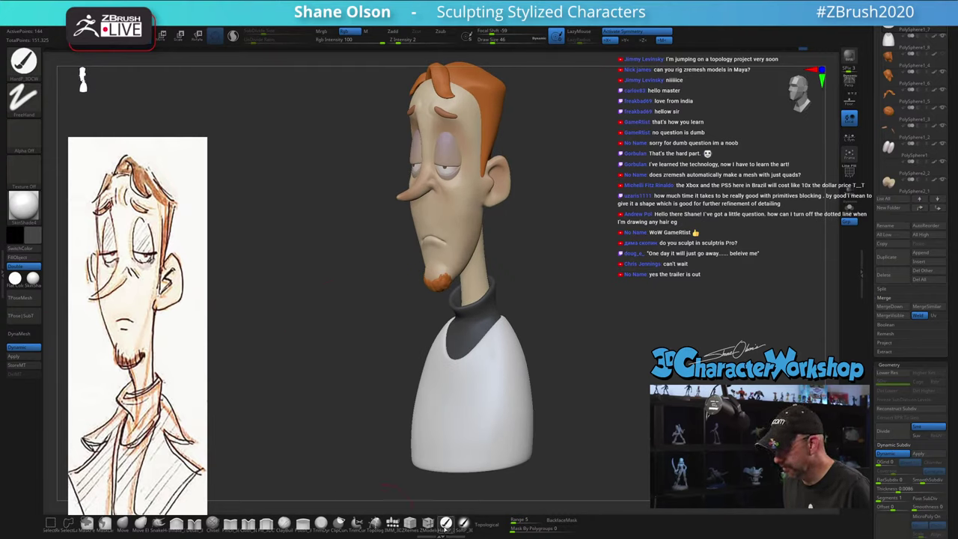
click(445, 529)
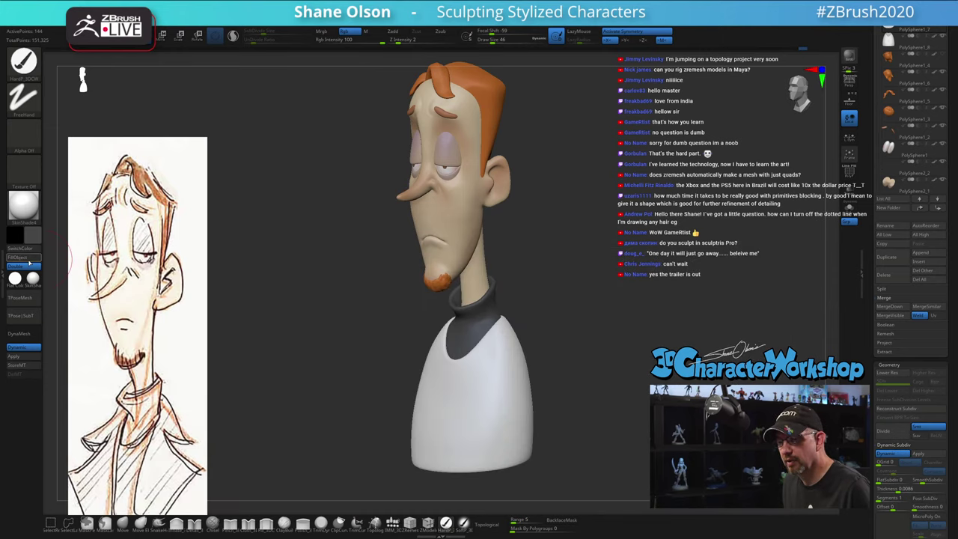
shift+drag(350, 304, 374, 305)
alt+drag(567, 290, 600, 260)
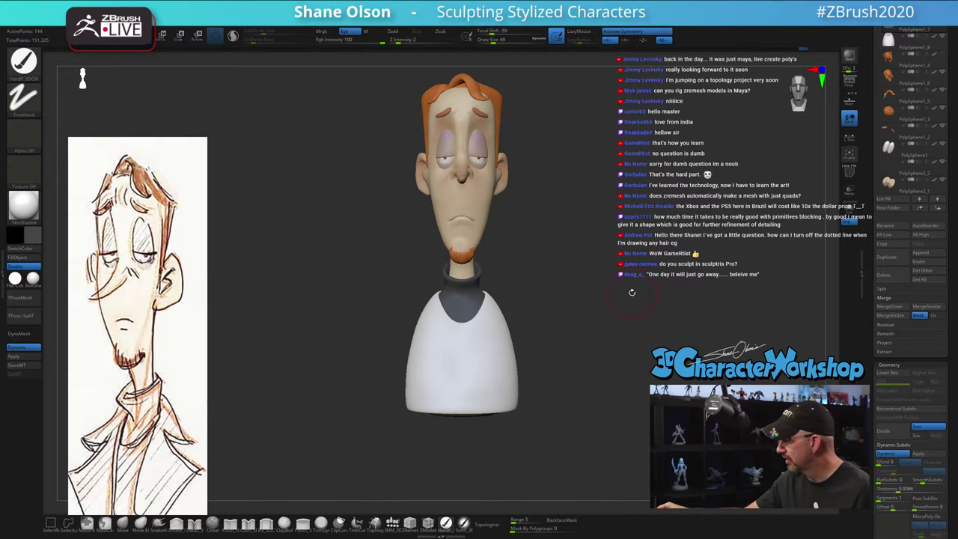
Select the hair and reshape it behind the ear and at the nape with the Move brush at draw size 46
drag(573, 325, 534, 319)
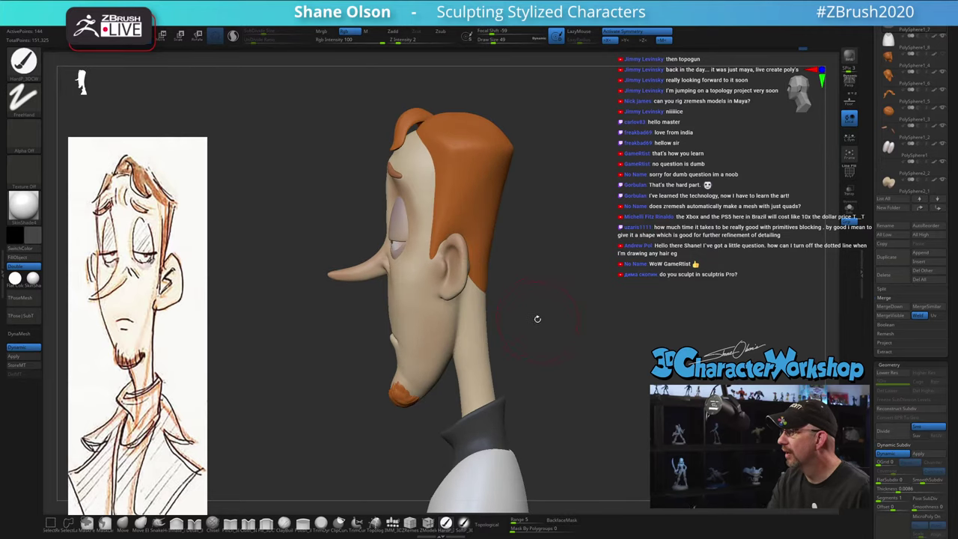
alt+click(474, 226)
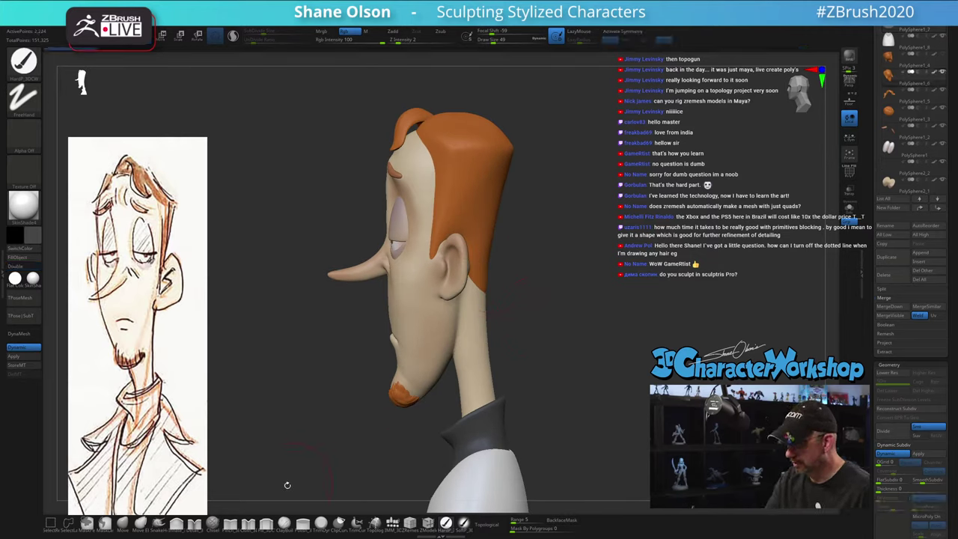
click(123, 521)
drag(526, 291, 493, 269)
key(s)
drag(471, 236, 457, 235)
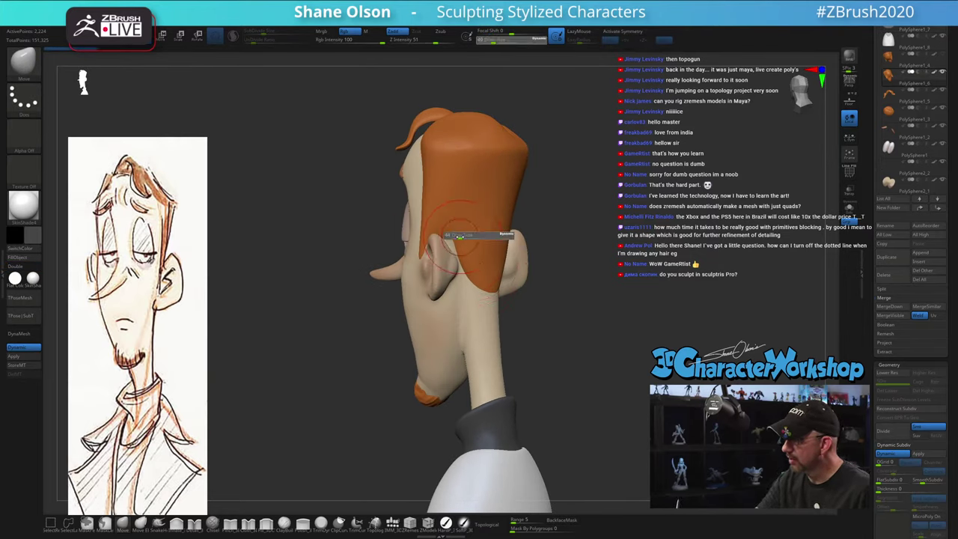
right_drag(486, 243, 462, 250)
mouse_move(472, 264)
mouse_down()
mouse_move(463, 238)
mouse_move(561, 327)
mouse_up()
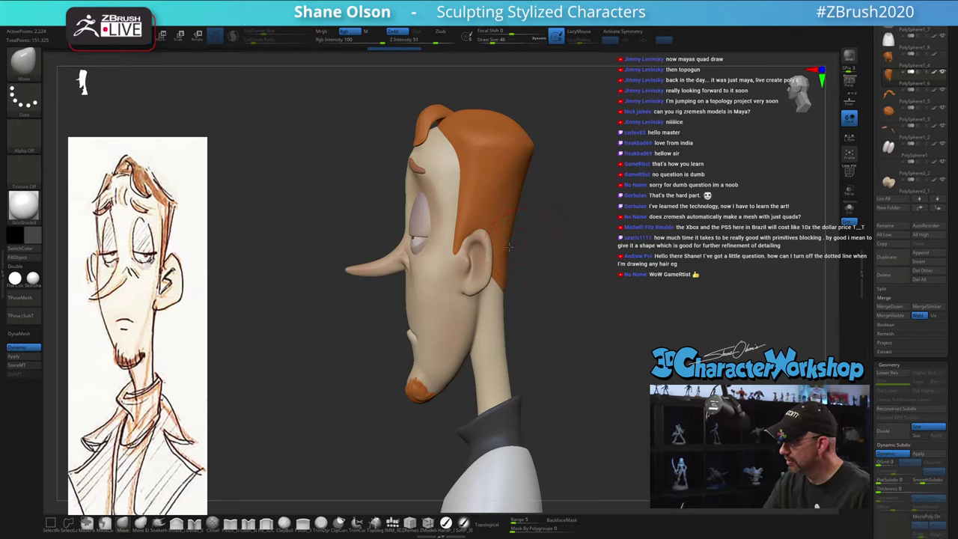
key(shift)
mouse_move(553, 250)
mouse_down()
mouse_move(562, 290)
mouse_move(604, 315)
mouse_move(537, 275)
mouse_up()
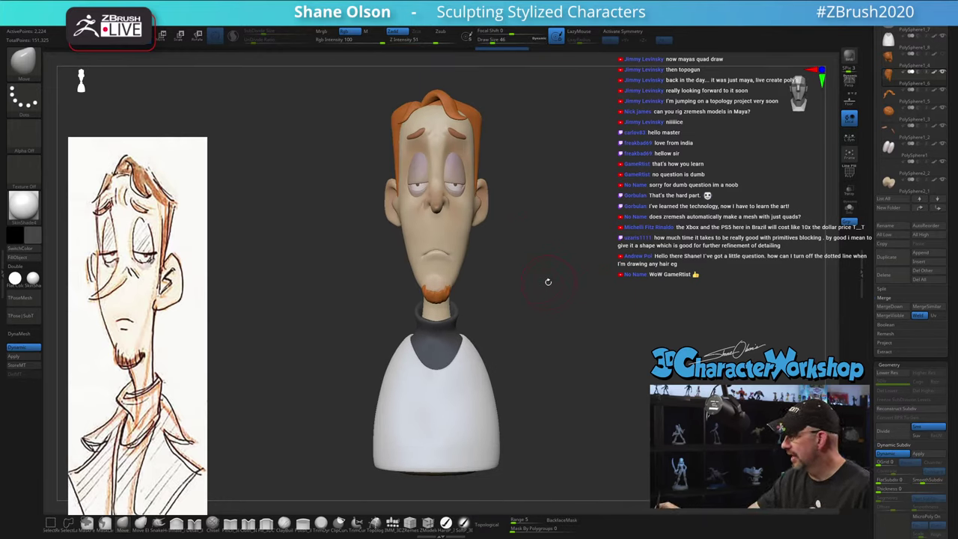
Select the collar and refine the front of its rolled rim with the Move brush at draw size 17
mouse_move(569, 250)
mouse_down()
mouse_move(587, 251)
mouse_move(558, 252)
mouse_move(569, 331)
mouse_up()
key(s)
click(523, 386)
alt+click(452, 397)
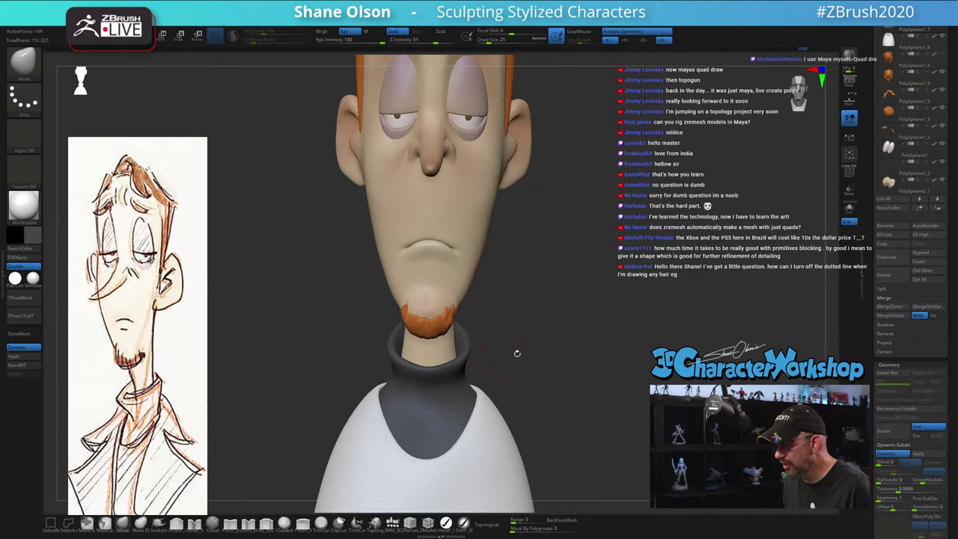
key(shift+f)
key(shift+f)
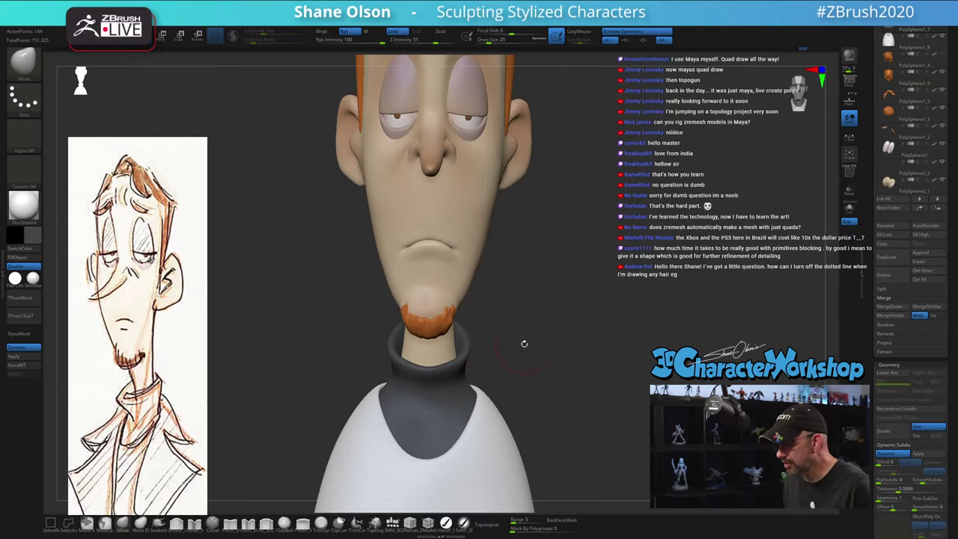
drag(524, 343, 523, 351)
key(s)
drag(452, 372, 449, 372)
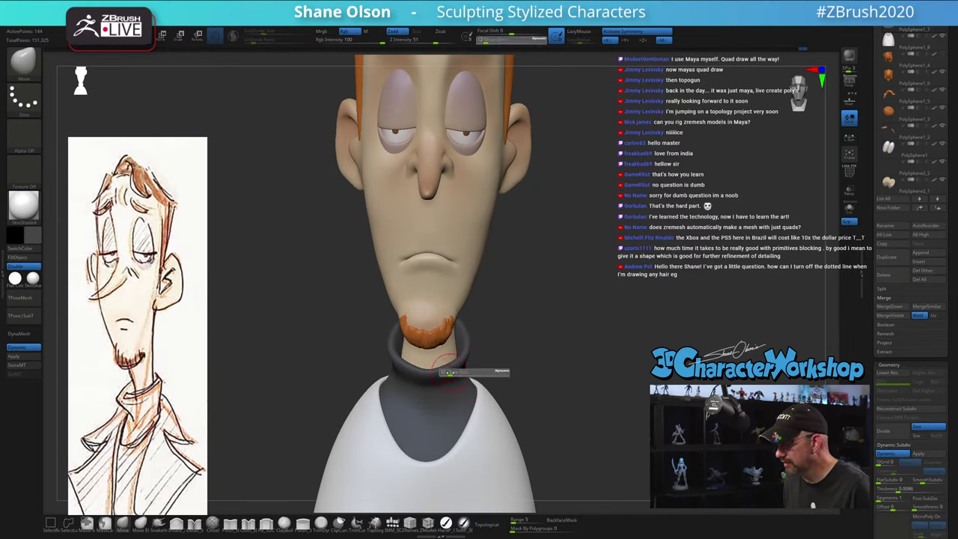
key(Return)
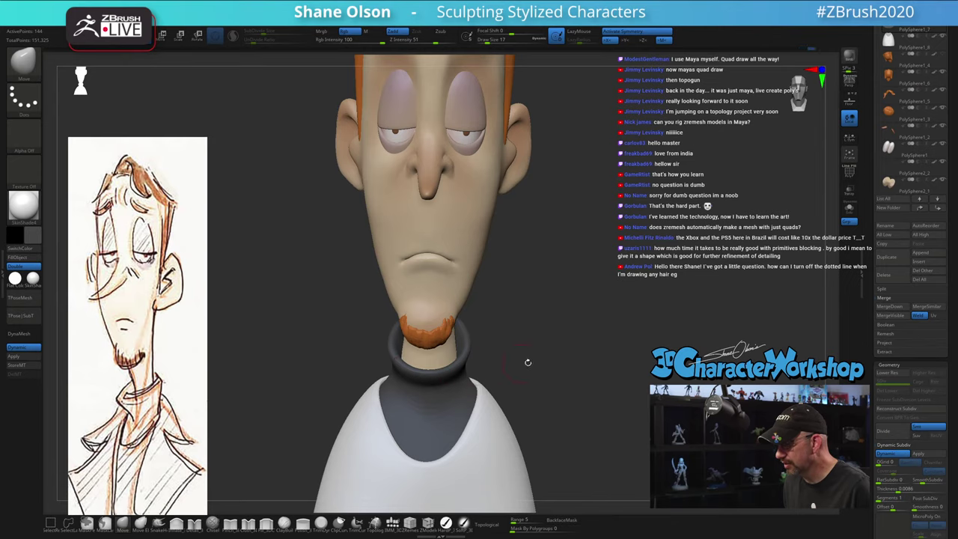
Enlarge the Move brush to draw size 37 and nudge the collar's front rim beside the neck
drag(526, 361, 536, 361)
key(s)
drag(480, 376, 481, 377)
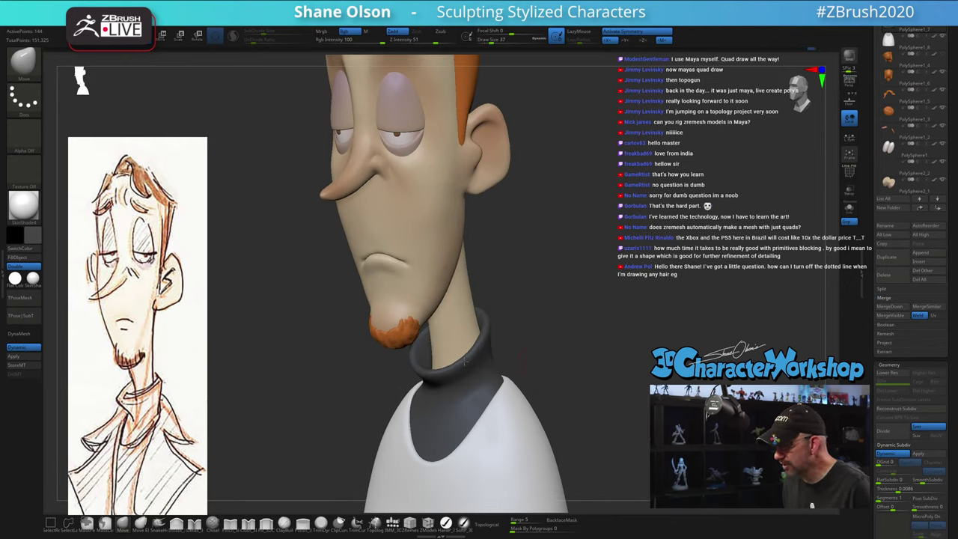
drag(551, 332, 583, 327)
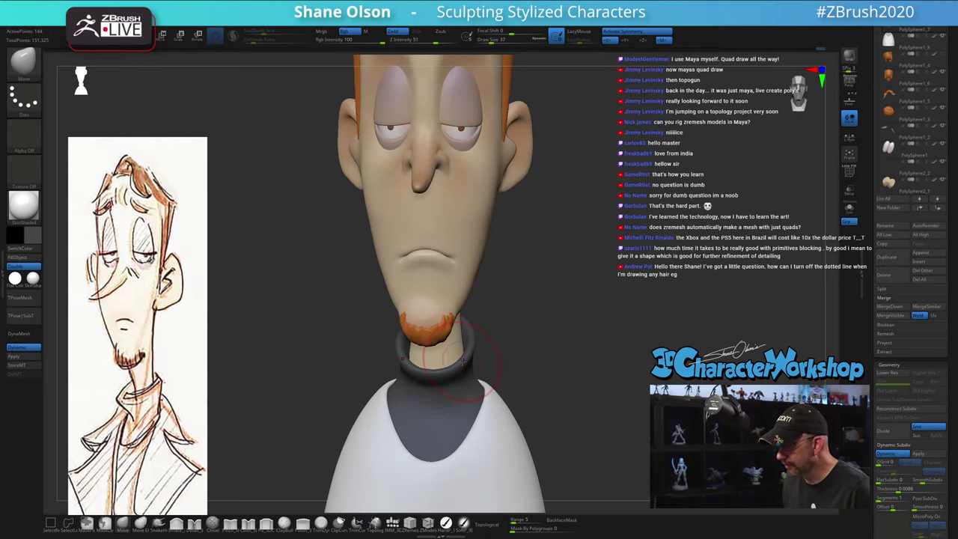
drag(460, 370, 456, 360)
shift+drag(577, 332, 599, 244)
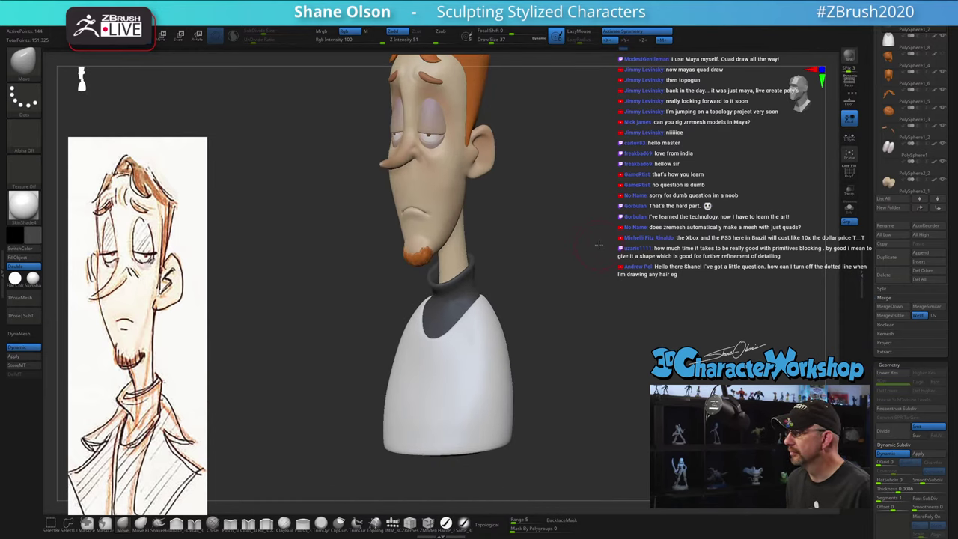
drag(547, 368, 567, 341)
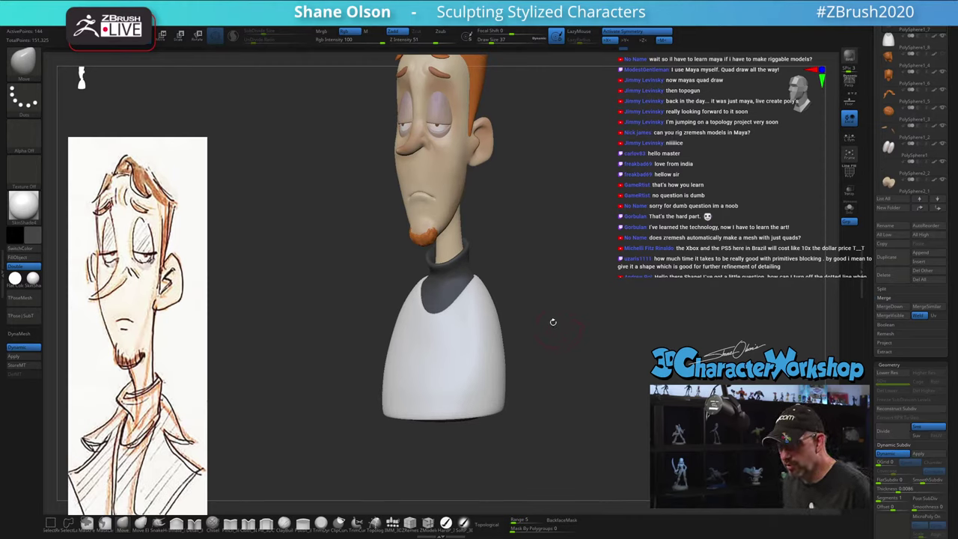
drag(553, 322, 566, 269)
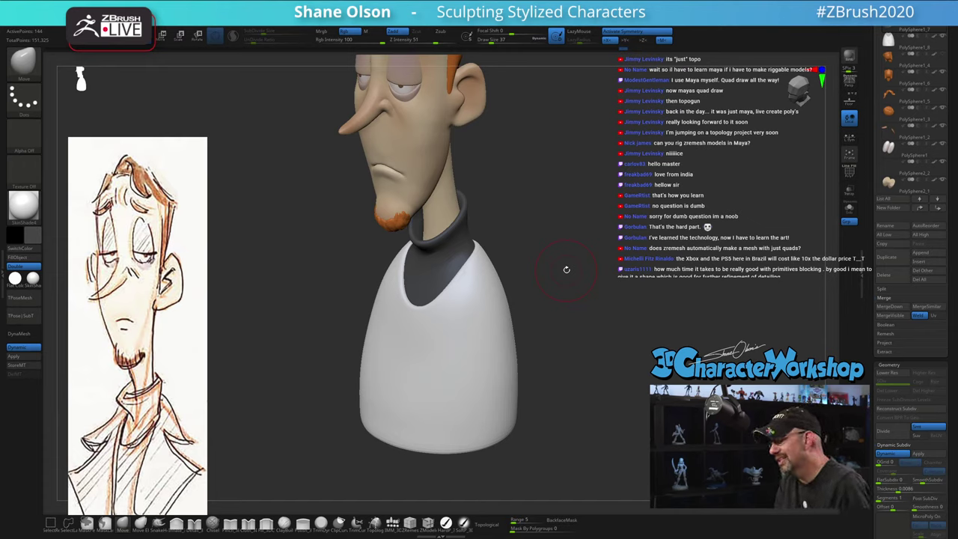
Refine the white shirt's neckline and shoulders around the grey turtleneck with the Move brush, resizing the brush as needed
key(s)
drag(566, 276, 562, 277)
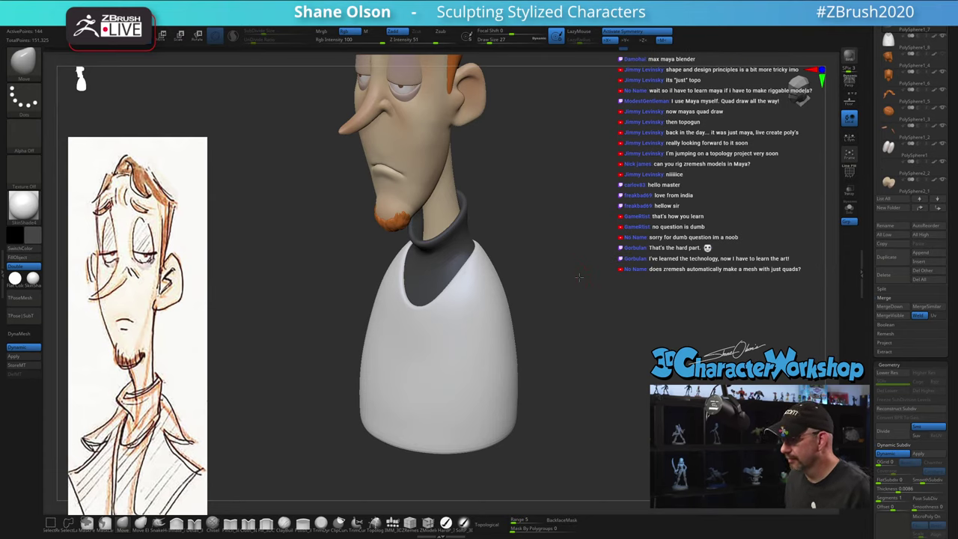
mouse_move(578, 276)
mouse_down()
mouse_move(543, 276)
mouse_move(556, 295)
mouse_up()
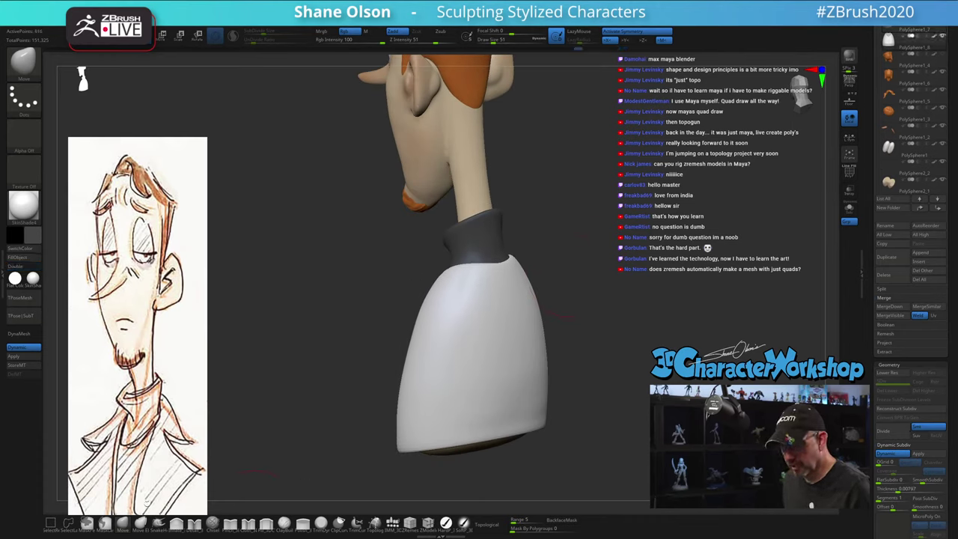
drag(588, 271, 460, 277)
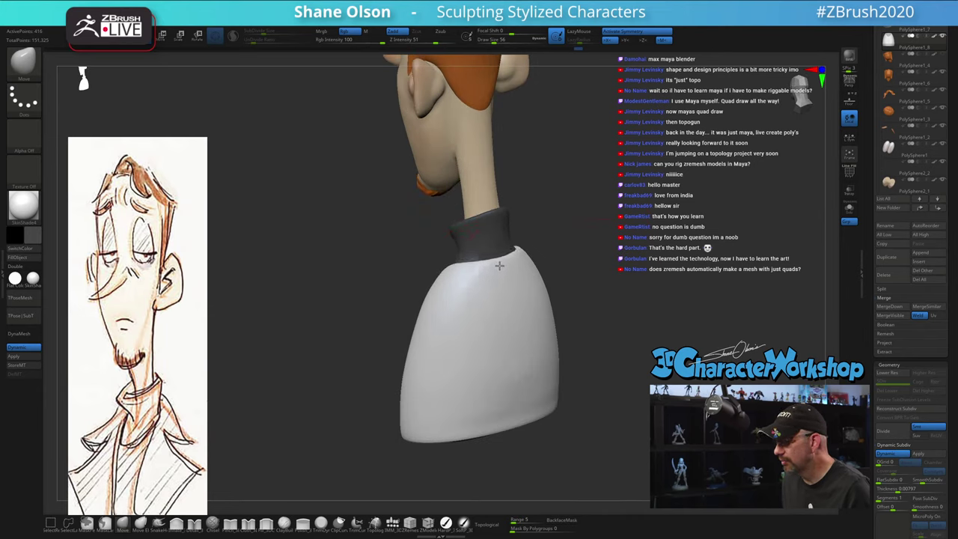
drag(597, 246, 509, 277)
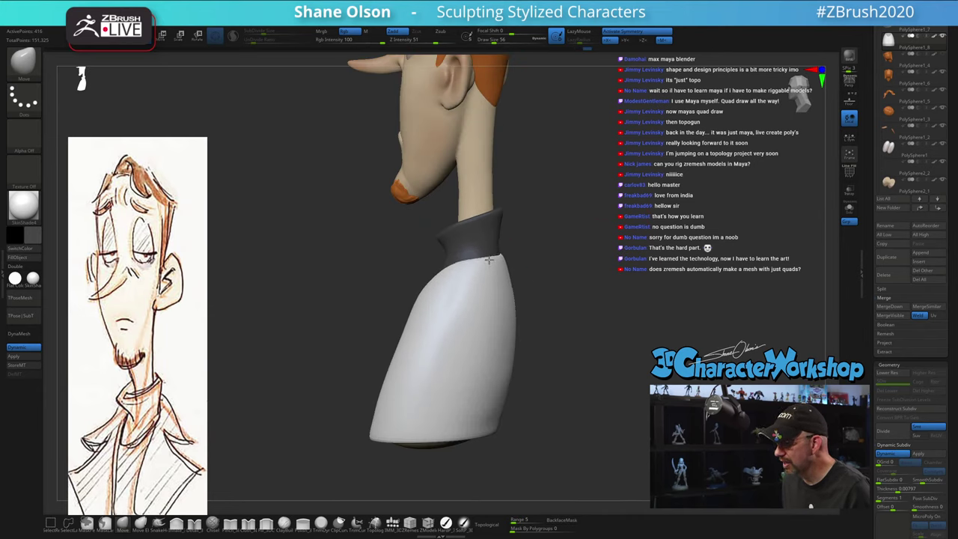
drag(576, 283, 534, 267)
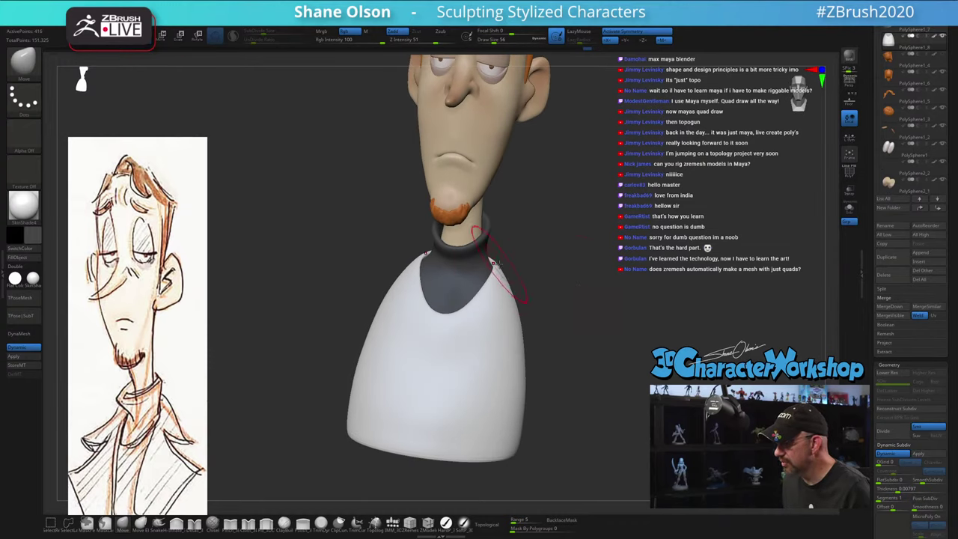
drag(585, 289, 629, 253)
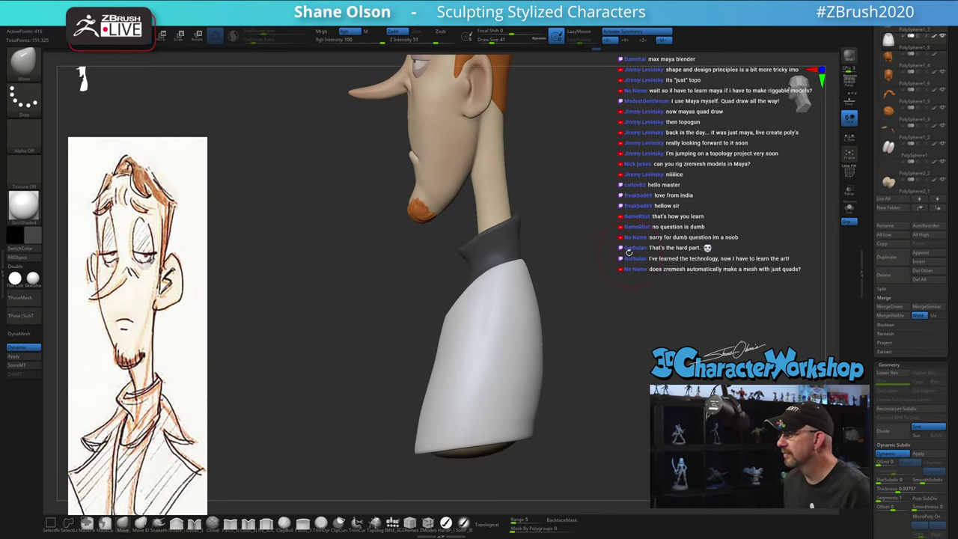
mouse_move(573, 214)
alt+mouse_down()
mouse_move(562, 315)
mouse_move(571, 316)
mouse_move(533, 303)
mouse_move(578, 299)
mouse_move(534, 314)
mouse_move(603, 332)
mouse_move(590, 287)
mouse_move(614, 317)
mouse_move(581, 381)
alt+mouse_up()
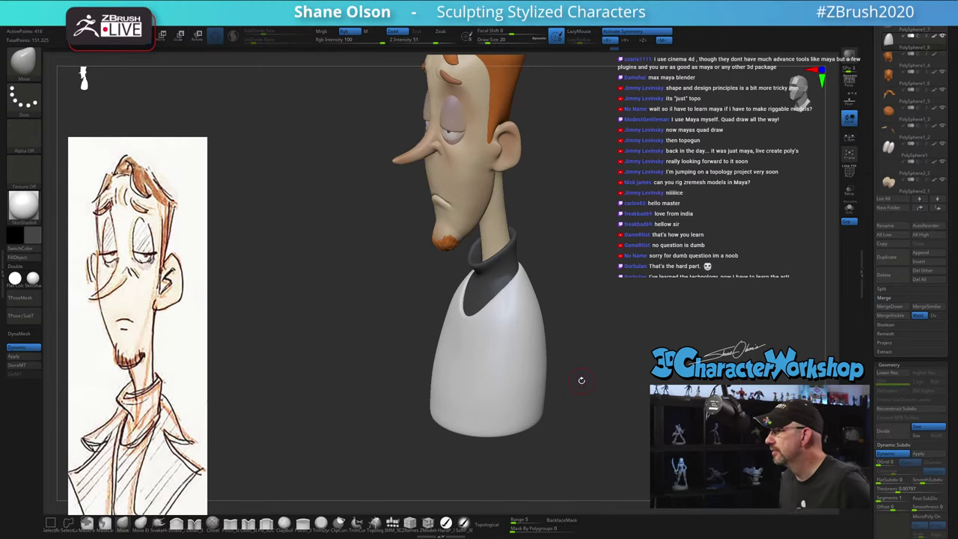
Save the model as a new tool file version named Josh_SkinnyHead_03
scroll(898, 120, up, 5)
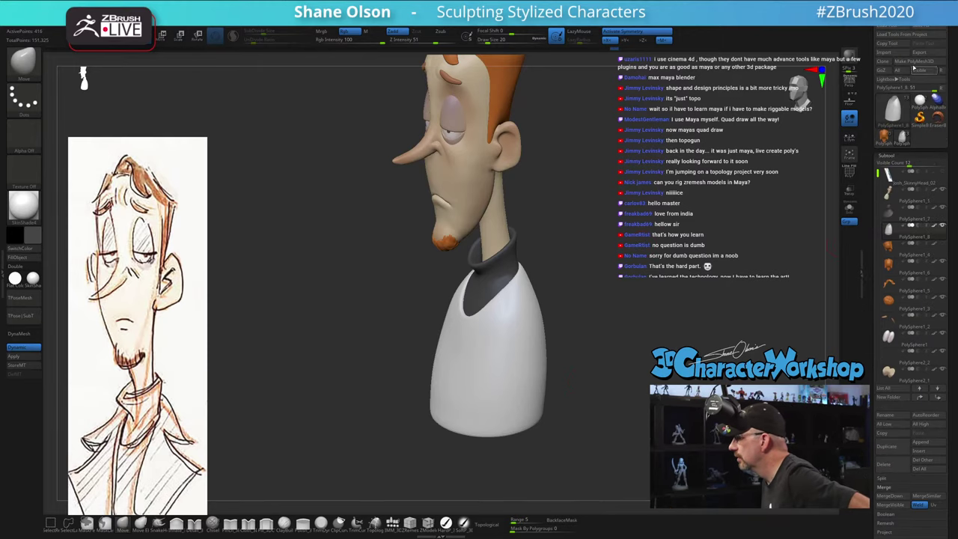
click(919, 30)
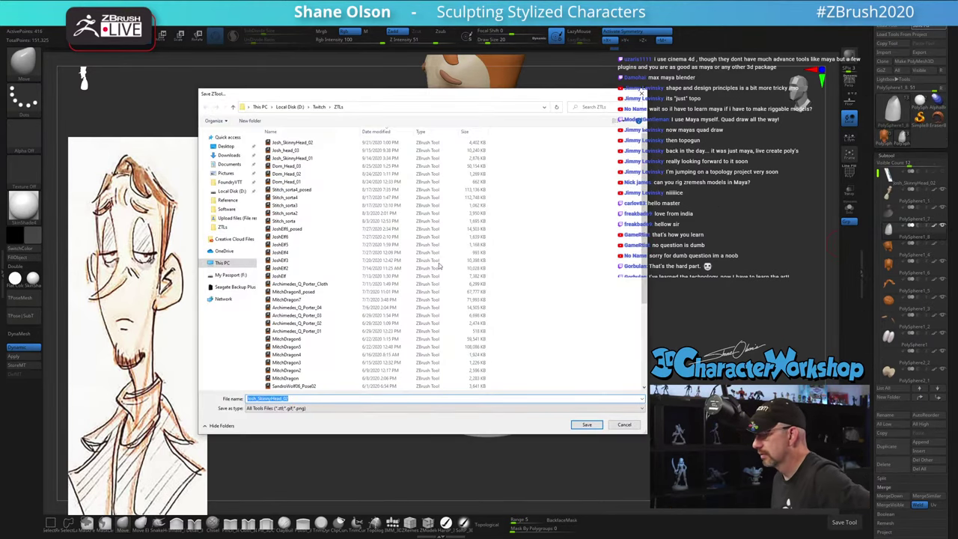
click(313, 399)
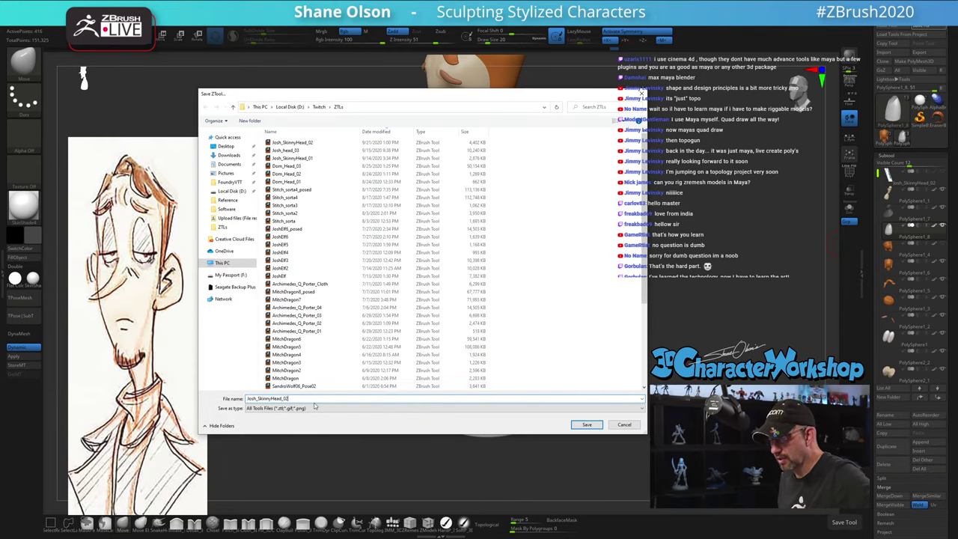
key(BackSpace)
text(3)
key(Return)
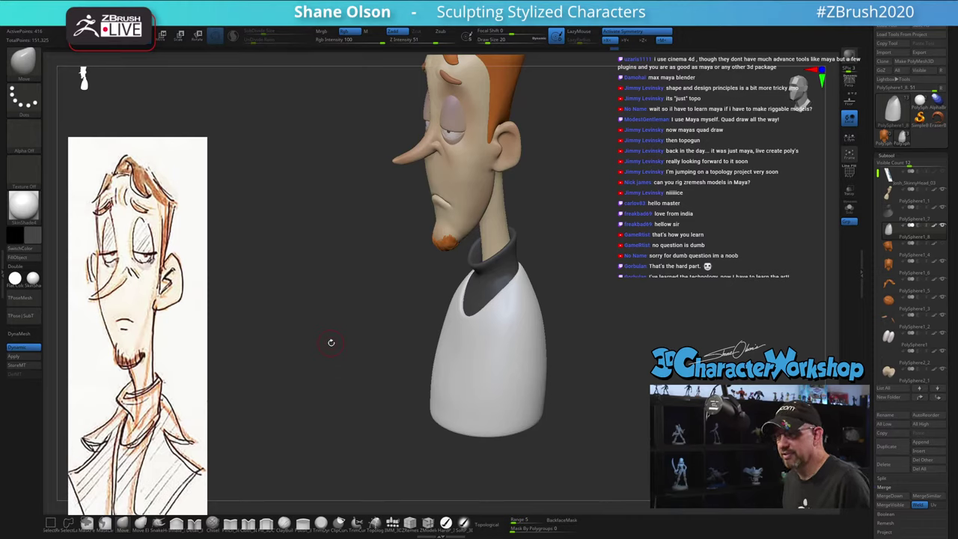
Switch to the Topology brush and reduce its draw size to 13 for drawing on the white shirt
drag(651, 262, 633, 291)
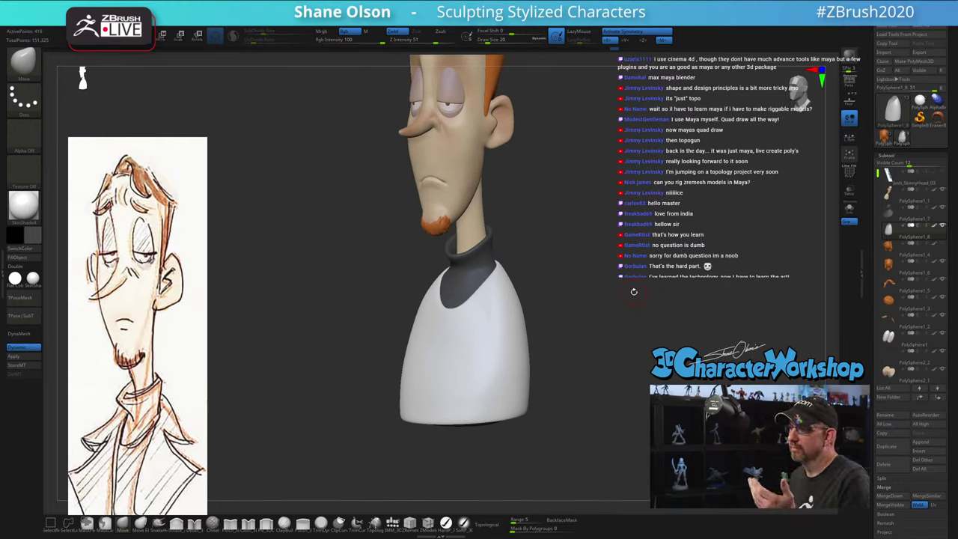
drag(604, 256, 591, 262)
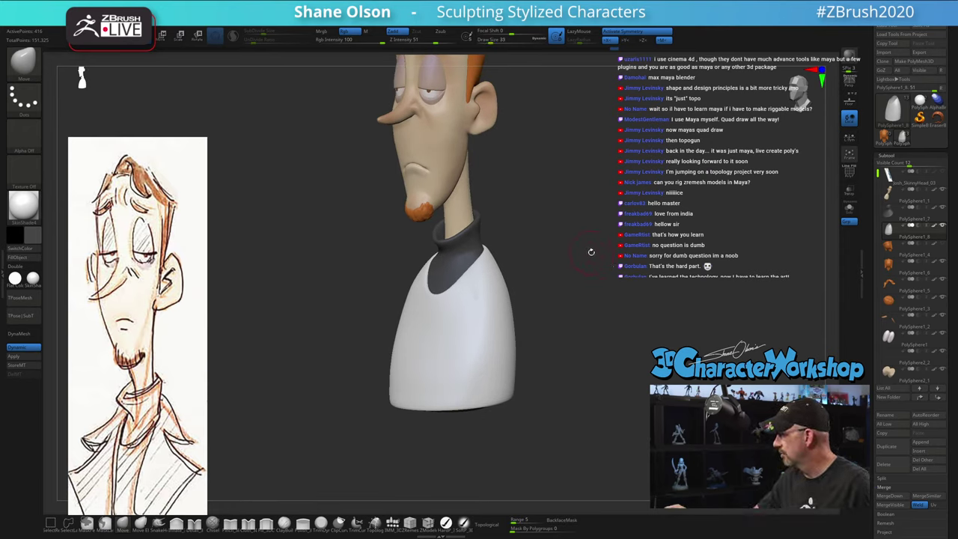
drag(591, 252, 534, 297)
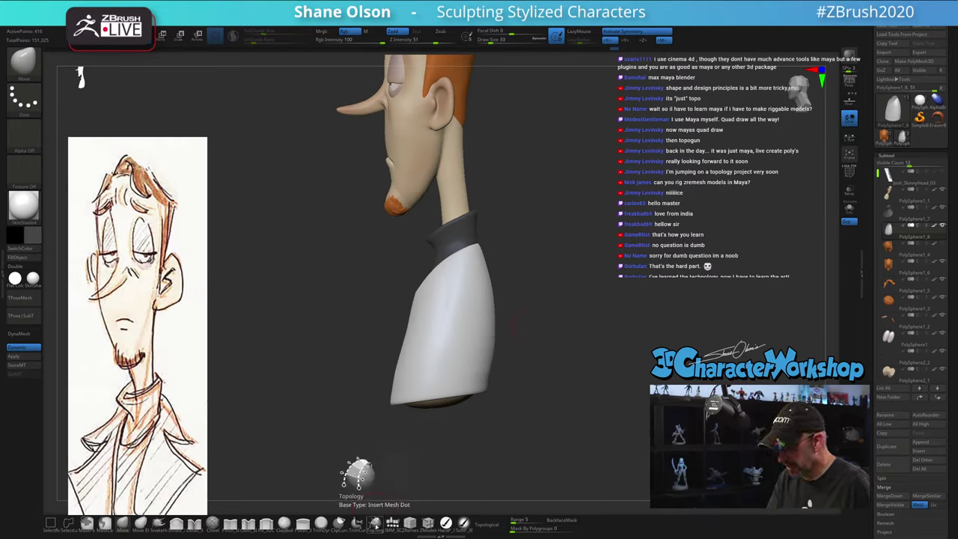
click(374, 522)
key(s)
Try to draw a topology curve along the edge of the white shirt's neckline
mouse_move(536, 390)
mouse_down()
mouse_move(545, 370)
mouse_move(545, 382)
mouse_move(556, 379)
mouse_move(600, 342)
mouse_move(591, 337)
mouse_up()
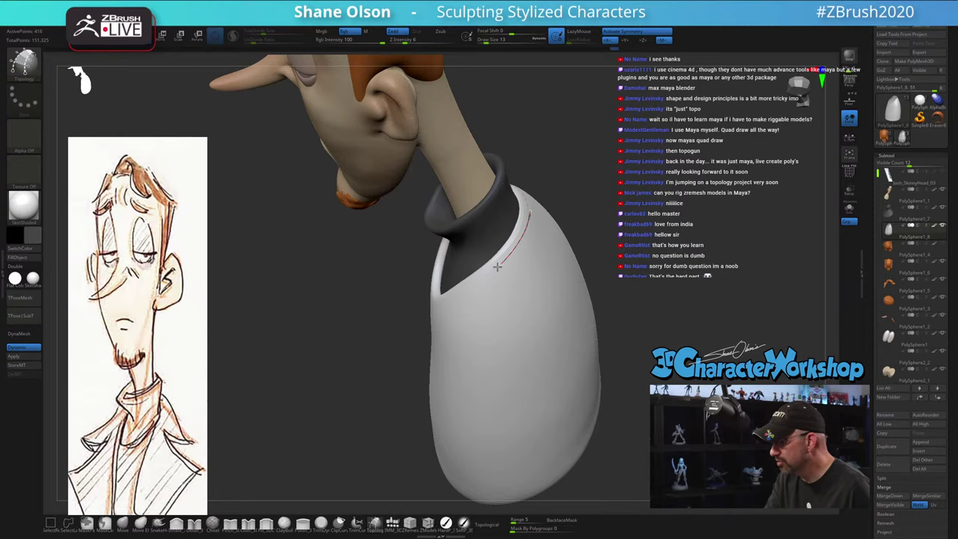
drag(457, 300, 448, 304)
mouse_move(606, 370)
mouse_down()
mouse_move(576, 374)
mouse_move(622, 382)
mouse_move(628, 395)
mouse_up()
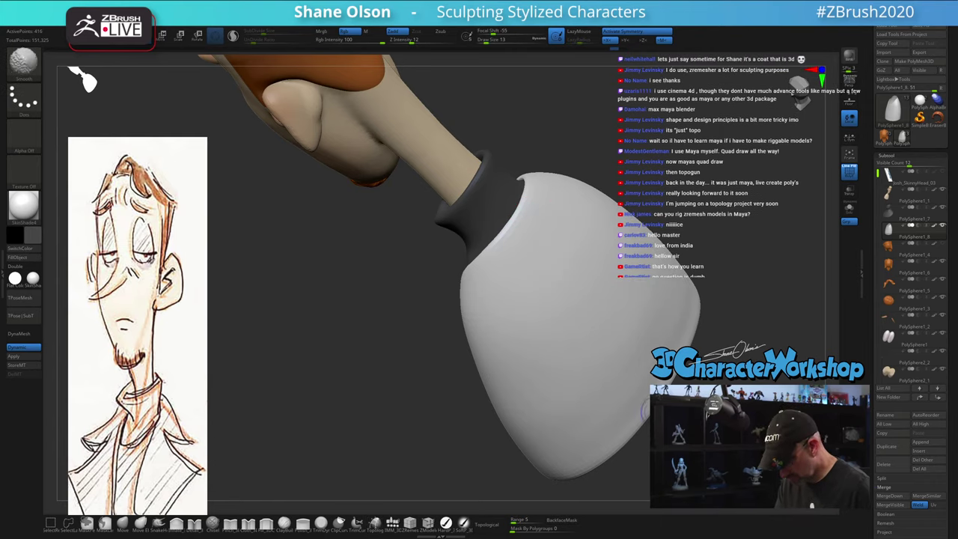
key(shift+f)
key(shift+f)
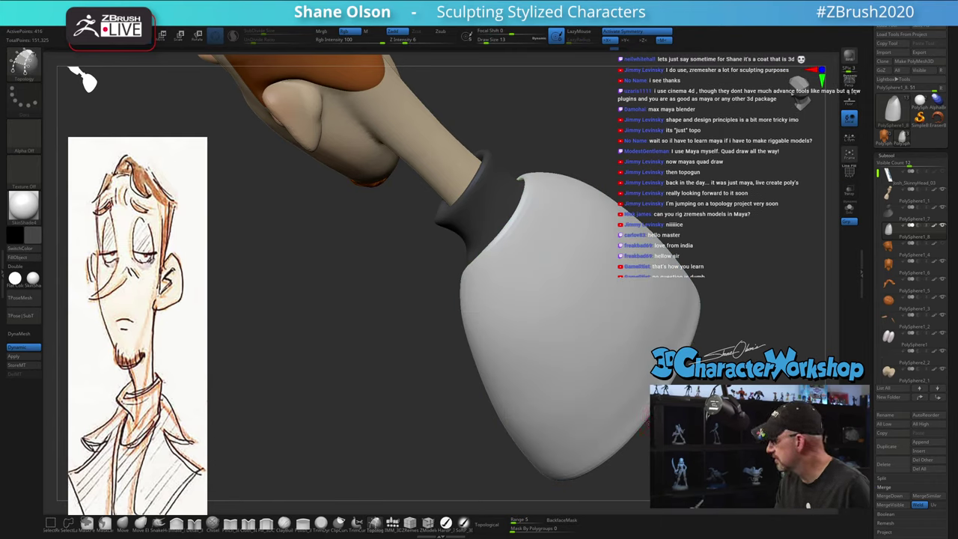
drag(641, 431, 549, 299)
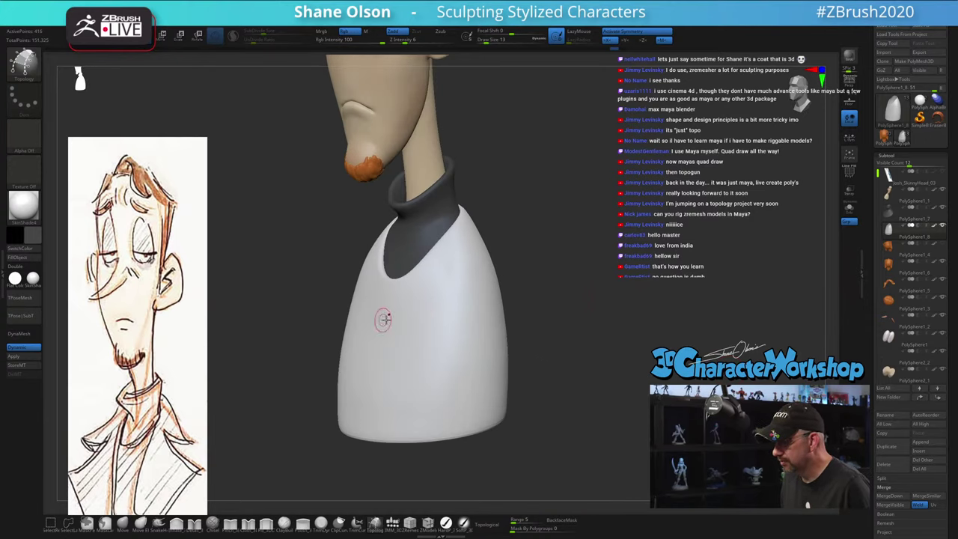
drag(630, 224, 586, 248)
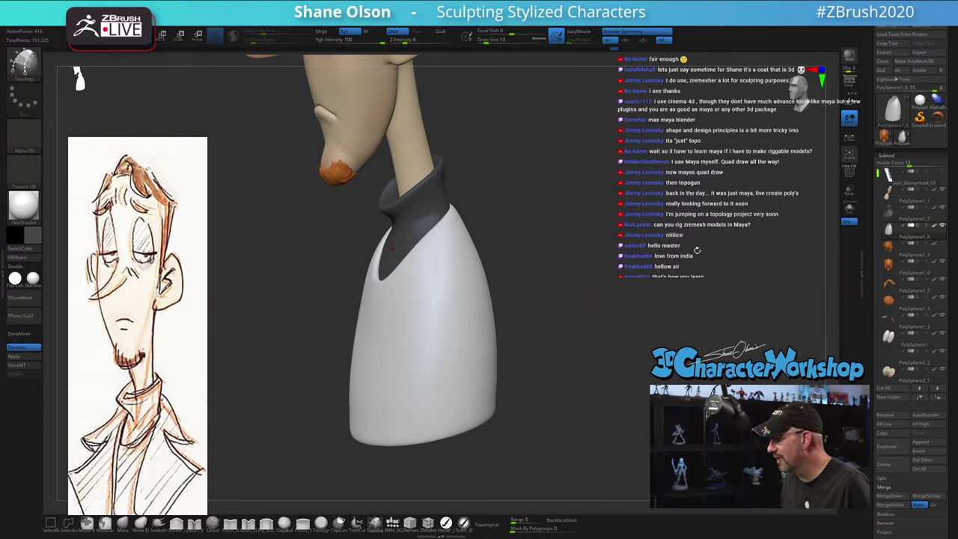
Duplicate the white shirt subtool and hide the original
click(892, 447)
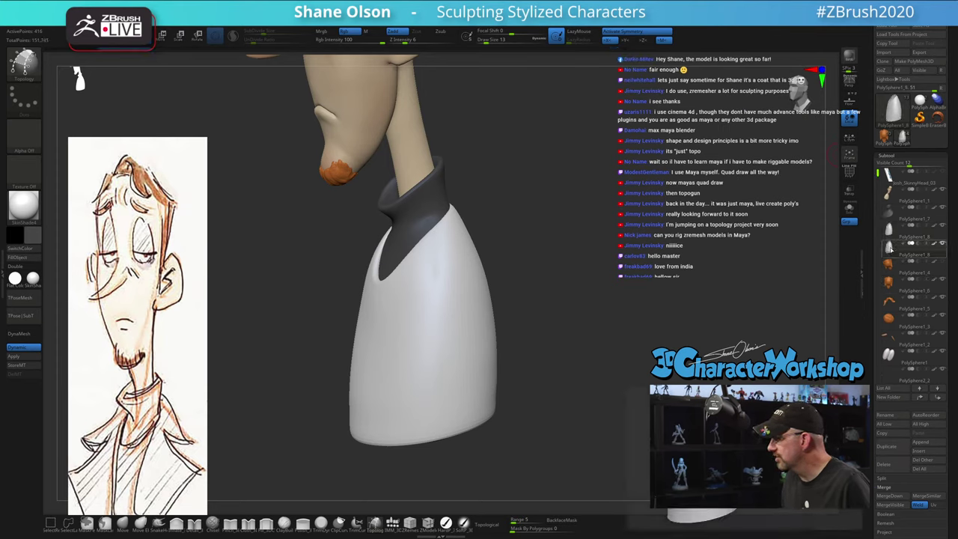
click(946, 235)
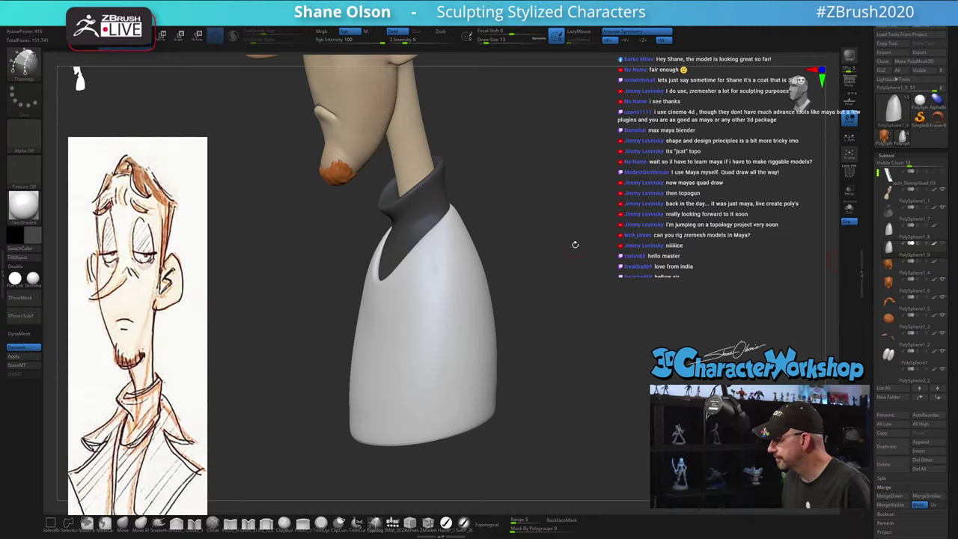
Apply the dynamic subdivision to the shirt copy and delete its lower subdivision levels, checking the mesh in wireframe
click(20, 358)
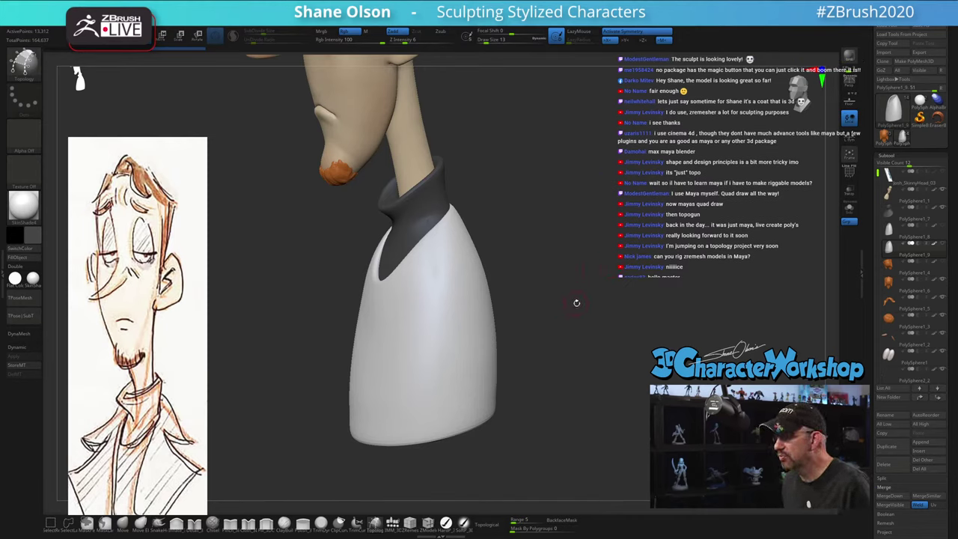
drag(604, 296, 520, 308)
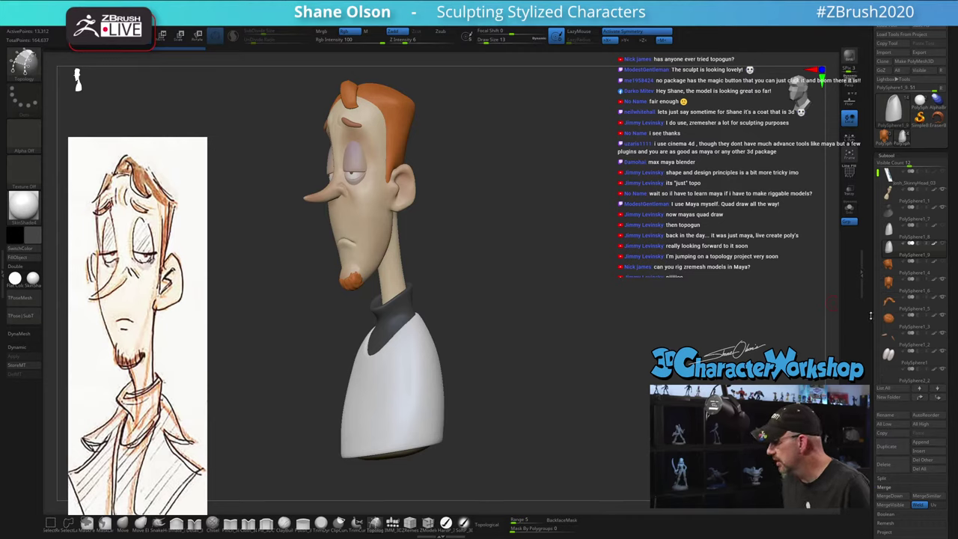
drag(868, 314, 869, 266)
key(shift+f)
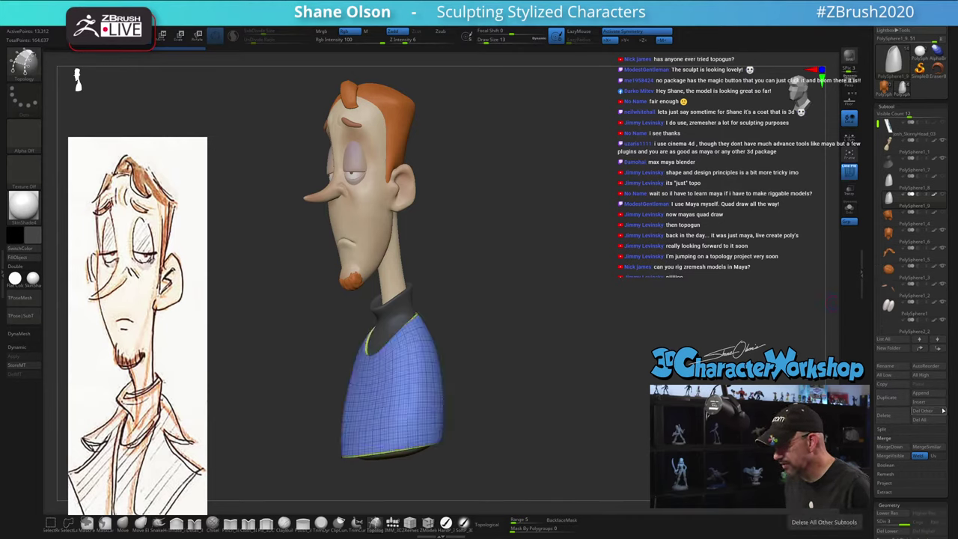
click(891, 533)
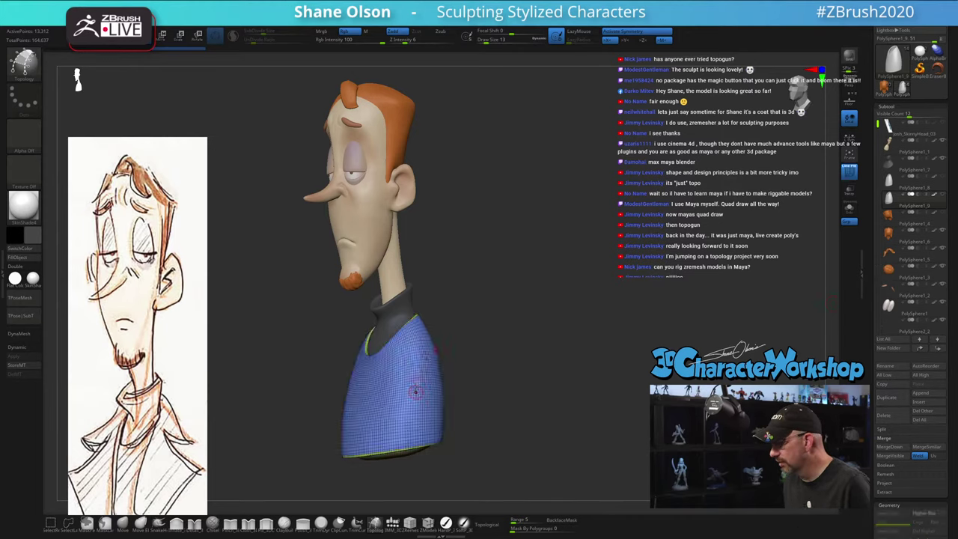
mouse_move(573, 284)
alt+mouse_down()
mouse_move(584, 342)
mouse_move(553, 273)
mouse_move(588, 270)
mouse_move(560, 281)
alt+mouse_up()
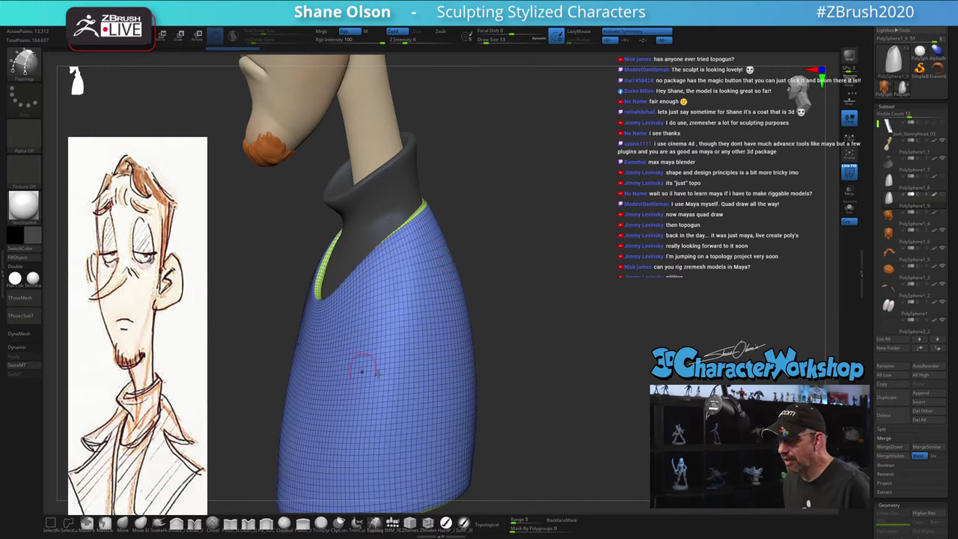
drag(574, 268, 562, 282)
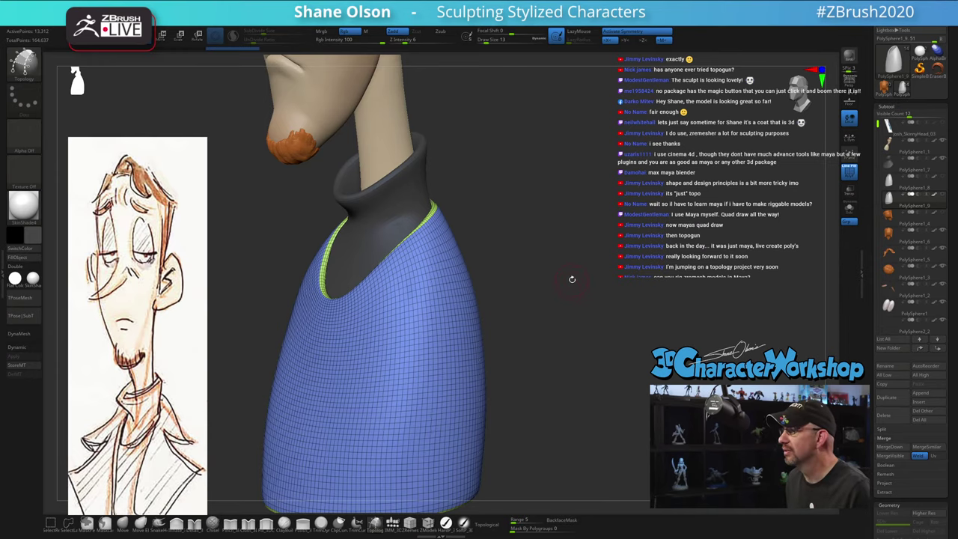
drag(566, 251, 603, 249)
key(shift+f)
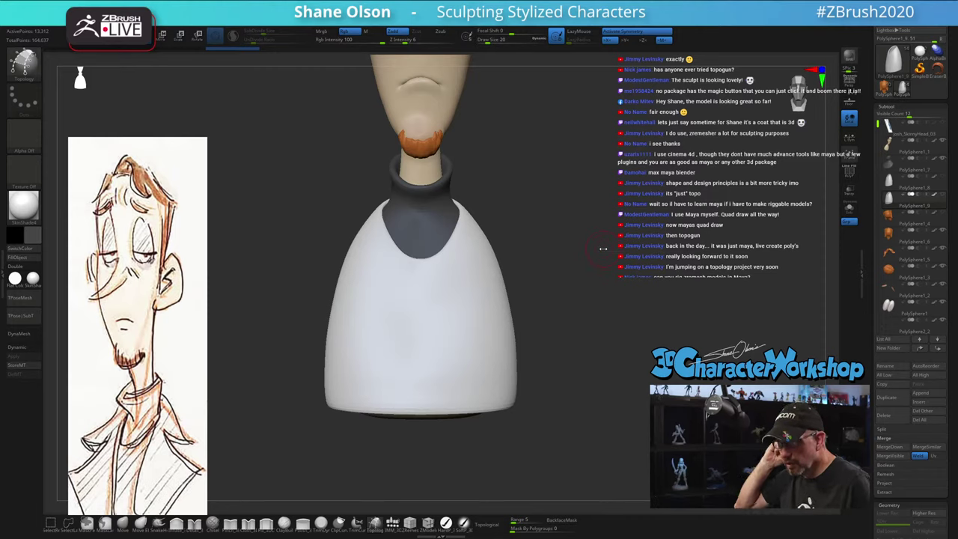
Draw a symmetrical topology curve on the shirt copy from the back of the shoulder, past the neckline and down to the front hem
drag(582, 259, 591, 301)
mouse_move(541, 221)
alt+mouse_down()
mouse_move(539, 255)
mouse_move(550, 272)
mouse_move(453, 379)
alt+mouse_up()
key(s)
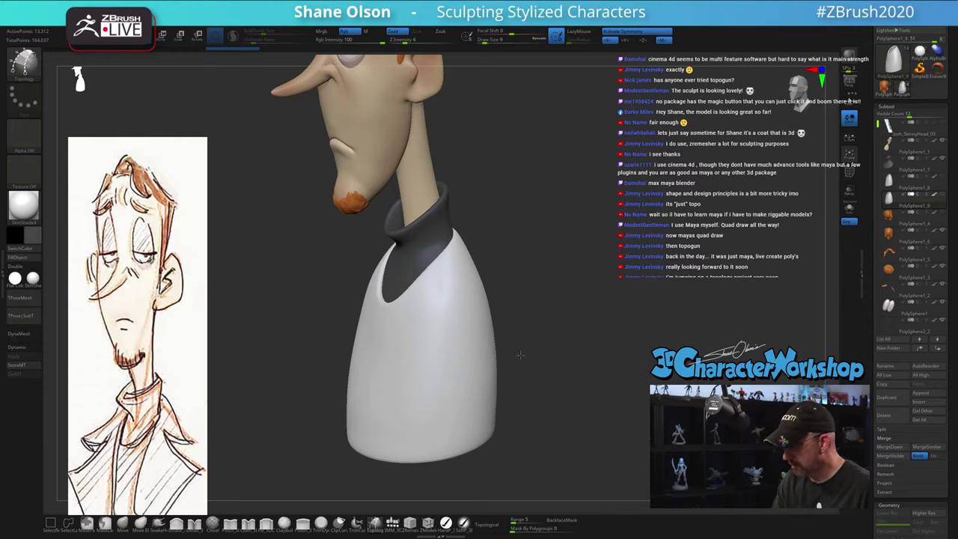
mouse_move(519, 355)
mouse_down()
mouse_move(556, 336)
mouse_move(597, 282)
mouse_move(583, 288)
mouse_up()
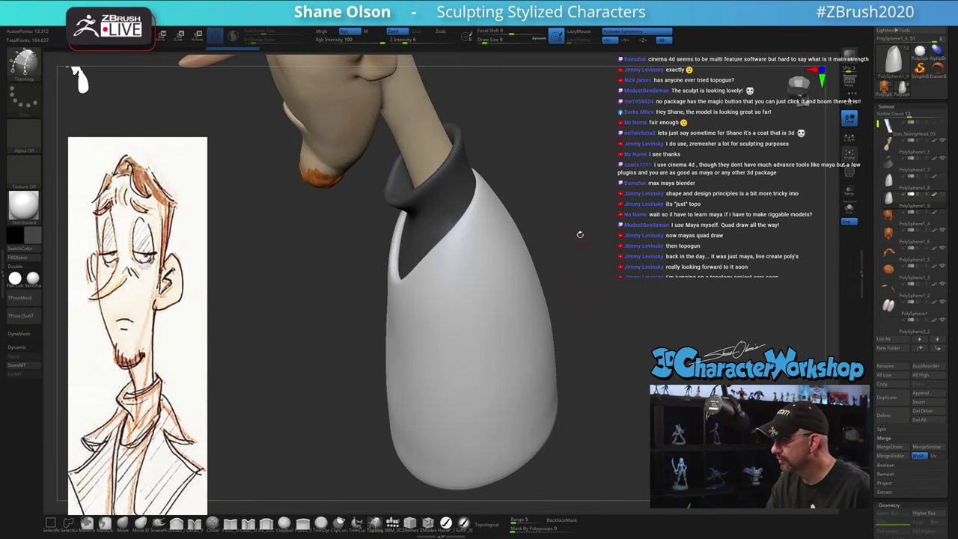
drag(529, 209, 479, 181)
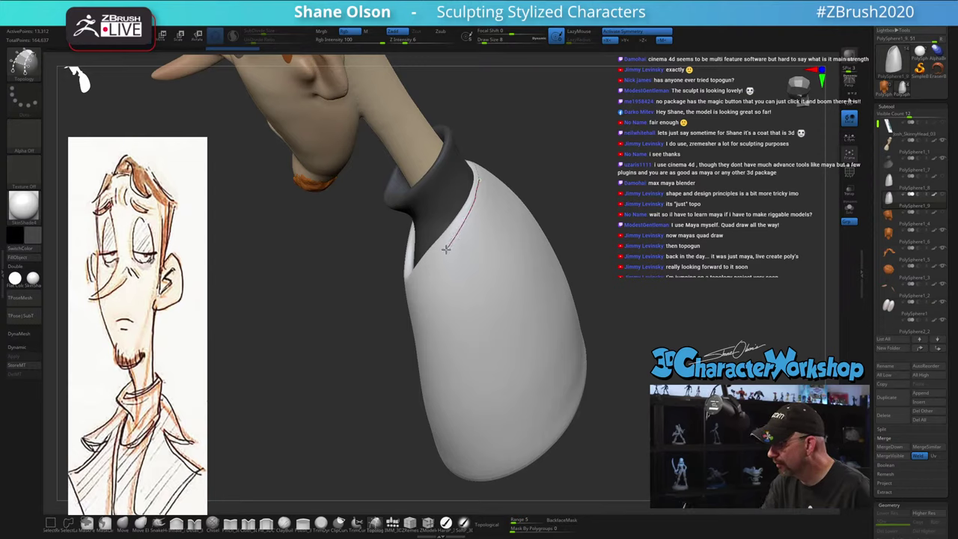
right_drag(471, 269, 546, 262)
drag(454, 244, 435, 271)
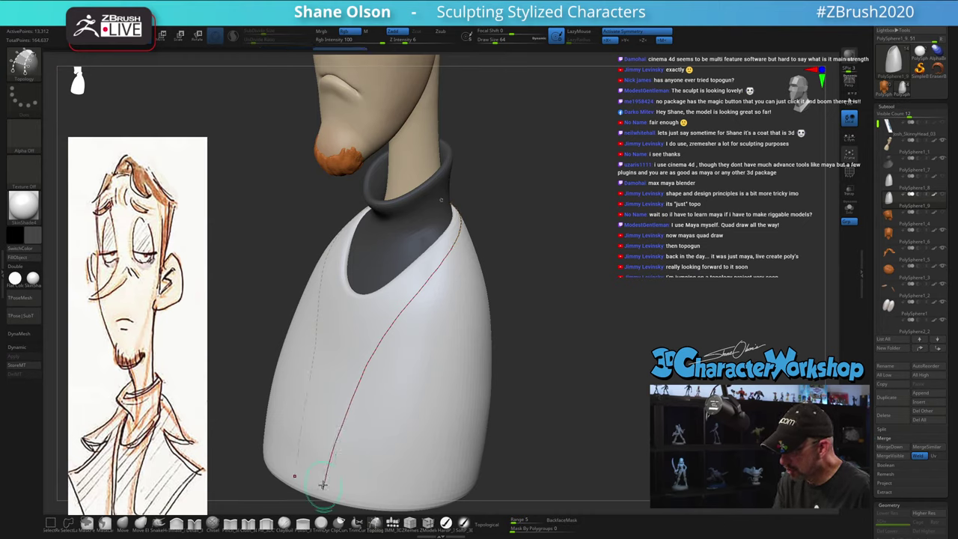
mouse_move(320, 502)
mouse_down()
mouse_move(601, 387)
mouse_move(650, 380)
mouse_up()
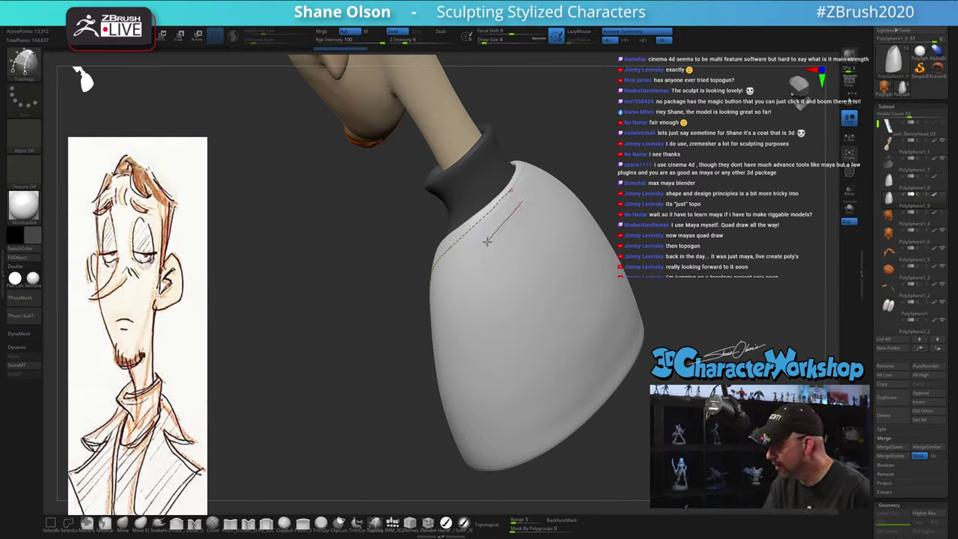
Draw a second topology curve over the shoulder, outside the neckline curve, to mark the outer edge of the jacket collar
drag(450, 298, 449, 301)
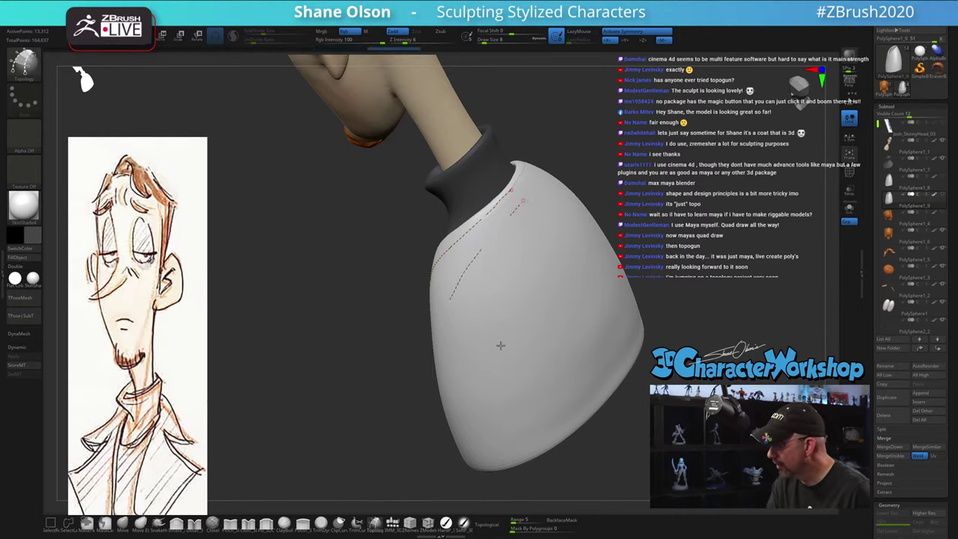
mouse_move(499, 345)
right_down()
mouse_move(500, 334)
mouse_move(513, 333)
mouse_move(491, 344)
mouse_move(487, 320)
right_up()
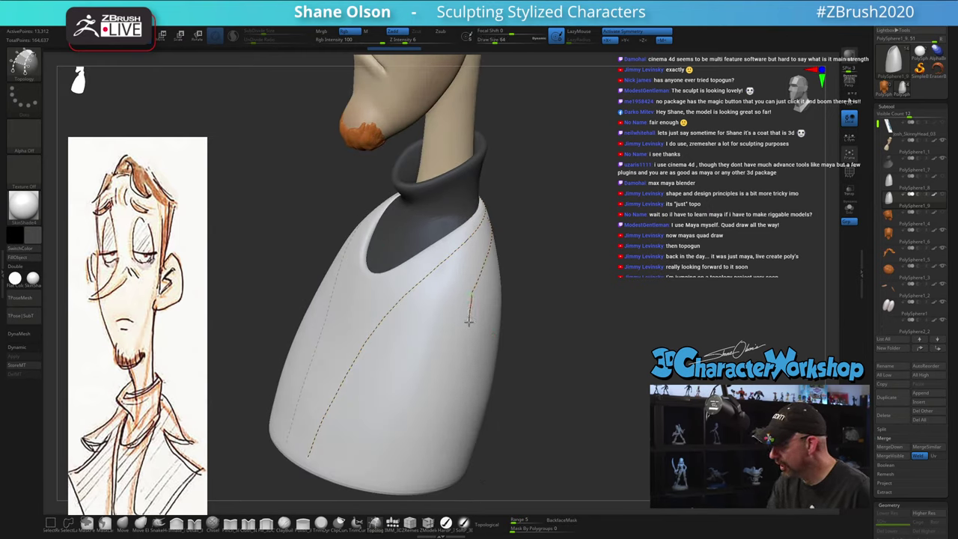
drag(469, 321, 498, 393)
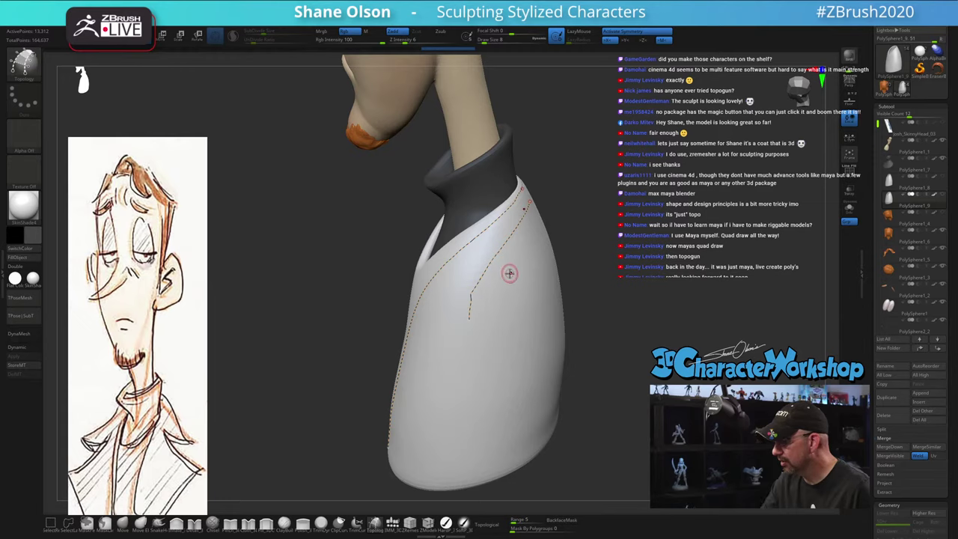
mouse_move(494, 312)
mouse_down()
mouse_move(519, 337)
mouse_move(535, 204)
mouse_up()
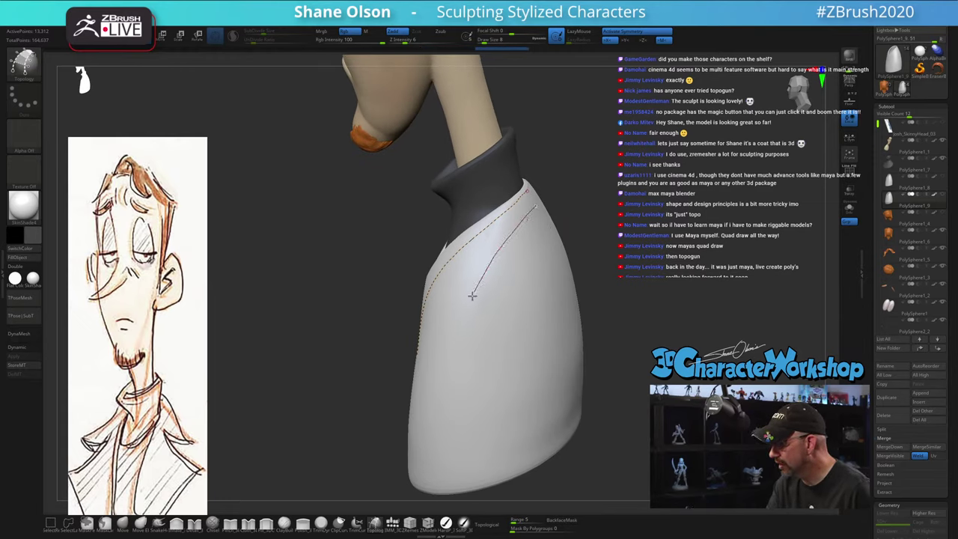
drag(472, 296, 463, 325)
mouse_move(600, 406)
mouse_down()
mouse_move(718, 404)
mouse_move(649, 436)
mouse_up()
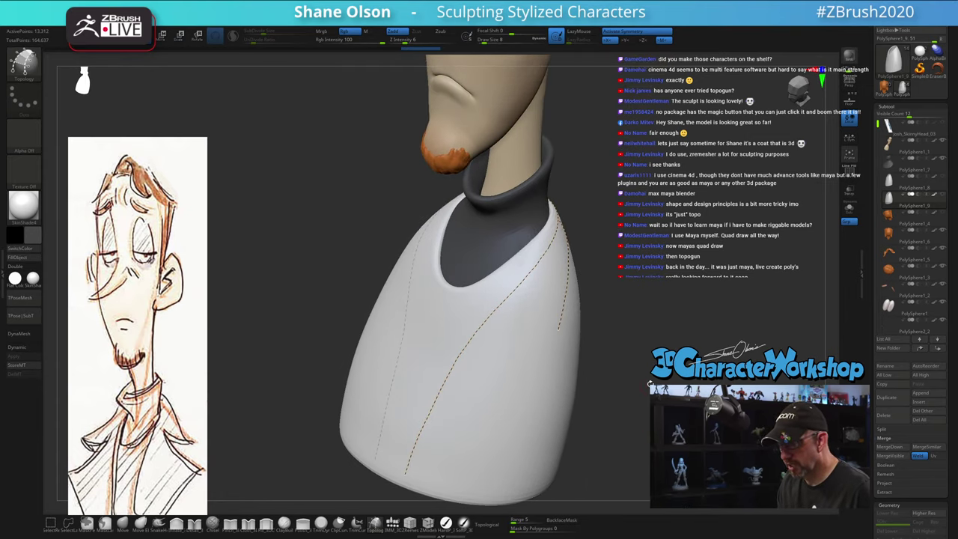
Draw a cross curve near the bottom of the neckline connecting the front edge curve with the outer collar curve
drag(650, 383, 634, 379)
drag(541, 316, 454, 280)
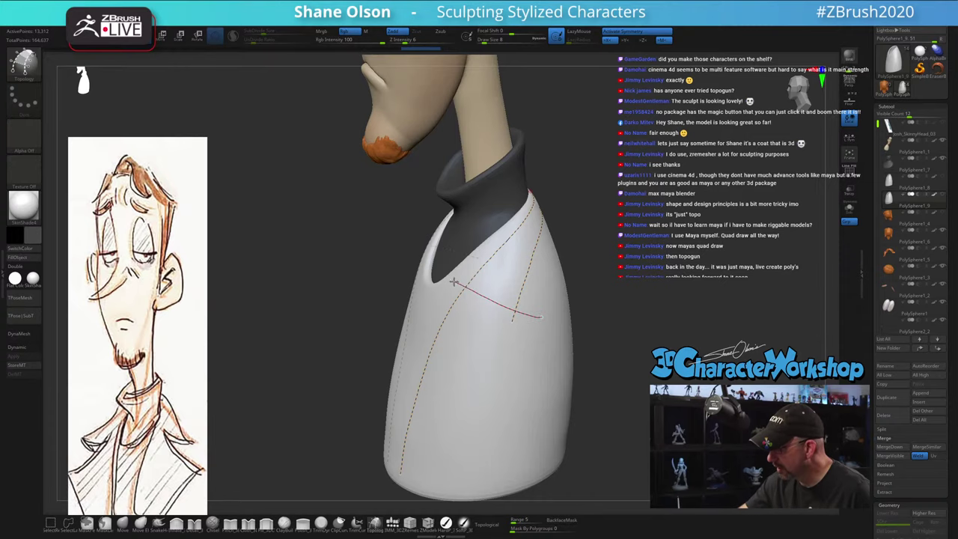
mouse_move(610, 378)
mouse_down()
mouse_move(593, 390)
mouse_move(603, 371)
mouse_up()
mouse_move(619, 305)
alt+right_down()
mouse_move(579, 344)
mouse_move(583, 336)
mouse_move(577, 344)
mouse_move(561, 331)
mouse_move(542, 339)
alt+right_up()
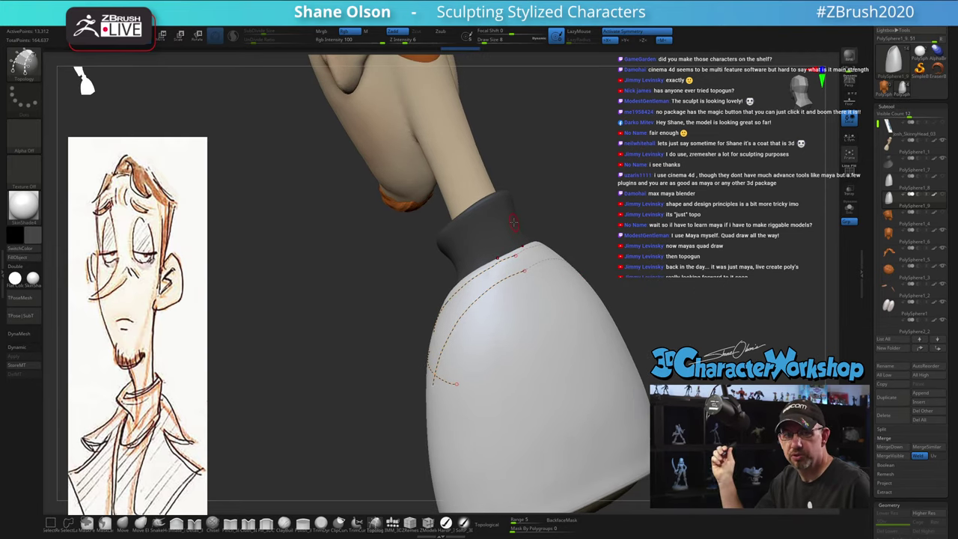
Draw cross curves between the inner and outer collar curves over the shoulder, dividing the collar strip into quads
drag(545, 213, 517, 243)
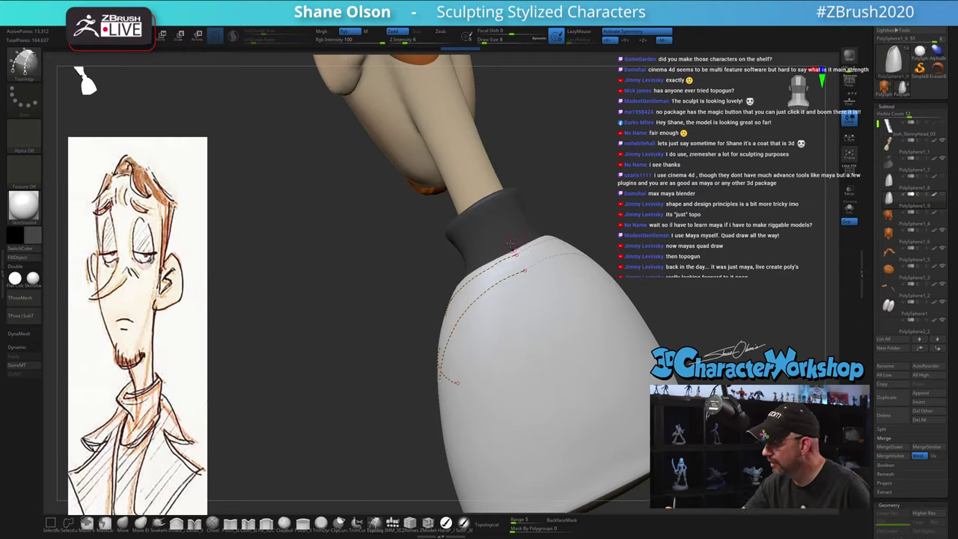
drag(528, 280, 532, 286)
mouse_move(532, 386)
right_down()
mouse_move(556, 361)
mouse_move(524, 364)
right_up()
drag(449, 282, 484, 333)
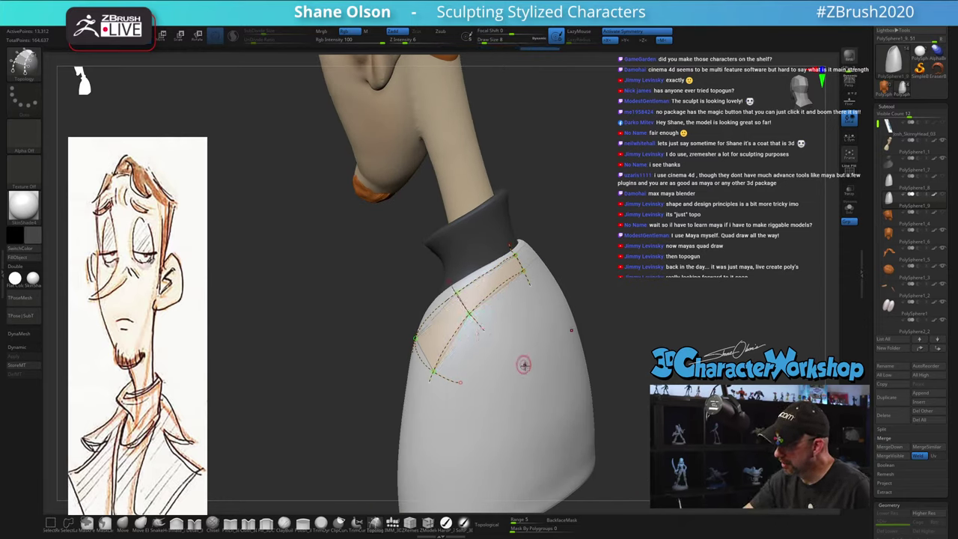
mouse_move(524, 364)
right_down()
mouse_move(530, 370)
mouse_move(527, 359)
right_up()
drag(503, 311, 505, 315)
drag(487, 257, 521, 304)
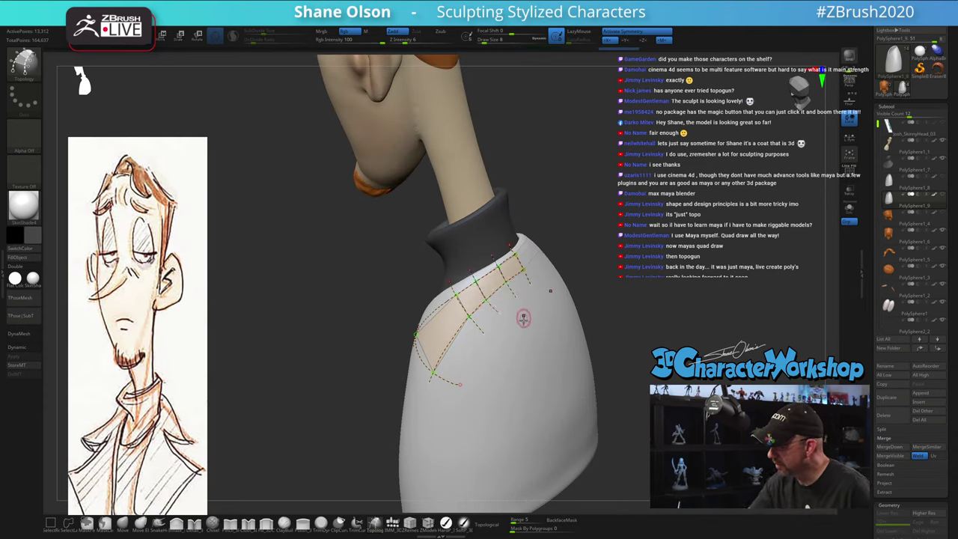
right_drag(537, 380, 528, 358)
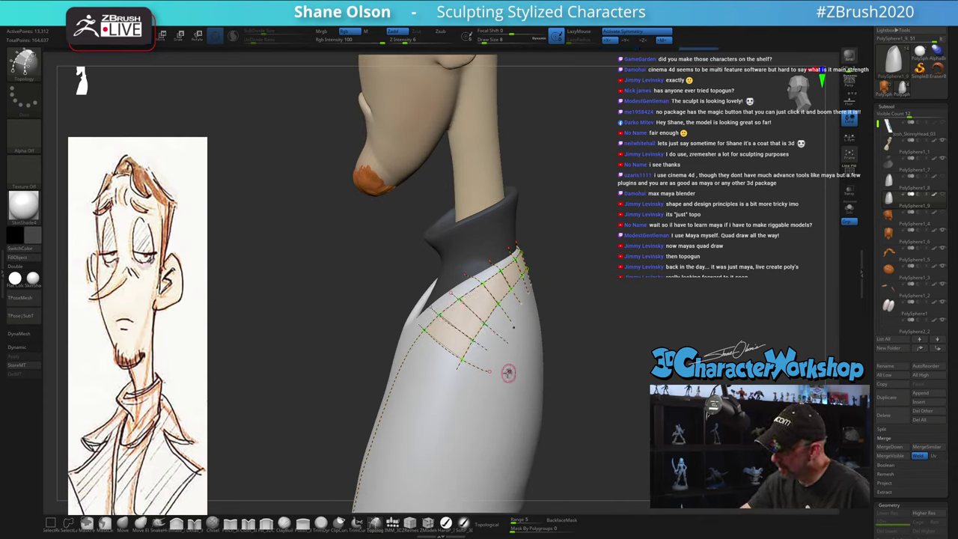
Draw an inner curve lengthwise through the collar strip, parallel to its neckline edge, from the shoulder to the front
mouse_move(557, 404)
mouse_down()
mouse_move(573, 387)
mouse_move(590, 393)
mouse_move(629, 350)
mouse_move(615, 296)
mouse_move(645, 239)
mouse_up()
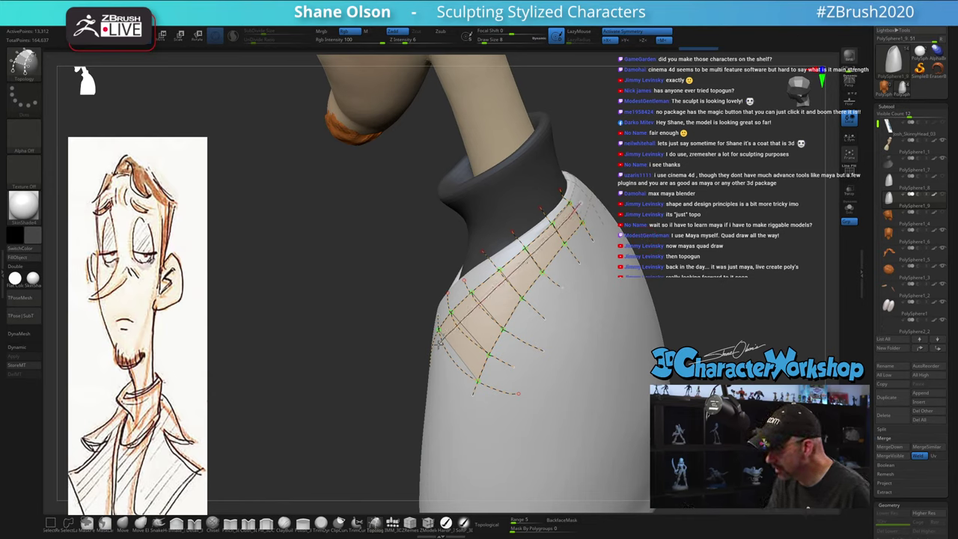
drag(438, 342, 435, 347)
drag(659, 470, 737, 462)
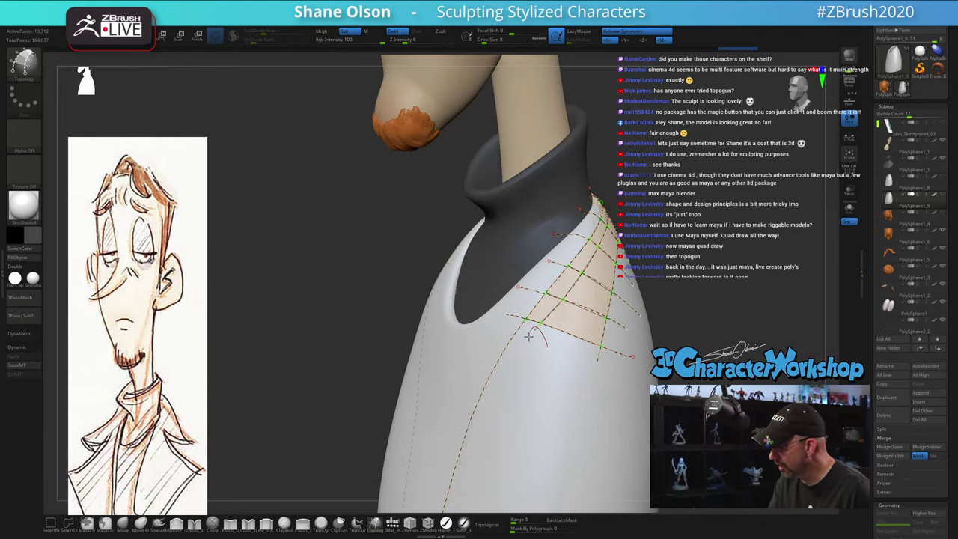
ctrl+right_drag(598, 419, 591, 357)
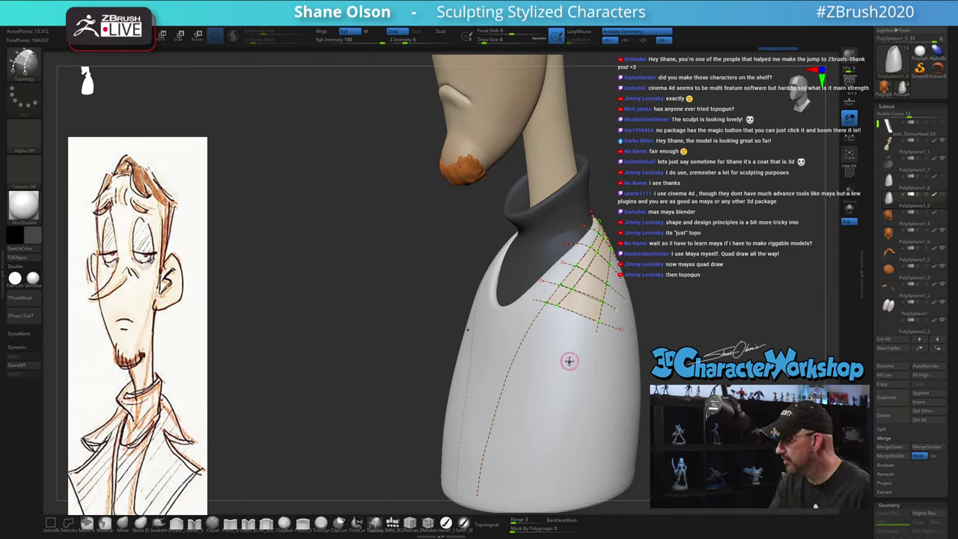
Extend the inner collar curve down the front of the shirt to the hem, parallel to the front edge curve
right_drag(571, 362, 562, 381)
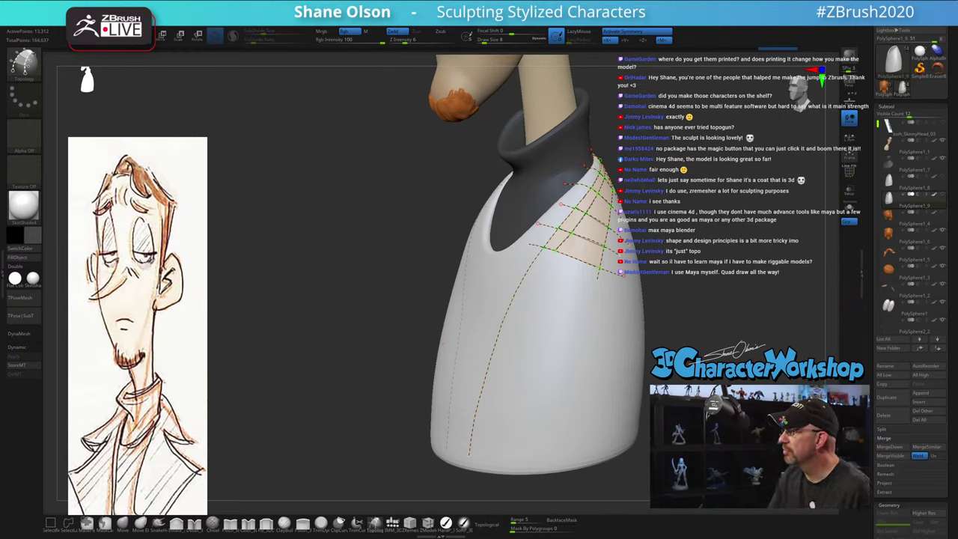
right_drag(560, 382, 536, 364)
alt+right_drag(680, 323, 650, 372)
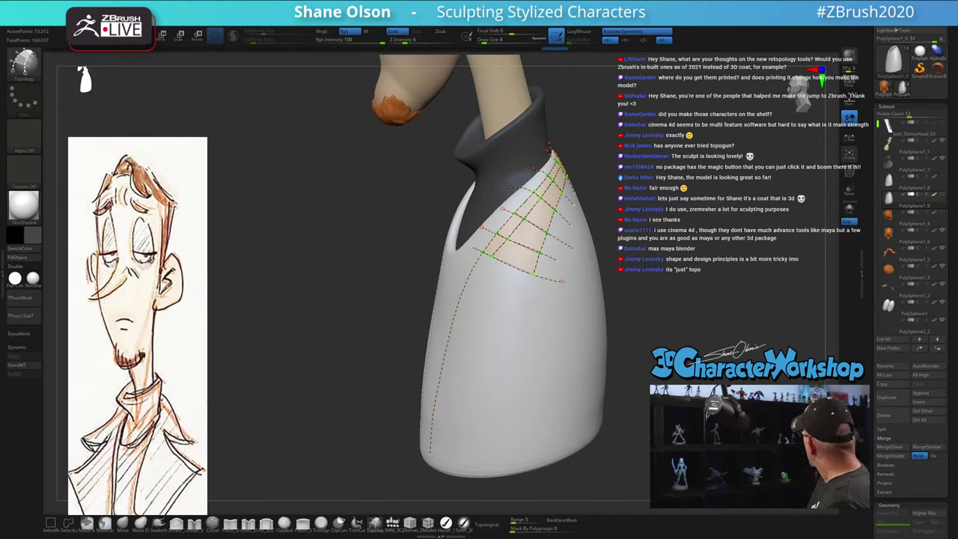
drag(615, 312, 571, 313)
alt+right_drag(518, 320, 529, 265)
drag(500, 218, 416, 419)
mouse_move(664, 374)
mouse_down()
mouse_move(615, 374)
mouse_move(649, 374)
mouse_move(645, 362)
mouse_up()
mouse_move(674, 310)
alt+mouse_down()
mouse_move(666, 341)
mouse_move(673, 327)
mouse_move(665, 323)
alt+mouse_up()
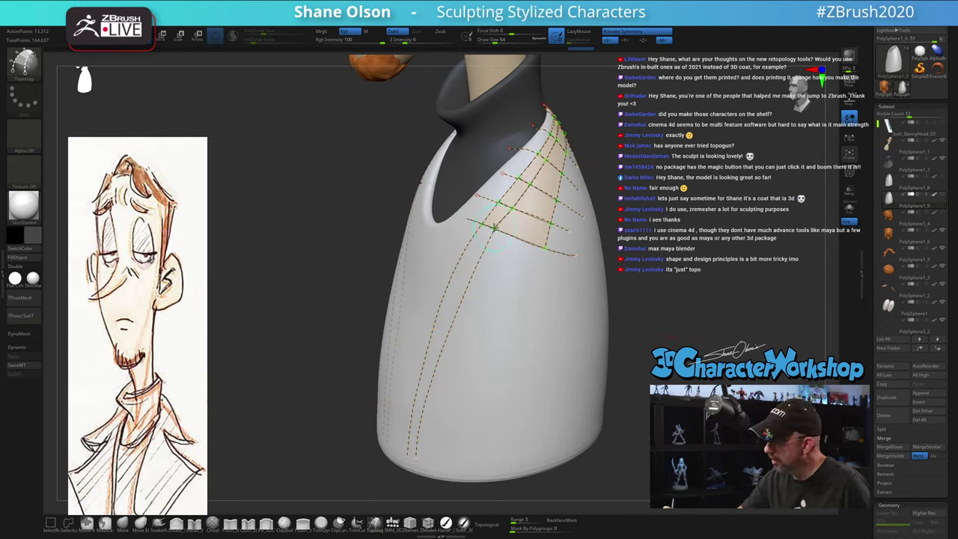
Outline the lapel with one curve from the collar notch out to the lapel tip and another down to the hem
drag(492, 227, 569, 306)
drag(612, 351, 603, 324)
mouse_move(583, 263)
mouse_down()
mouse_move(483, 372)
mouse_move(449, 431)
mouse_up()
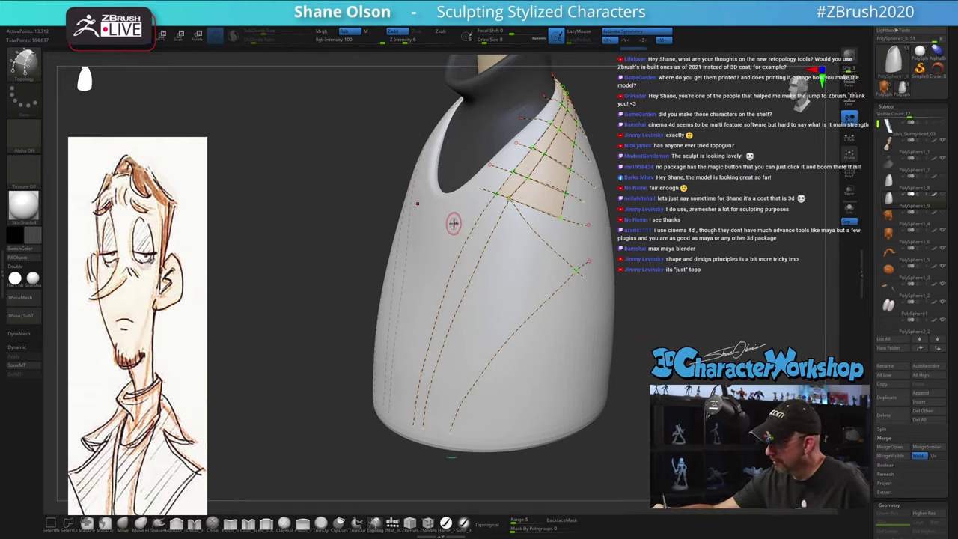
Draw five cross curves over the lapel from below the notch to the hem, dividing it into faces
drag(451, 222, 558, 323)
drag(664, 382, 700, 352)
drag(428, 274, 561, 340)
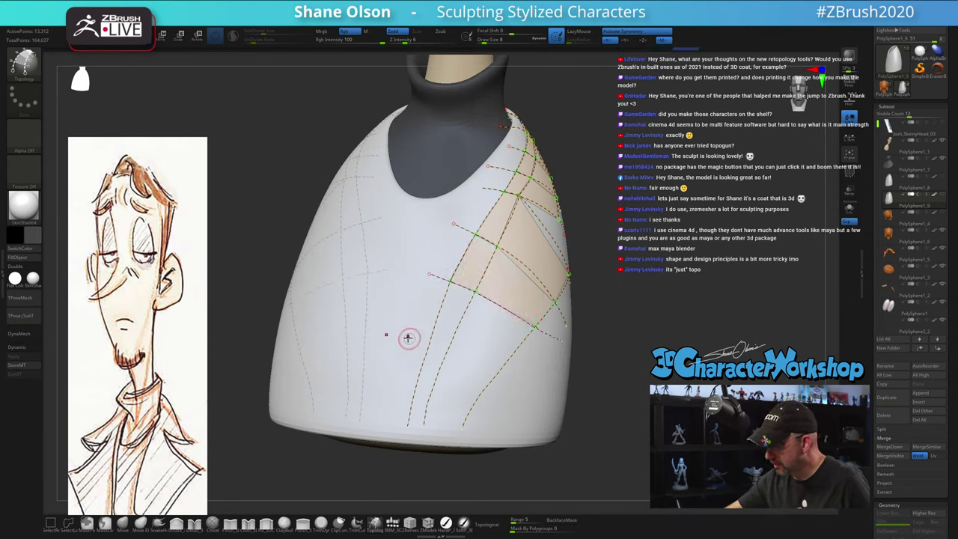
drag(410, 337, 535, 369)
drag(404, 390, 515, 401)
drag(399, 418, 490, 428)
mouse_move(620, 406)
mouse_down()
mouse_move(608, 415)
mouse_move(631, 410)
mouse_up()
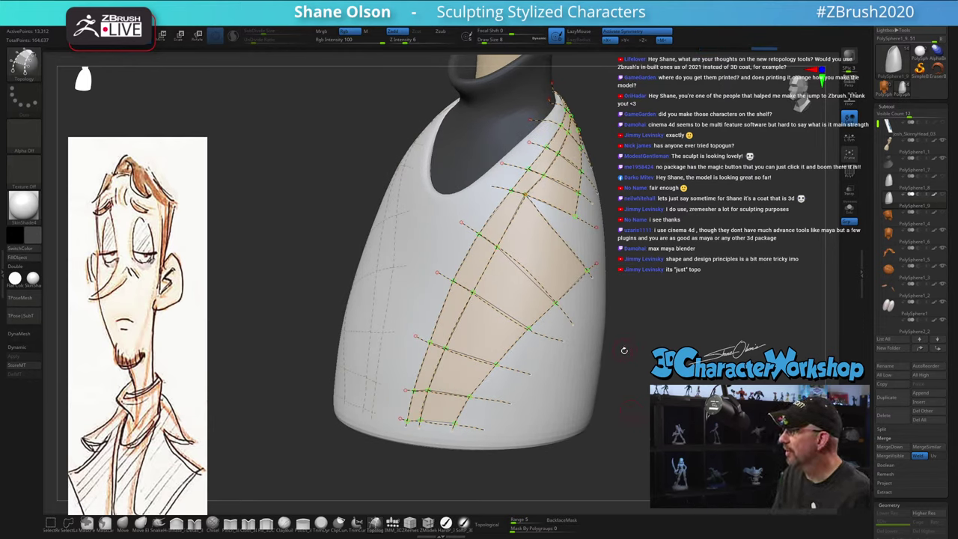
Trim the stray curve ends and generate the collar and lapel mesh from the curves with a draw size of 1
drag(639, 357, 677, 383)
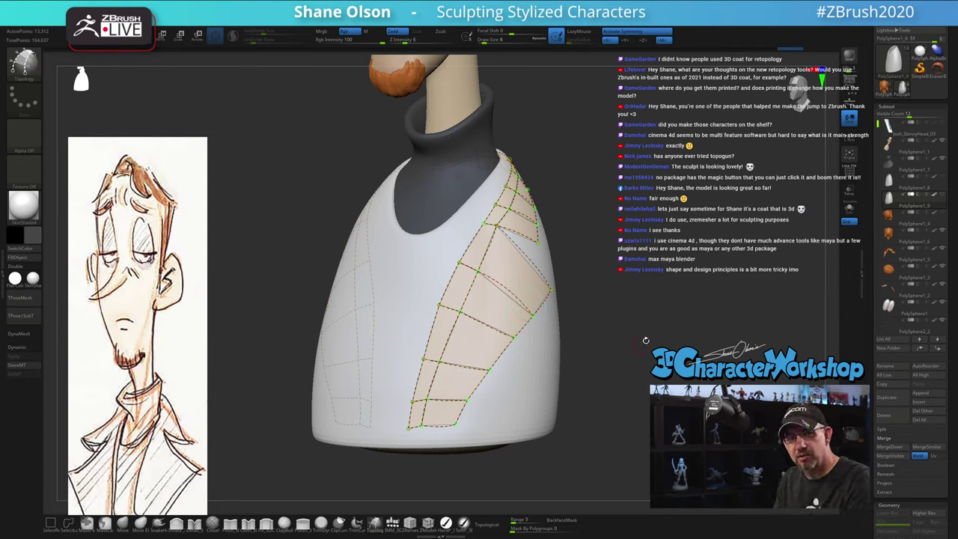
drag(646, 346, 647, 349)
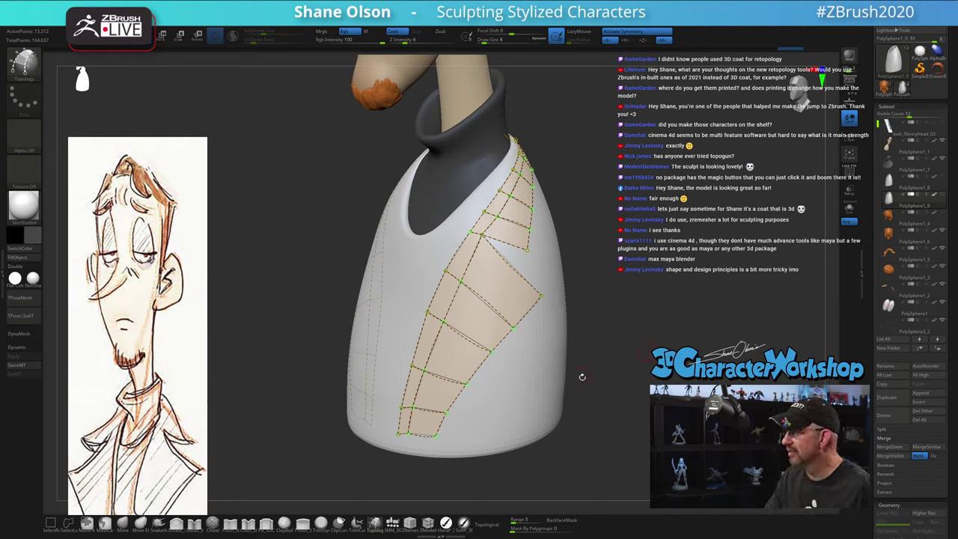
mouse_move(583, 377)
mouse_down()
mouse_move(636, 313)
mouse_move(601, 361)
mouse_move(628, 396)
mouse_move(618, 404)
mouse_move(597, 390)
mouse_up()
drag(614, 351, 585, 355)
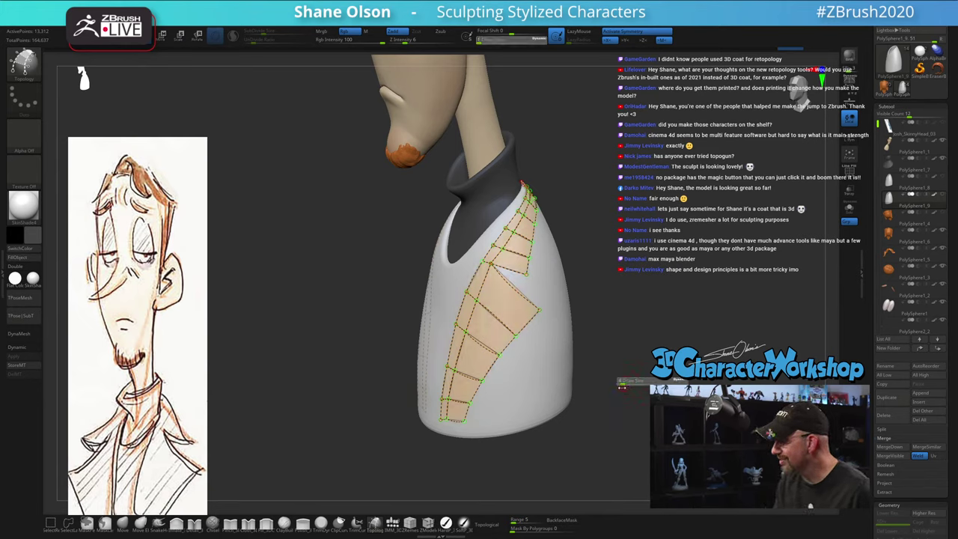
click(526, 353)
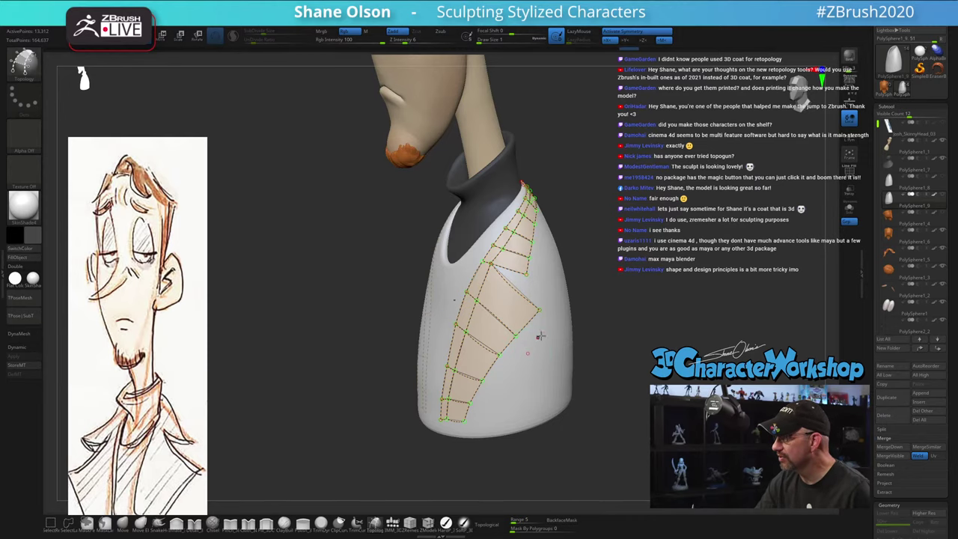
click(535, 389)
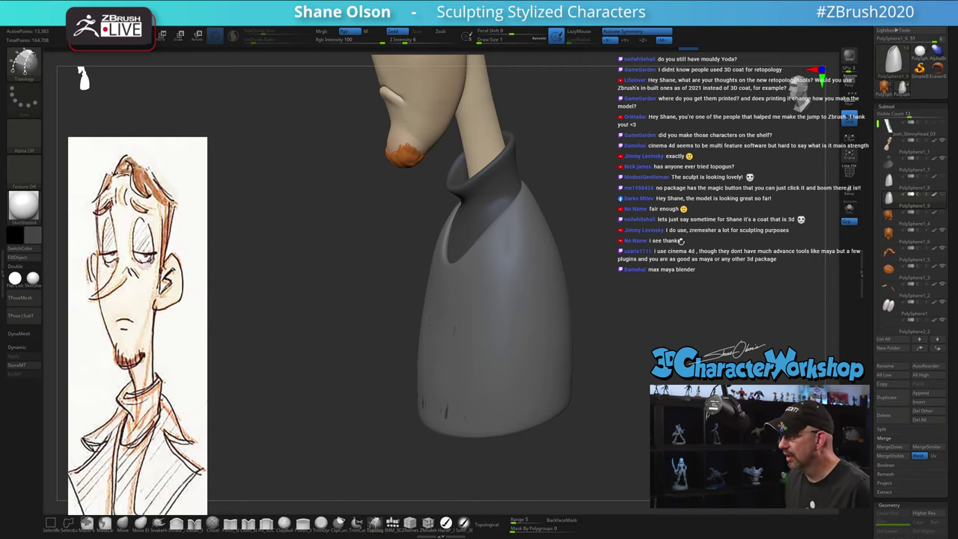
Split the unmasked collar and lapel mesh into its own subtool and isolate it with its wireframe shown
key(3)
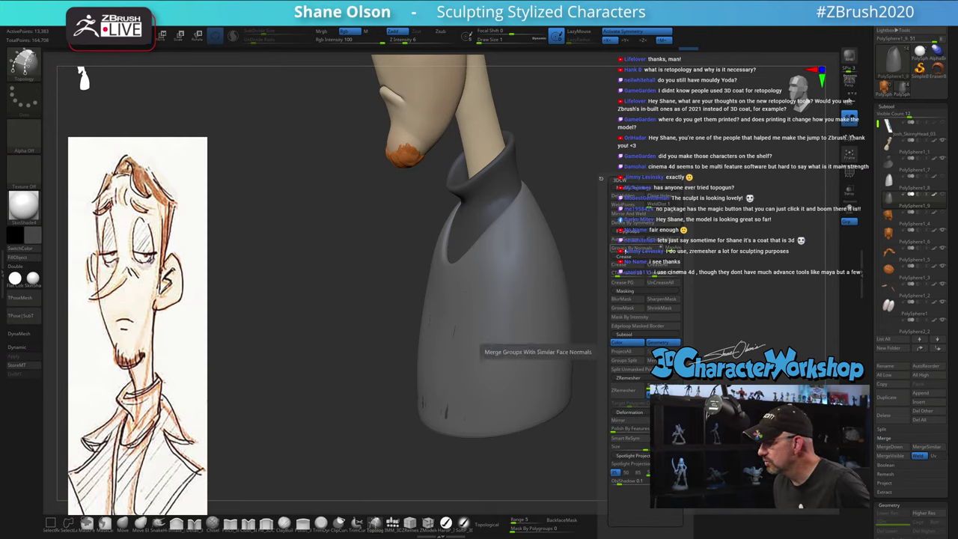
click(638, 376)
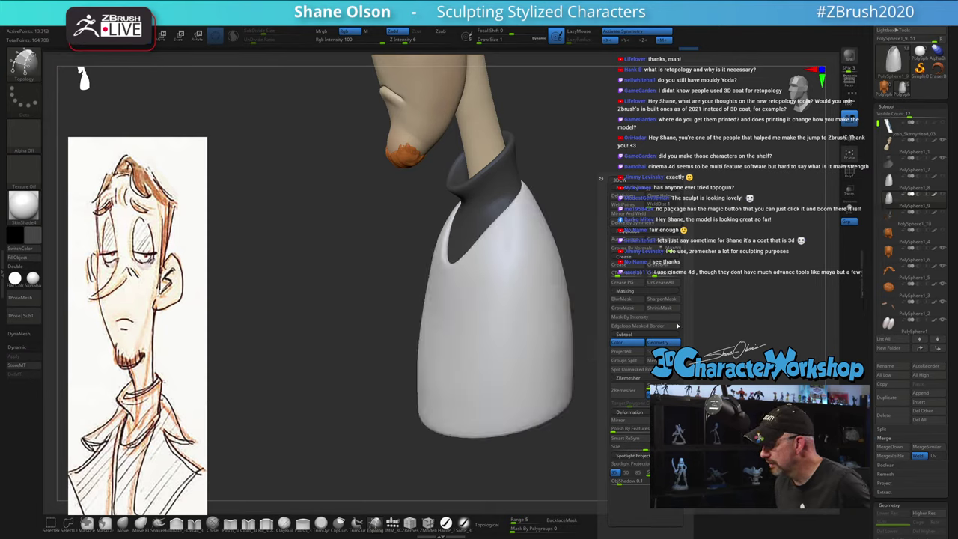
key(Down)
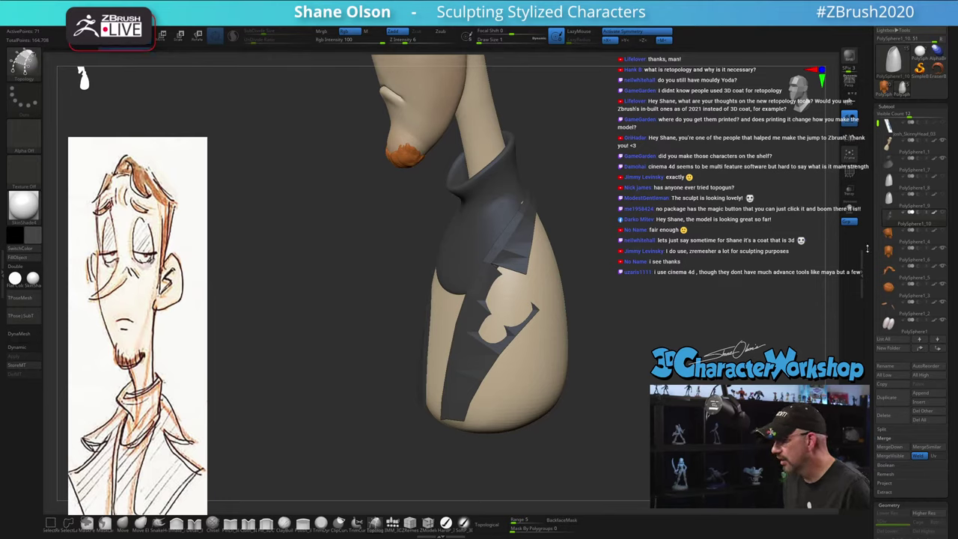
click(848, 208)
mouse_move(667, 262)
mouse_down()
mouse_move(720, 273)
mouse_move(651, 292)
mouse_move(668, 312)
mouse_move(674, 262)
mouse_up()
key(shift+f)
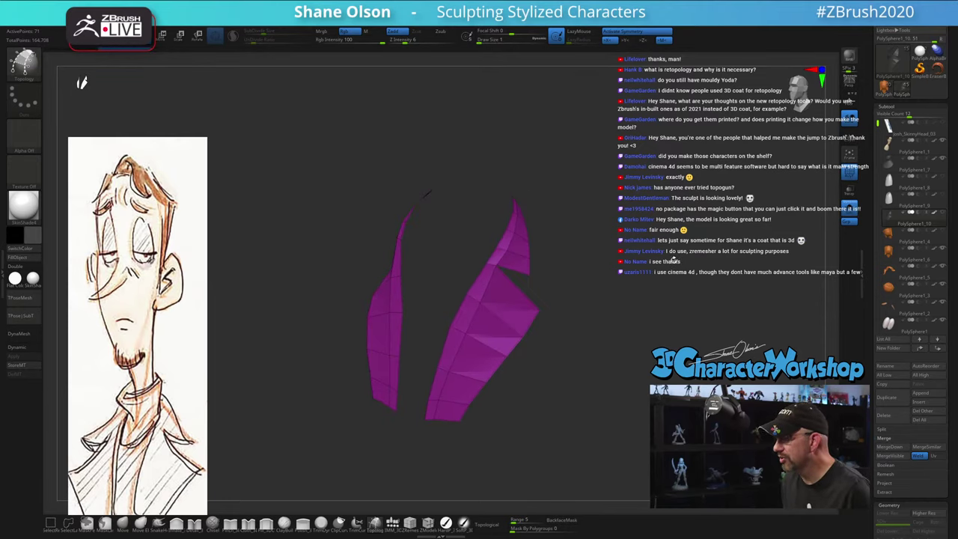
Turn on double-sided display for the collar and lapel mesh and uncrease all its edges
drag(638, 315, 642, 394)
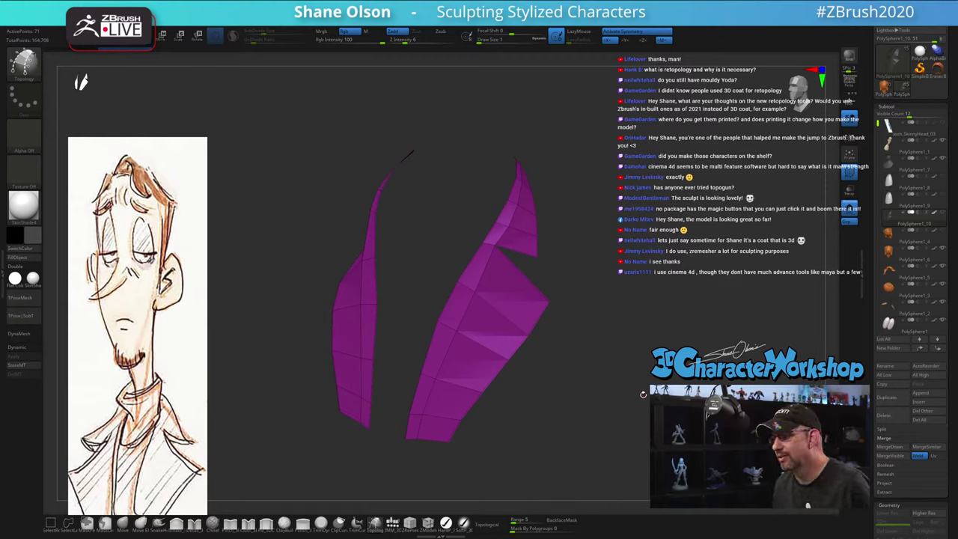
drag(643, 394, 262, 329)
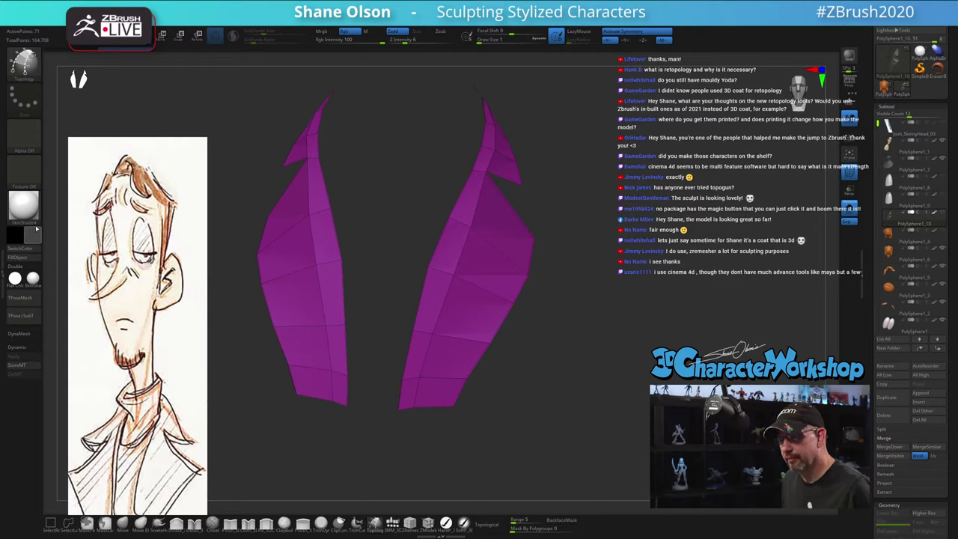
click(22, 266)
mouse_move(598, 284)
mouse_down()
mouse_move(610, 287)
mouse_move(578, 282)
mouse_move(615, 281)
mouse_move(604, 242)
mouse_move(590, 280)
mouse_up()
key(2)
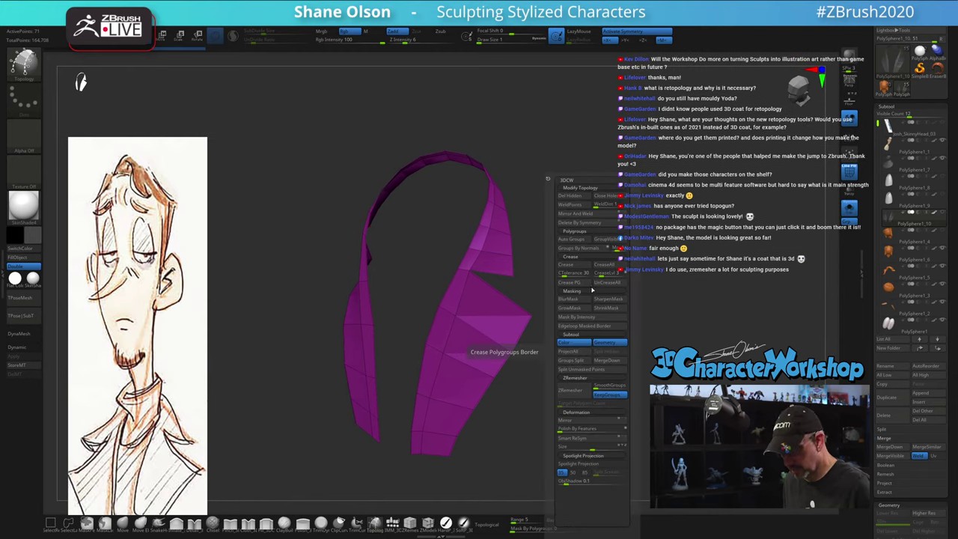
click(616, 283)
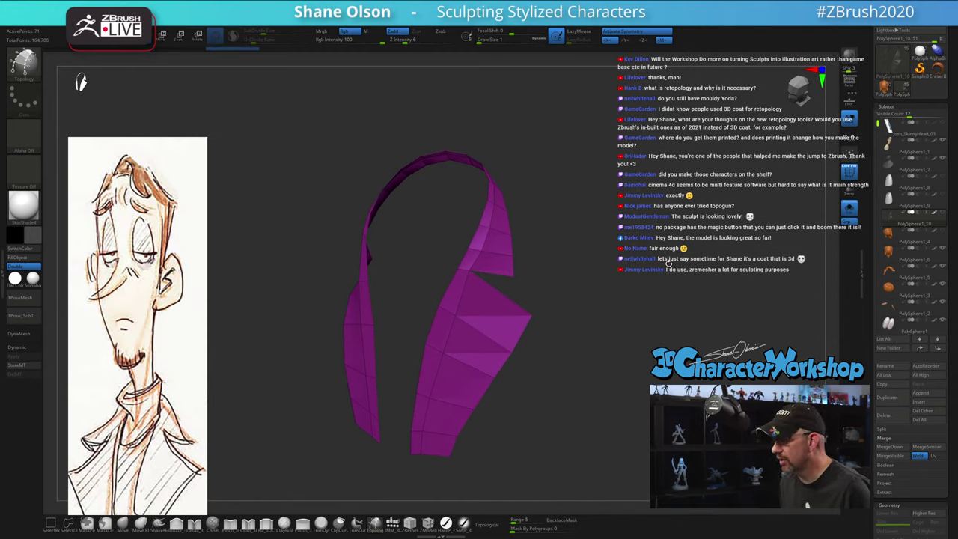
Turn on dynamic subdivision for the collar and lapel mesh, and bring the other subtools and the white shirt copy back into view
key(d)
mouse_move(629, 309)
mouse_down()
mouse_move(625, 297)
mouse_move(561, 292)
mouse_move(657, 287)
mouse_up()
click(850, 210)
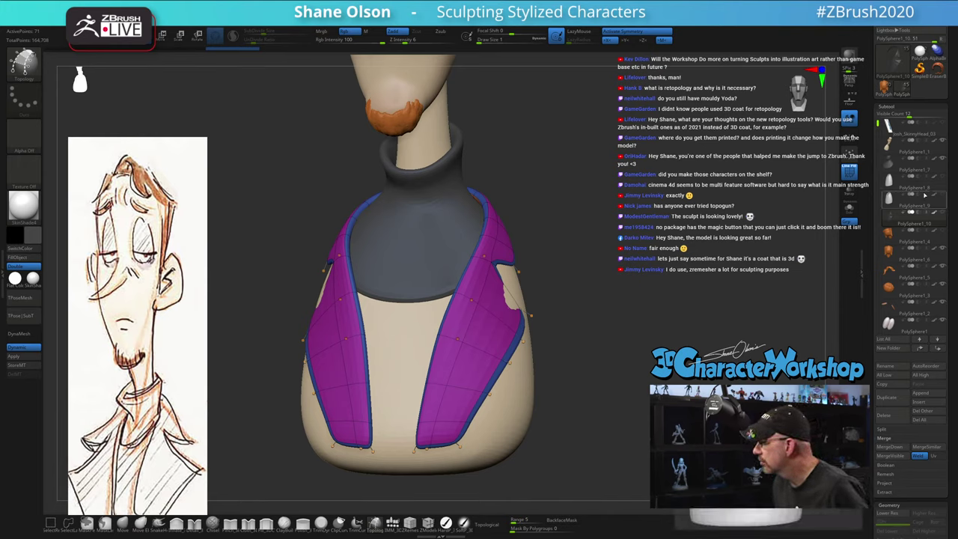
click(941, 198)
mouse_move(619, 292)
alt+mouse_down()
mouse_move(619, 265)
mouse_move(622, 275)
alt+mouse_up()
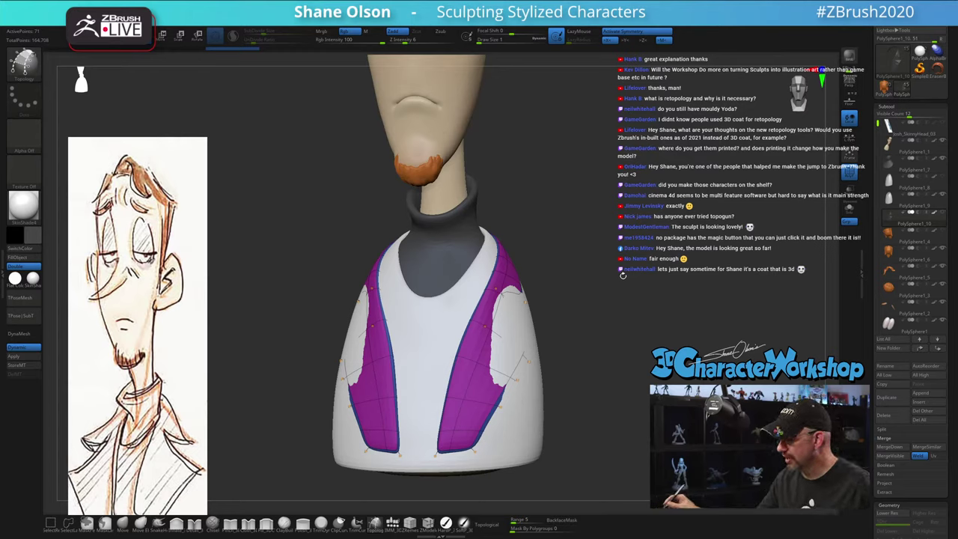
Choose the Move brush with a draw size of 51 and pull the lapel's outer edge away from the shirt
click(123, 523)
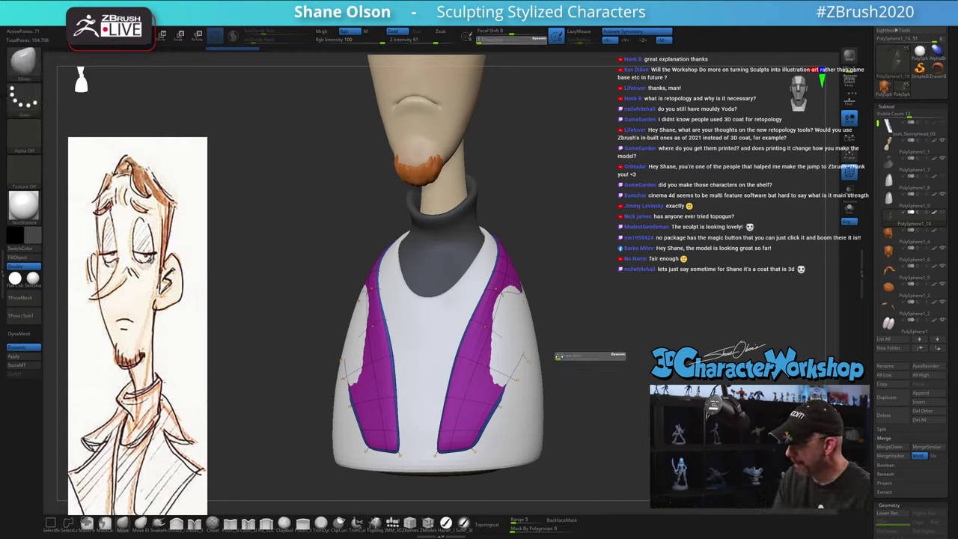
drag(567, 358, 586, 352)
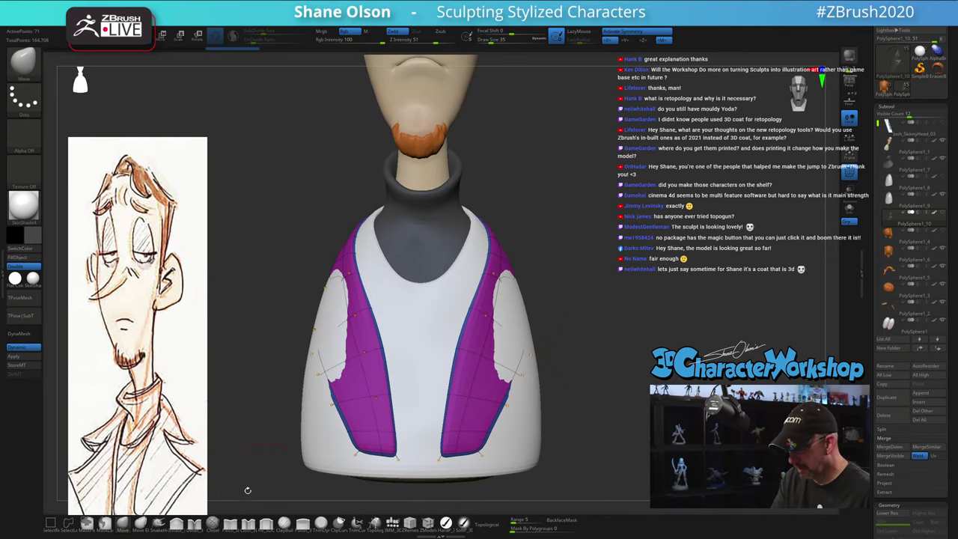
key(s)
drag(577, 320, 584, 318)
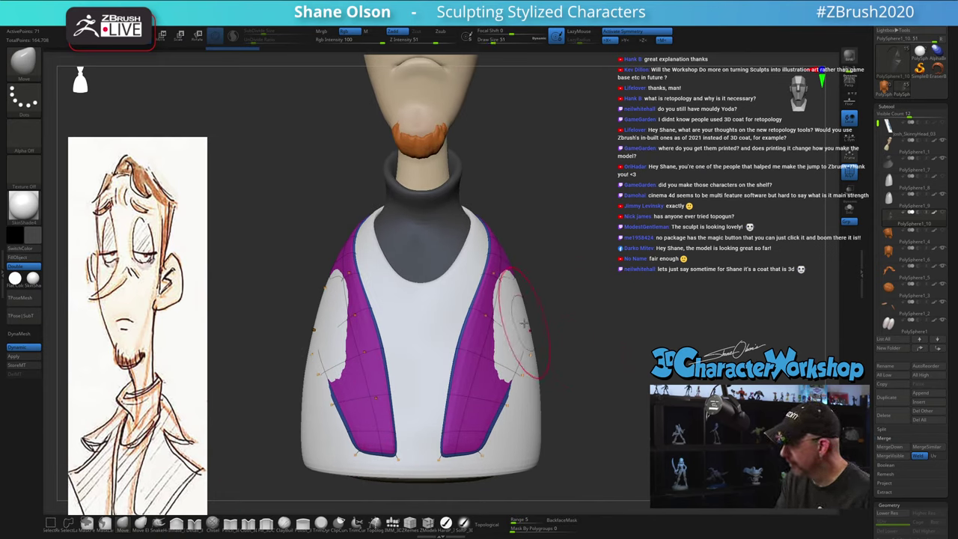
mouse_move(523, 323)
mouse_down()
mouse_move(551, 332)
mouse_move(549, 301)
mouse_up()
Show the lapels without subdivision smoothing and pull their outer corners outward using a draw size of 23
key(s)
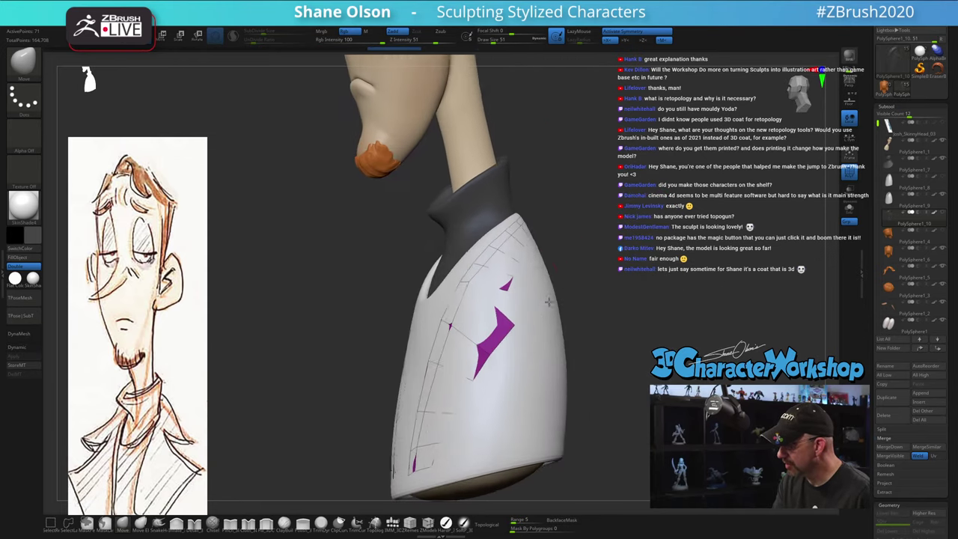
right_drag(549, 301, 554, 310)
key(s)
drag(536, 308, 515, 308)
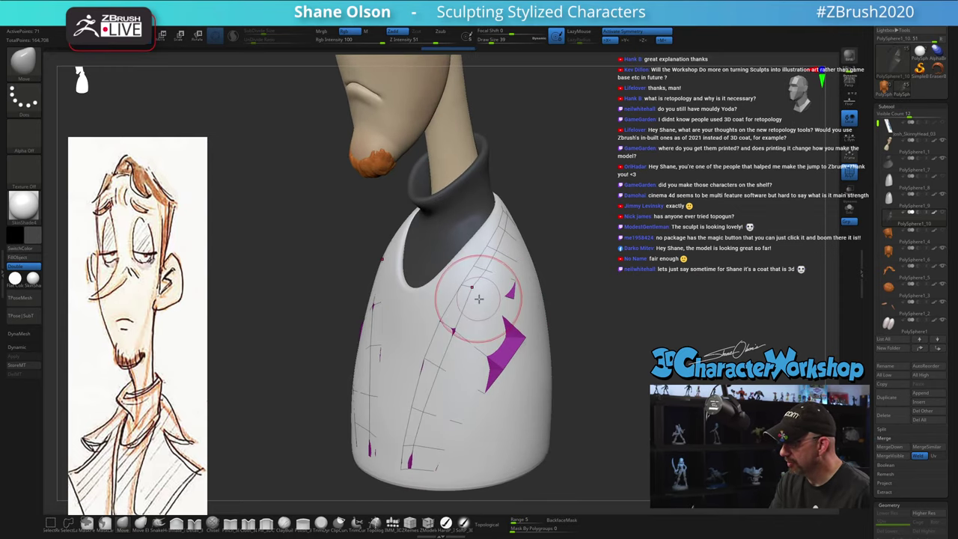
key([)
key([)
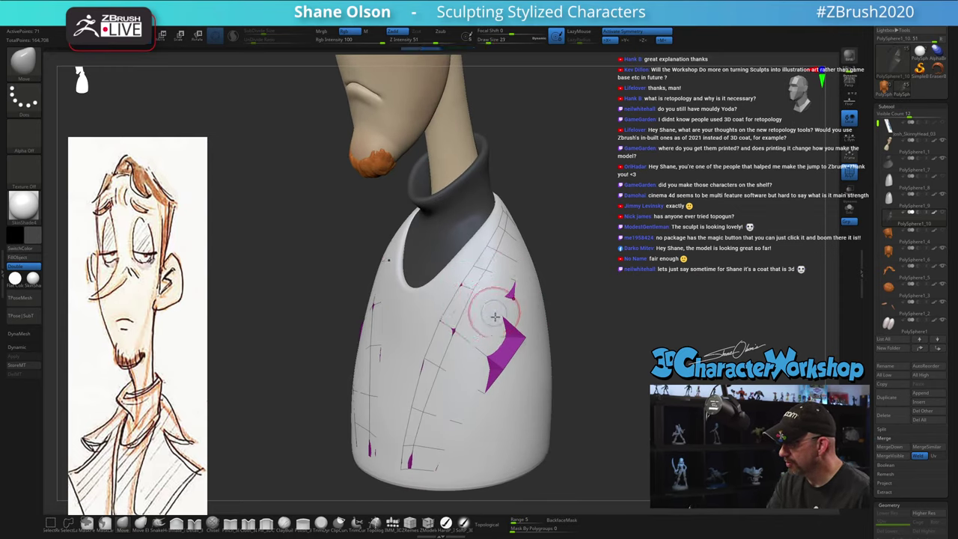
right_drag(494, 316, 513, 308)
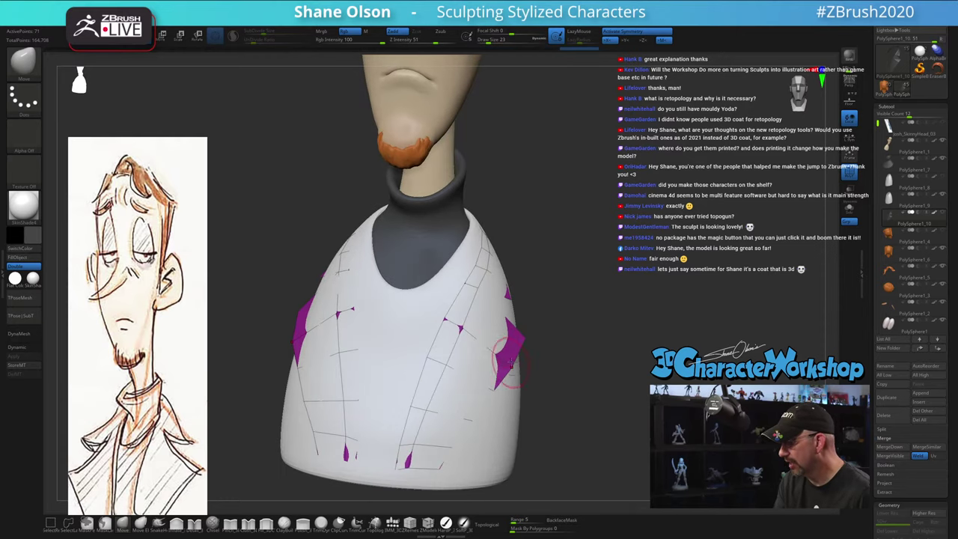
drag(530, 322, 538, 314)
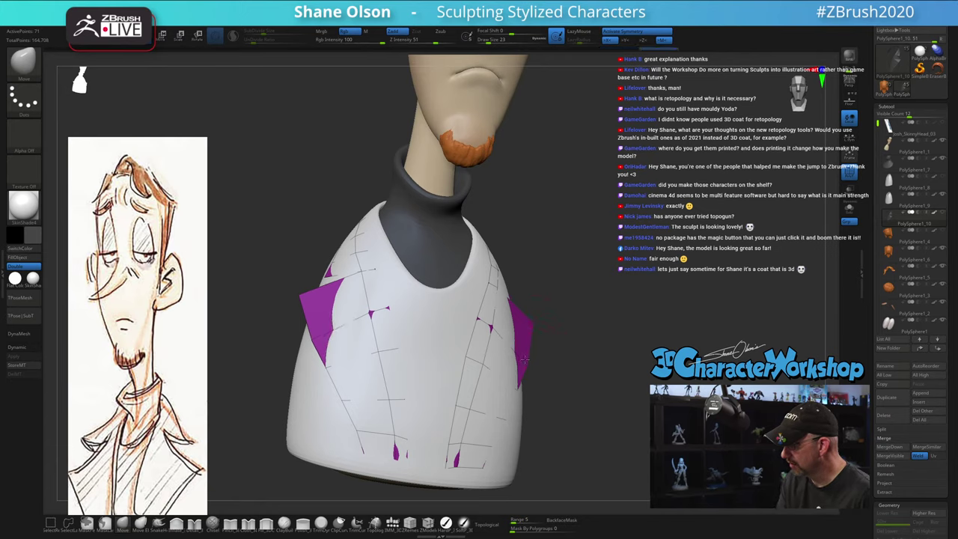
Move the collar and lapel mesh forward off the white shirt with the gizmo, and return to the Move brush
key(w)
drag(554, 372, 523, 382)
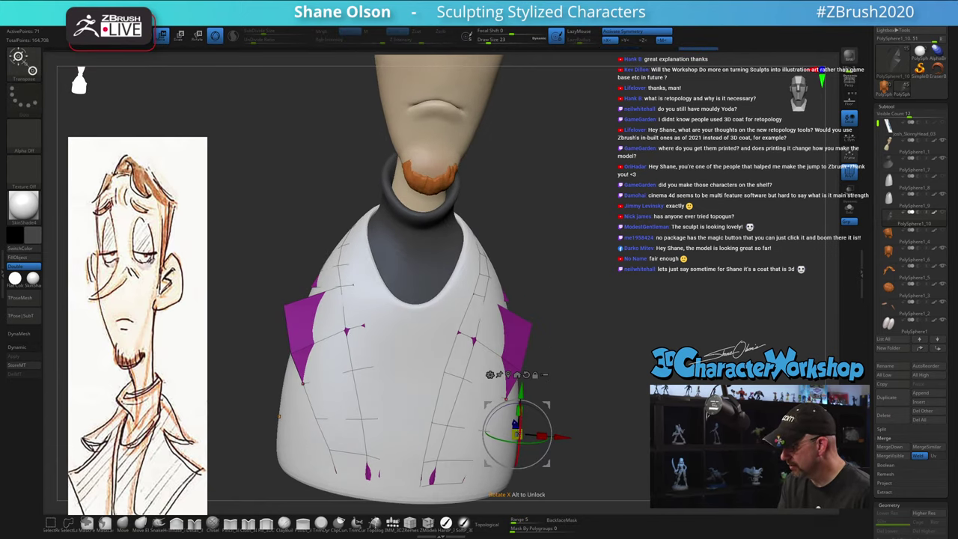
mouse_move(517, 434)
mouse_down()
mouse_move(576, 379)
mouse_move(566, 387)
mouse_move(582, 322)
mouse_move(591, 323)
mouse_up()
key(q)
Reshape the collar's outer edge along the shoulder and its pointed corner with a draw size of 16
mouse_move(525, 287)
mouse_down()
mouse_move(550, 259)
mouse_move(553, 271)
mouse_up()
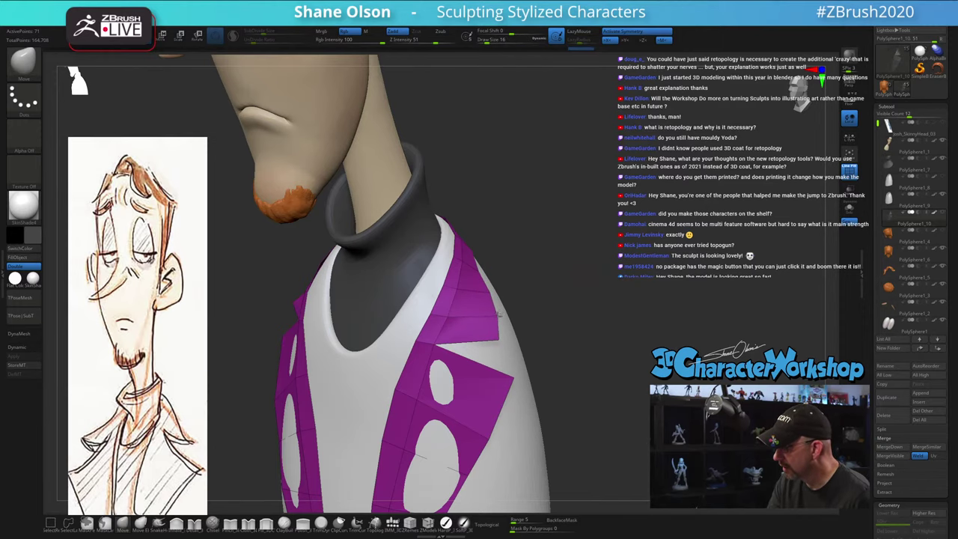
drag(499, 315, 500, 272)
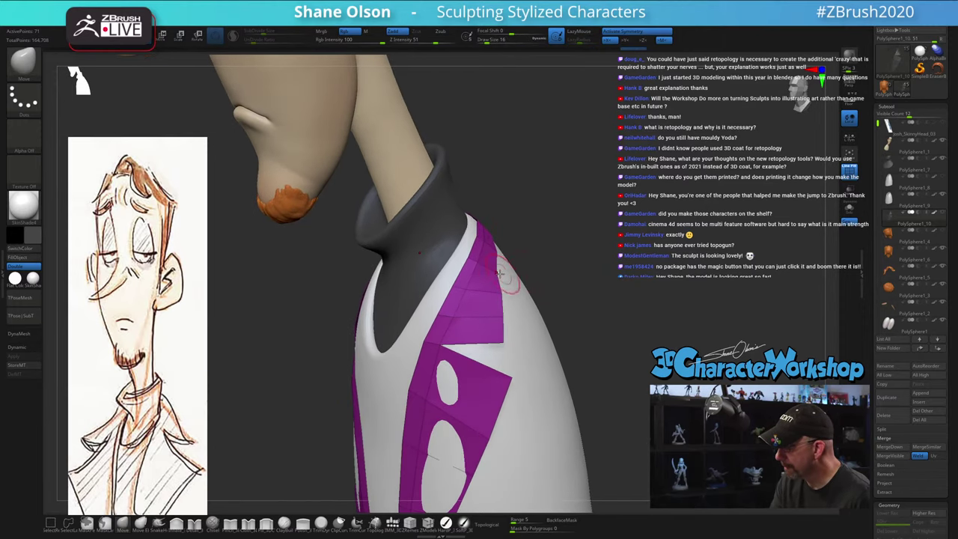
mouse_move(536, 225)
mouse_down()
mouse_move(519, 306)
mouse_move(486, 330)
mouse_move(498, 302)
mouse_move(491, 310)
mouse_up()
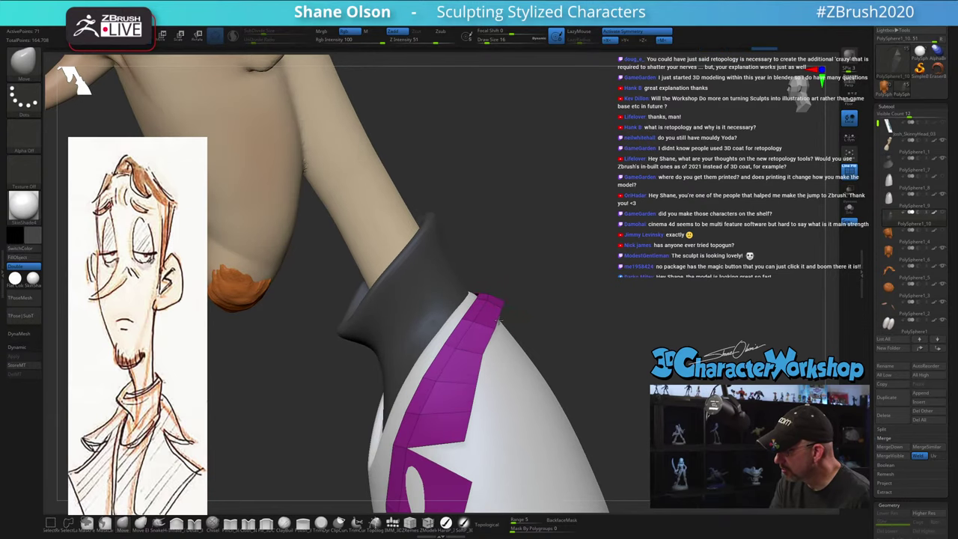
drag(480, 359, 554, 336)
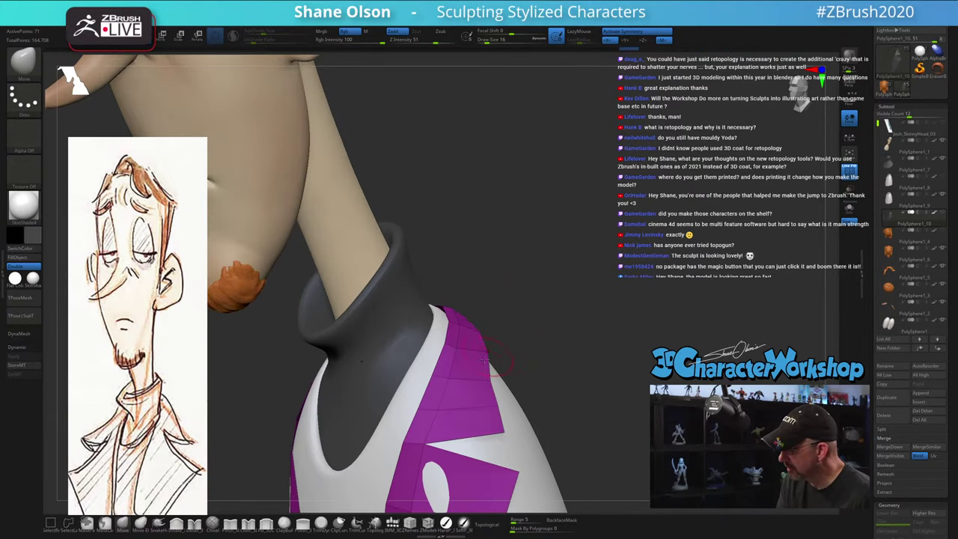
drag(552, 377, 533, 327)
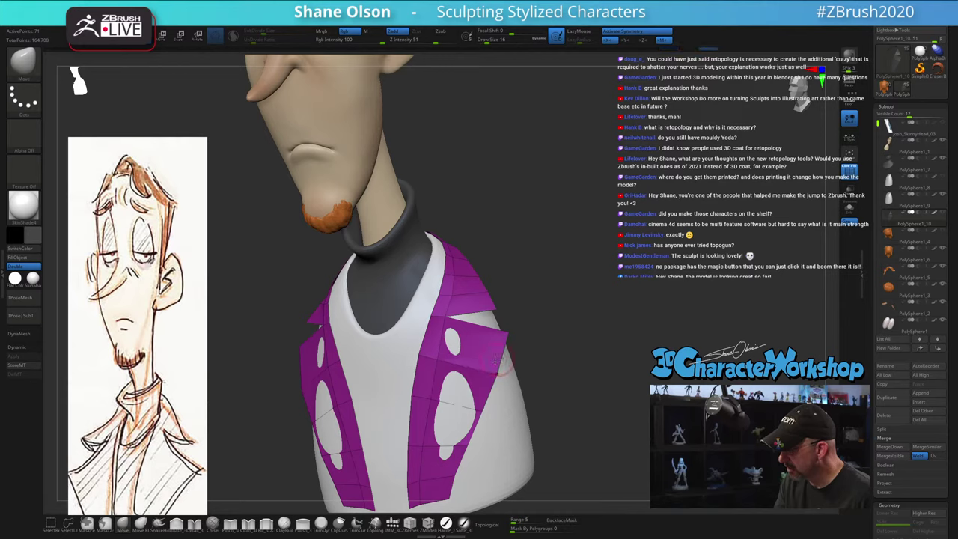
Adjust the lapel's outer corner and side edge points so the lapels flare out evenly beyond the shirt
drag(515, 367, 558, 373)
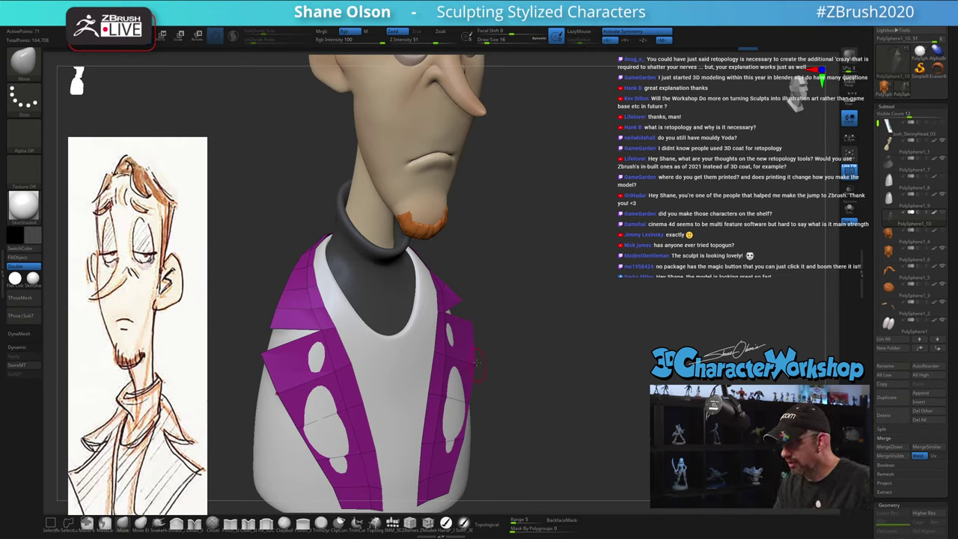
alt+drag(544, 432, 535, 399)
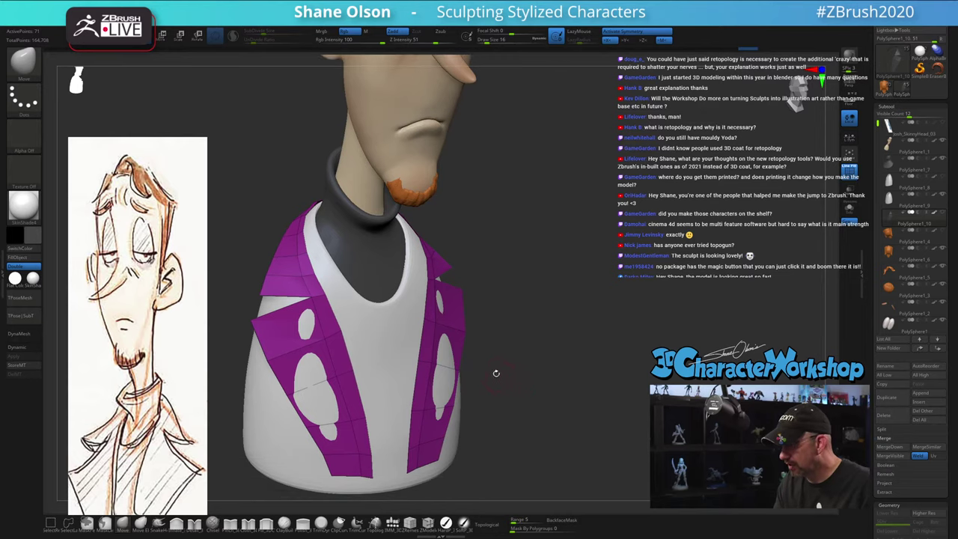
drag(455, 368, 472, 408)
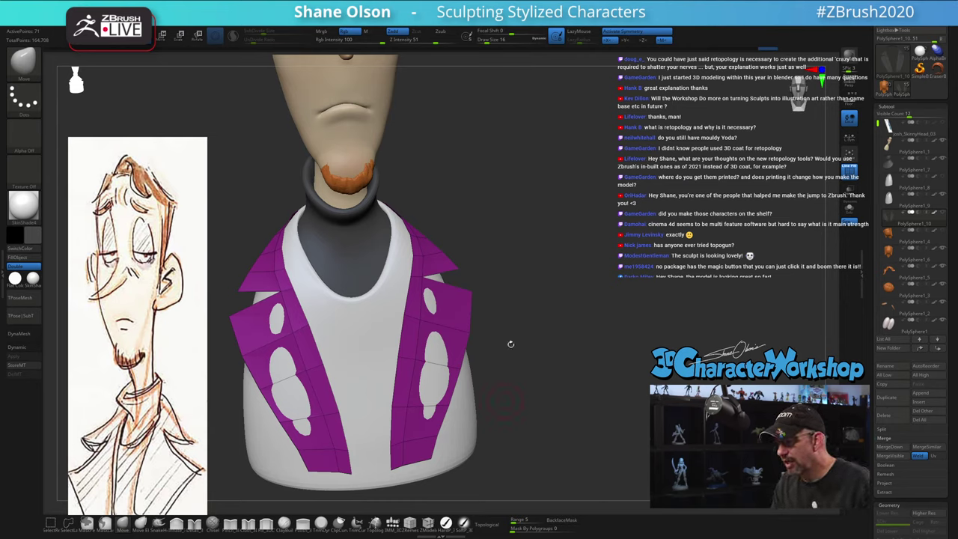
drag(510, 343, 502, 299)
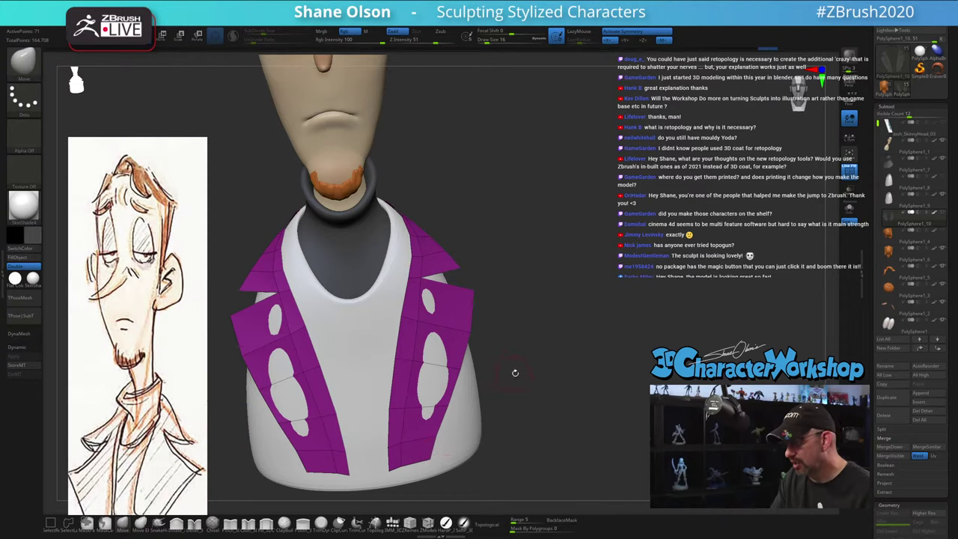
mouse_move(513, 374)
mouse_down()
mouse_move(535, 359)
mouse_move(494, 350)
mouse_up()
drag(592, 338, 510, 331)
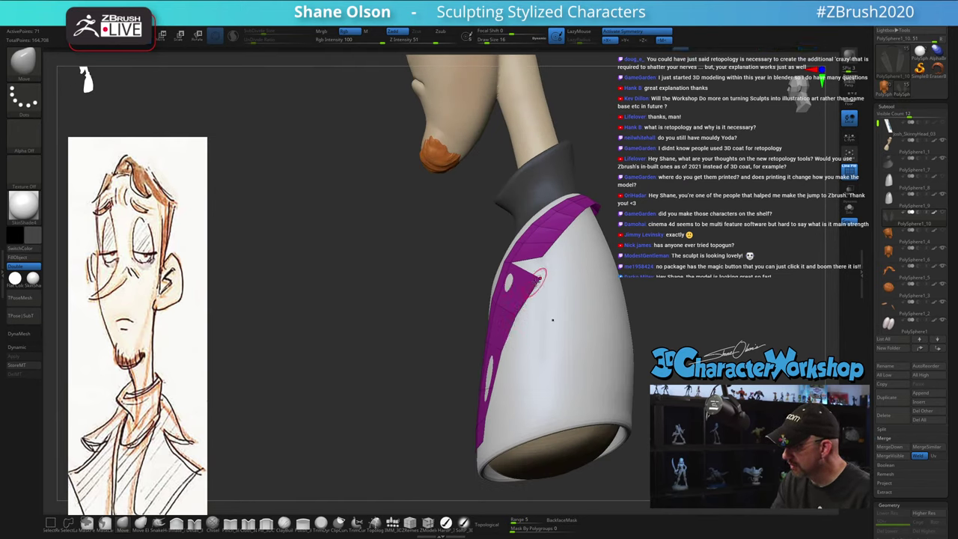
Pull the lapel's corner and inner points clear of the shirt to close the gaps where it pokes through
drag(537, 284, 528, 286)
right_drag(520, 328, 538, 320)
drag(489, 382, 479, 380)
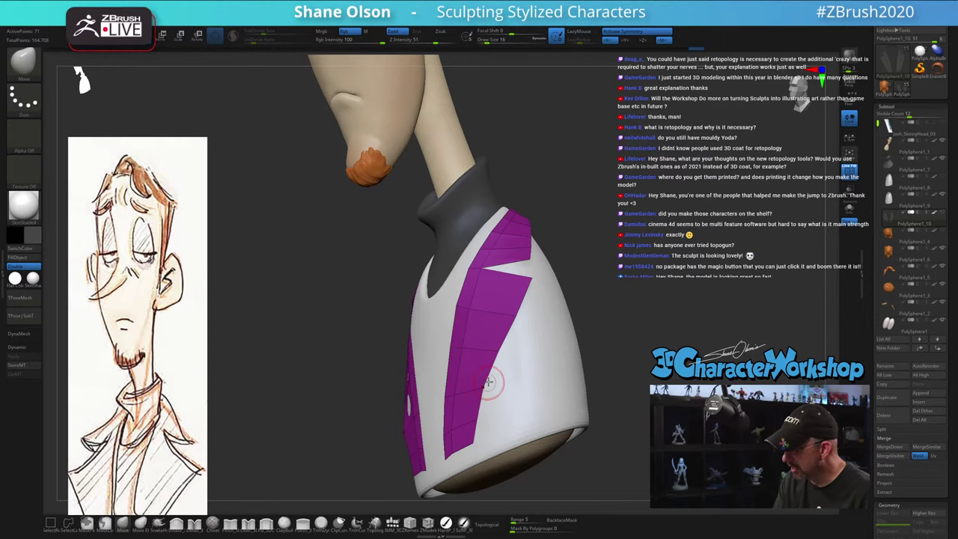
right_drag(489, 386, 529, 398)
mouse_move(468, 420)
right_down()
mouse_move(474, 441)
mouse_move(487, 439)
mouse_move(479, 421)
right_up()
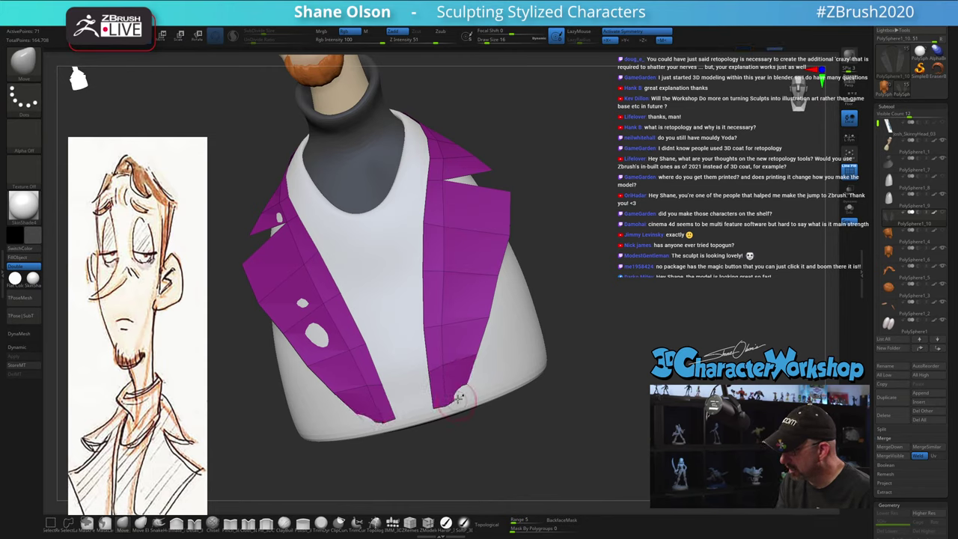
Shape the lower ends of the lapels so they taper down to the shirt's bottom hem
right_drag(474, 392, 467, 395)
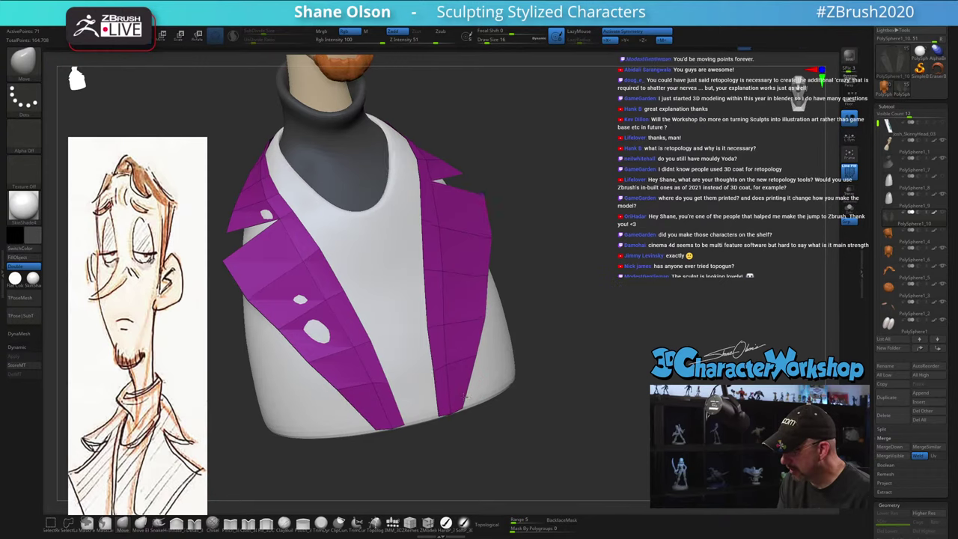
right_drag(459, 409, 461, 407)
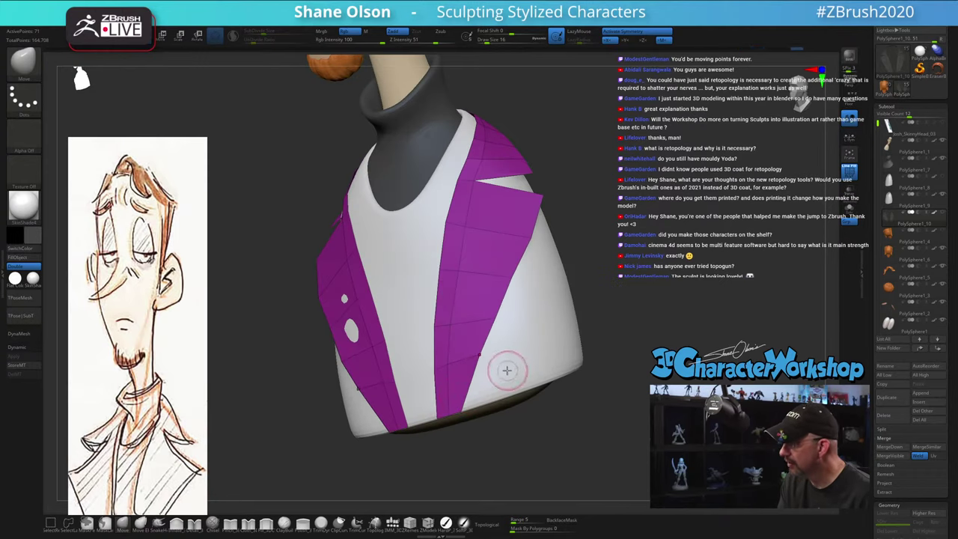
mouse_move(502, 368)
right_down()
mouse_move(502, 352)
mouse_move(517, 352)
mouse_move(495, 368)
right_up()
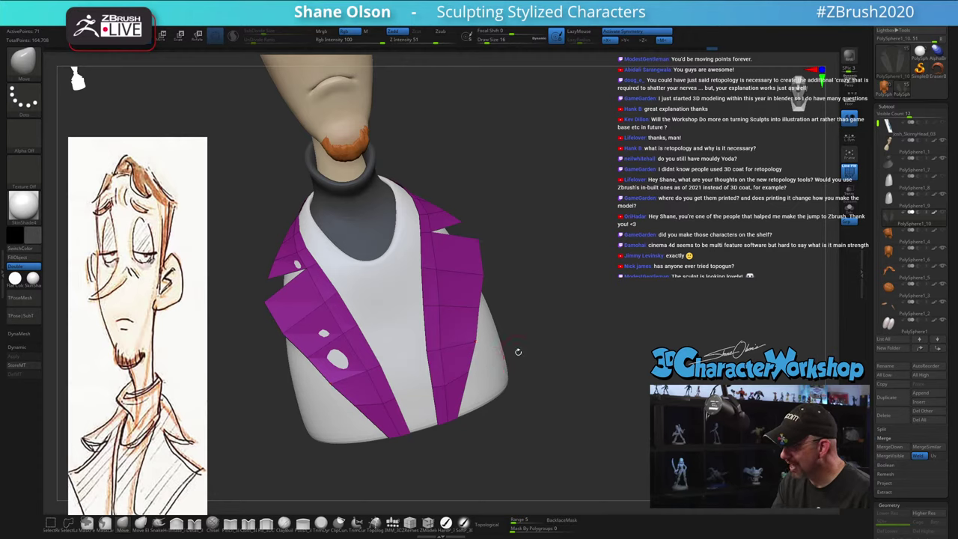
mouse_move(521, 343)
right_down()
mouse_move(490, 350)
mouse_move(488, 366)
mouse_move(503, 374)
mouse_move(488, 352)
right_up()
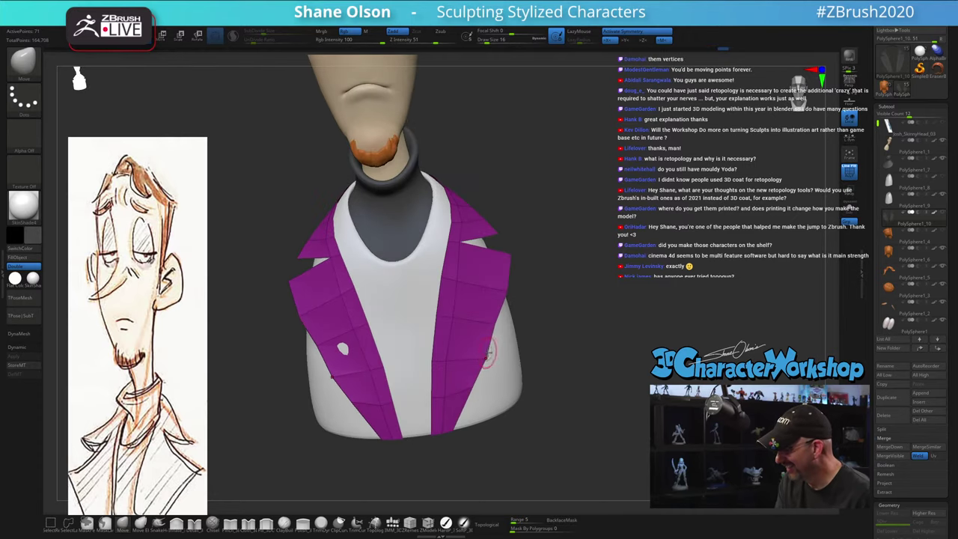
Lift the lapel's middle and outer edge points off the shirt using the Move brush at draw size 22
drag(497, 323, 494, 331)
right_drag(560, 314, 507, 317)
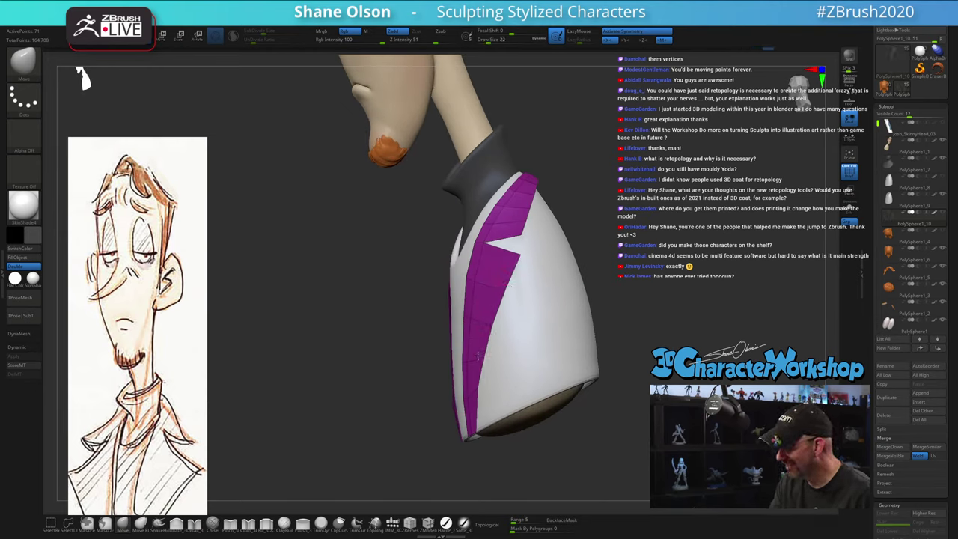
right_drag(485, 381, 474, 394)
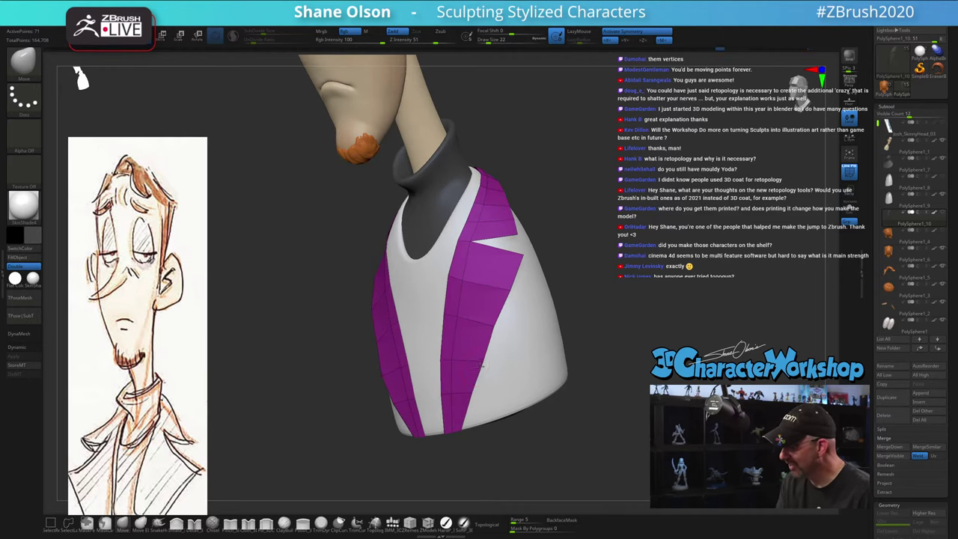
right_drag(473, 336, 478, 362)
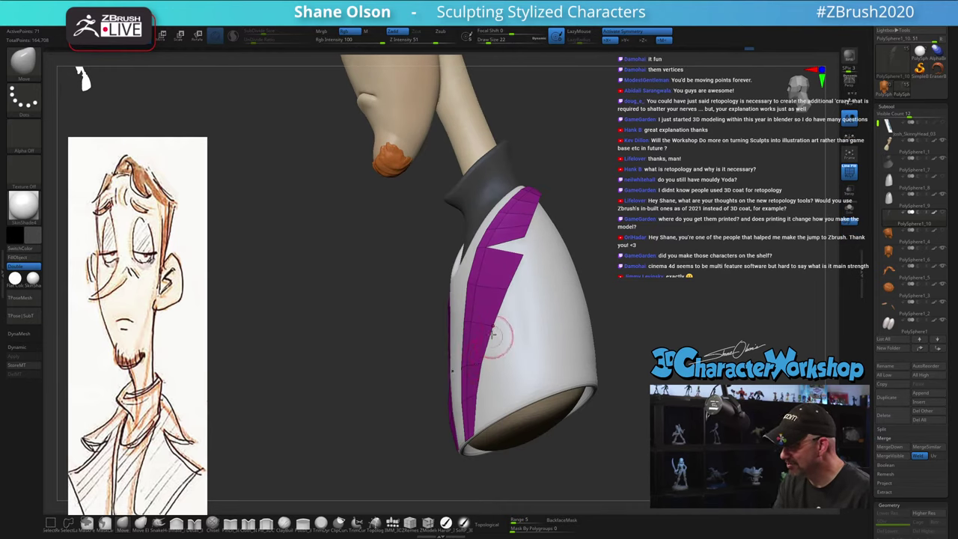
shift+right_drag(503, 331, 524, 326)
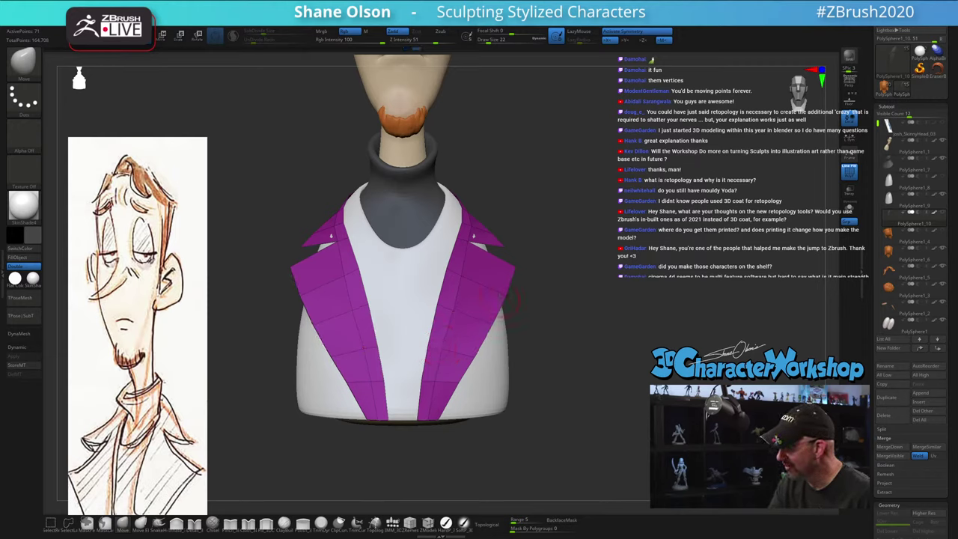
Refine the lapel's outer edge and the notch area between collar and lapel
drag(486, 320, 479, 338)
drag(561, 315, 522, 346)
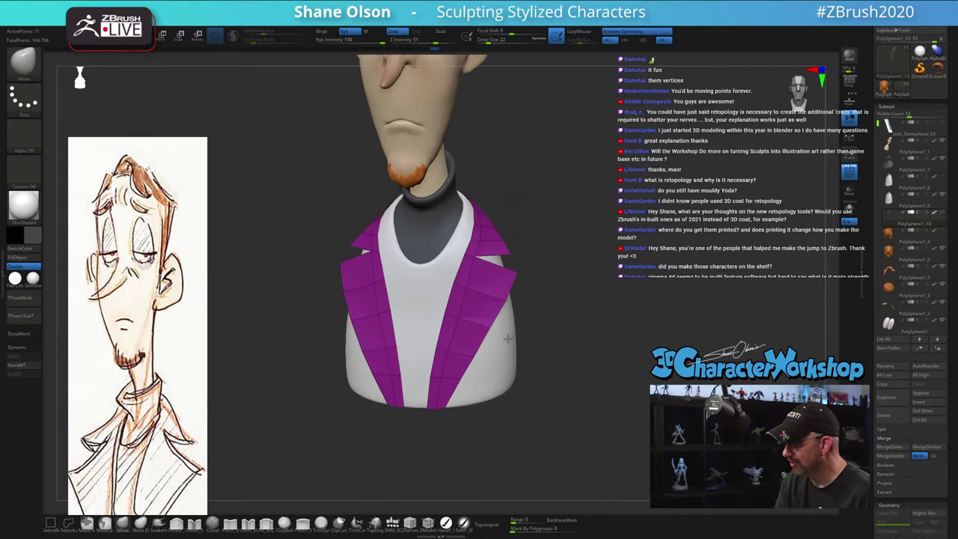
drag(510, 279, 483, 240)
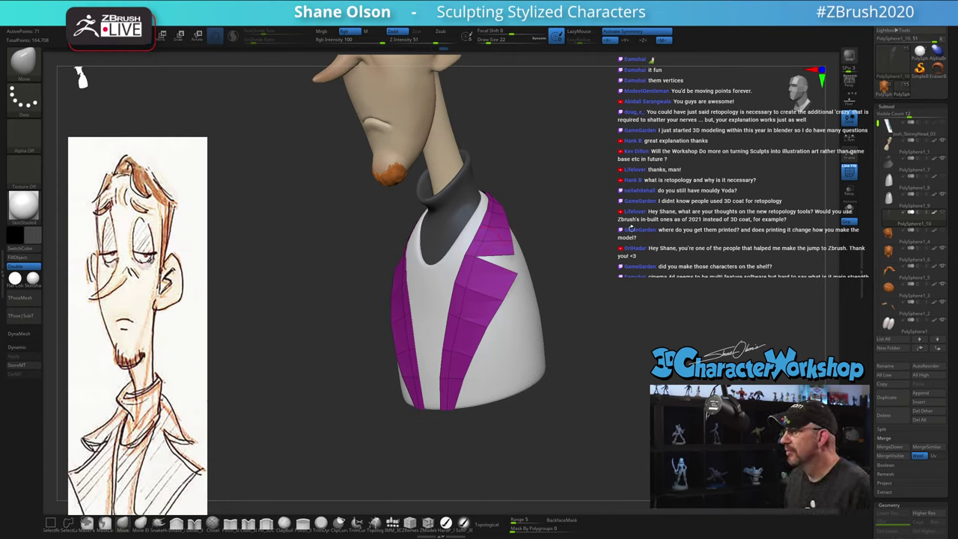
Turn the subdivision preview back on, hide the wireframe, and compare the smoothed lapels with the reference sketch
key(d)
drag(622, 254, 635, 253)
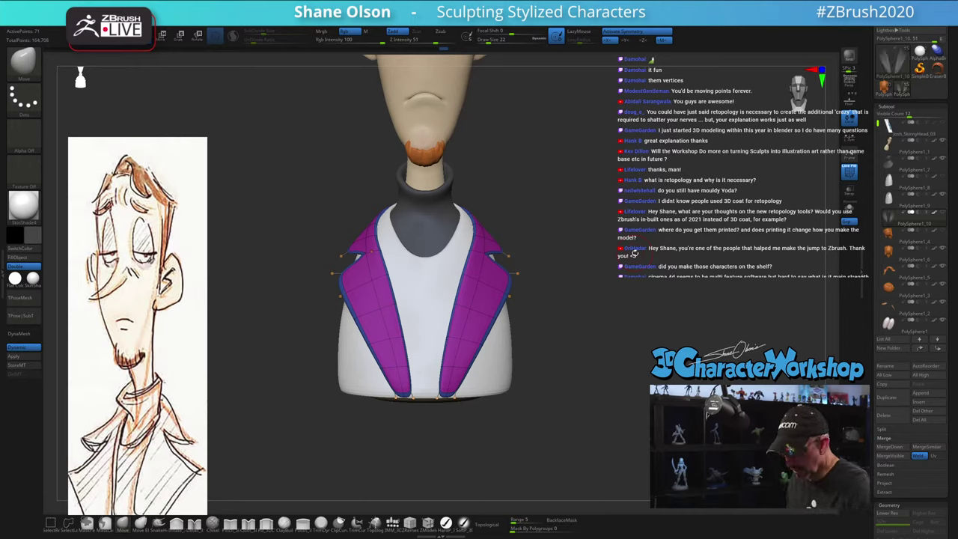
key(shift+f)
mouse_move(633, 254)
mouse_down()
mouse_move(632, 277)
mouse_move(602, 271)
mouse_move(603, 294)
mouse_move(621, 295)
mouse_move(543, 280)
mouse_move(598, 239)
mouse_move(583, 335)
mouse_move(569, 340)
mouse_up()
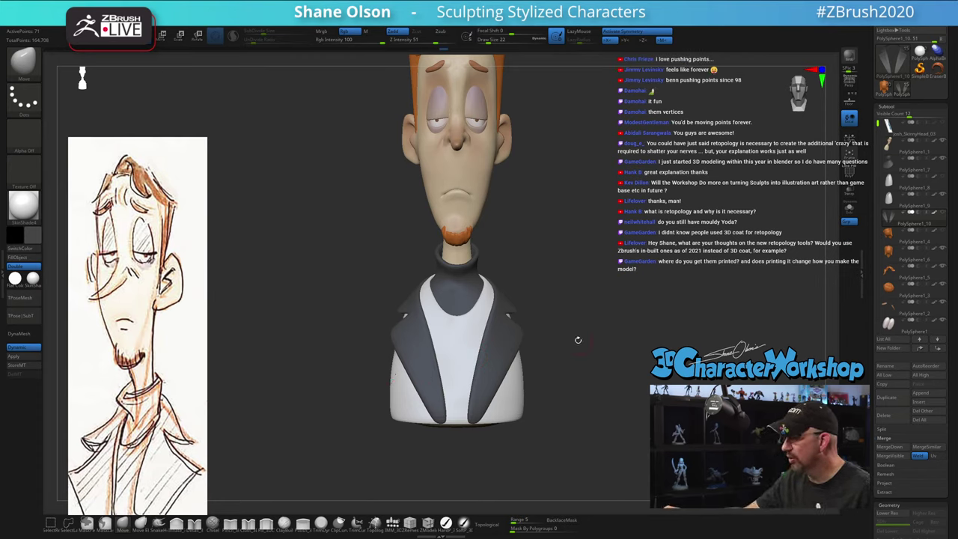
drag(577, 340, 606, 397)
mouse_move(593, 380)
mouse_down()
mouse_move(582, 388)
mouse_move(583, 421)
mouse_move(602, 419)
mouse_move(593, 427)
mouse_move(588, 406)
mouse_move(586, 417)
mouse_up()
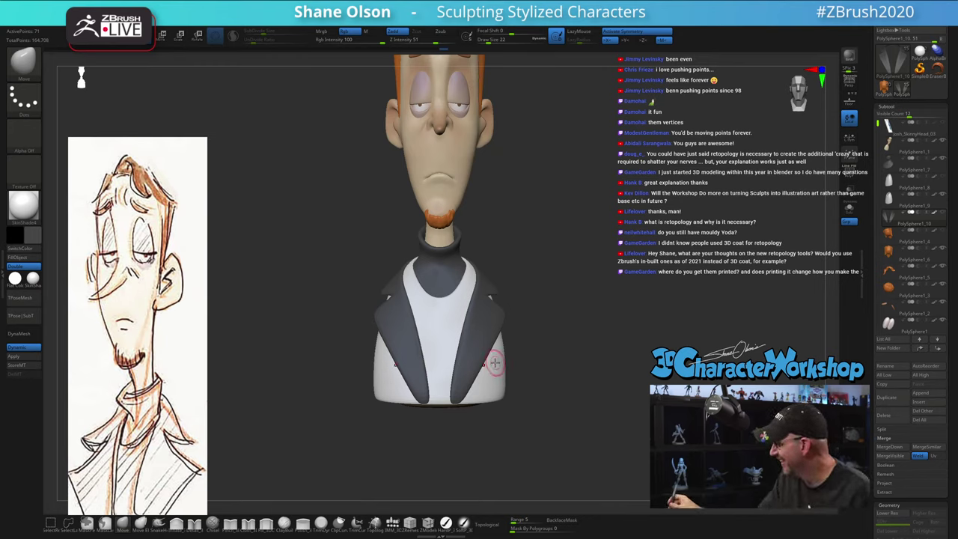
drag(615, 278, 573, 267)
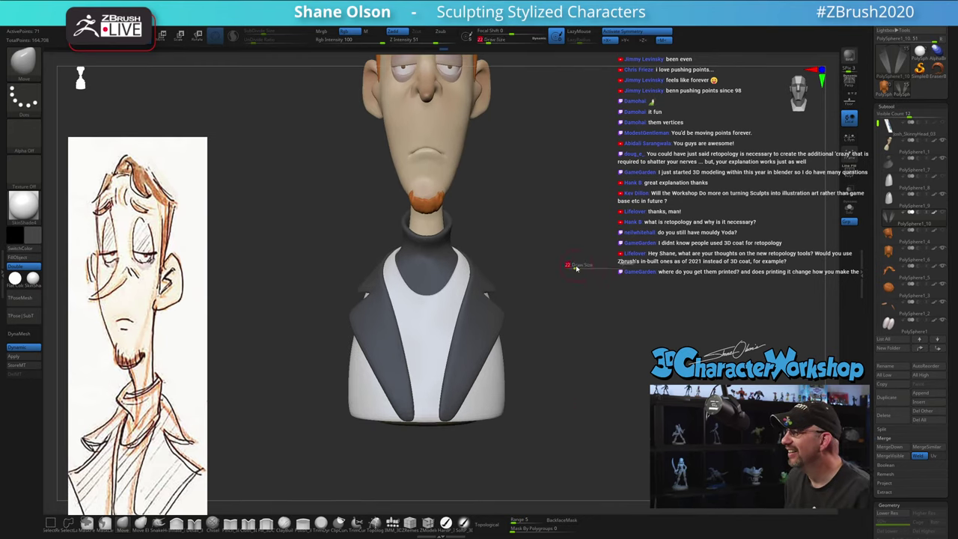
Save the tool as Josh_SkinnyHead_04
drag(633, 276, 588, 336)
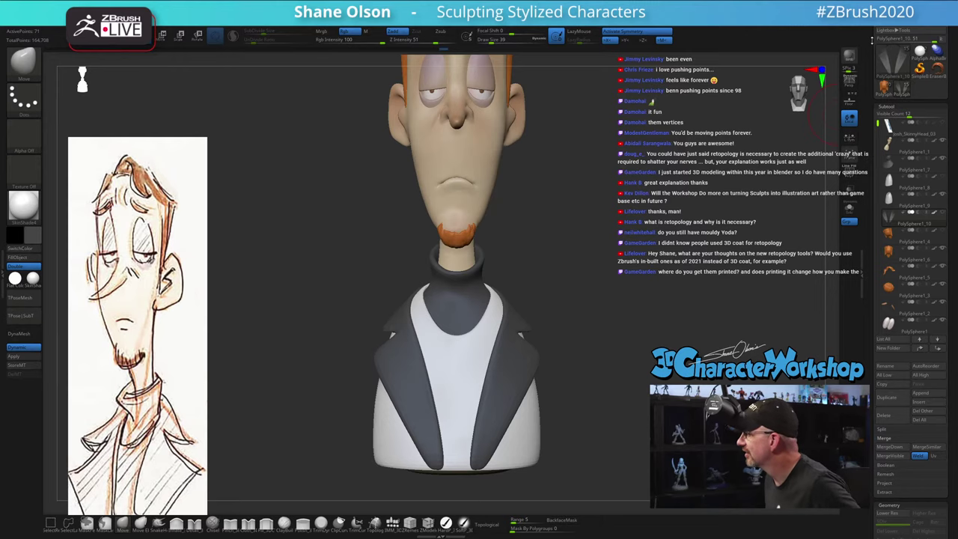
drag(895, 37, 894, 86)
click(926, 28)
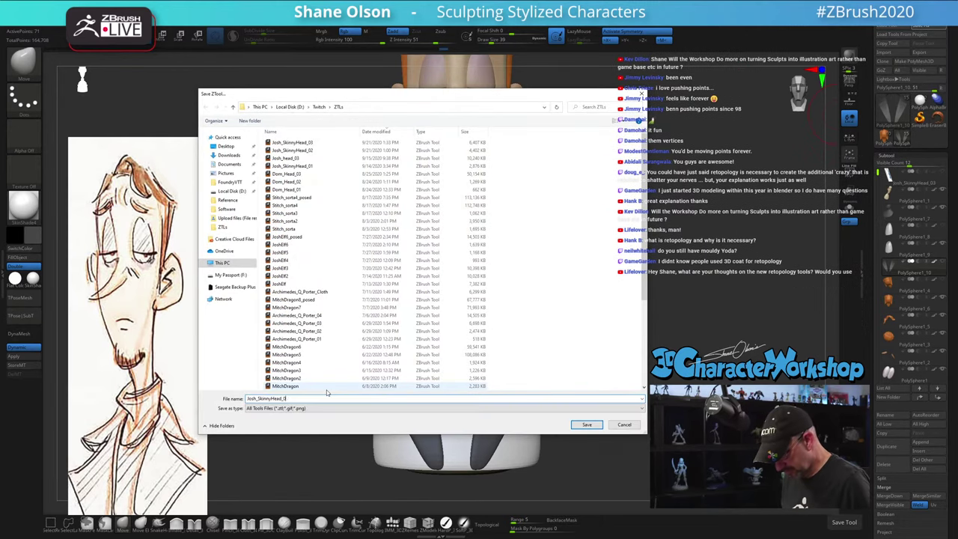
key(Return)
drag(611, 232, 610, 240)
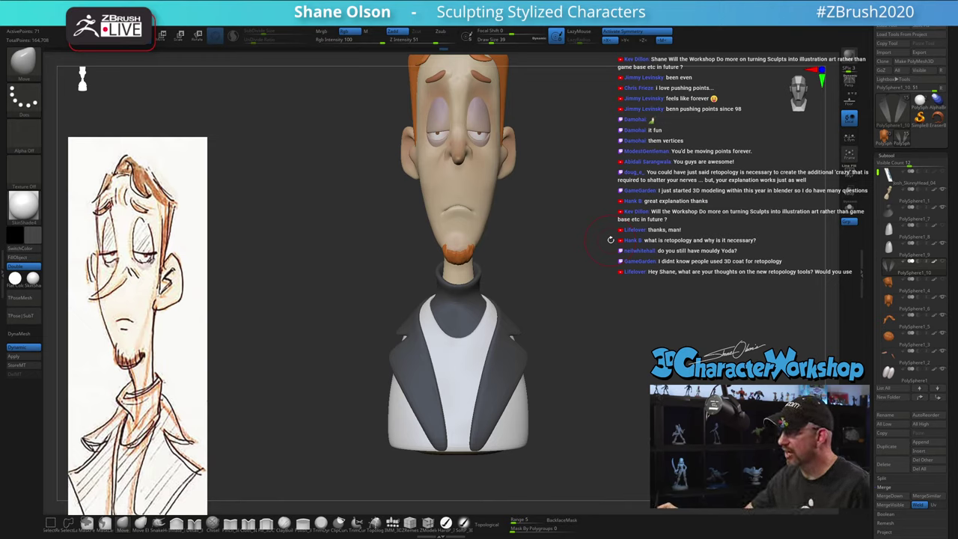
mouse_move(621, 385)
mouse_down()
mouse_move(605, 387)
mouse_move(576, 366)
mouse_move(598, 378)
mouse_move(558, 387)
mouse_up()
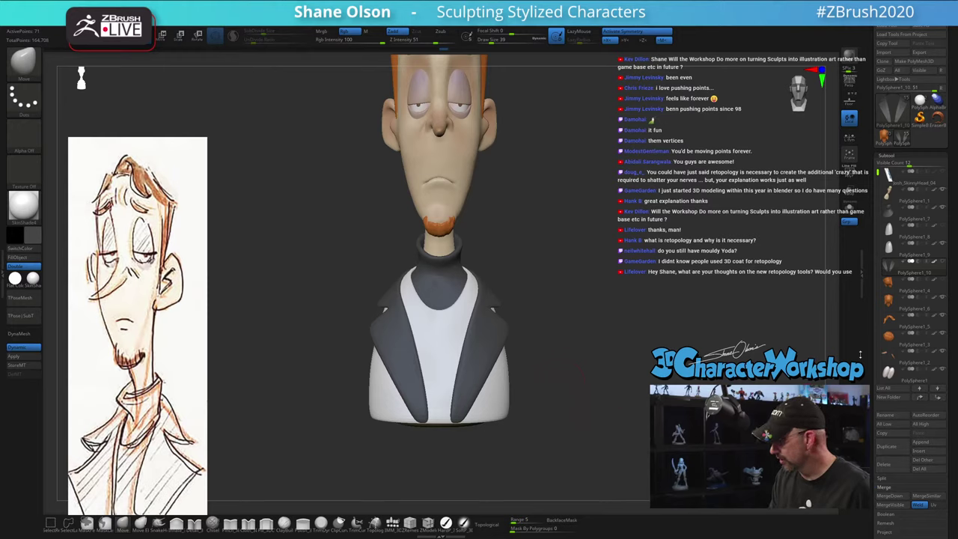
Duplicate the dense white shirt mesh with the lapels shown again
mouse_move(628, 345)
mouse_down()
mouse_move(580, 396)
mouse_move(614, 352)
mouse_up()
alt+click(496, 402)
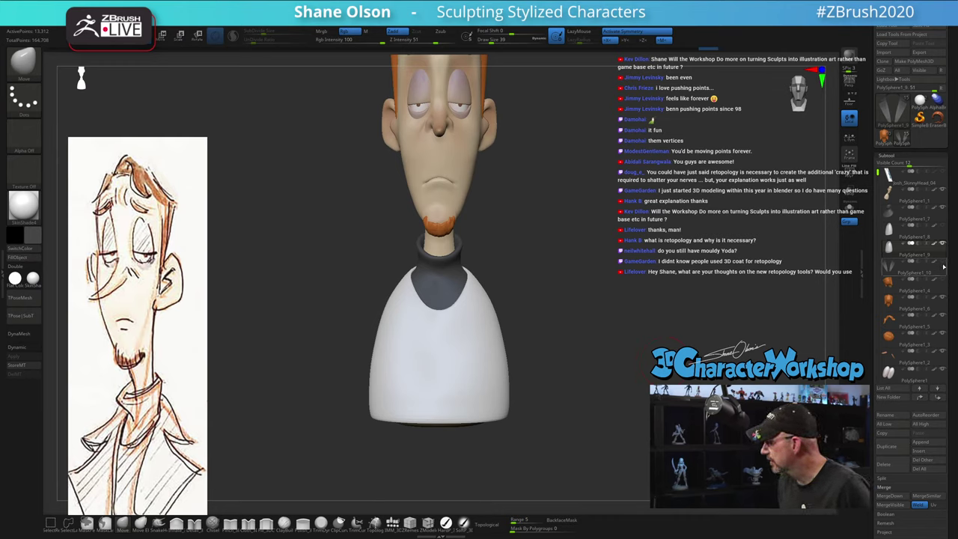
click(943, 263)
click(887, 446)
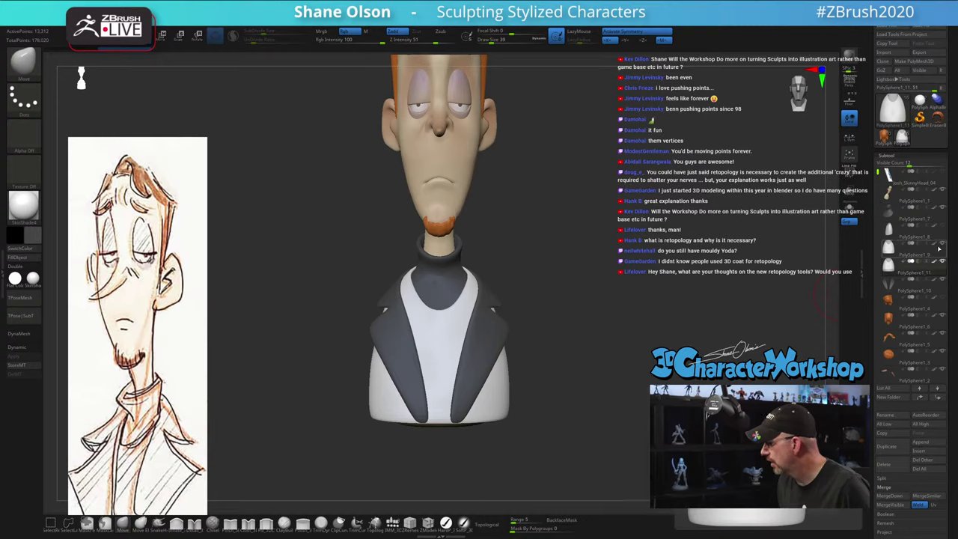
Isolate the shirt, show its wireframe, and compare the mesh density of the shirt copies
click(847, 210)
drag(681, 234, 826, 292)
key(shift+f)
key(d)
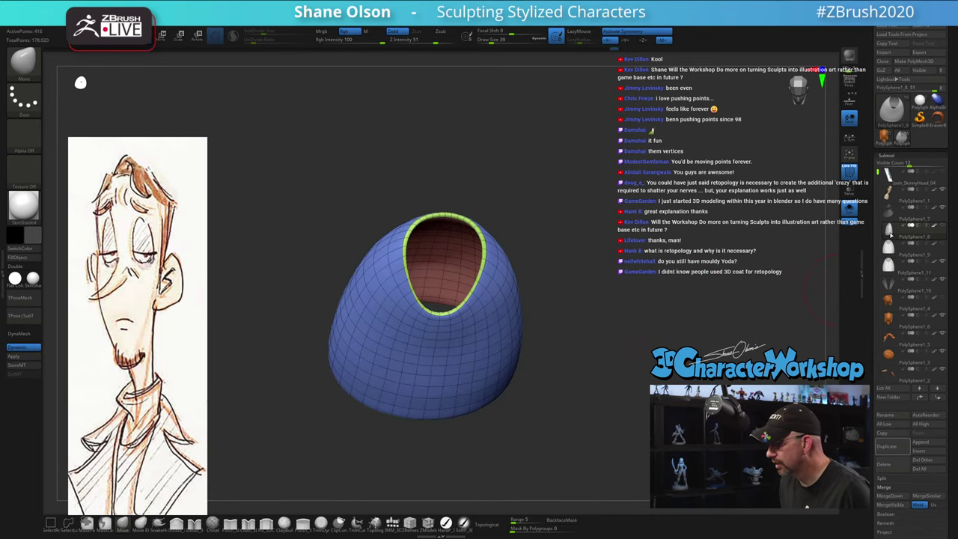
key(shift+d)
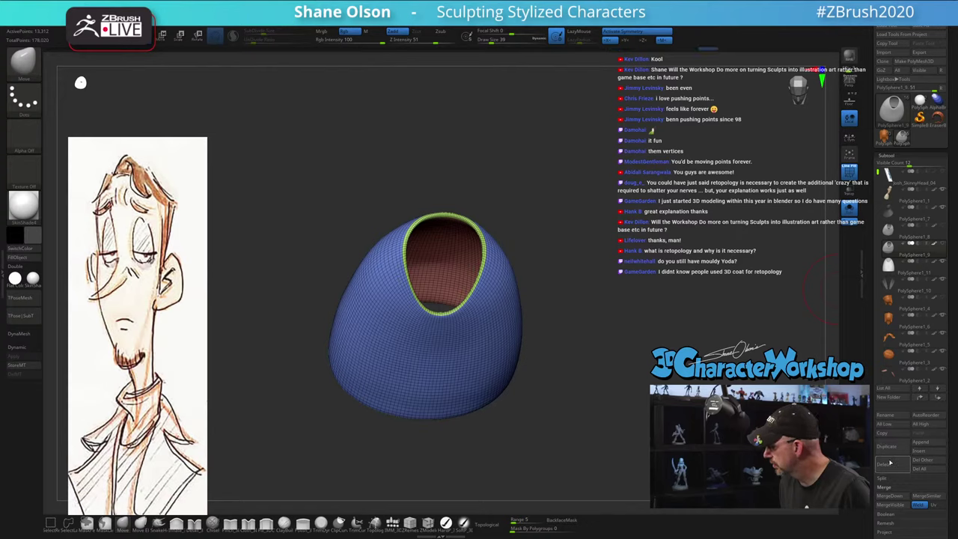
Delete both dense shirt copies
click(887, 465)
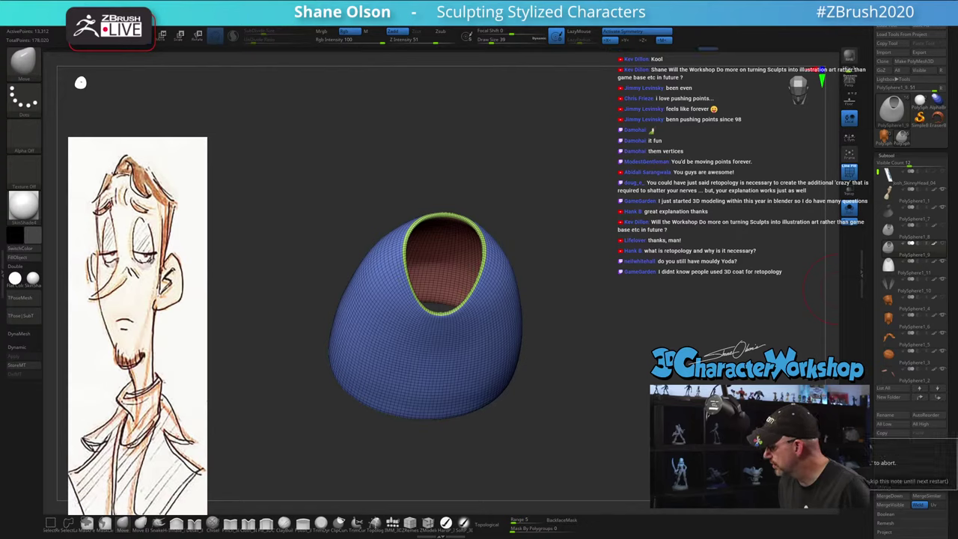
click(870, 448)
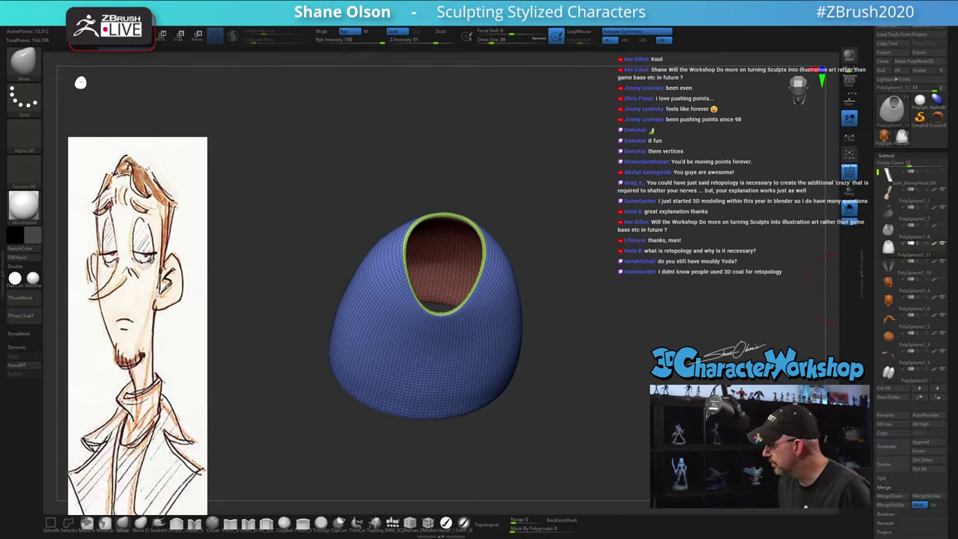
click(888, 466)
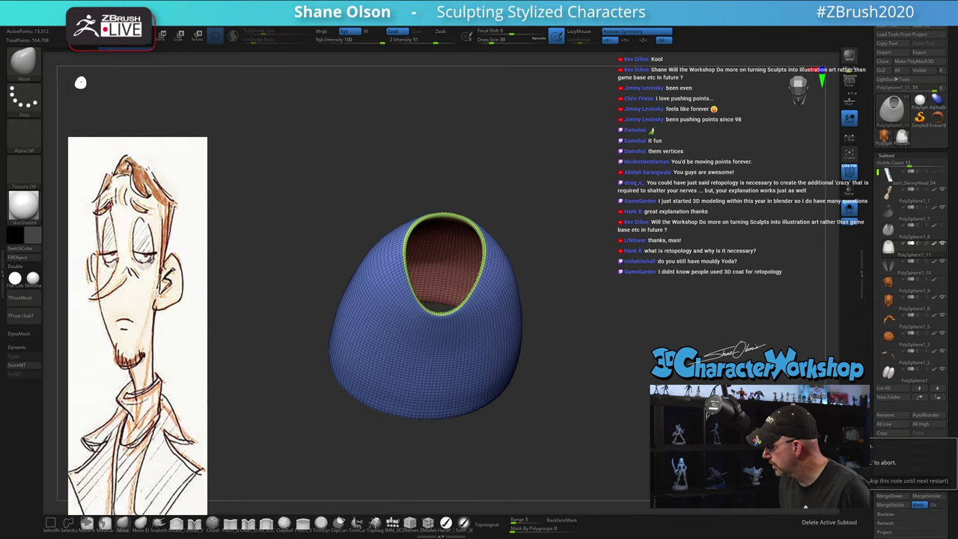
Duplicate the low-poly shirt and turn off the copy's dynamic subdivision preview
click(889, 238)
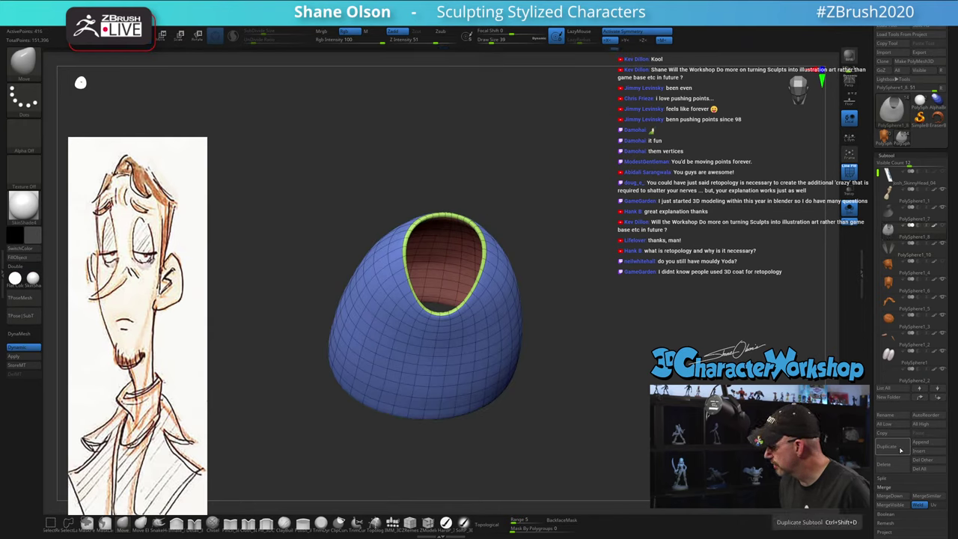
click(900, 450)
drag(619, 284, 613, 312)
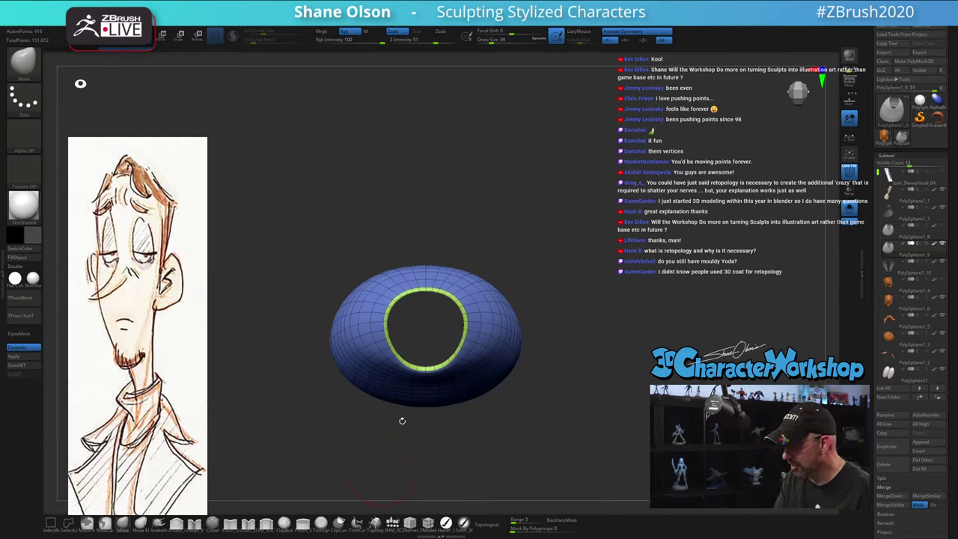
drag(408, 448, 479, 418)
key(shift+d)
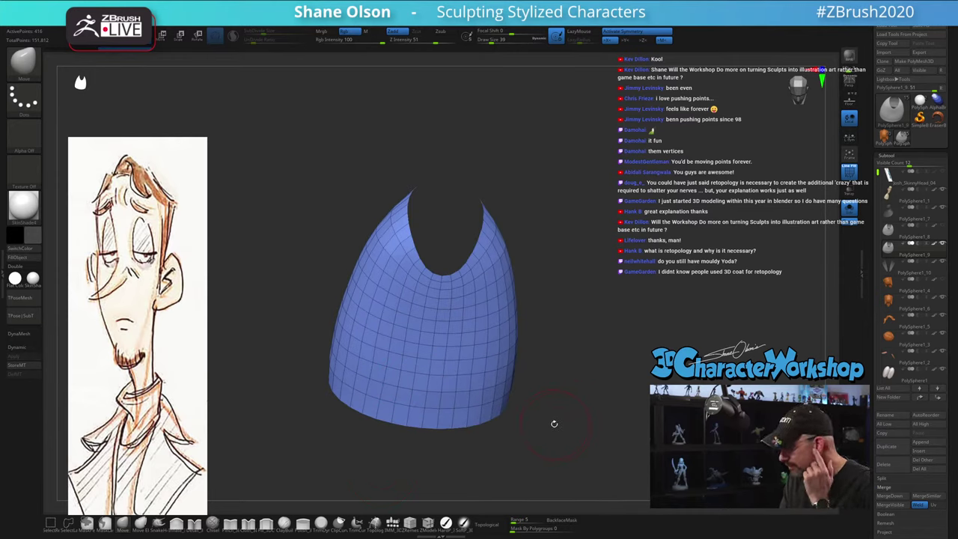
shift+drag(557, 419, 563, 423)
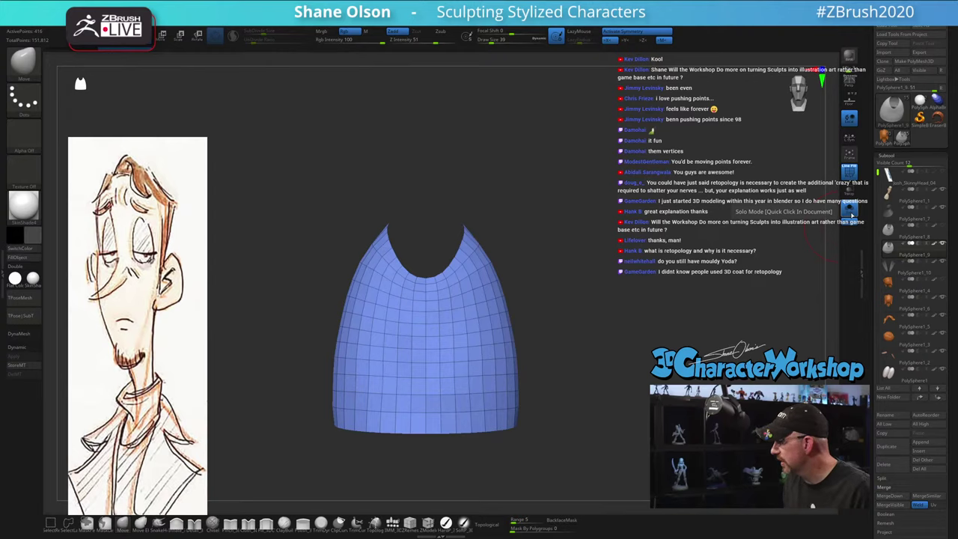
Bring back the other parts and remove the center front polygon columns from the shirt copy's view to open the jacket front
click(850, 213)
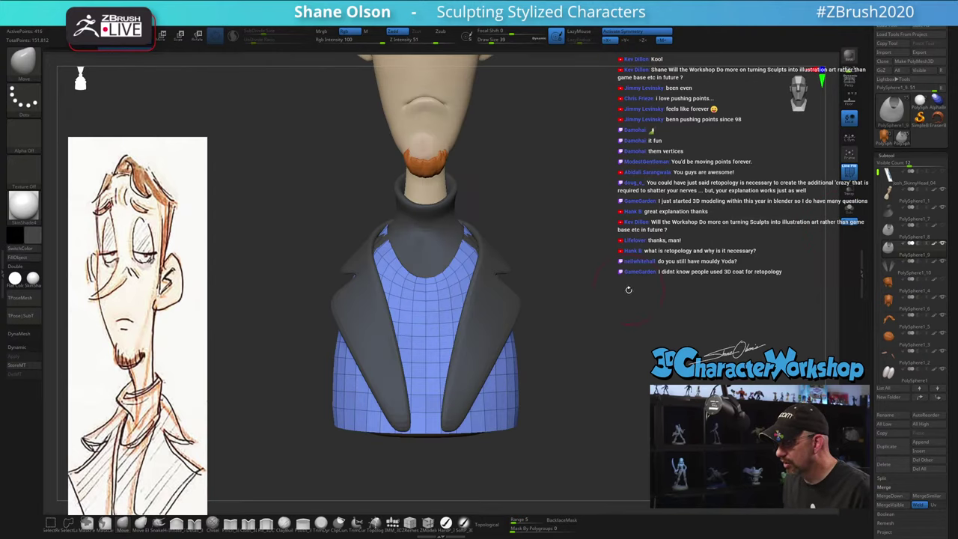
drag(628, 288, 500, 274)
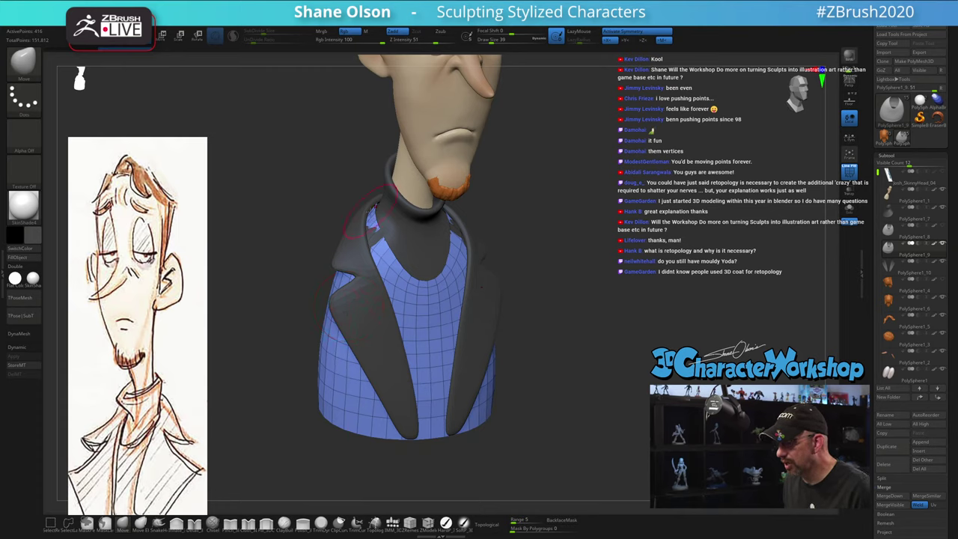
drag(568, 306, 427, 377)
drag(620, 290, 596, 306)
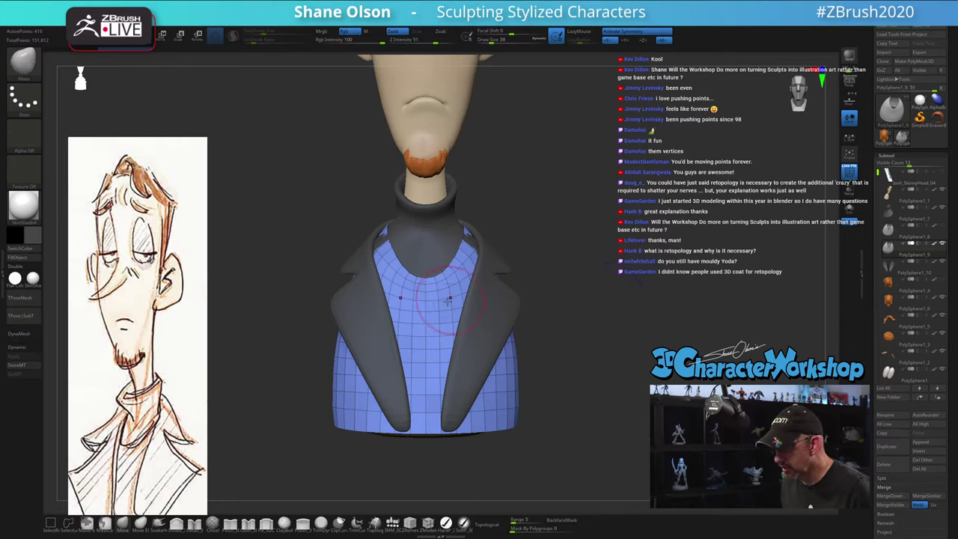
ctrl+shift+click(419, 317)
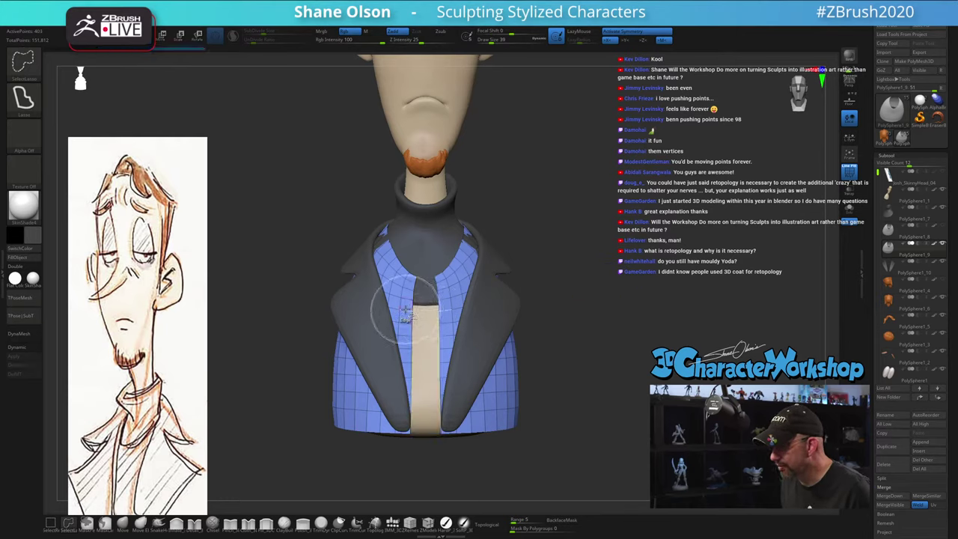
mouse_move(607, 231)
mouse_down()
mouse_move(662, 250)
mouse_move(635, 259)
mouse_move(599, 252)
mouse_up()
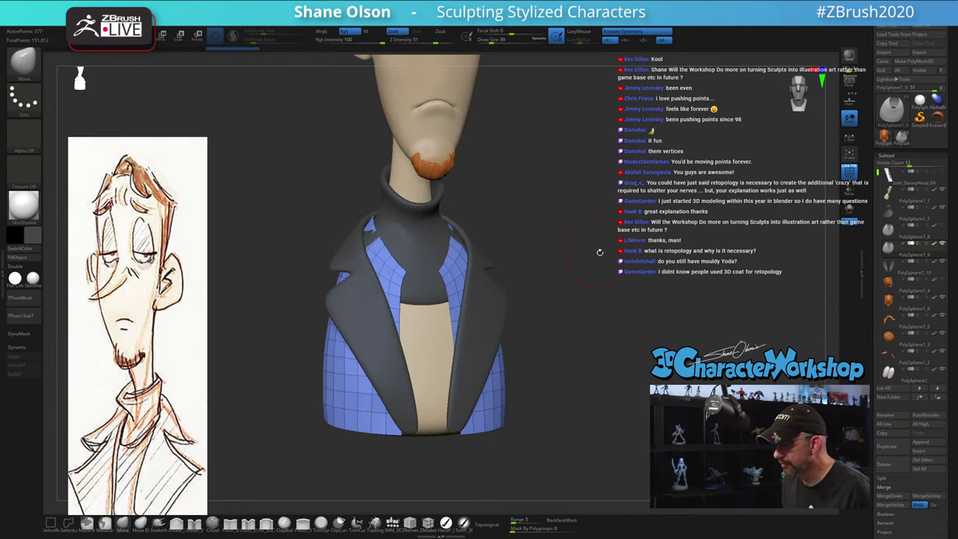
drag(577, 315, 583, 292)
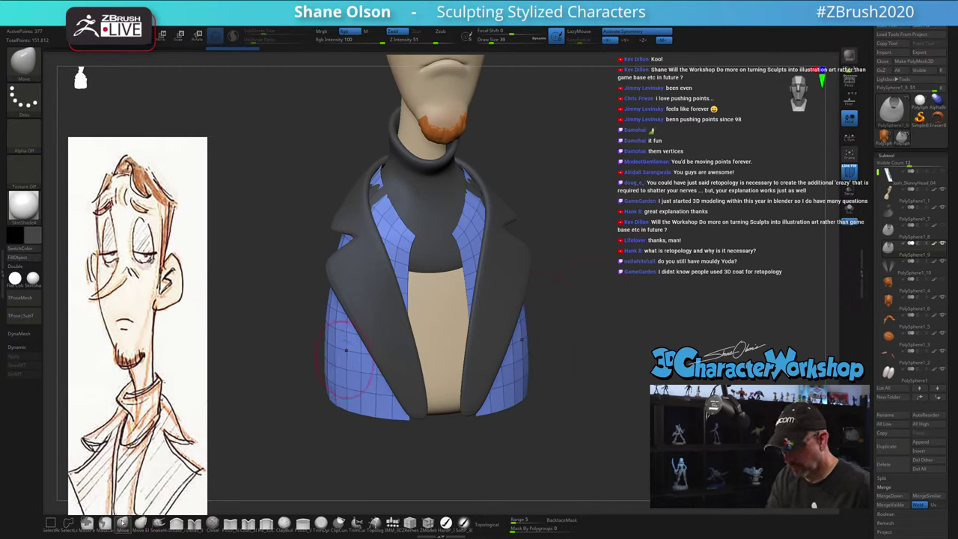
Pull the jacket's upper front edges toward the lapels using the Move brush at draw sizes 46 and 54
key(s)
drag(412, 243, 419, 244)
right_drag(380, 196, 399, 194)
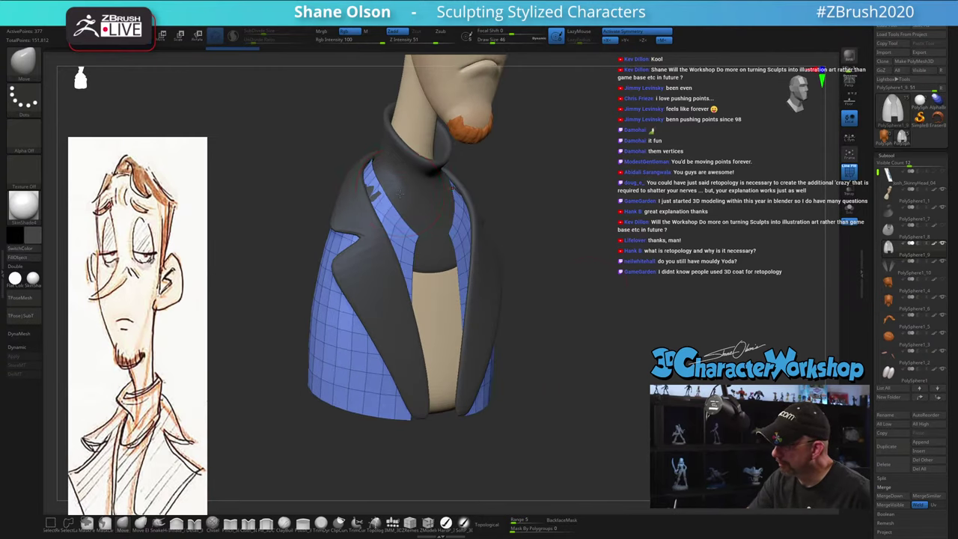
key(s)
drag(398, 190, 406, 190)
drag(384, 203, 395, 225)
right_drag(398, 228, 419, 232)
drag(424, 247, 427, 262)
Tuck the jacket's neckline and chest edges behind the lapels' inner edges, leaving a thin border
right_drag(427, 262, 389, 244)
drag(416, 223, 410, 225)
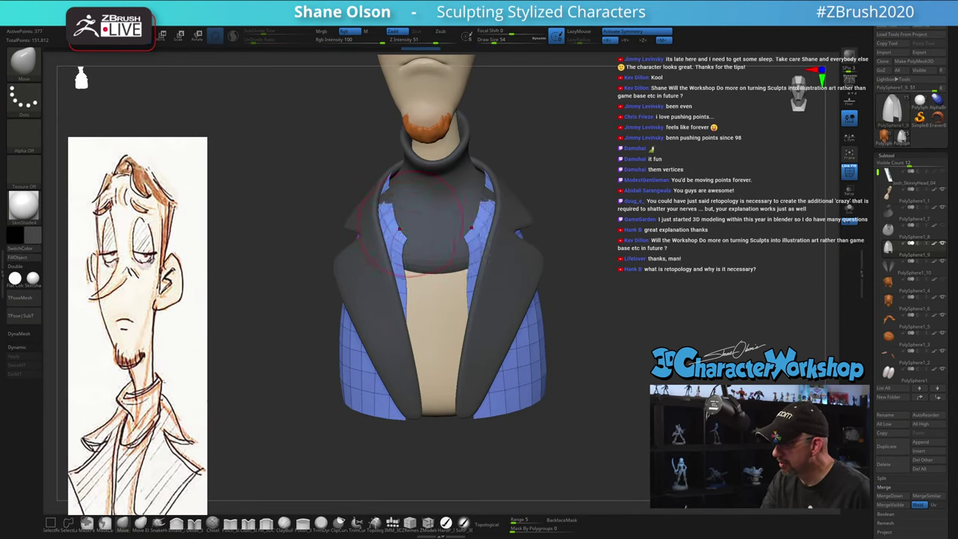
right_drag(411, 225, 424, 229)
drag(397, 214, 411, 228)
right_drag(410, 229, 419, 217)
drag(417, 274, 406, 280)
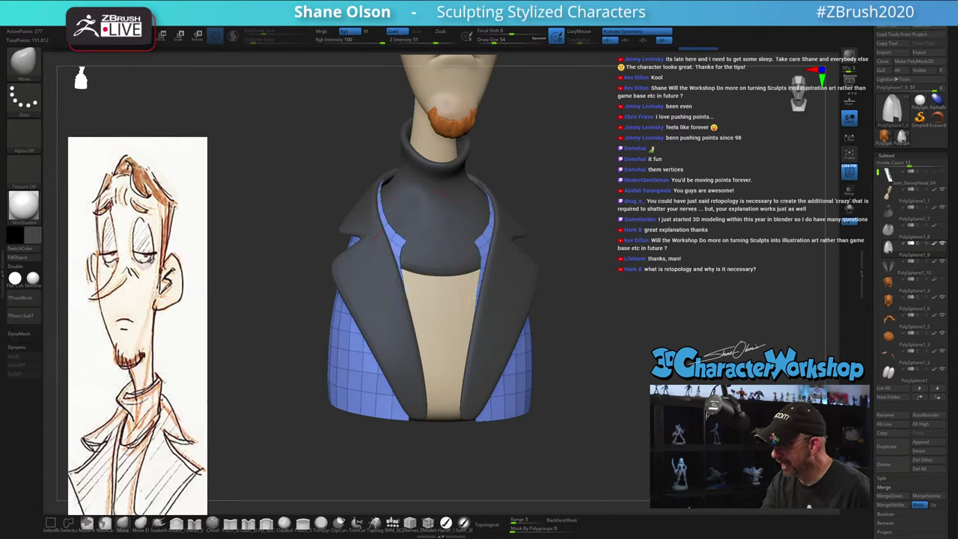
Align the jacket's lower front edges with the lapels' inner edges using the Move brush at draw size 44
mouse_move(431, 282)
right_down()
mouse_move(406, 287)
mouse_move(428, 330)
right_up()
key(s)
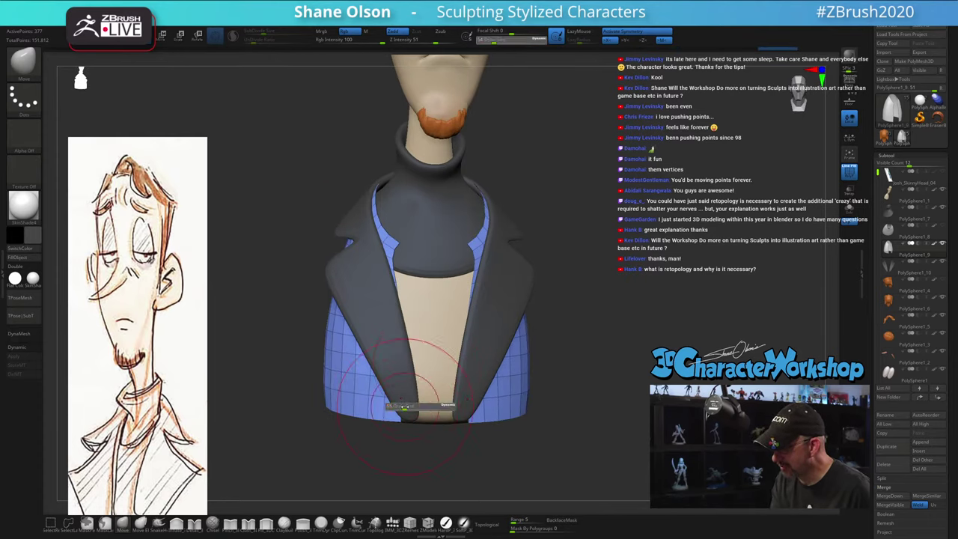
mouse_move(404, 407)
right_down()
mouse_move(445, 399)
mouse_move(408, 393)
mouse_move(421, 398)
right_up()
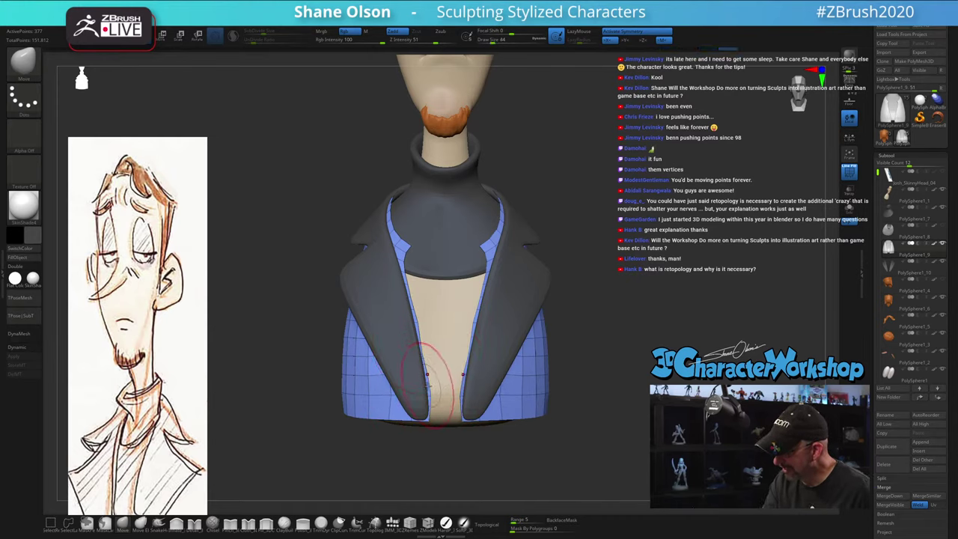
mouse_move(413, 243)
right_down()
mouse_move(440, 264)
mouse_move(437, 253)
right_up()
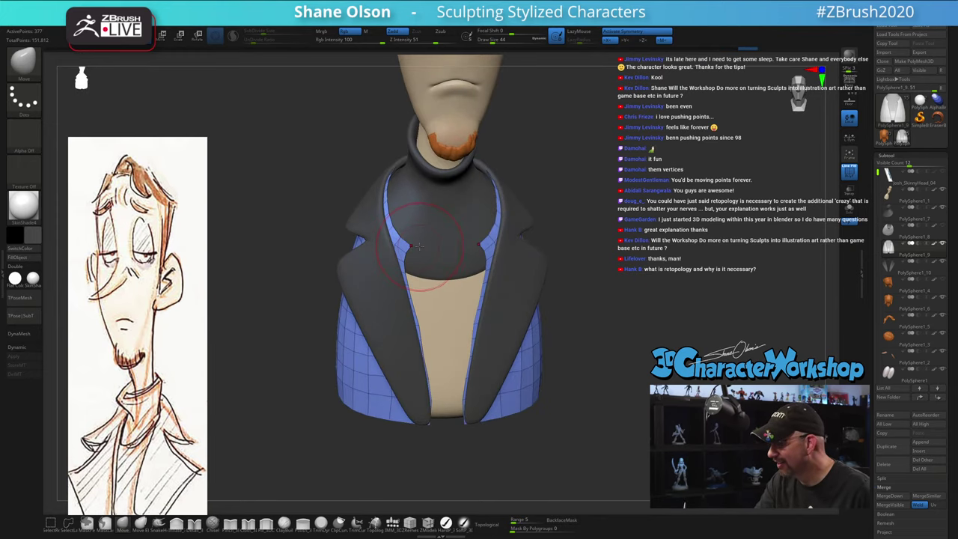
Push the protruding chest corner points in line with the lapels at draw size 9
key(s)
drag(436, 248, 403, 245)
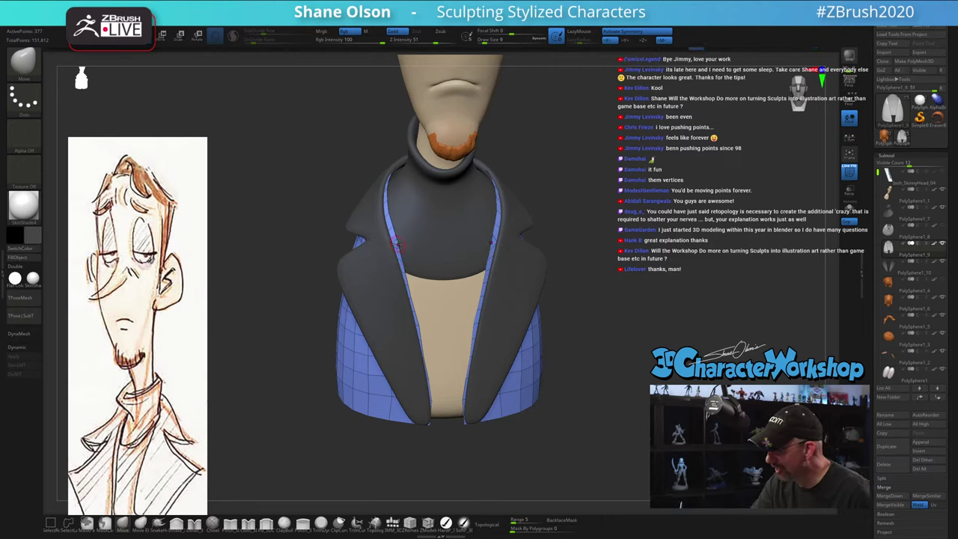
mouse_move(564, 390)
mouse_down()
mouse_move(577, 376)
mouse_move(588, 385)
mouse_move(575, 383)
mouse_up()
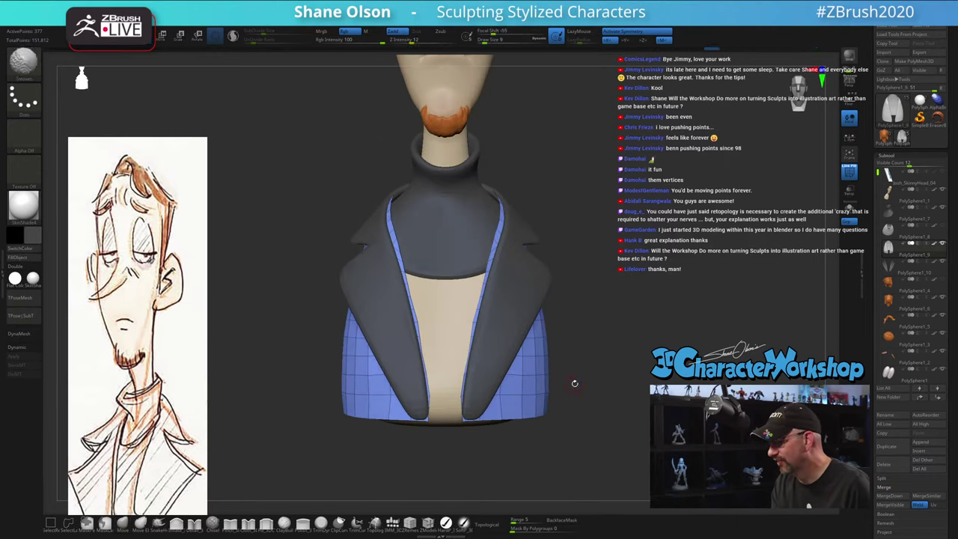
Pull the jacket's lower front edges behind the lapels' inner edges using the Move brush at draw size 37
alt+drag(590, 306, 610, 349)
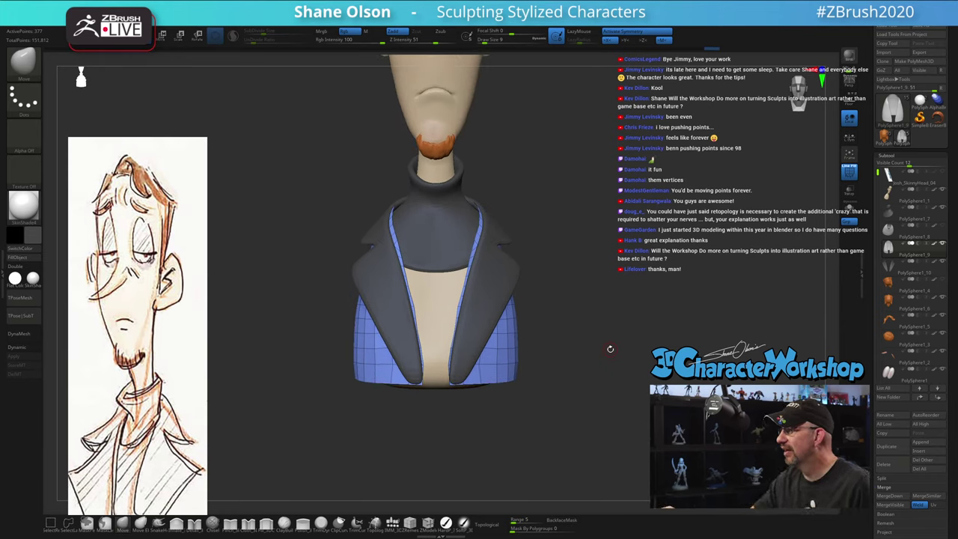
alt+drag(604, 230, 616, 240)
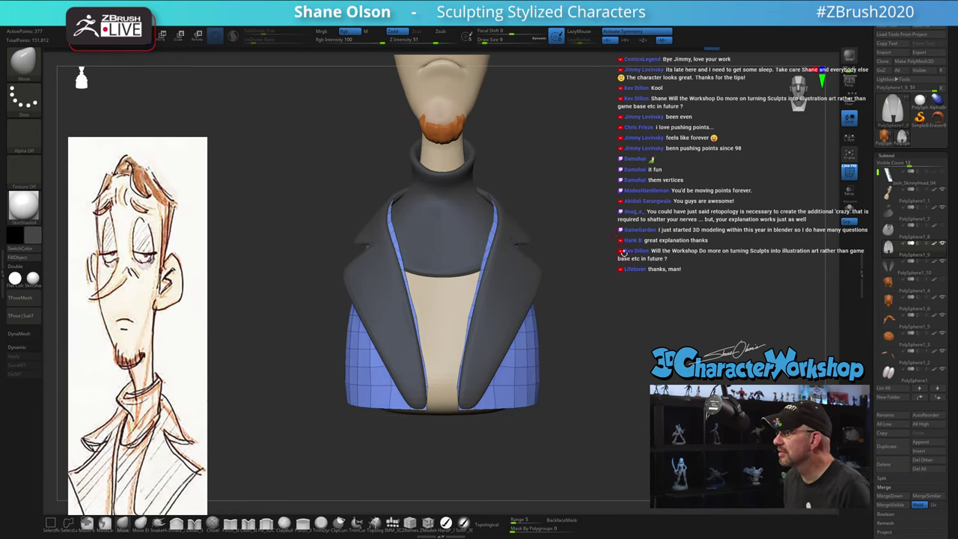
mouse_move(625, 268)
right_down()
mouse_move(636, 270)
mouse_move(587, 272)
right_up()
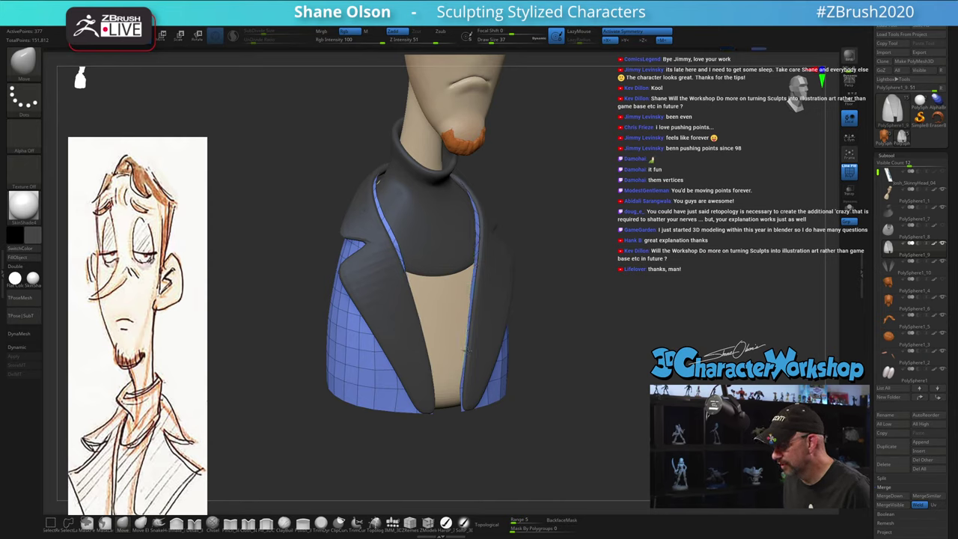
mouse_move(535, 372)
right_down()
mouse_move(603, 361)
mouse_move(611, 329)
mouse_move(556, 314)
right_up()
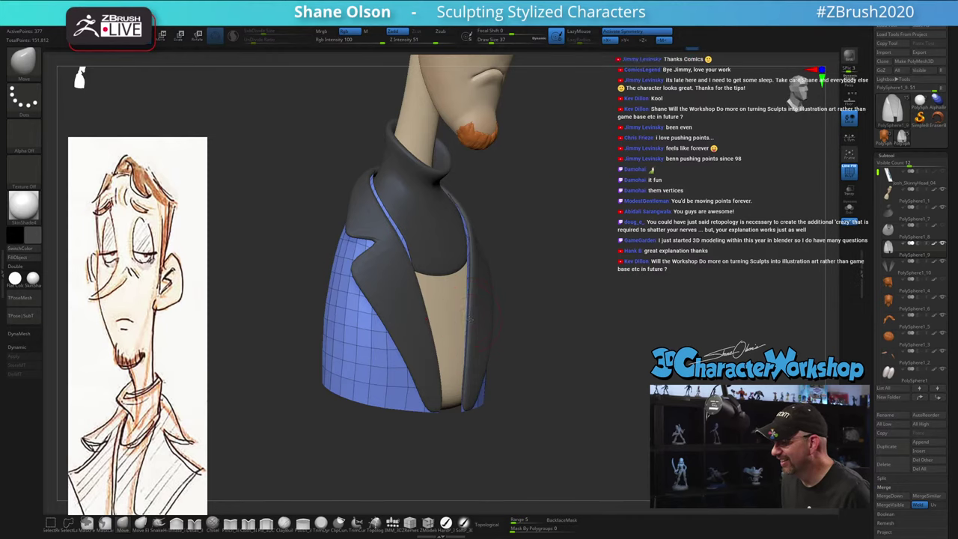
Tuck the jacket's upper front and neckline edges beneath the collar and lapels using the Move brush at draw size 58
right_drag(576, 275, 629, 296)
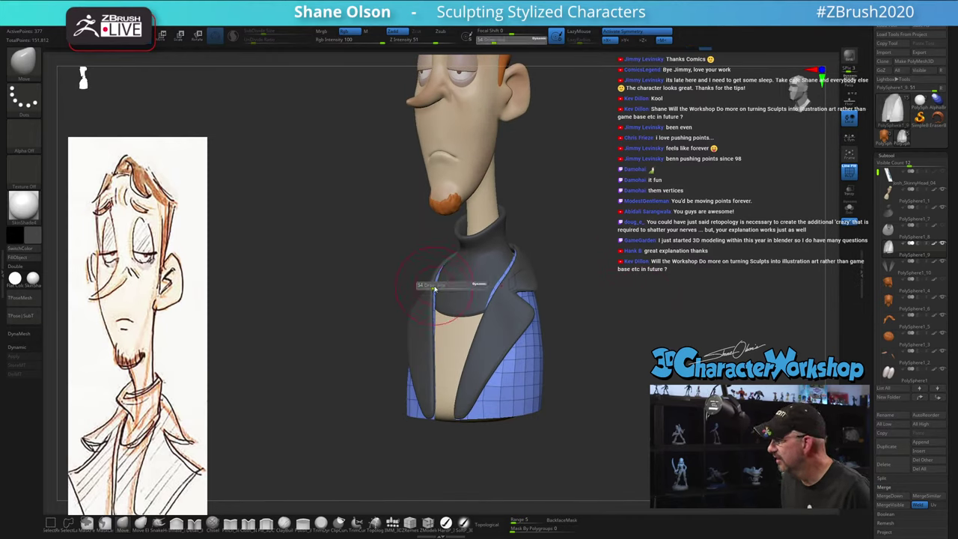
right_drag(431, 279, 504, 305)
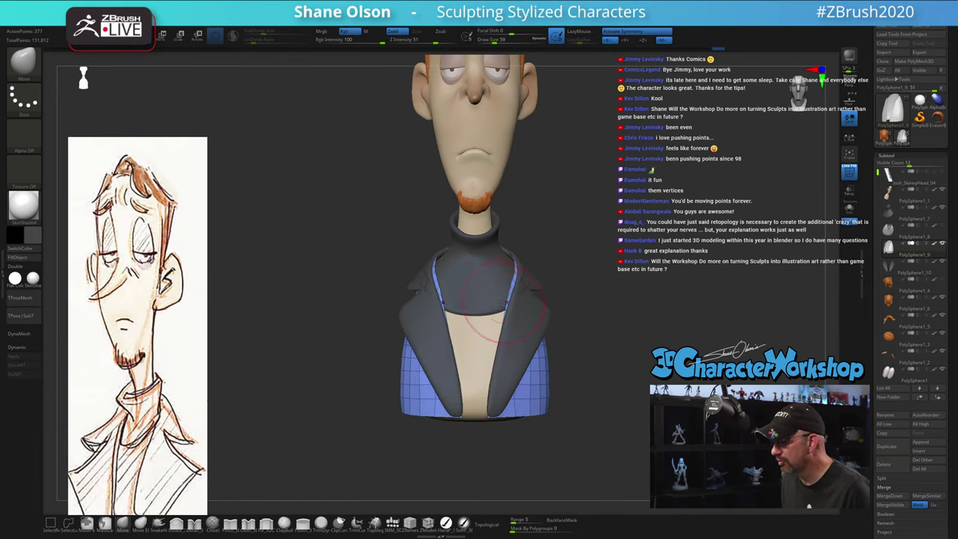
right_drag(623, 294, 615, 313)
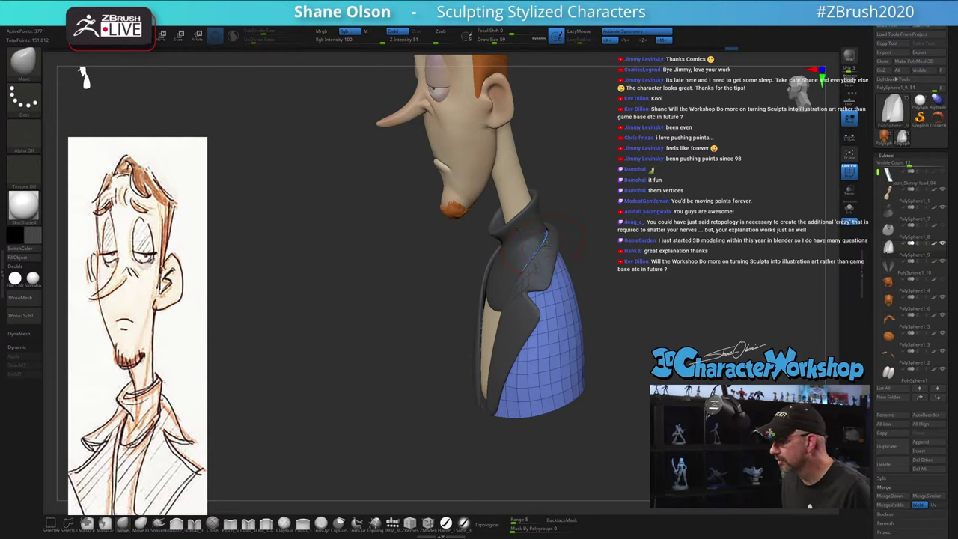
mouse_move(542, 243)
right_down()
mouse_move(552, 224)
mouse_move(583, 229)
mouse_move(558, 220)
right_up()
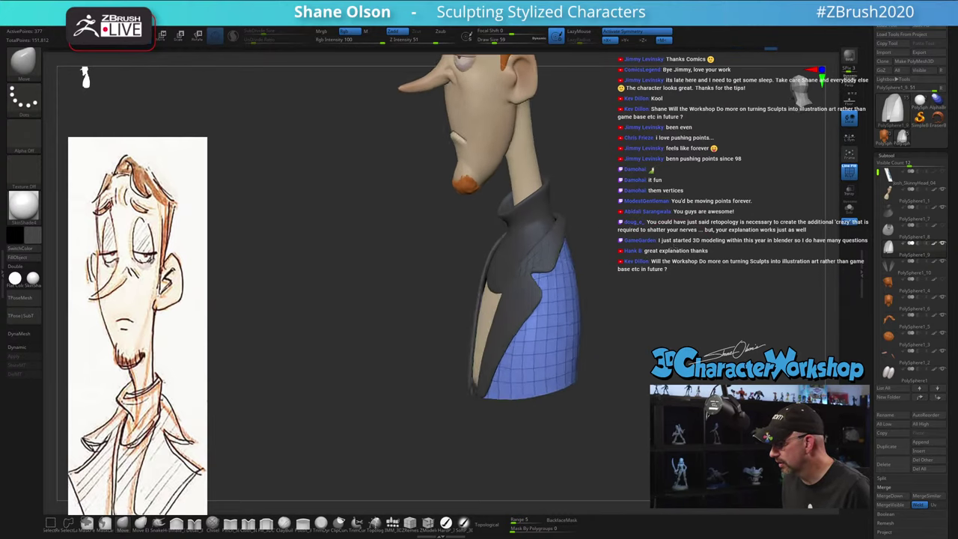
right_drag(674, 248, 640, 272)
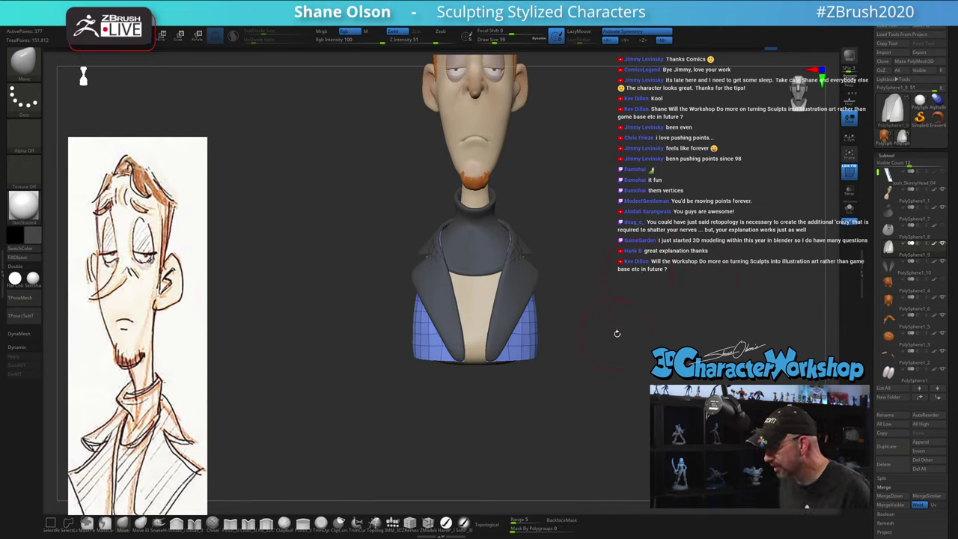
Try to widen the jacket's sides from the back view with the Move brush at draw size 112
right_drag(598, 329, 561, 318)
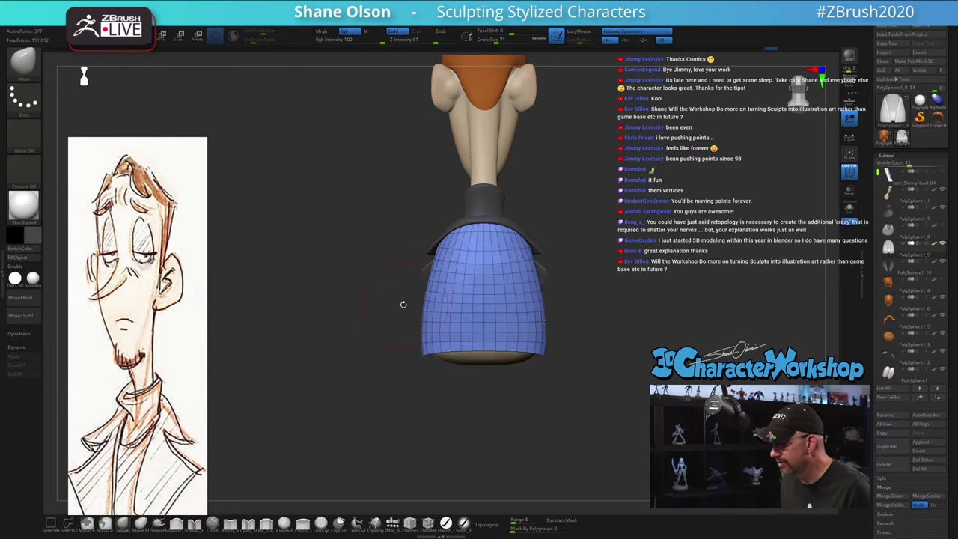
key(s)
drag(403, 305, 411, 309)
key(s)
mouse_move(416, 345)
mouse_down()
mouse_move(403, 351)
mouse_move(402, 324)
mouse_up()
drag(425, 294, 400, 288)
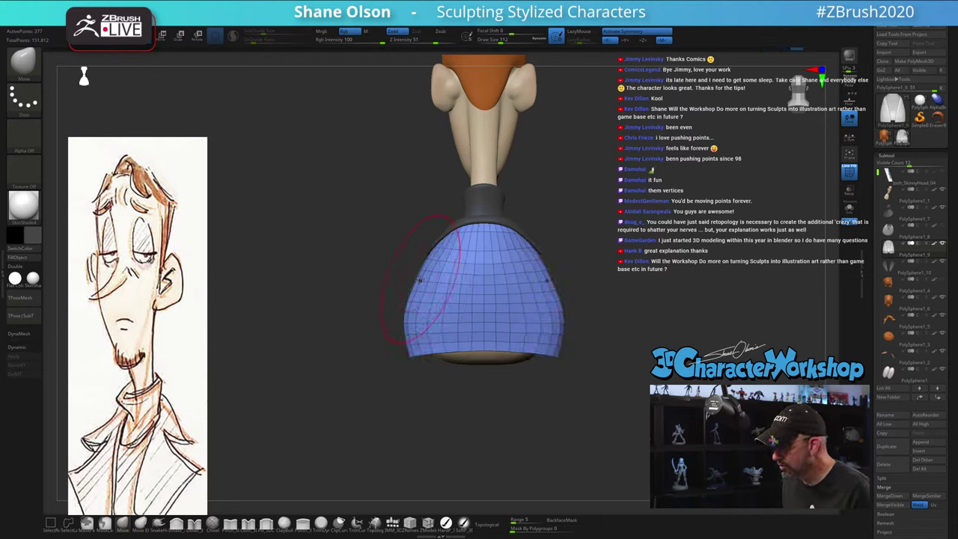
key(ctrl+z)
key(ctrl+z)
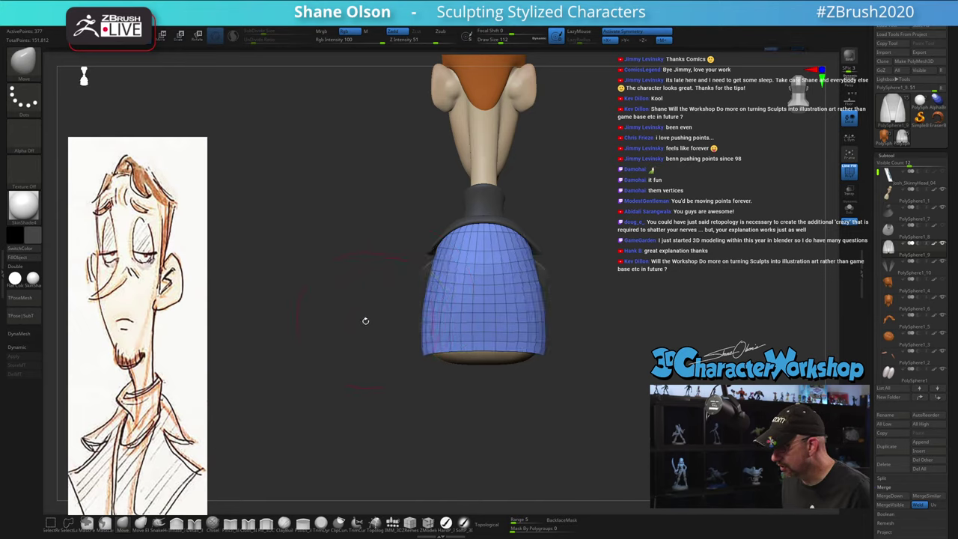
Widen the jacket's body outward on both sides with the transform gizmo
mouse_move(569, 334)
mouse_down()
mouse_move(673, 335)
mouse_move(601, 343)
mouse_up()
mouse_move(512, 370)
ctrl+mouse_down()
mouse_move(481, 261)
mouse_move(442, 300)
mouse_move(486, 351)
ctrl+mouse_up()
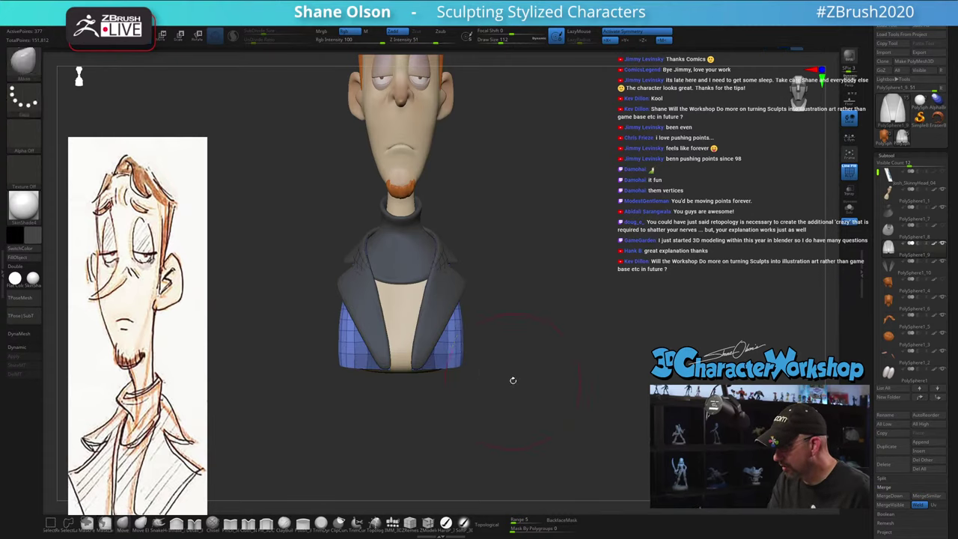
key(w)
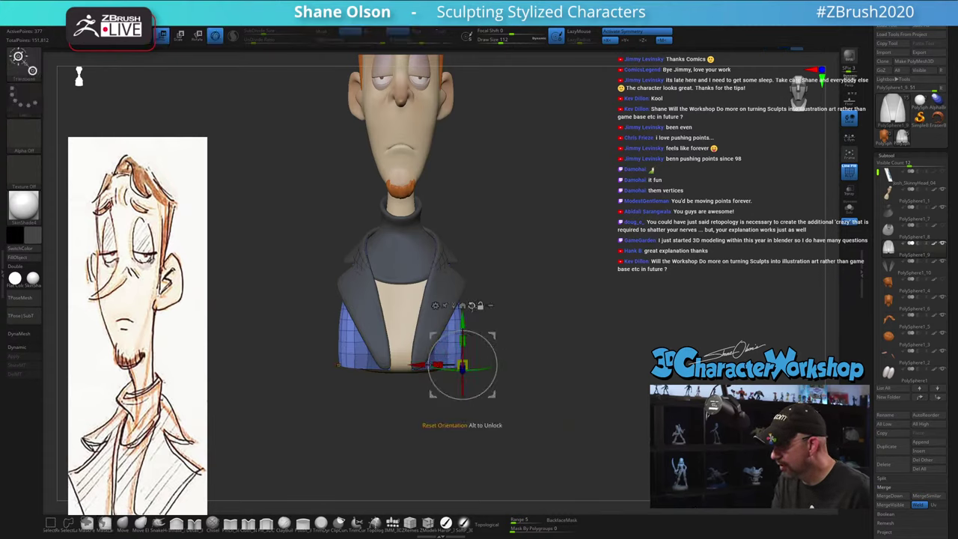
drag(422, 365, 430, 366)
shift+drag(554, 386, 433, 364)
key(ctrl+z)
key(q)
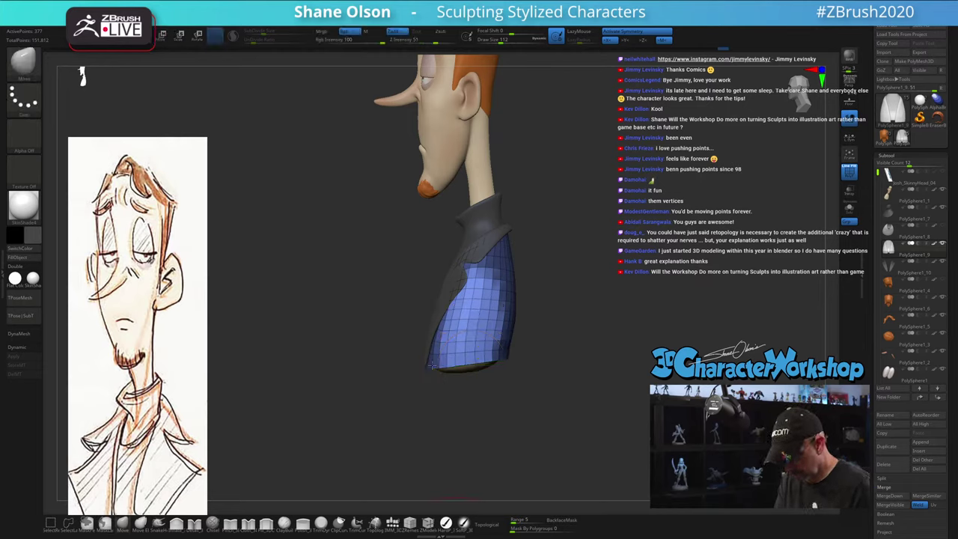
Try to shift the jacket along its front-to-back direction with the transform gizmo
ctrl+click(497, 320)
key(w)
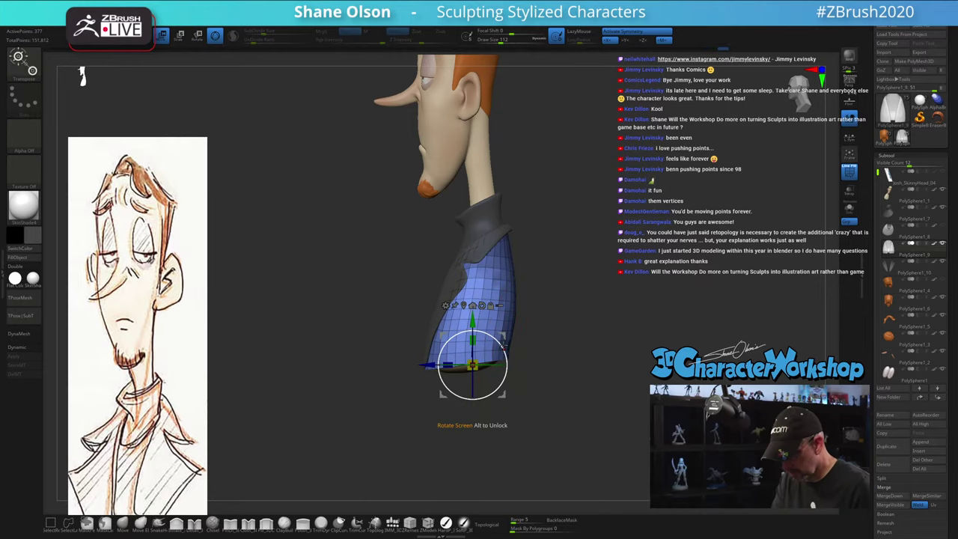
drag(431, 365, 439, 365)
key(ctrl+z)
drag(546, 408, 610, 406)
alt+drag(588, 292, 609, 303)
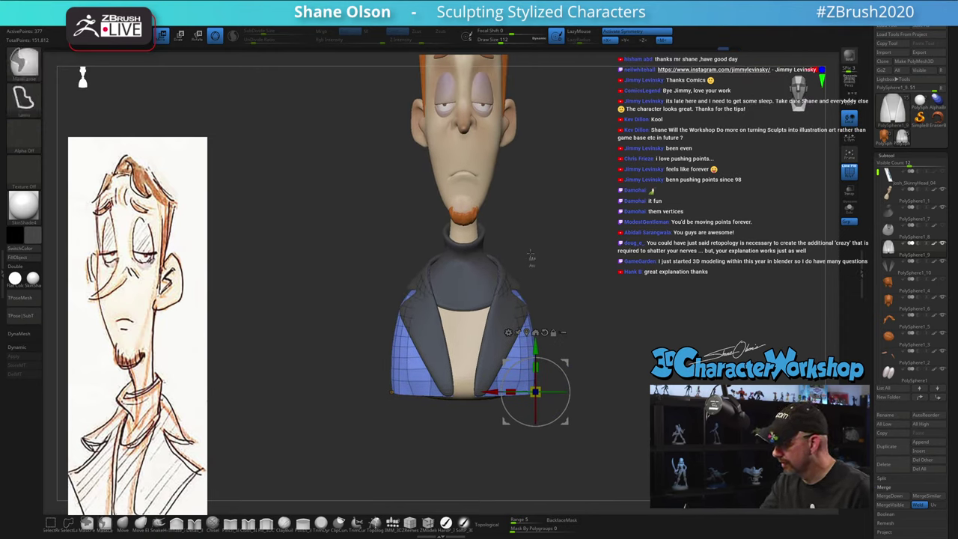
Apply a mask to the jacket and shift it slightly toward the back with the transform gizmo
mouse_move(533, 256)
ctrl+mouse_down()
mouse_move(449, 351)
mouse_move(494, 410)
mouse_move(550, 222)
mouse_move(545, 240)
ctrl+mouse_up()
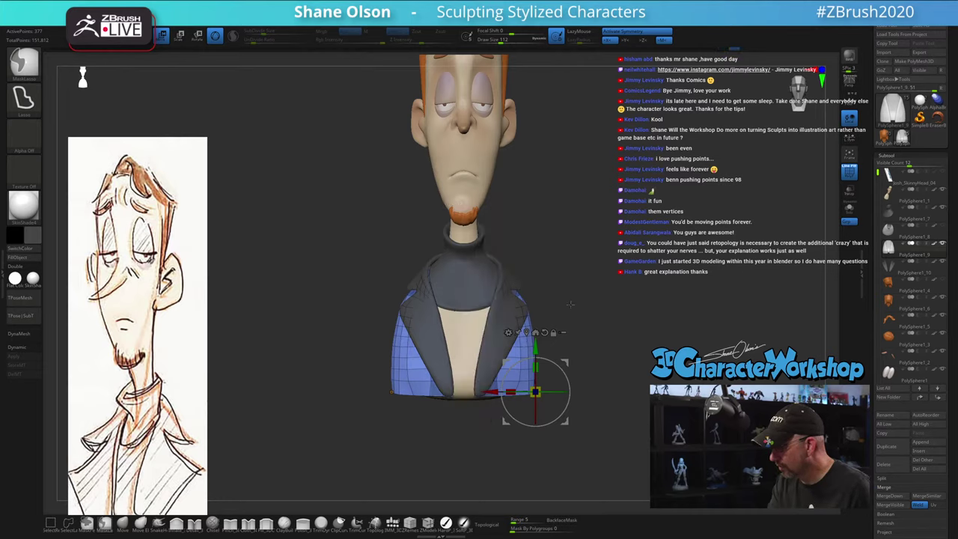
key(q)
ctrl+drag(534, 333, 577, 354)
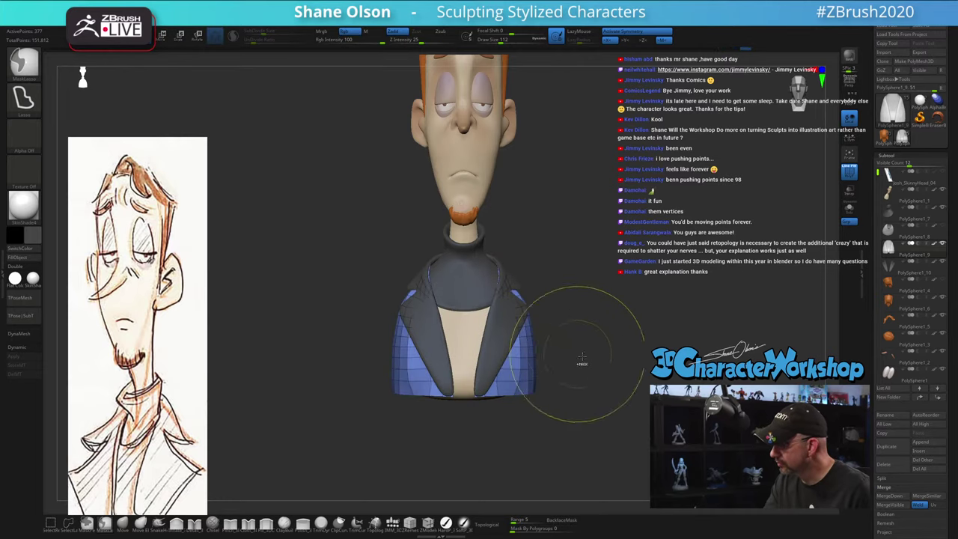
key(ctrl+d)
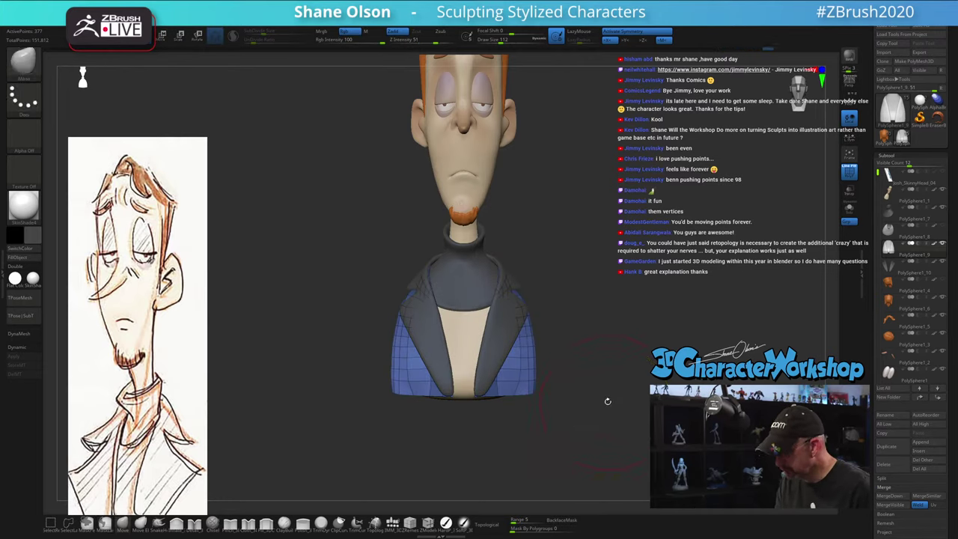
key(w)
drag(583, 390, 589, 396)
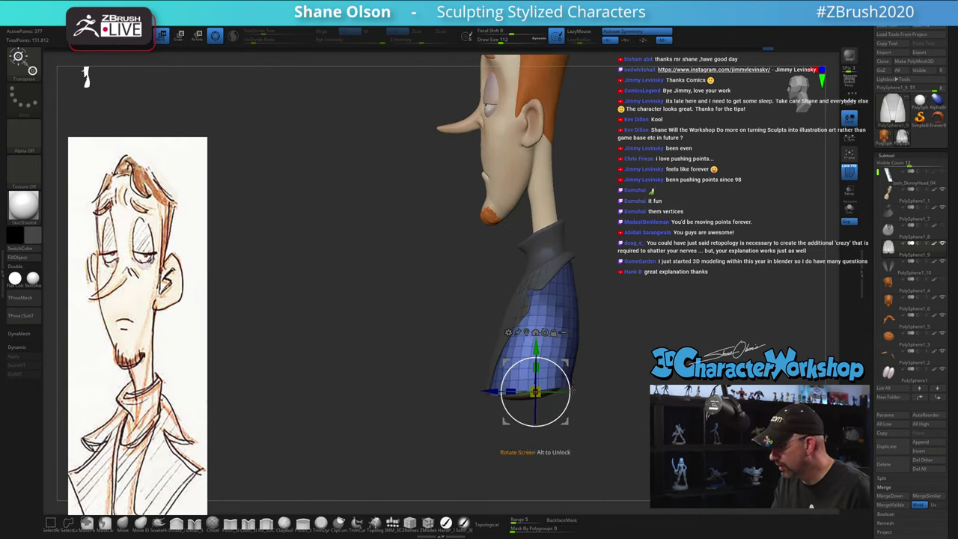
drag(512, 394, 516, 394)
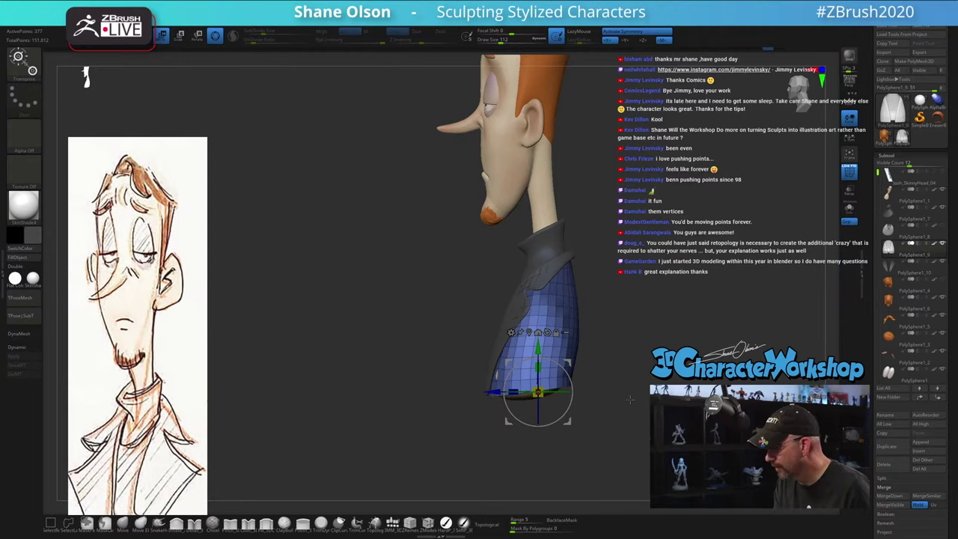
drag(630, 400, 641, 424)
key(q)
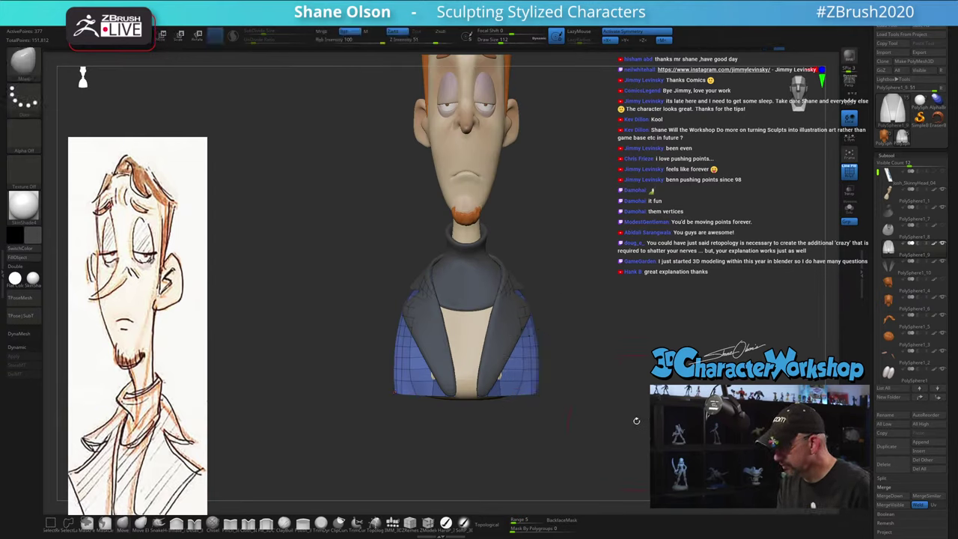
Turn on dynamic subdivision for the jacket and delete its hidden polygons
key(d)
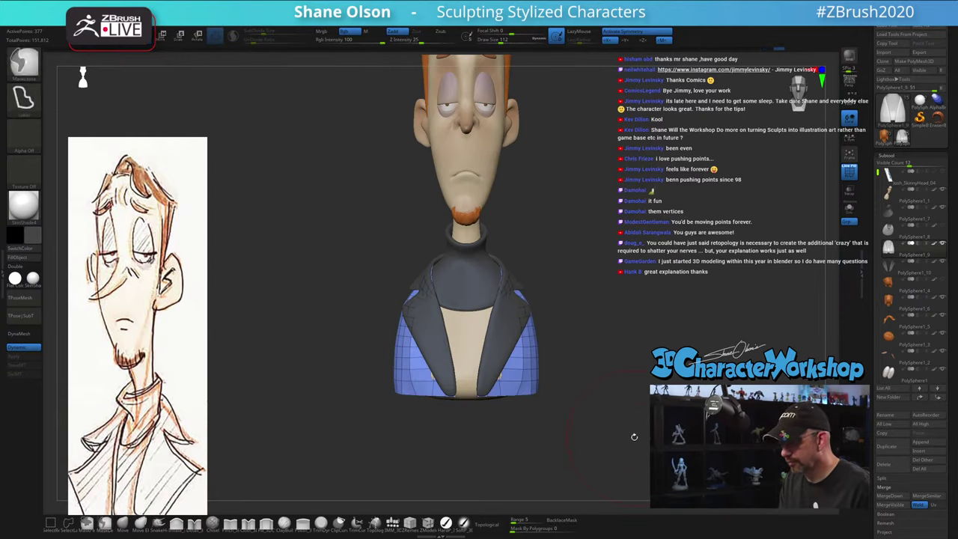
drag(633, 437, 629, 421)
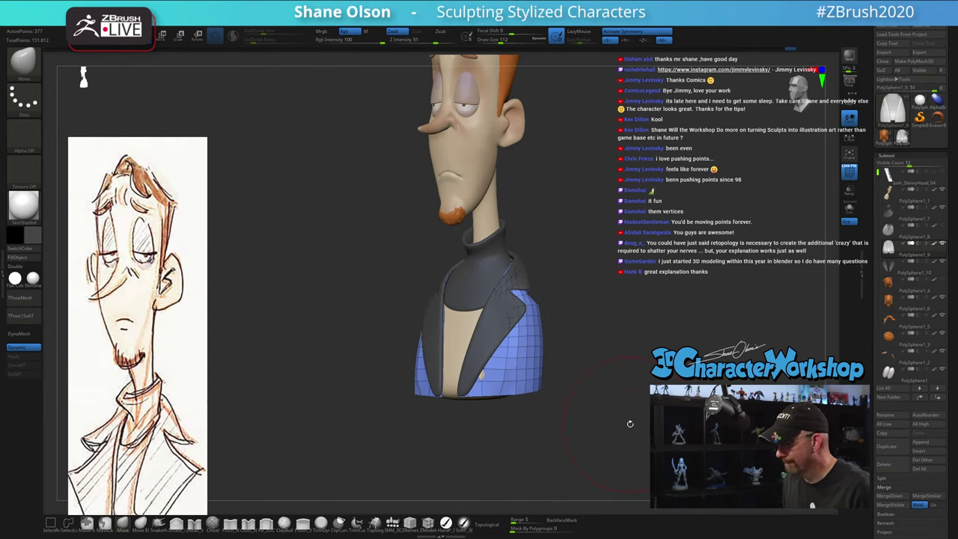
key(space)
click(612, 199)
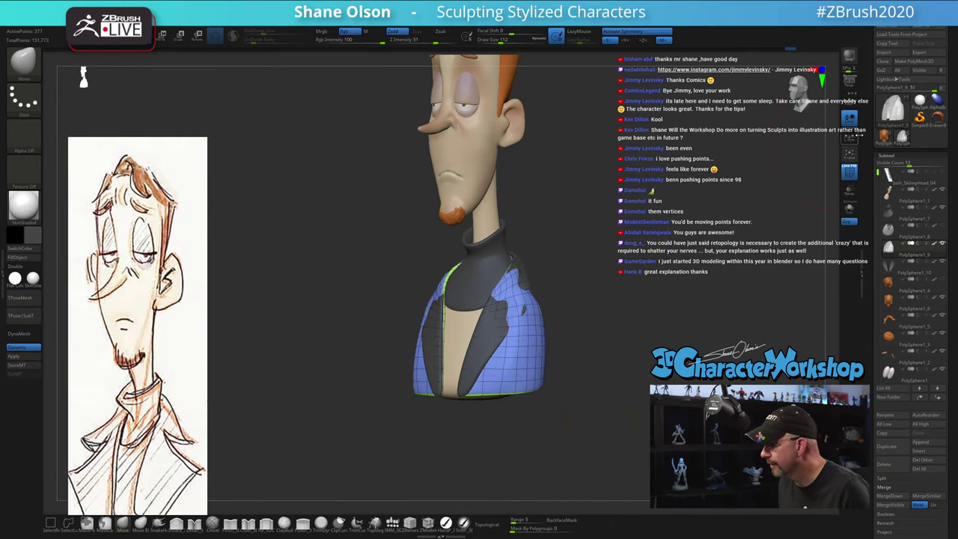
Push the jacket's shoulders and upper chest back beneath the collar and lapels using the Move brush
drag(658, 232, 681, 222)
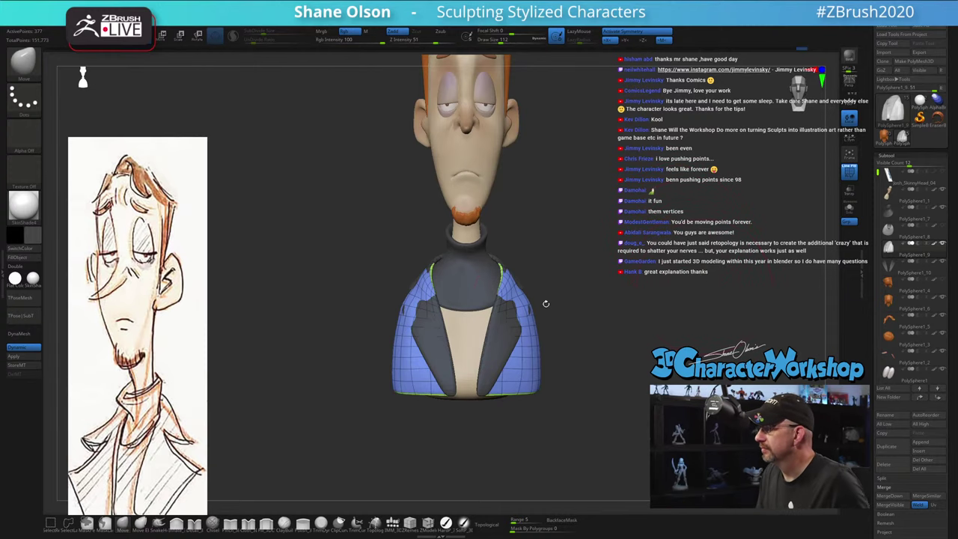
drag(545, 303, 455, 349)
click(125, 525)
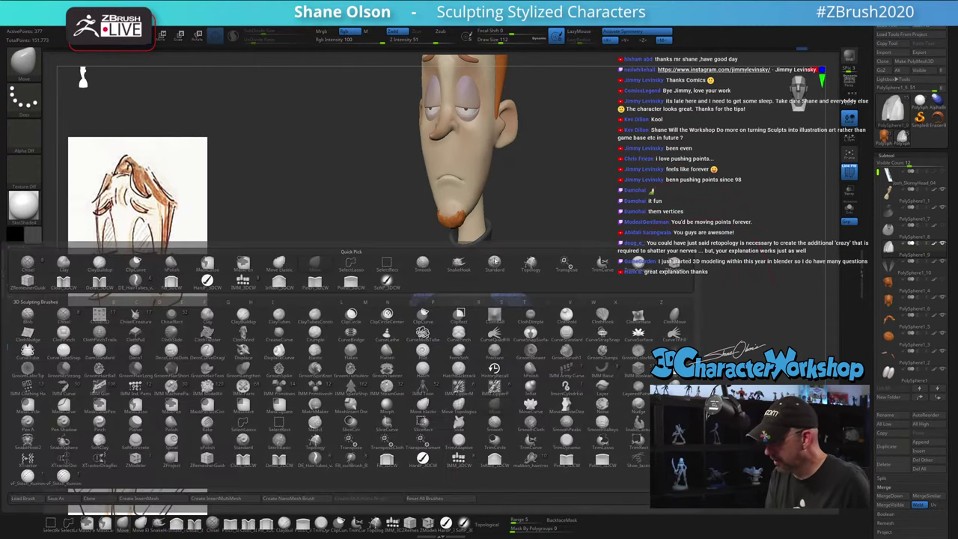
right_drag(479, 266, 452, 281)
key(s)
mouse_move(453, 284)
mouse_down()
mouse_move(480, 318)
mouse_move(416, 280)
mouse_up()
right_drag(428, 290, 468, 299)
mouse_move(468, 299)
mouse_down()
mouse_move(479, 318)
mouse_move(472, 312)
mouse_up()
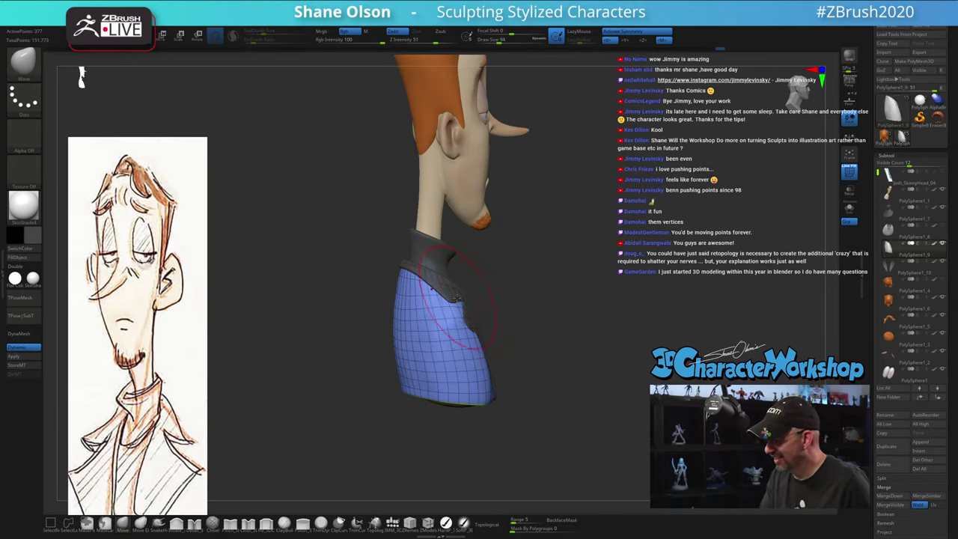
Refine the jacket's side and back contours with the Move brush at draw size 54
right_drag(459, 338, 447, 325)
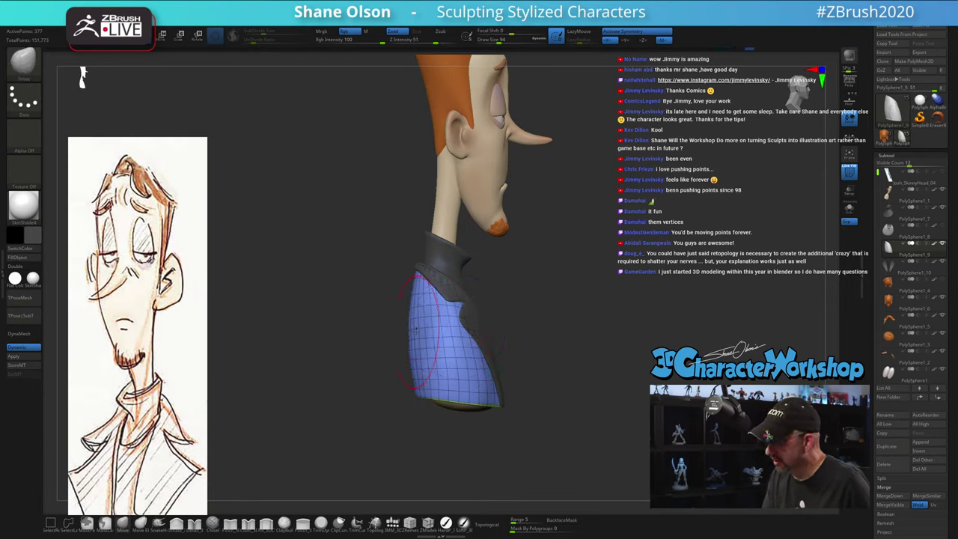
mouse_move(416, 329)
right_down()
mouse_move(481, 352)
mouse_move(509, 349)
right_up()
key(s)
drag(506, 348, 461, 327)
key(s)
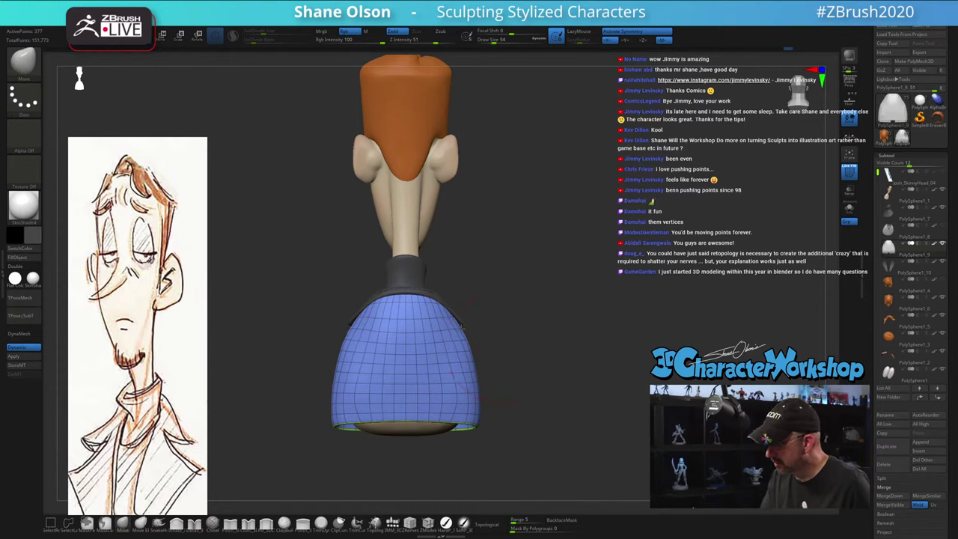
right_drag(500, 353, 502, 384)
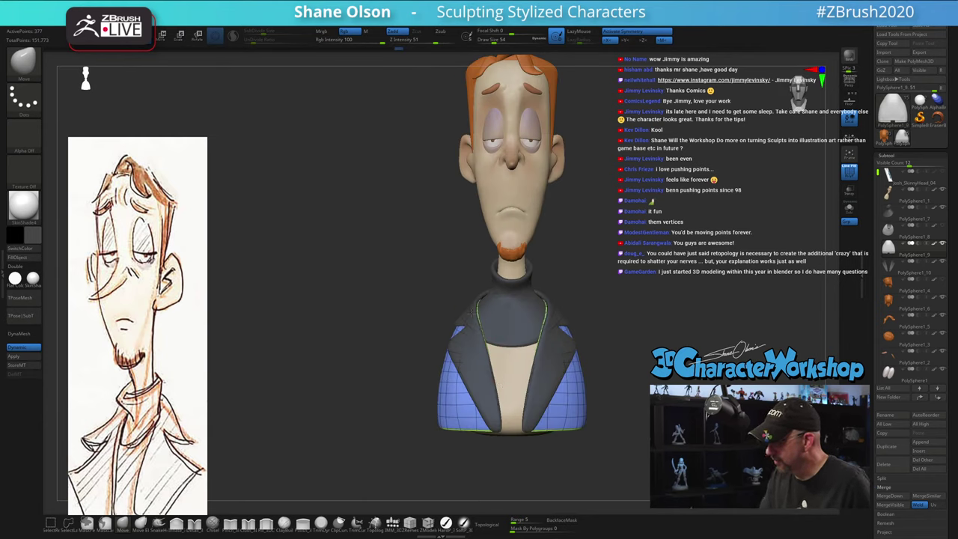
Turn off the wireframe display and show the shirt subtool beneath the jacket
mouse_move(508, 293)
right_down()
mouse_move(479, 303)
mouse_move(503, 314)
mouse_move(474, 281)
mouse_move(462, 298)
right_up()
ctrl+right_drag(618, 377, 611, 373)
key(shift+f)
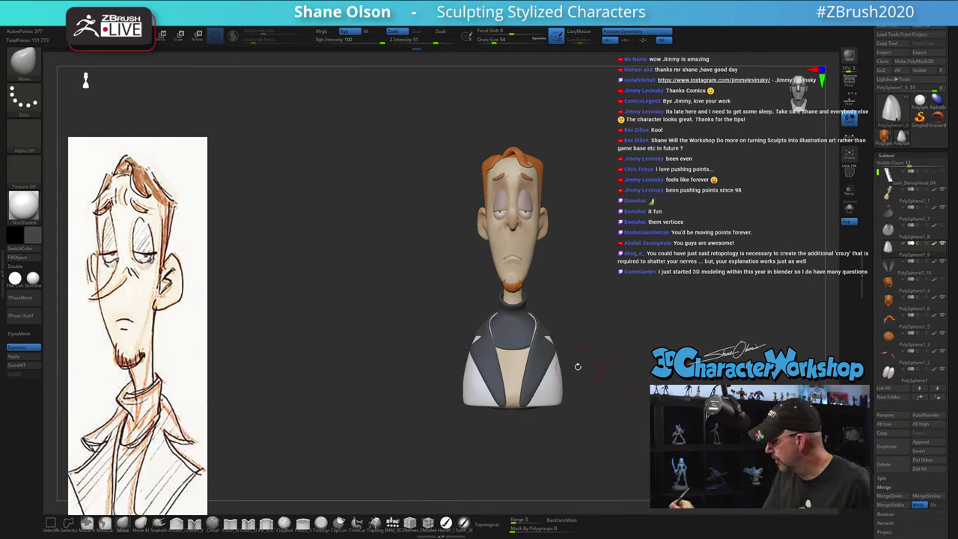
ctrl+right_drag(619, 322, 623, 290)
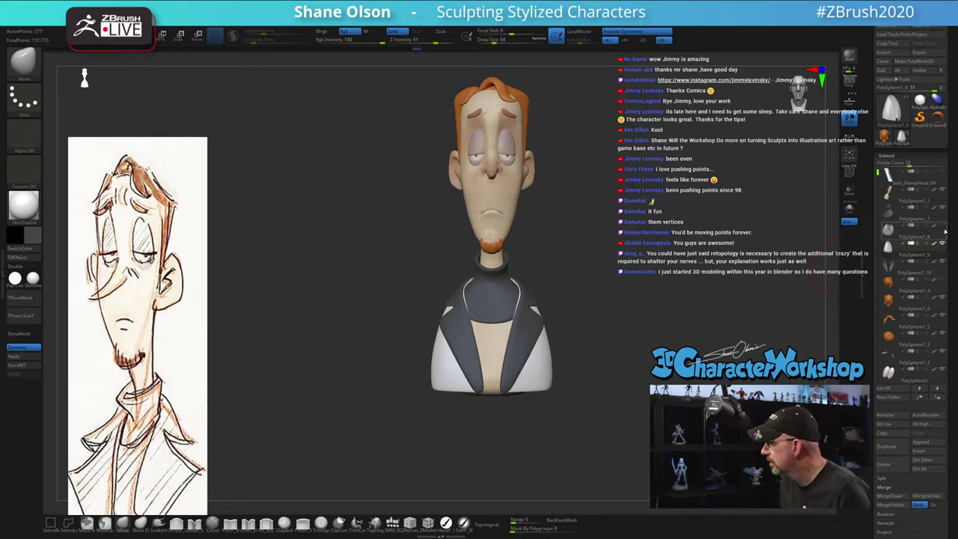
key(ctrl+z)
ctrl+right_drag(645, 267, 675, 264)
right_drag(657, 352, 587, 359)
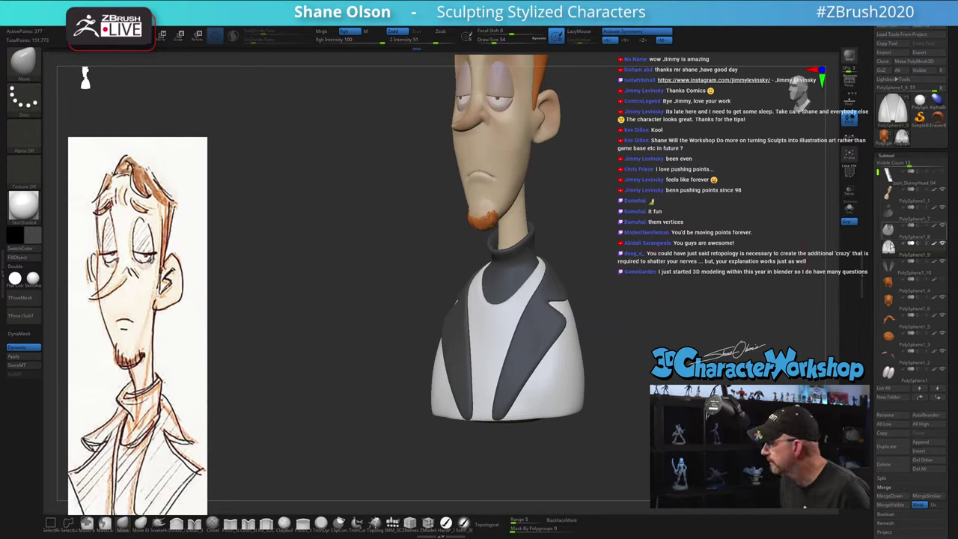
Scale the jacket up slightly around the shirt using the transform gizmo
shift+right_drag(654, 290, 664, 289)
key(w)
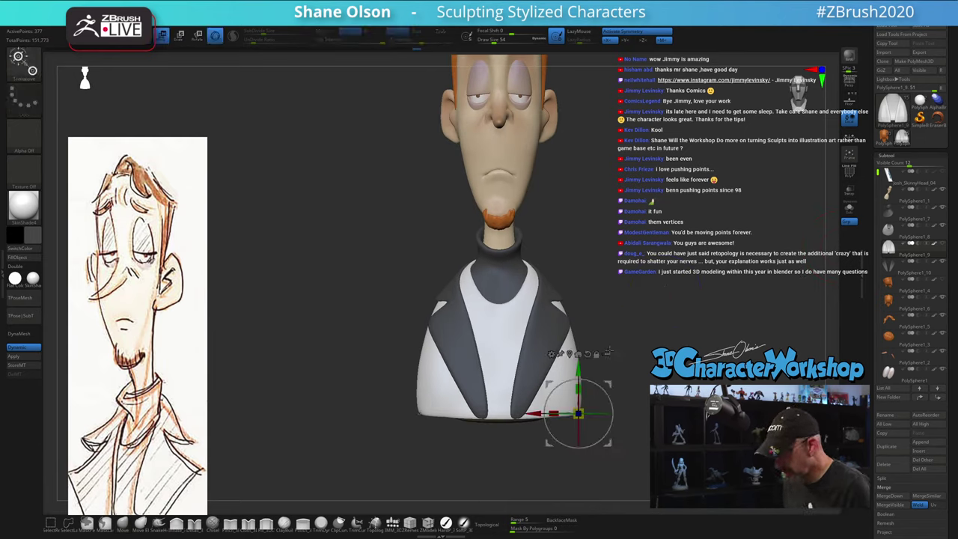
ctrl+drag(583, 407, 609, 383)
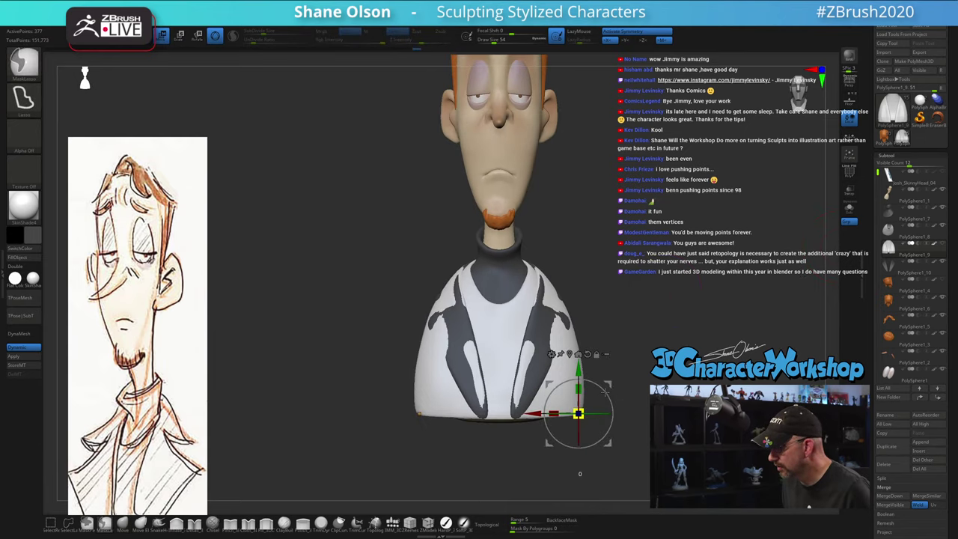
mouse_move(655, 310)
right_down()
mouse_move(692, 312)
mouse_move(659, 312)
right_up()
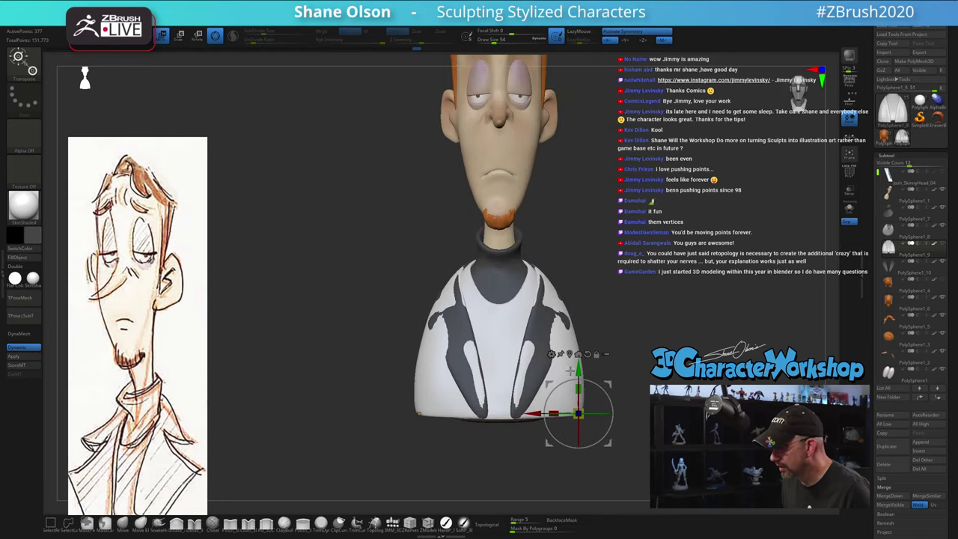
Pick a mid grey, switch to the paint brush and fill the jacket with that color
click(37, 238)
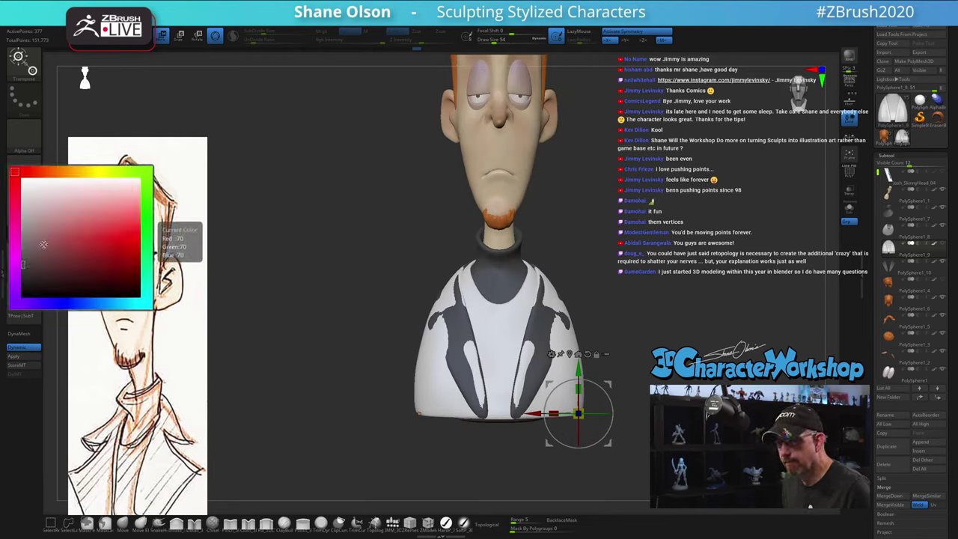
click(22, 241)
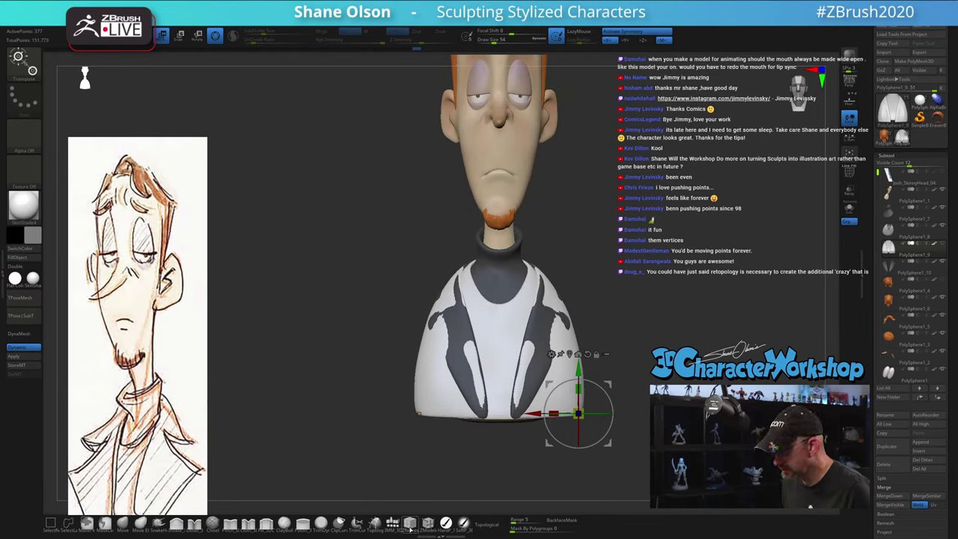
click(410, 523)
click(17, 256)
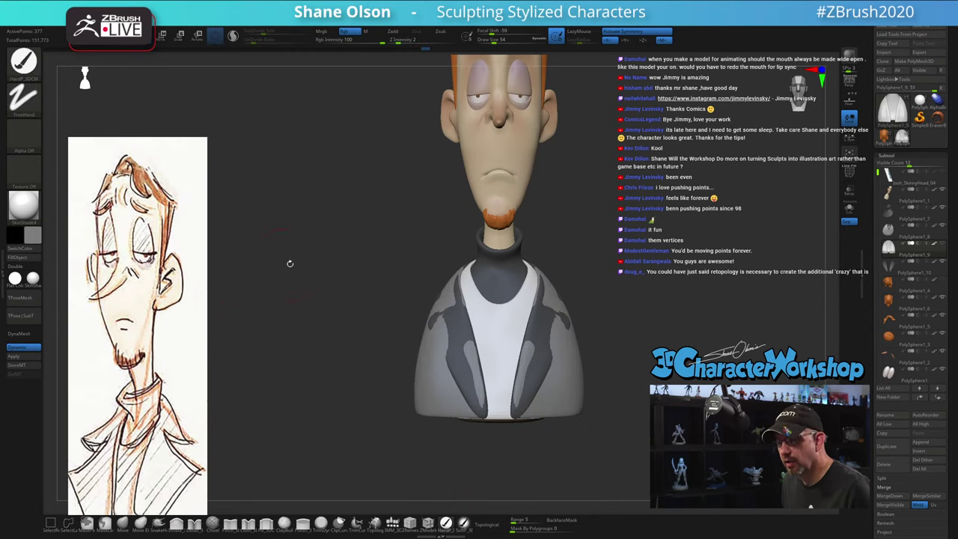
right_drag(310, 263, 338, 265)
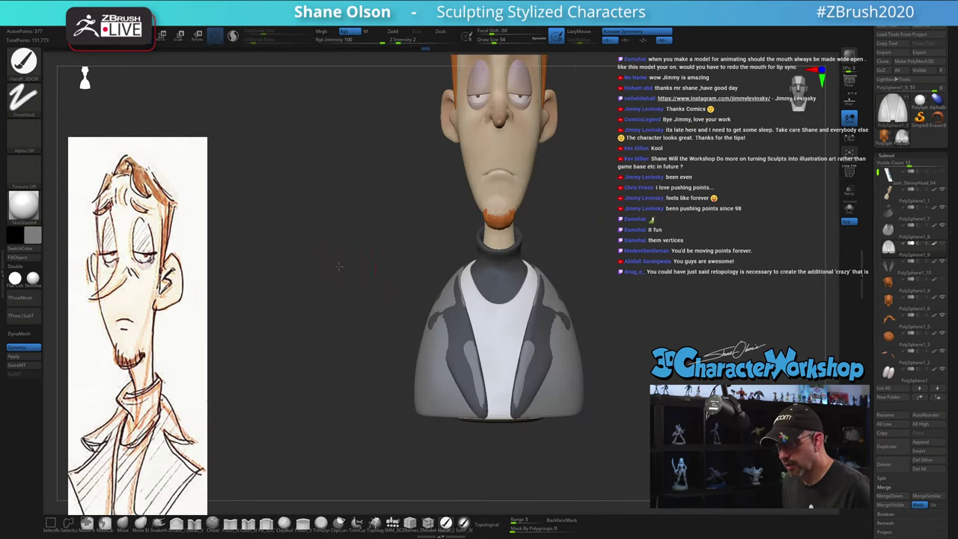
drag(339, 266, 336, 259)
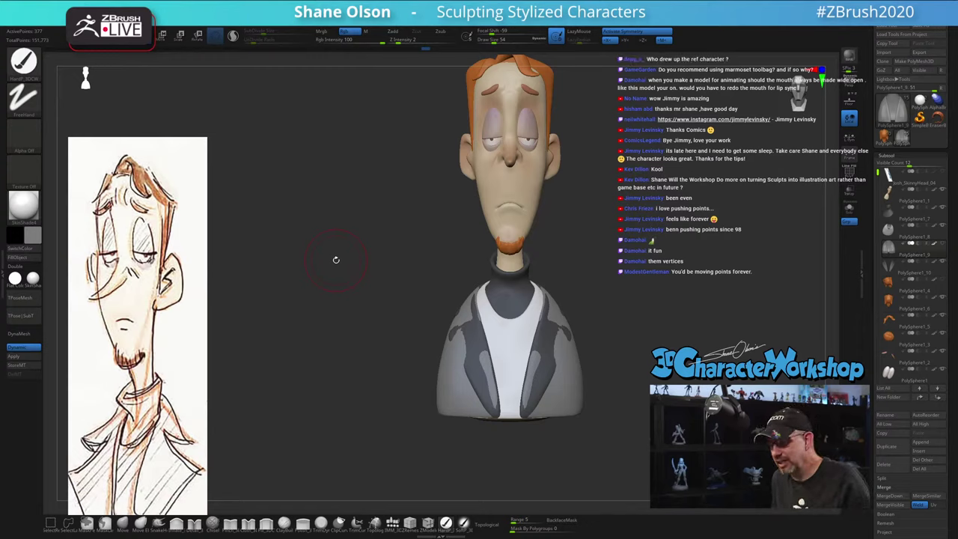
Shrink and reposition the reference sketch so the artist credit along its lower edge fits in view
key(z)
click(205, 280)
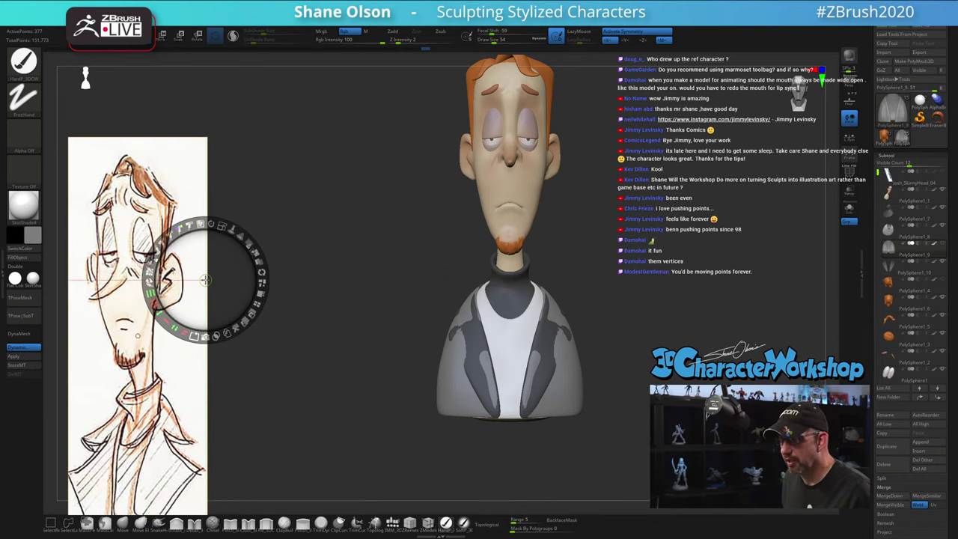
drag(222, 226, 203, 222)
drag(213, 260, 198, 222)
key(z)
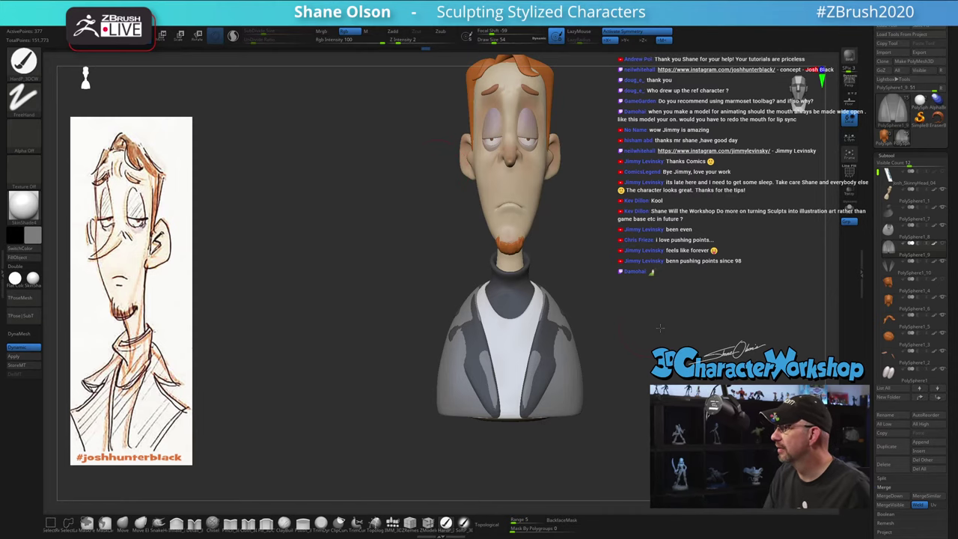
Adjust the jacket's sides and shoulders around the lapels using the Move brush at draw size 116
mouse_move(660, 328)
mouse_down()
mouse_move(673, 327)
mouse_move(637, 318)
mouse_move(672, 328)
mouse_move(671, 343)
mouse_move(630, 320)
mouse_move(662, 307)
mouse_up()
key(s)
drag(601, 287, 604, 291)
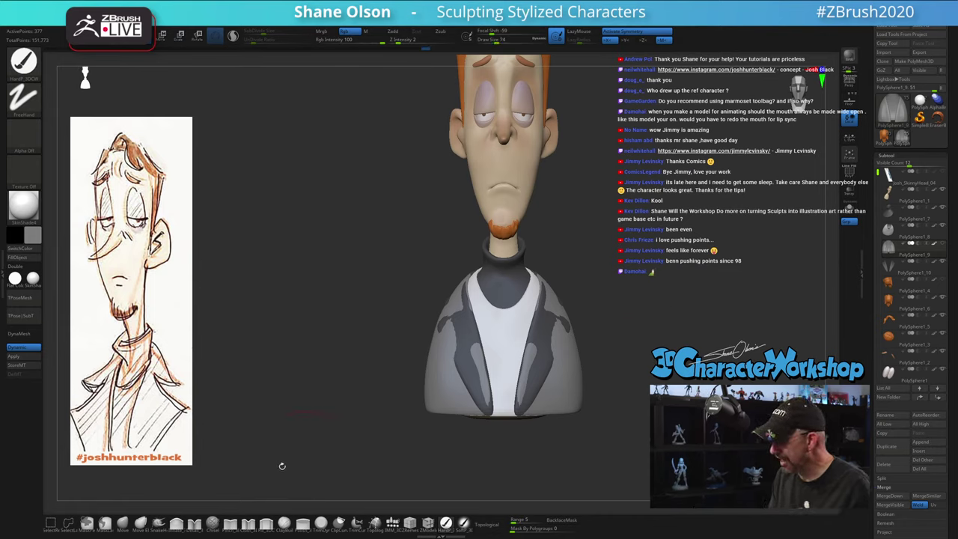
click(123, 524)
key(s)
drag(622, 332, 629, 333)
drag(556, 316, 564, 317)
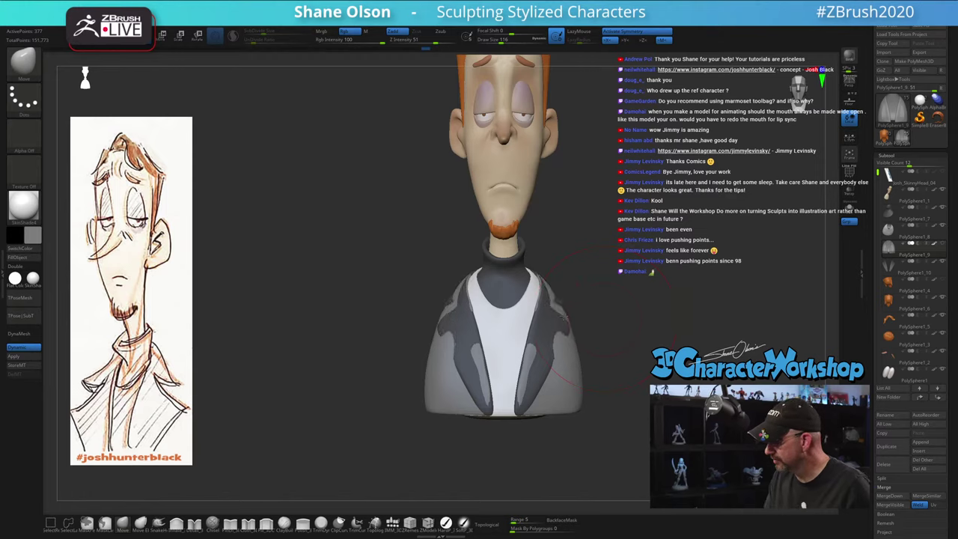
mouse_move(615, 344)
mouse_down()
mouse_move(527, 352)
mouse_move(618, 369)
mouse_move(599, 338)
mouse_up()
Select the lapels and scale them up slightly so they sit outside the jacket surface
alt+click(548, 326)
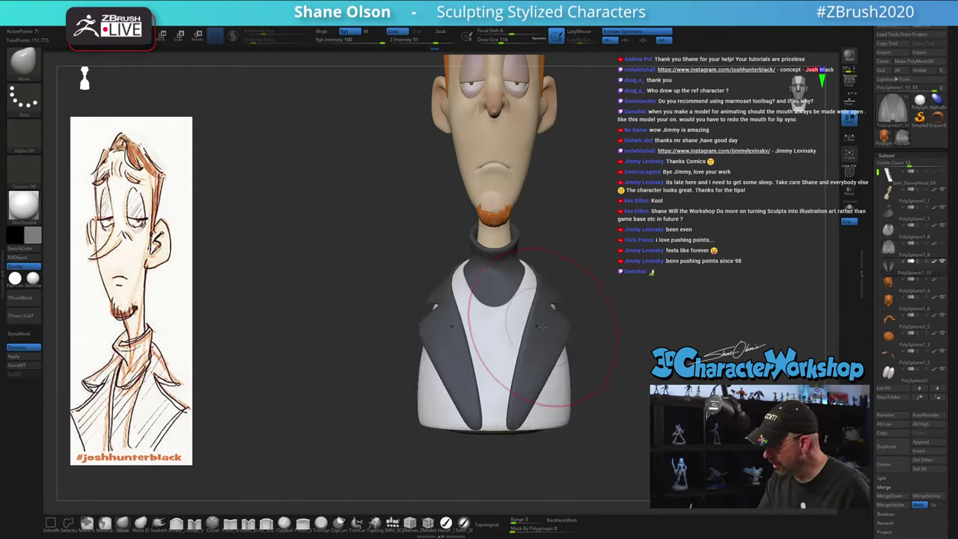
mouse_move(584, 337)
mouse_down()
mouse_move(602, 380)
mouse_move(633, 382)
mouse_up()
key(w)
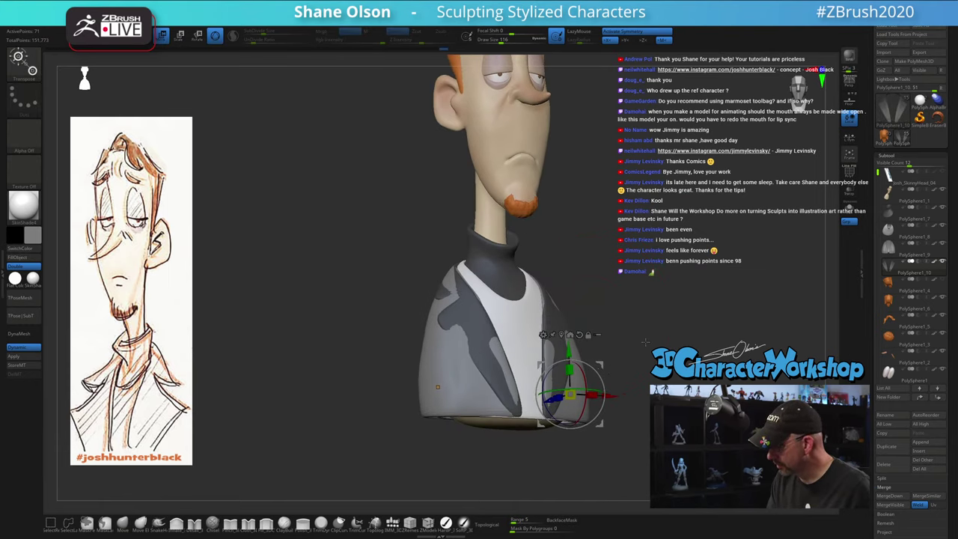
ctrl+drag(570, 395, 590, 382)
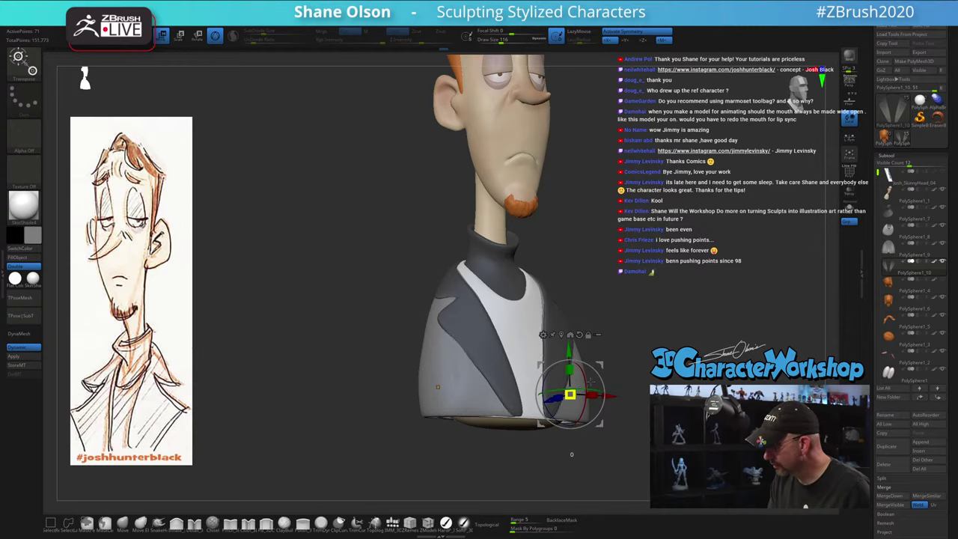
shift+drag(673, 378, 646, 378)
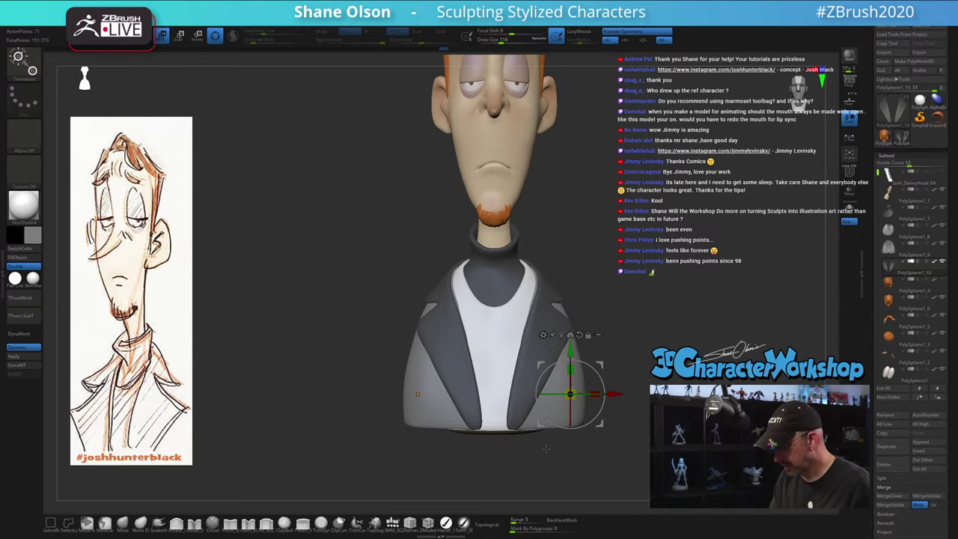
Fill the lapels with the same grey as the jacket
click(446, 524)
click(18, 256)
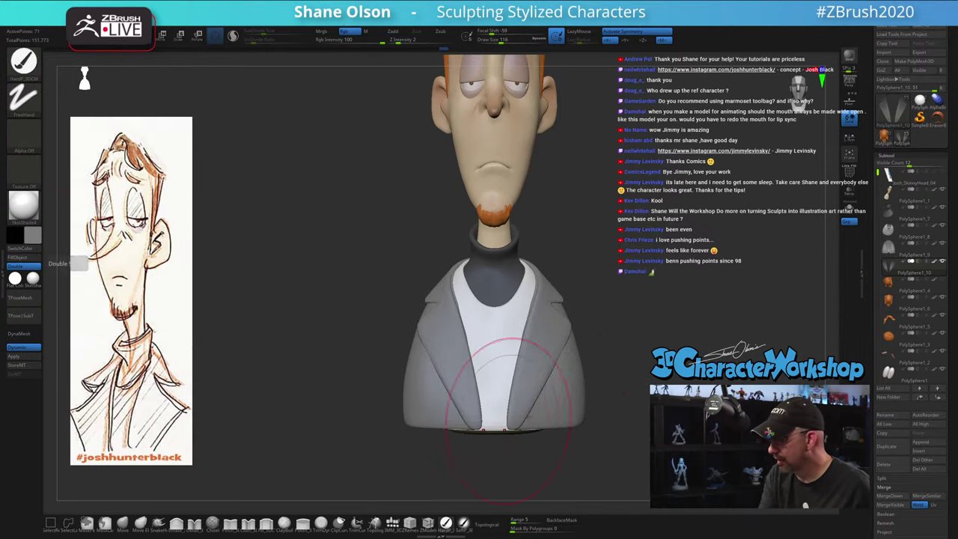
mouse_move(621, 419)
mouse_down()
mouse_move(584, 419)
mouse_move(584, 385)
mouse_move(663, 419)
mouse_move(647, 438)
mouse_move(684, 438)
mouse_move(621, 431)
mouse_up()
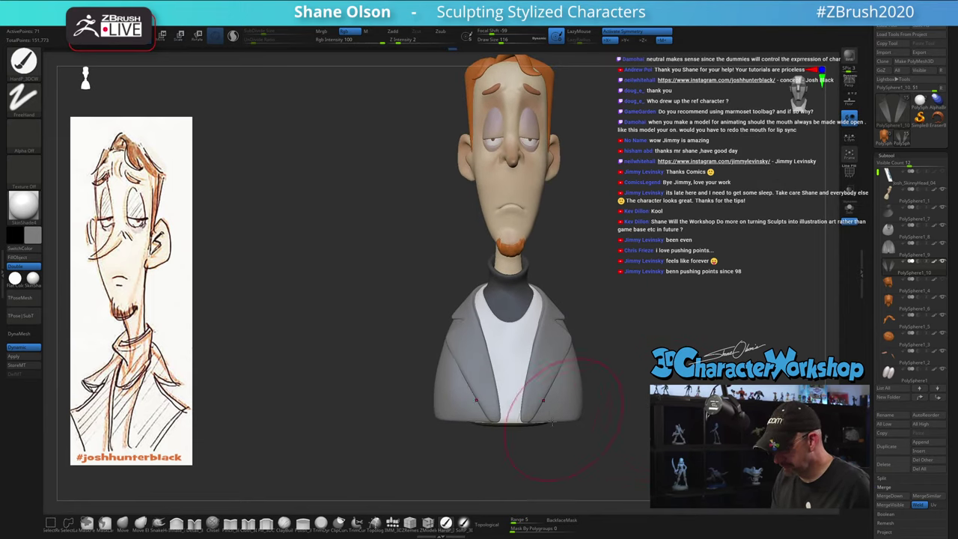
Show the lapels' wireframe and turn off their dynamic subdivision preview, with the Move brush active
click(123, 524)
mouse_move(598, 349)
mouse_down()
mouse_move(628, 363)
mouse_move(620, 364)
mouse_move(636, 362)
mouse_move(623, 331)
mouse_move(644, 352)
mouse_up()
key(s)
key(s)
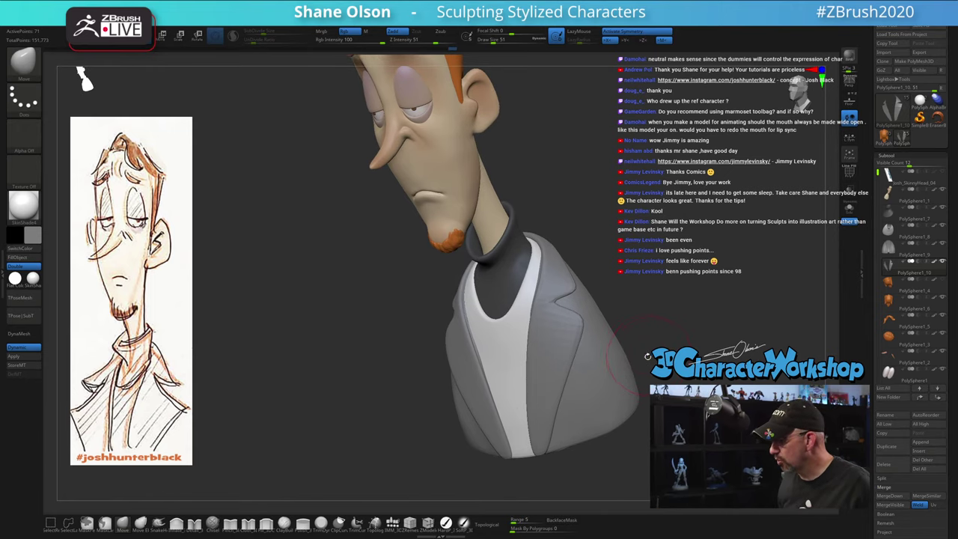
key(shift+f)
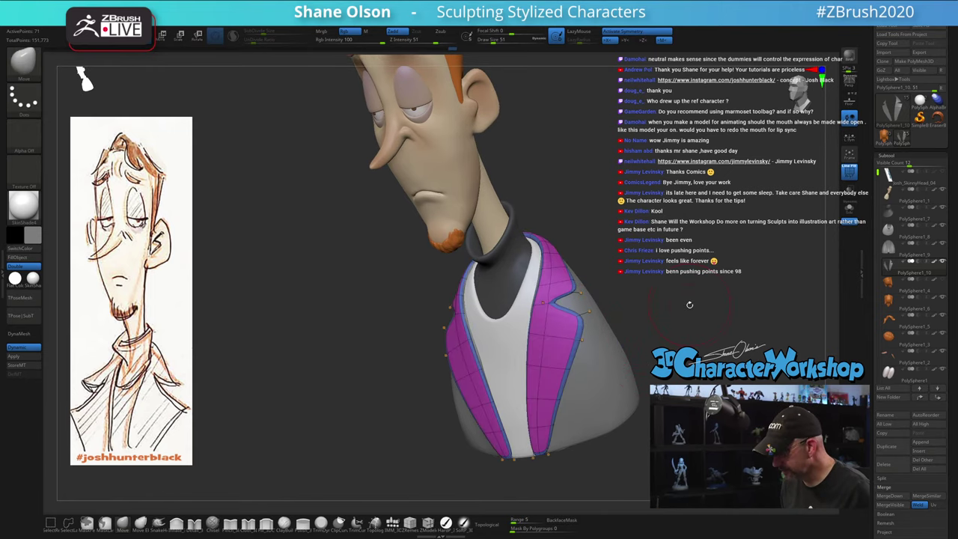
drag(689, 305, 717, 298)
key(s)
drag(724, 310, 715, 282)
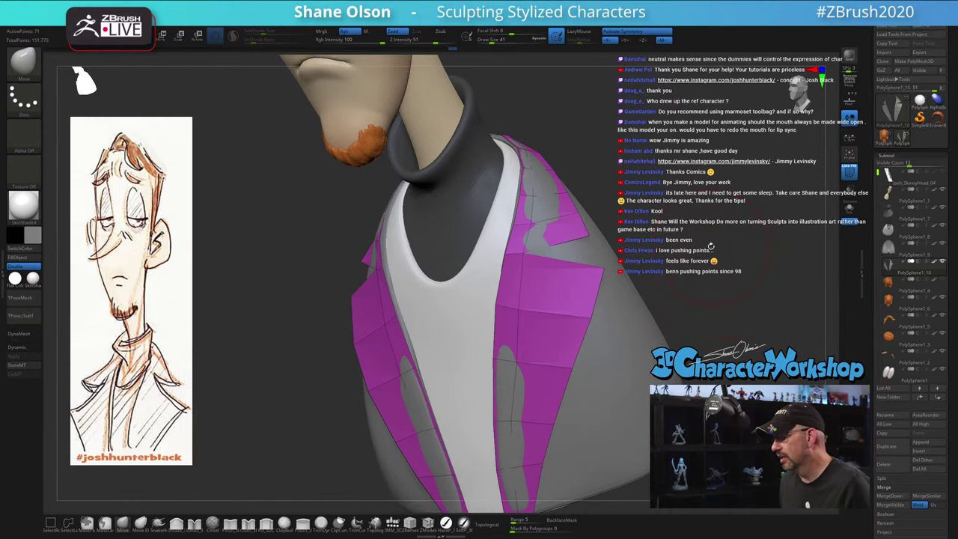
Adjust the lapels' cage points near the shoulder and lower front using the Move brush at draw size 9
key(s)
mouse_move(642, 229)
mouse_down()
mouse_move(650, 283)
mouse_move(637, 300)
mouse_up()
alt+drag(663, 259, 624, 226)
key(s)
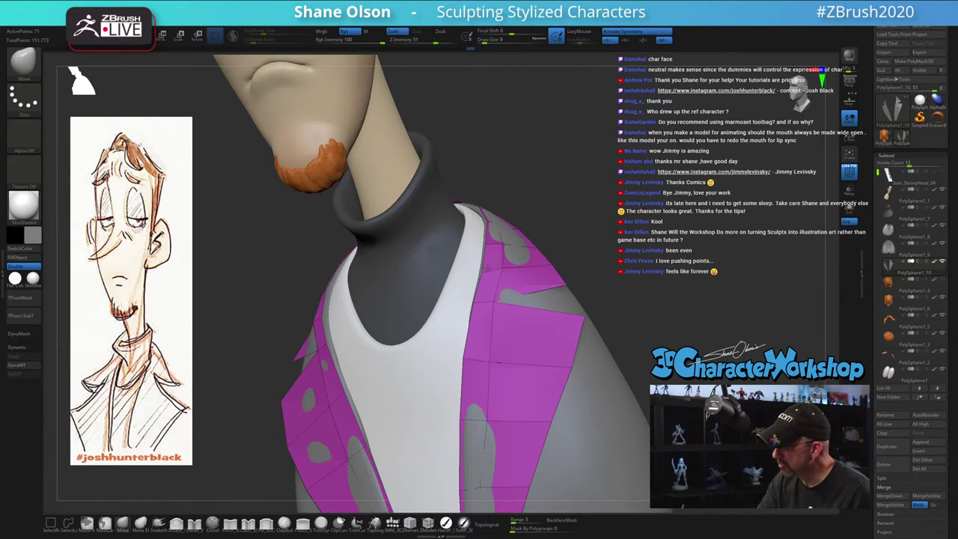
mouse_move(497, 215)
right_down()
mouse_move(485, 220)
mouse_move(501, 226)
right_up()
drag(503, 217, 538, 253)
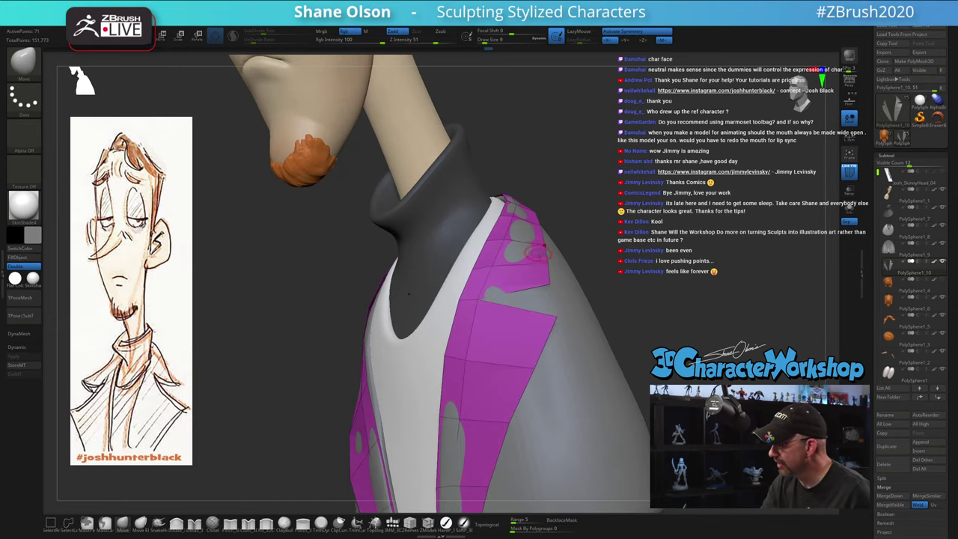
drag(626, 277, 633, 245)
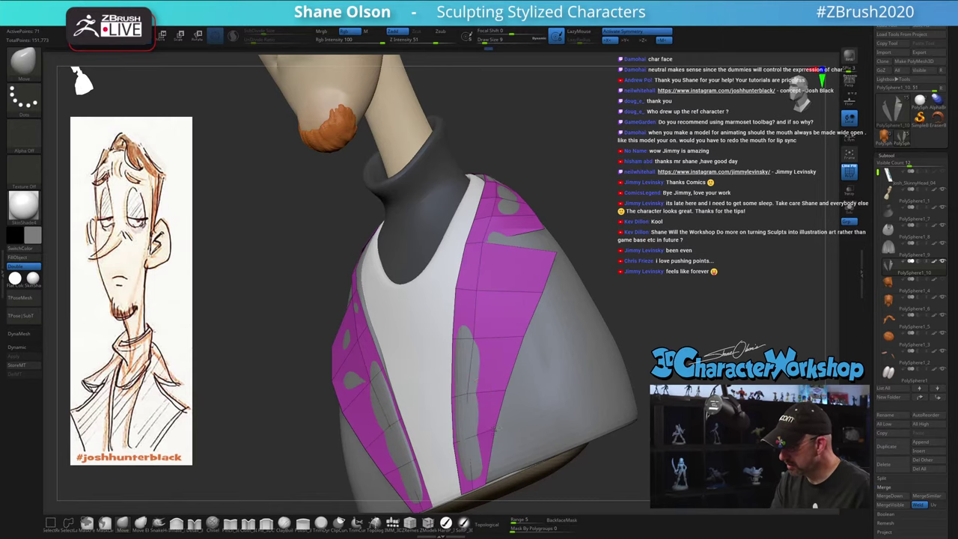
right_drag(497, 410, 509, 423)
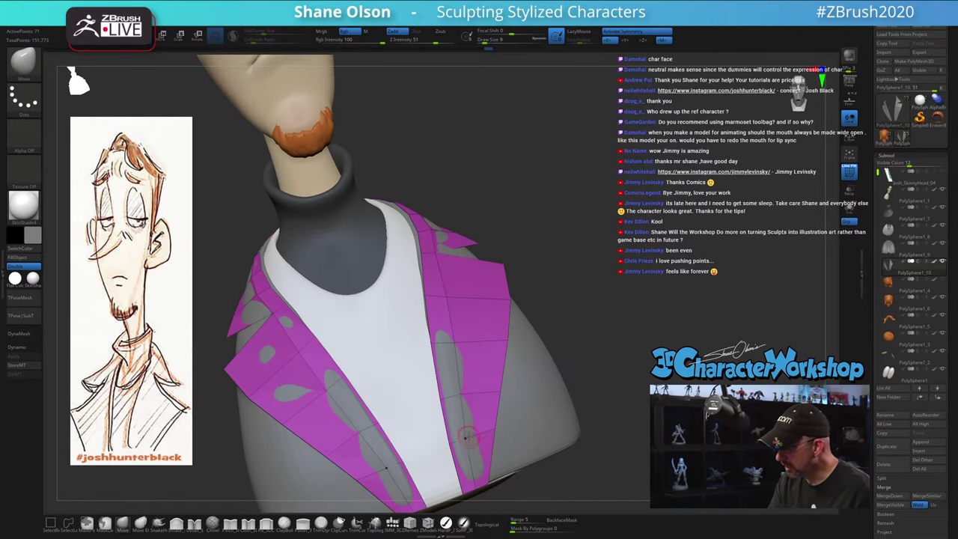
Insert crosswise edge loops just above and below the lapel notch with ZModeler and check the subdivided shape
click(427, 523)
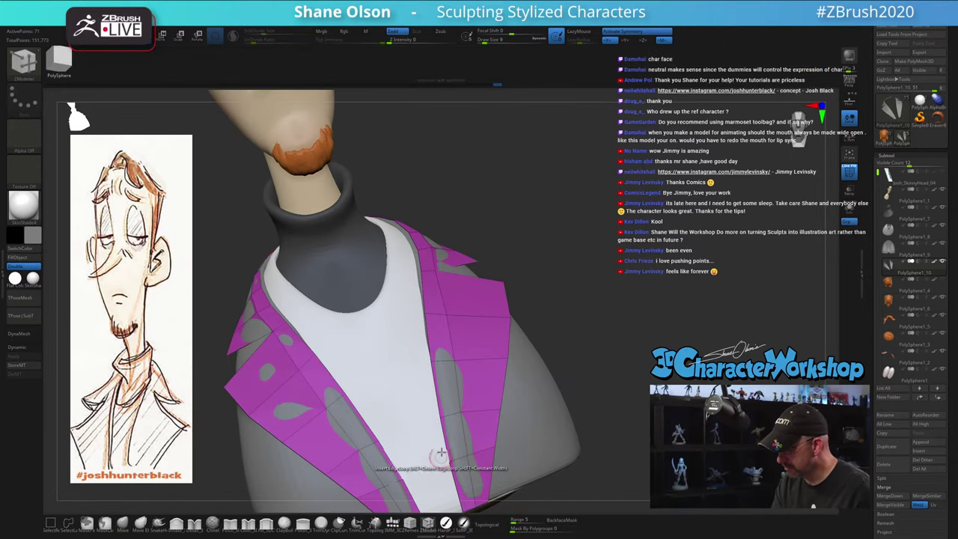
alt+right_drag(474, 362, 477, 274)
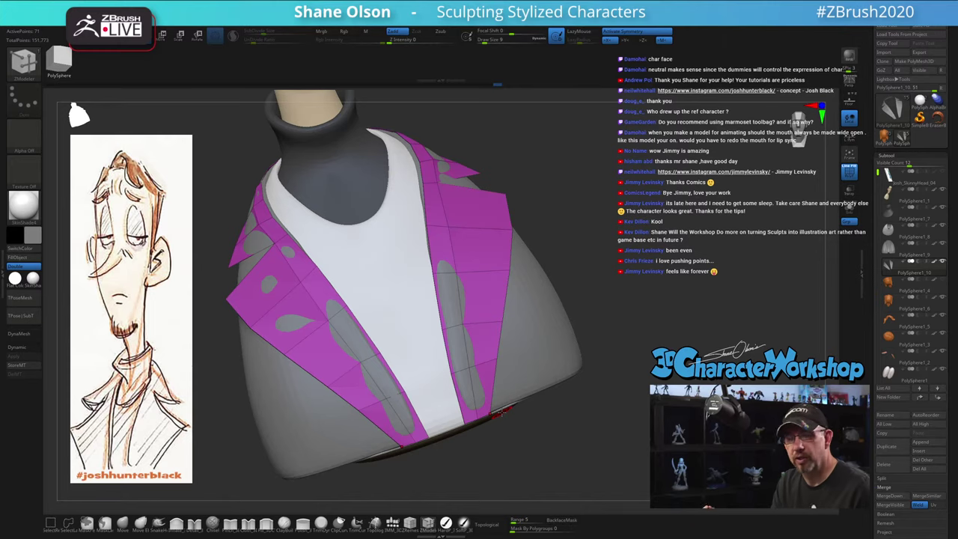
drag(563, 198, 560, 241)
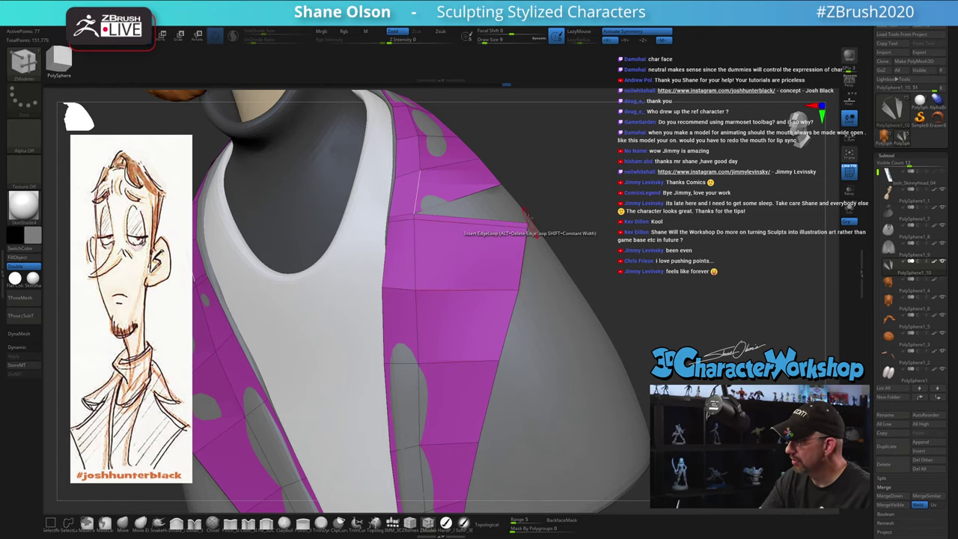
key(d)
mouse_move(633, 278)
mouse_down()
mouse_move(605, 274)
mouse_move(595, 238)
mouse_move(600, 206)
mouse_move(615, 201)
mouse_up()
key(shift+d)
drag(419, 180, 414, 206)
key(d)
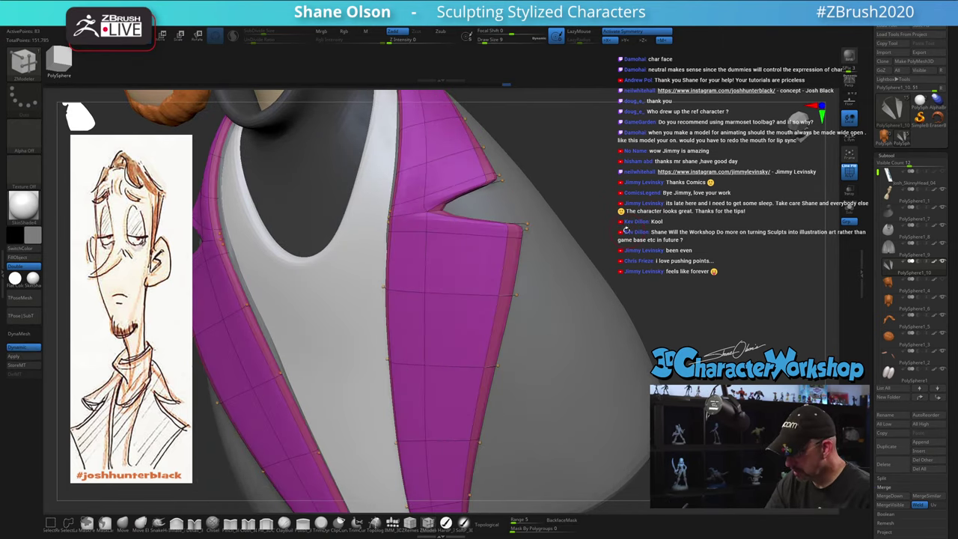
alt+drag(627, 230, 609, 264)
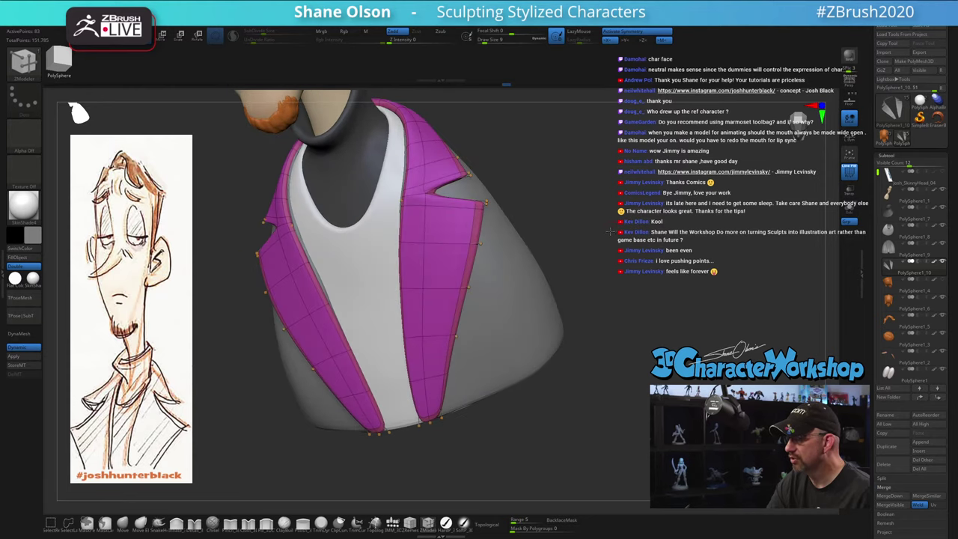
drag(590, 401, 496, 288)
key(shift+f)
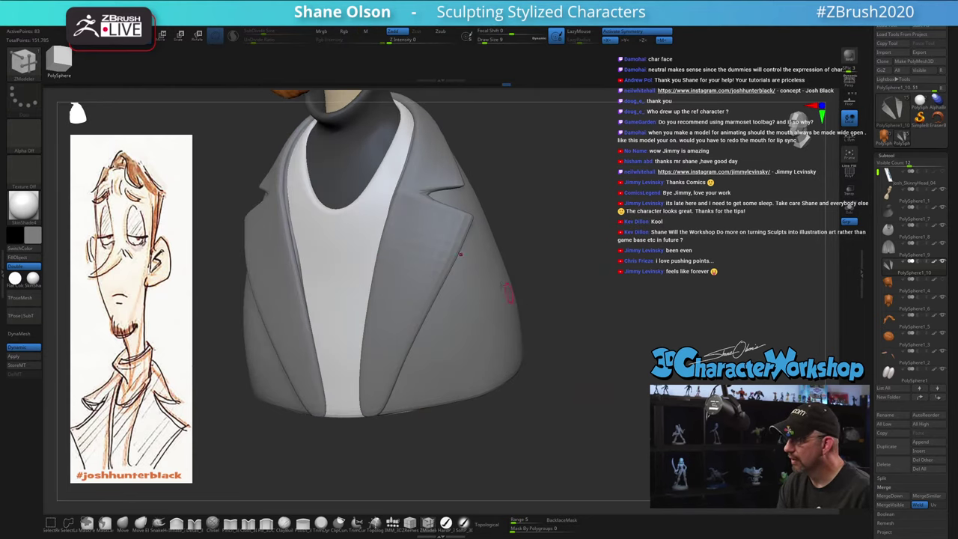
key(shift+f)
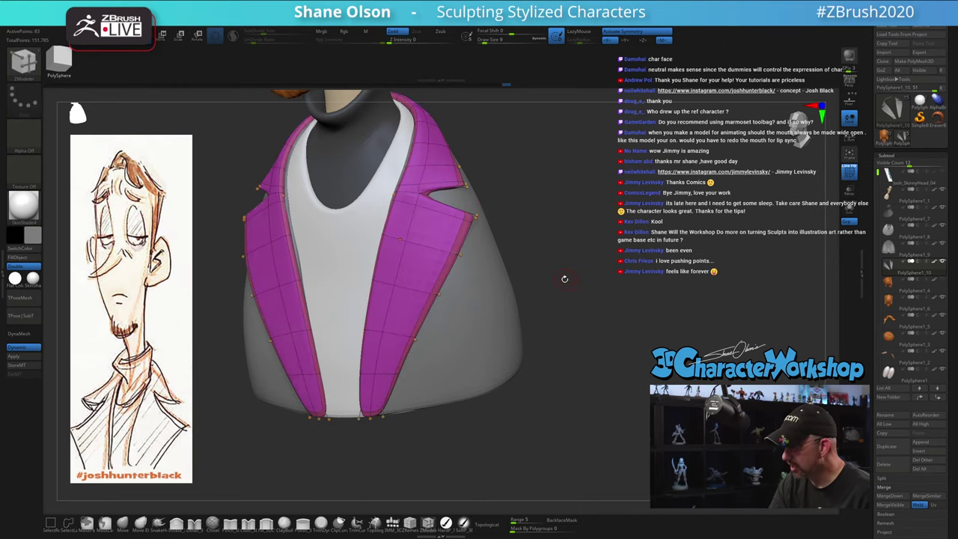
Insert a lengthwise edge loop down the lapels beside their middle edge with ZModeler
drag(565, 278, 553, 297)
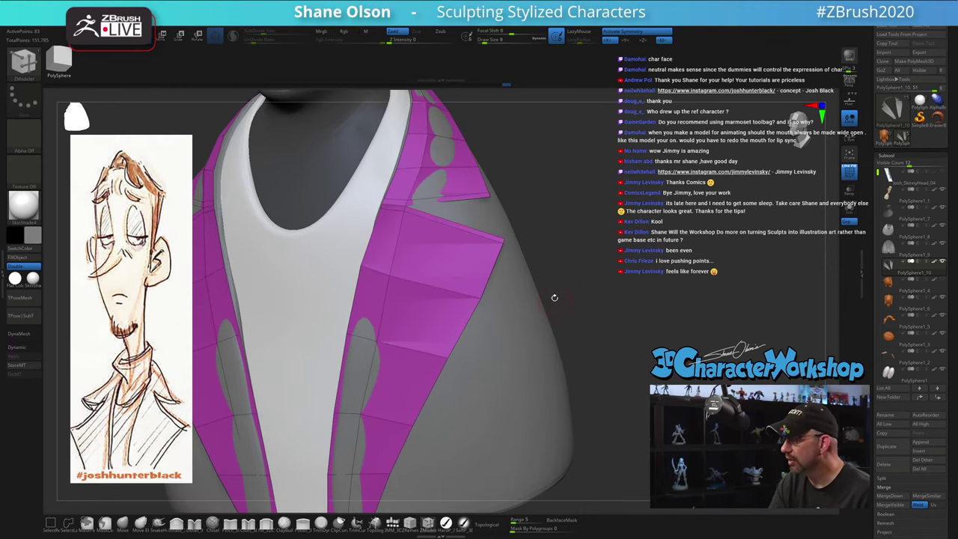
click(378, 267)
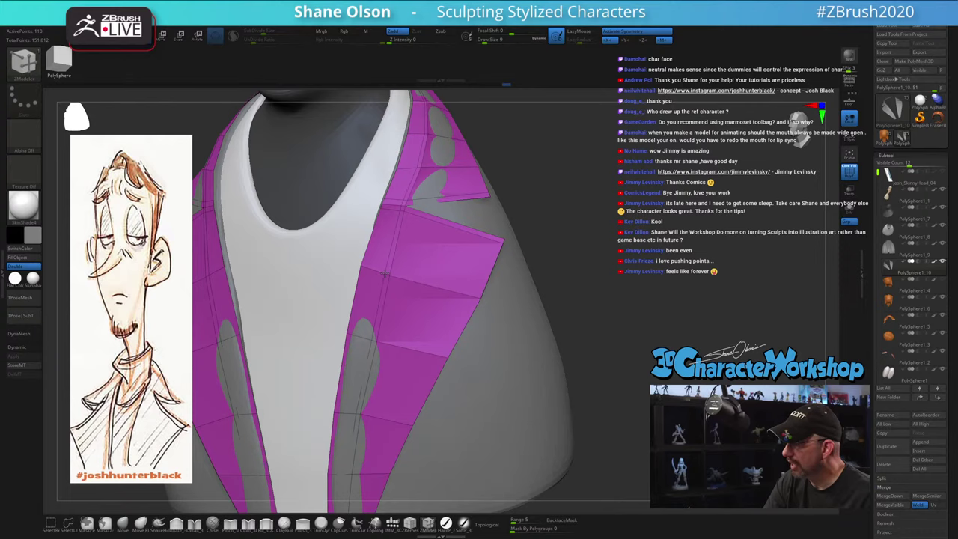
alt+drag(588, 293, 524, 352)
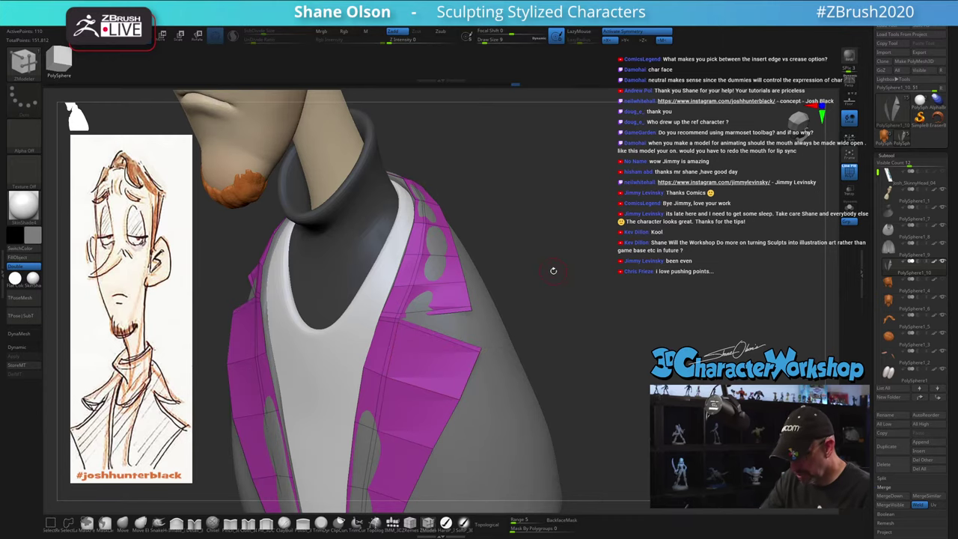
Examine the subdivided lapels without their wireframe from the front and side
key(d)
drag(556, 250, 554, 253)
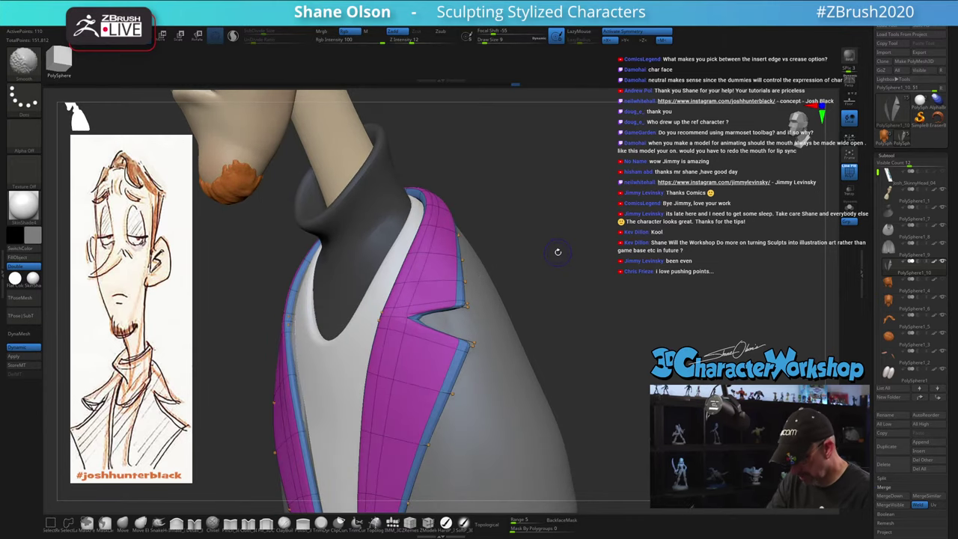
key(shift+f)
drag(560, 342, 570, 352)
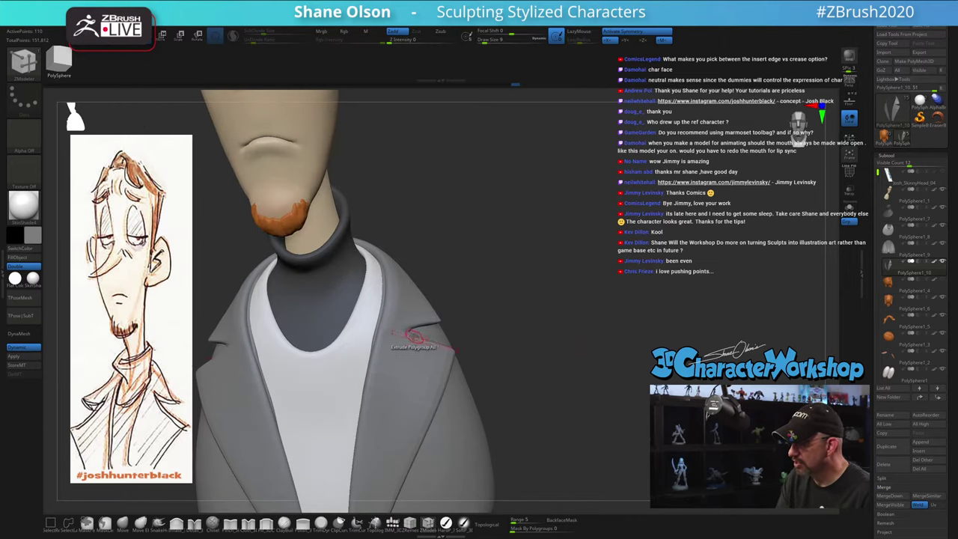
drag(414, 339, 420, 327)
drag(562, 338, 520, 324)
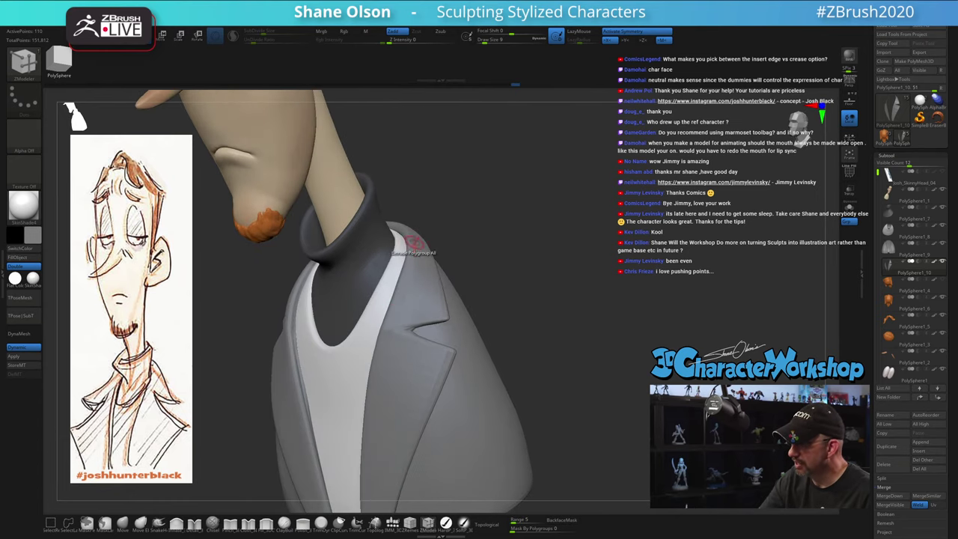
Return to the unsmoothed wireframe, discard the recent lengthwise edge loops, and insert two new lengthwise loops down the lapels with ZModeler
key(shift+d)
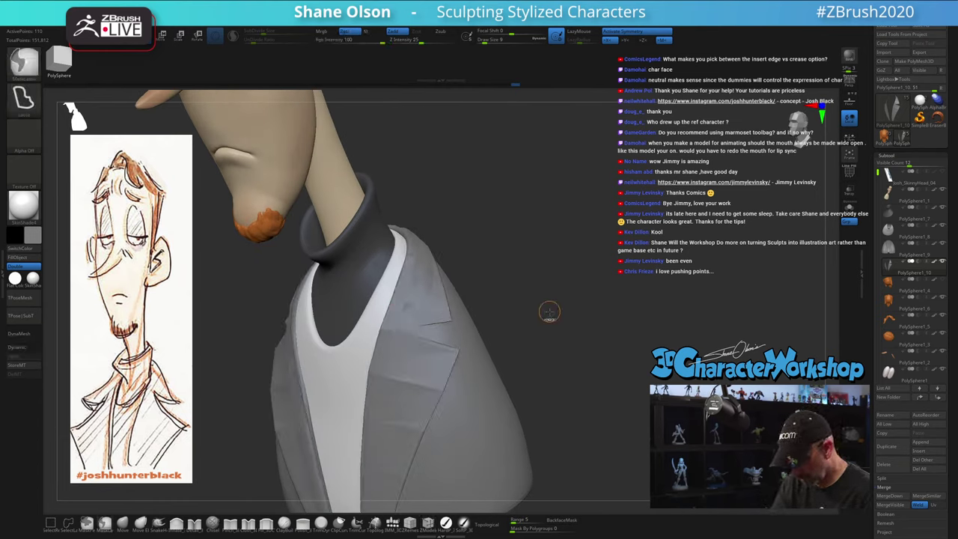
key(shift+f)
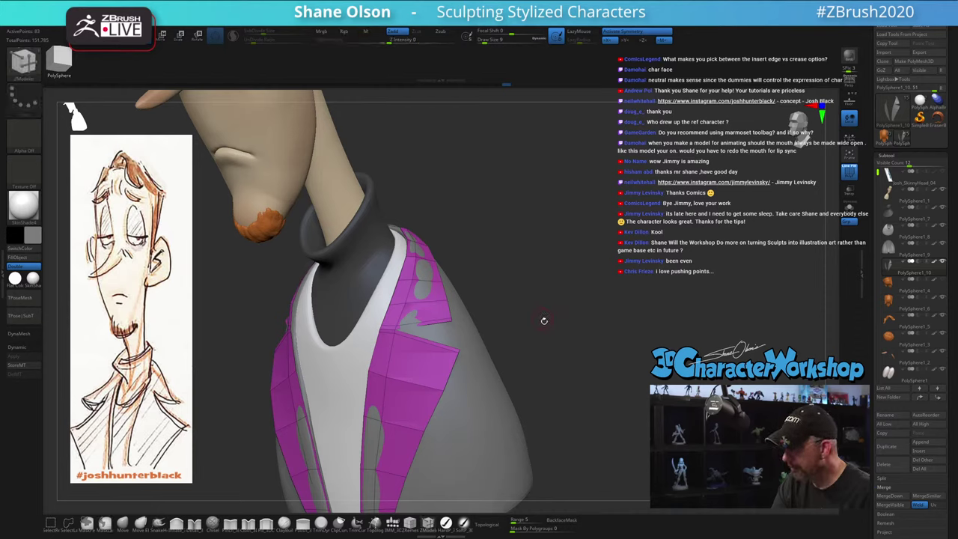
mouse_move(543, 321)
alt+mouse_down()
mouse_move(541, 332)
mouse_move(532, 327)
alt+mouse_up()
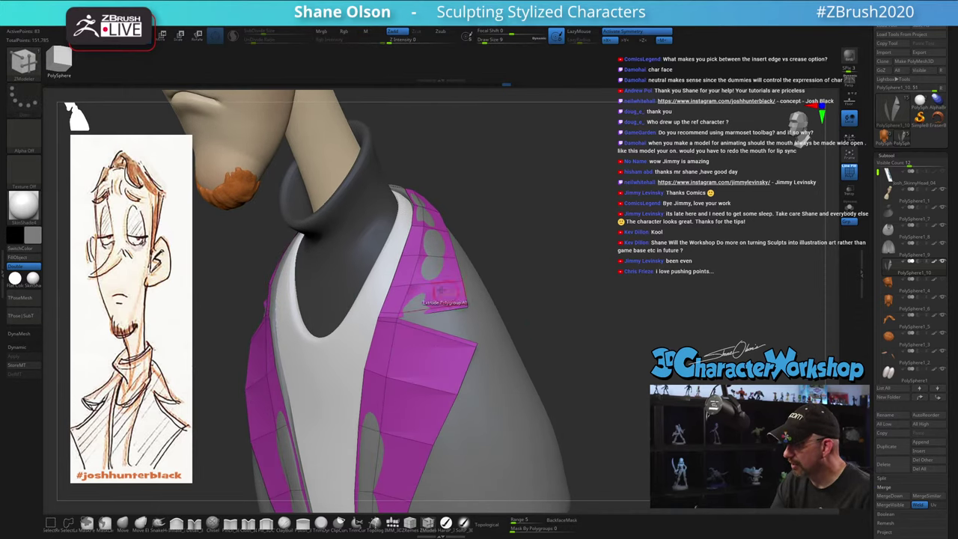
click(433, 283)
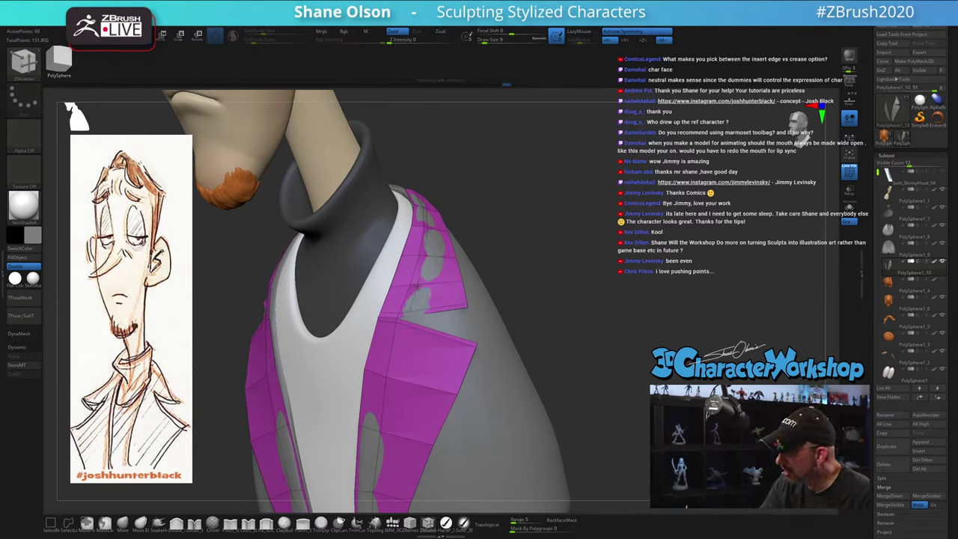
click(422, 329)
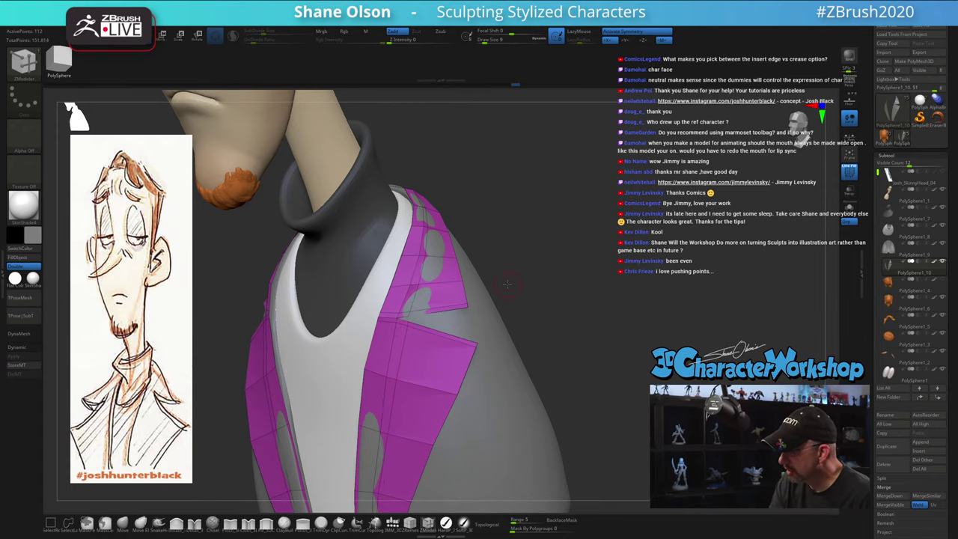
Insert further lengthwise edge loops down the lapels with ZModeler, and show them smoothed with the wireframe hidden
key(d)
drag(588, 370, 514, 368)
key(shift+d)
click(423, 364)
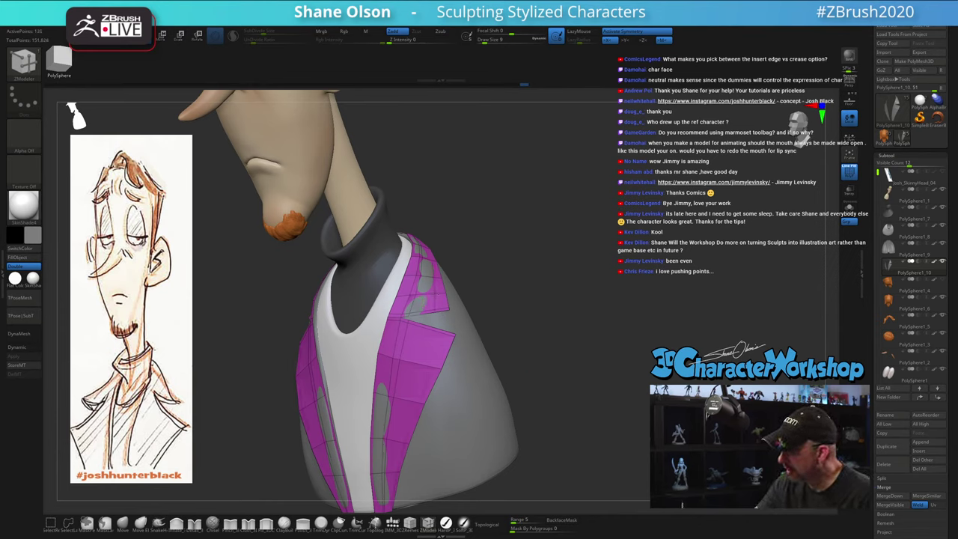
key(d)
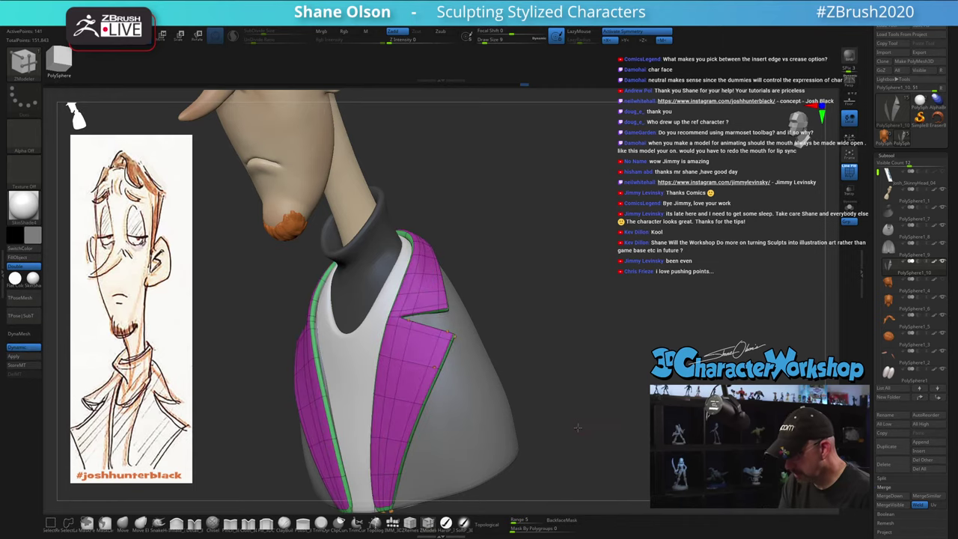
alt+drag(584, 418, 564, 358)
key(shift+f)
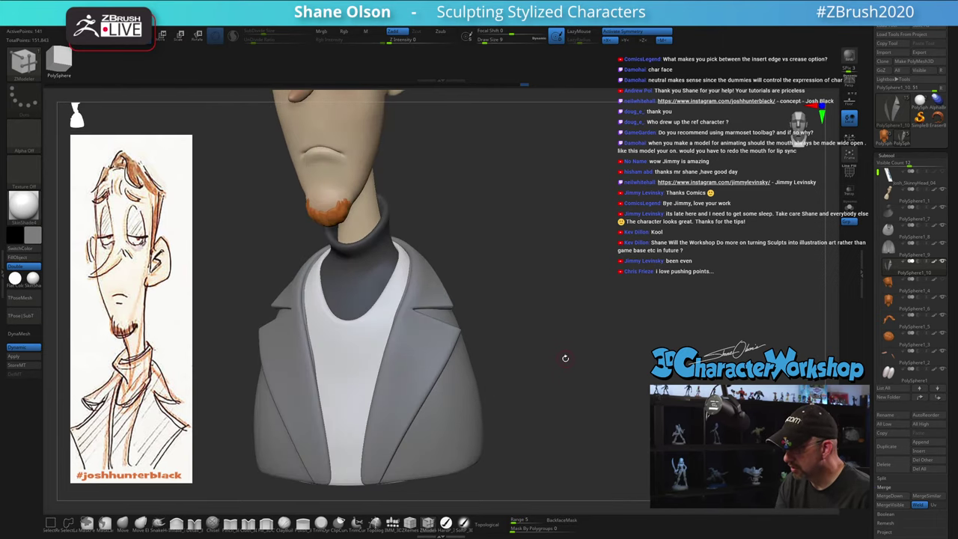
Adjust the lapels' inner edges along the white shirt with the Move brush at draw sizes 33 and 37
click(123, 524)
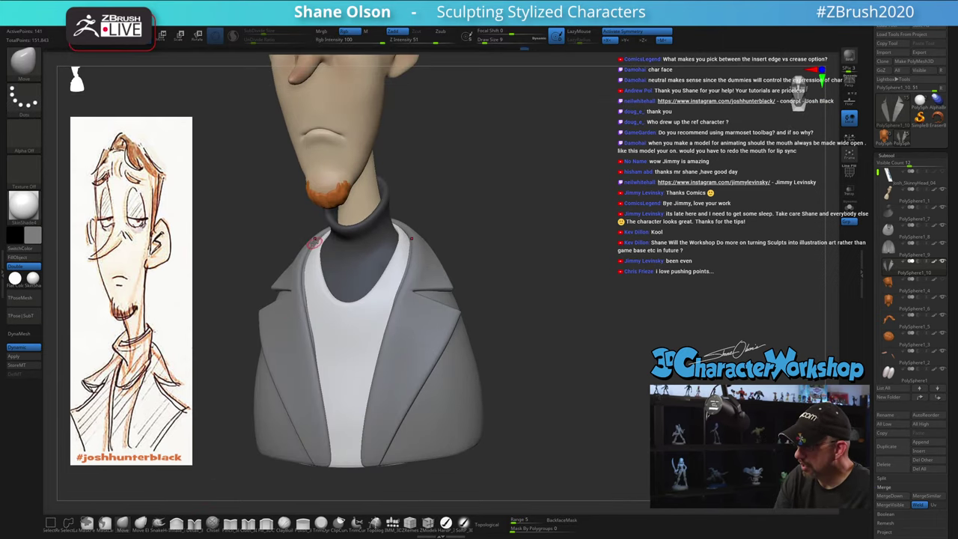
ctrl+right_drag(317, 285, 319, 302)
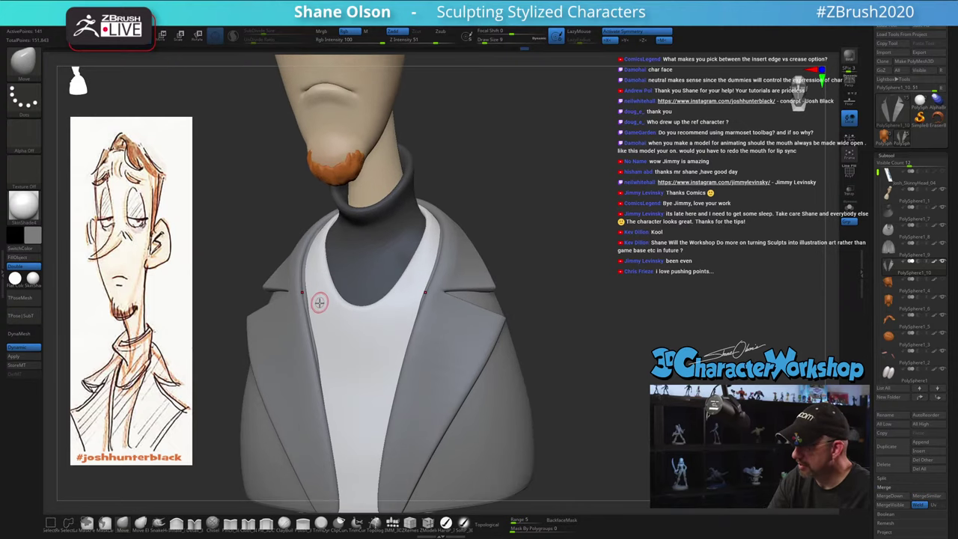
key(s)
drag(319, 302, 323, 305)
right_drag(330, 348, 333, 361)
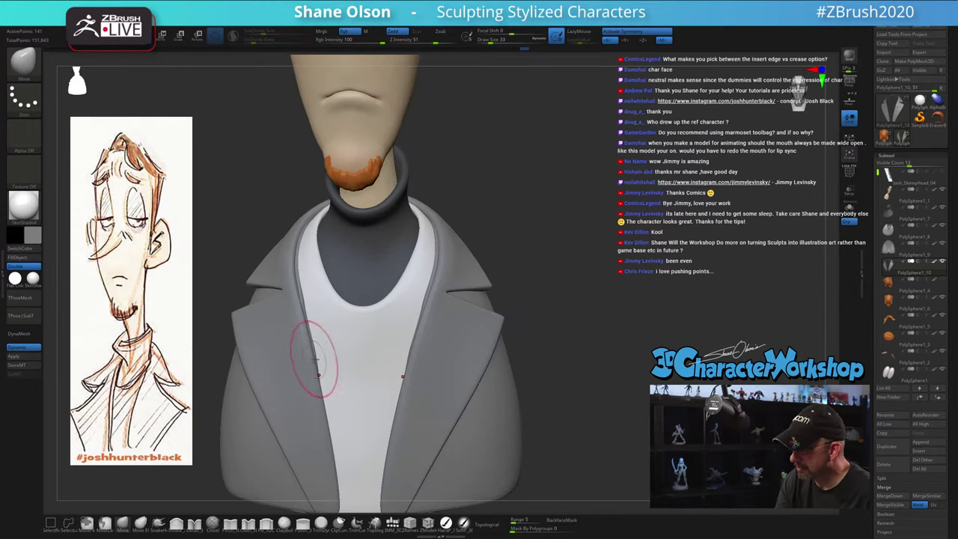
drag(313, 356, 314, 350)
right_drag(299, 299, 289, 288)
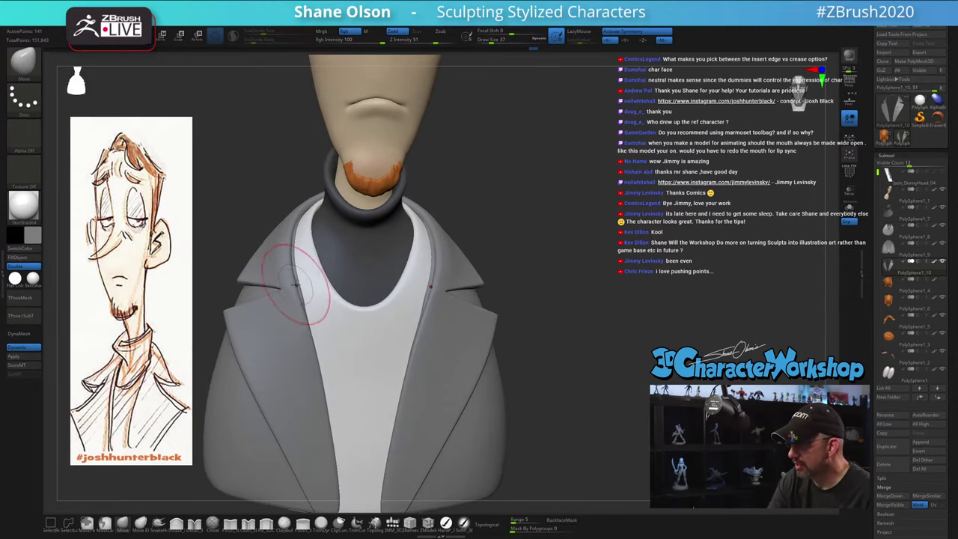
right_drag(298, 235, 320, 310)
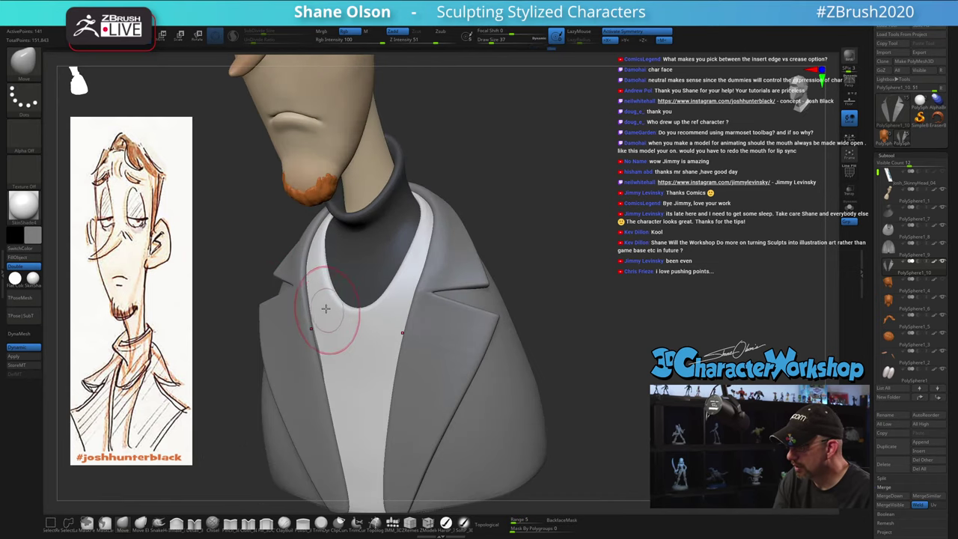
right_drag(319, 351, 336, 342)
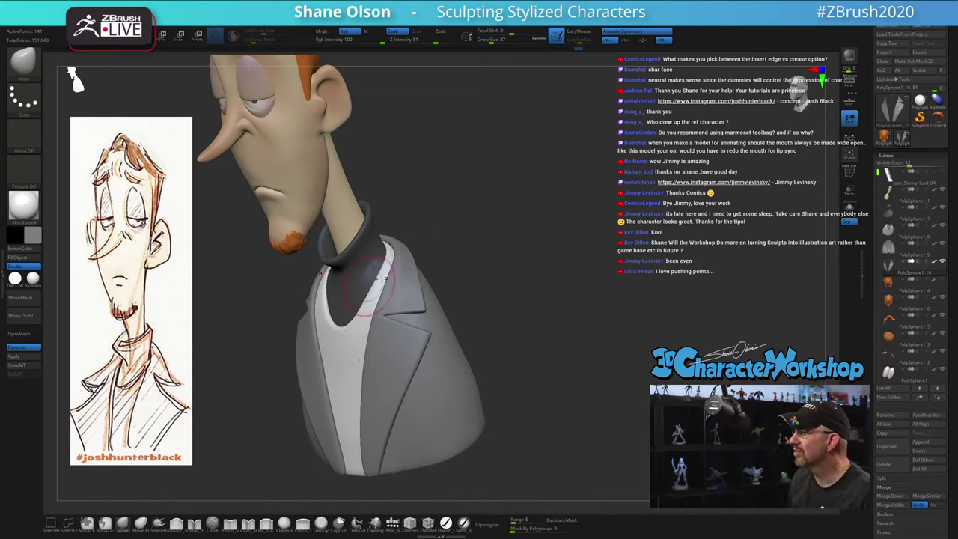
mouse_move(508, 236)
mouse_down()
mouse_move(526, 235)
mouse_move(506, 239)
mouse_move(457, 211)
mouse_move(489, 246)
mouse_move(467, 255)
mouse_up()
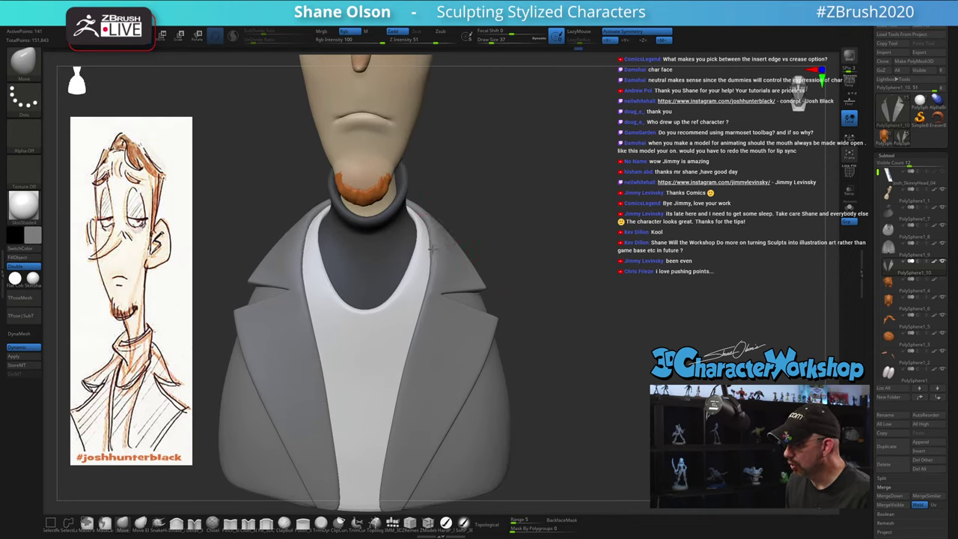
right_drag(433, 267, 440, 267)
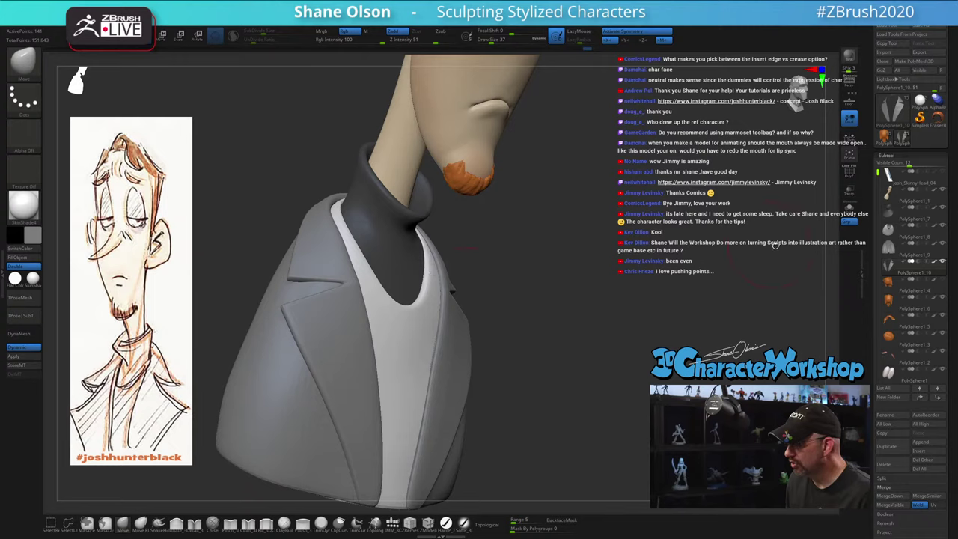
drag(871, 218, 872, 127)
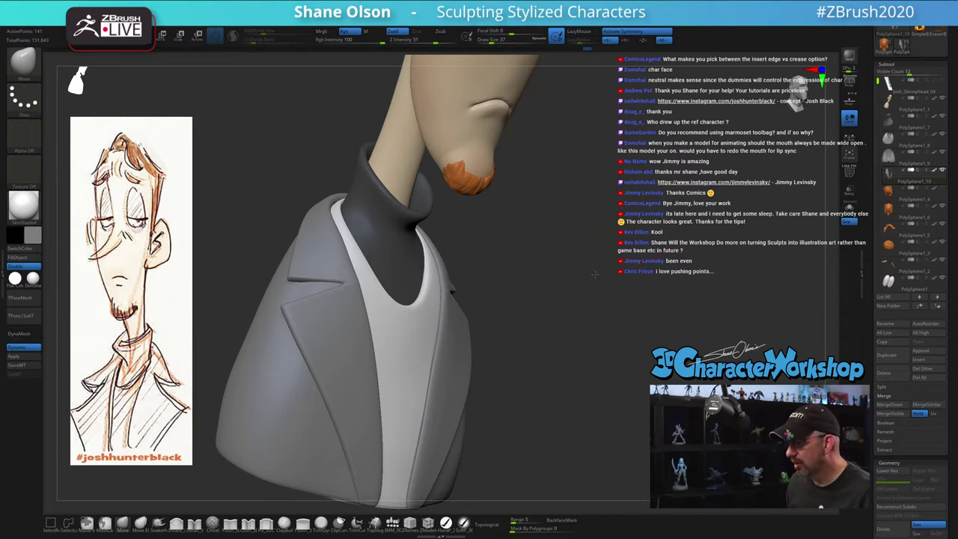
mouse_move(593, 274)
mouse_down()
mouse_move(600, 276)
mouse_move(590, 261)
mouse_move(581, 267)
mouse_up()
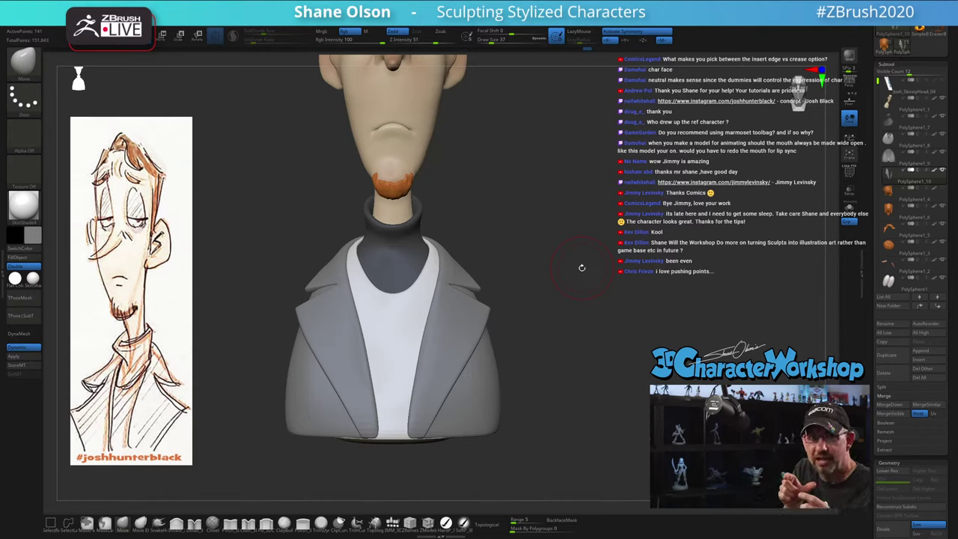
mouse_move(579, 269)
alt+mouse_down()
mouse_move(577, 259)
mouse_move(406, 243)
mouse_move(580, 263)
mouse_move(586, 284)
alt+mouse_up()
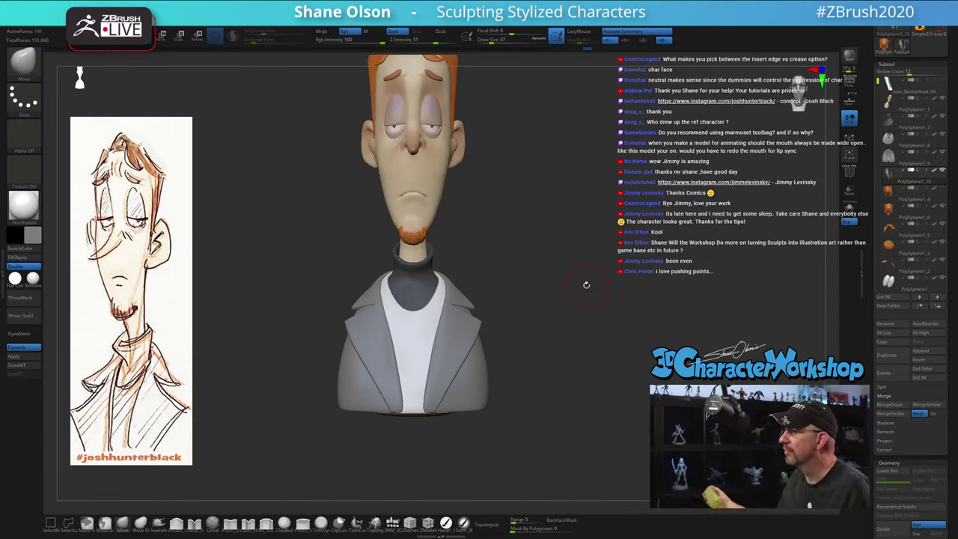
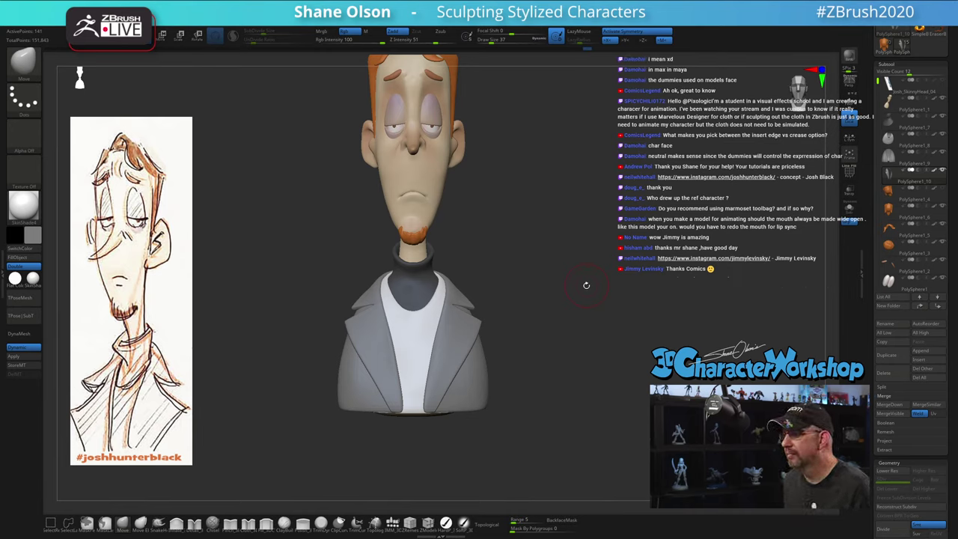
drag(586, 285, 612, 300)
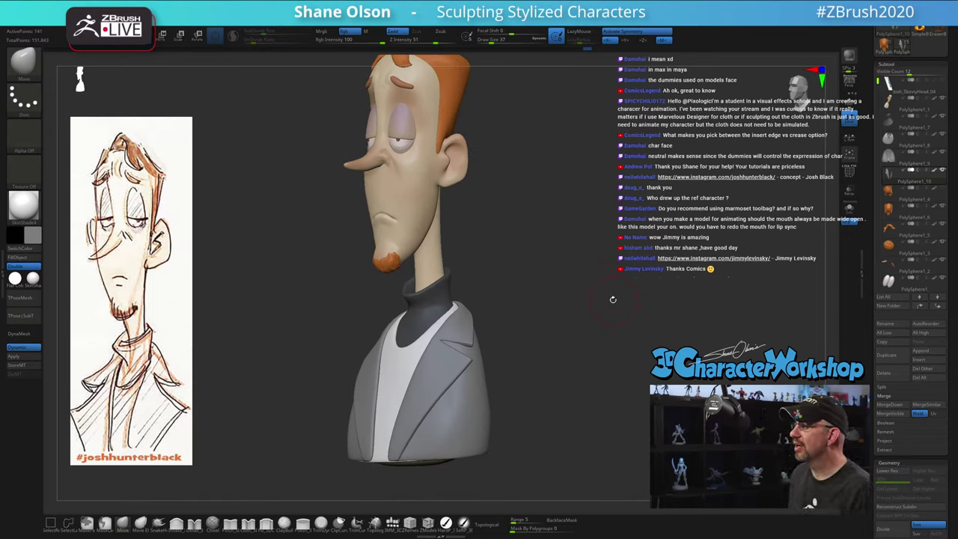
Enlarge the Move brush to draw sizes 51 and 62 and adjust the lapels in side view
mouse_move(586, 287)
mouse_down()
mouse_move(544, 278)
mouse_move(560, 289)
mouse_move(533, 291)
mouse_up()
key(s)
click(542, 284)
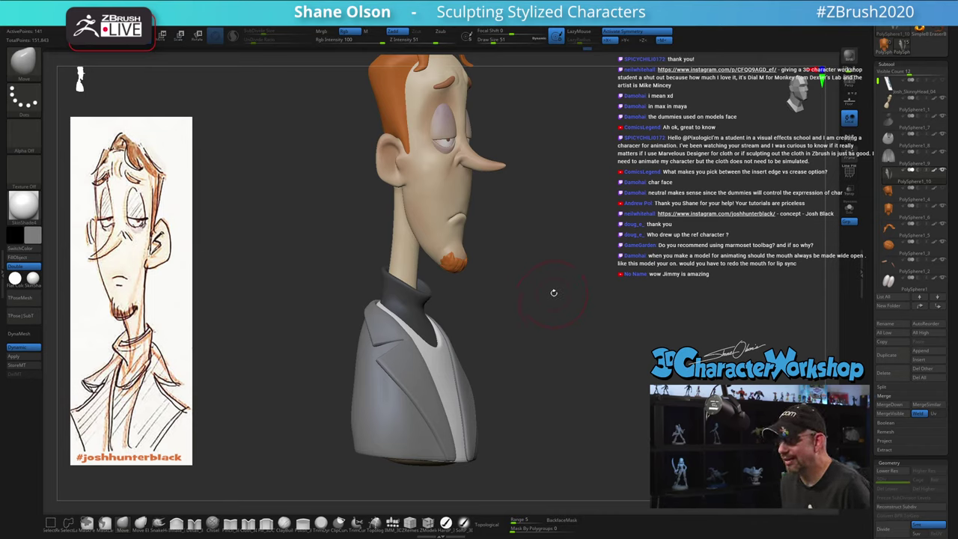
mouse_move(549, 301)
mouse_down()
mouse_move(627, 308)
mouse_move(615, 316)
mouse_up()
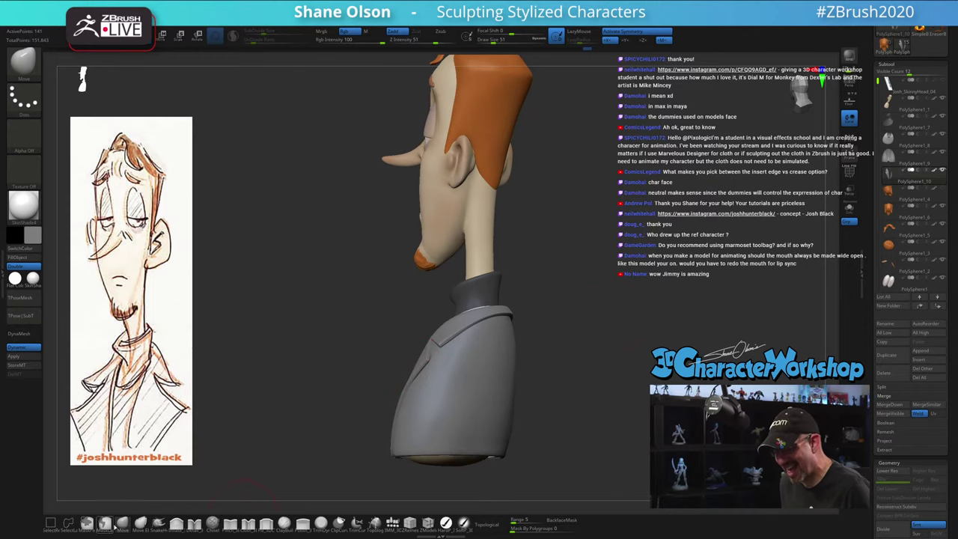
key(s)
mouse_move(404, 350)
mouse_down()
mouse_move(394, 341)
mouse_move(452, 339)
mouse_up()
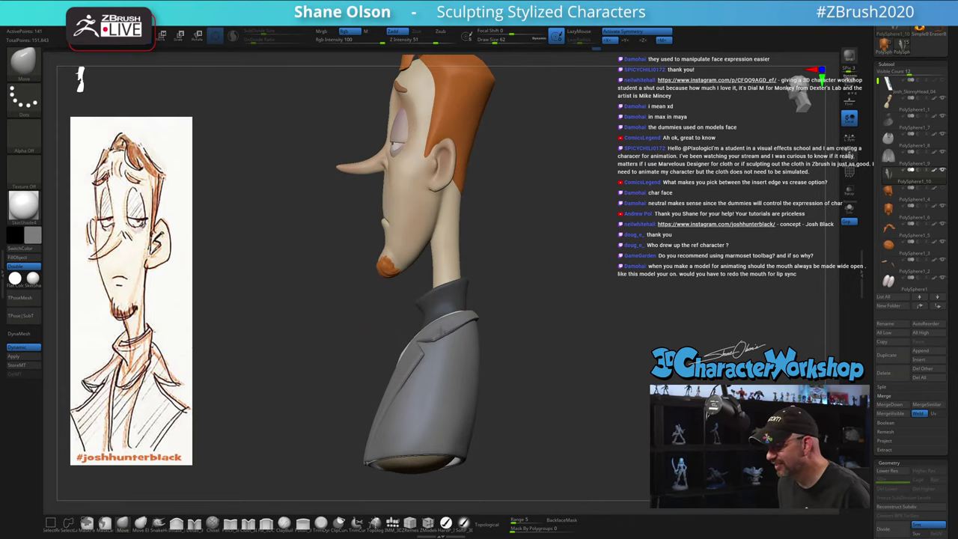
Adjust the upper lapels' outer edges near the shoulder with the Move brush at draw size 31
mouse_move(569, 352)
mouse_down()
mouse_move(504, 330)
mouse_move(578, 352)
mouse_move(563, 356)
mouse_move(560, 374)
mouse_move(543, 323)
mouse_move(531, 331)
mouse_move(455, 314)
mouse_move(474, 303)
mouse_move(443, 340)
mouse_move(461, 323)
mouse_up()
key(s)
key(s)
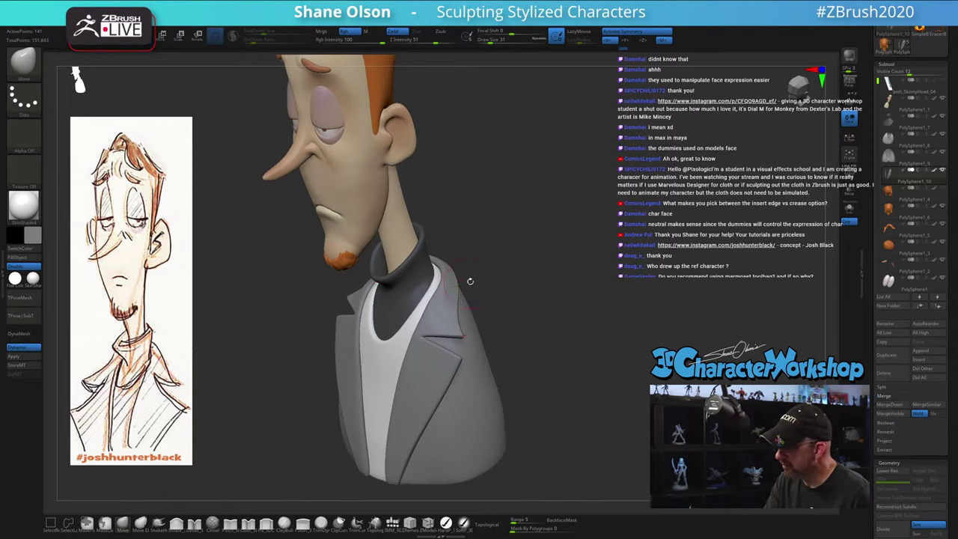
mouse_move(471, 281)
mouse_down()
mouse_move(441, 278)
mouse_move(462, 284)
mouse_up()
key(s)
mouse_move(460, 279)
right_down()
mouse_move(442, 314)
mouse_move(462, 330)
mouse_move(455, 304)
mouse_move(467, 370)
mouse_move(478, 390)
mouse_move(490, 383)
right_up()
Pull the tips of the lower lapels slightly outward with the Move brush at draw size 41
key(s)
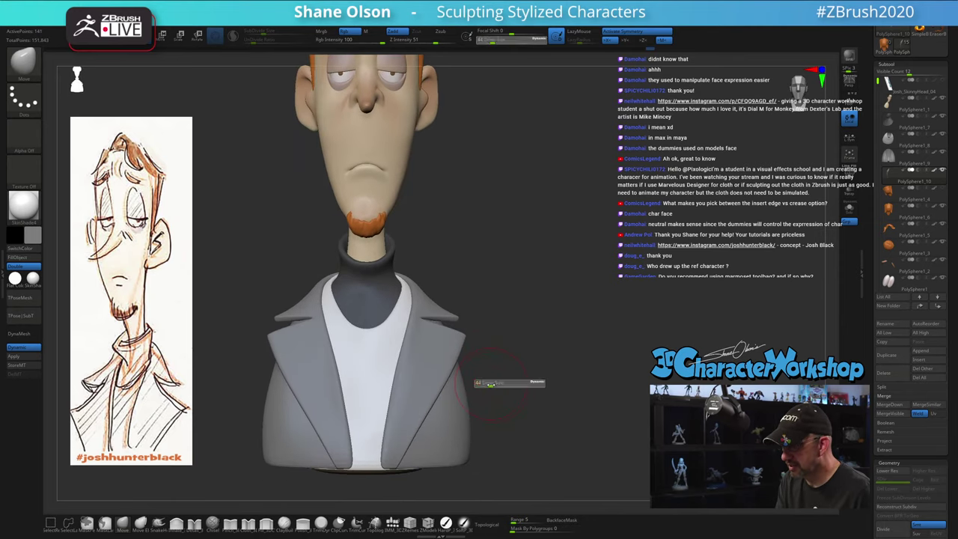
drag(490, 383, 496, 383)
drag(438, 392, 439, 386)
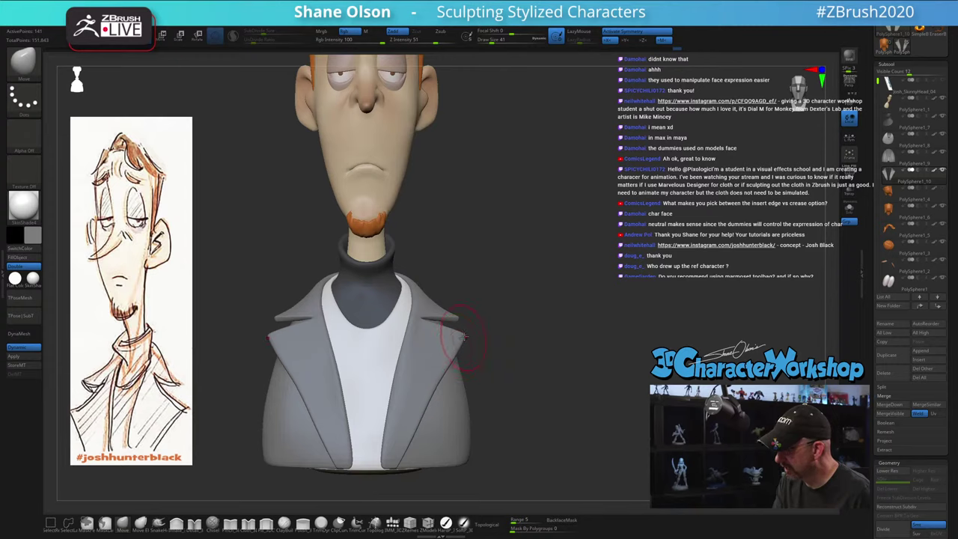
drag(464, 336, 471, 333)
Turn on topological masking for the Move brush and reduce its draw size to refine the lapel notch area
click(490, 523)
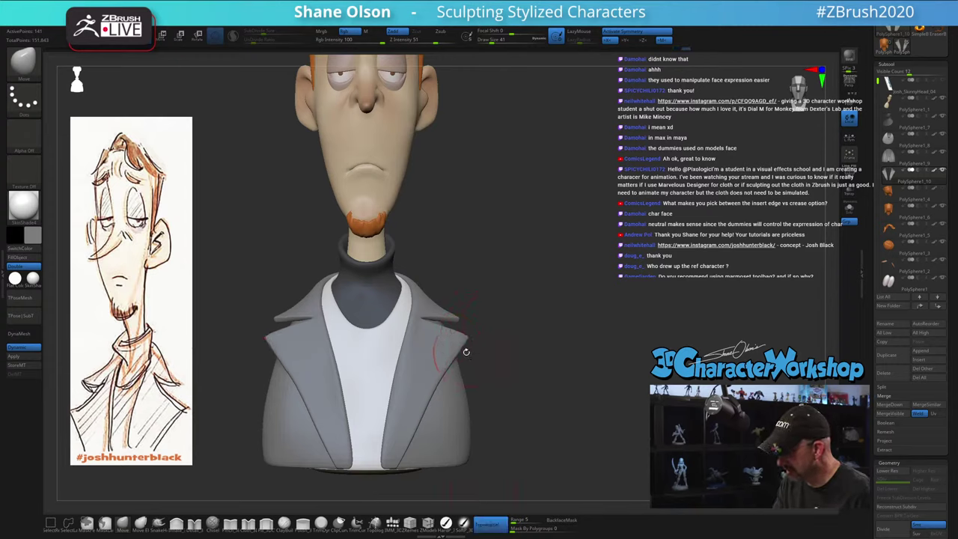
key(bracketleft)
key(bracketleft)
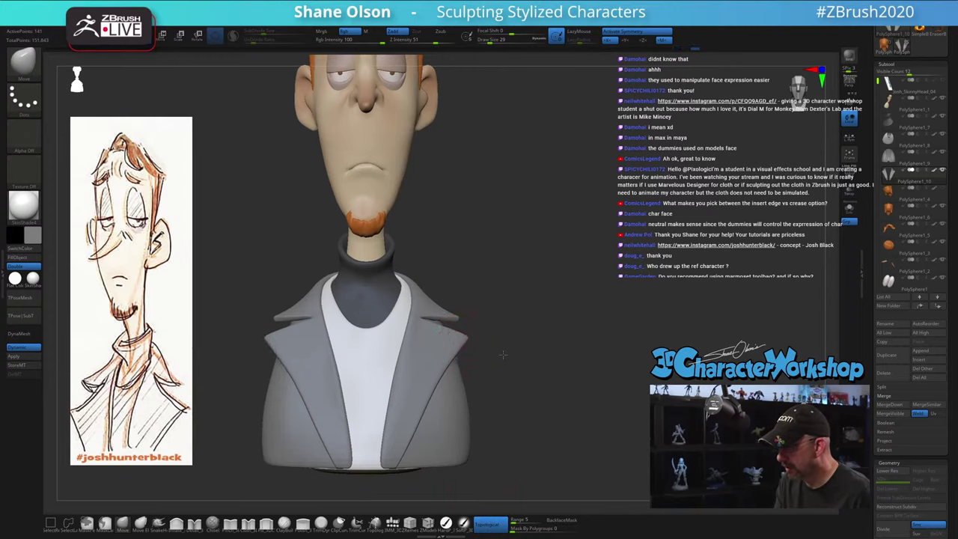
ctrl+right_drag(502, 355, 496, 352)
Enlarge the topological Move brush to draw size 74 and reshape the lower lapel tips from a three-quarter view
key(s)
click(504, 354)
mouse_move(493, 338)
mouse_down()
mouse_move(479, 323)
mouse_move(340, 327)
mouse_up()
key(bracketright)
key(bracketright)
key(bracketright)
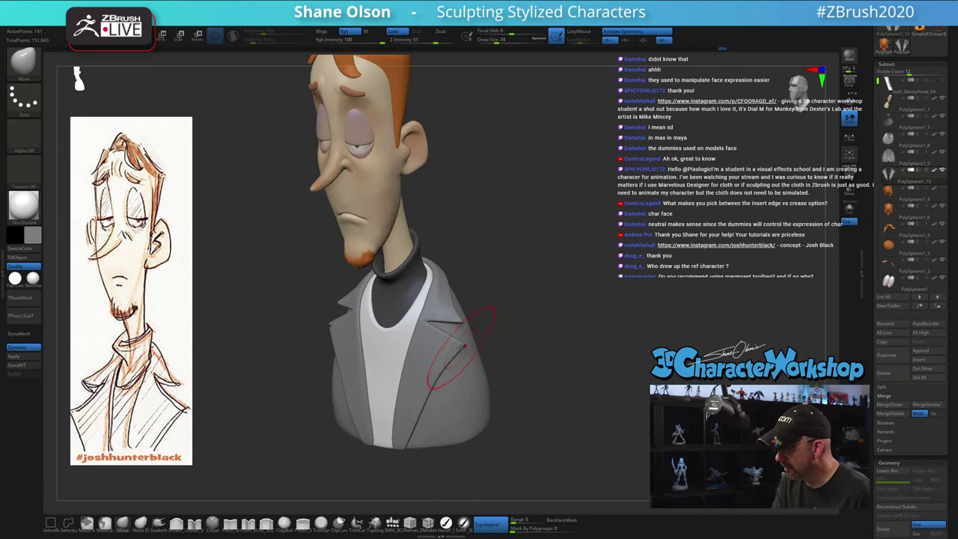
mouse_move(481, 326)
mouse_down()
mouse_move(461, 328)
mouse_move(483, 342)
mouse_move(432, 363)
mouse_up()
Set the Move brush to draw size 58 and refine the lapels' outer points around the notch
key(s)
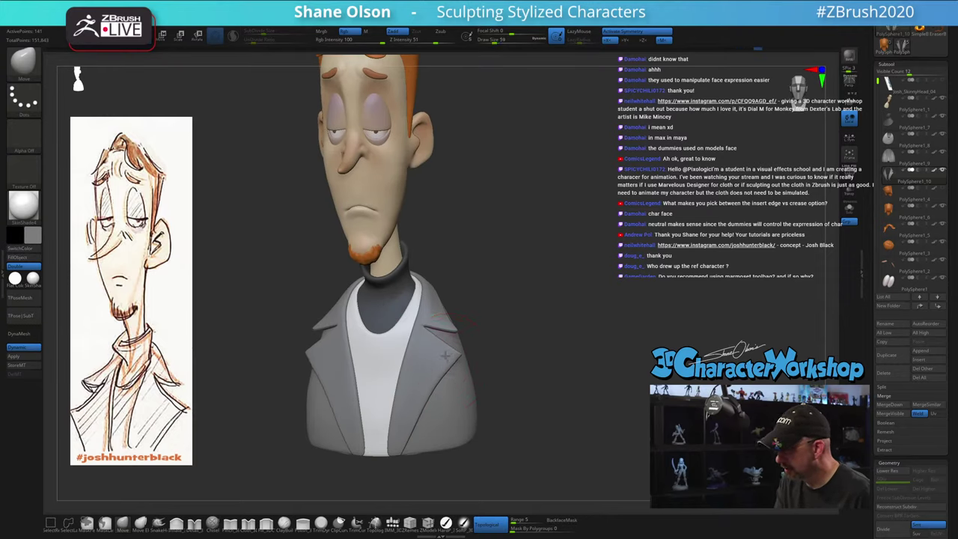
drag(522, 340, 460, 327)
drag(500, 351, 529, 343)
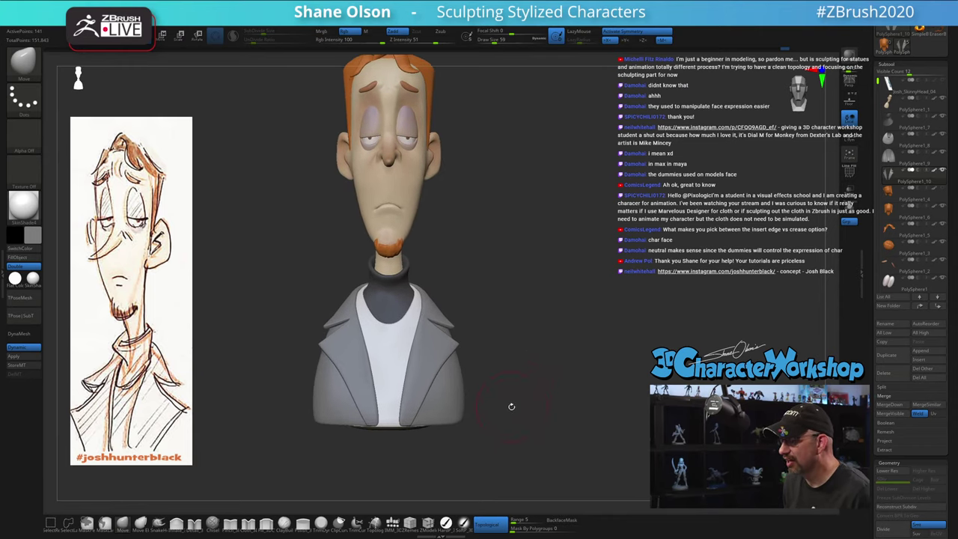
Turn off the lapels' dynamic subdivision preview, insert an extra edge loop with the ZModeler brush, and restore the smooth preview
key(s)
mouse_move(549, 384)
mouse_down()
mouse_move(570, 390)
mouse_move(549, 395)
mouse_move(573, 391)
mouse_move(567, 377)
mouse_up()
key(shift+f)
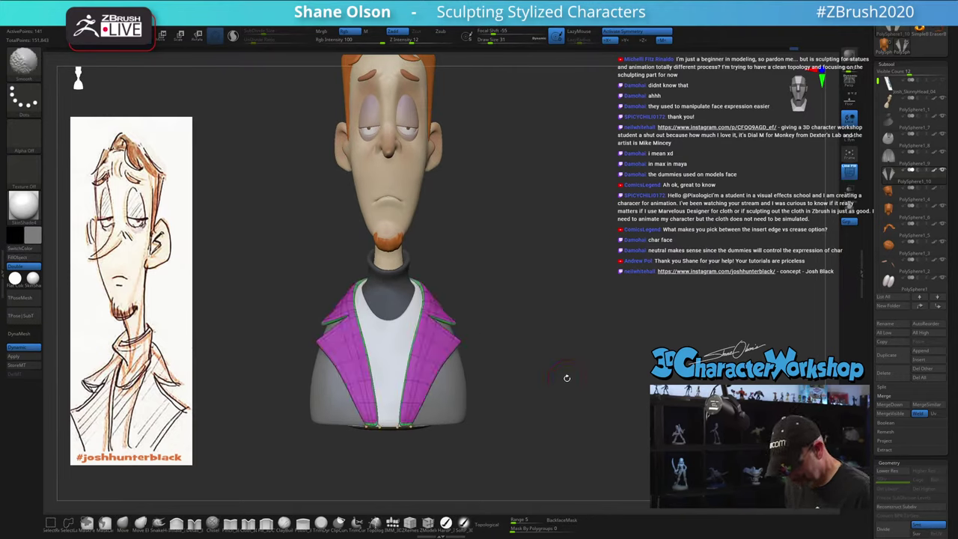
key(shift+d)
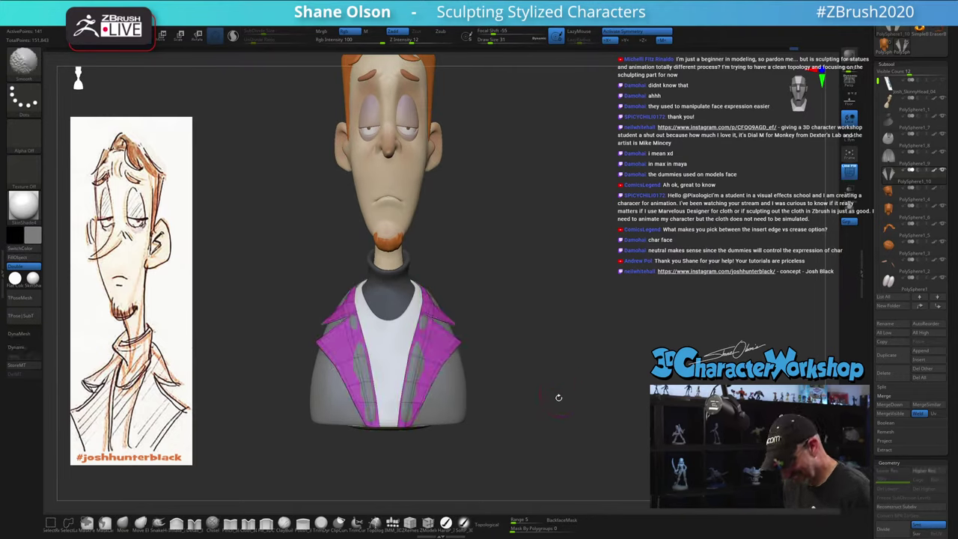
mouse_move(558, 398)
alt+mouse_down()
mouse_move(560, 430)
mouse_move(606, 338)
alt+mouse_up()
click(429, 522)
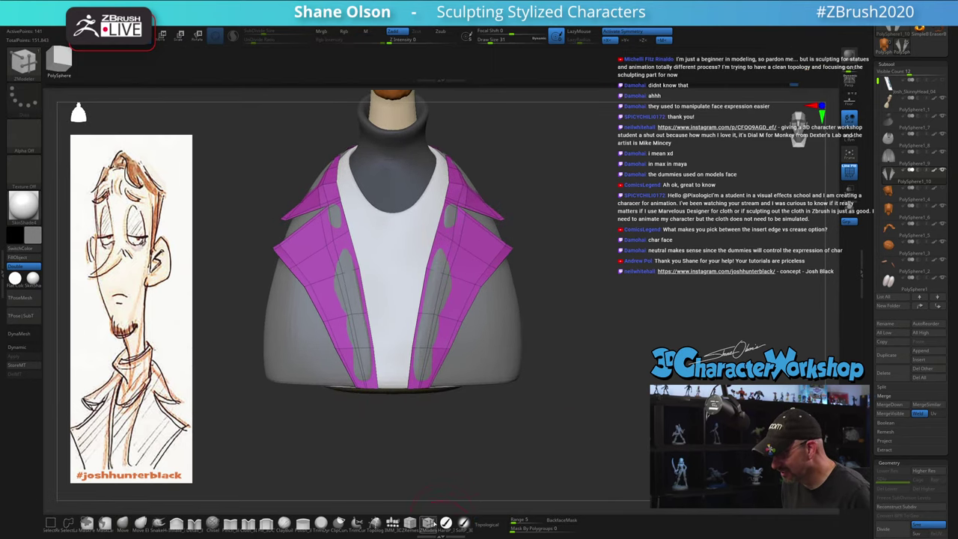
drag(469, 430, 427, 362)
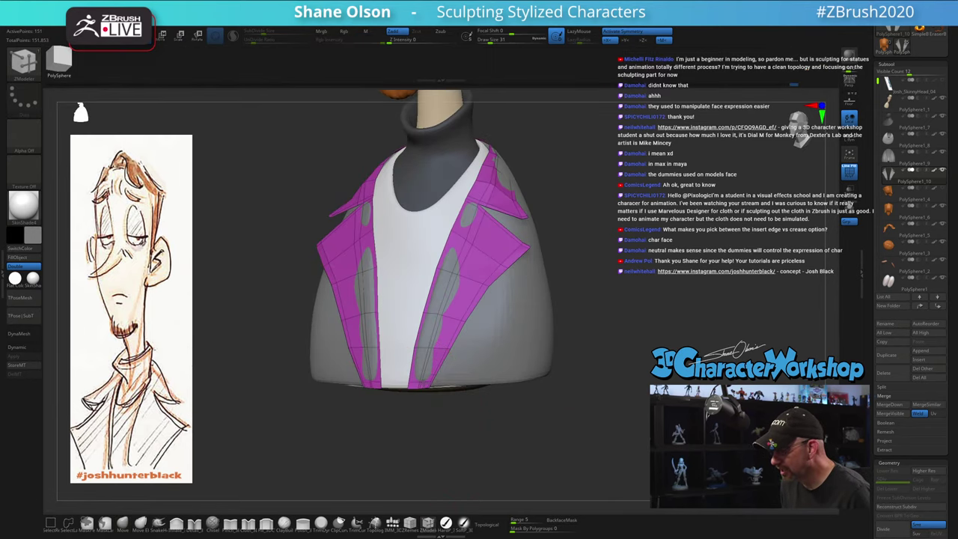
drag(498, 429, 593, 381)
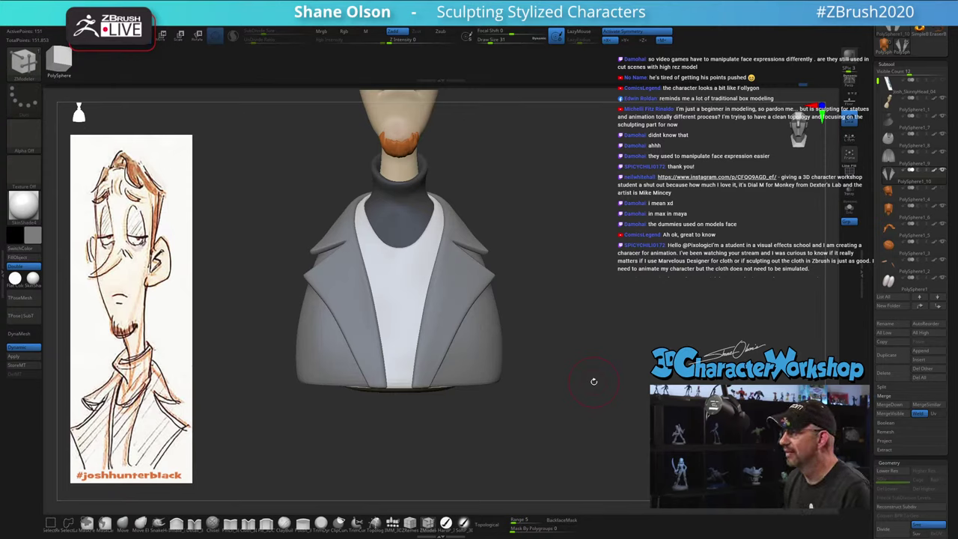
Examine the smoothed lapels and the whole bust from the front and three-quarter views against the reference sketch
shift+drag(593, 382, 661, 322)
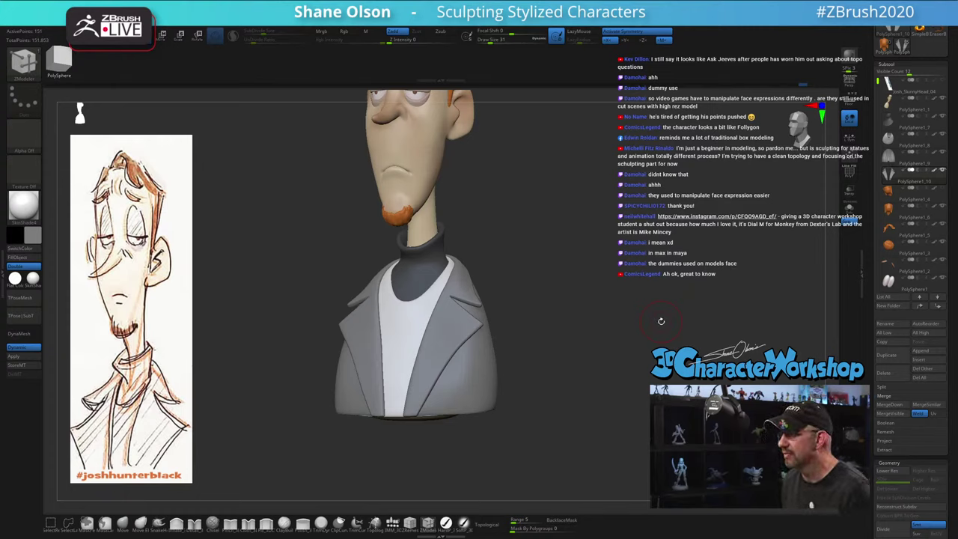
drag(660, 321, 640, 304)
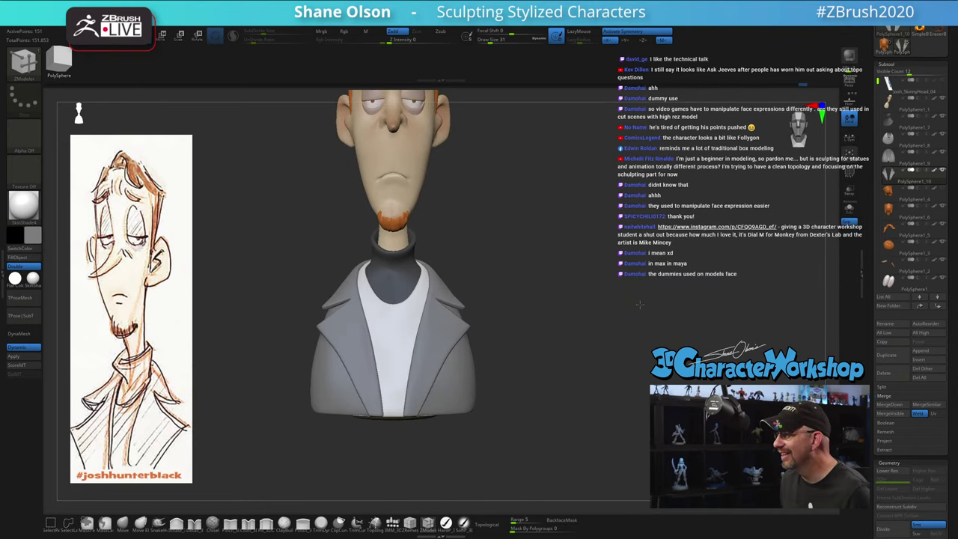
alt+drag(610, 276, 560, 345)
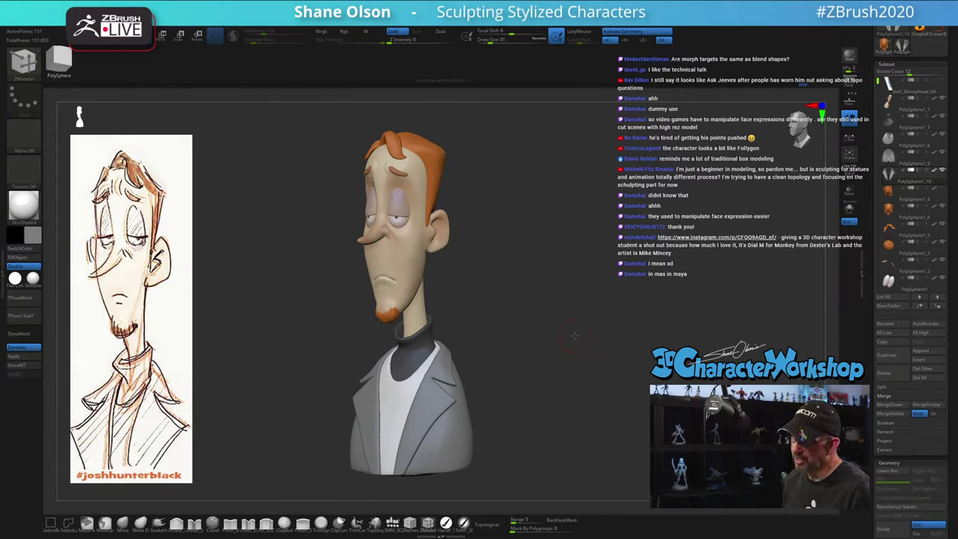
drag(575, 337, 573, 333)
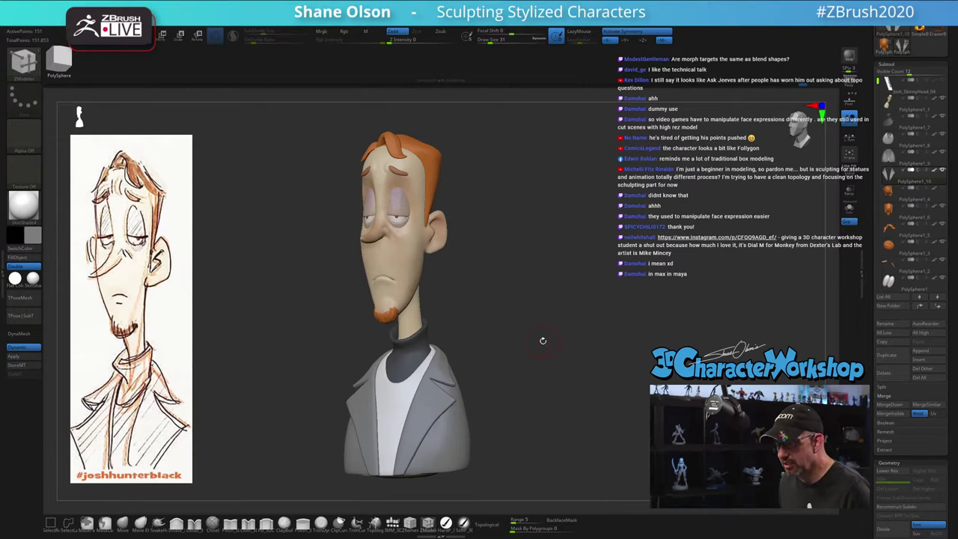
drag(542, 340, 541, 333)
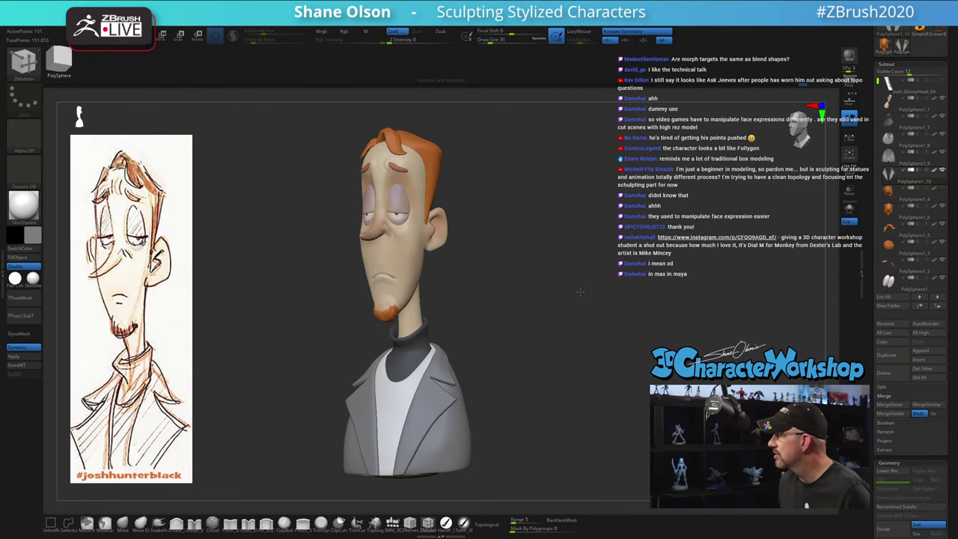
alt+drag(580, 292, 490, 352)
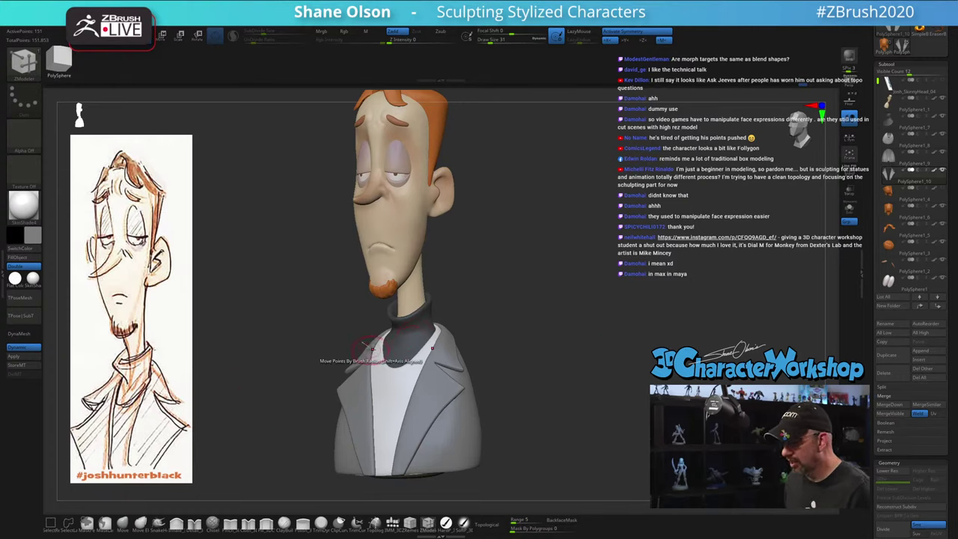
drag(545, 336, 580, 375)
drag(504, 335, 526, 339)
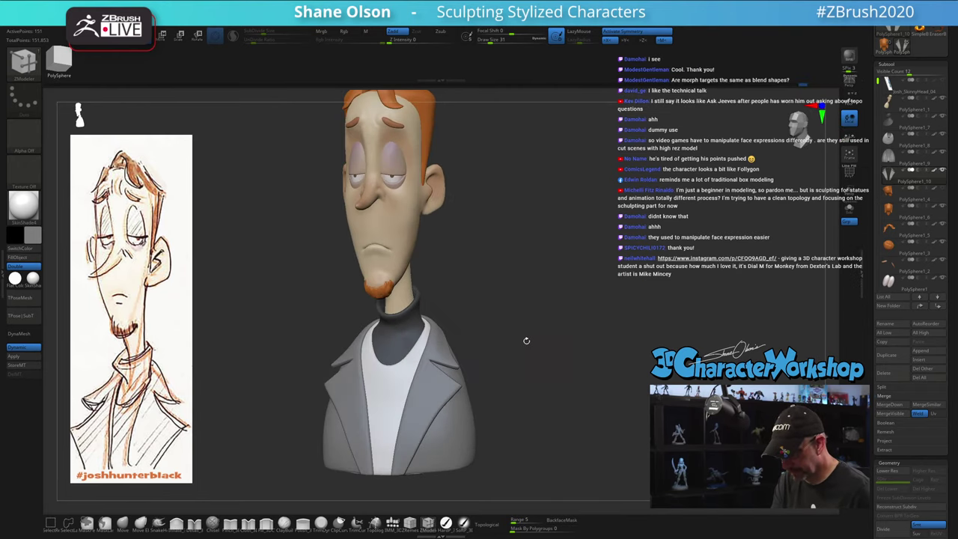
Show the lapels' wireframe and reshape the upper lapels around the neck using the topological Move brush at draw size 90
key(shift+f)
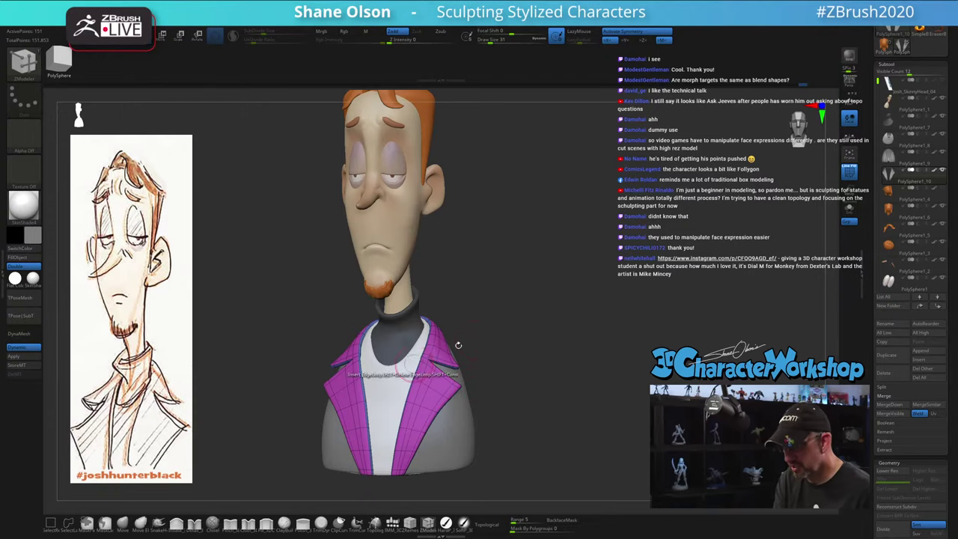
mouse_move(457, 345)
shift+mouse_down()
mouse_move(534, 329)
mouse_move(492, 316)
shift+mouse_up()
key(s)
key(bracketright)
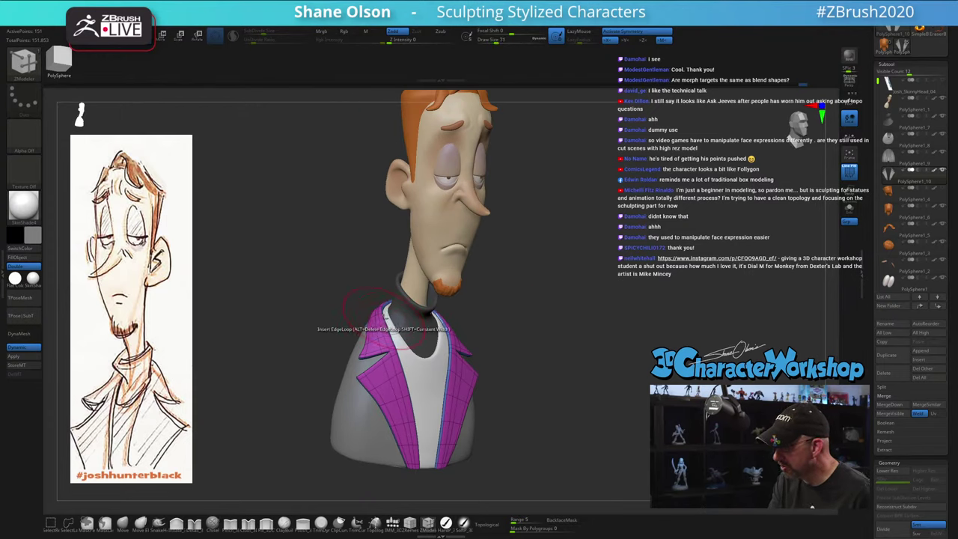
key(shift+d)
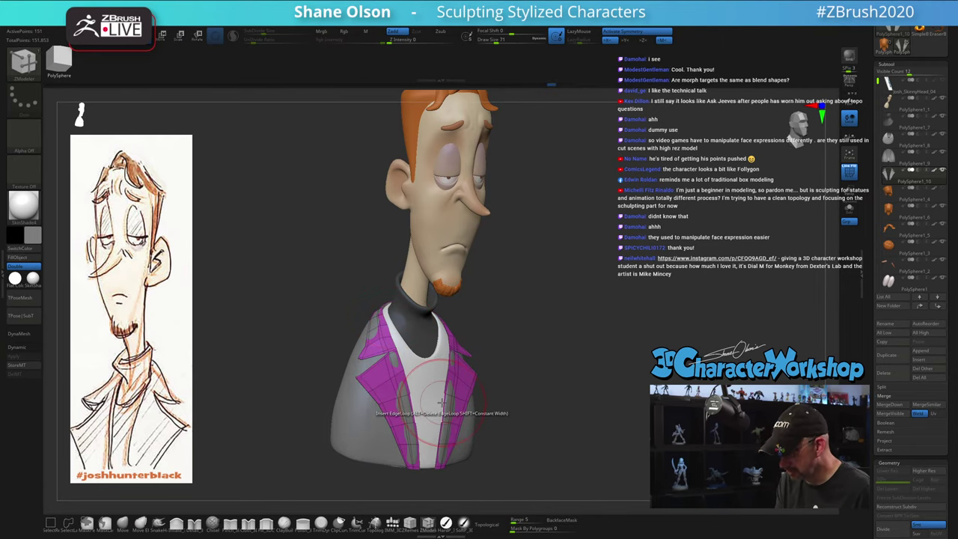
key(d)
click(123, 522)
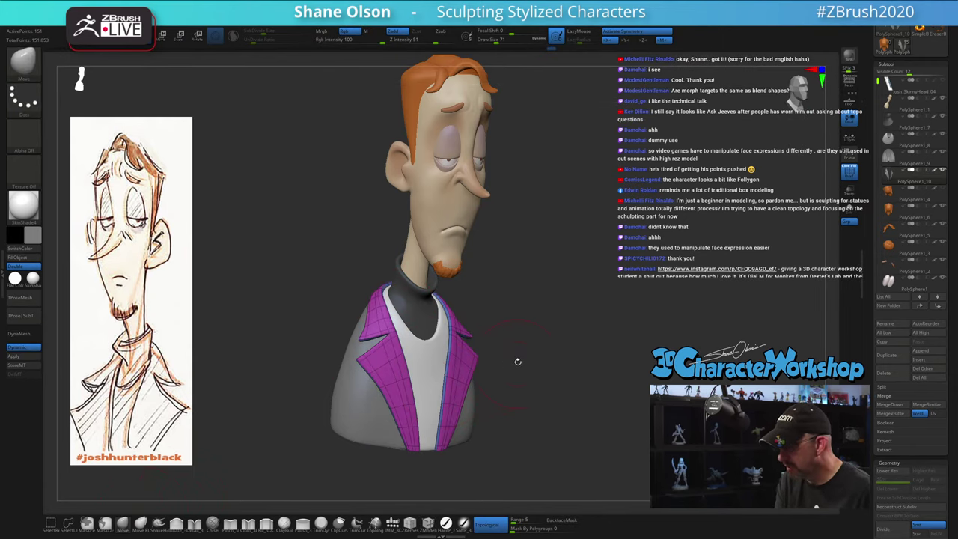
key(s)
drag(517, 361, 520, 362)
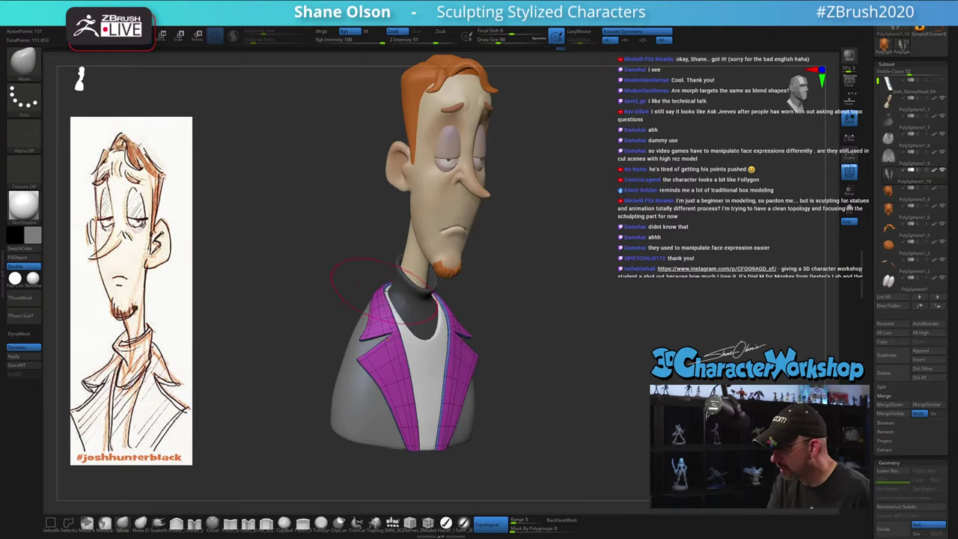
drag(488, 327, 533, 330)
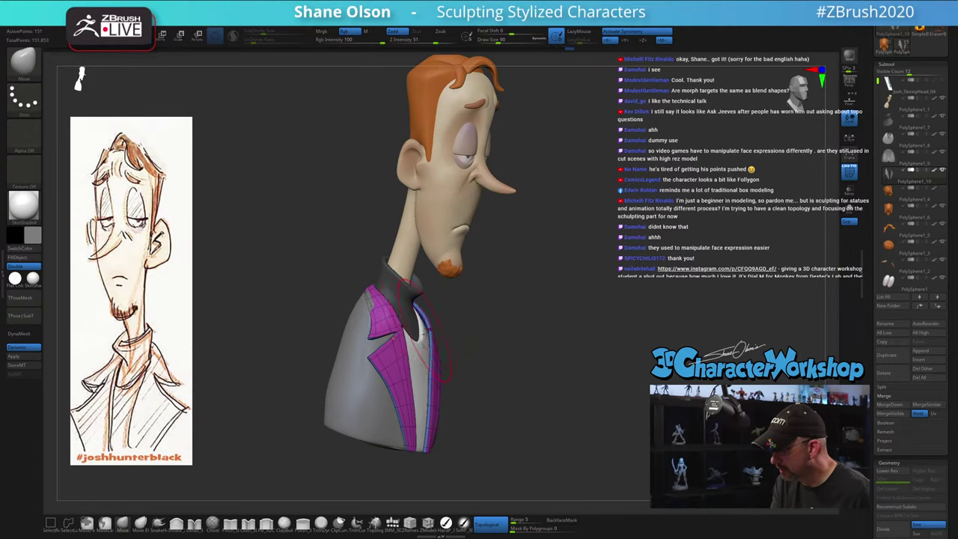
drag(408, 299, 390, 345)
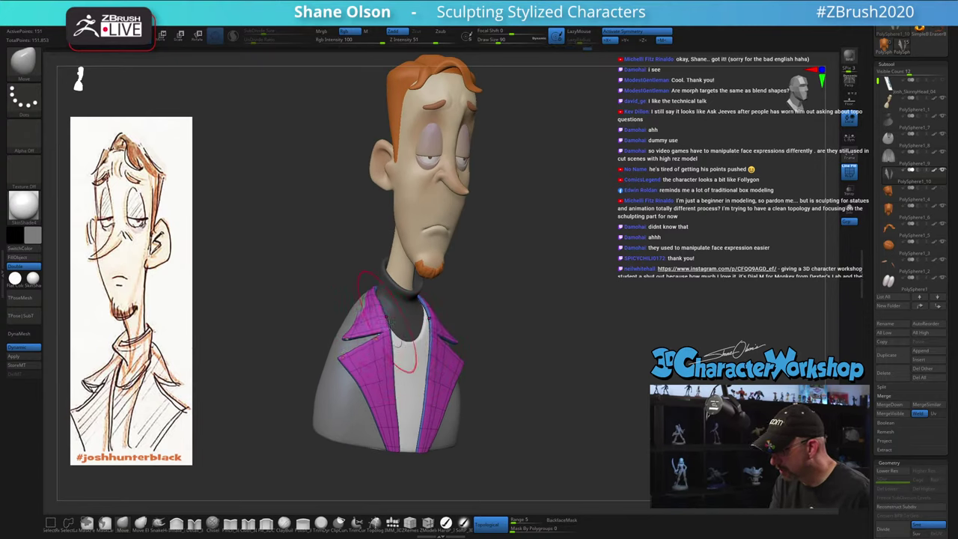
Refine the upper lapels beside the turtleneck from several angles, using the Move brush at draw sizes 90, 54 and 62
shift+right_drag(381, 322, 396, 374)
drag(419, 286, 403, 334)
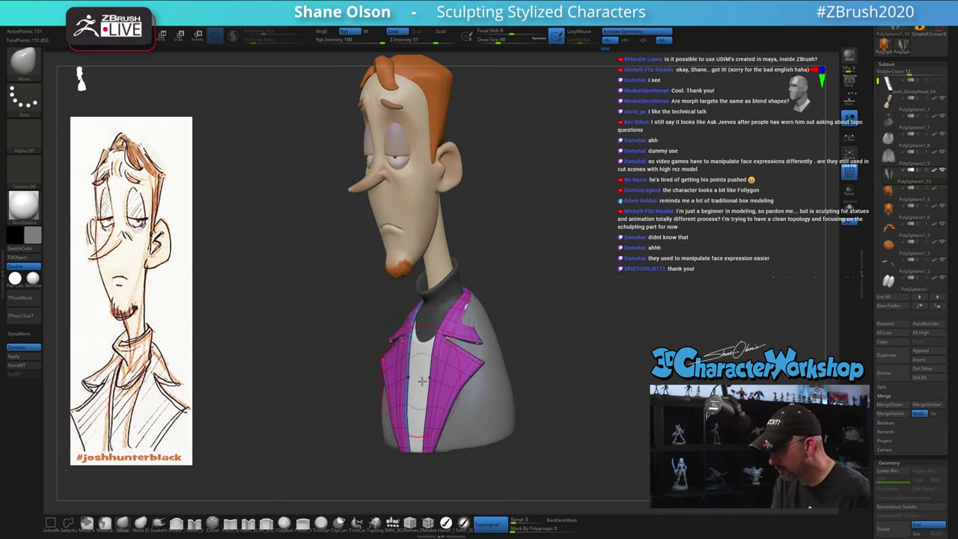
shift+drag(416, 410, 404, 416)
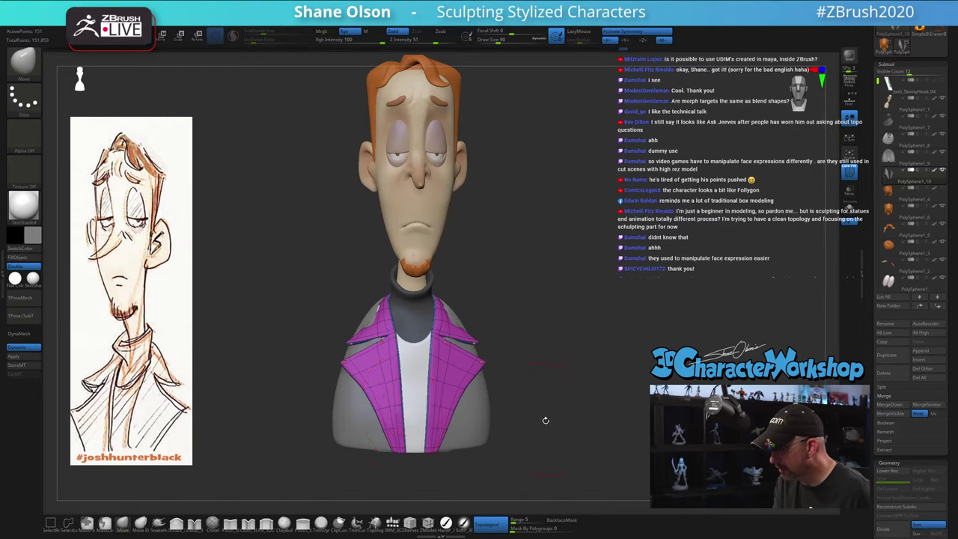
mouse_move(548, 415)
alt+mouse_down()
mouse_move(517, 377)
mouse_move(529, 364)
mouse_move(500, 349)
mouse_move(467, 300)
mouse_move(447, 298)
mouse_move(493, 299)
mouse_move(466, 324)
mouse_move(442, 325)
alt+mouse_up()
key(s)
click(472, 315)
key(s)
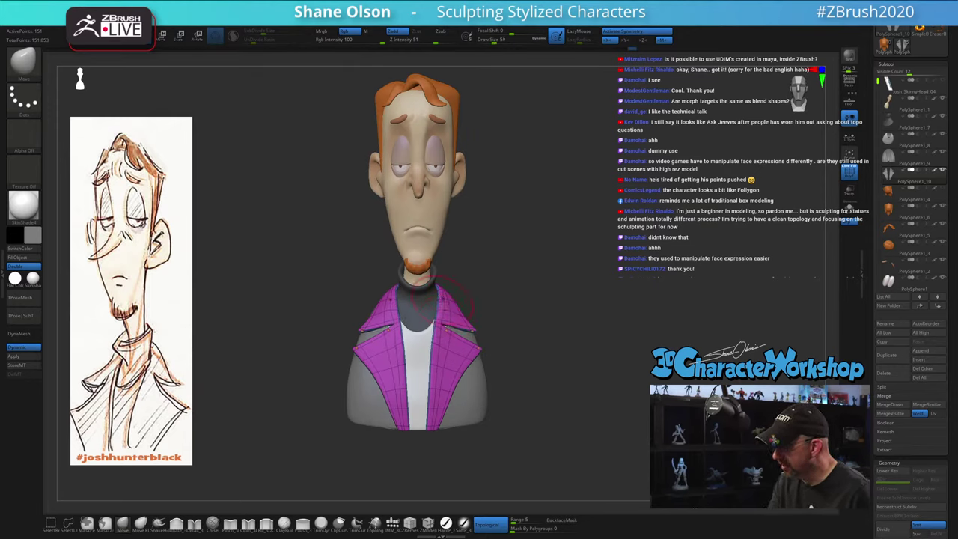
right_drag(471, 276, 504, 261)
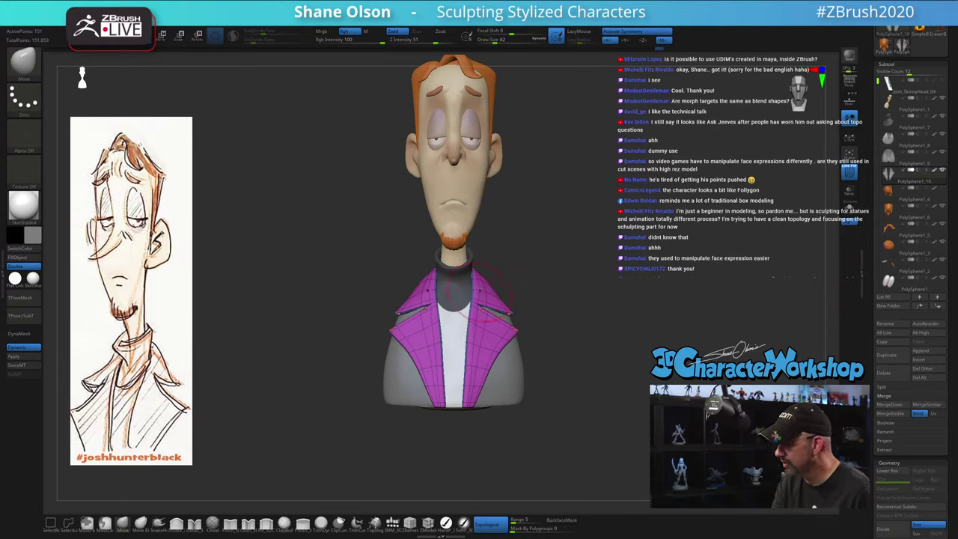
Hide the wireframe and examine how the jacket body and lapels fit together from the front, side and back
ctrl+right_drag(480, 341, 498, 360)
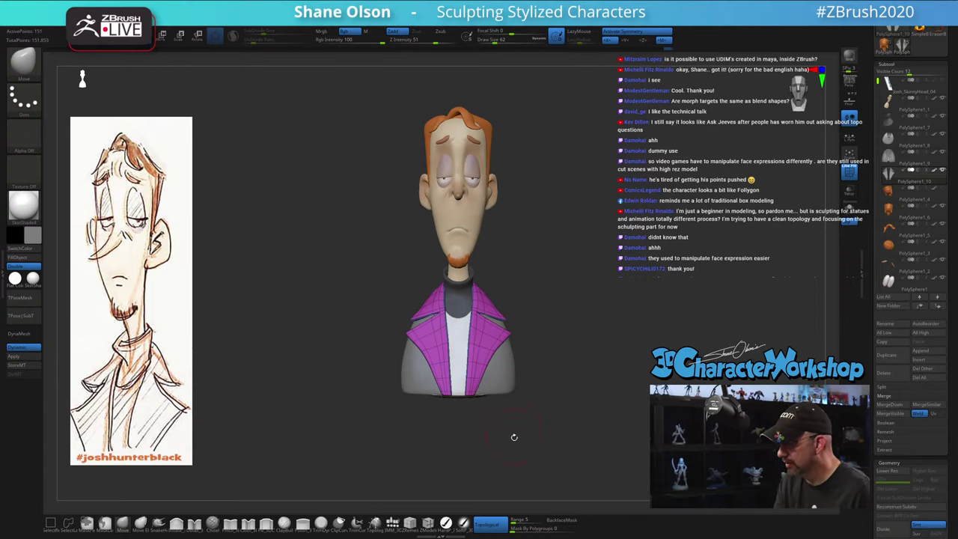
key(shift+f)
right_drag(513, 438, 540, 435)
mouse_move(470, 405)
right_down()
mouse_move(502, 407)
mouse_move(497, 411)
mouse_move(500, 367)
right_up()
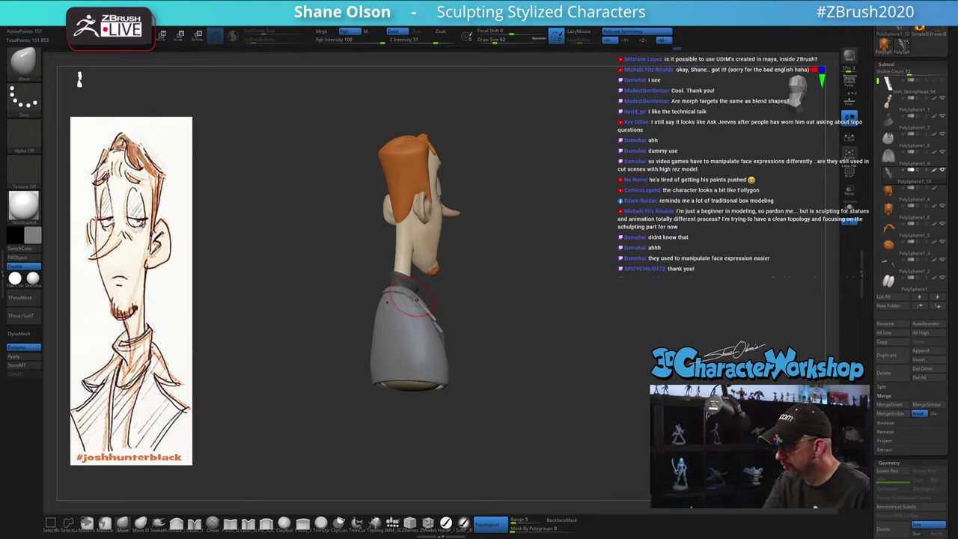
mouse_move(466, 284)
right_down()
mouse_move(422, 288)
mouse_move(549, 391)
mouse_move(546, 416)
mouse_move(495, 272)
right_up()
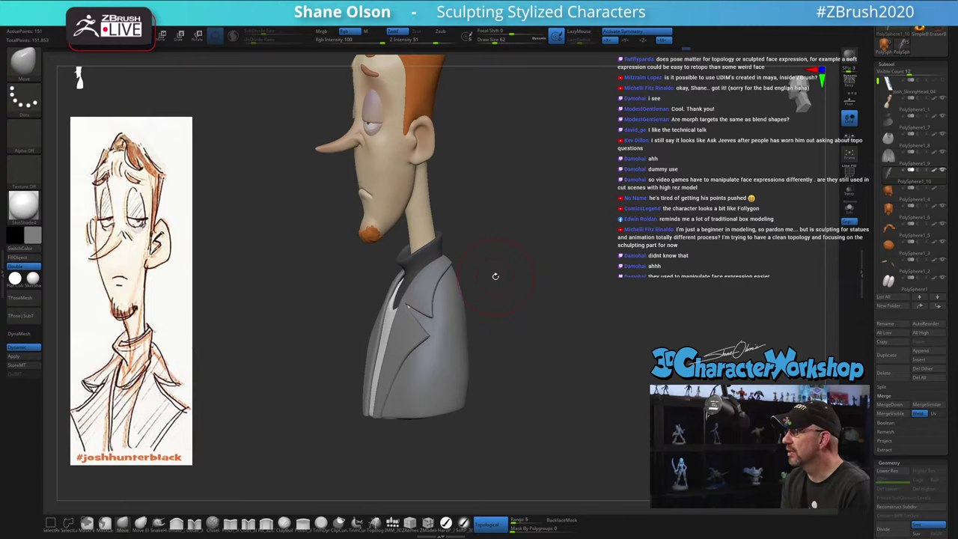
mouse_move(510, 287)
right_down()
mouse_move(506, 302)
mouse_move(523, 300)
mouse_move(474, 291)
mouse_move(468, 317)
mouse_move(366, 315)
mouse_move(351, 296)
mouse_move(396, 314)
mouse_move(371, 259)
mouse_move(363, 341)
right_up()
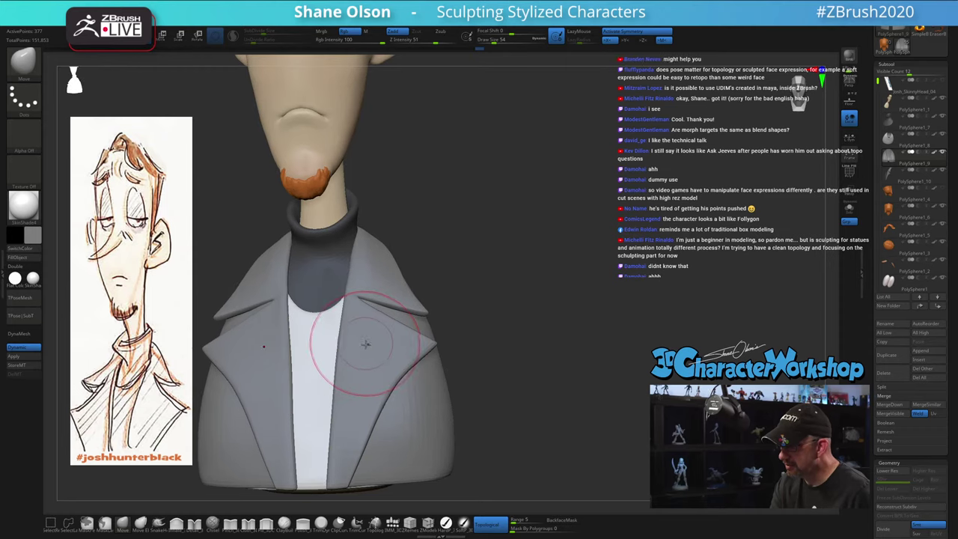
shift+right_drag(382, 413, 386, 421)
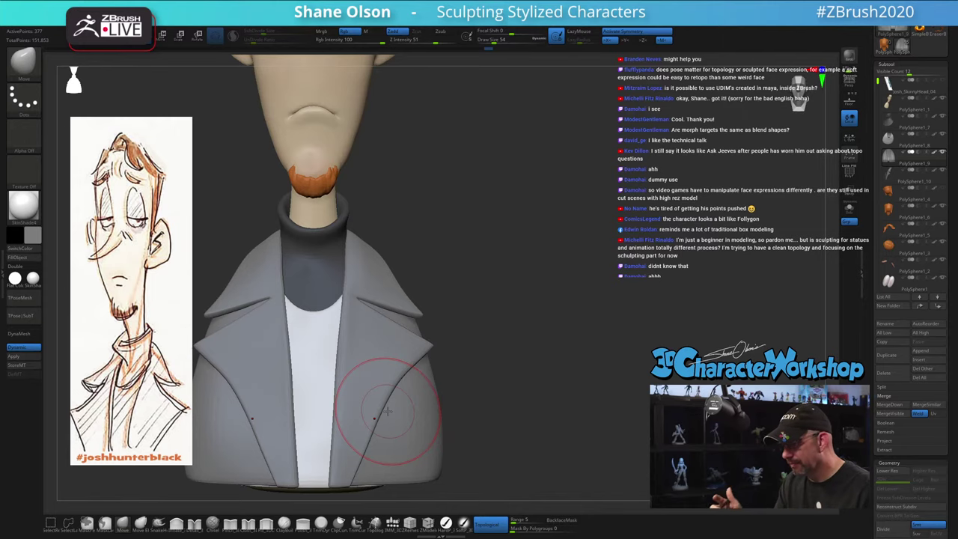
mouse_move(508, 347)
mouse_down()
mouse_move(502, 332)
mouse_move(534, 325)
mouse_move(523, 329)
mouse_move(526, 437)
mouse_move(514, 371)
mouse_move(507, 442)
mouse_move(503, 424)
mouse_up()
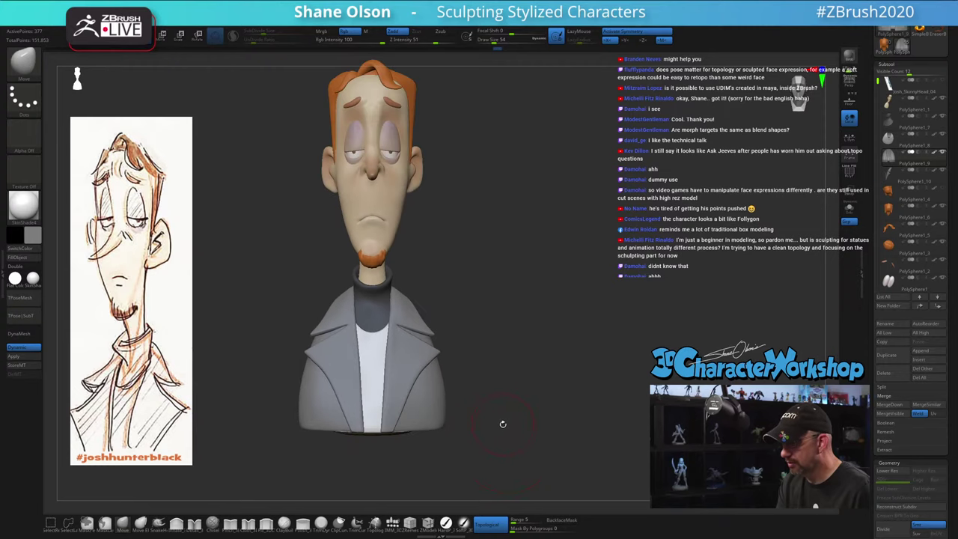
drag(499, 346, 487, 309)
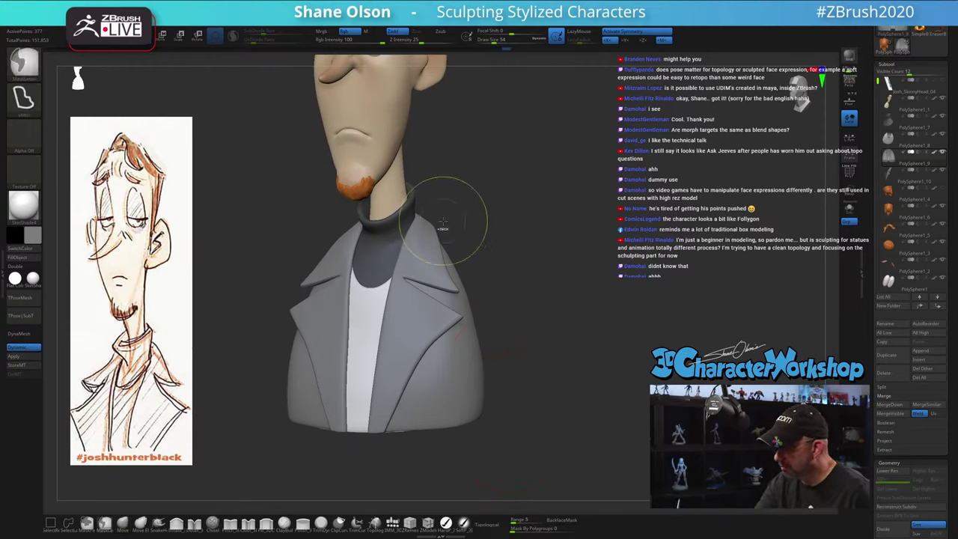
Show the wireframe, select the lapels and adjust their upper edge over the shoulder with the Move brush at draw sizes 41 and 54
key(shift+f)
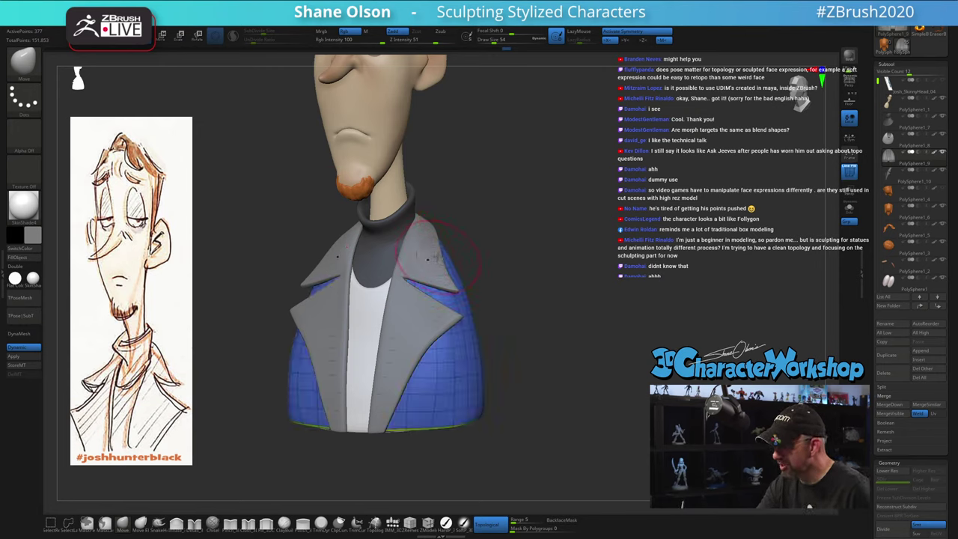
alt+click(436, 264)
right_drag(447, 235, 438, 245)
key(s)
drag(437, 245, 434, 243)
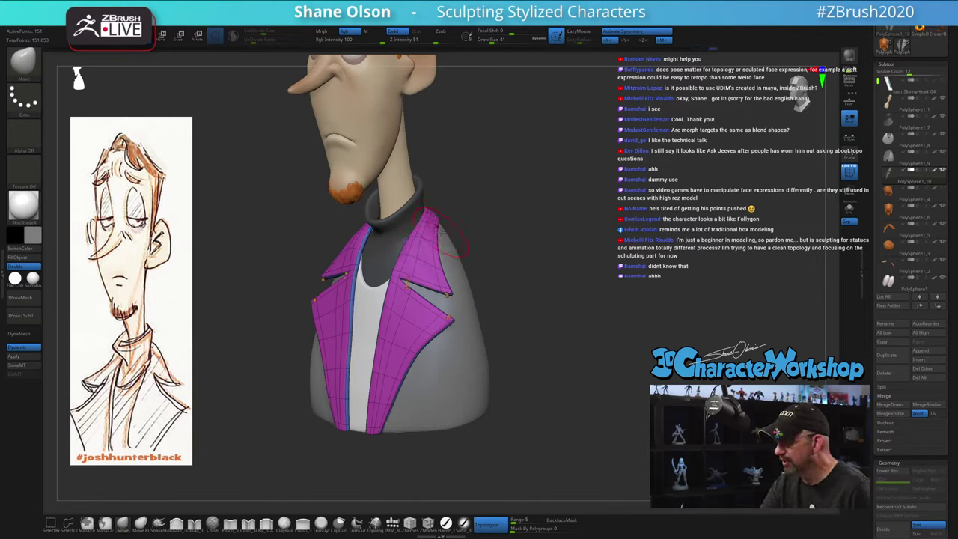
right_drag(441, 233, 438, 245)
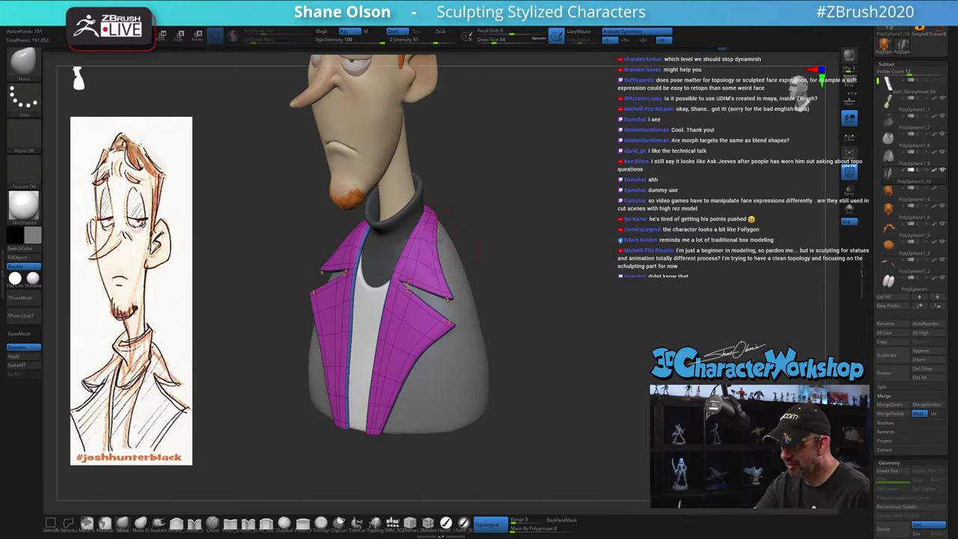
drag(438, 218, 443, 259)
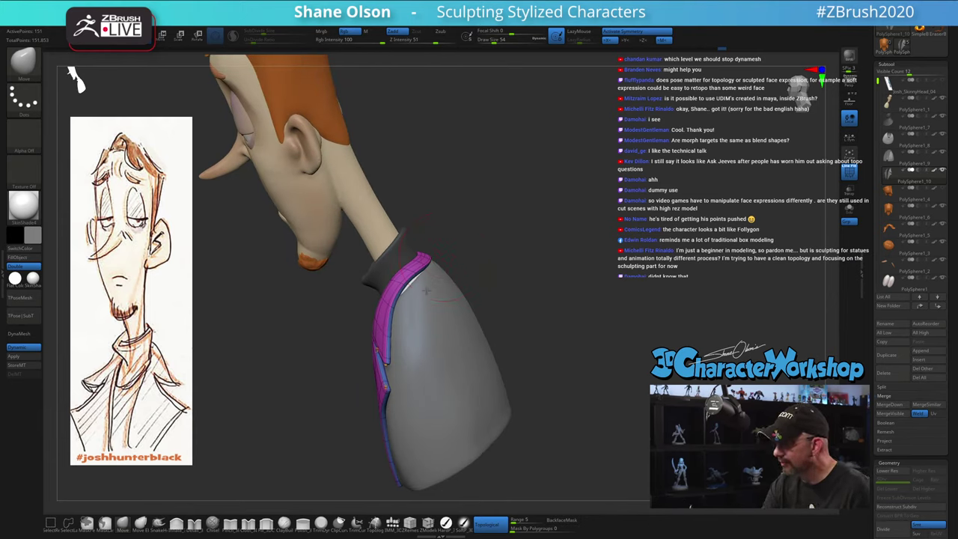
Select the jacket body and fit its shoulder and back under the lapels with the Move brush at draw size 83, ending with the wireframe hidden
alt+click(427, 290)
drag(434, 276, 416, 283)
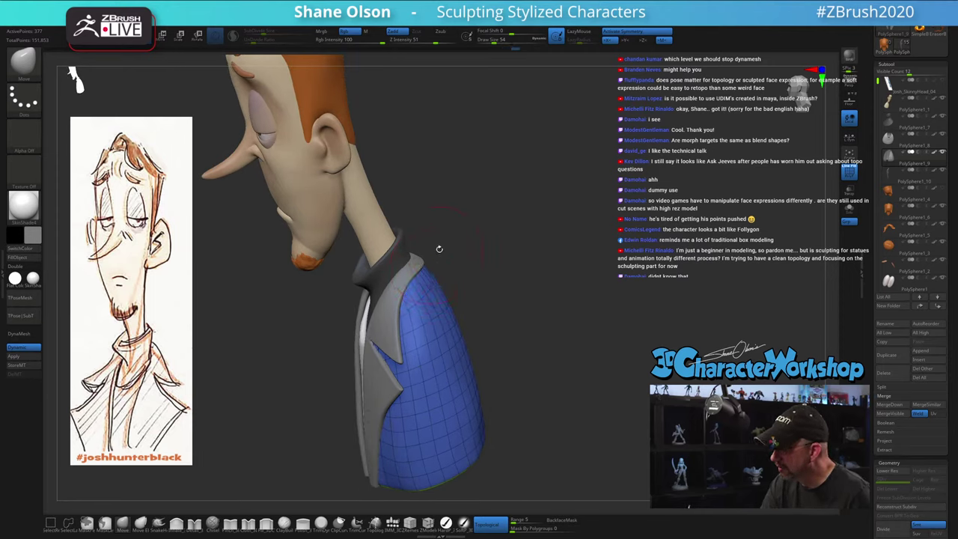
right_drag(440, 248, 404, 283)
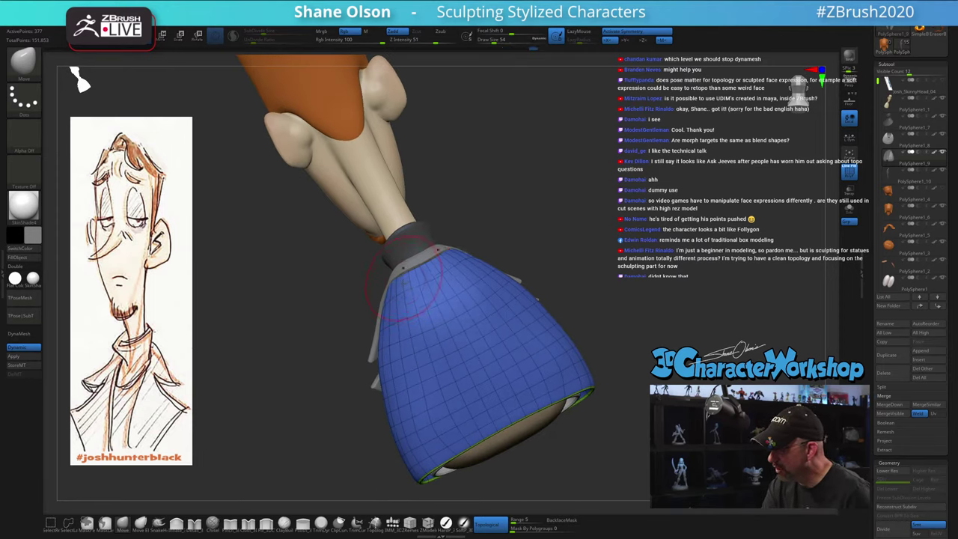
key(s)
drag(416, 345, 423, 344)
drag(390, 341, 397, 325)
right_drag(397, 325, 468, 338)
mouse_move(506, 391)
right_down()
mouse_move(519, 392)
mouse_move(464, 392)
right_up()
key([)
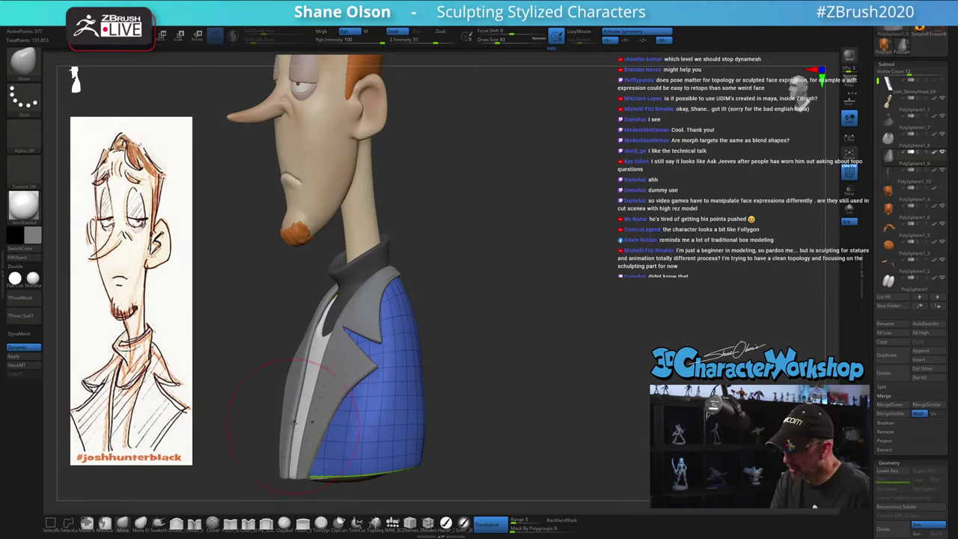
key(])
key(])
mouse_move(321, 423)
right_down()
mouse_move(416, 424)
mouse_move(390, 398)
mouse_move(468, 354)
right_up()
key(shift+f)
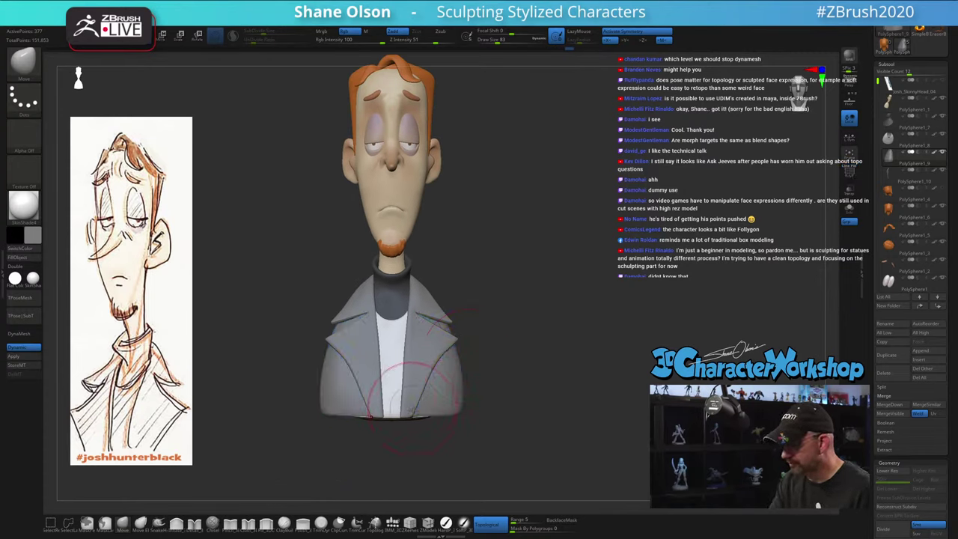
Select the shirt and set the perspective camera's focal length preset to 50
alt+click(397, 392)
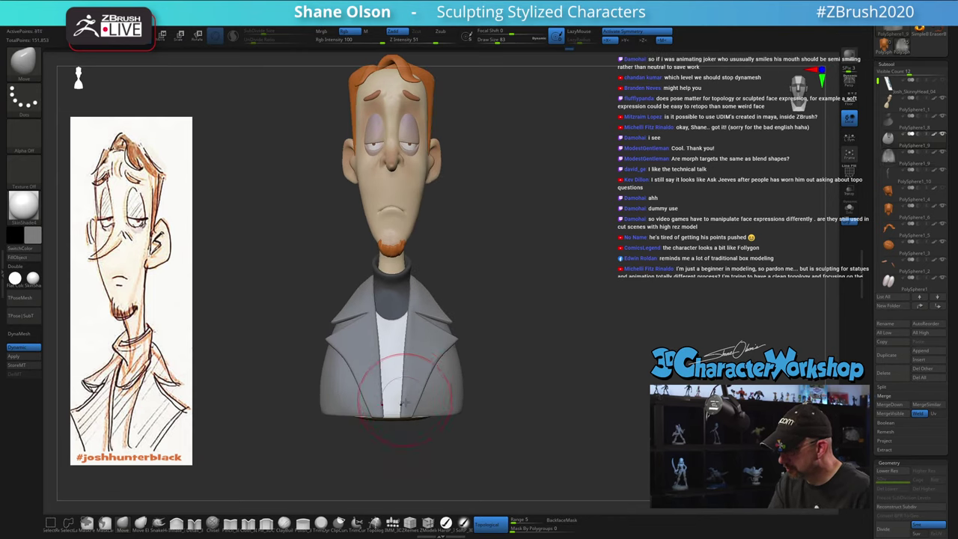
ctrl+right_drag(481, 403, 498, 356)
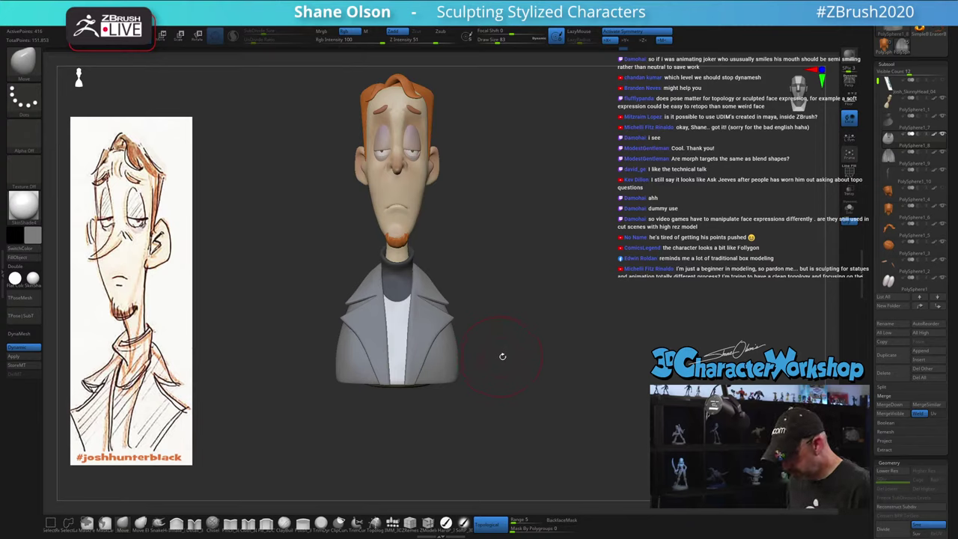
drag(500, 355, 504, 359)
drag(545, 278, 522, 337)
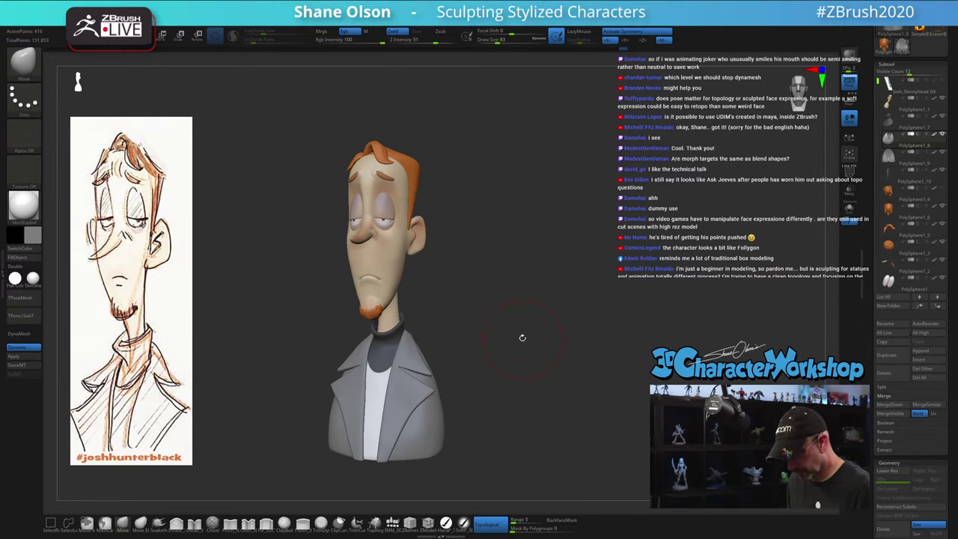
key(3)
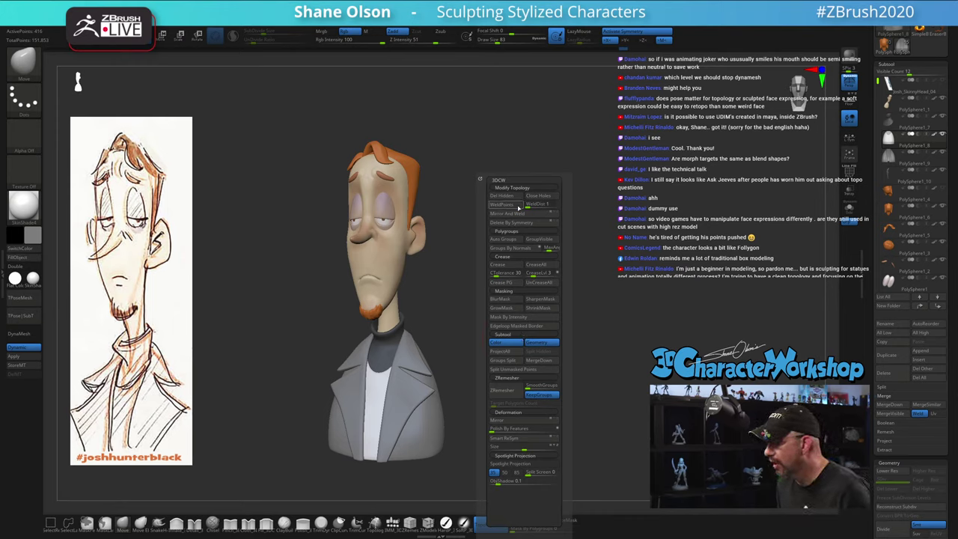
click(505, 472)
drag(589, 346, 541, 362)
Examine the jacket body at draw size 94 and the lapels at draw size 68 from front and three-quarter views in perspective
key(s)
mouse_move(455, 457)
mouse_down()
mouse_move(432, 455)
mouse_move(446, 452)
mouse_move(443, 428)
mouse_move(483, 408)
mouse_move(537, 348)
mouse_move(529, 354)
mouse_up()
alt+click(432, 450)
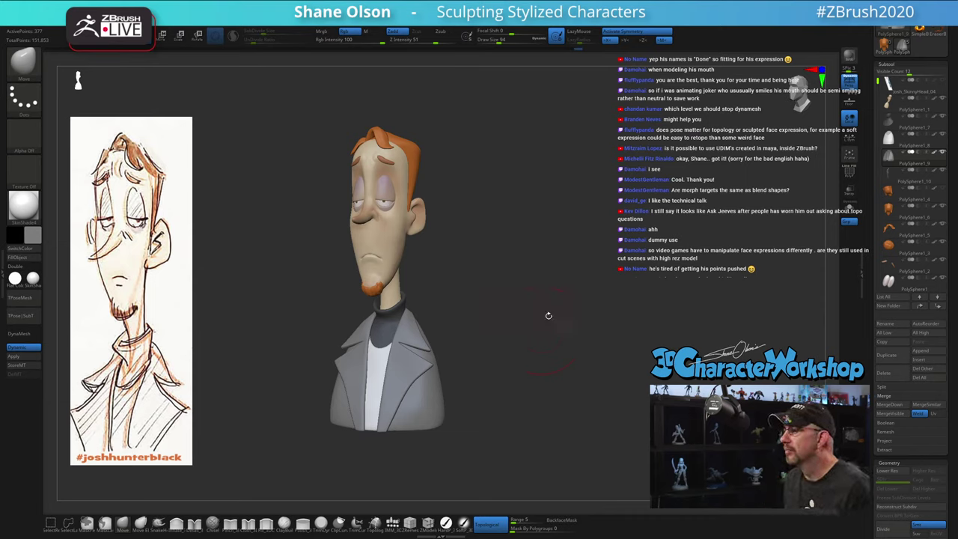
mouse_move(549, 315)
mouse_down()
mouse_move(562, 289)
mouse_move(553, 293)
mouse_move(557, 307)
mouse_up()
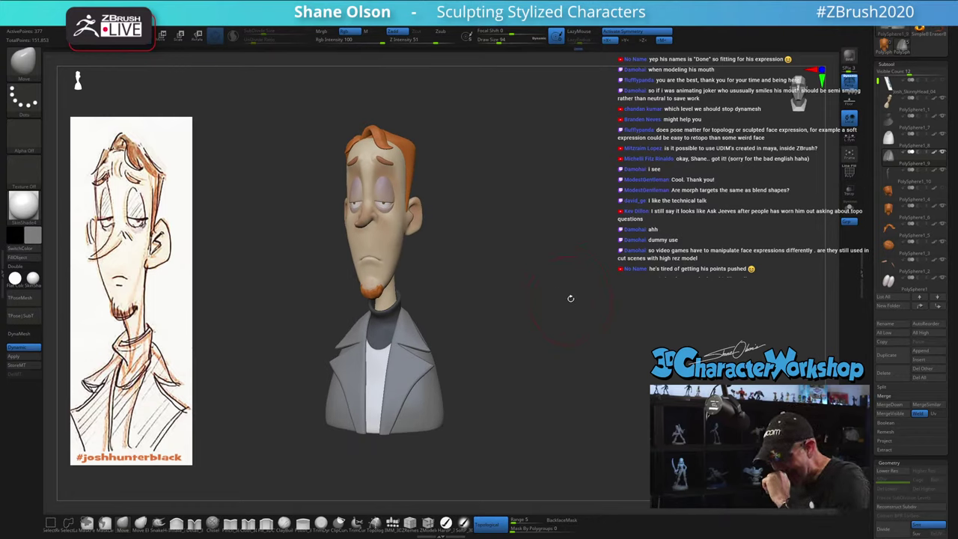
drag(528, 242, 534, 254)
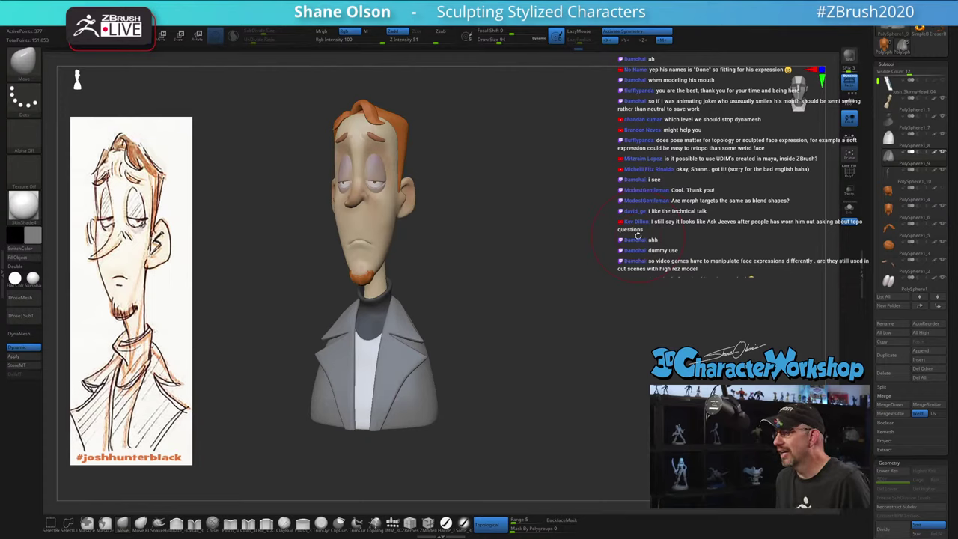
drag(549, 268, 452, 278)
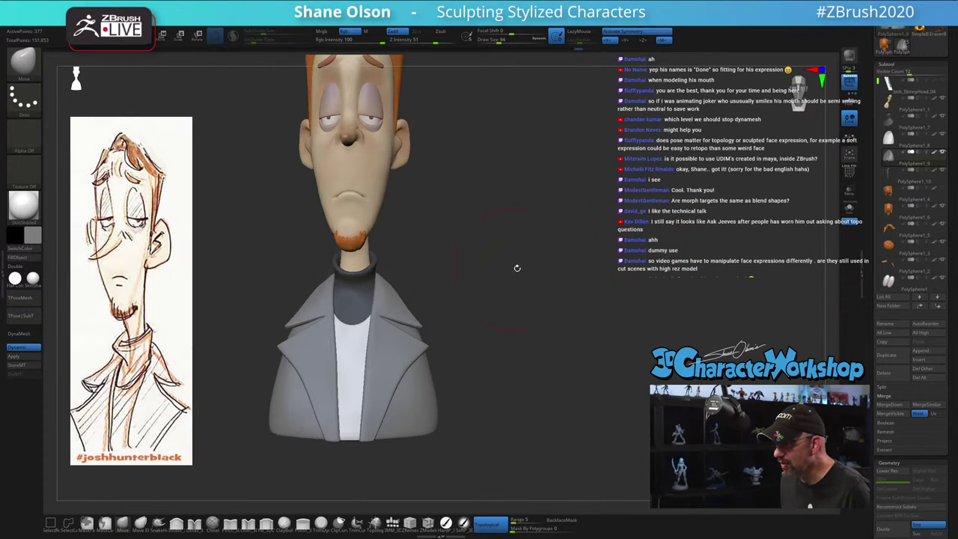
mouse_move(514, 261)
mouse_down()
mouse_move(498, 268)
mouse_move(534, 286)
mouse_move(504, 277)
mouse_up()
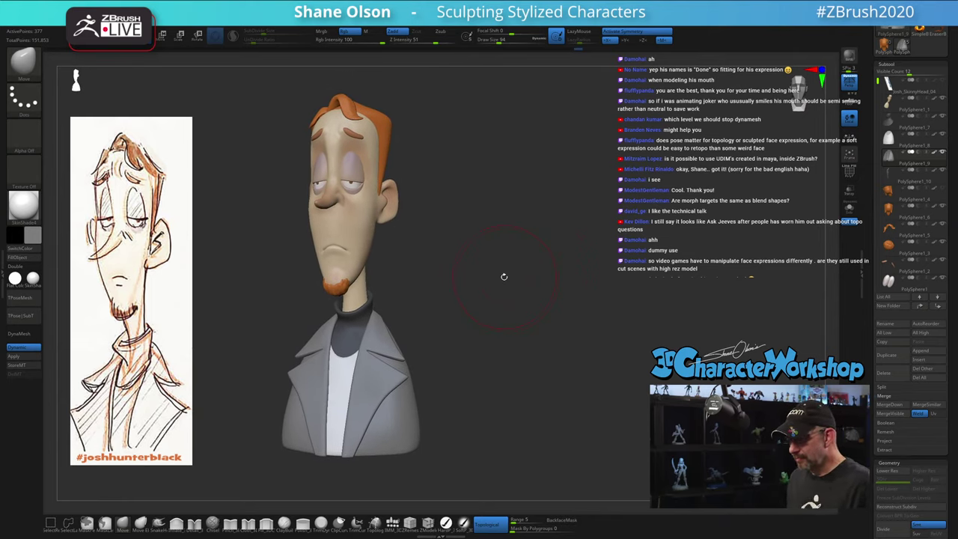
alt+click(366, 393)
key(s)
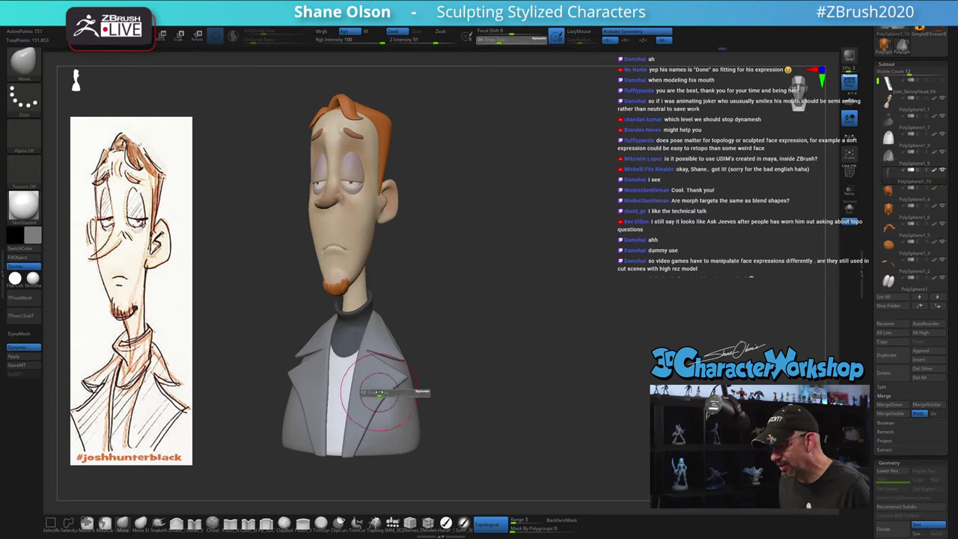
drag(381, 392, 378, 391)
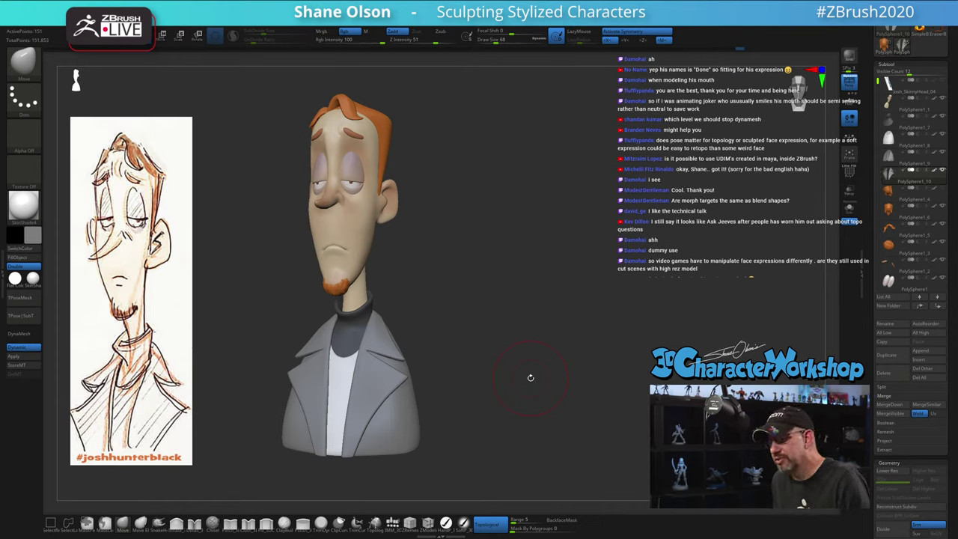
drag(504, 379, 507, 380)
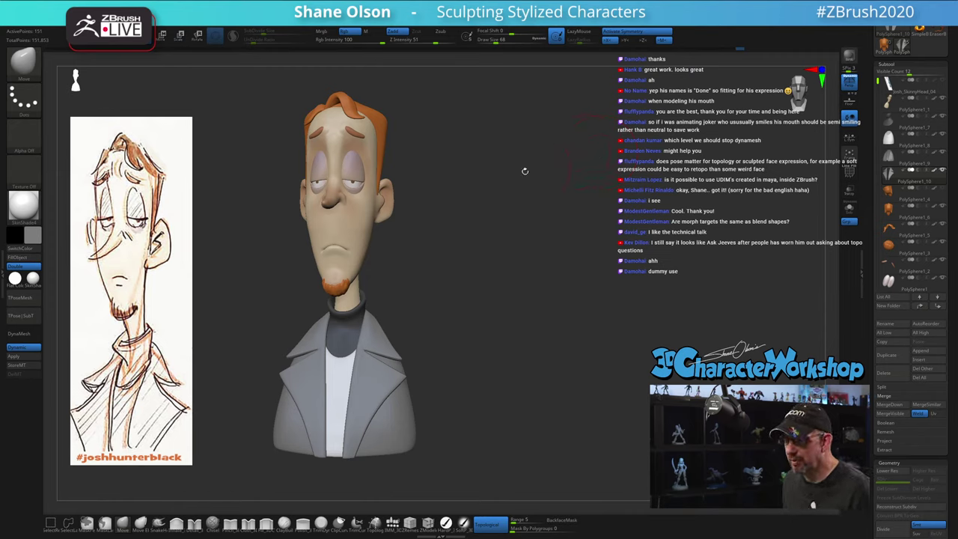
Select the pupils and examine the head's eyes, nose and mouth up close from front and three-quarter views
drag(420, 221, 423, 243)
alt+drag(458, 216, 489, 303)
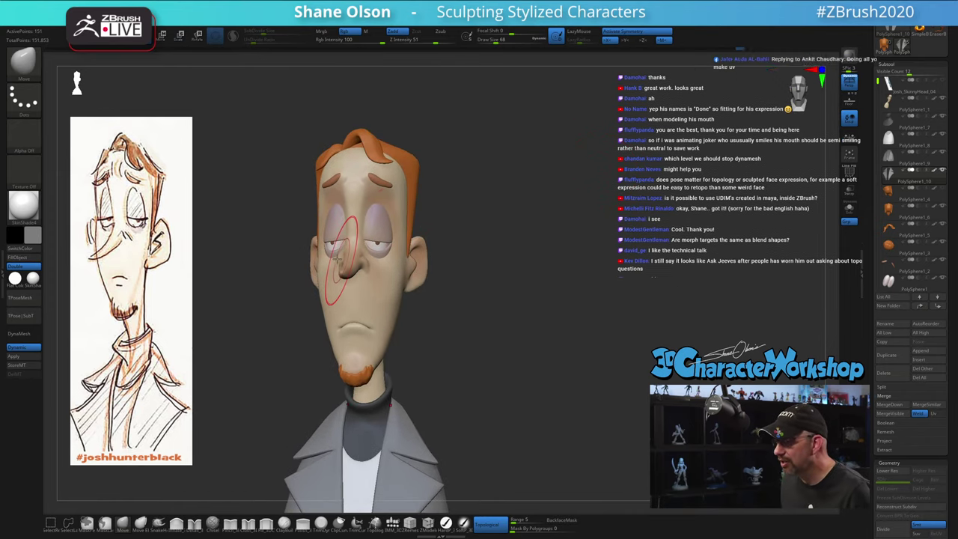
mouse_move(461, 214)
alt+mouse_down()
mouse_move(463, 223)
mouse_move(445, 226)
alt+mouse_up()
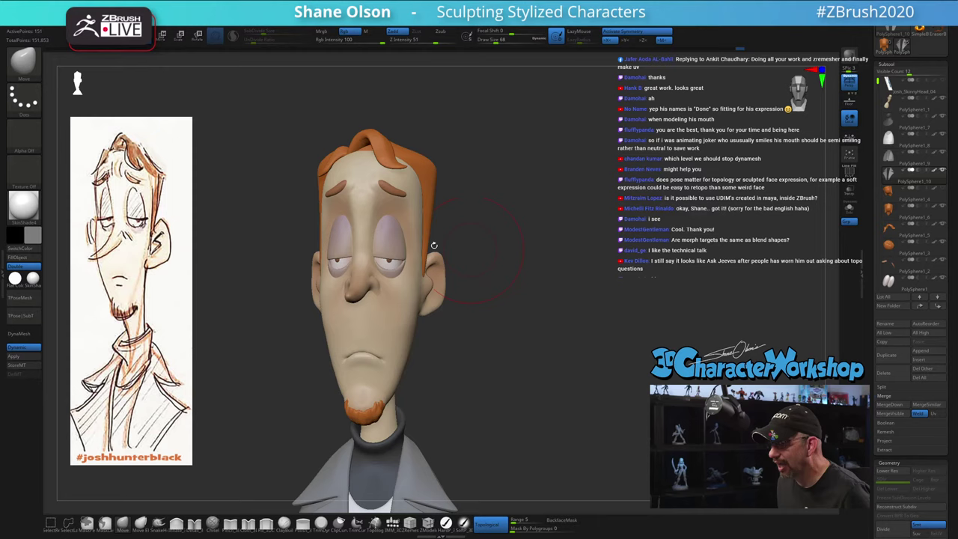
alt+click(337, 261)
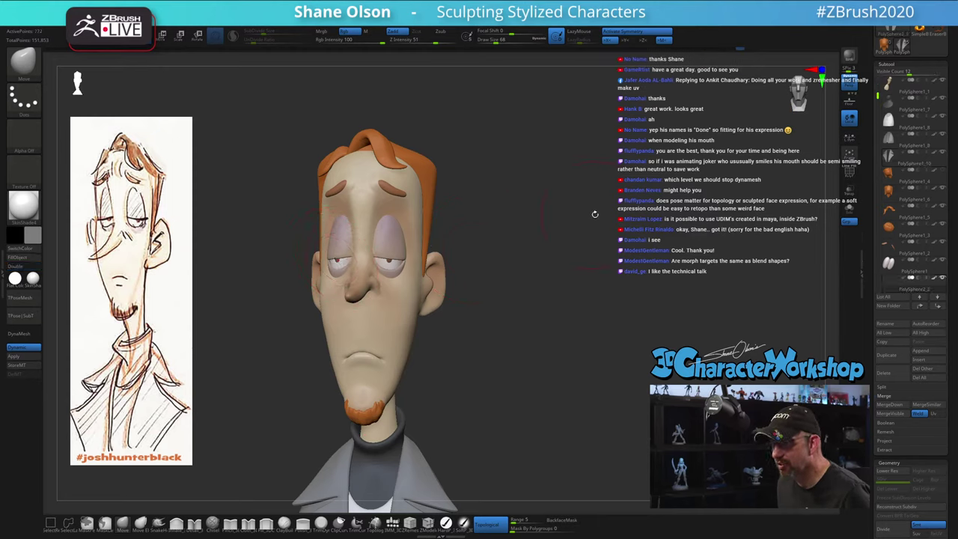
drag(559, 233, 560, 244)
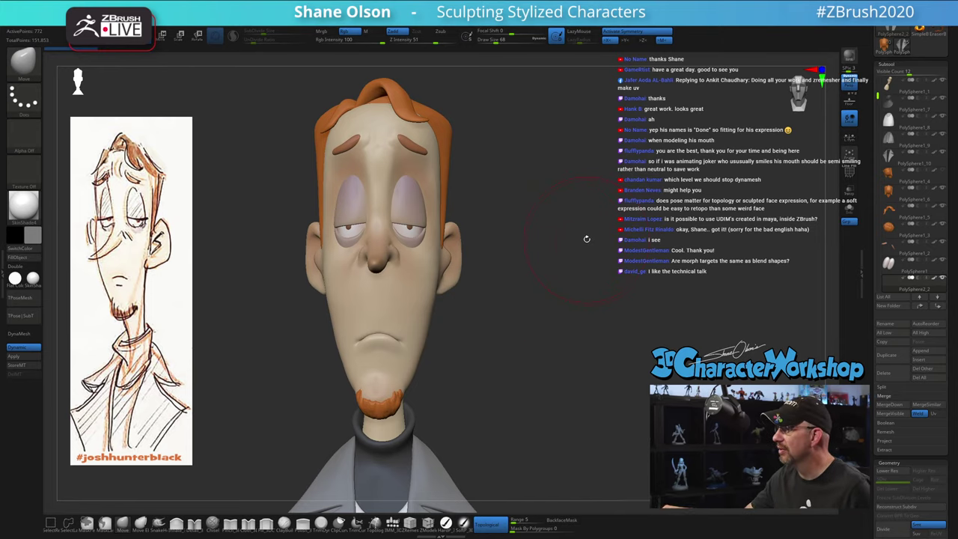
mouse_move(554, 342)
alt+mouse_down()
mouse_move(553, 359)
mouse_move(561, 325)
mouse_move(560, 387)
alt+mouse_up()
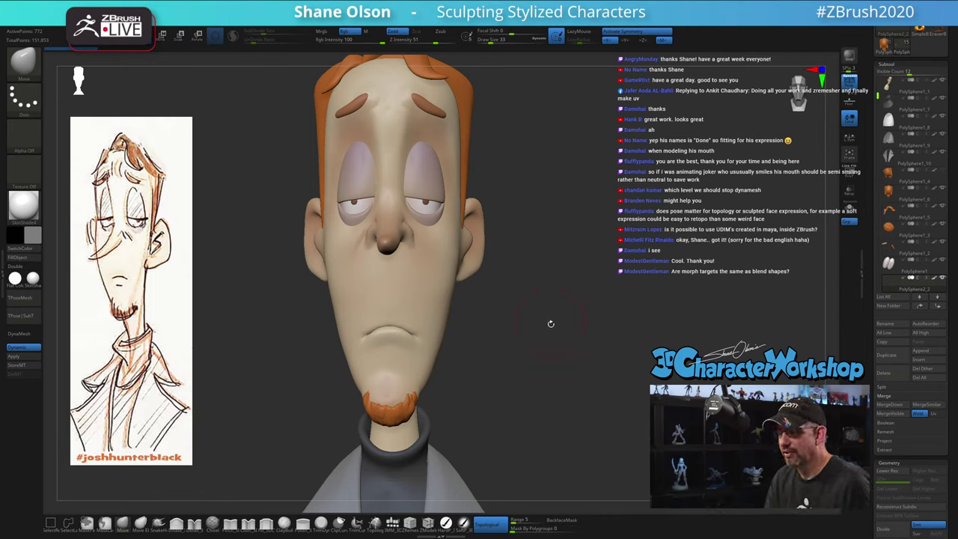
mouse_move(549, 343)
mouse_down()
mouse_move(528, 350)
mouse_move(558, 347)
mouse_up()
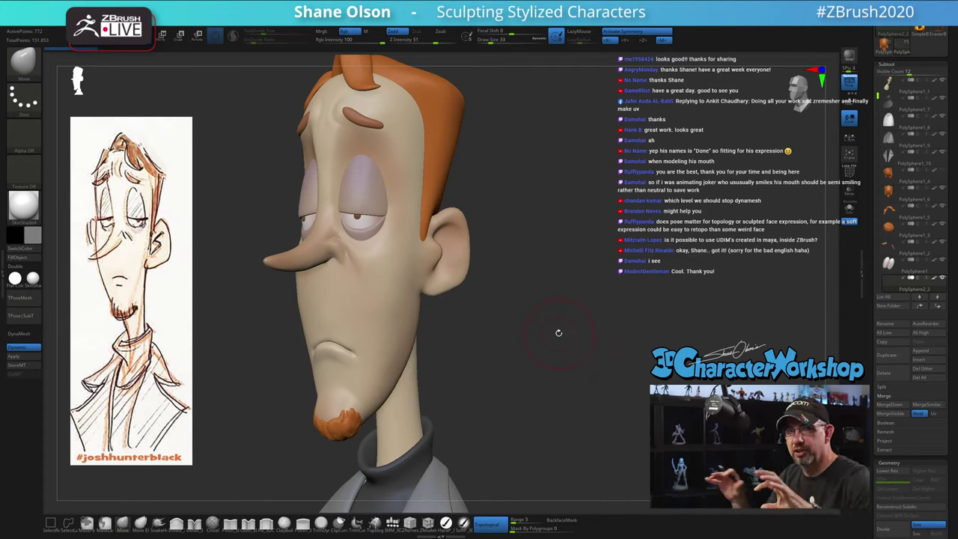
drag(504, 359, 546, 390)
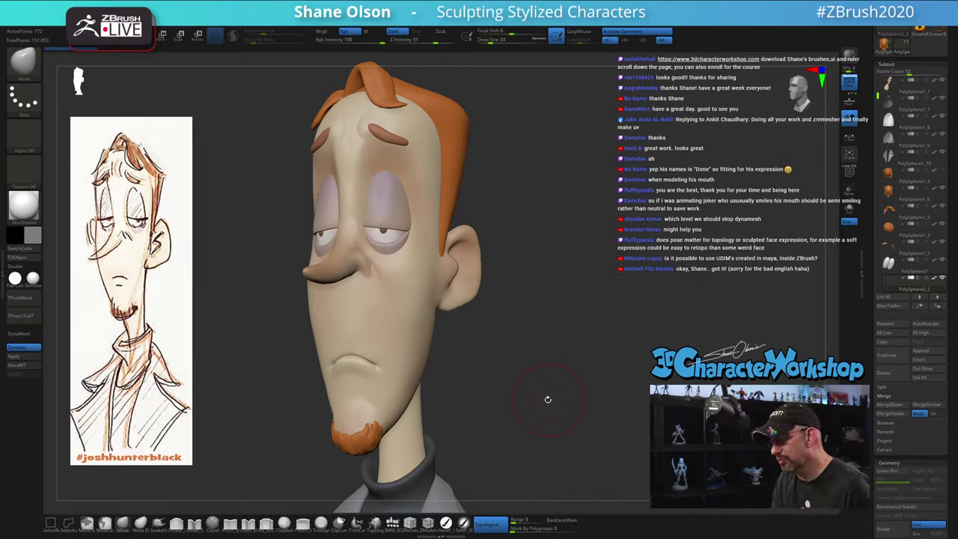
drag(548, 399, 542, 415)
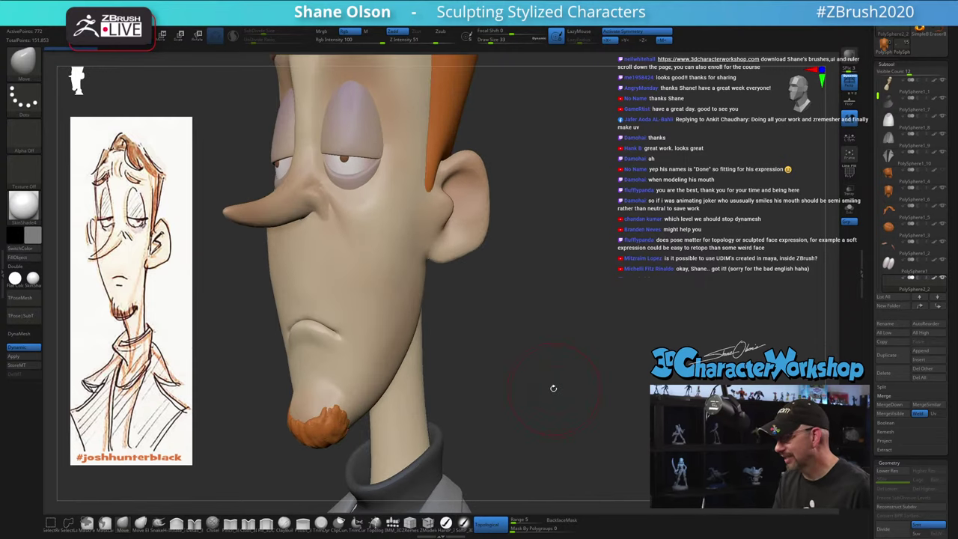
alt+drag(549, 363, 517, 380)
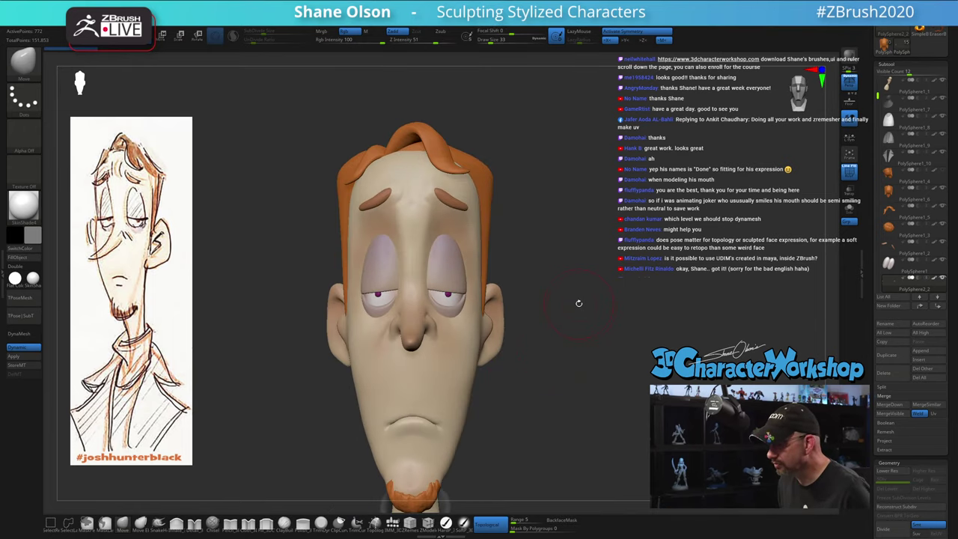
Auto-group the pupils by topology, turn off symmetry and mask the character's left pupil
key(2)
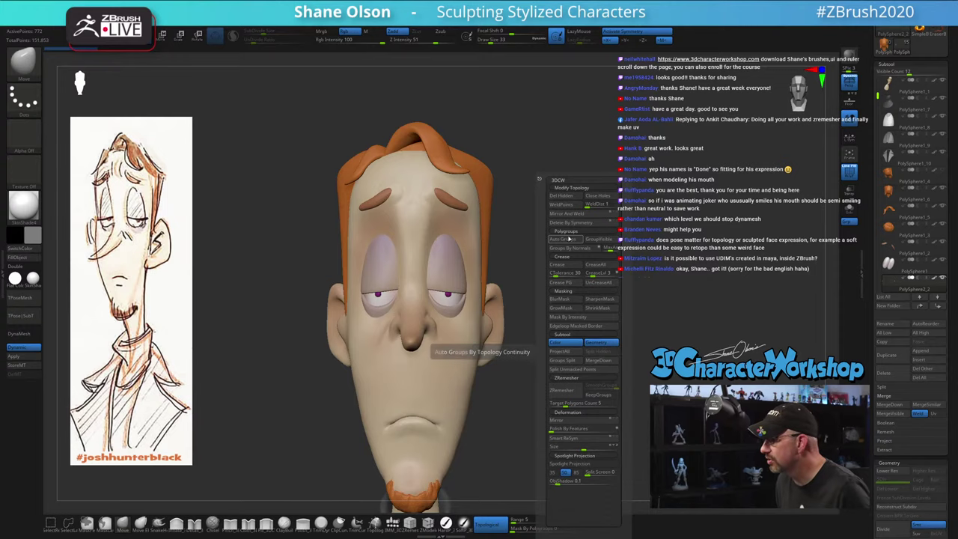
click(566, 238)
mouse_move(541, 279)
alt+mouse_down()
mouse_move(579, 330)
mouse_move(576, 382)
alt+mouse_up()
ctrl+drag(625, 263, 395, 258)
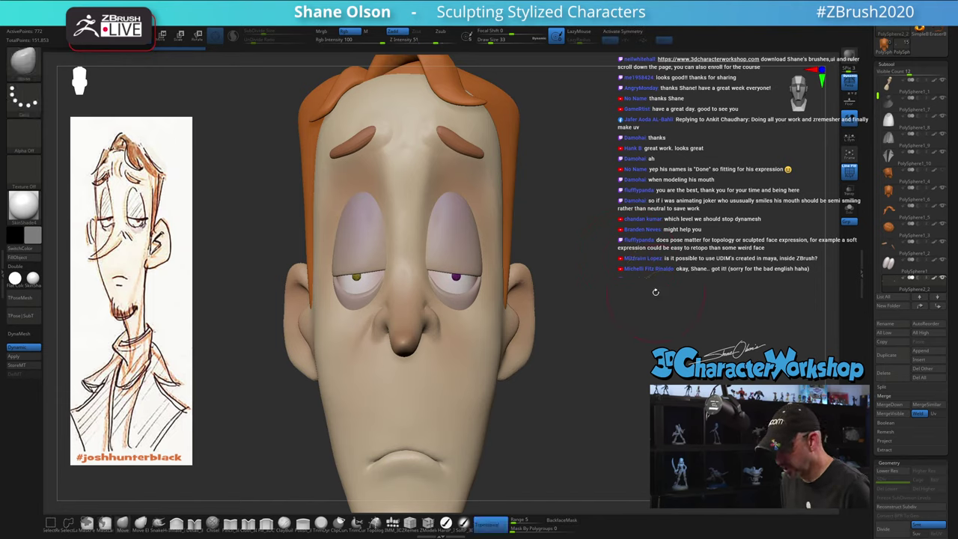
mouse_move(625, 240)
ctrl+mouse_down()
mouse_move(495, 211)
mouse_move(457, 320)
mouse_move(664, 245)
ctrl+mouse_up()
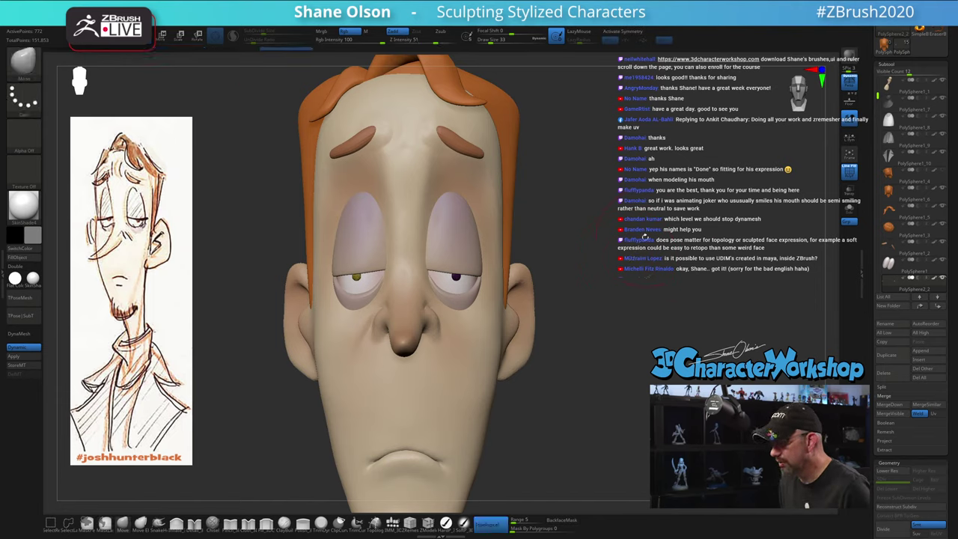
Isolate the pupils, reposition the transform gizmo near the character's right pupil without moving the mesh, and show the whole bust again
key(w)
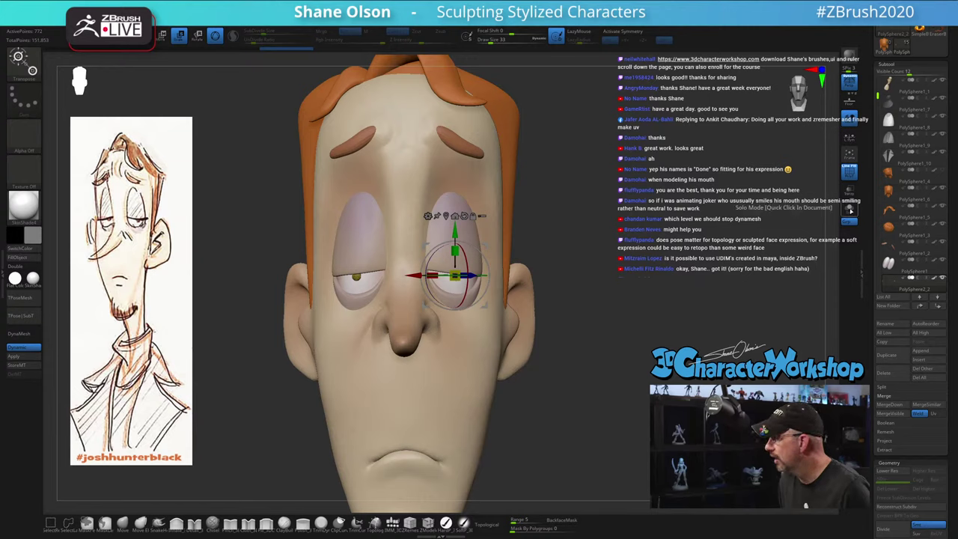
drag(784, 208, 632, 270)
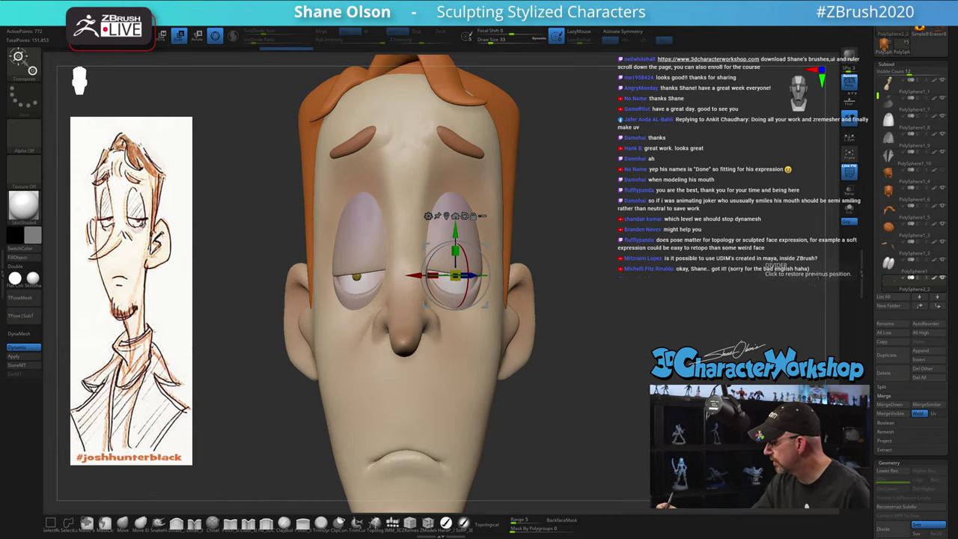
click(848, 209)
drag(684, 254, 639, 333)
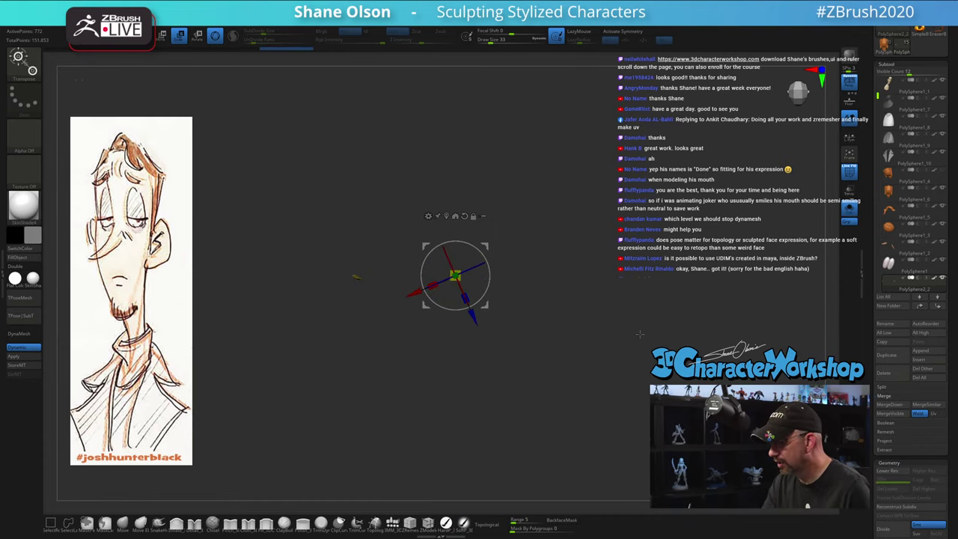
alt+drag(483, 244, 394, 208)
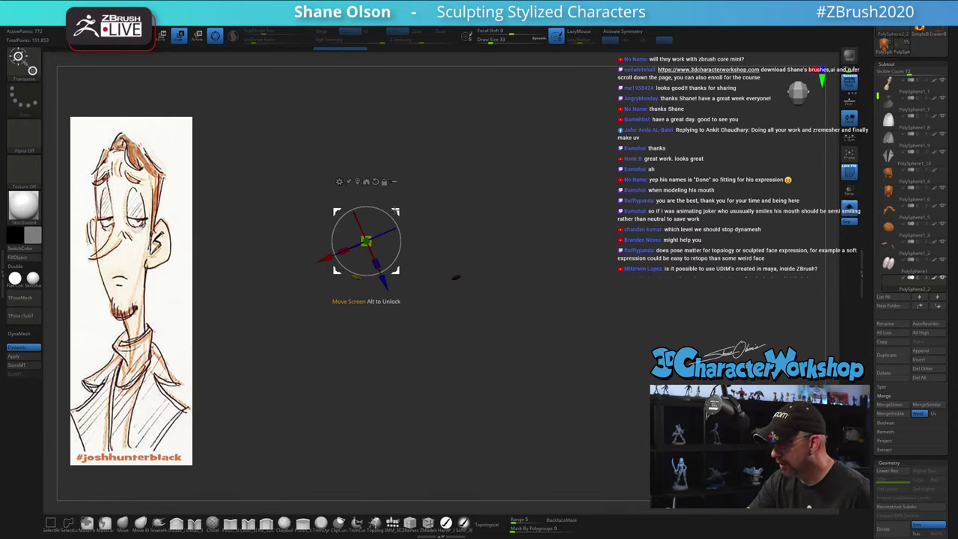
click(848, 208)
Move the character's right pupil sideways along the eye and angle it against the curve of the eyeball
drag(513, 354, 535, 296)
drag(389, 241, 387, 221)
mouse_move(572, 290)
mouse_down()
mouse_move(636, 377)
mouse_move(569, 300)
mouse_up()
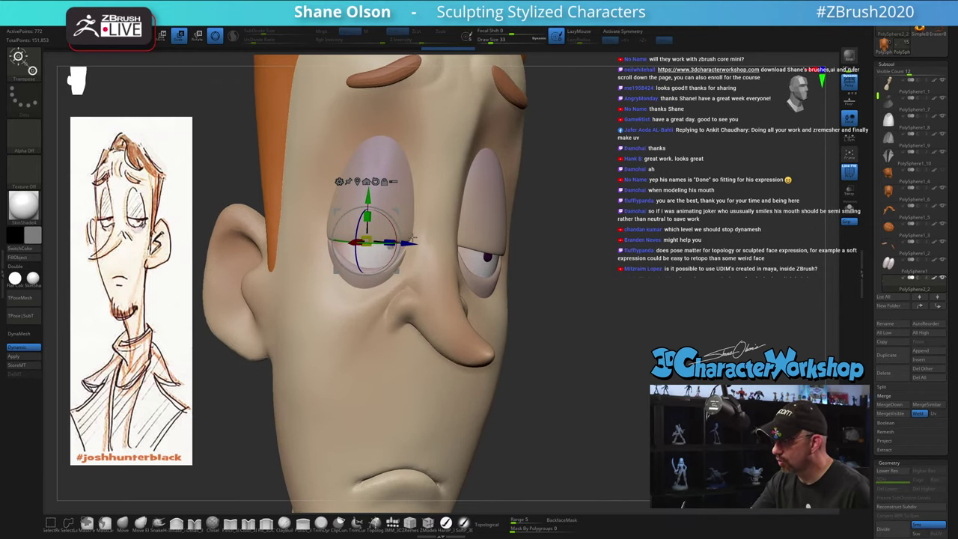
drag(413, 243, 414, 245)
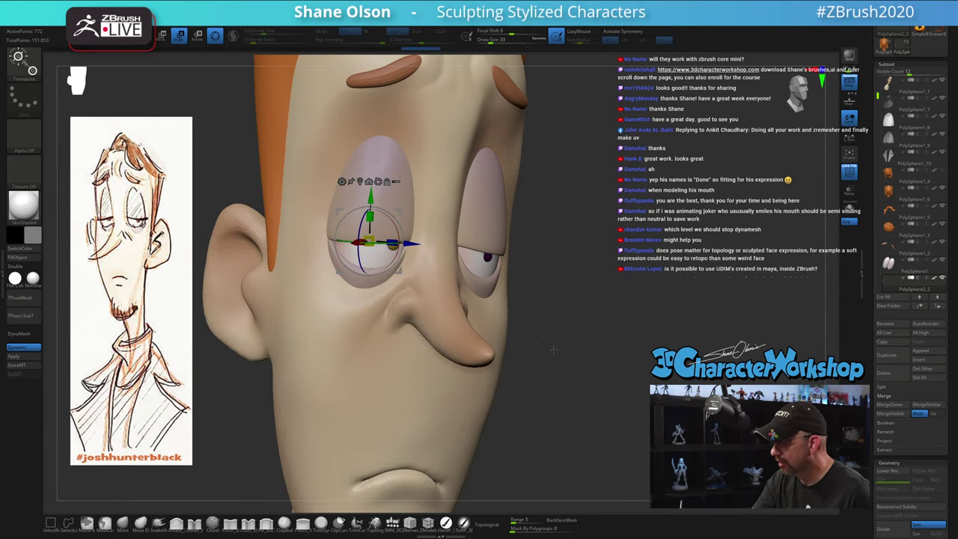
drag(551, 349, 569, 285)
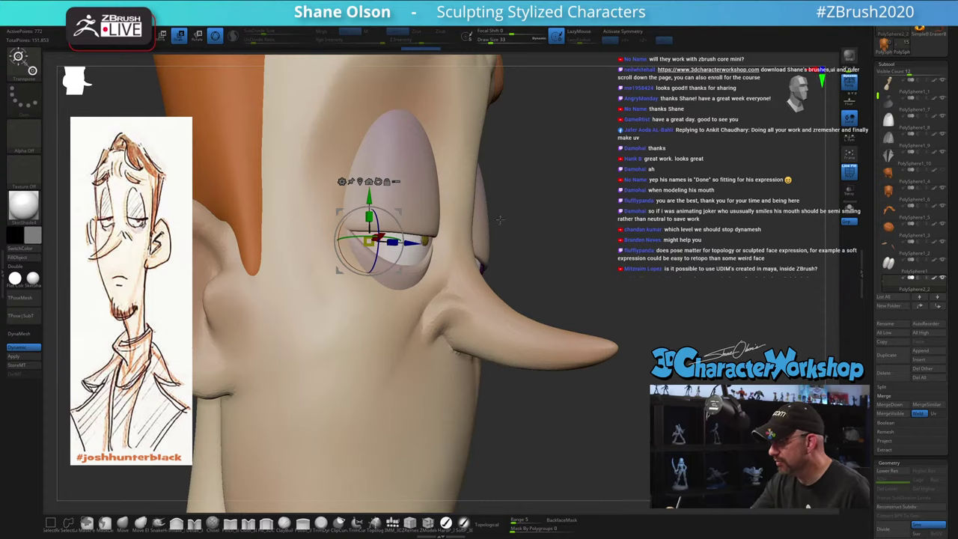
drag(499, 219, 444, 195)
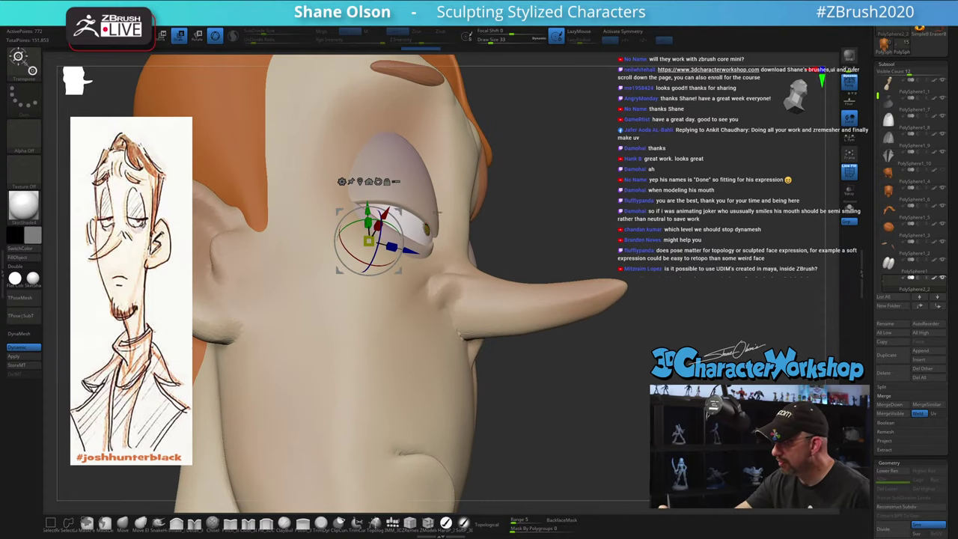
drag(522, 230, 571, 332)
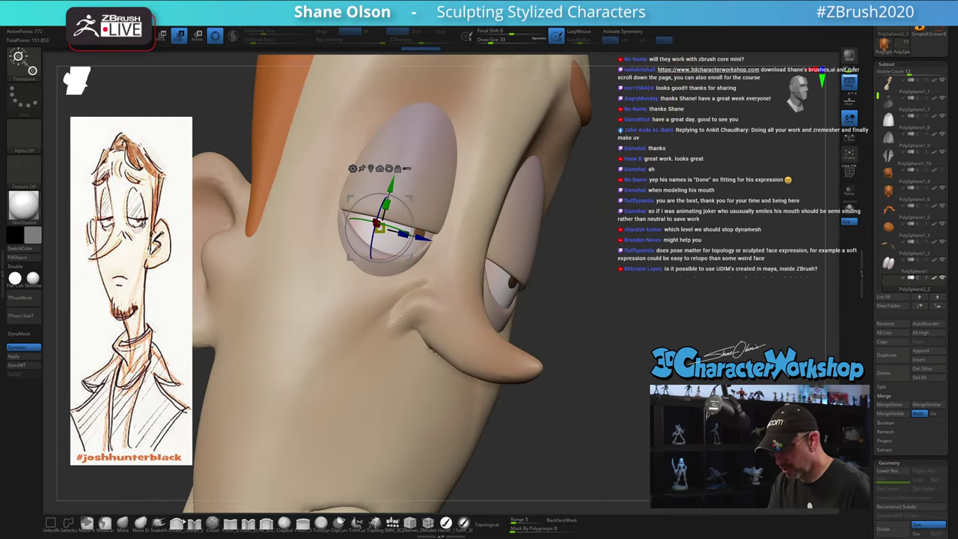
Using the Move brush at draw size 18, push the character's right pupil onto the eyeball surface near the nose
click(141, 522)
drag(587, 293, 577, 288)
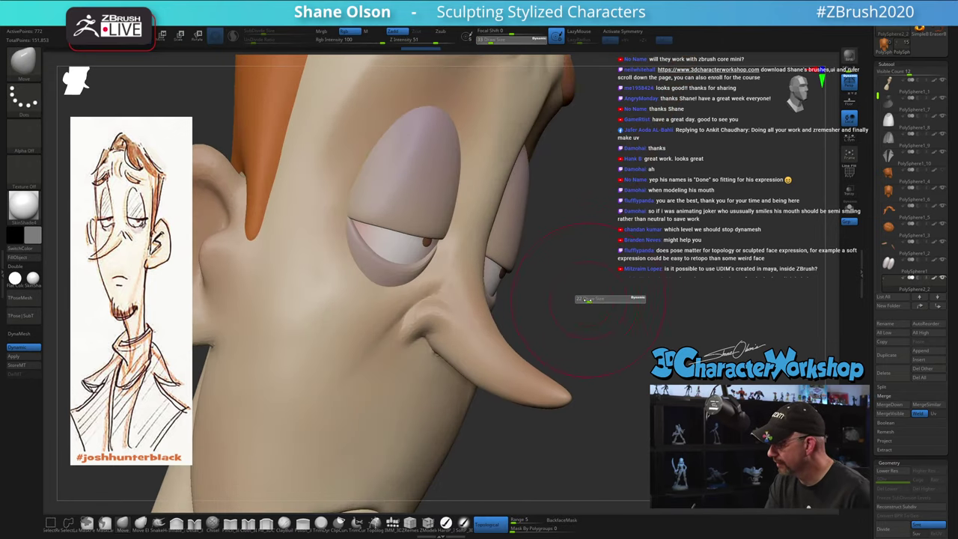
drag(465, 258, 450, 255)
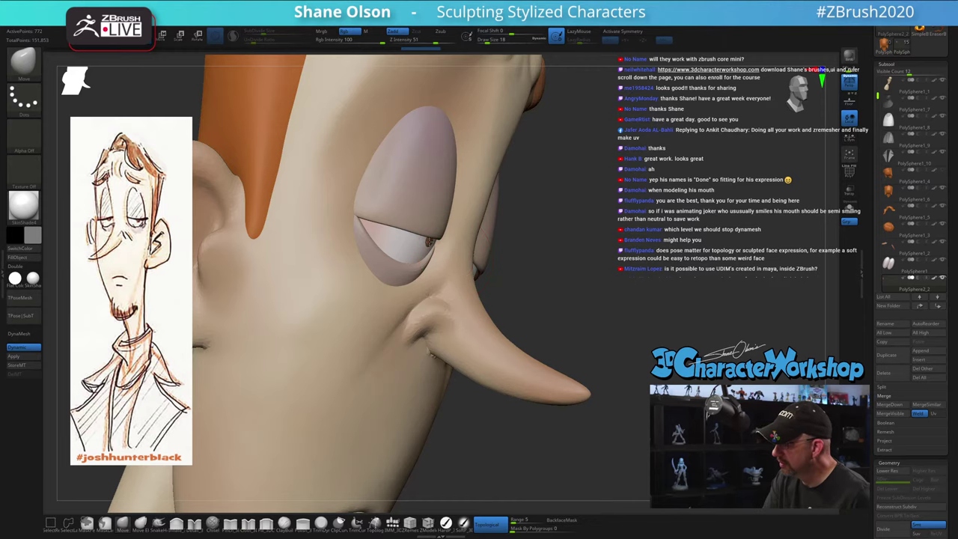
Shift the pupils about 0.0135 toward the character's left using the transform gizmo, checking their seating from below
drag(582, 294, 483, 293)
shift+drag(728, 293, 718, 326)
key(w)
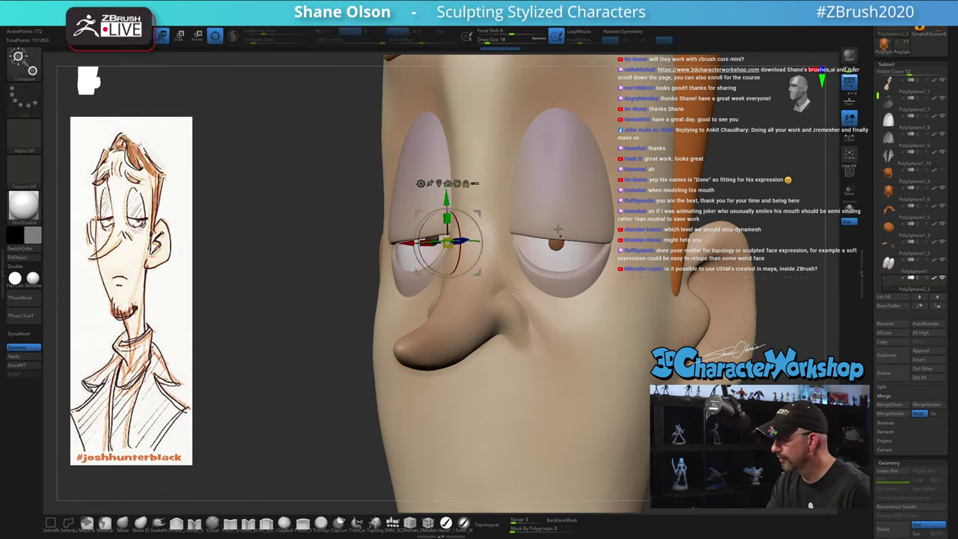
drag(480, 210, 498, 209)
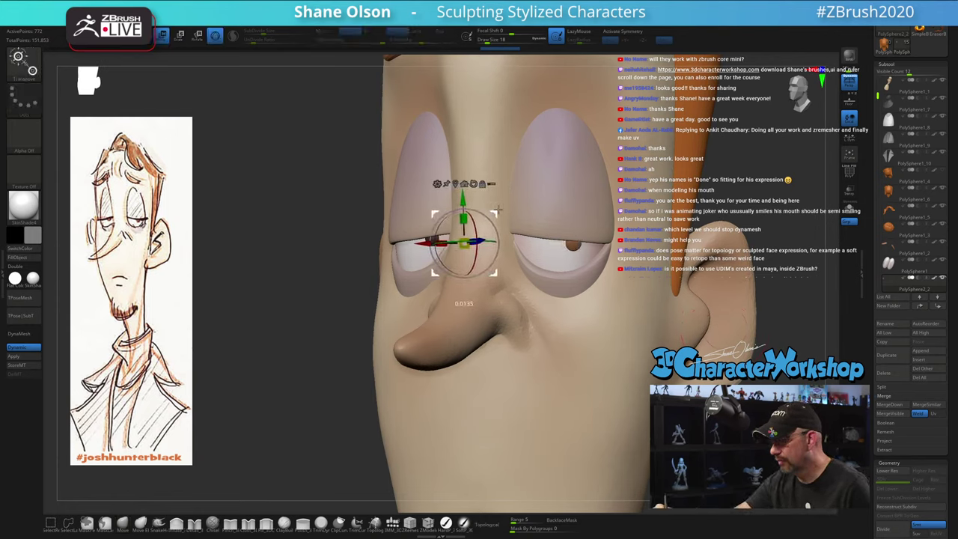
right_drag(613, 322, 613, 178)
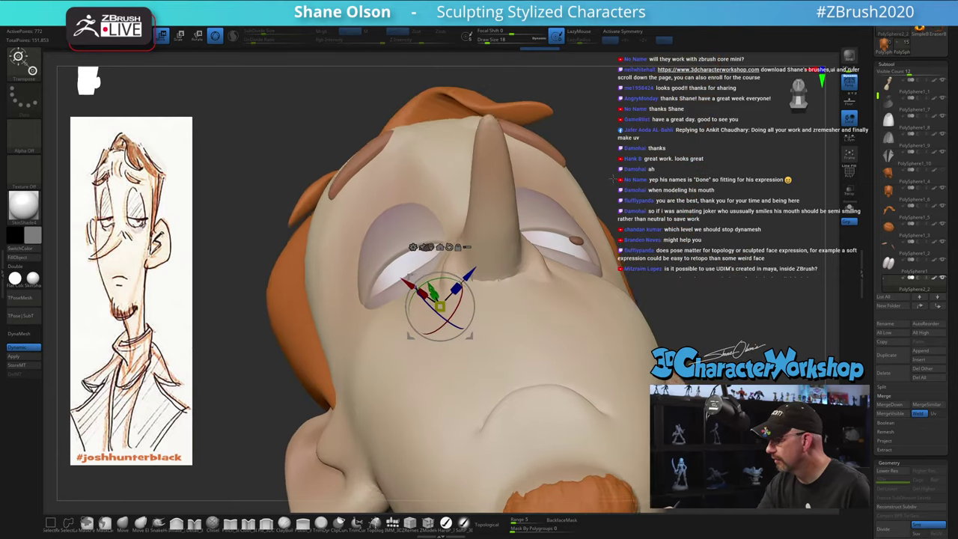
drag(613, 179, 610, 215)
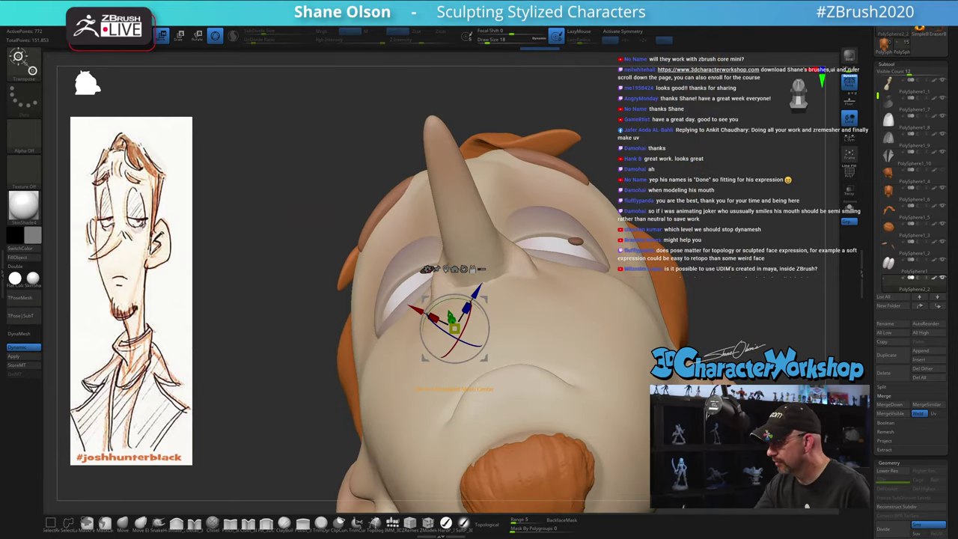
Center the gizmo on the unmasked mesh, refine the pupils' fit against the eyeballs, and return to the Move brush
click(446, 269)
right_drag(638, 314, 637, 252)
mouse_move(609, 228)
mouse_down()
mouse_move(610, 237)
mouse_move(576, 242)
mouse_move(611, 236)
mouse_up()
right_drag(611, 237, 637, 340)
key(q)
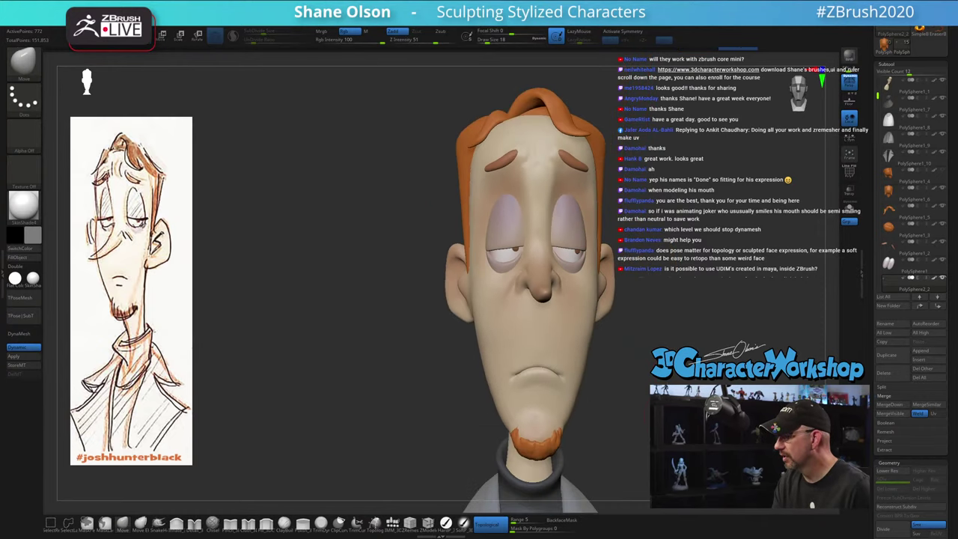
Examine the whole bust from a three-quarter view and set the brush's draw size to 37
mouse_move(591, 400)
mouse_down()
mouse_move(644, 397)
mouse_move(577, 370)
mouse_move(573, 354)
mouse_move(530, 357)
mouse_move(540, 327)
mouse_move(528, 307)
mouse_up()
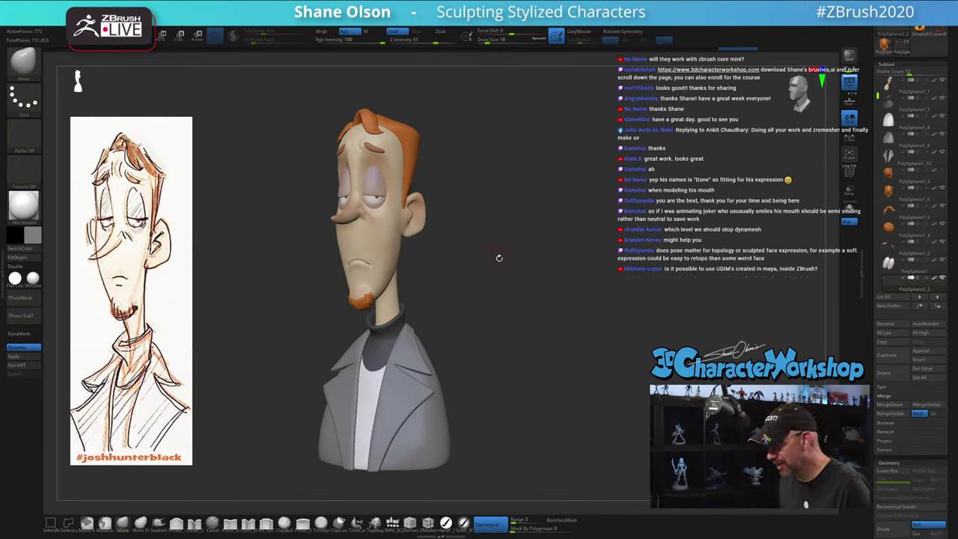
mouse_move(499, 259)
mouse_down()
mouse_move(485, 286)
mouse_move(488, 251)
mouse_move(469, 272)
mouse_up()
key(s)
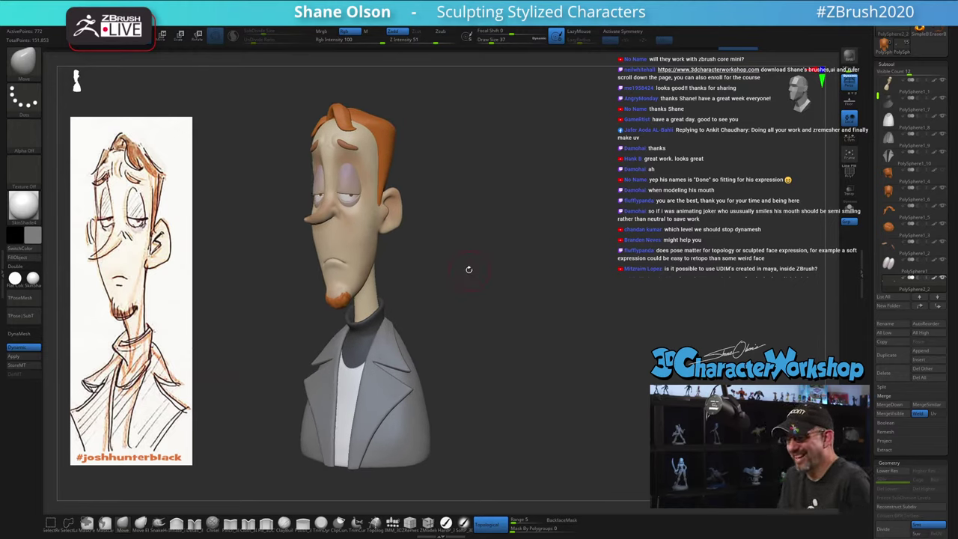